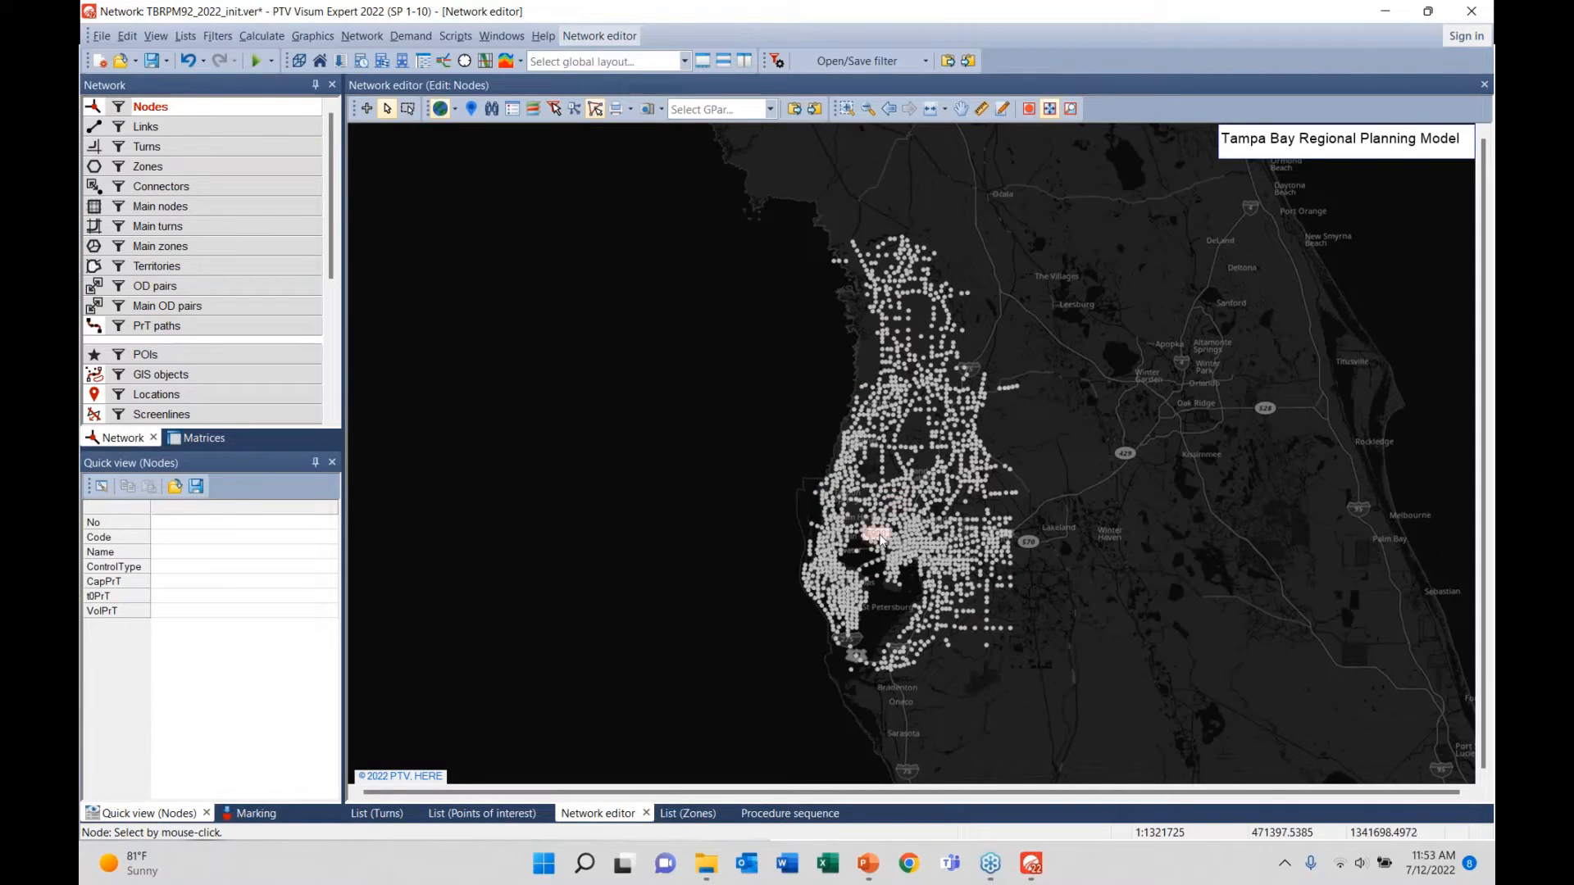
# - Zoom the map twice by window section into Tampa's Westshore–Hyde Park area
pyautogui.click(846, 111)
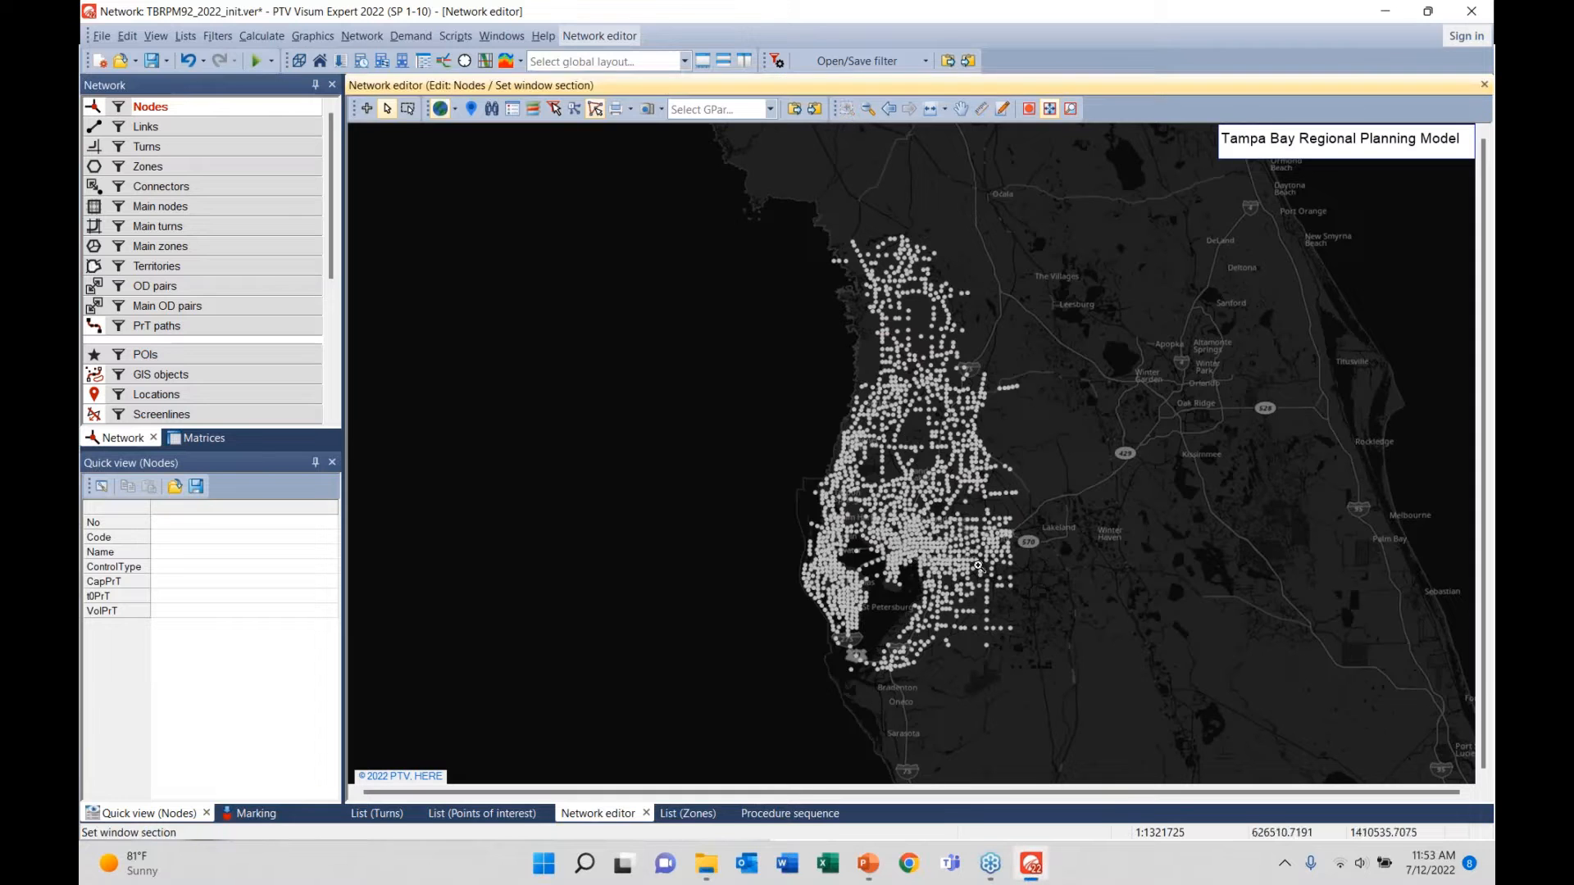
pyautogui.moveTo(869, 527); pyautogui.dragTo(937, 594)
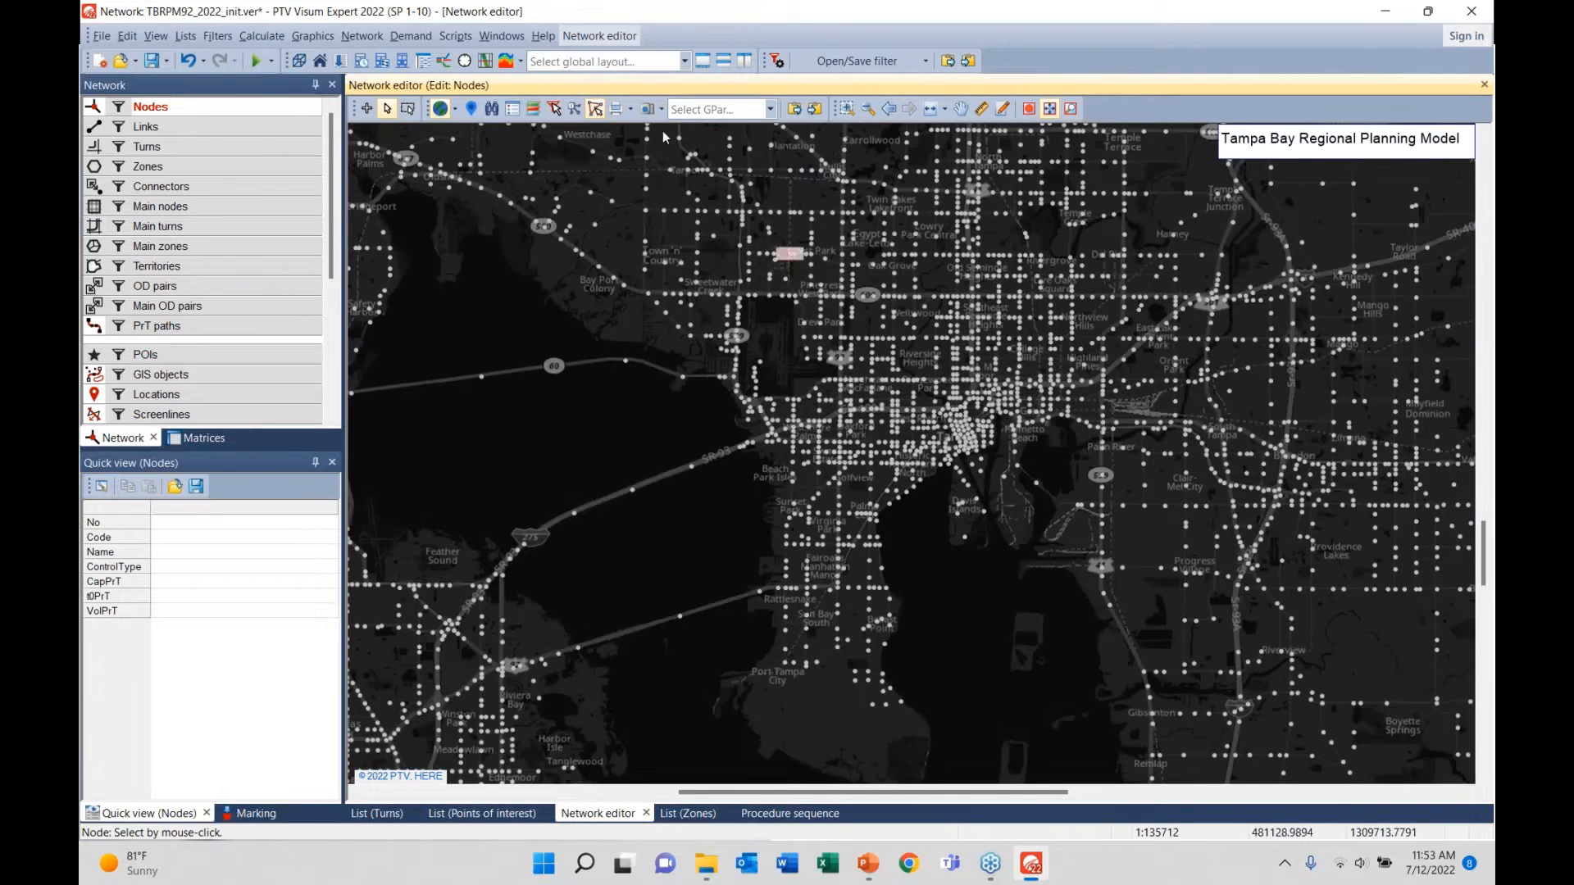
pyautogui.click(846, 110)
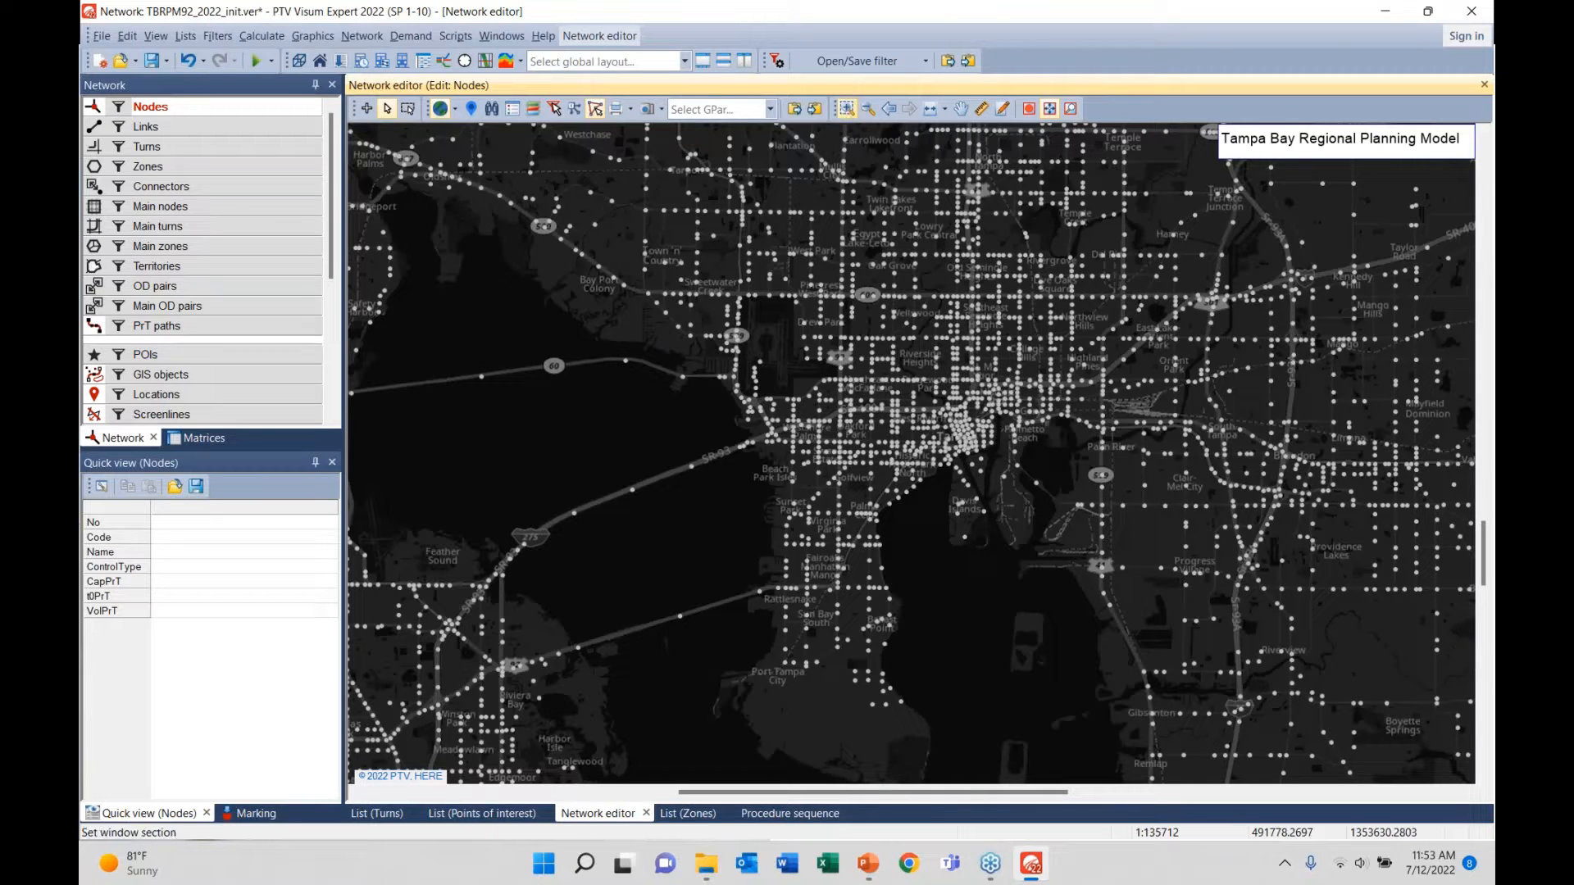
pyautogui.moveTo(771, 387); pyautogui.dragTo(979, 513)
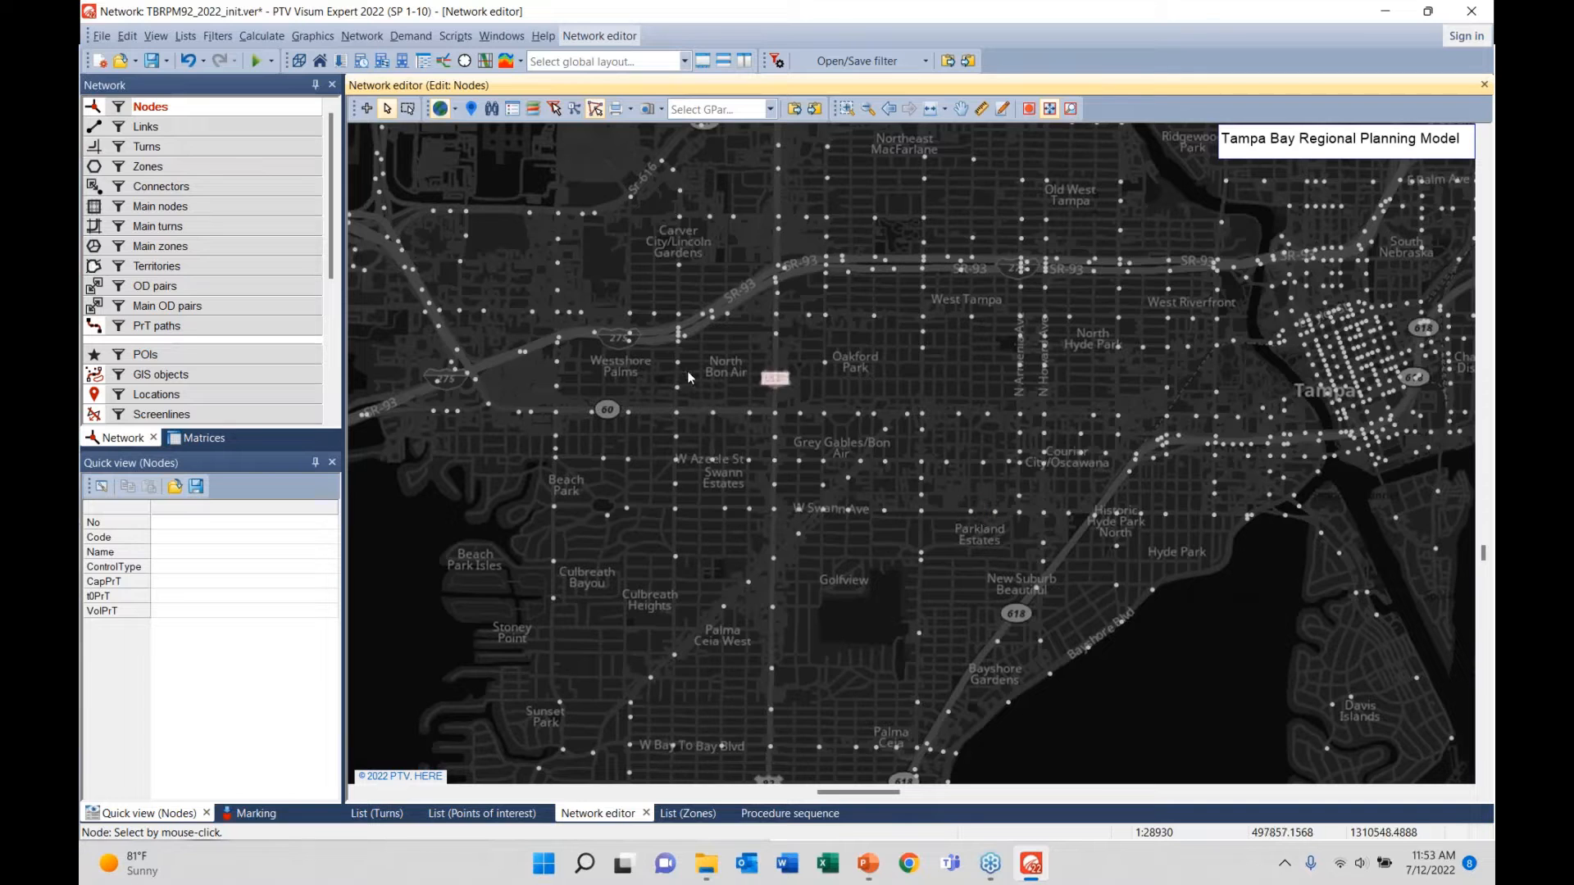
# - Fine-tune the zoom on North Bon Air and bring up the Nodes options in the Network window
pyautogui.scroll(5, 680, 327)
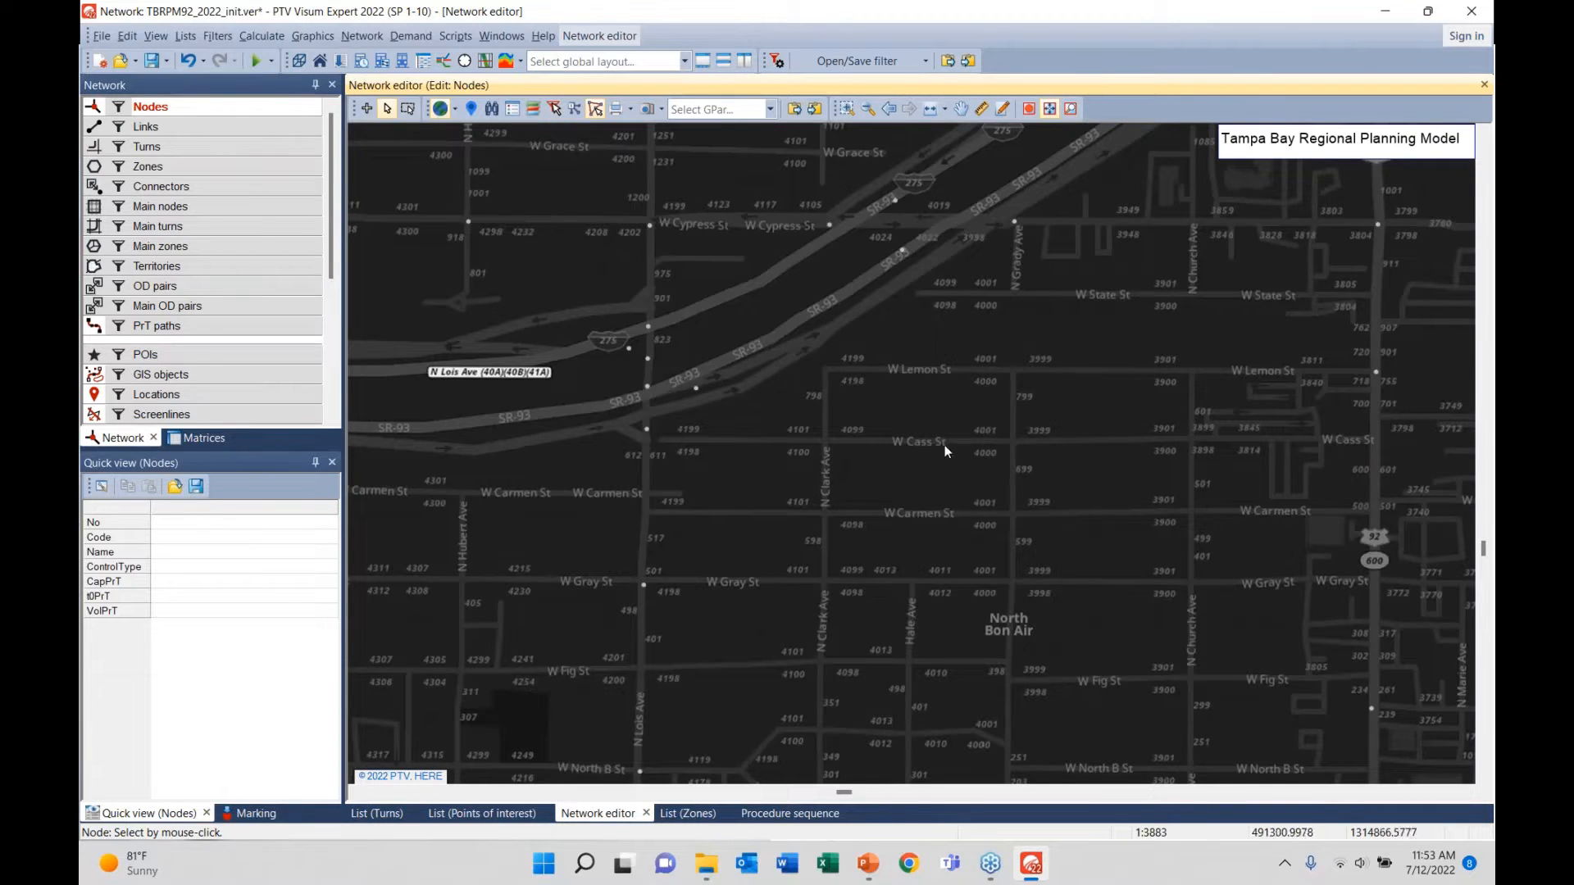
pyautogui.scroll(-2, 936, 464)
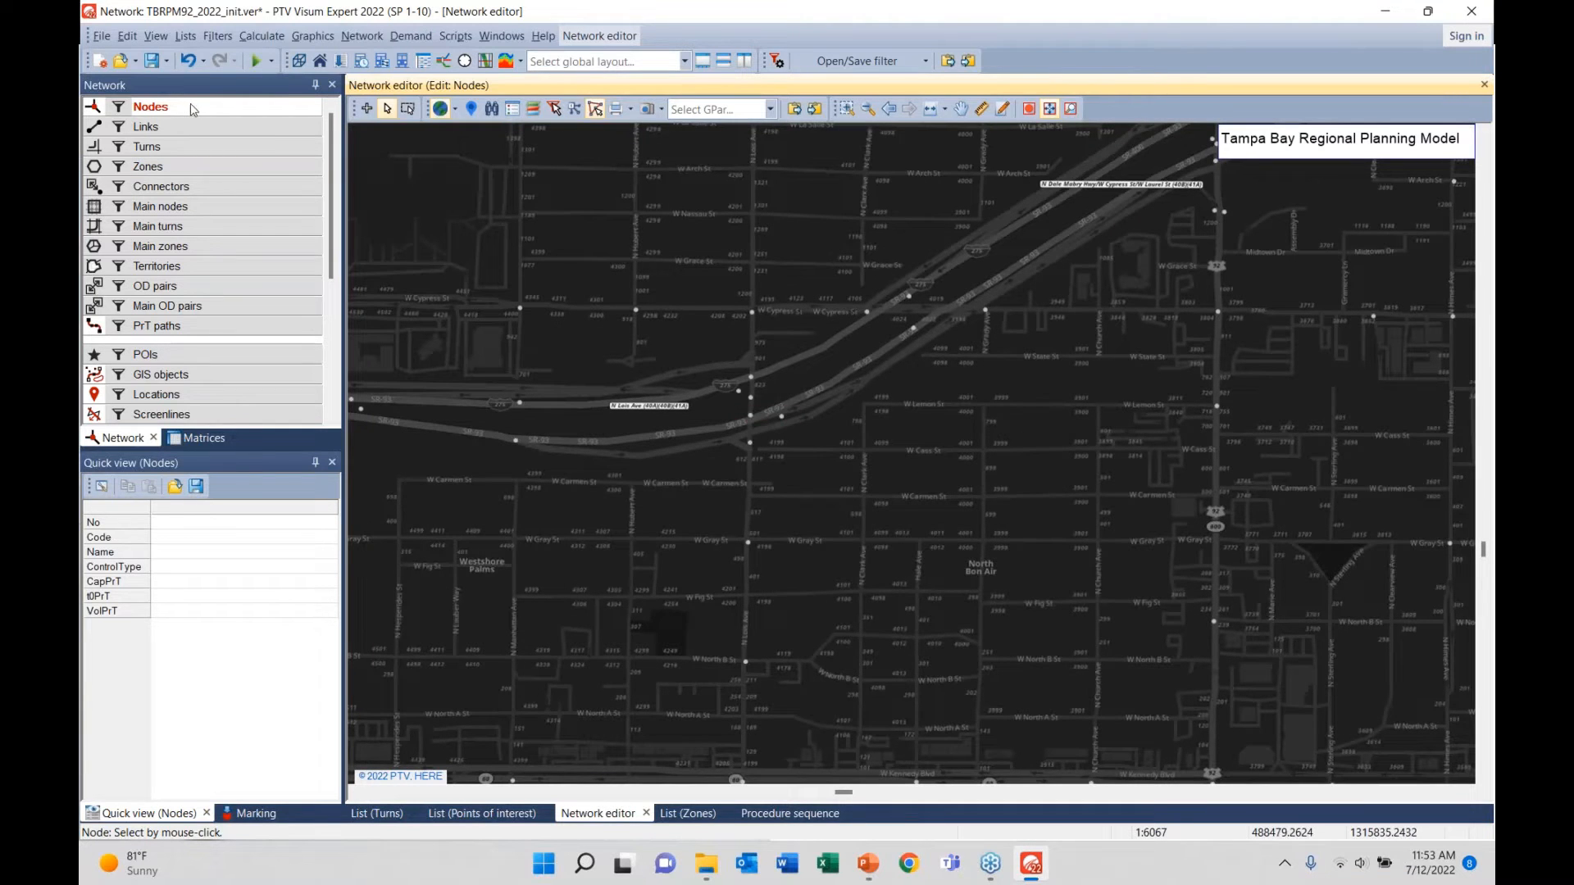
pyautogui.rightClick(192, 109)
# - Open the Nodes list, dock it beside the map, and widen the Zones list
pyautogui.click(242, 186)
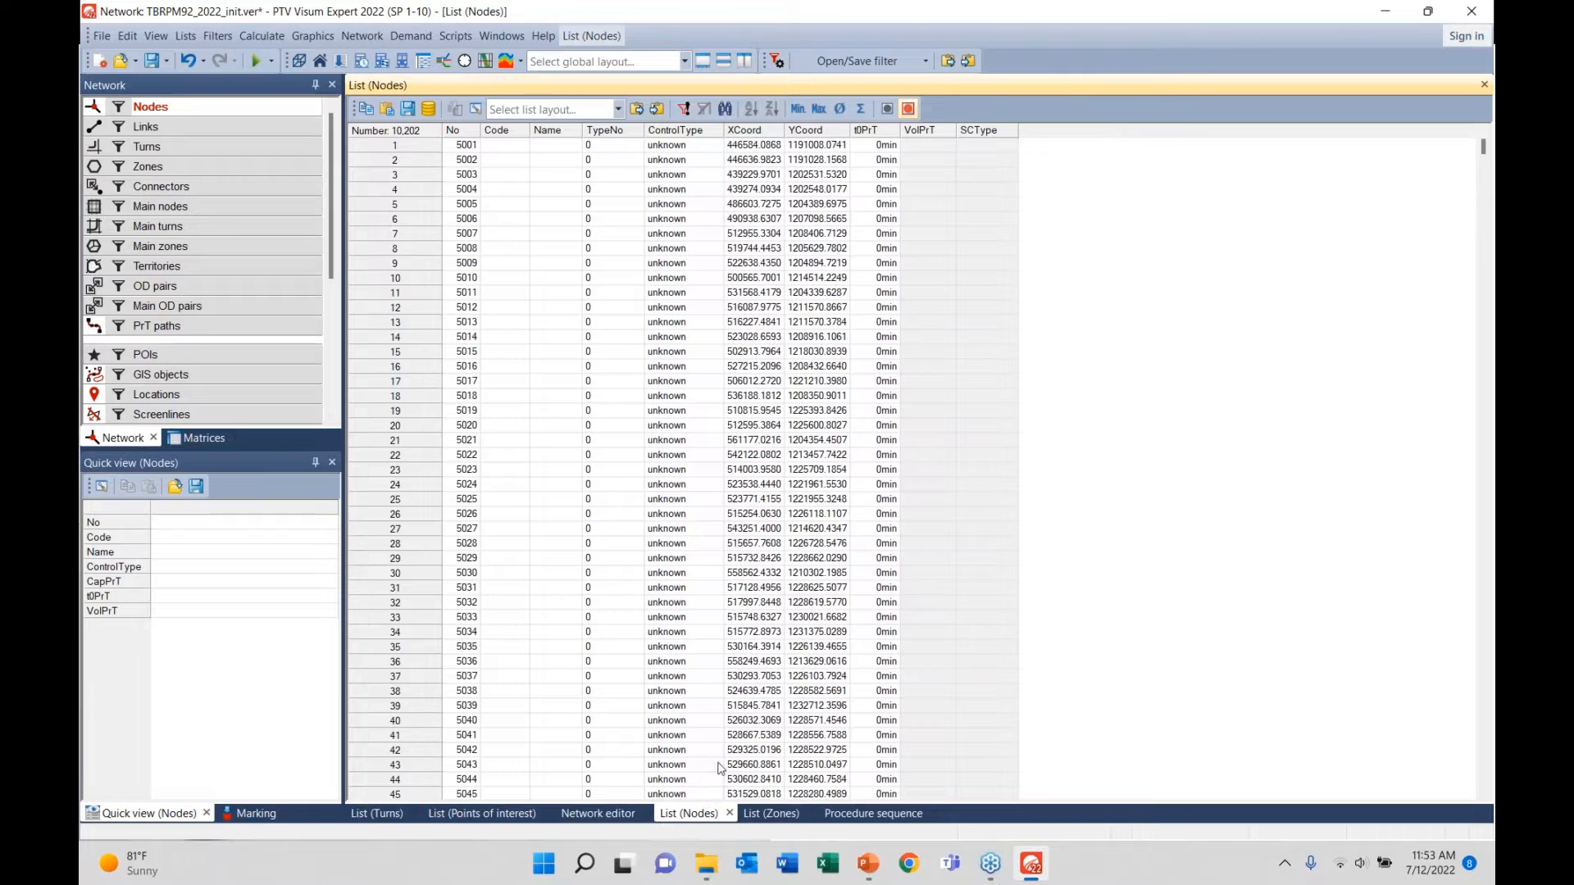
pyautogui.moveTo(720, 768); pyautogui.dragTo(932, 434)
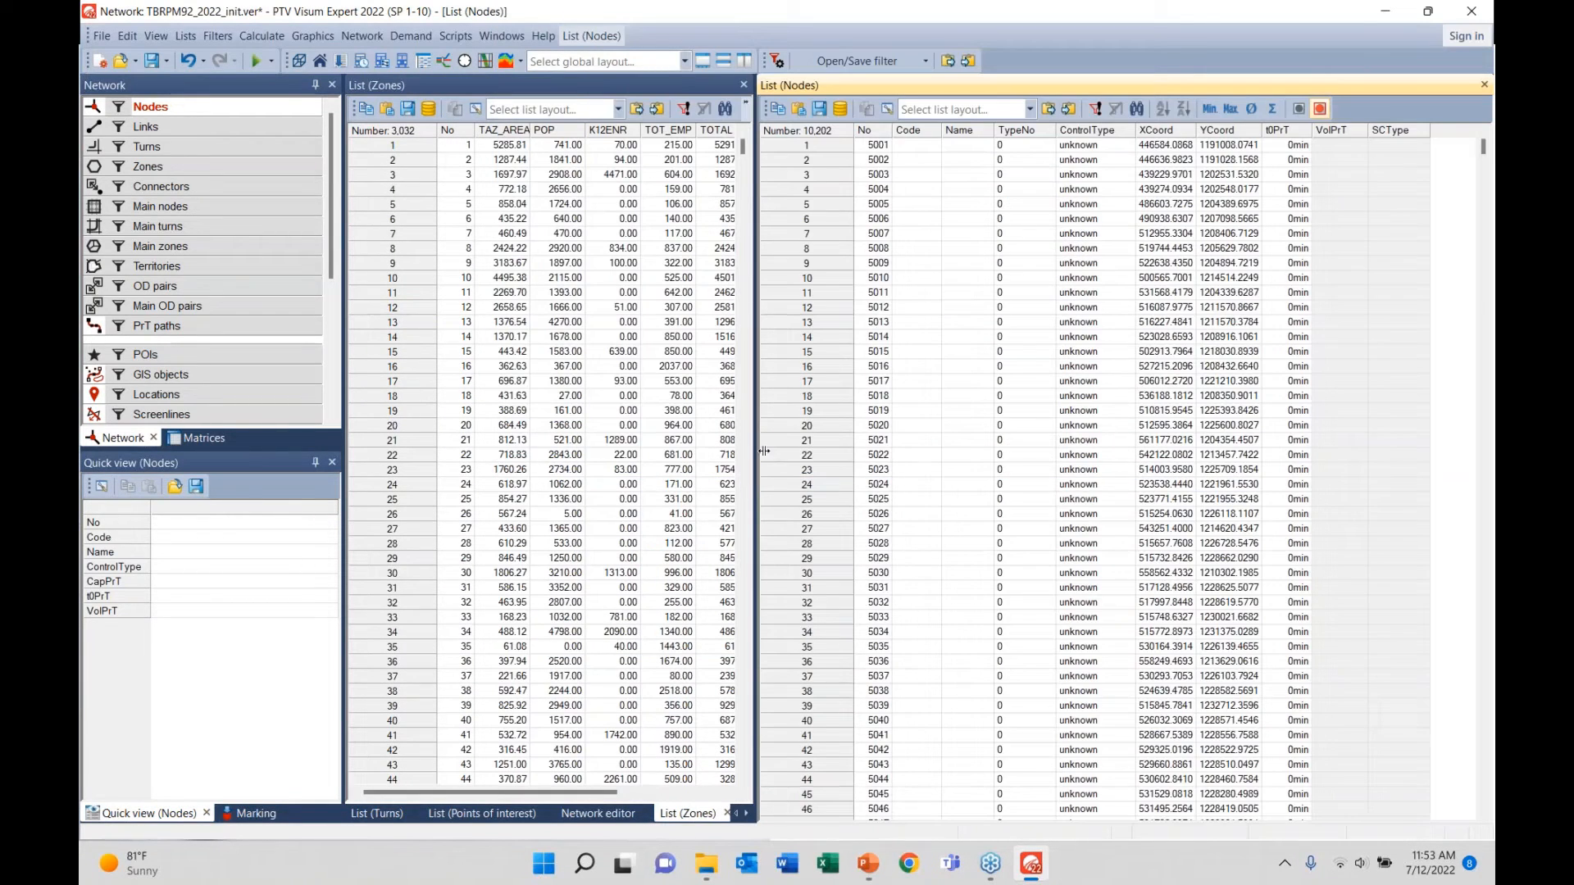
pyautogui.moveTo(764, 450); pyautogui.dragTo(881, 451)
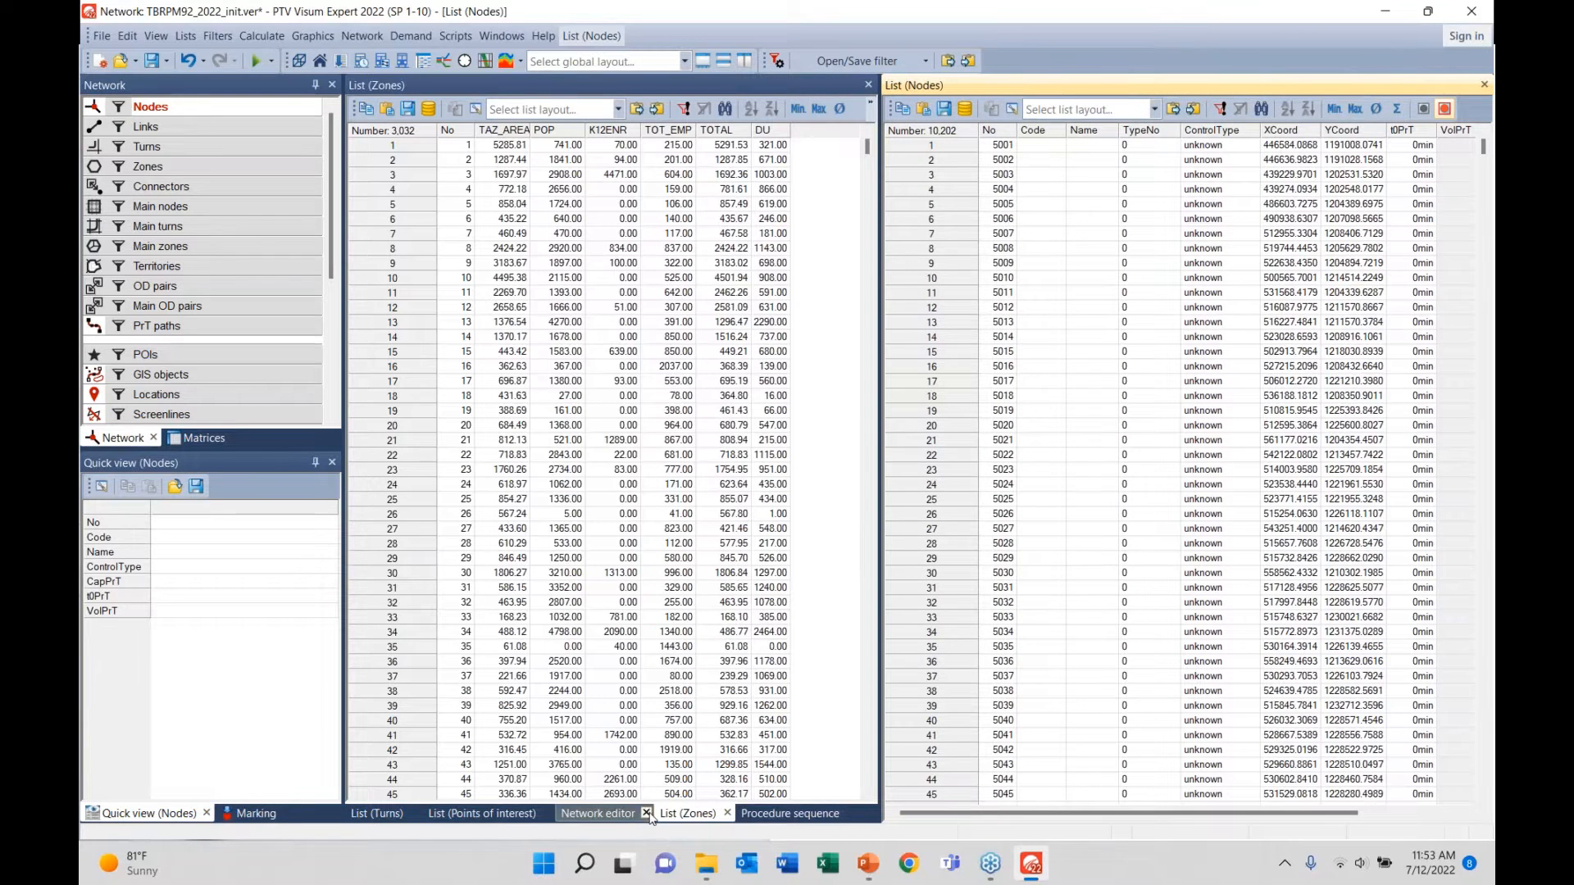
# - Close the Zones, Procedure sequence, Points of interest and Turns views
pyautogui.click(727, 814)
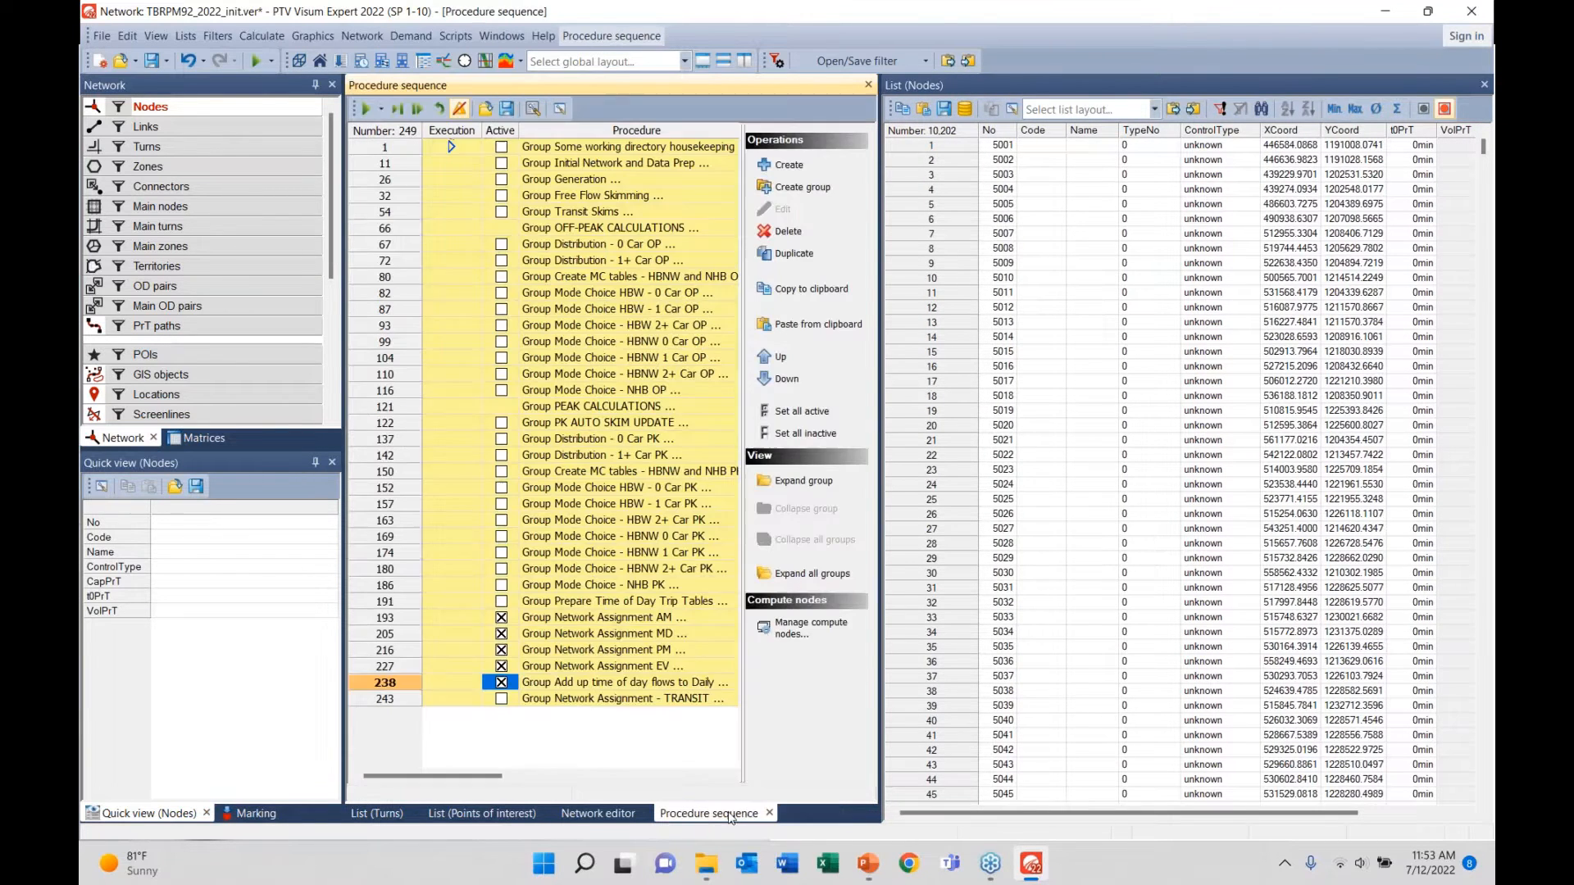
pyautogui.click(769, 813)
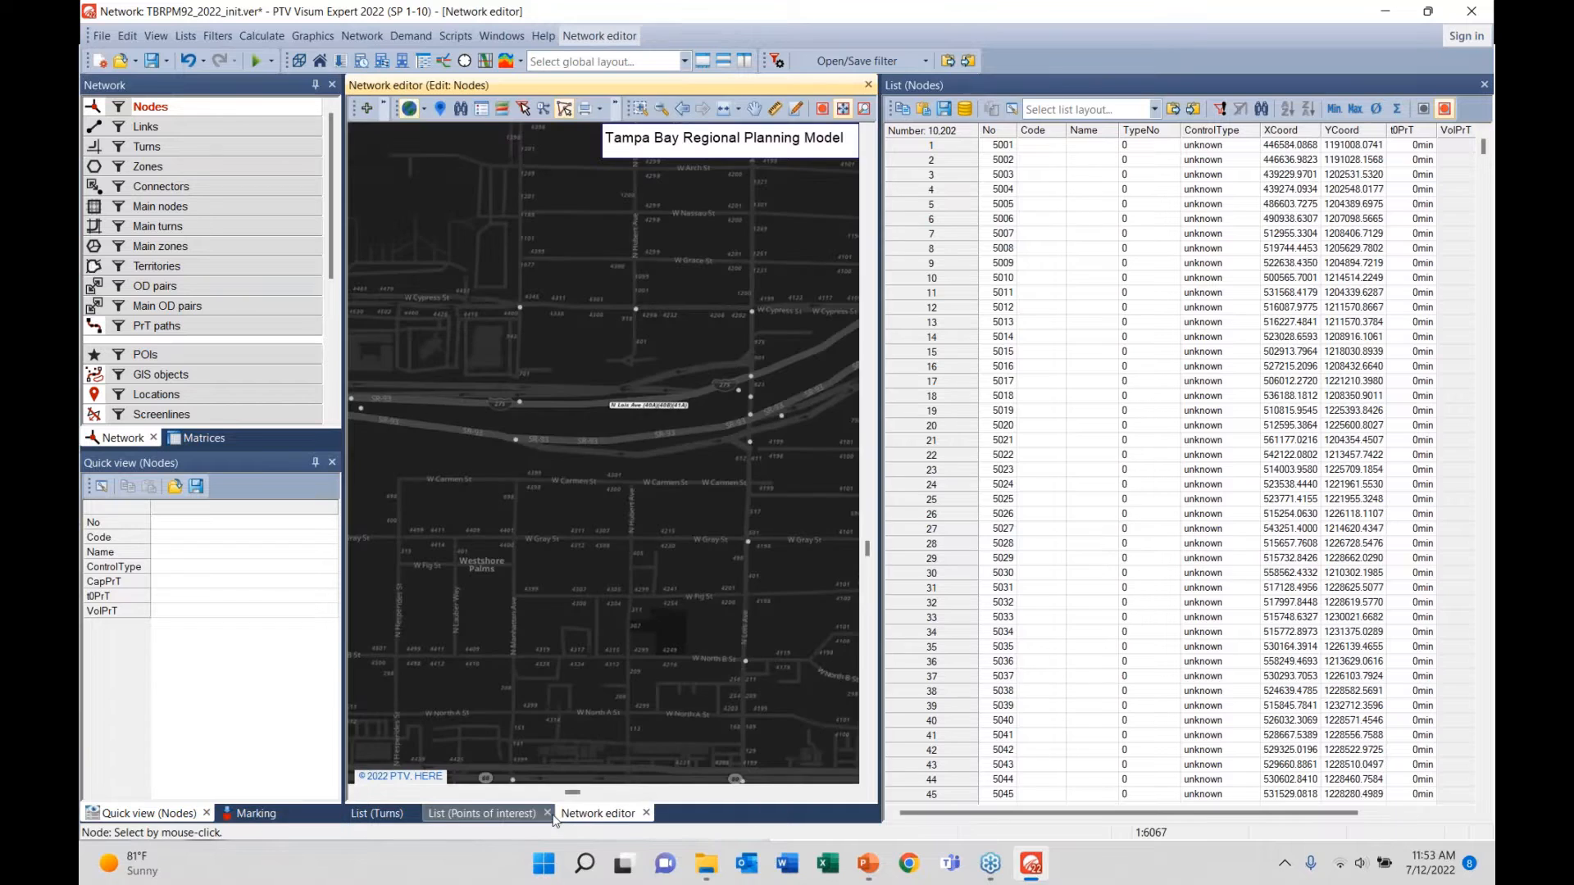
pyautogui.click(548, 814)
pyautogui.click(418, 814)
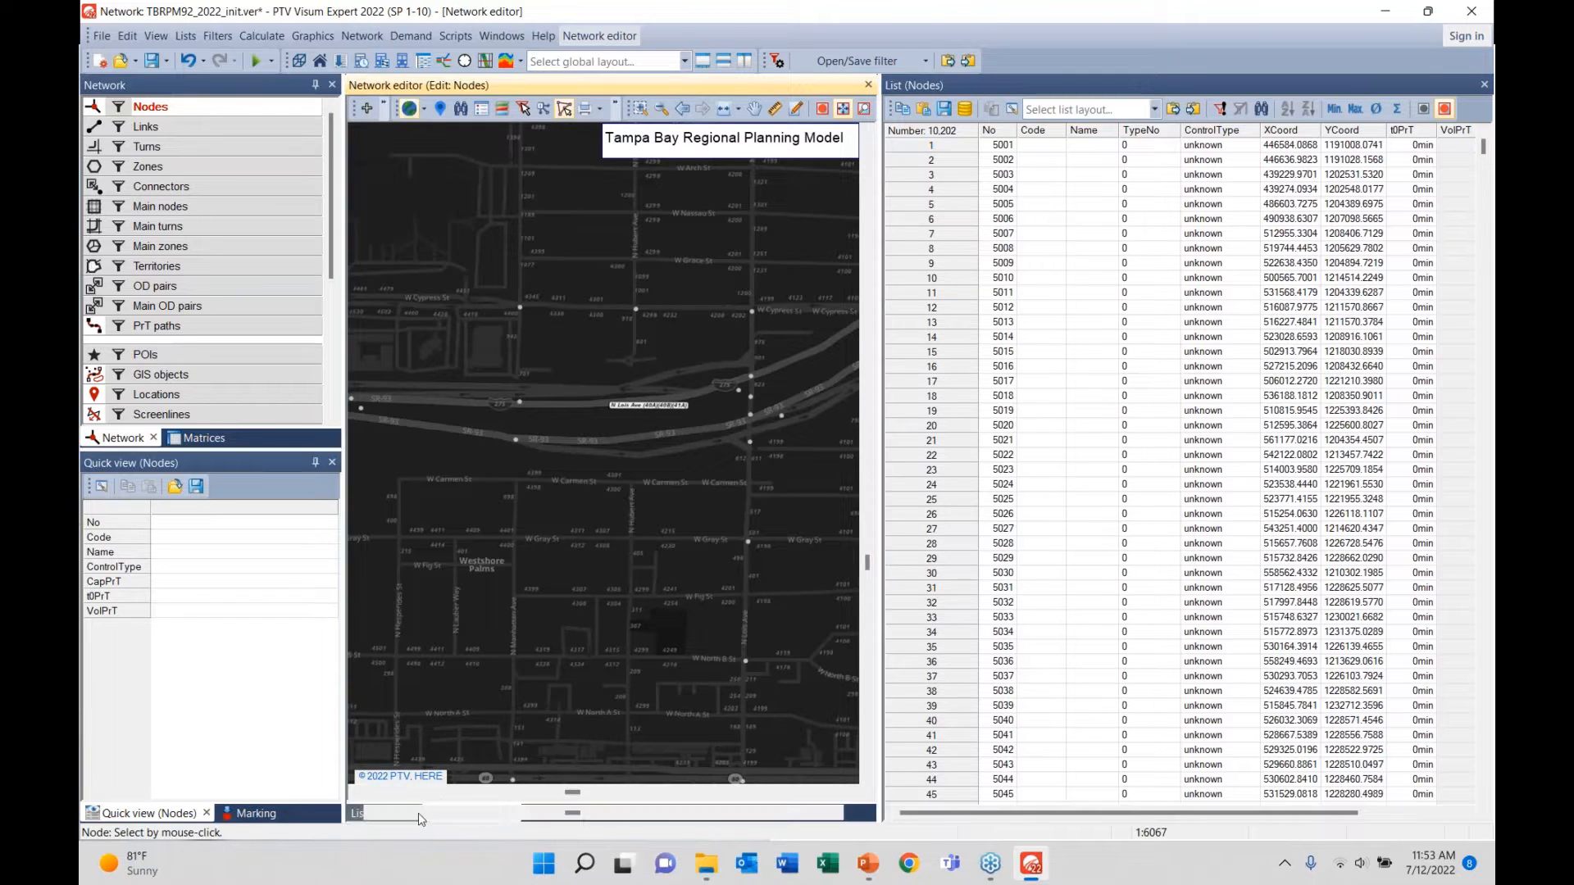
pyautogui.scroll(-4, 569, 558)
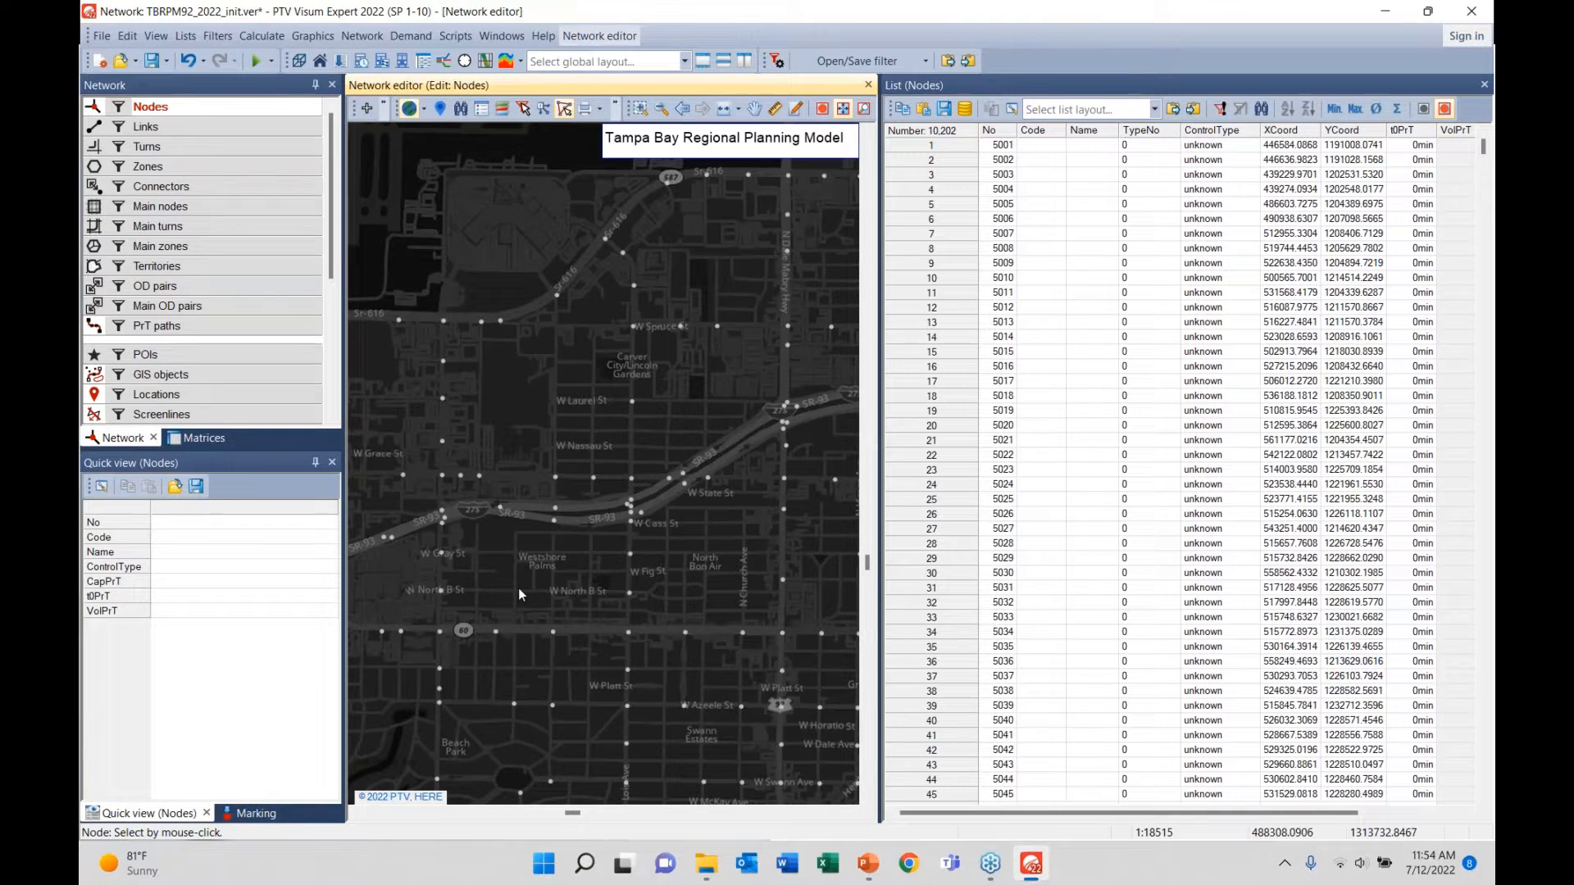
# - Select node 9072 on SR-93 to check its t0PrT, then select node 9076
pyautogui.click(554, 523)
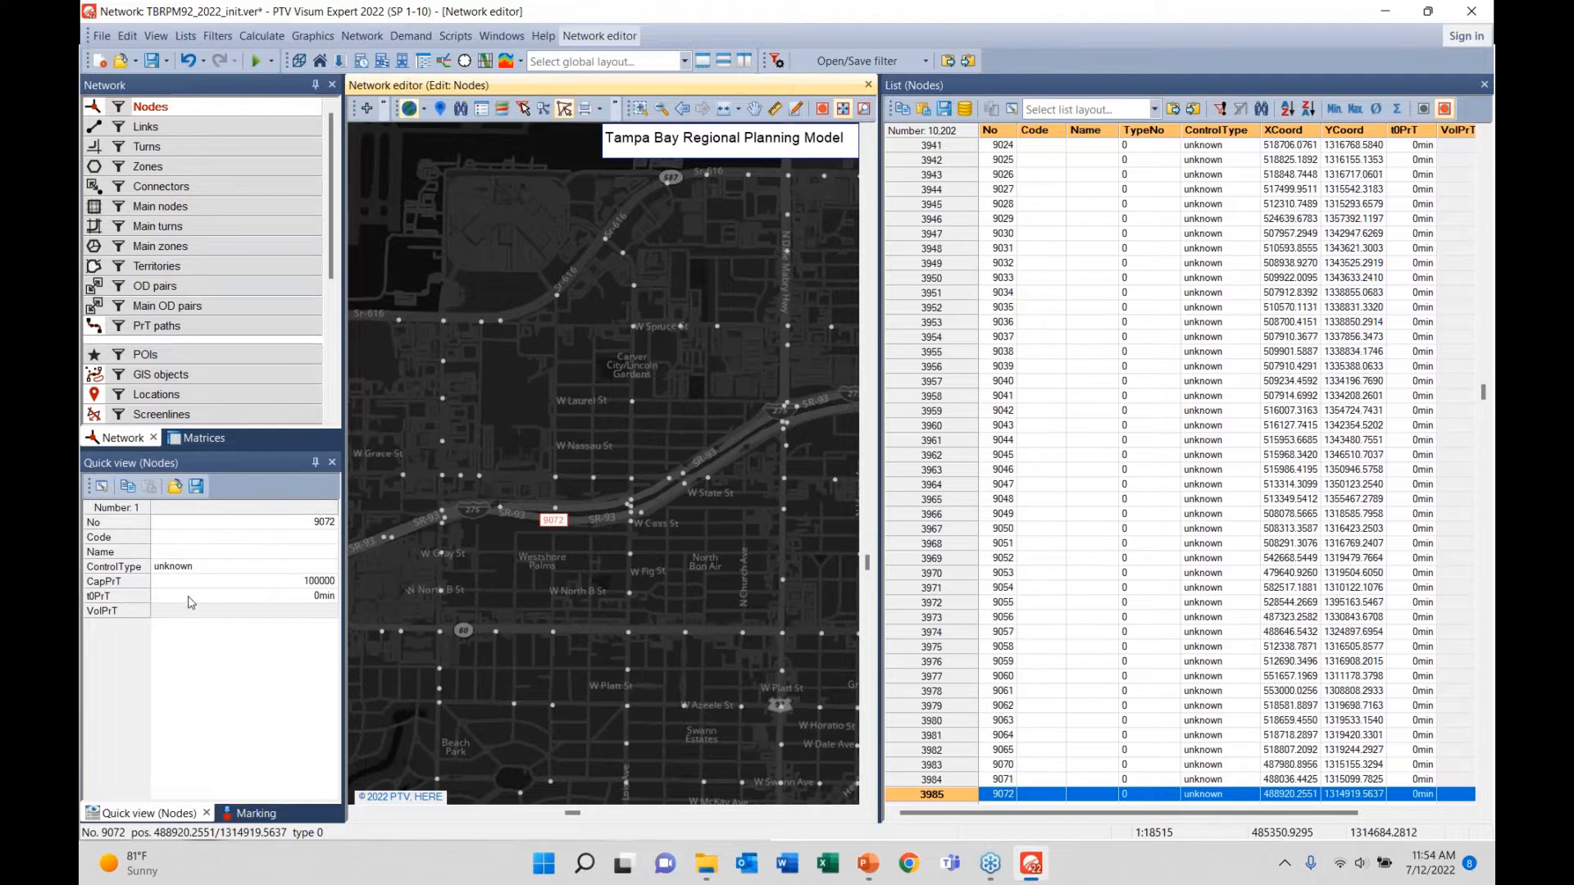
pyautogui.click(97, 599)
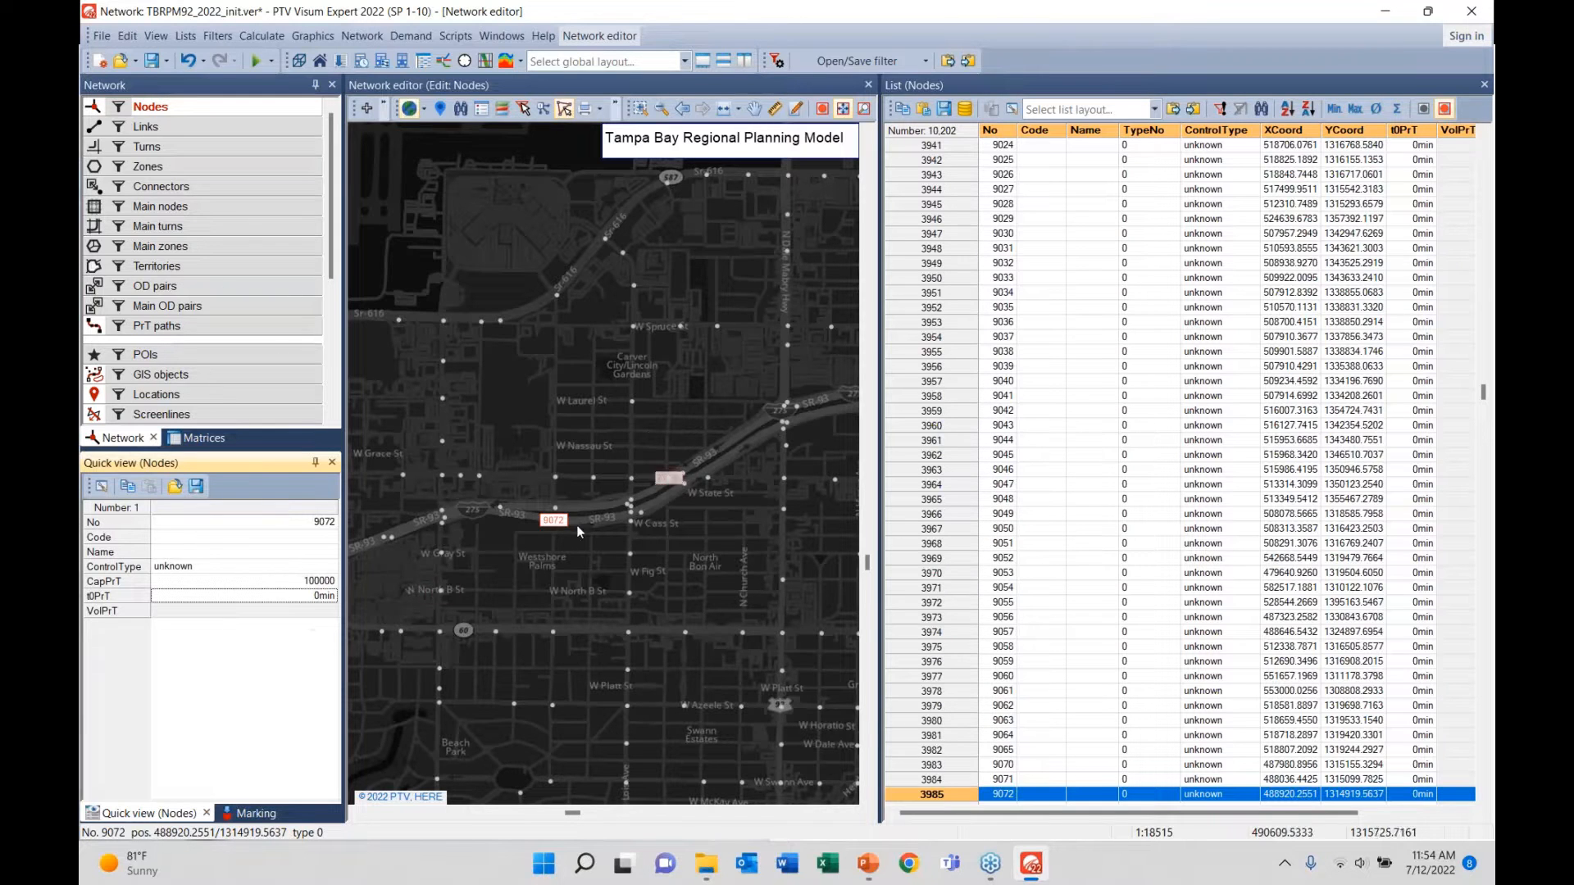
pyautogui.scroll(3, 1019, 411)
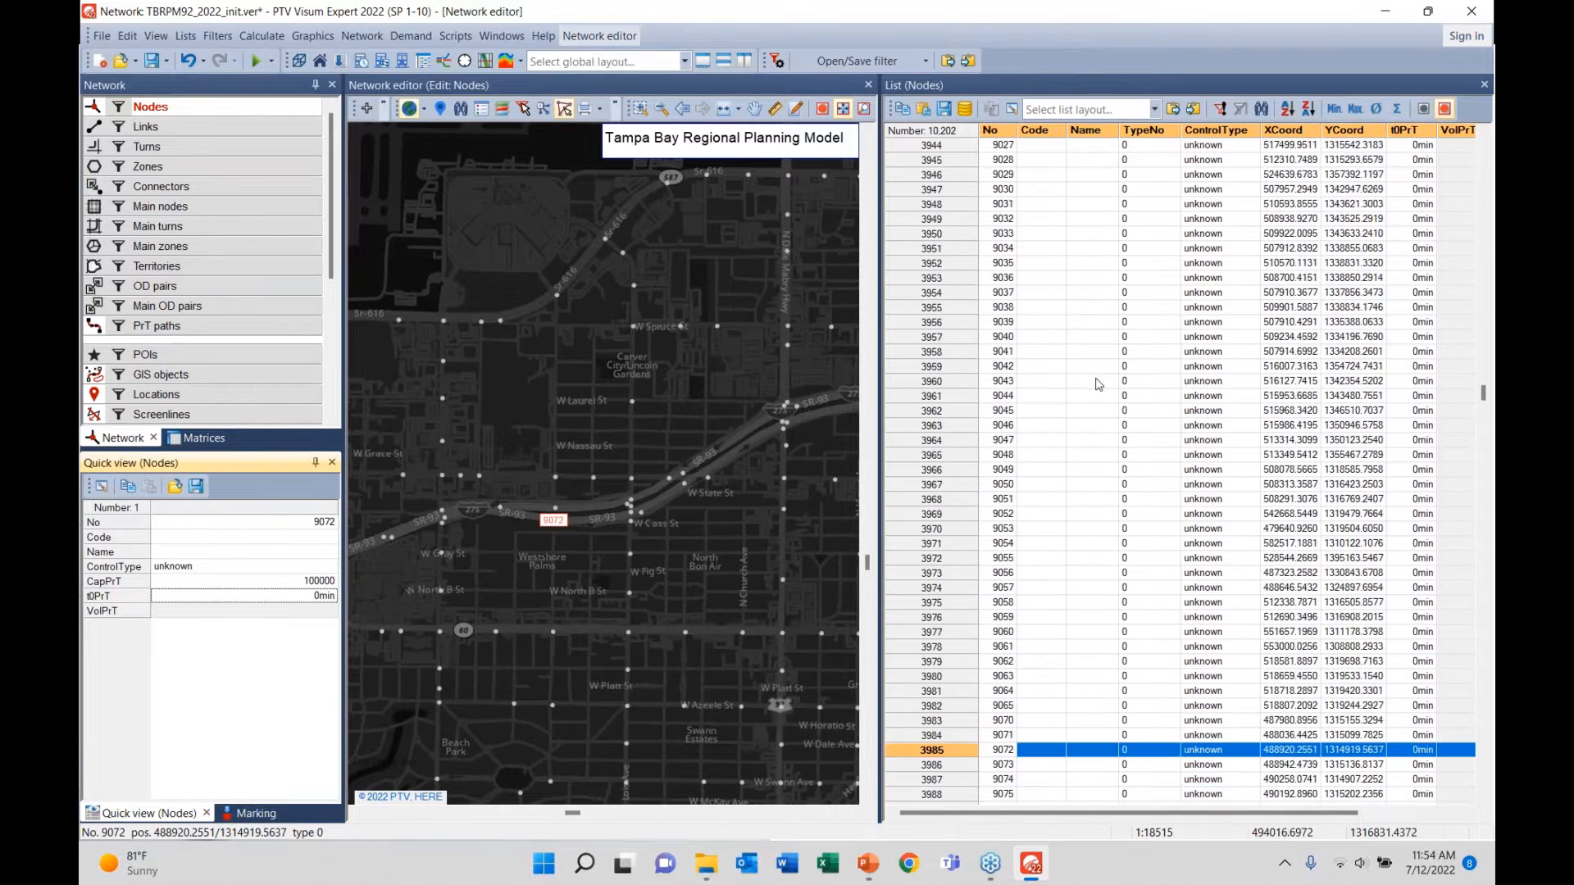
pyautogui.scroll(-1, 1019, 412)
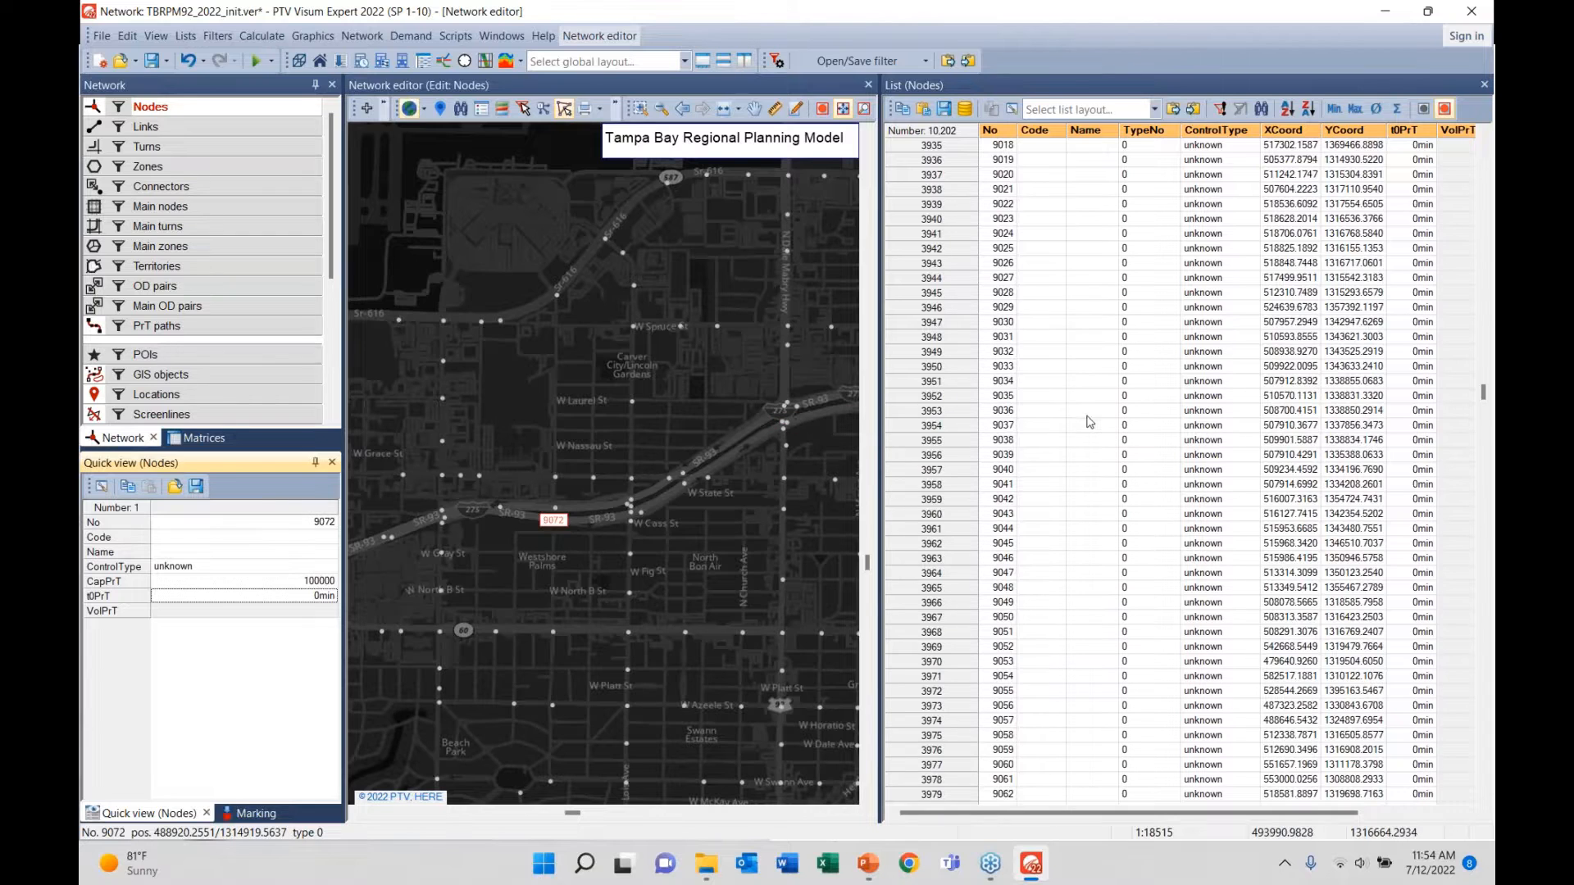
pyautogui.scroll(-7, 1087, 420)
pyautogui.click(671, 510)
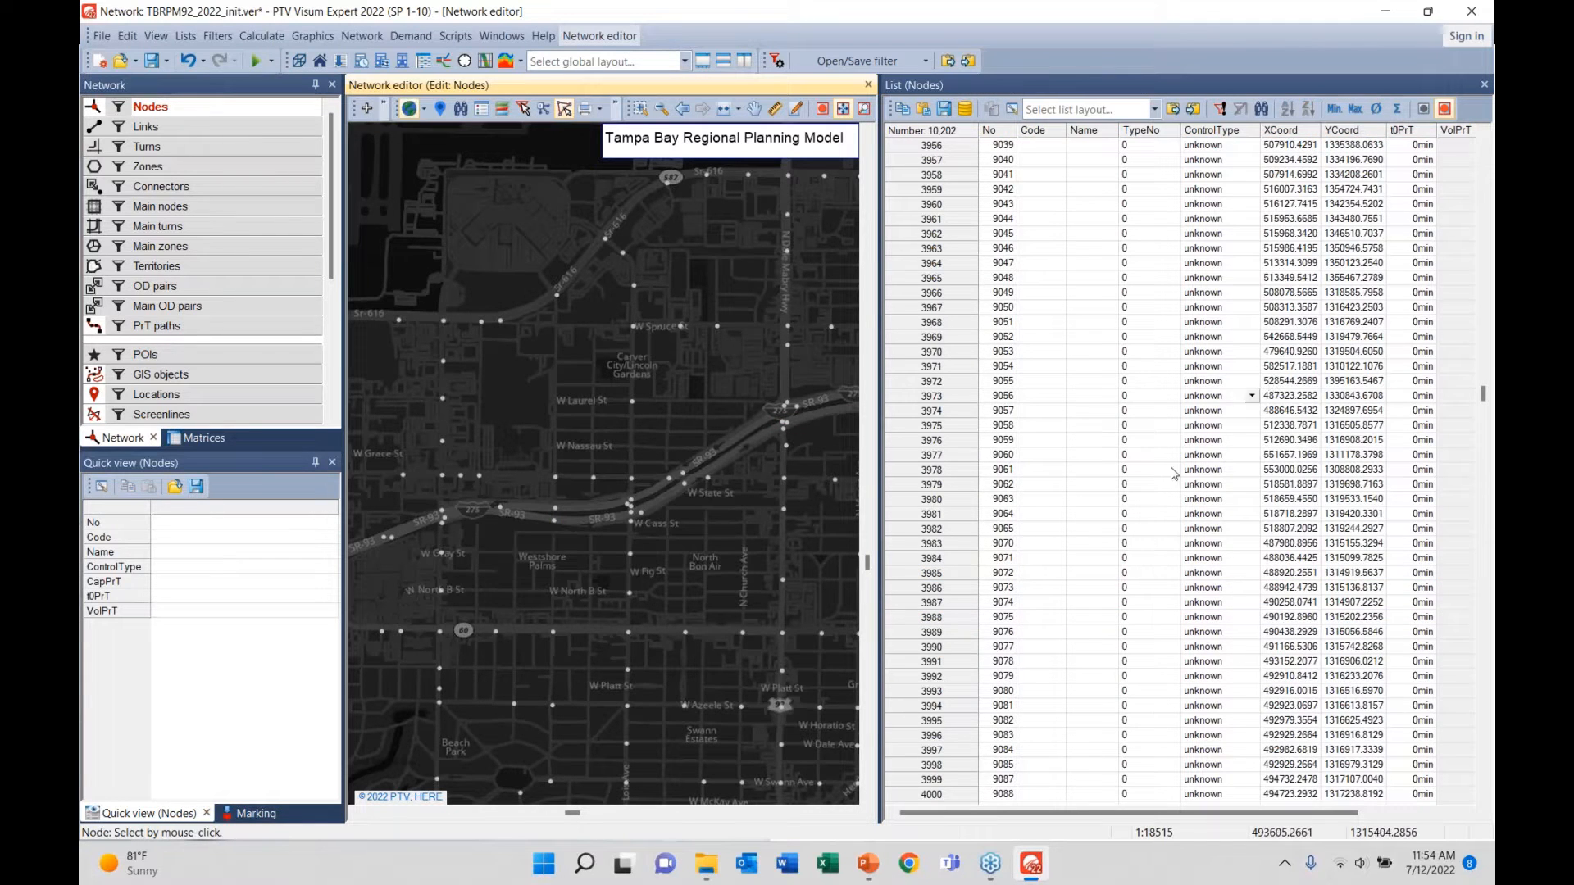
pyautogui.click(629, 504)
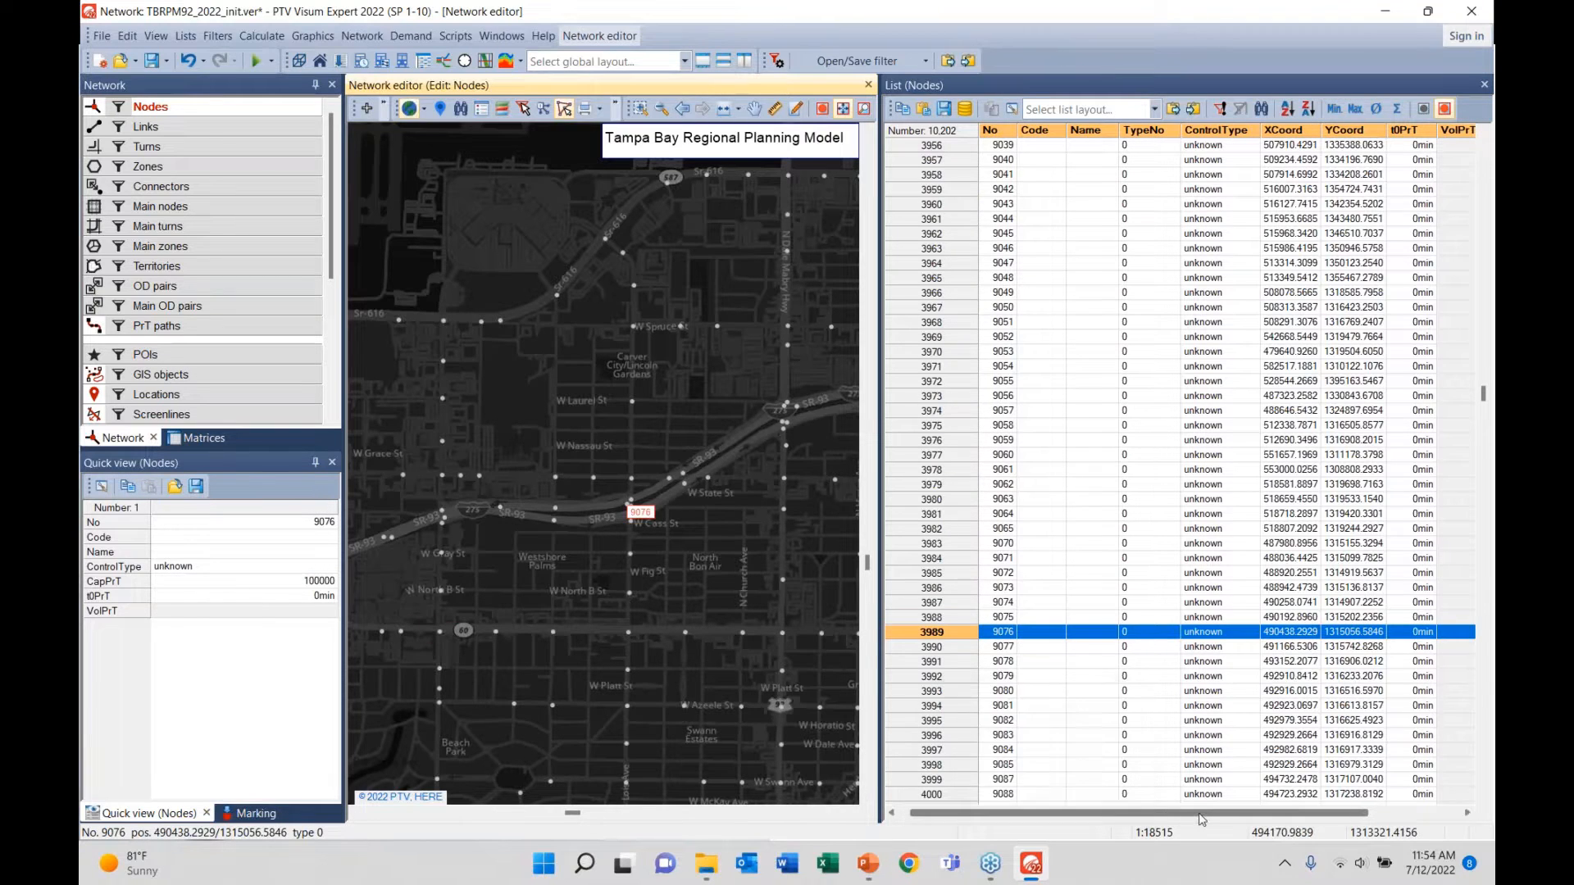
# - Mark TypeNo and VolPrT cells for rows 3956 onward in the Nodes list, then locate node 9039
pyautogui.moveTo(1181, 814); pyautogui.dragTo(1334, 812)
pyautogui.click(1356, 811)
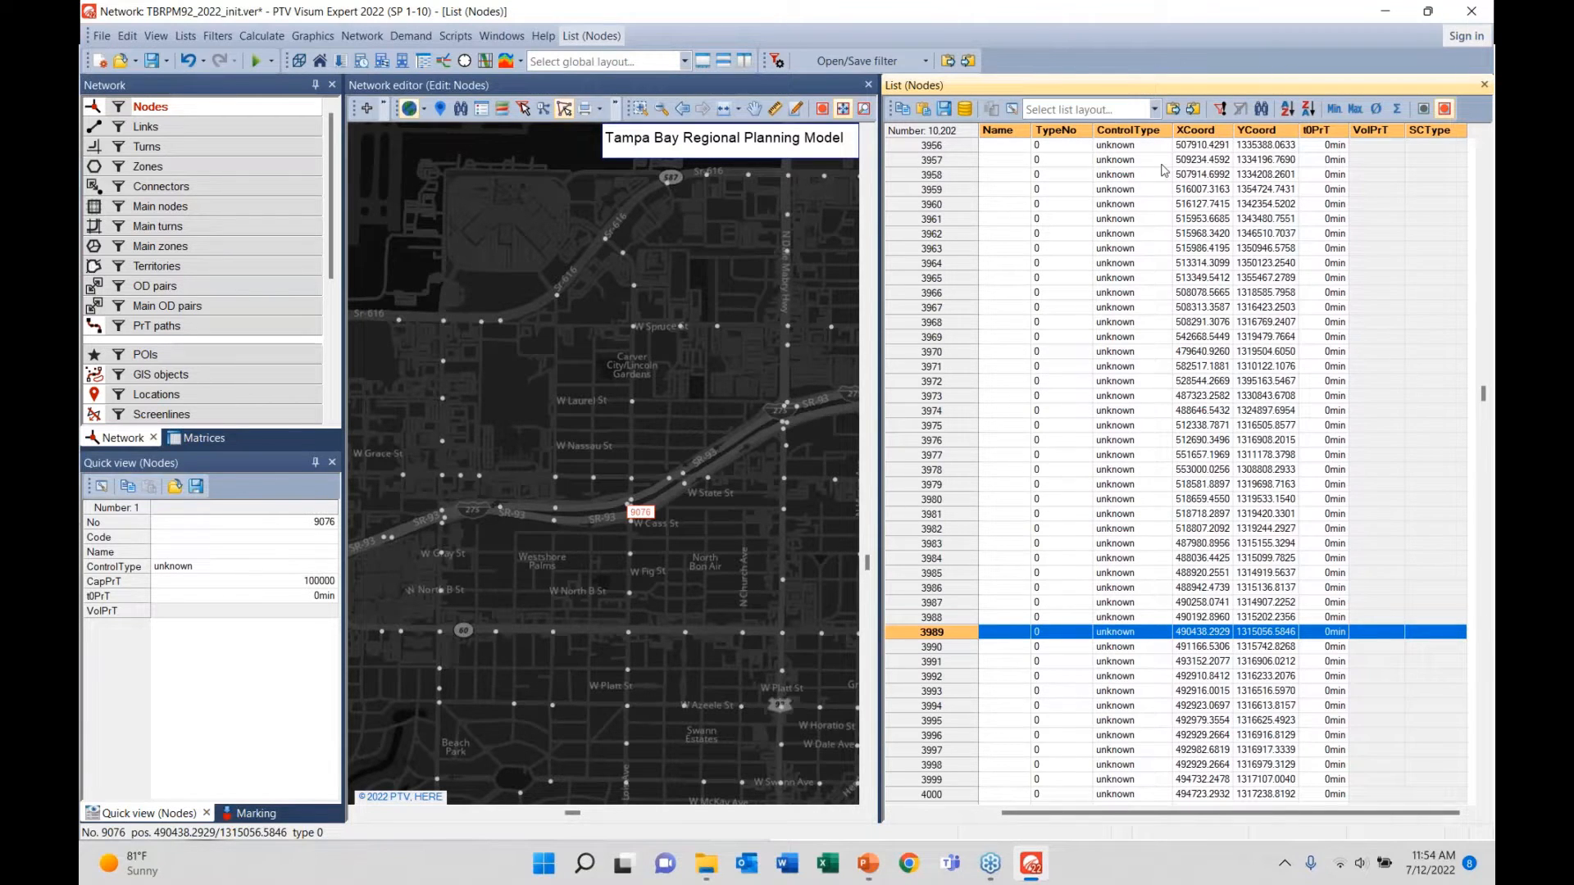
pyautogui.moveTo(1058, 154); pyautogui.dragTo(1075, 566)
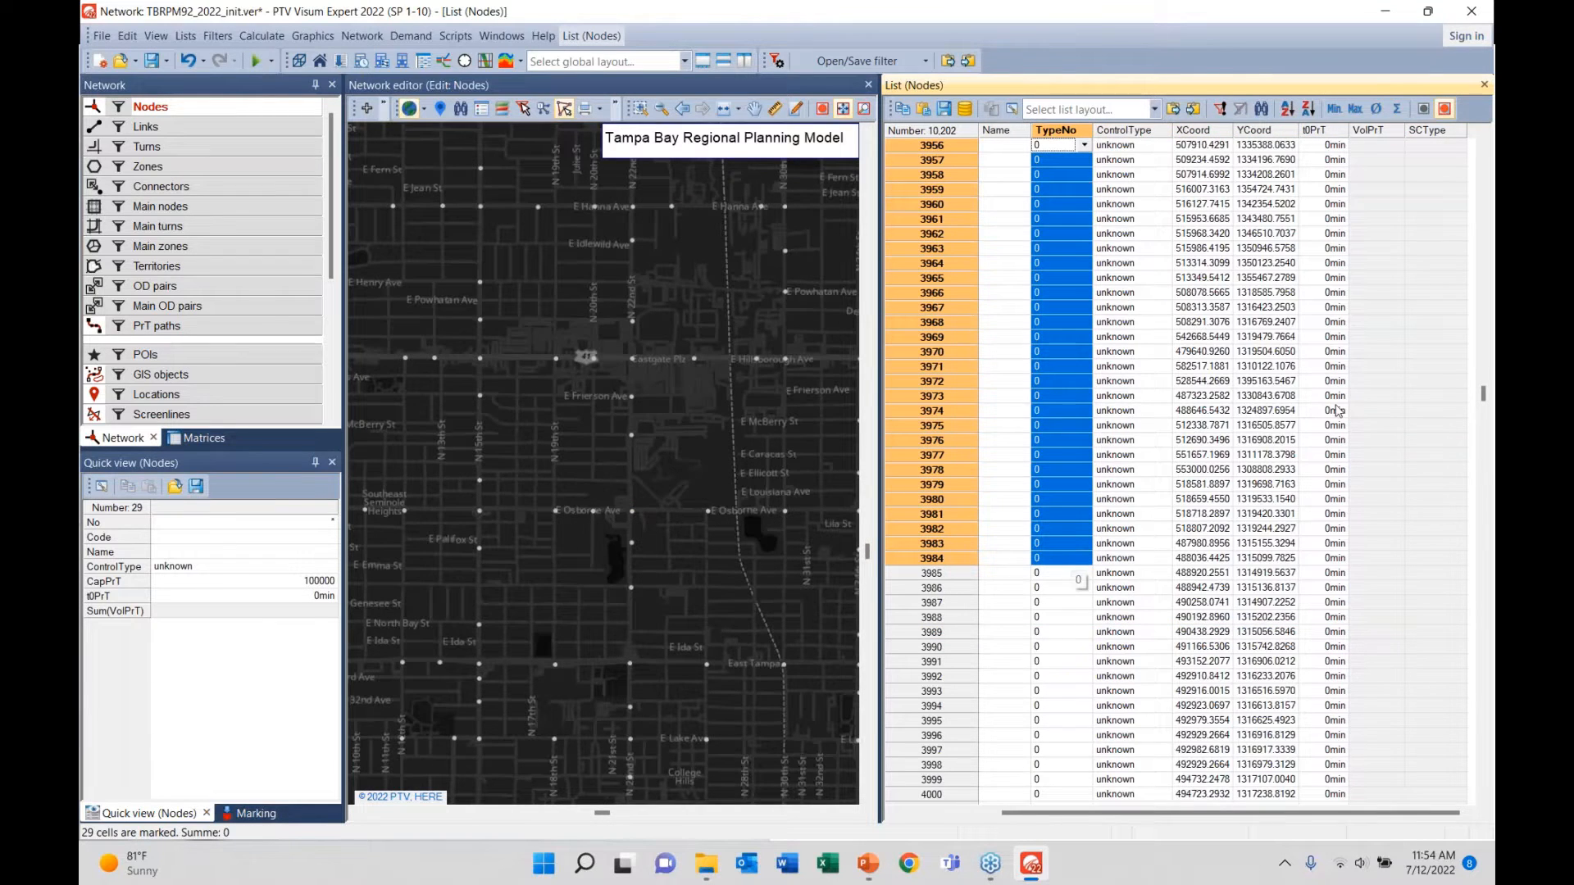
pyautogui.moveTo(1380, 150); pyautogui.dragTo(1379, 485)
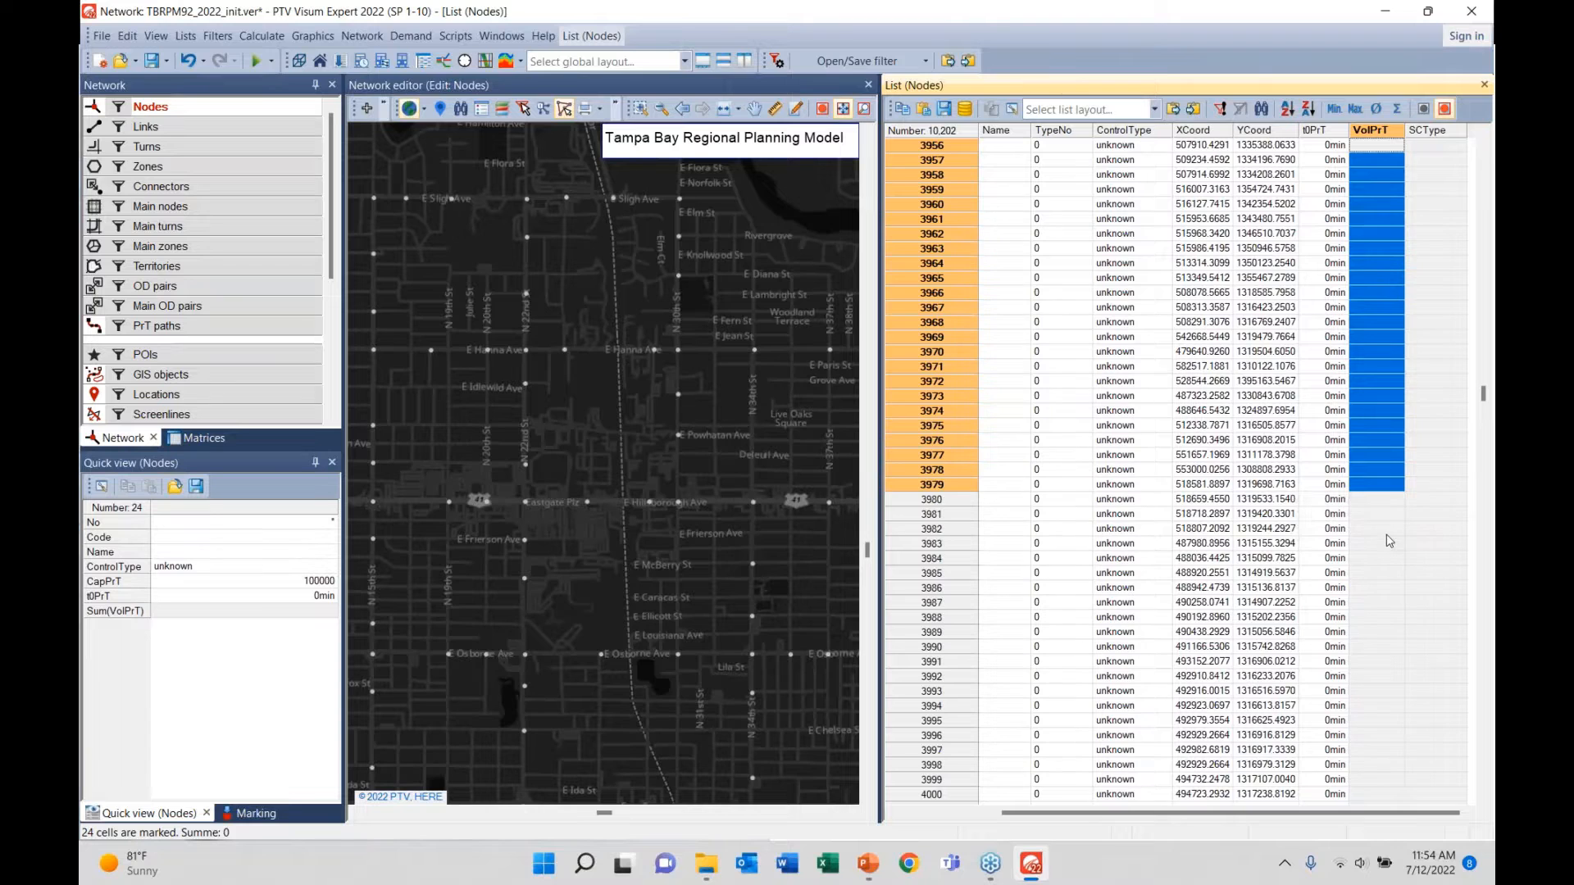
pyautogui.click(1385, 530)
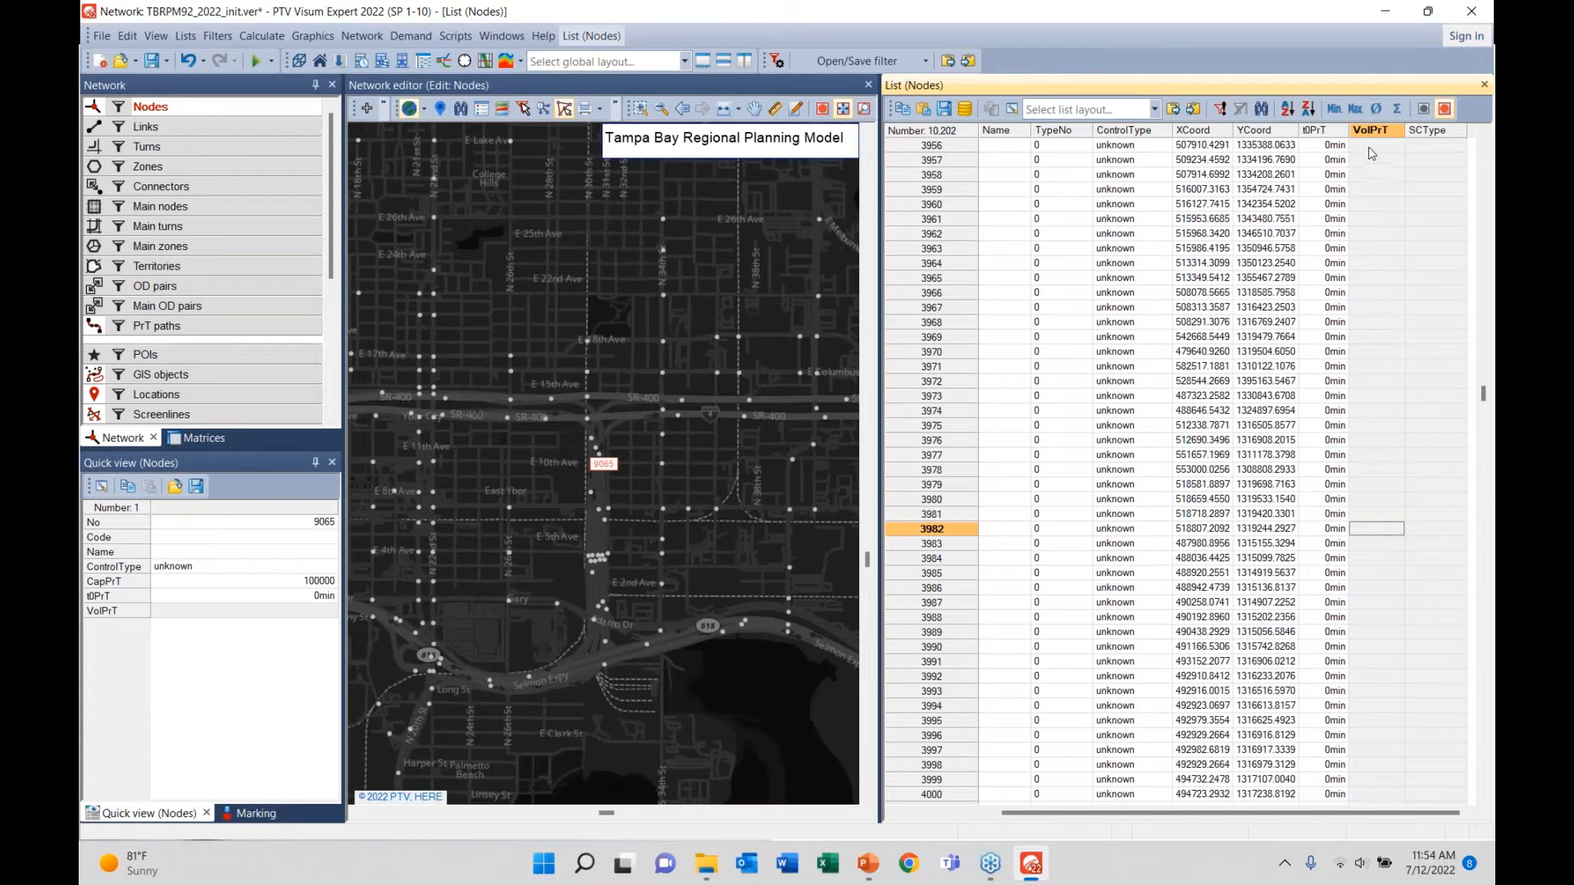
pyautogui.click(1369, 148)
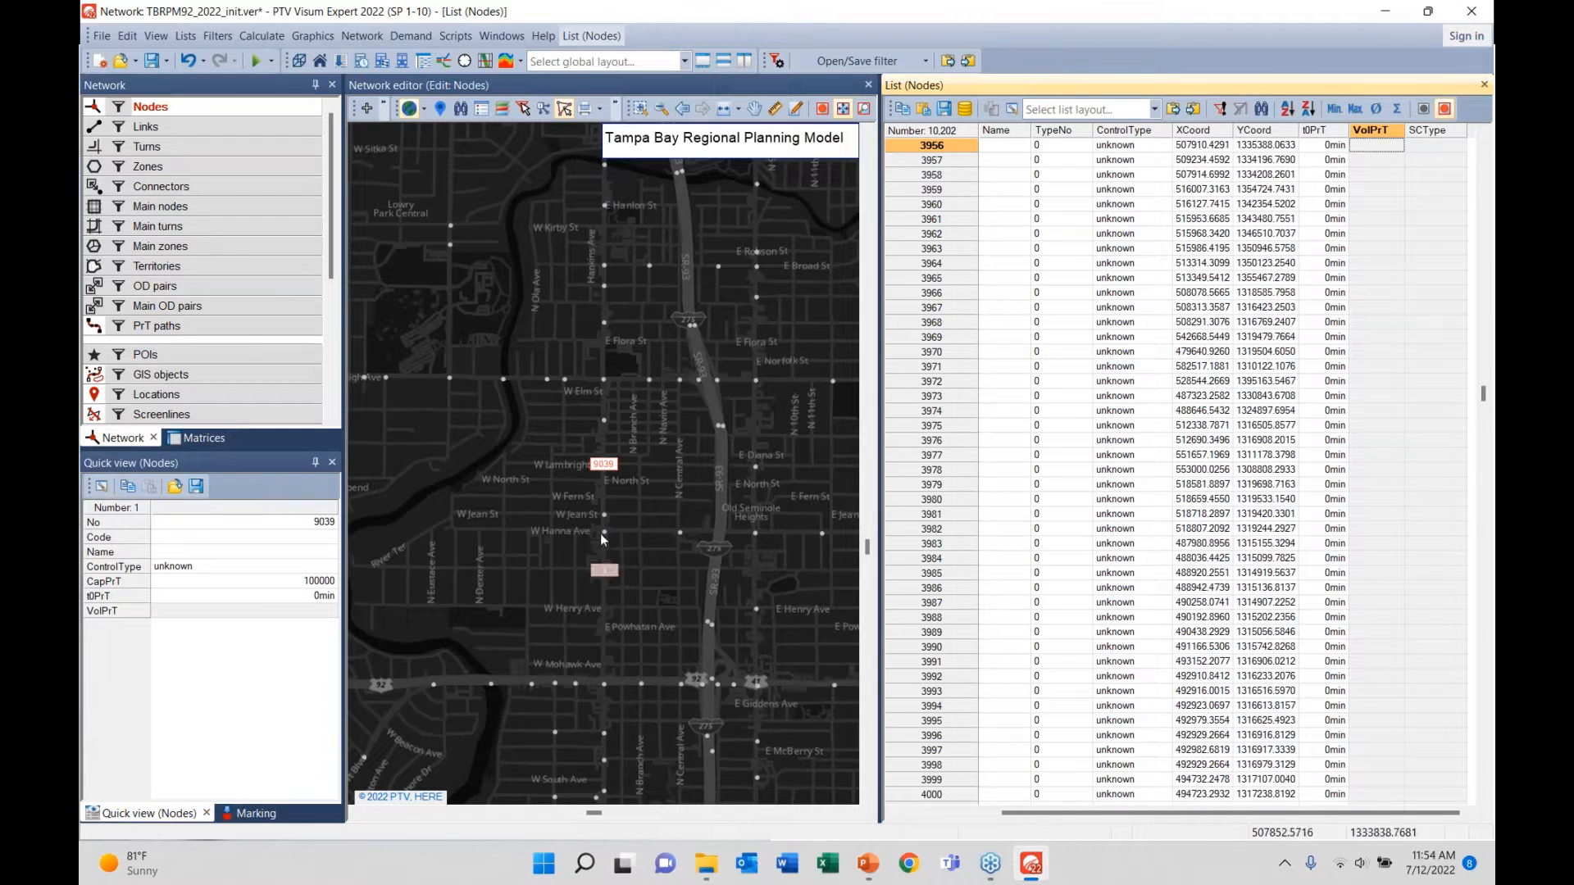
# - Inspect node 9039's junction geometry, then pan the map to nearby nodes
pyautogui.doubleClick(606, 468)
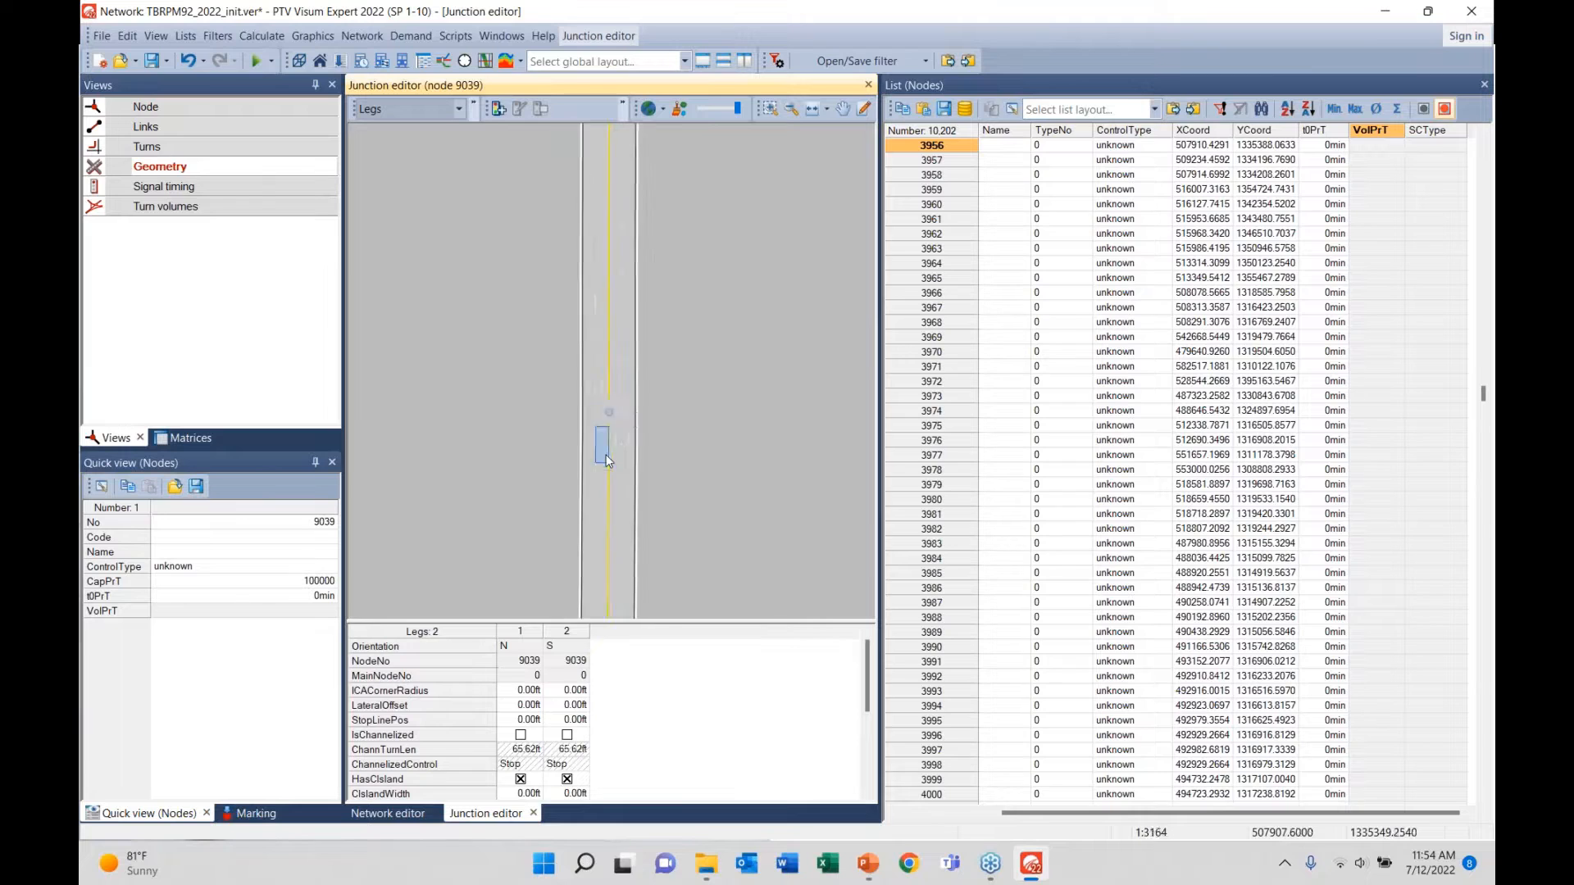
pyautogui.click(533, 813)
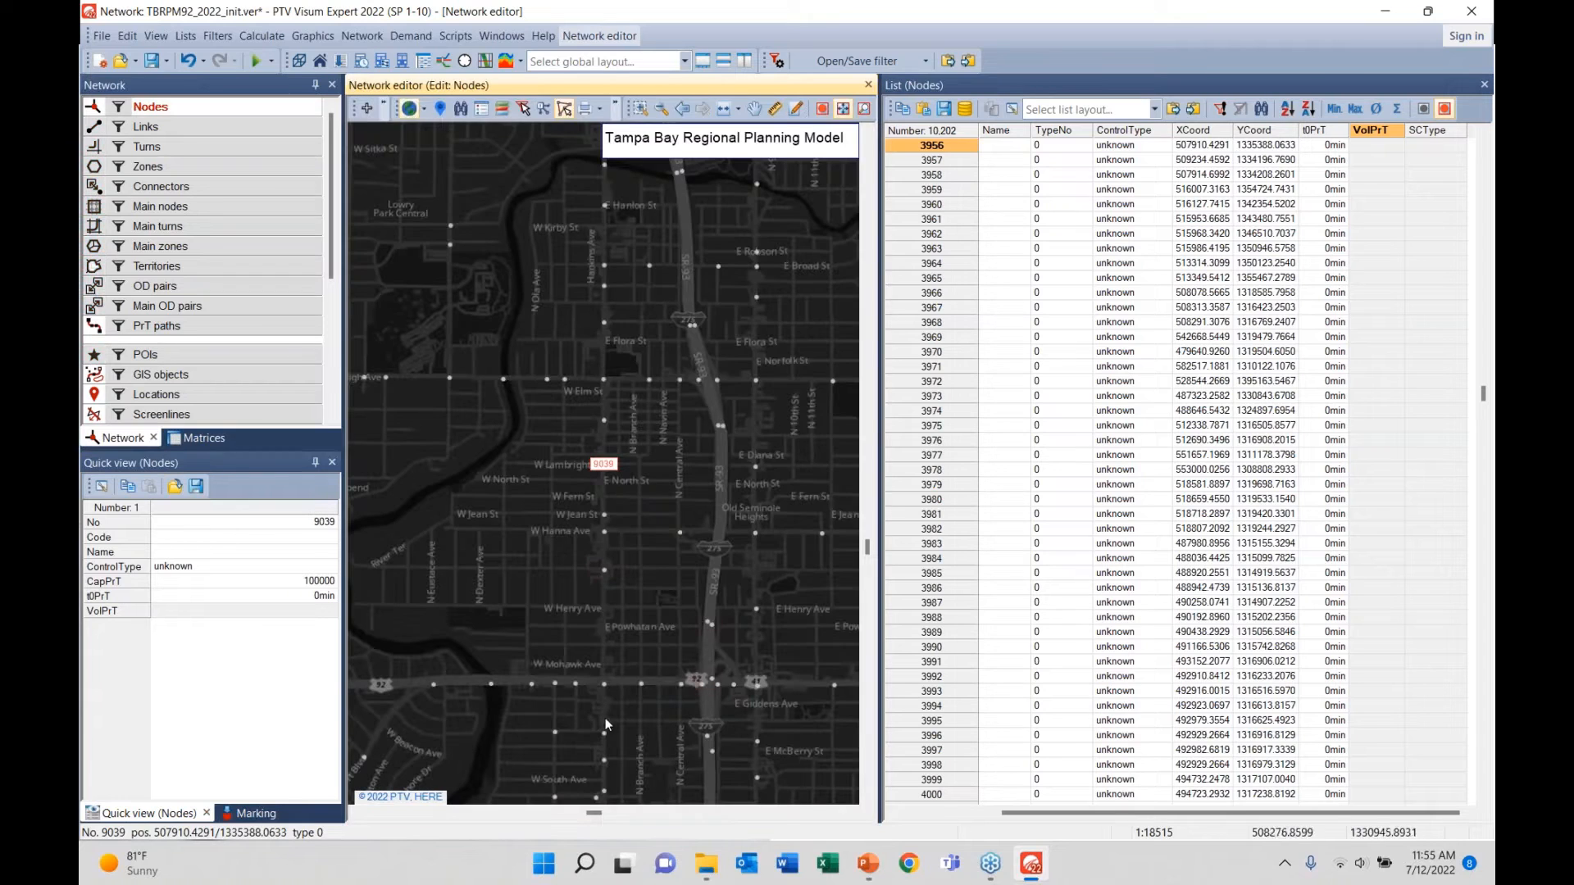
pyautogui.moveTo(604, 690); pyautogui.dragTo(622, 548)
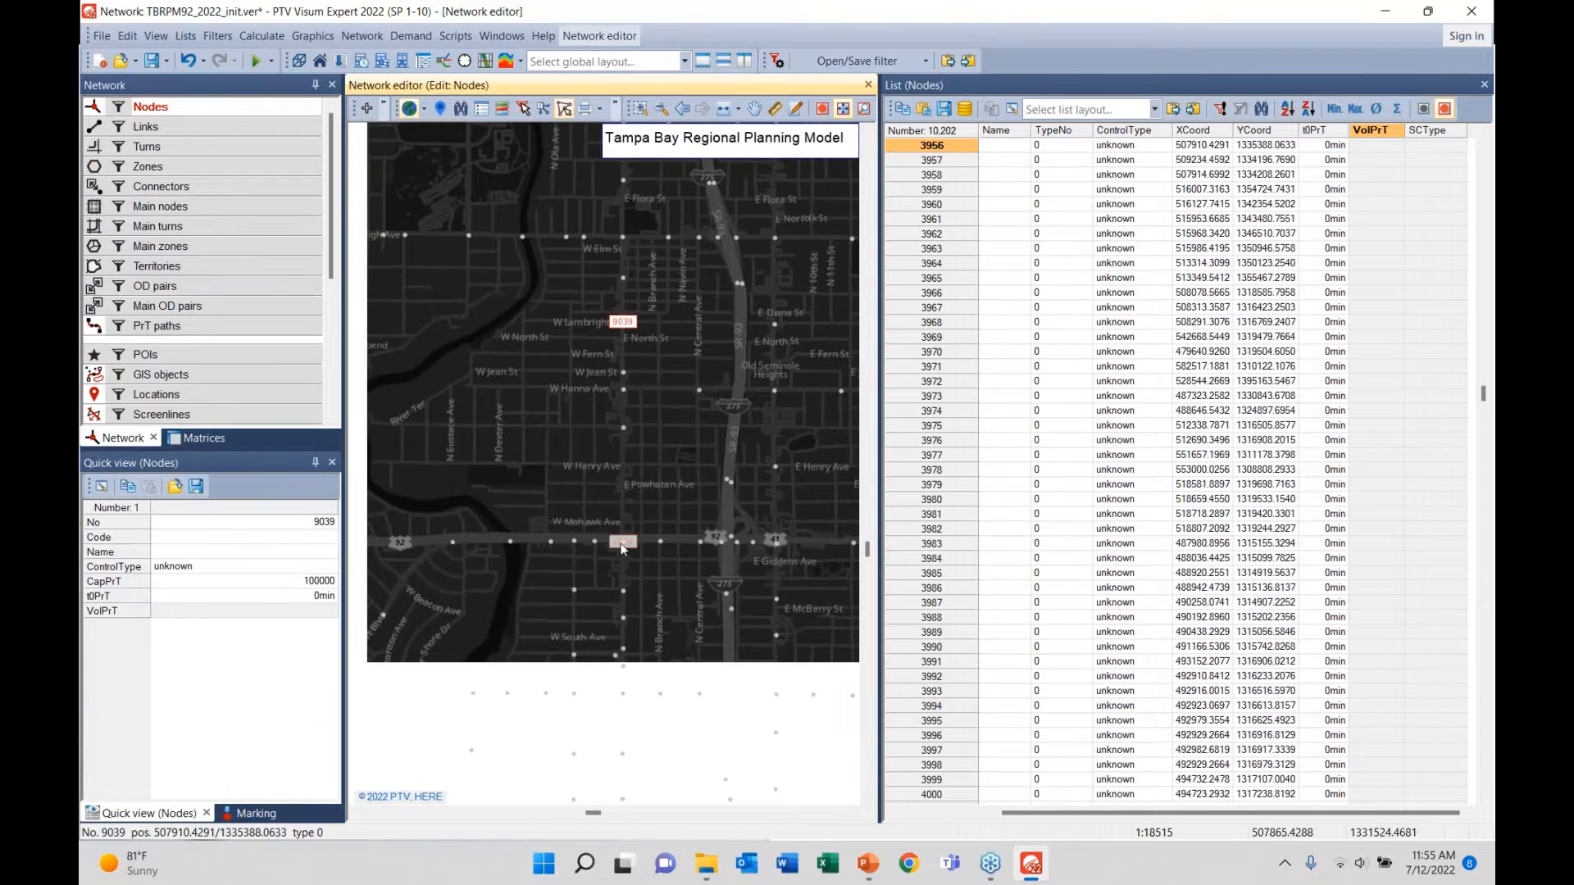
# - Examine node 7006's four-leg junction geometry, centring and zooming it, then close the Junction editor
pyautogui.doubleClick(622, 545)
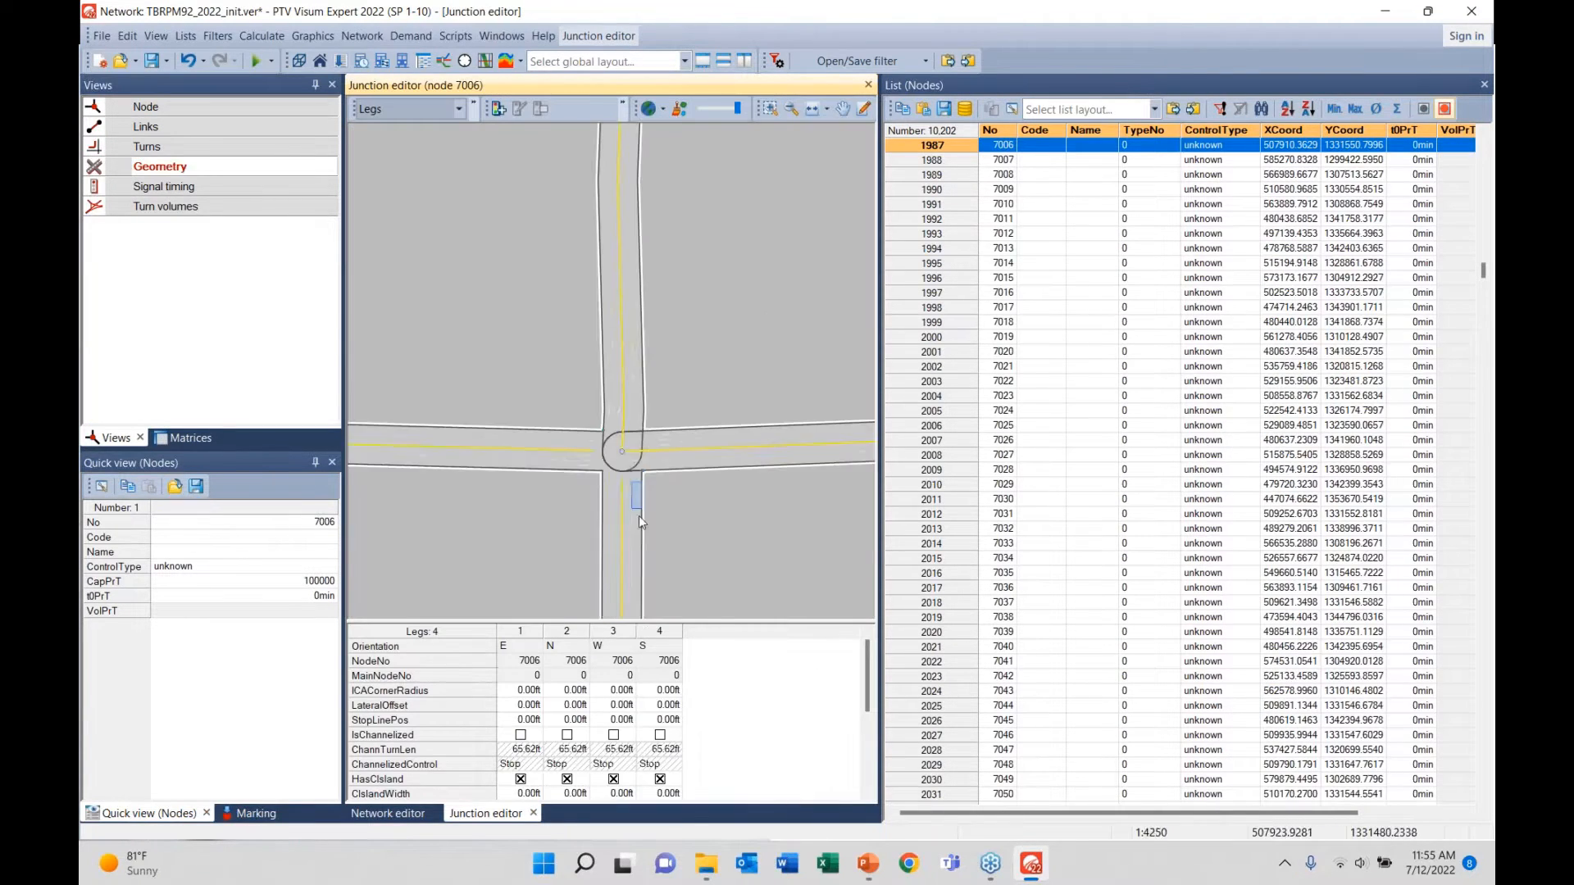
pyautogui.scroll(-8, 637, 515)
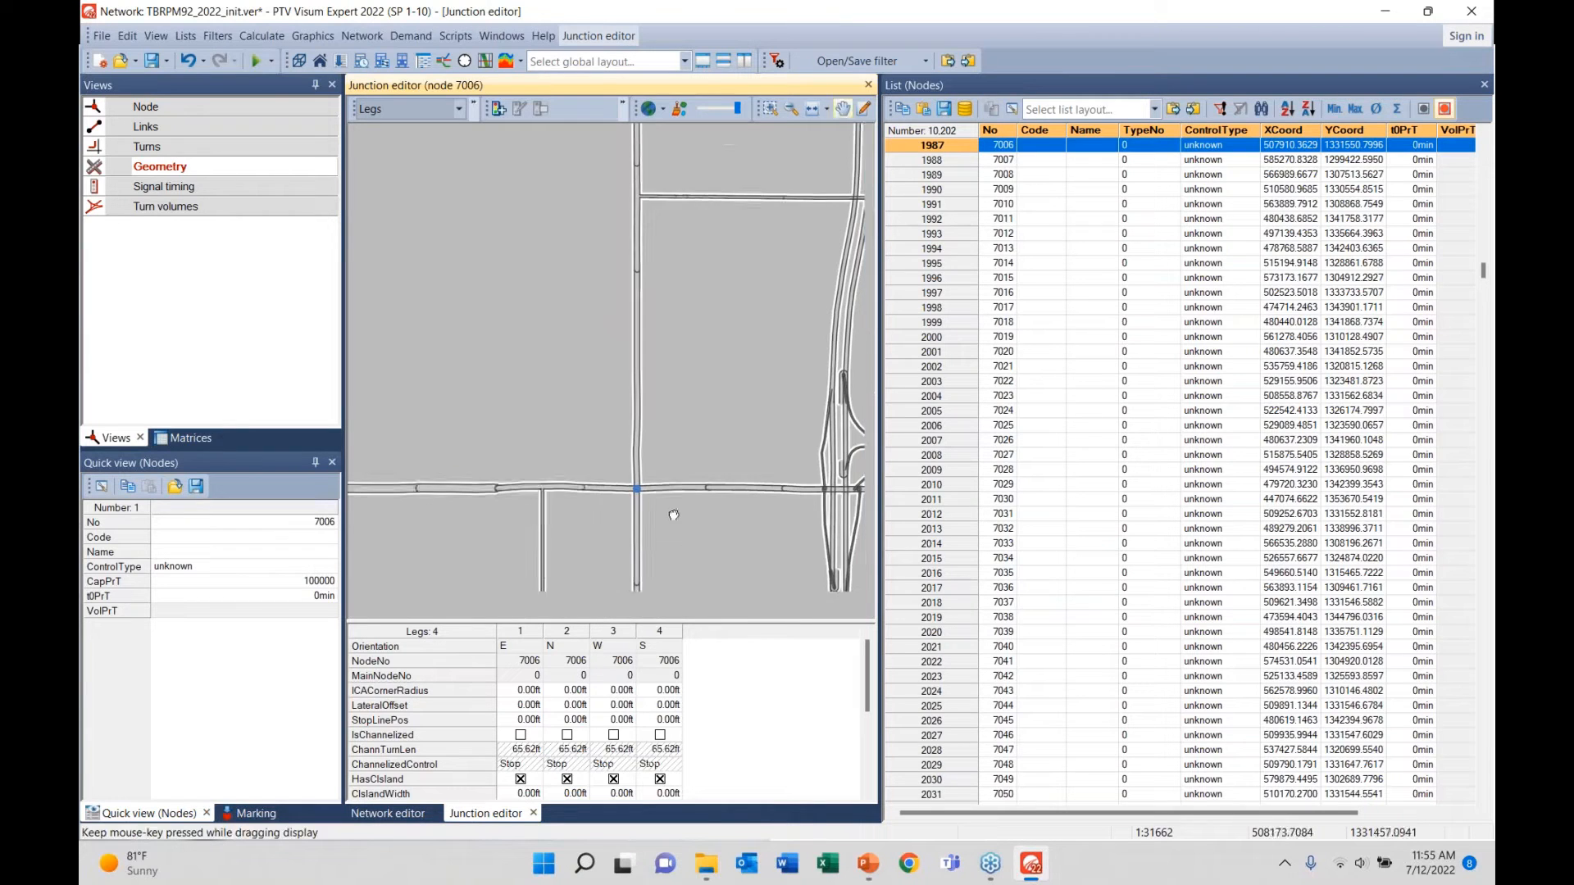
pyautogui.moveTo(674, 515); pyautogui.dragTo(652, 469)
pyautogui.moveTo(859, 457); pyautogui.dragTo(692, 482)
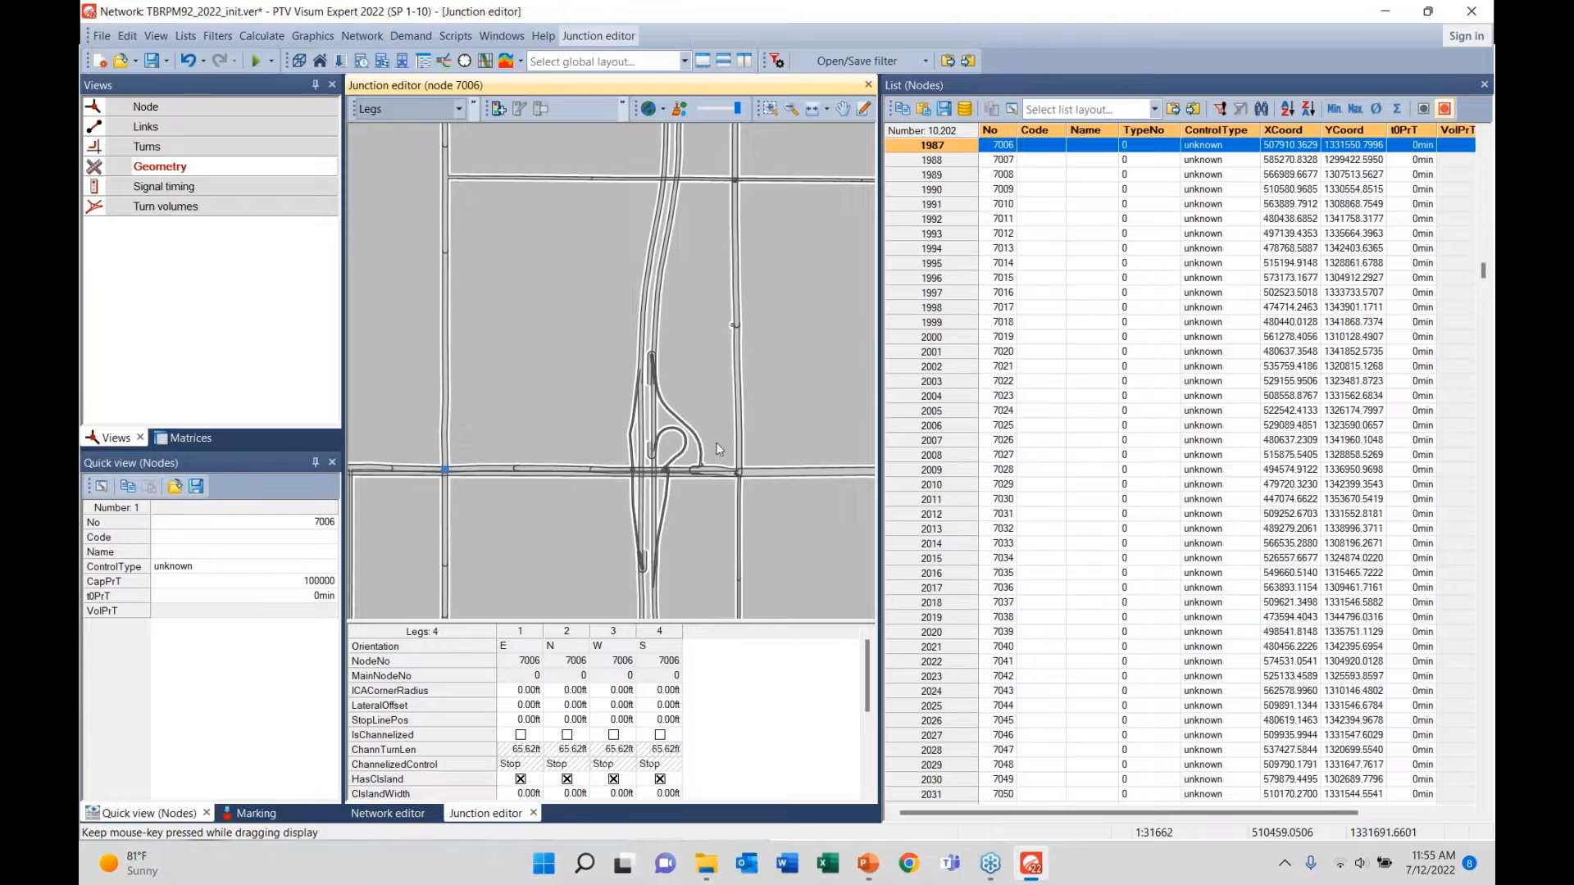
pyautogui.scroll(2, 717, 442)
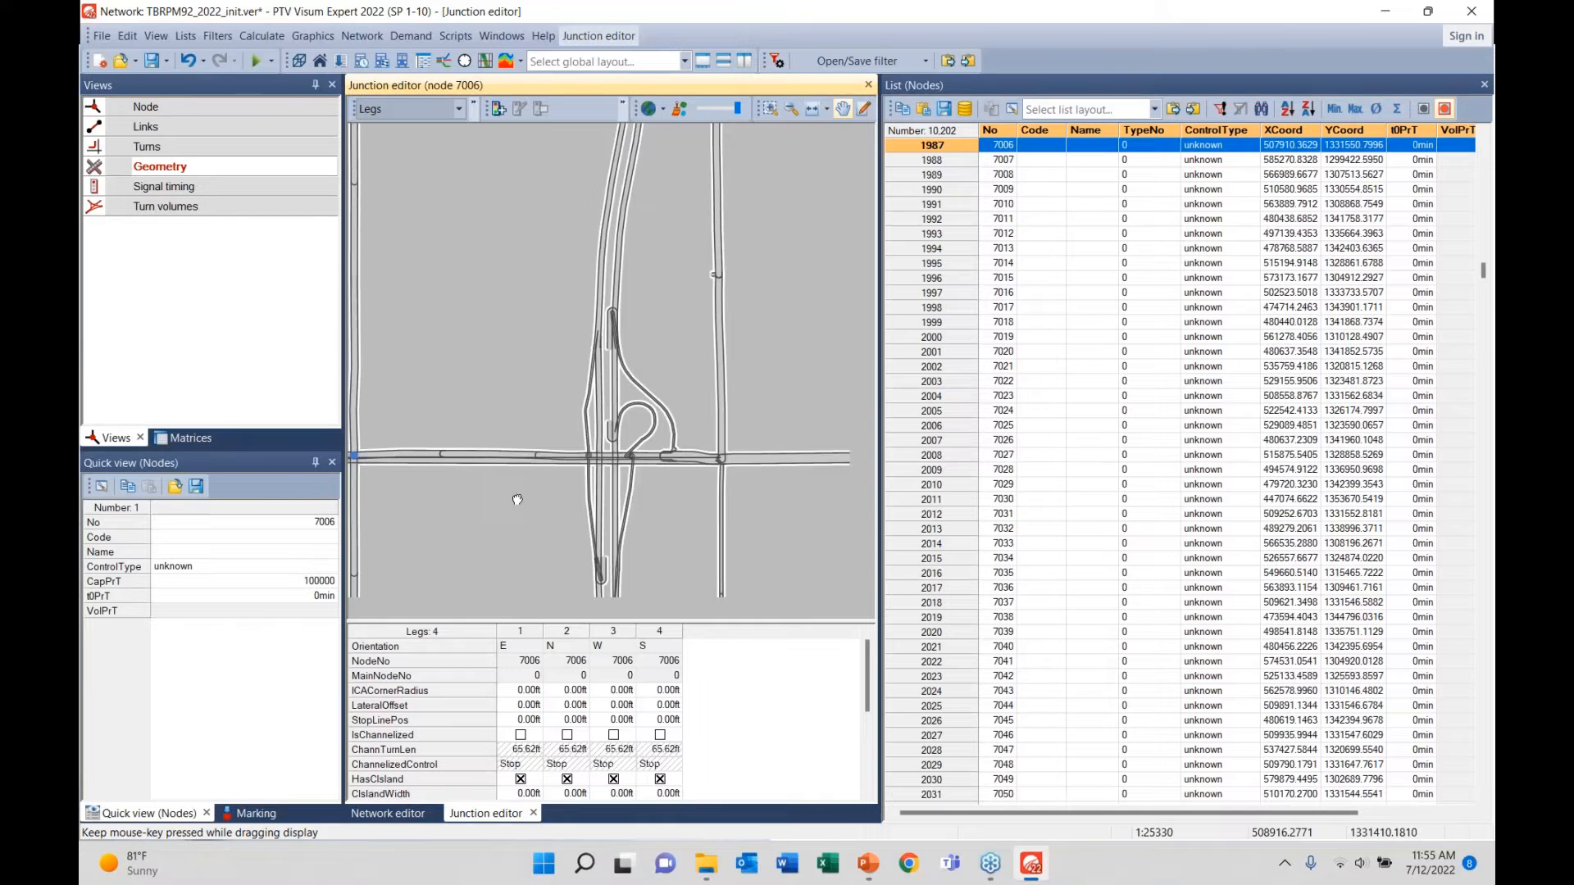
pyautogui.moveTo(517, 499); pyautogui.dragTo(790, 492)
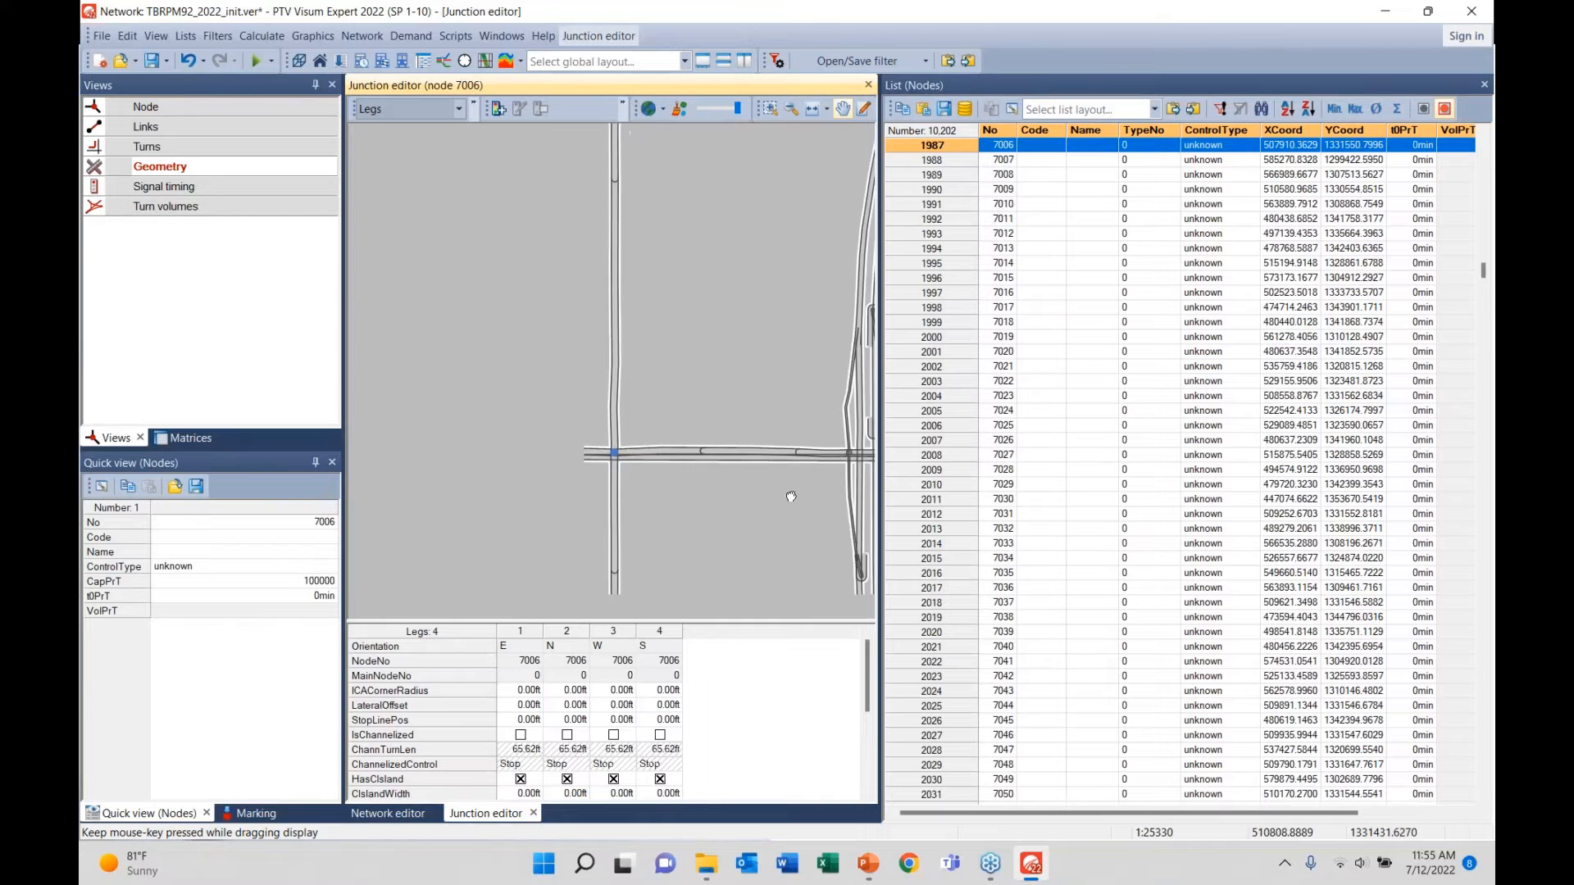
pyautogui.scroll(7, 646, 457)
pyautogui.scroll(2, 597, 455)
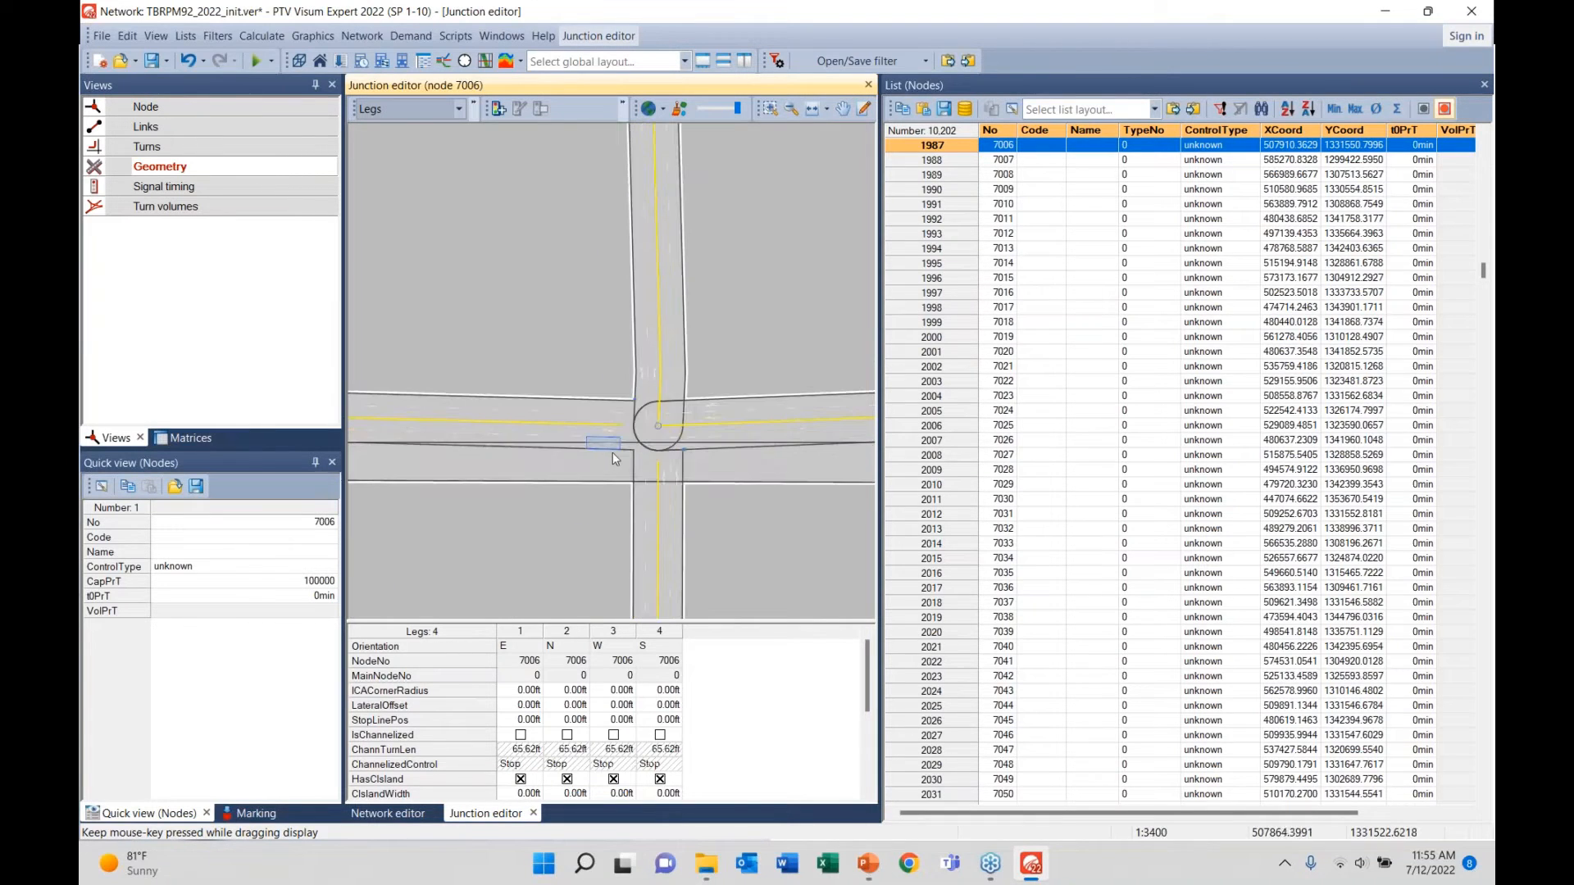
pyautogui.scroll(-5, 725, 540)
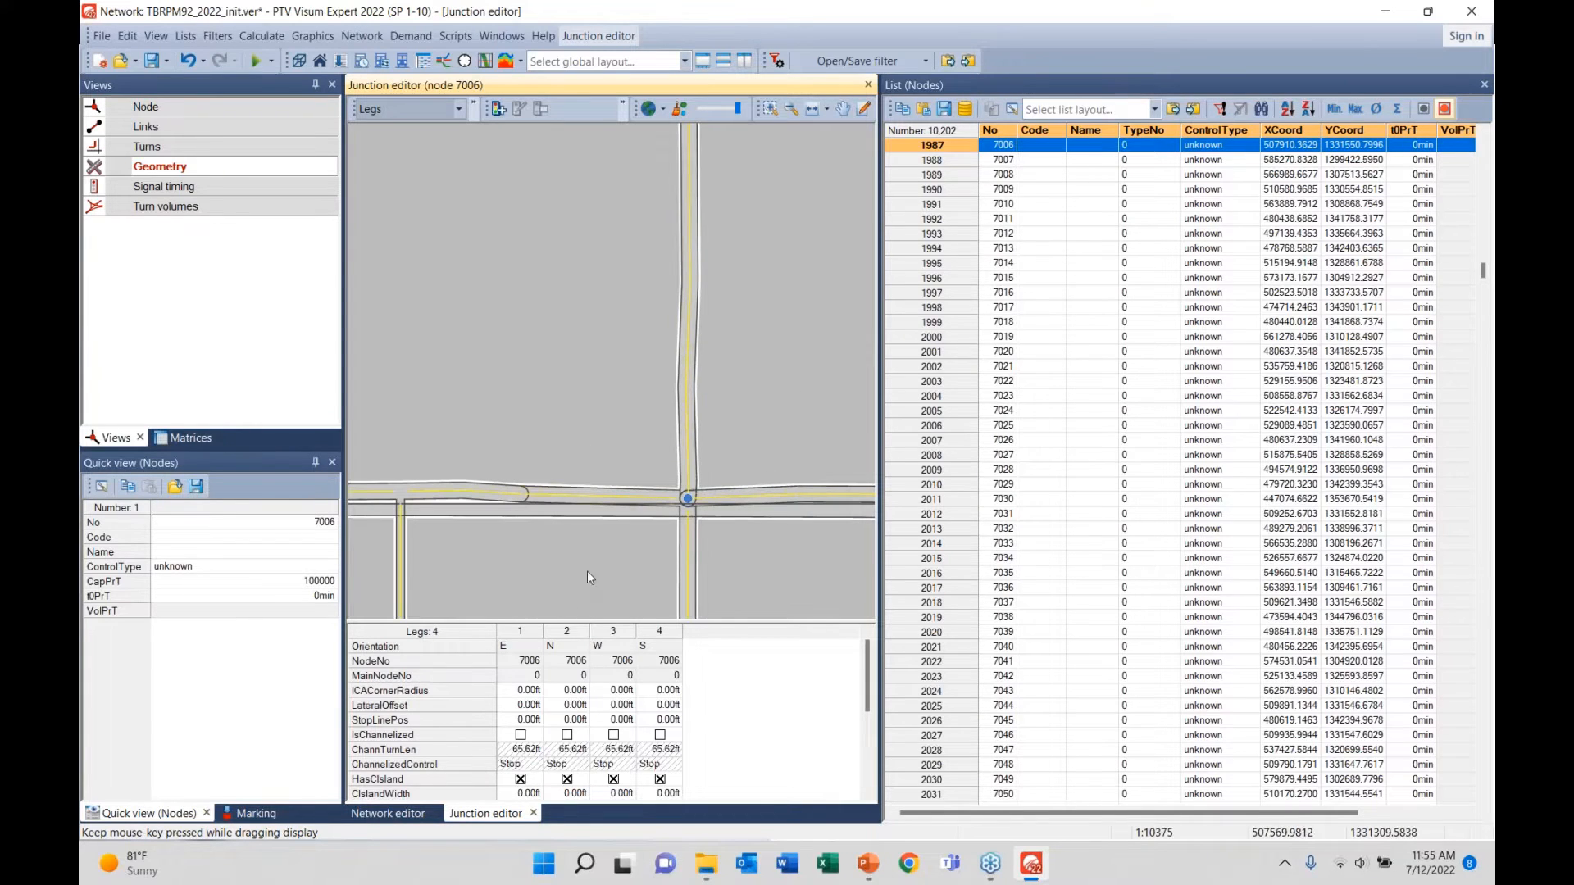
pyautogui.click(533, 813)
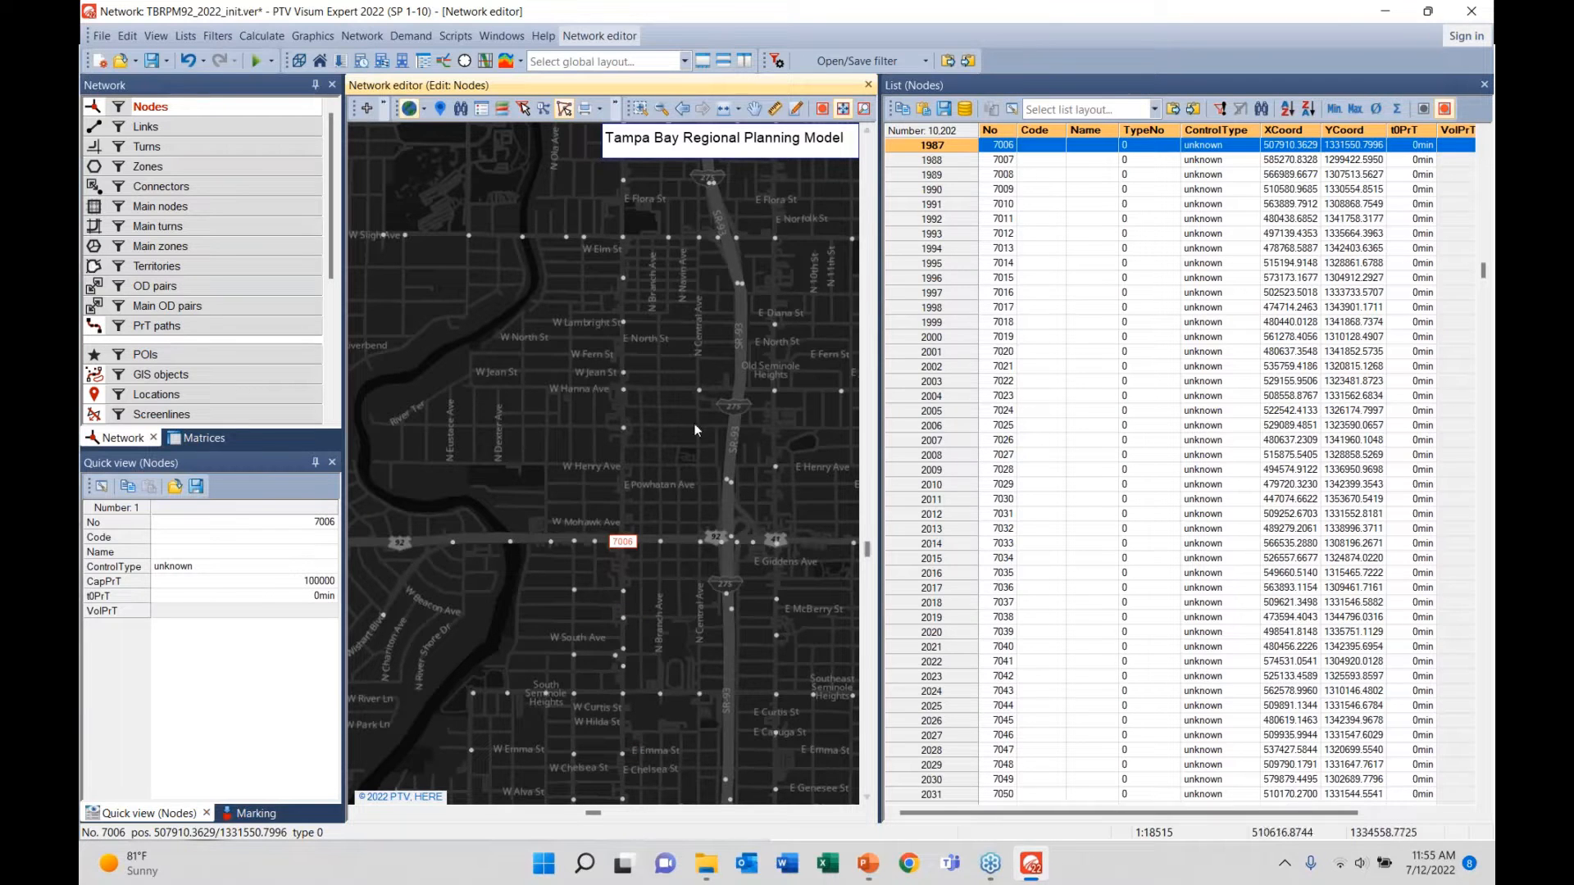
# - Zoom out and shift the map so node 7006 sits further right
pyautogui.scroll(-1, 623, 529)
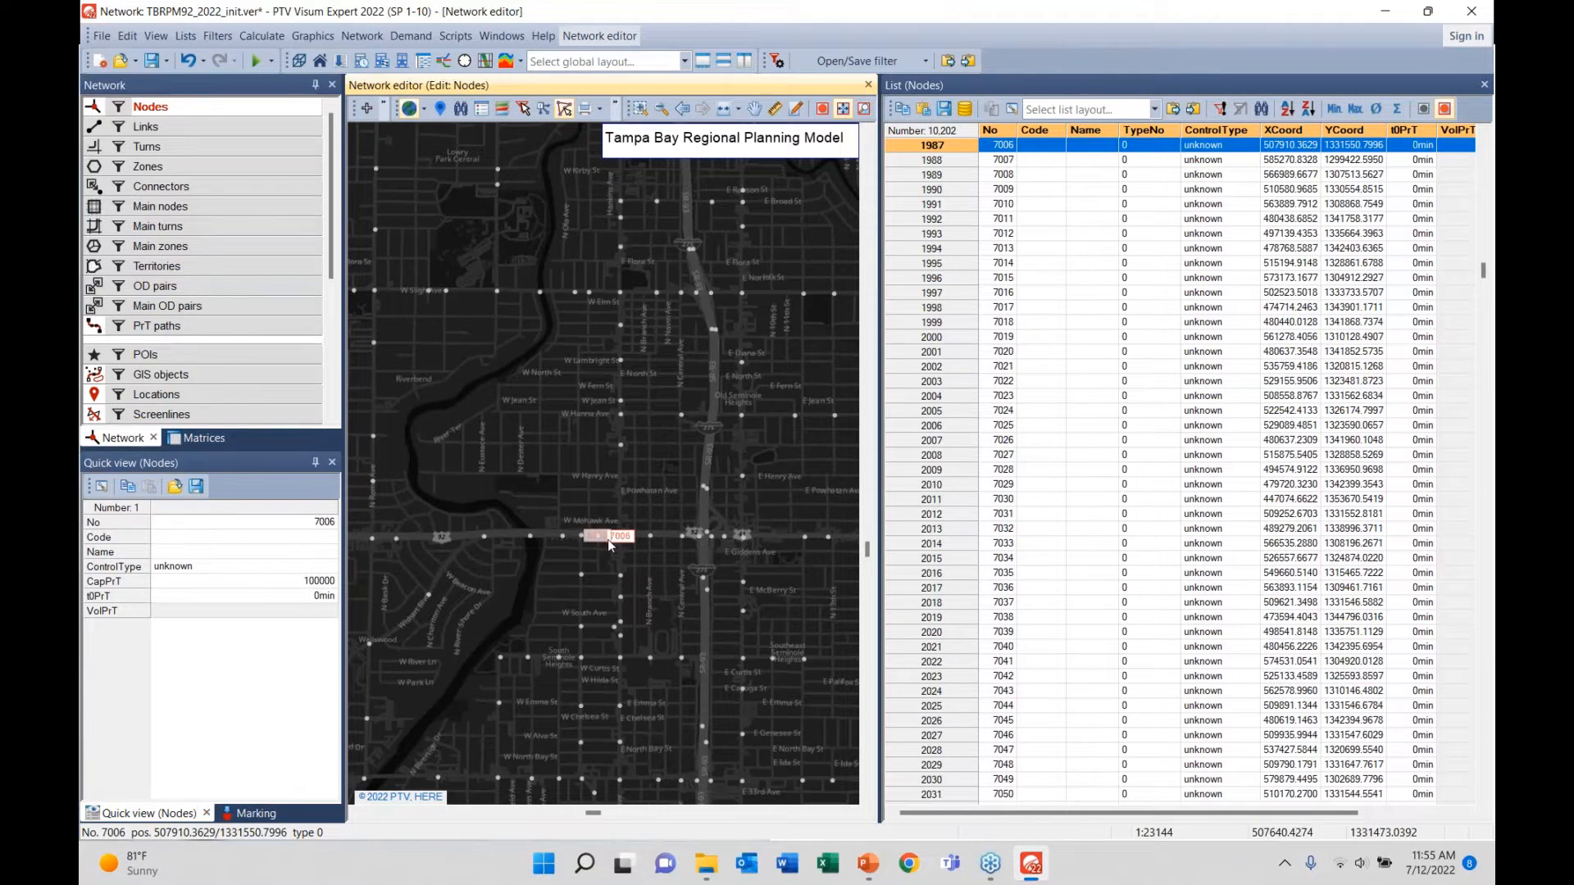
pyautogui.moveTo(867, 863)
pyautogui.moveTo(494, 588); pyautogui.dragTo(642, 550)
pyautogui.scroll(-3, 641, 549)
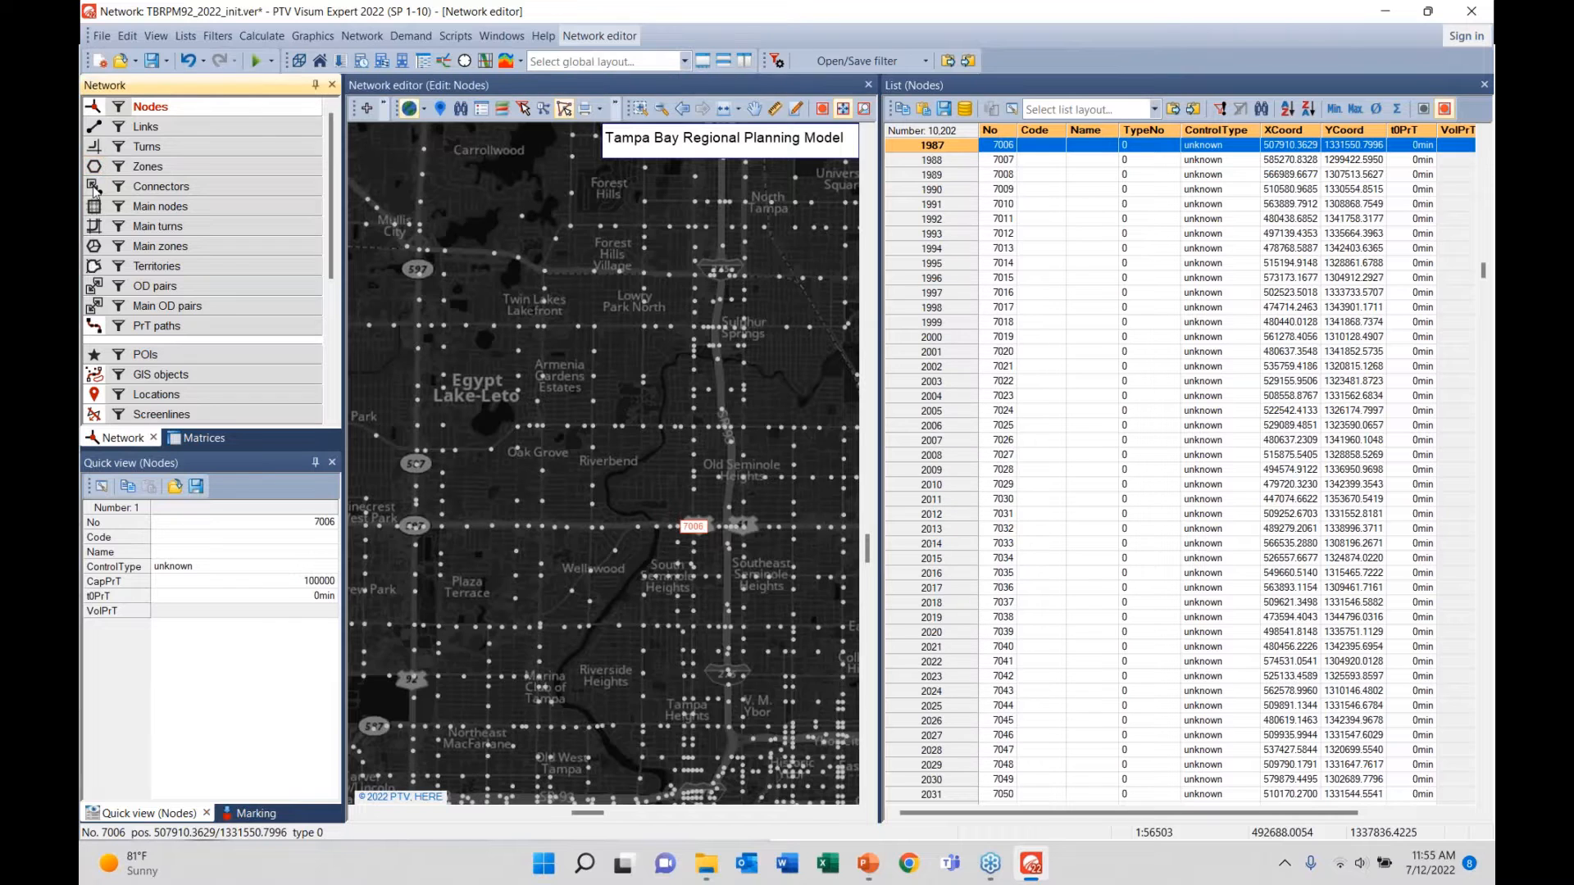
# - Zoom back into Riverbend, hide connectors, and switch to the presentation's Links slide
pyautogui.scroll(4, 531, 469)
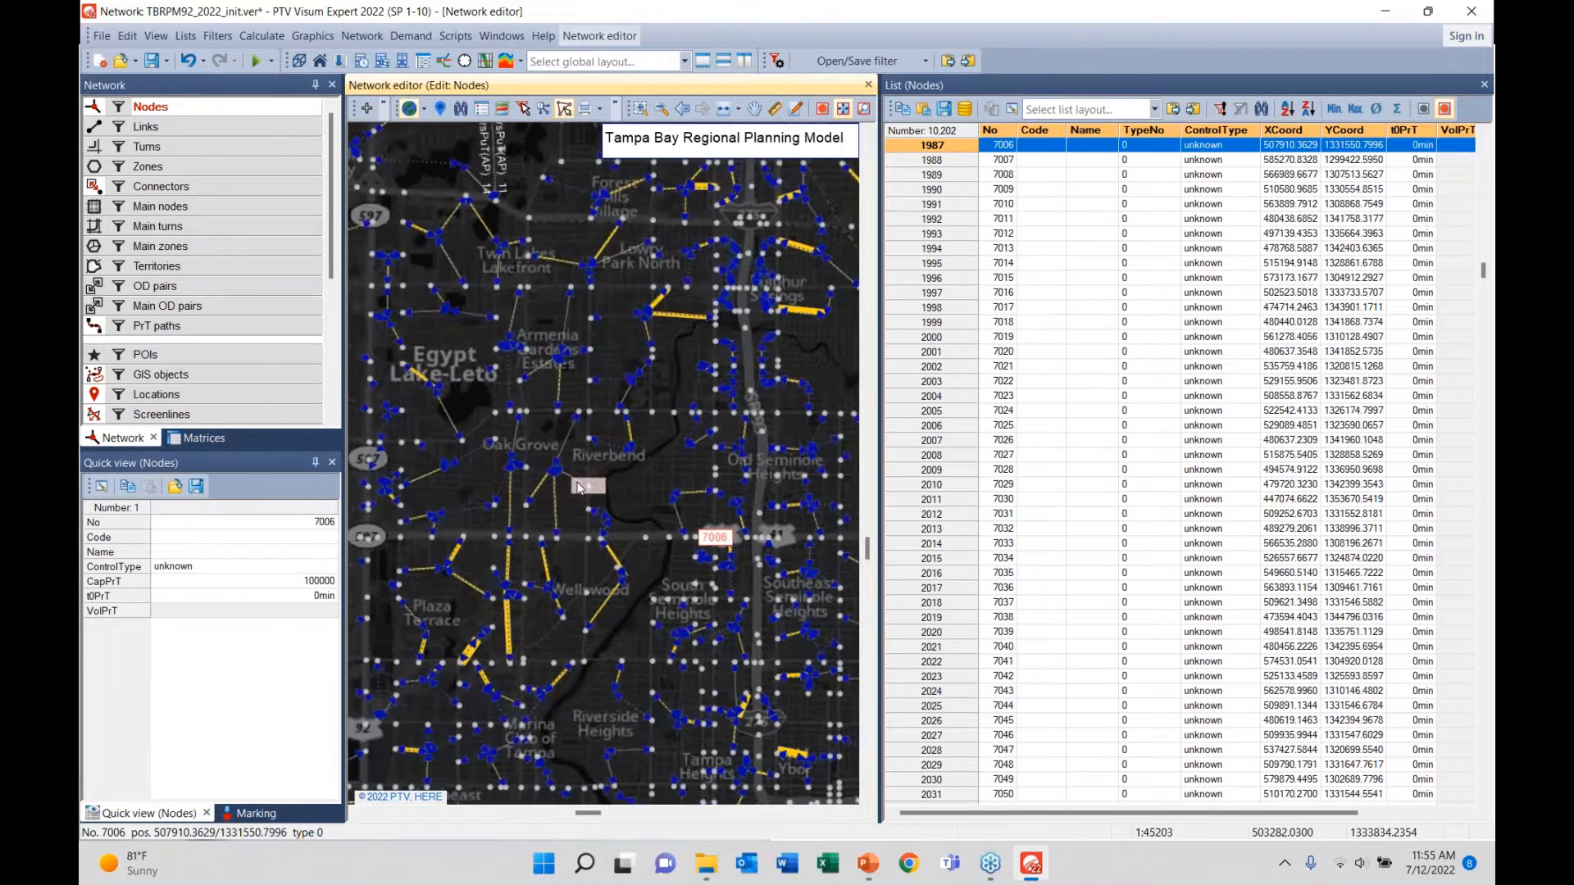
pyautogui.scroll(3, 617, 505)
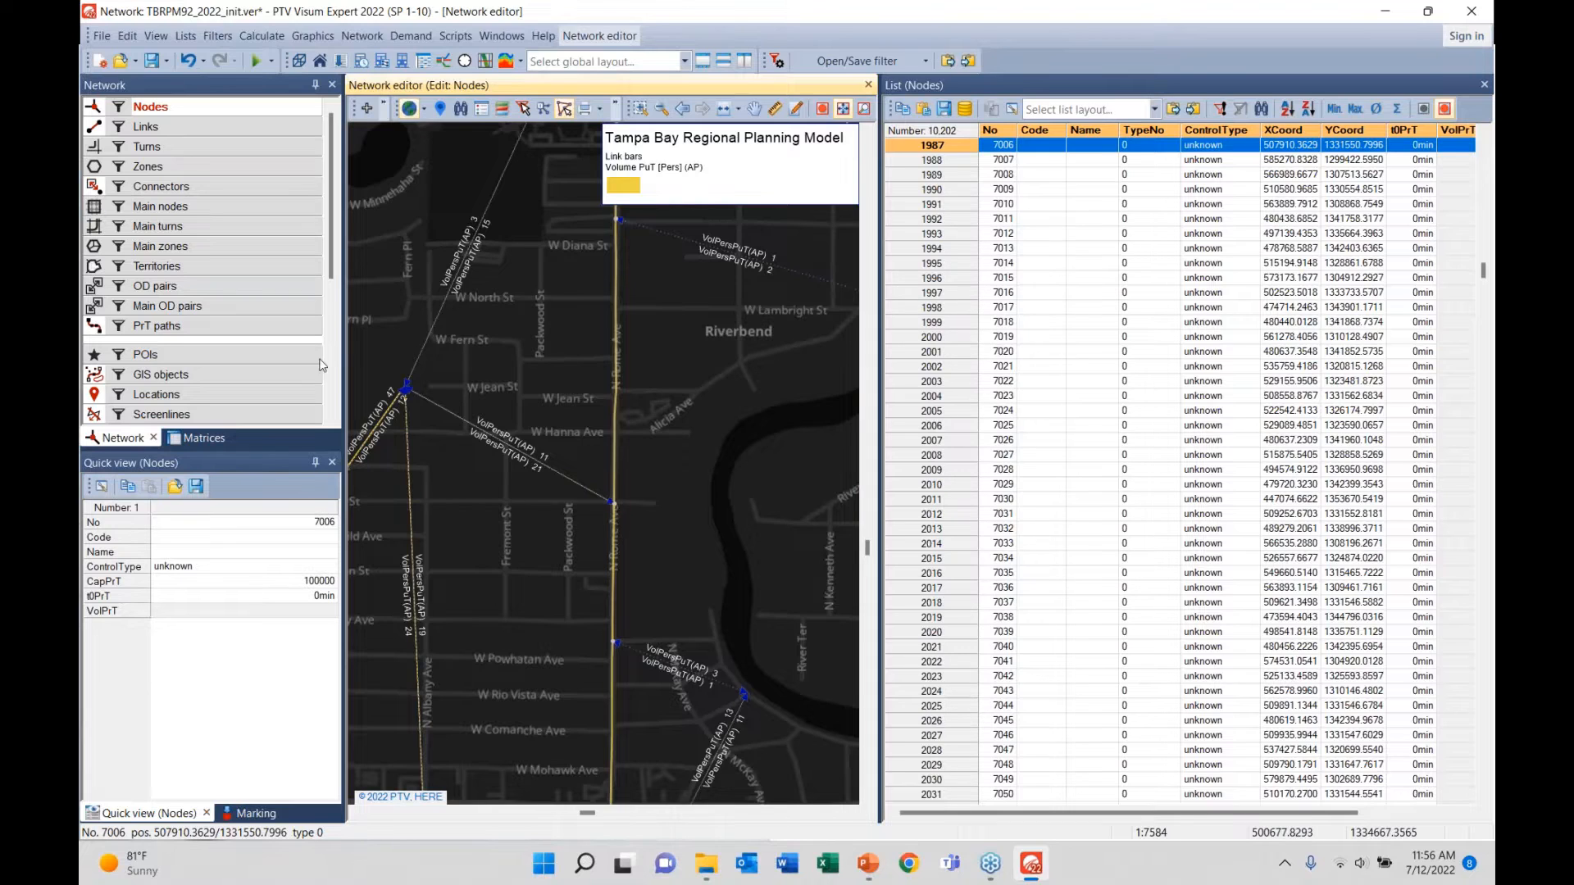
pyautogui.click(92, 188)
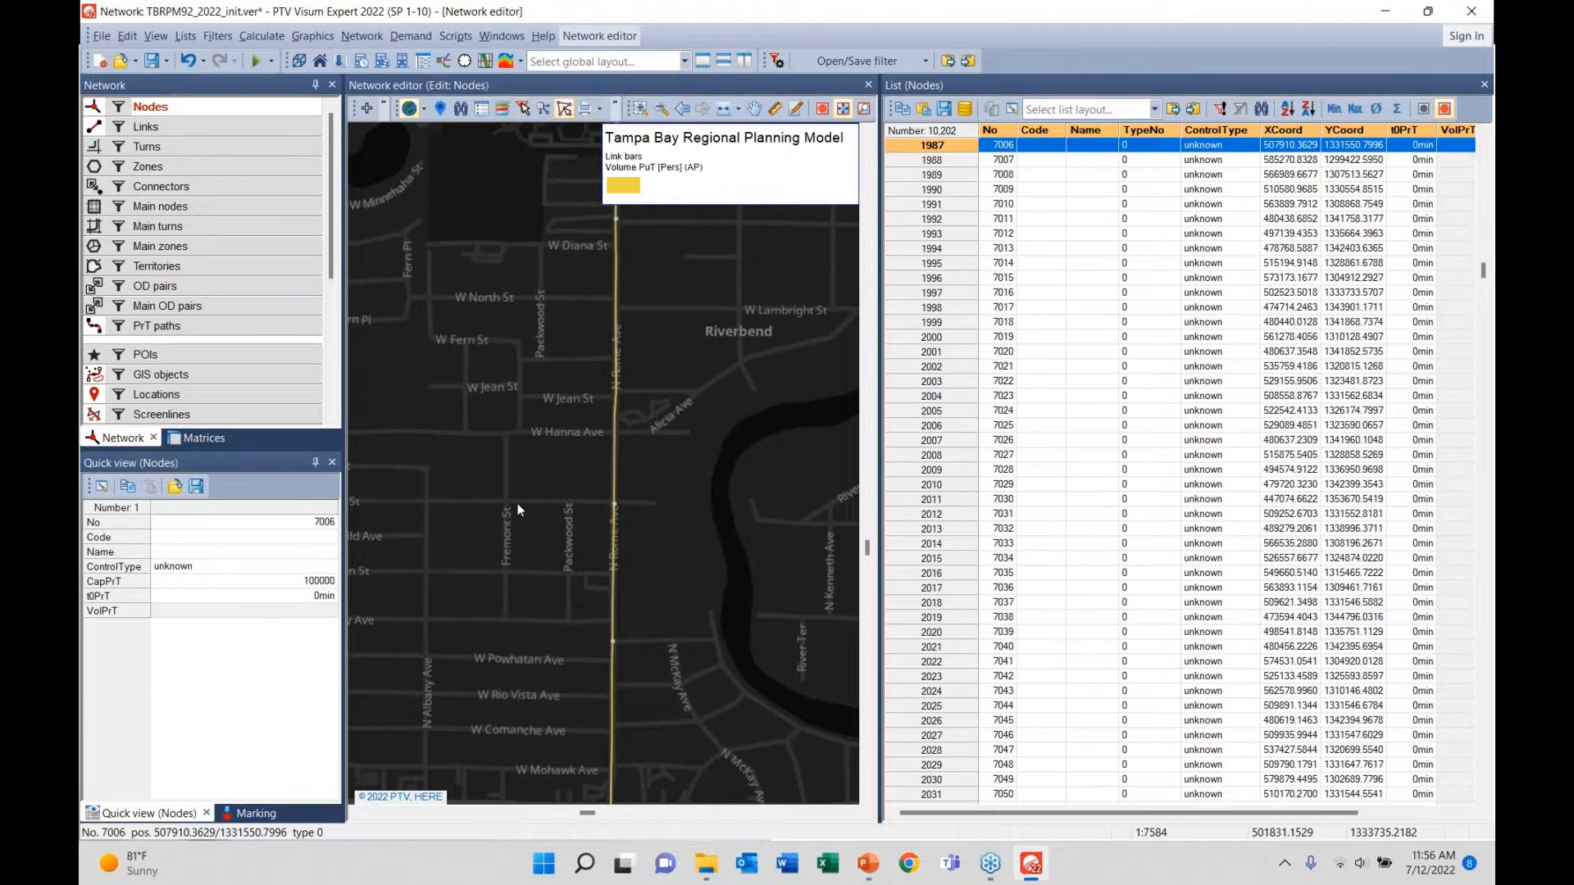
pyautogui.hotkey('alt', 'Tab')
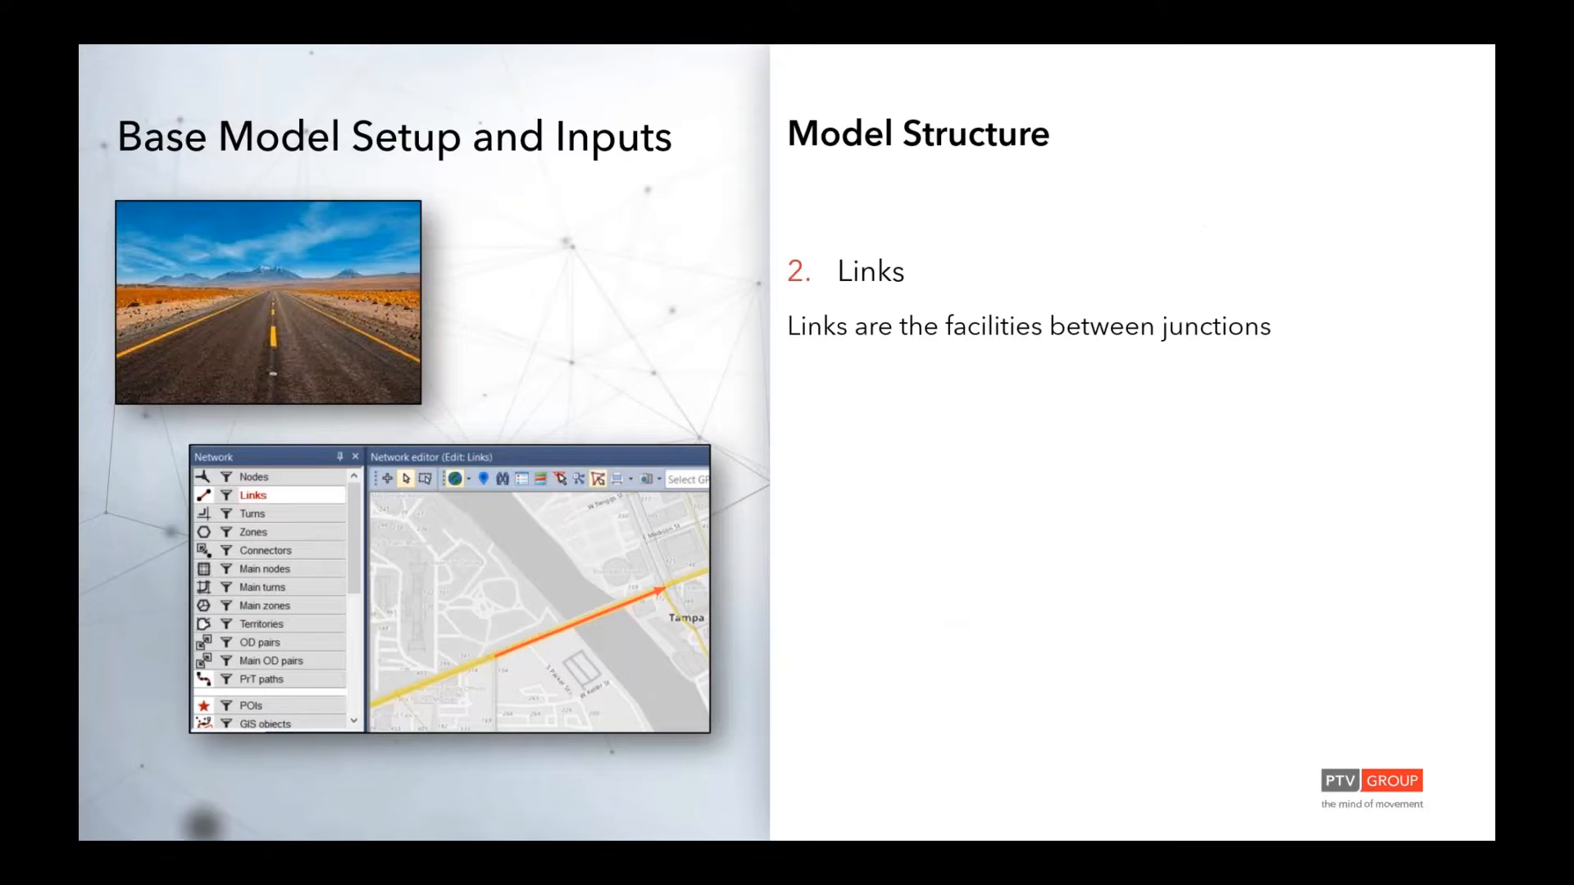
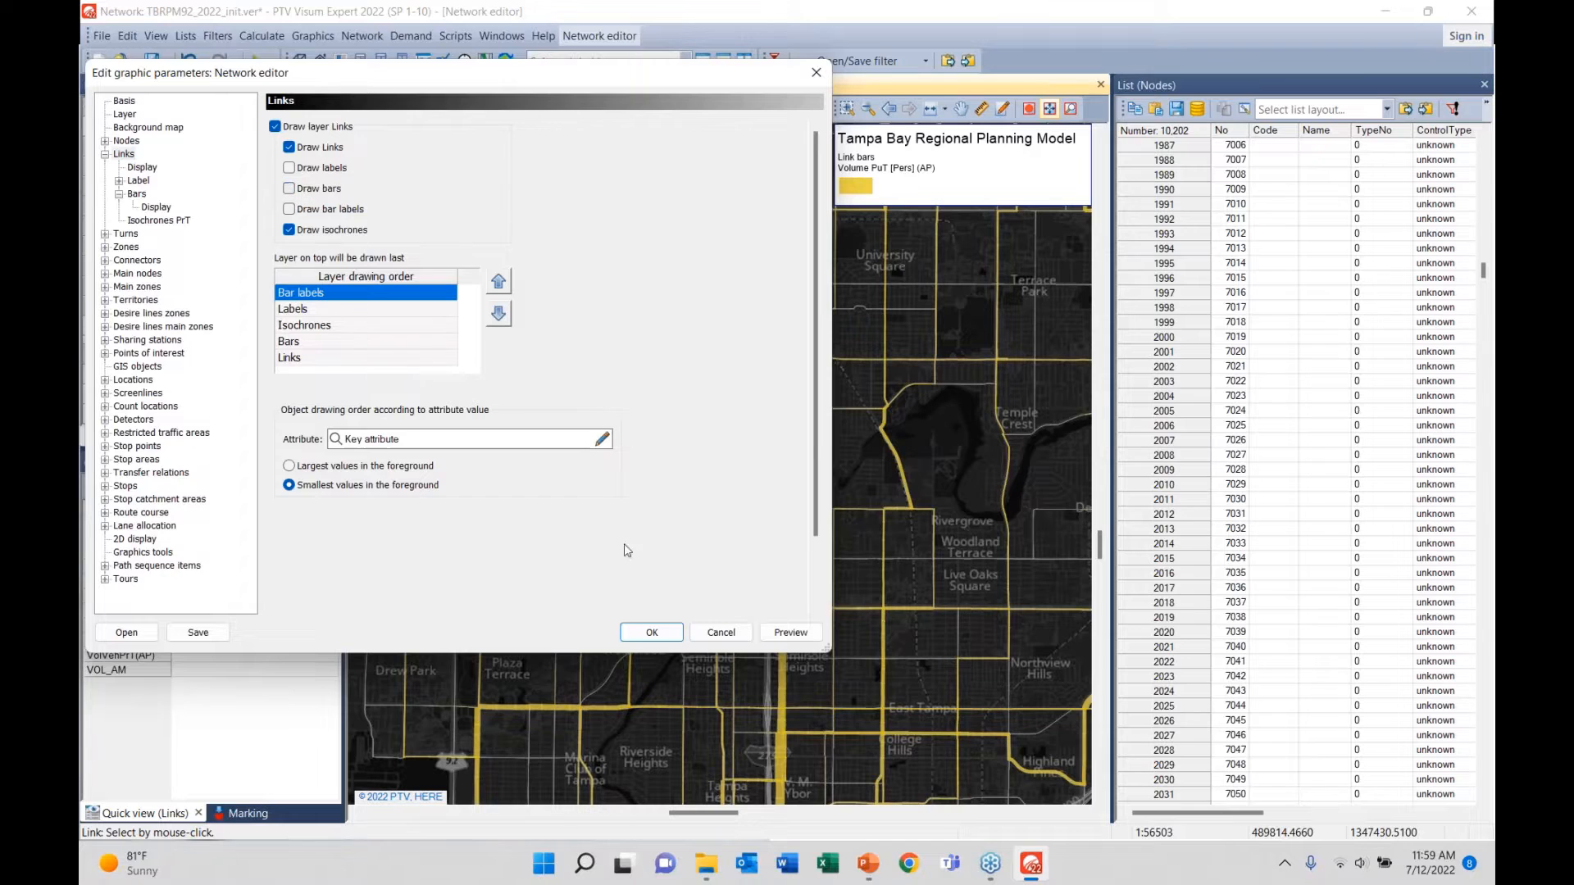
# - Apply the link display without volume bars, then pan and zoom the map onto downtown Tampa
pyautogui.click(651, 631)
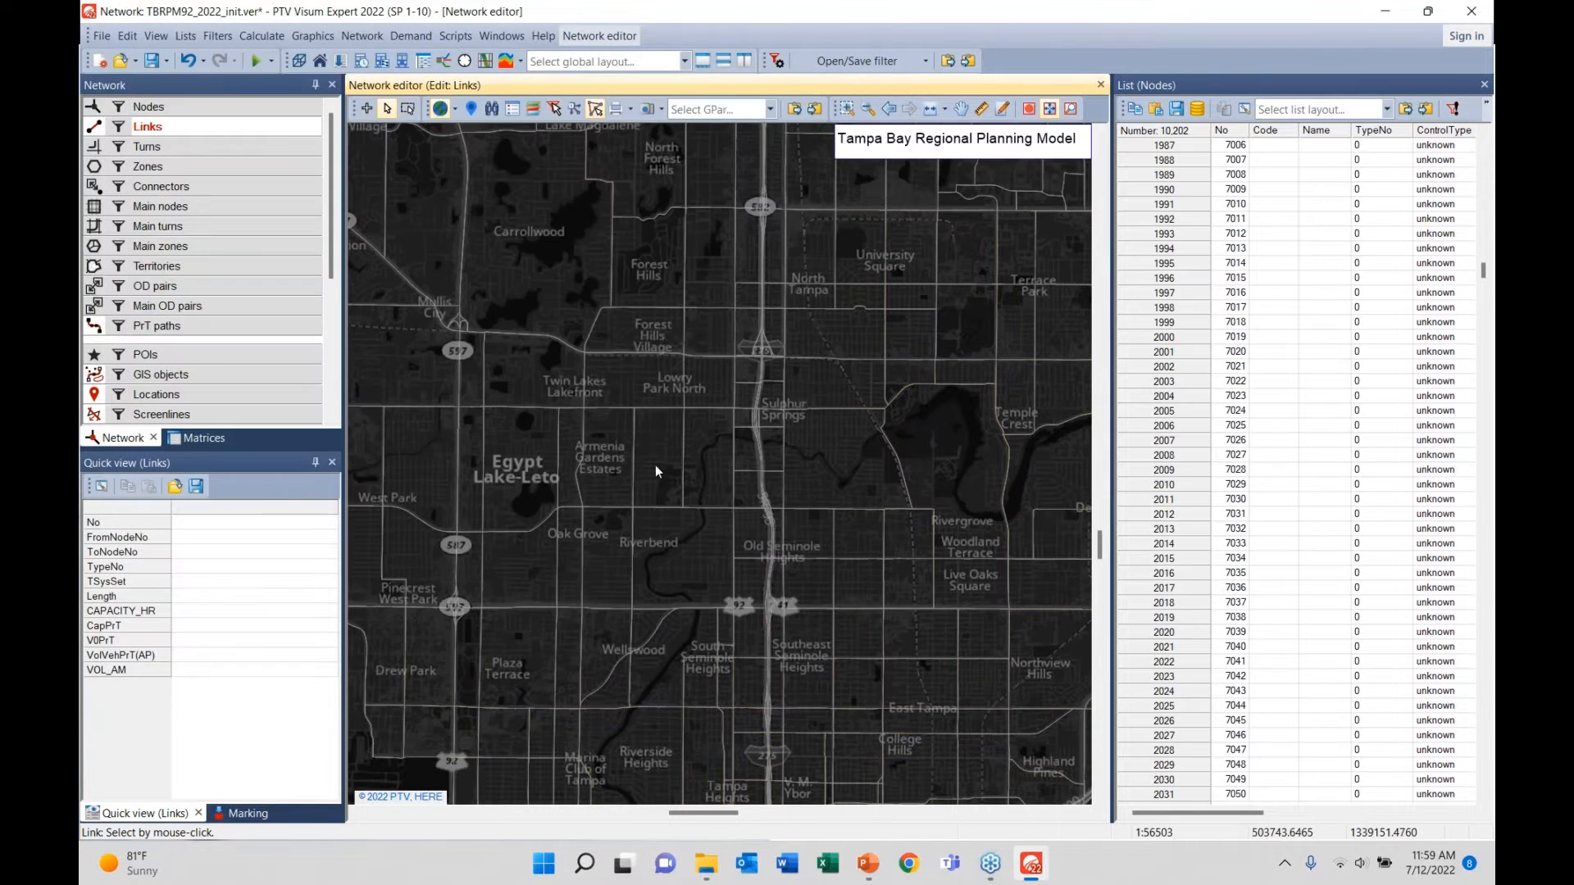
pyautogui.moveTo(666, 515); pyautogui.dragTo(667, 188)
pyautogui.scroll(-2, 667, 189)
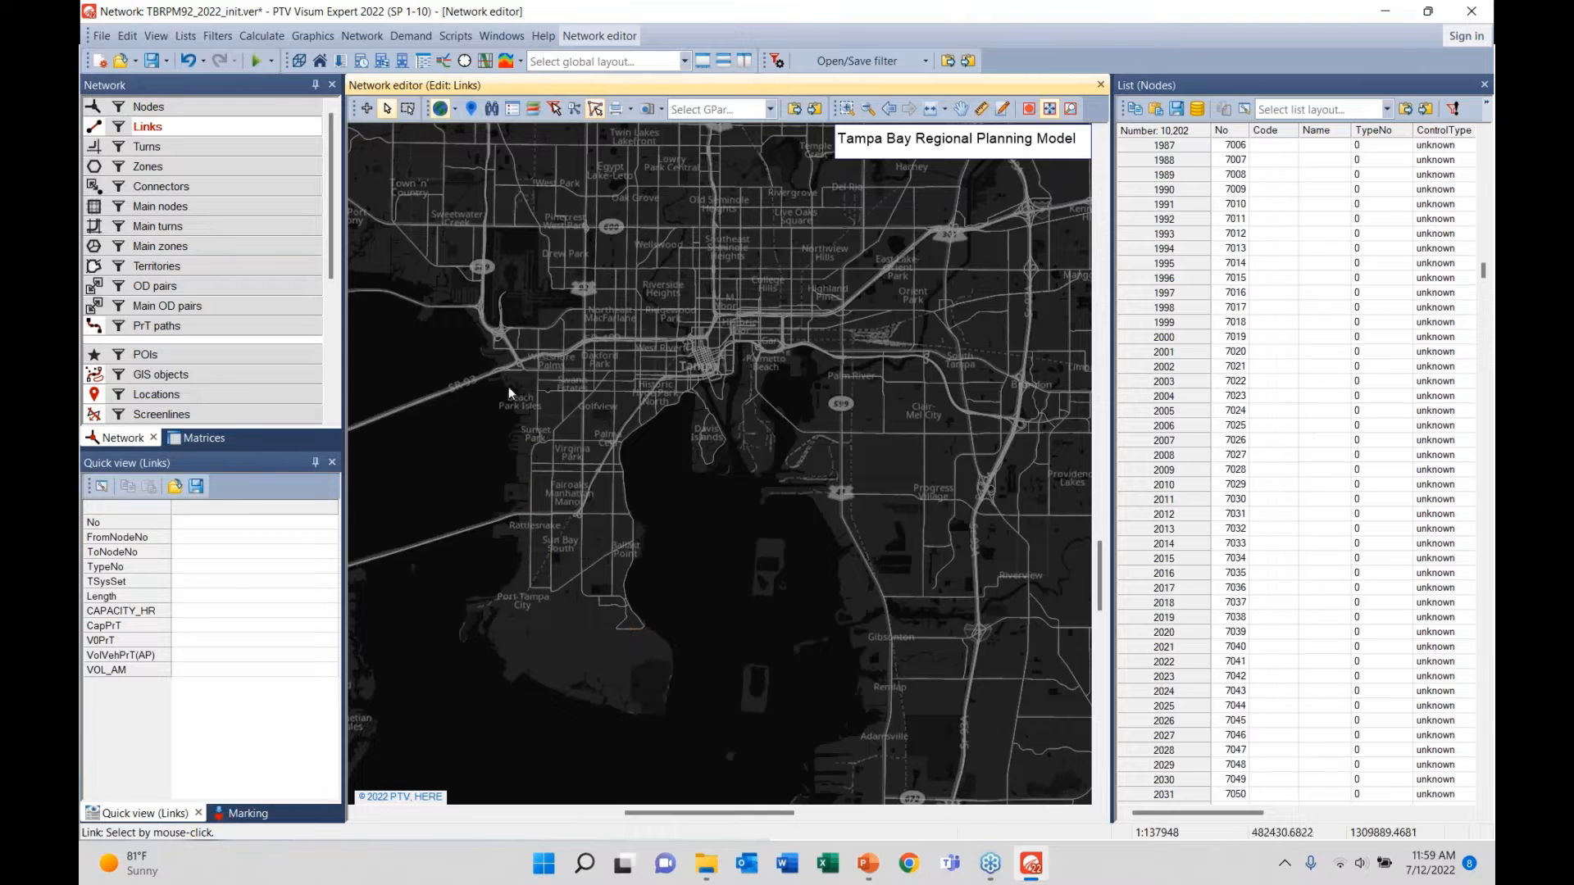
pyautogui.scroll(3, 681, 340)
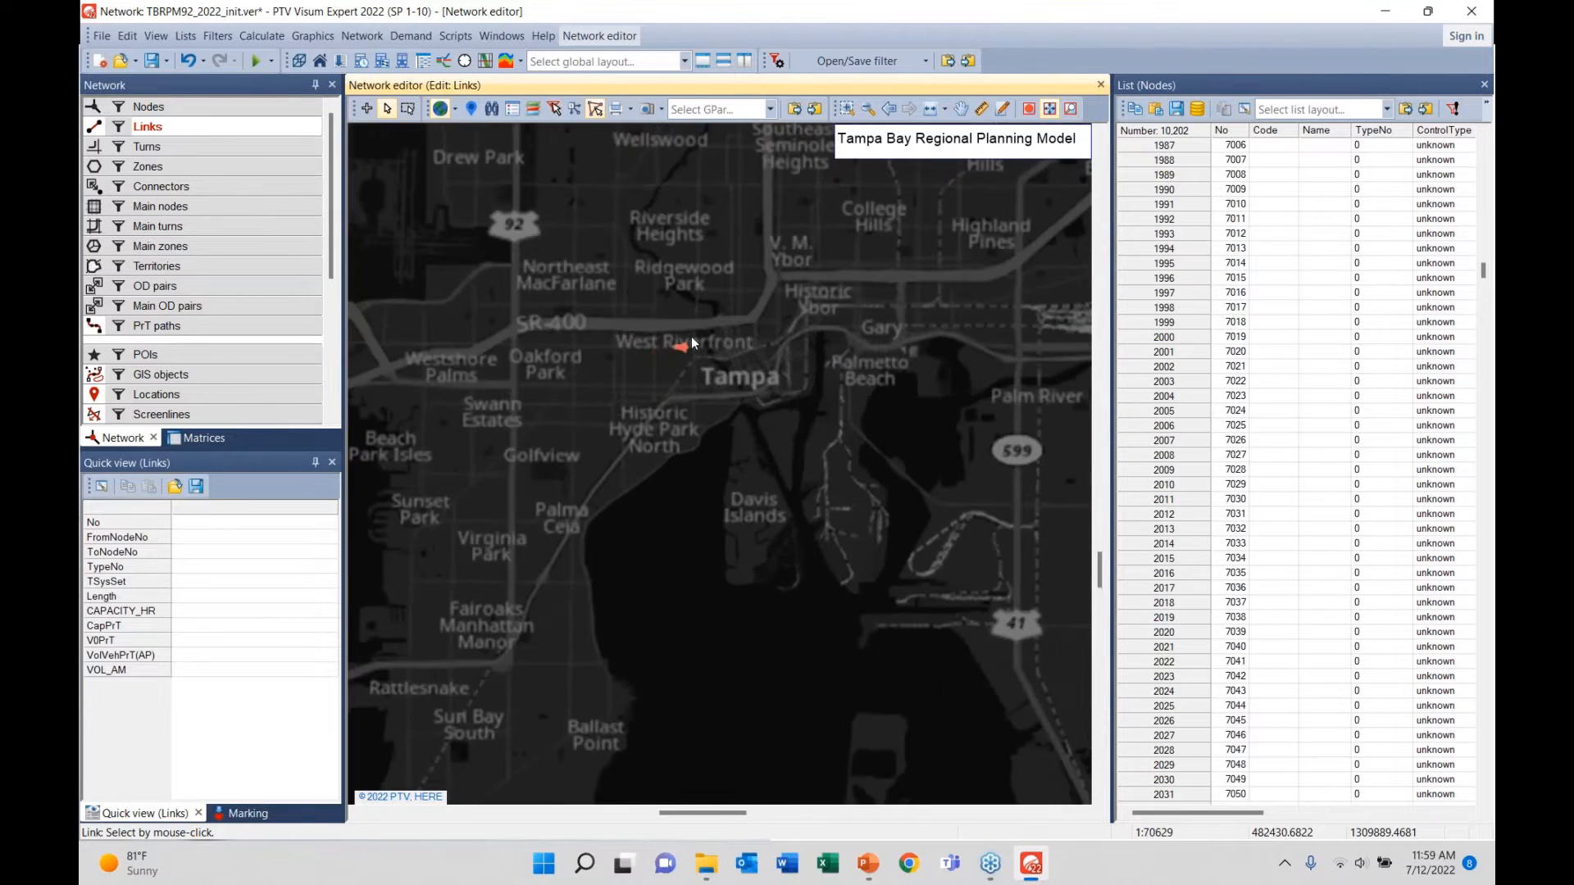
pyautogui.scroll(2, 731, 307)
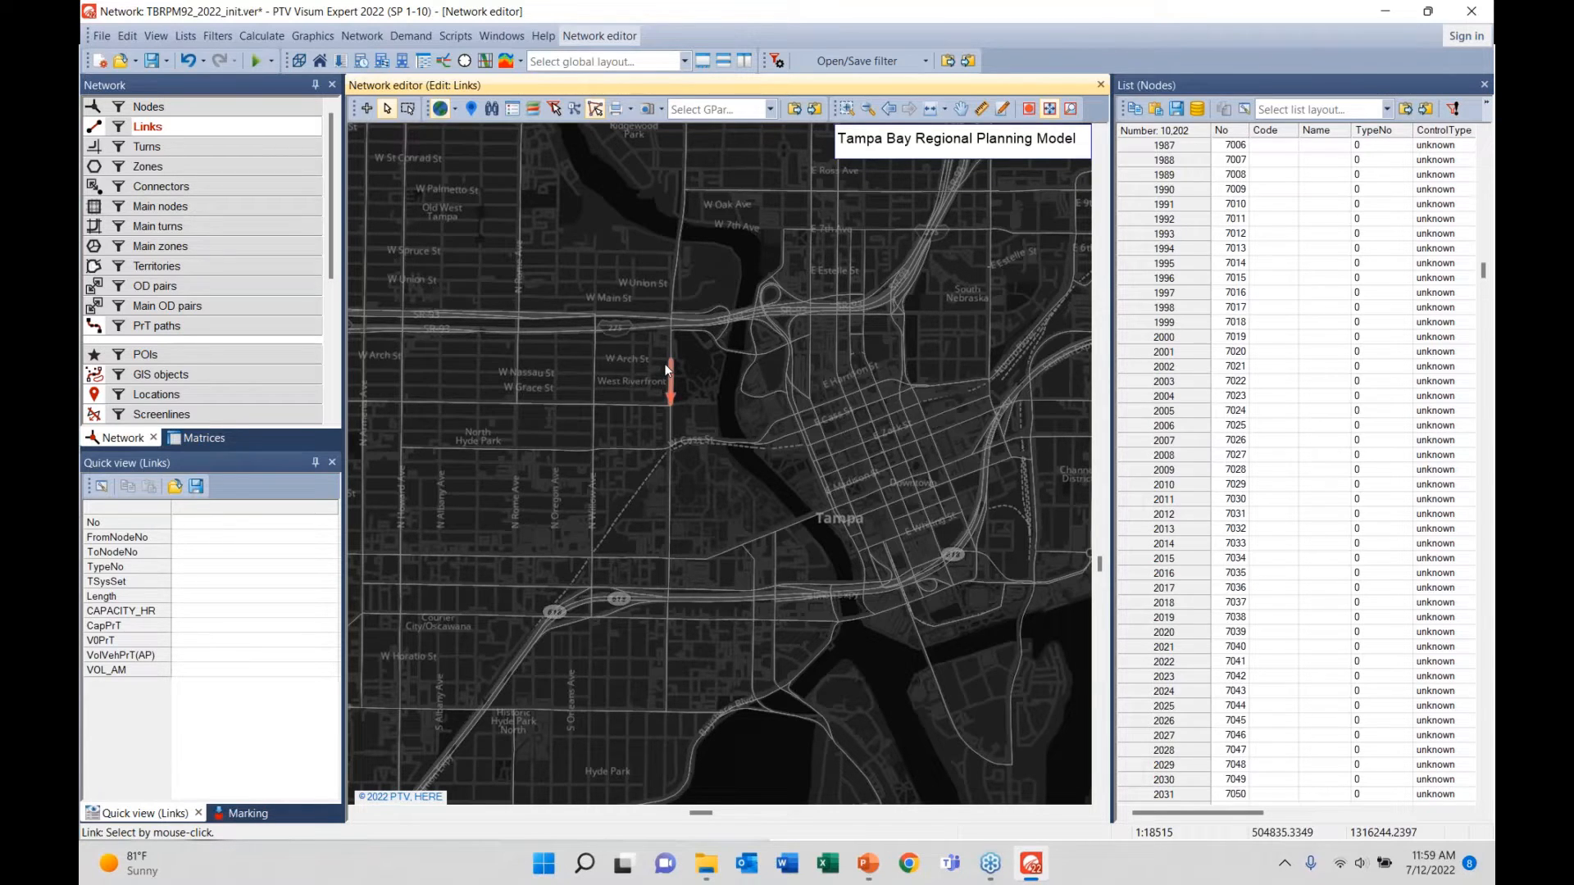
# - Open Edit link for link 13653 beside the map, keeping type 38 Undivided Arterials
pyautogui.click(680, 379)
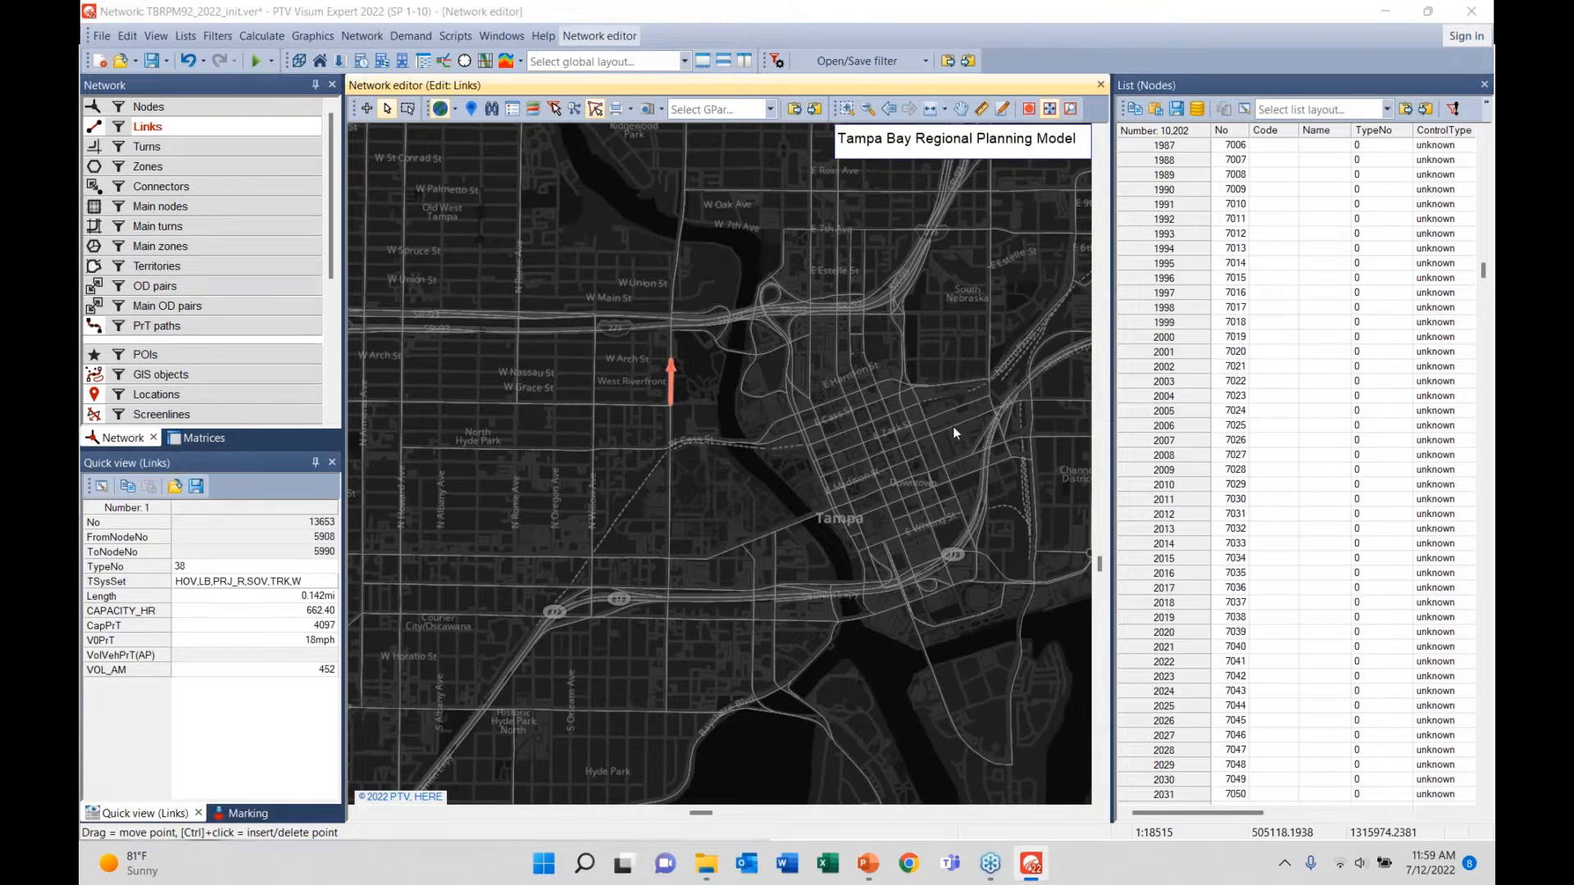
pyautogui.moveTo(1349, 818); pyautogui.dragTo(1494, 629)
pyautogui.moveTo(1130, 609); pyautogui.dragTo(1172, 181)
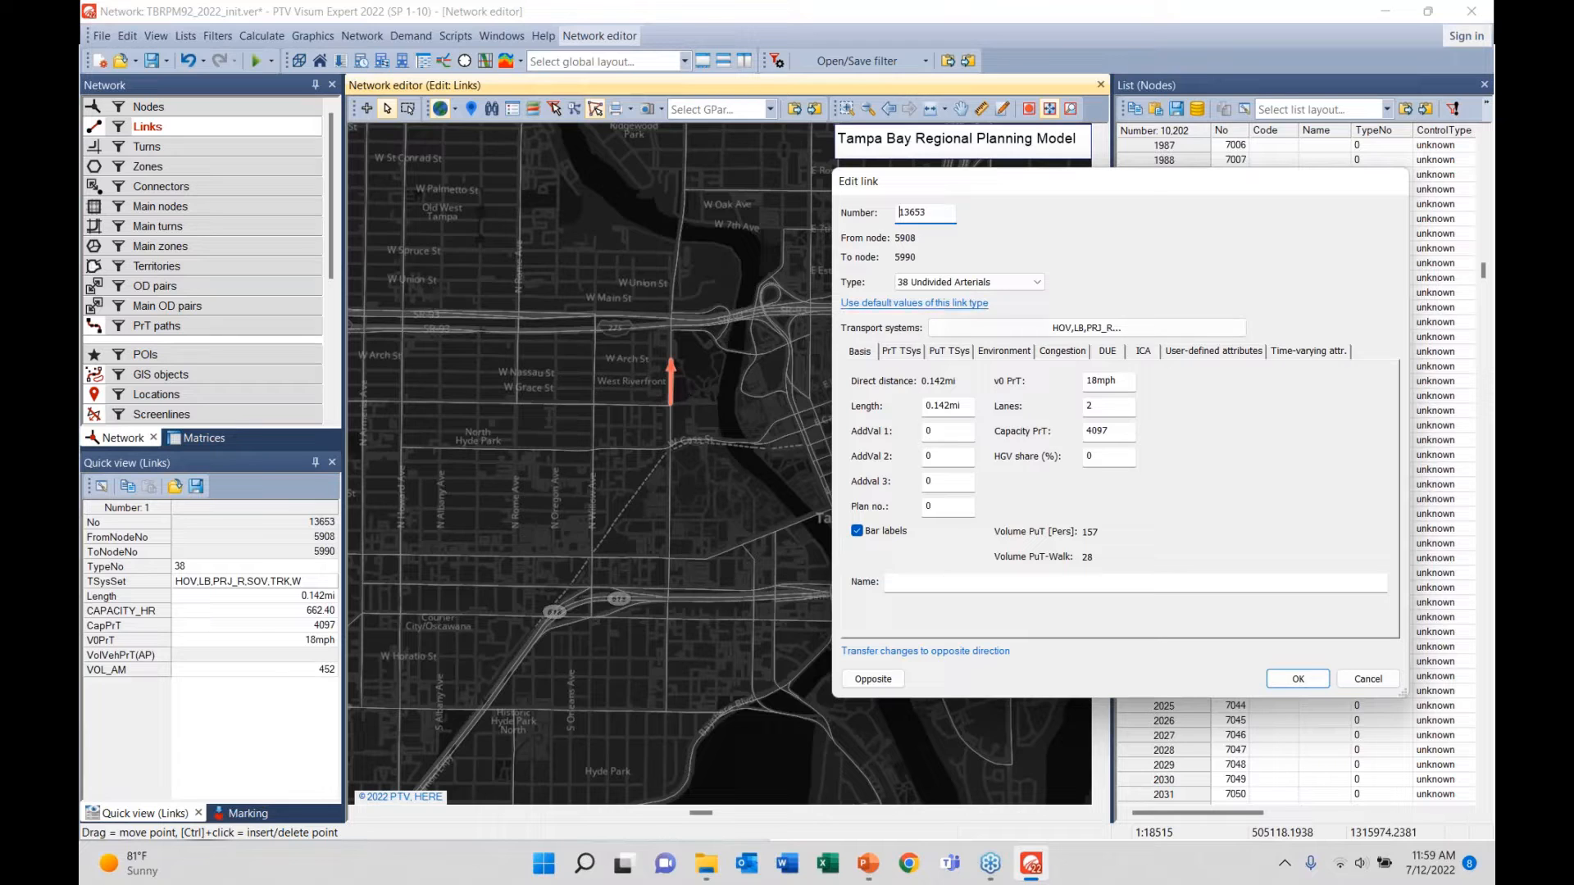
pyautogui.click(957, 287)
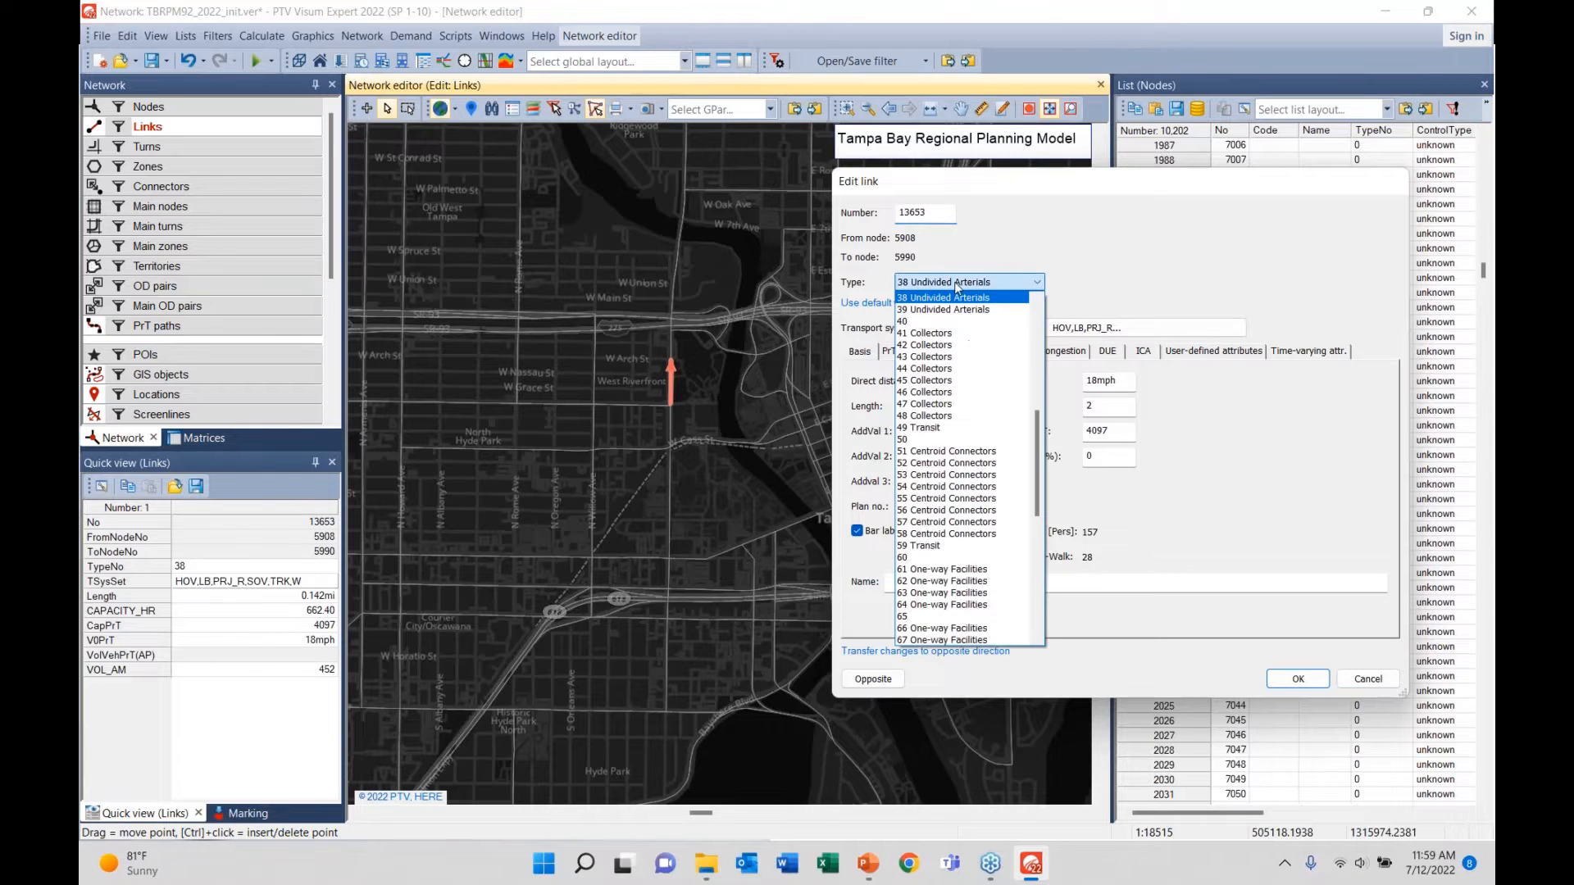
pyautogui.scroll(13, 967, 631)
pyautogui.moveTo(1022, 326); pyautogui.dragTo(1052, 582)
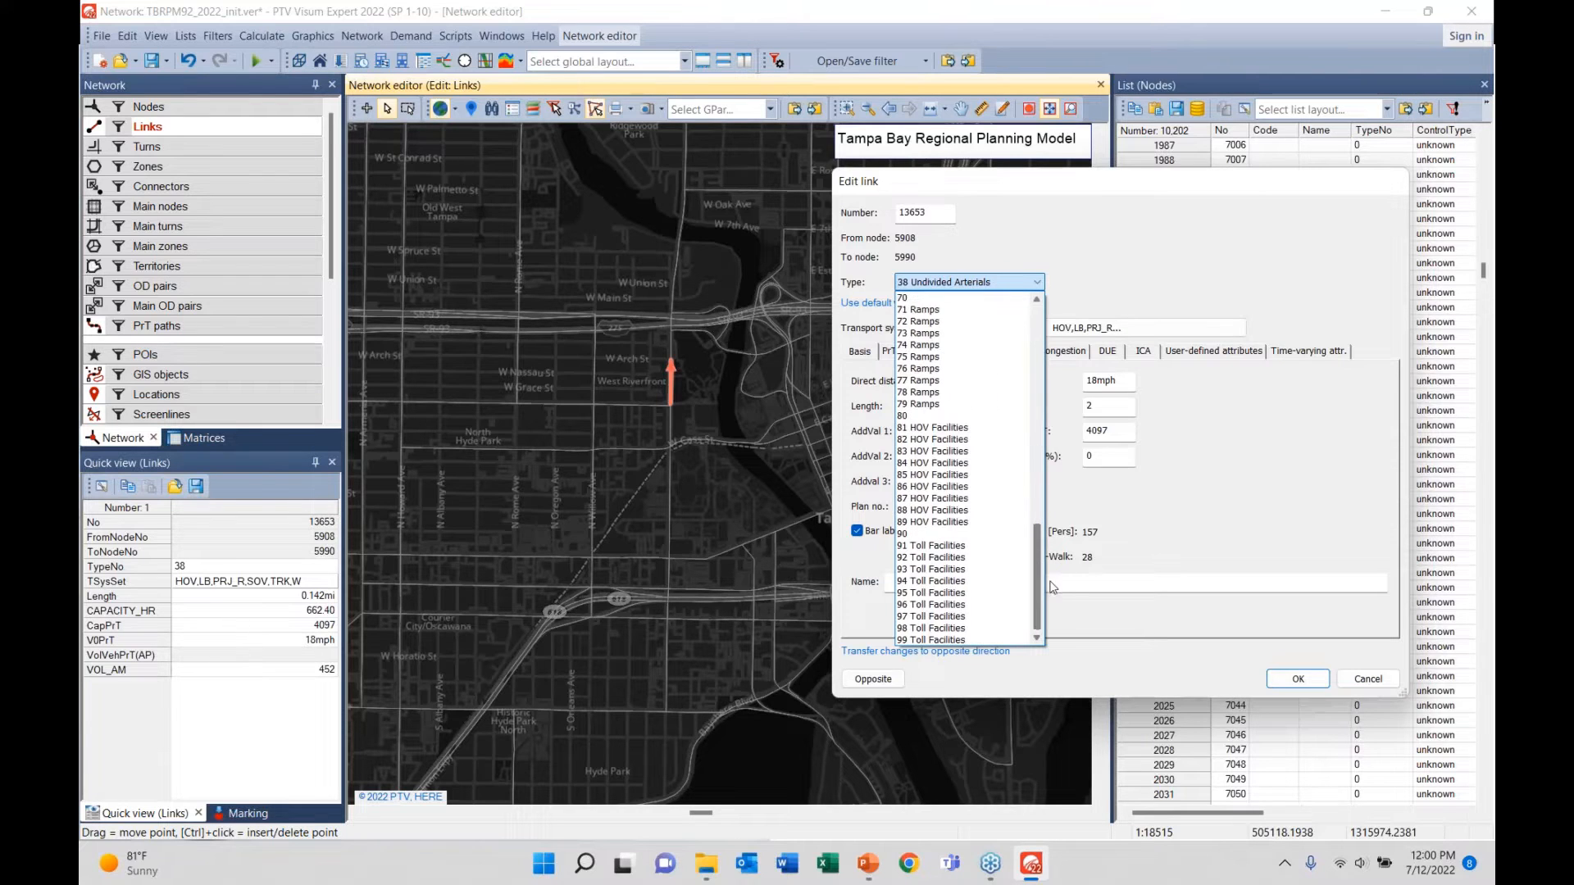
pyautogui.scroll(2, 1069, 254)
pyautogui.click(1070, 233)
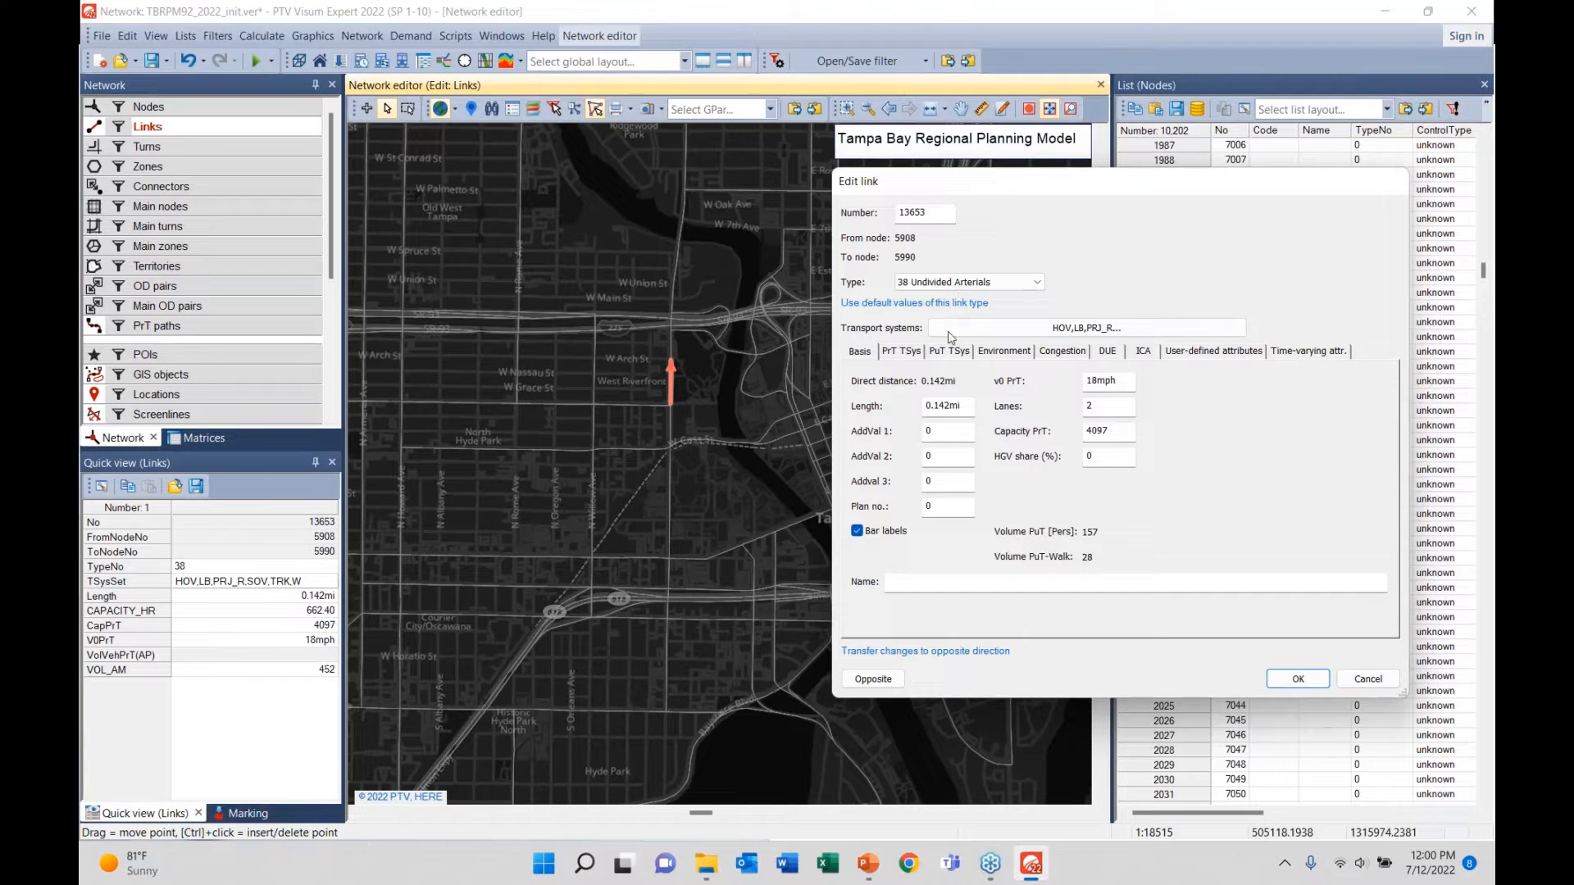
# - Review link 13653's transport systems, length, speed and lanes, then show PrT values for HOV, SOV, TRK
pyautogui.click(1012, 337)
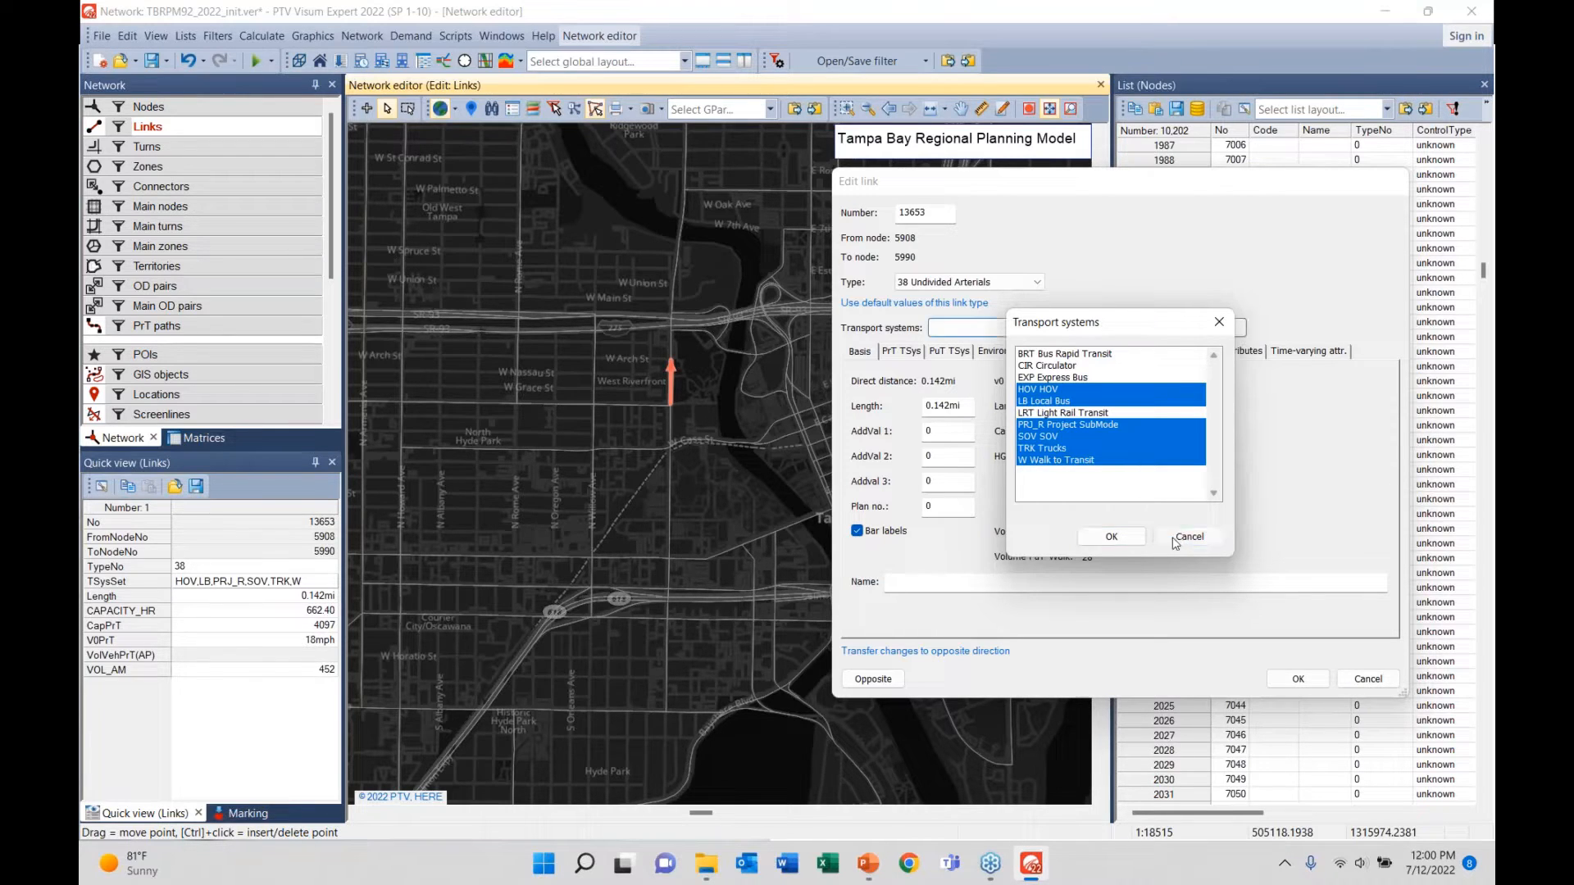
pyautogui.click(1181, 537)
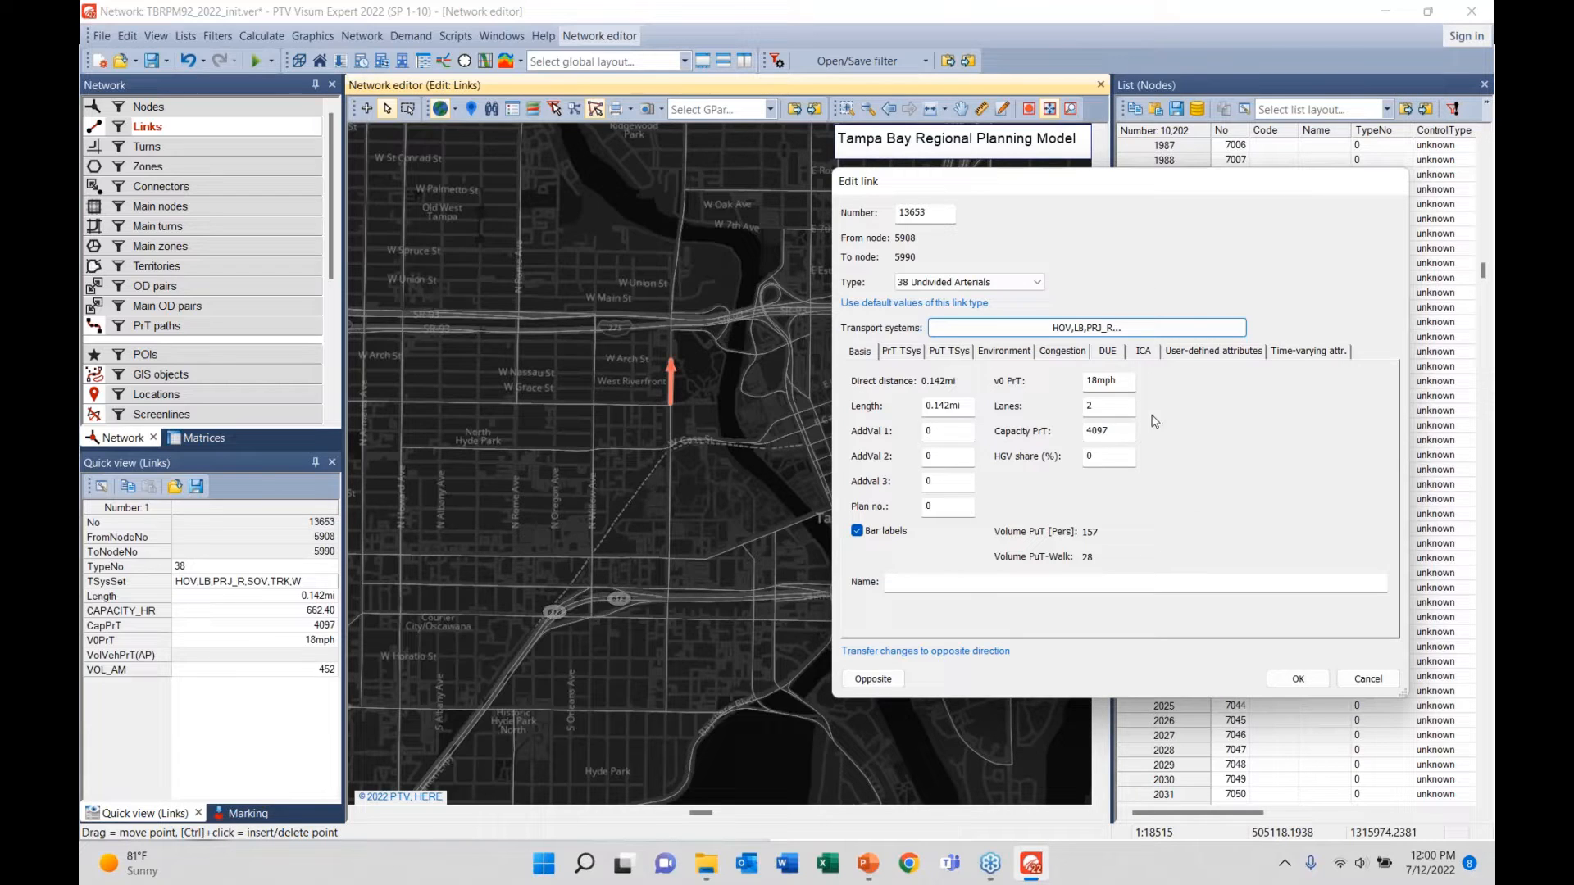
pyautogui.click(861, 356)
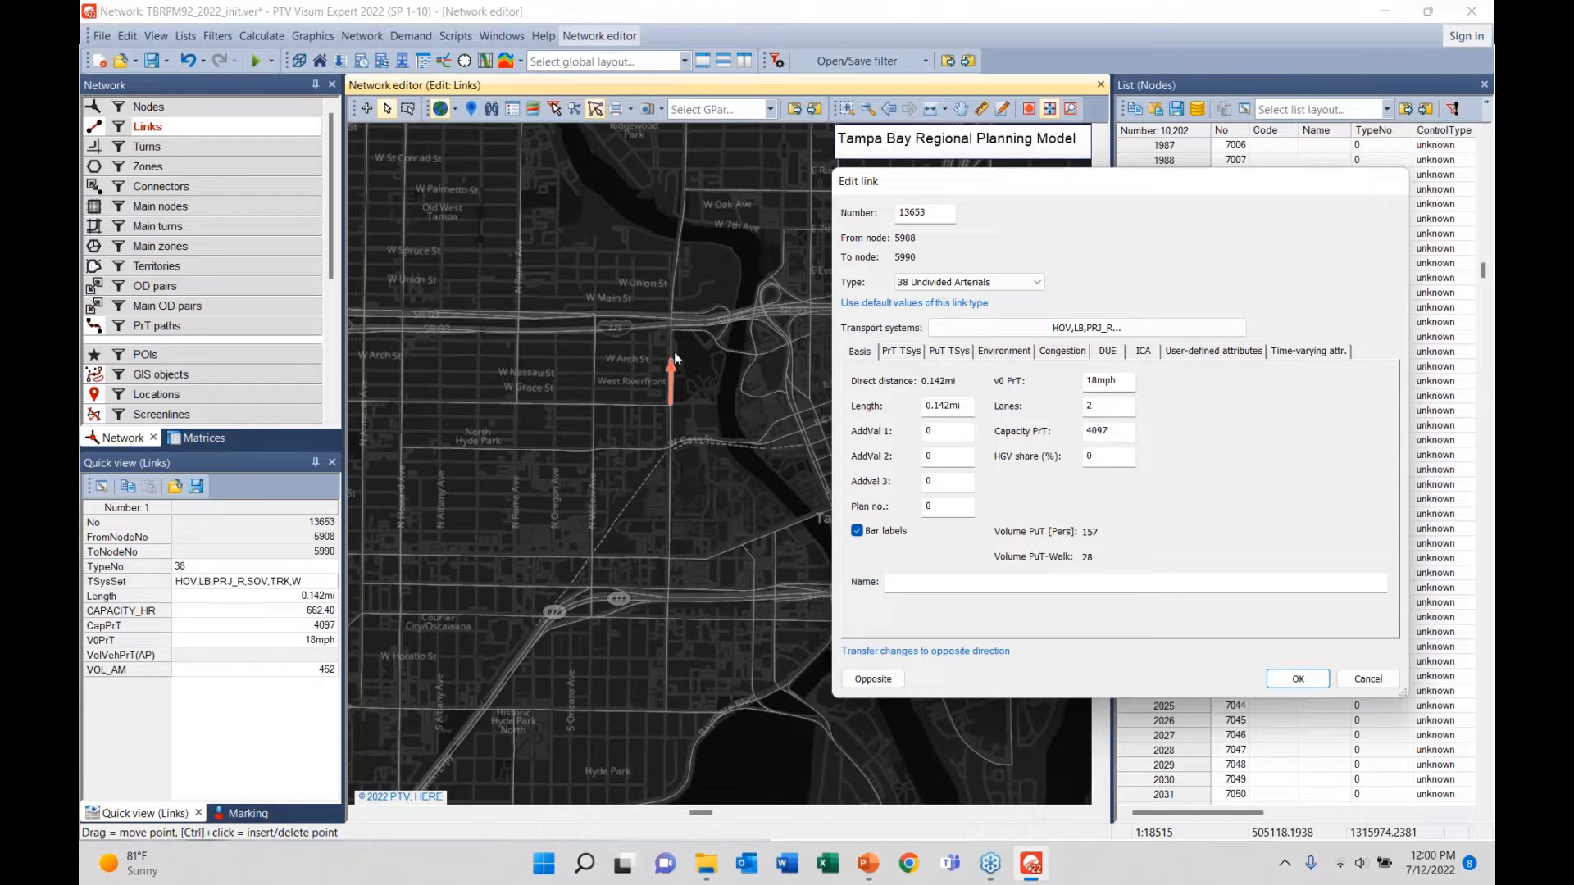
pyautogui.doubleClick(963, 408)
pyautogui.doubleClick(1120, 381)
pyautogui.press('Tab')
pyautogui.press('Tab')
pyautogui.click(903, 353)
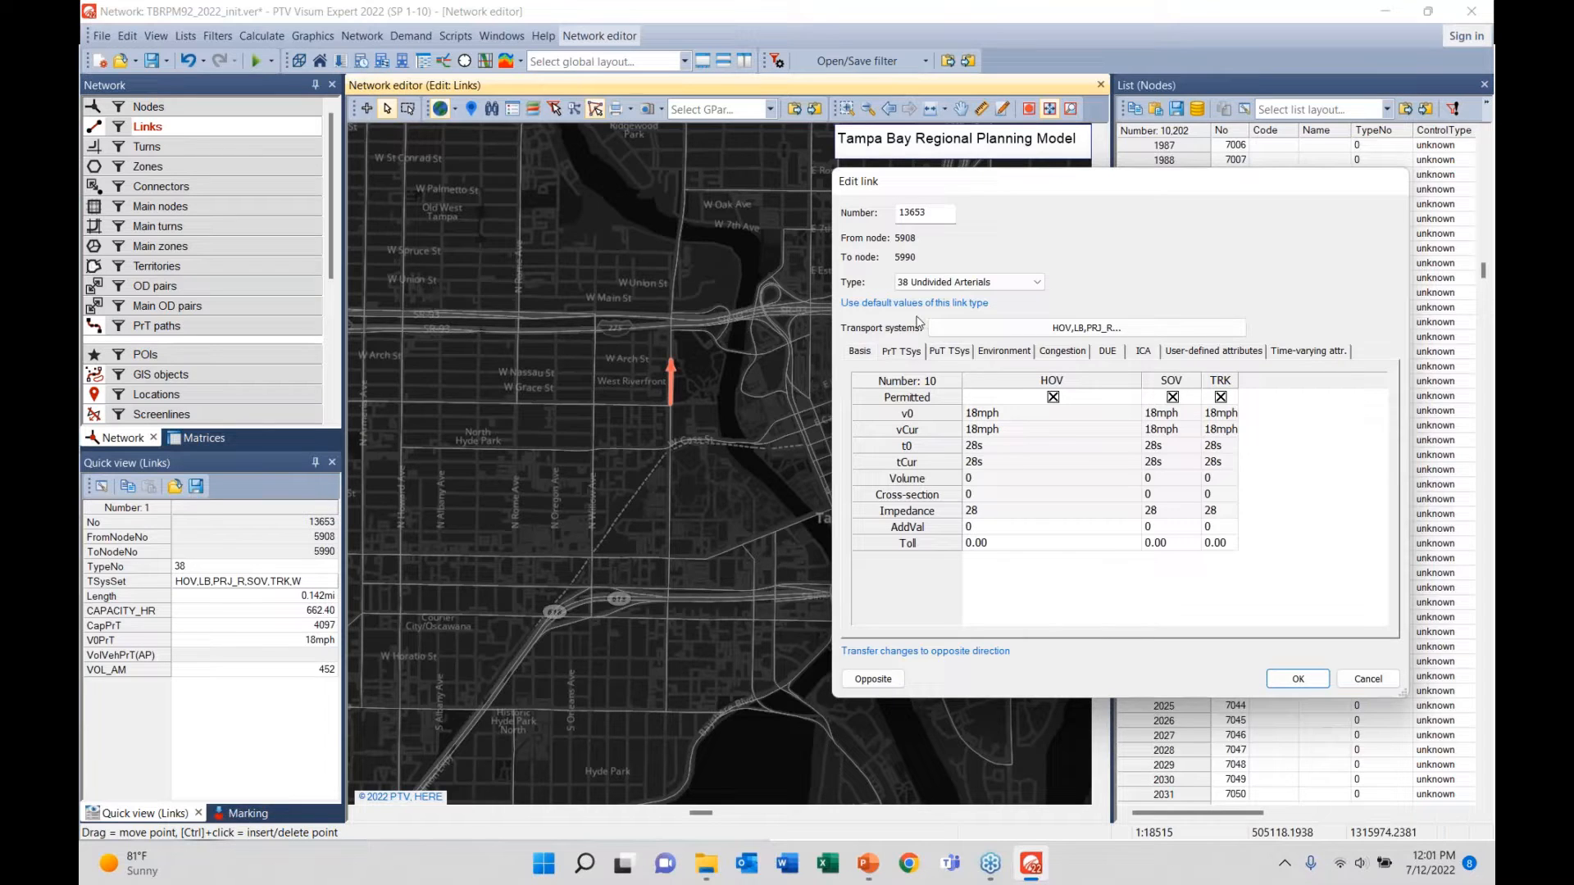
# - Review link 13653's v0, t0, tCur, Volume and Toll rows, then show its PuT TSys permissions
pyautogui.click(1013, 415)
pyautogui.click(920, 418)
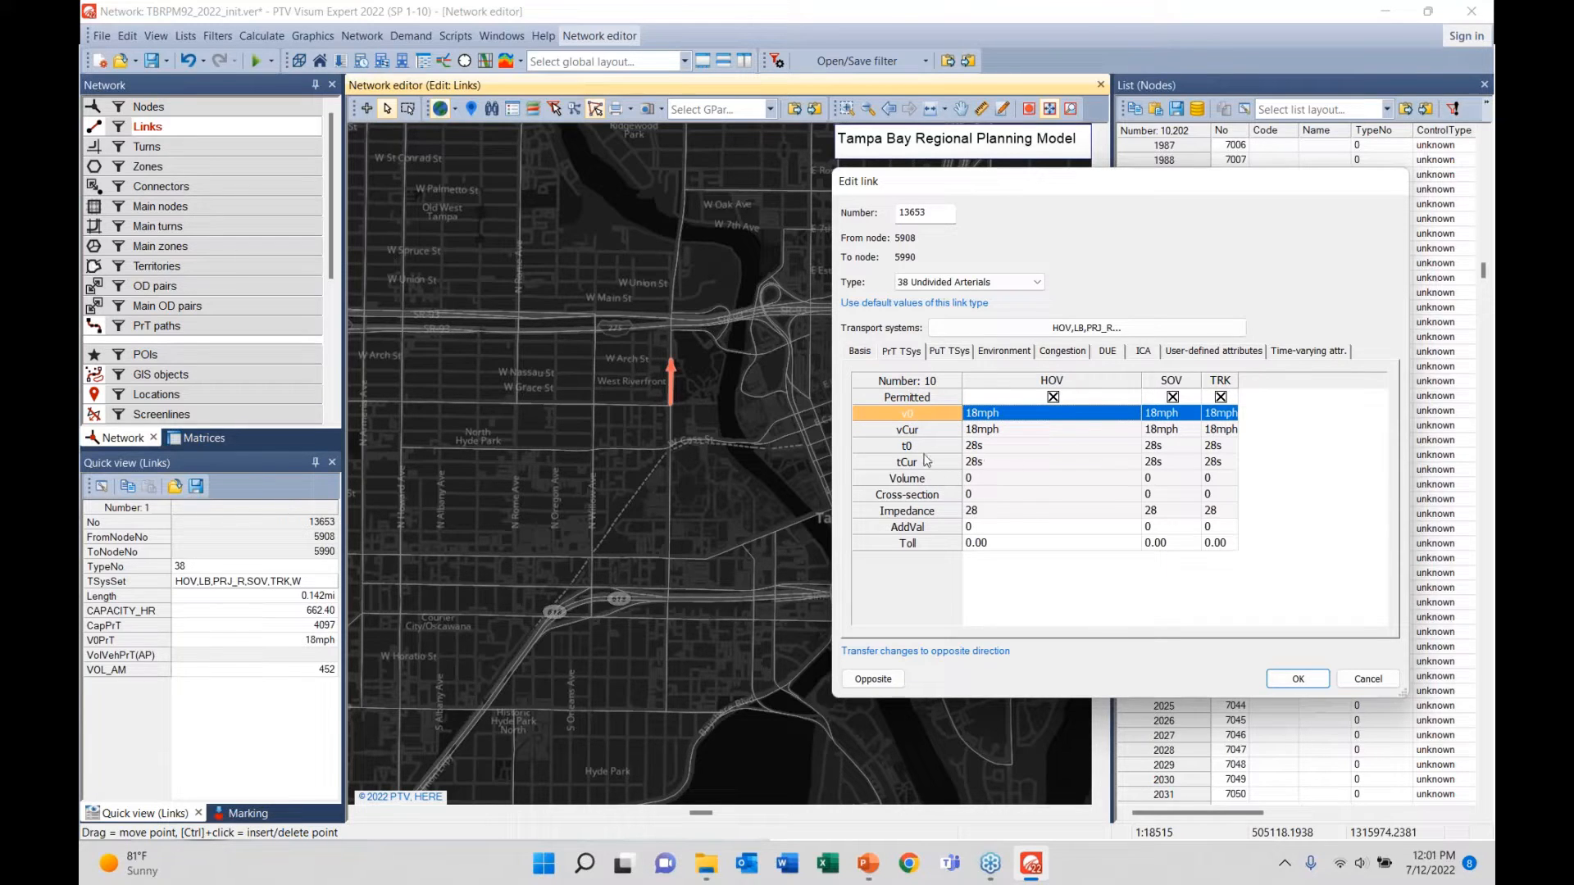
pyautogui.click(920, 446)
pyautogui.click(937, 464)
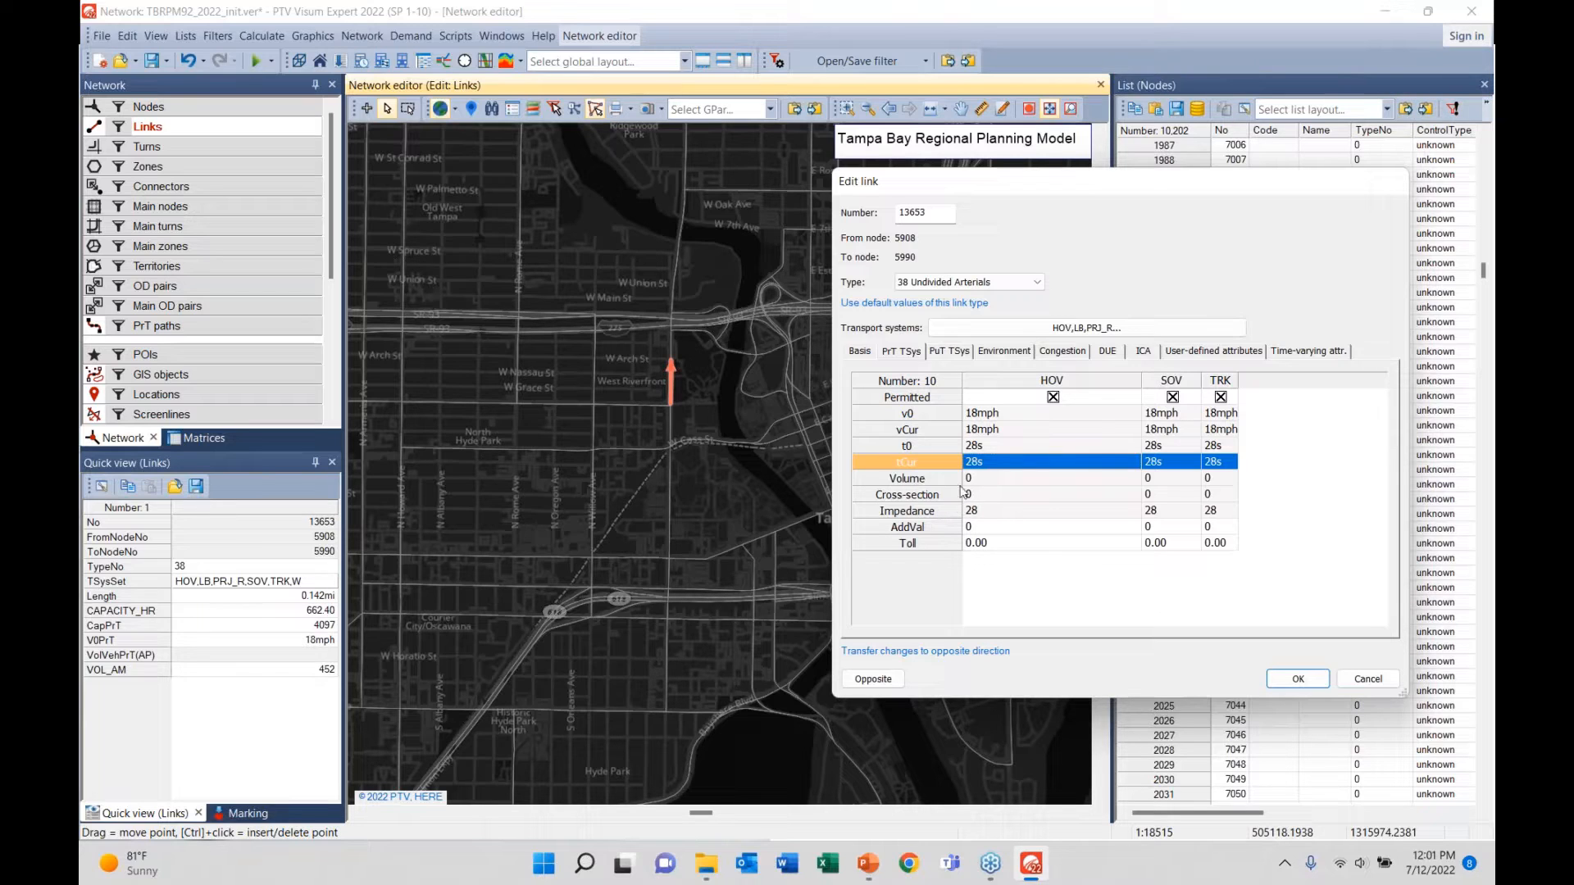
pyautogui.click(953, 482)
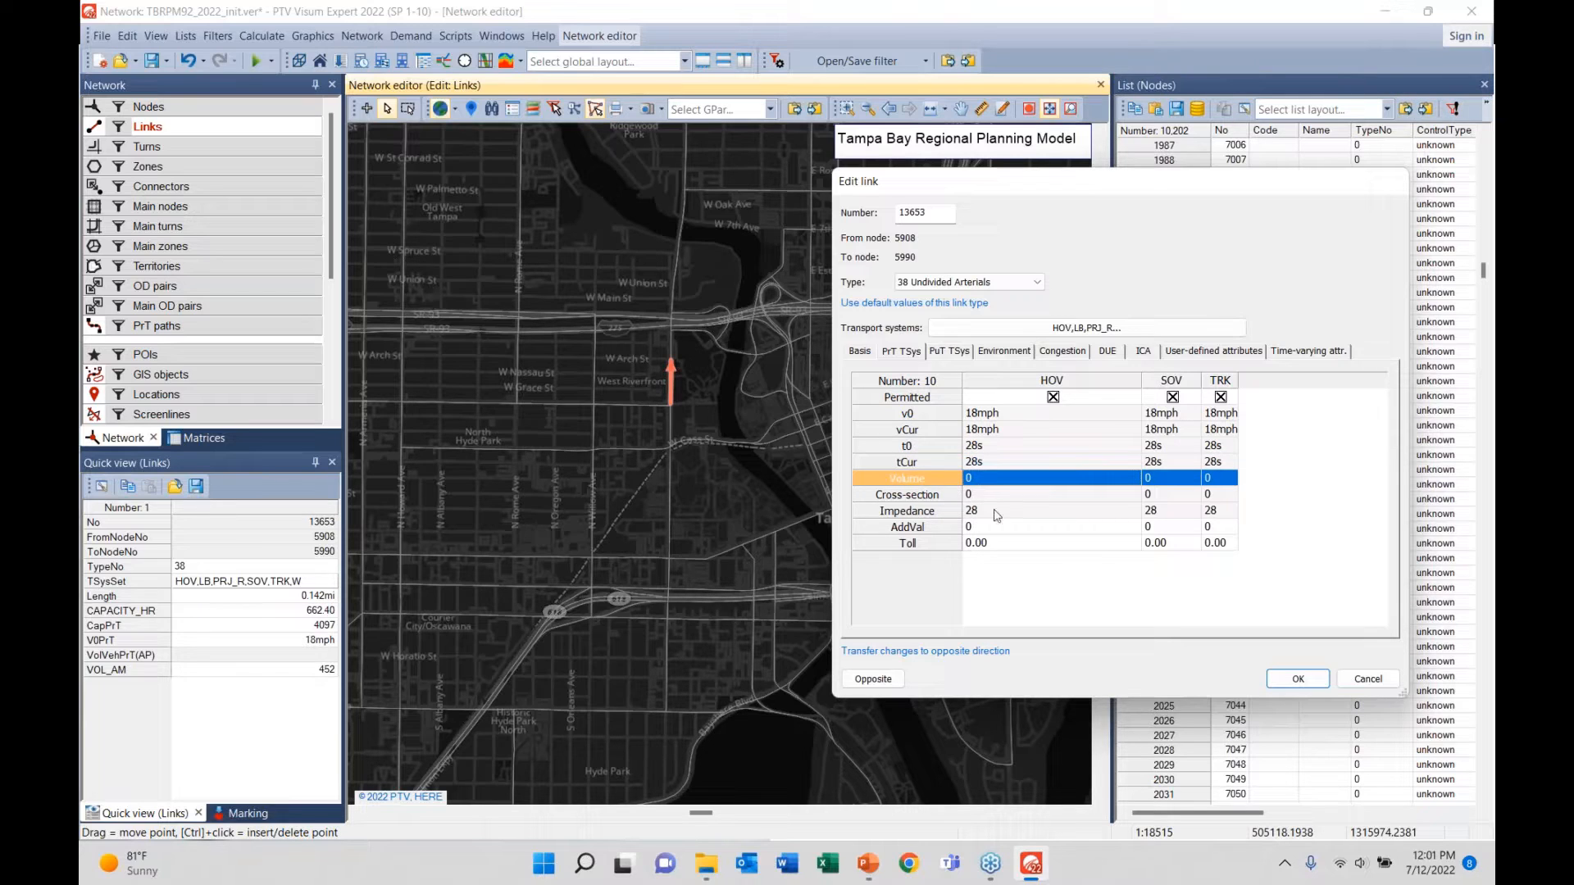
pyautogui.click(1013, 545)
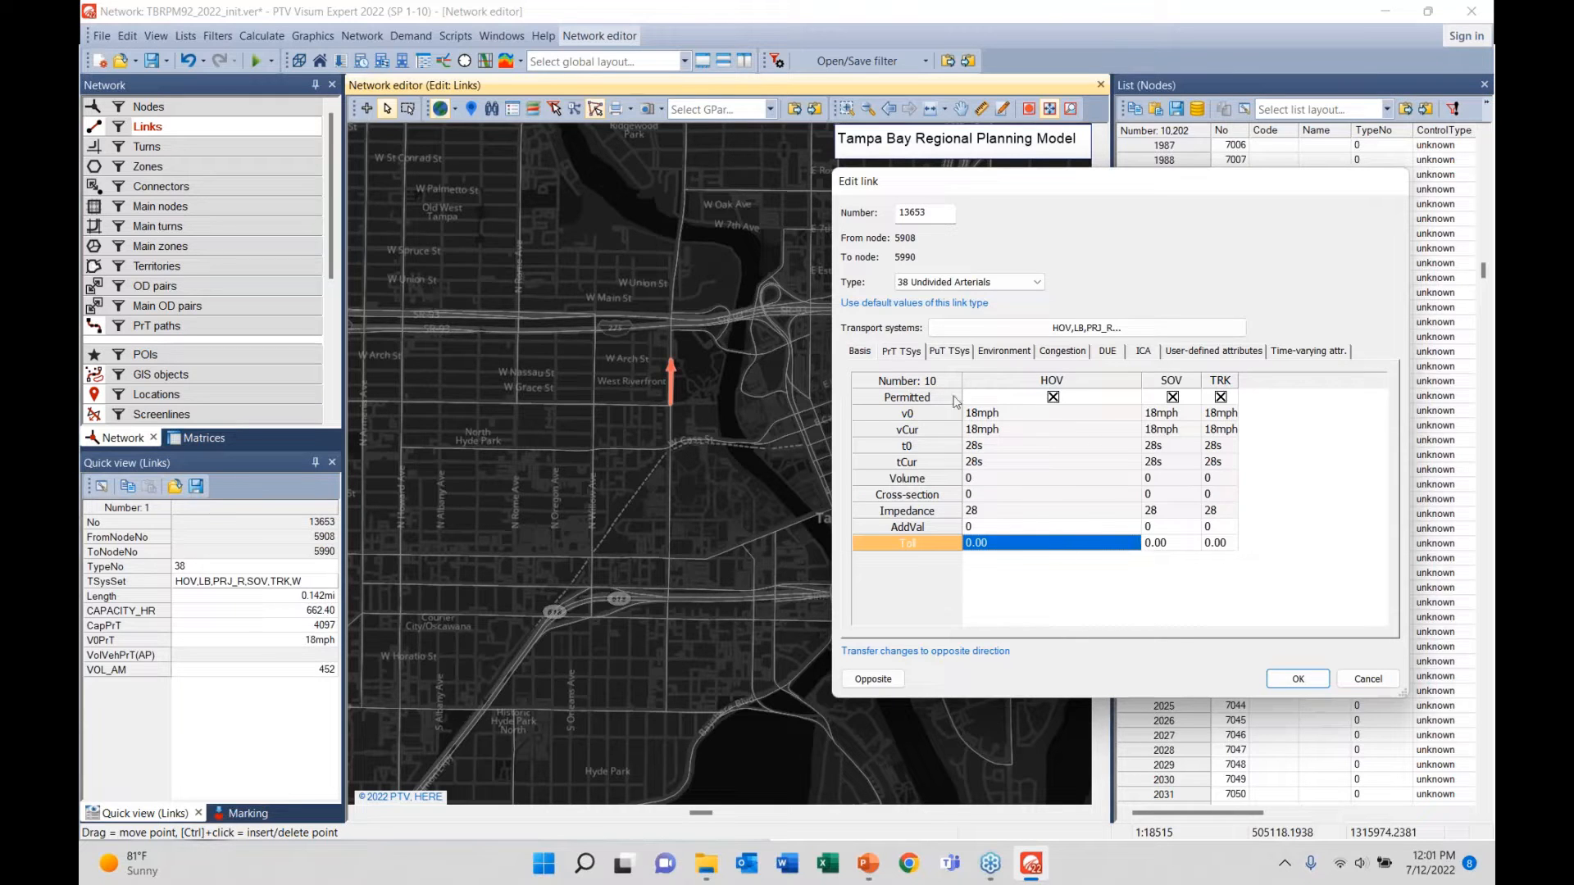
pyautogui.click(947, 357)
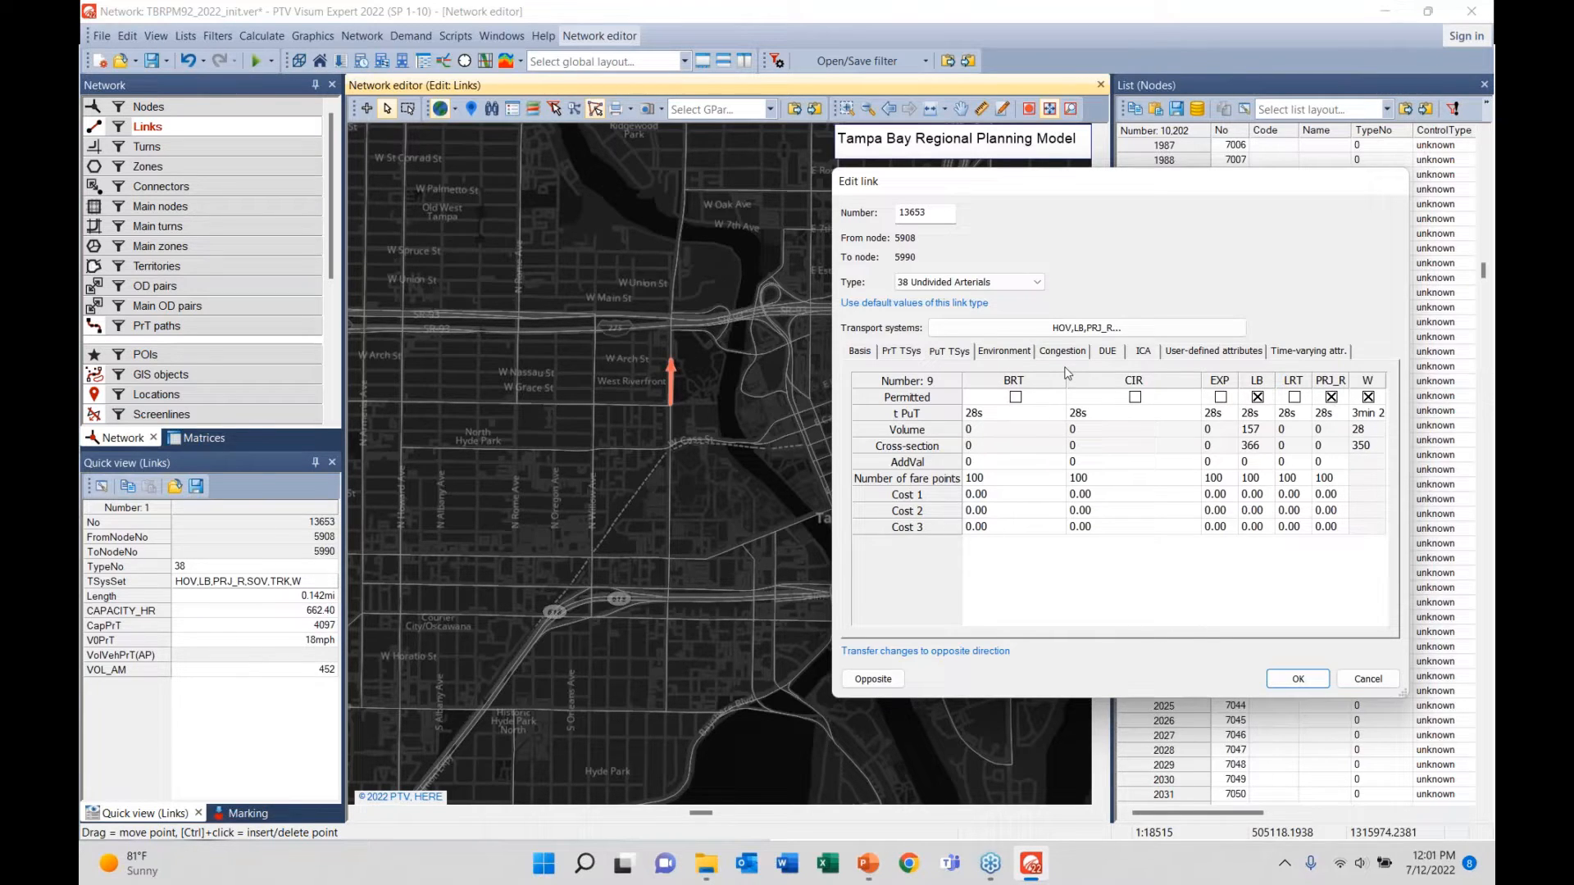
# - Lengthen the user-defined attributes list and highlight AREA_TYPE 21 and FACL_TYPE 38
pyautogui.click(1186, 353)
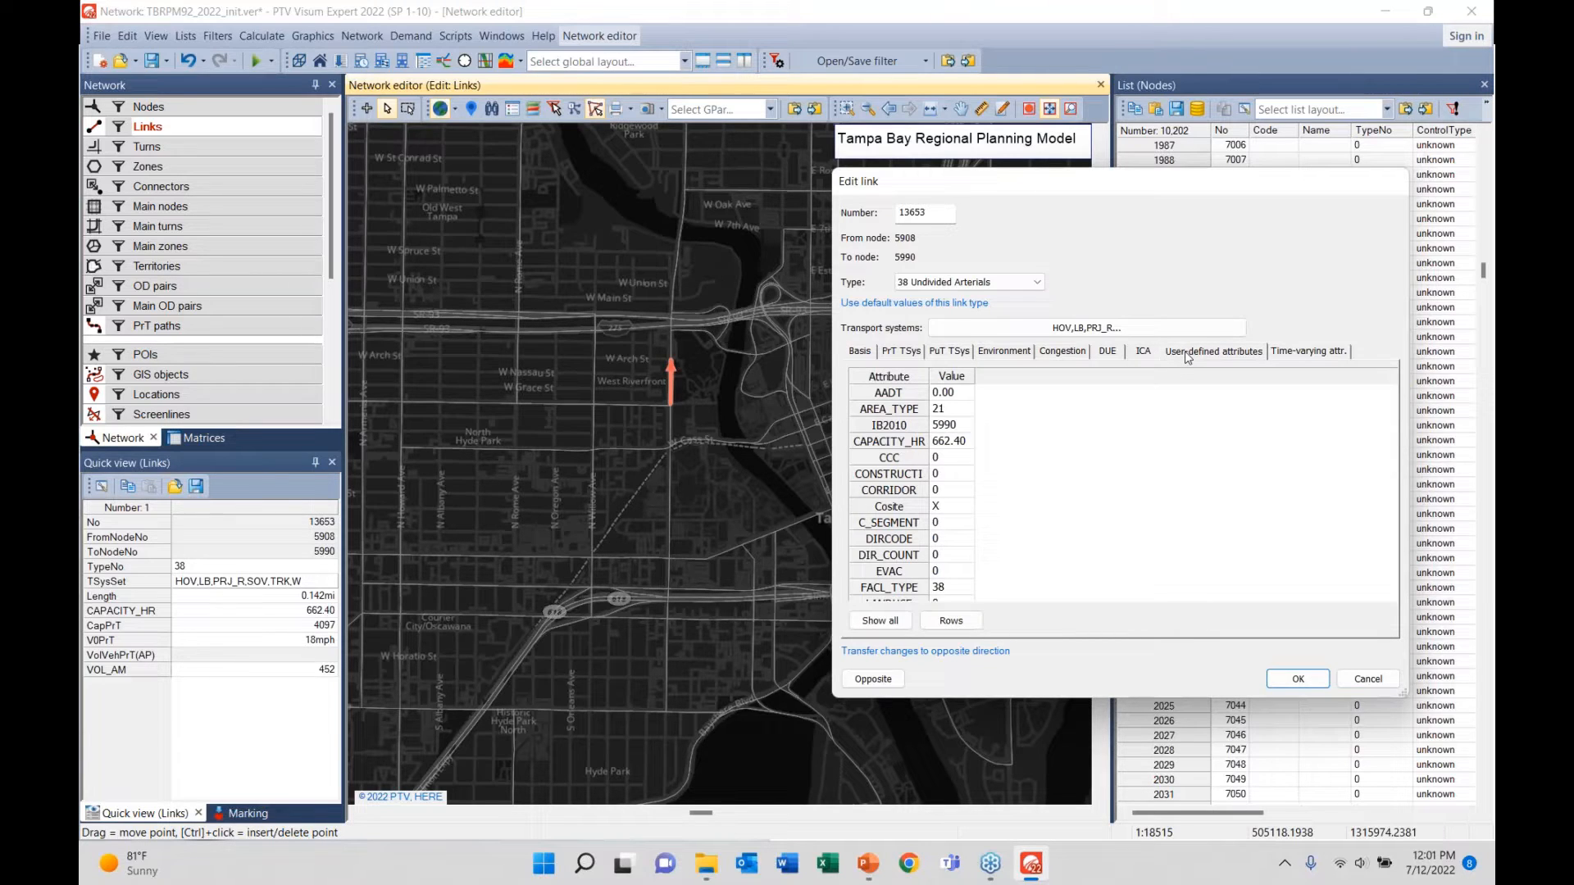
pyautogui.scroll(-2, 1016, 556)
pyautogui.moveTo(1007, 707); pyautogui.dragTo(1007, 829)
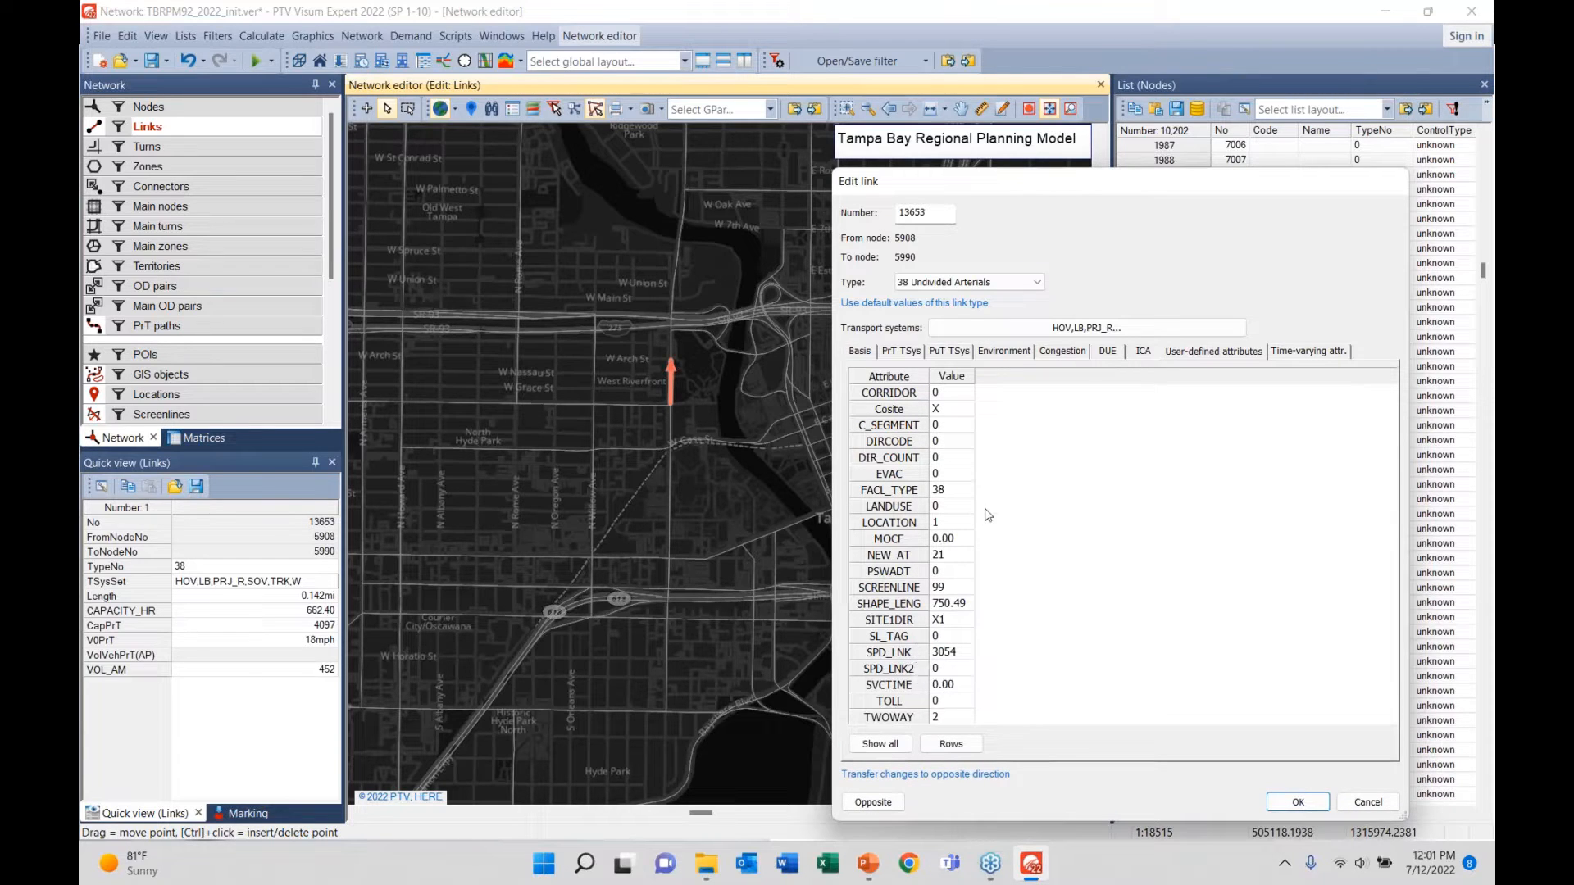
pyautogui.scroll(2, 979, 508)
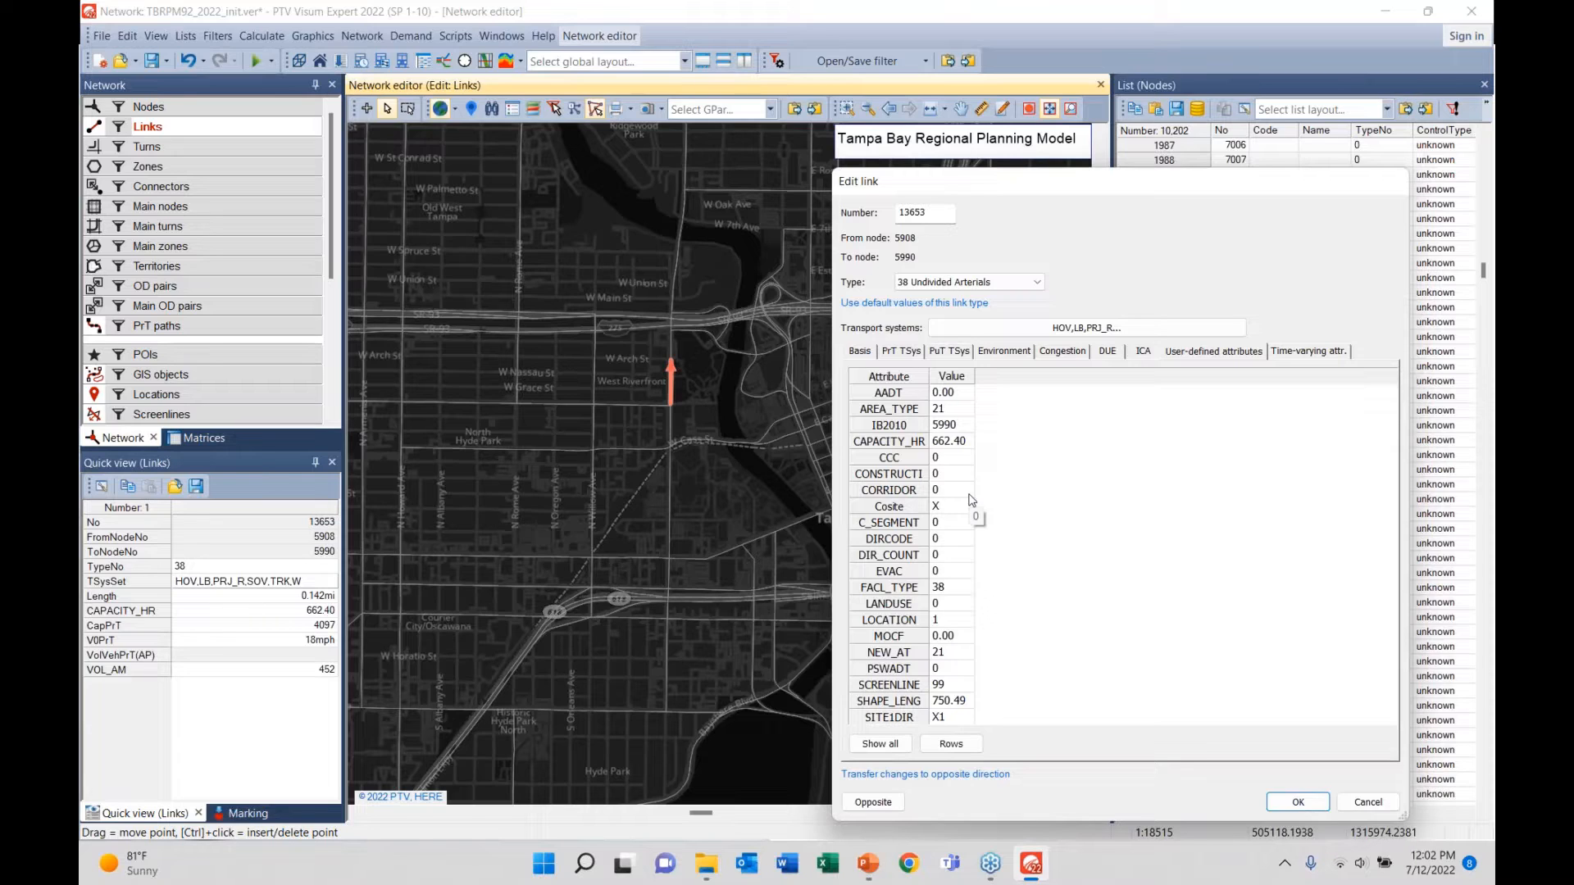
pyautogui.click(947, 411)
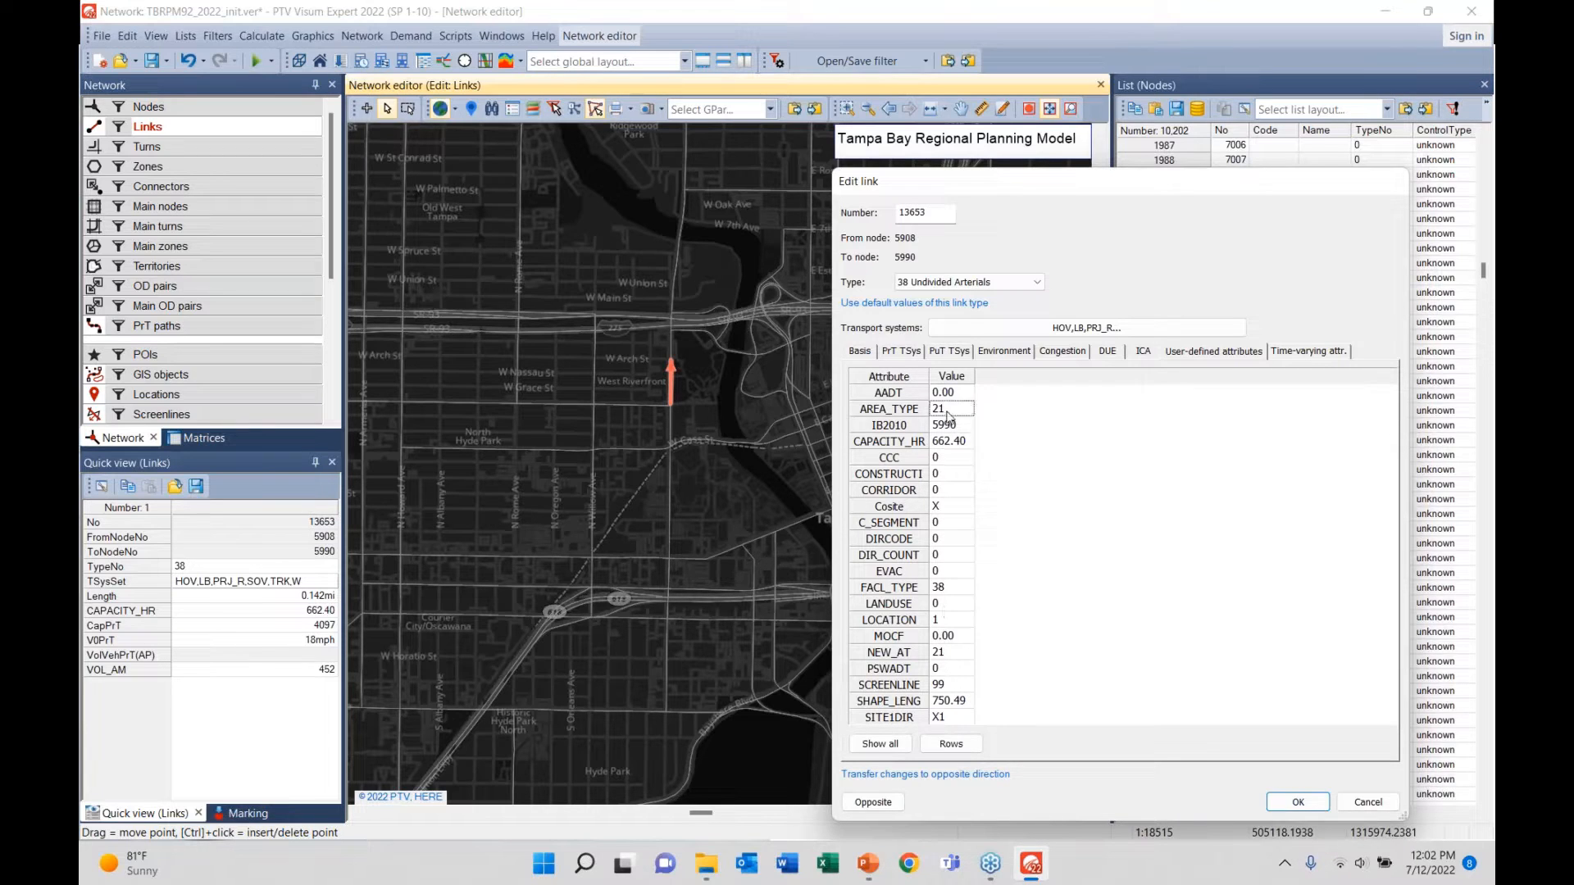
pyautogui.click(949, 588)
pyautogui.click(891, 410)
pyautogui.click(933, 409)
pyautogui.keyDown('ctrl'); pyautogui.click(947, 411); pyautogui.keyUp('ctrl')
# - Compare the Basis lanes value, then return to AREA_TYPE 21 and FACL_TYPE 38
pyautogui.click(858, 352)
pyautogui.doubleClick(1096, 407)
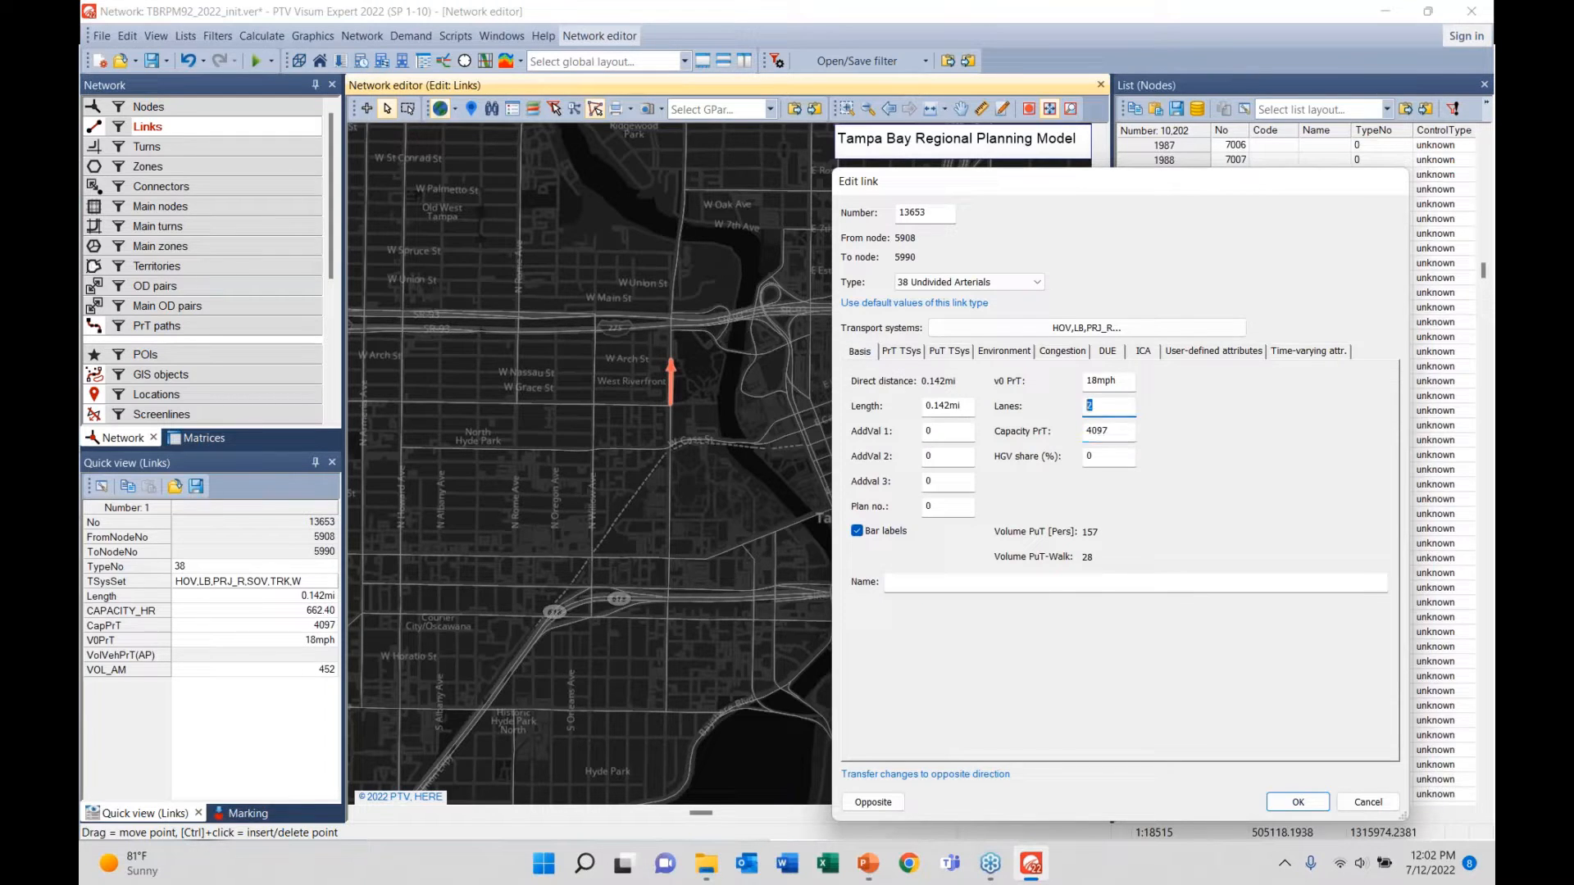
pyautogui.click(1187, 352)
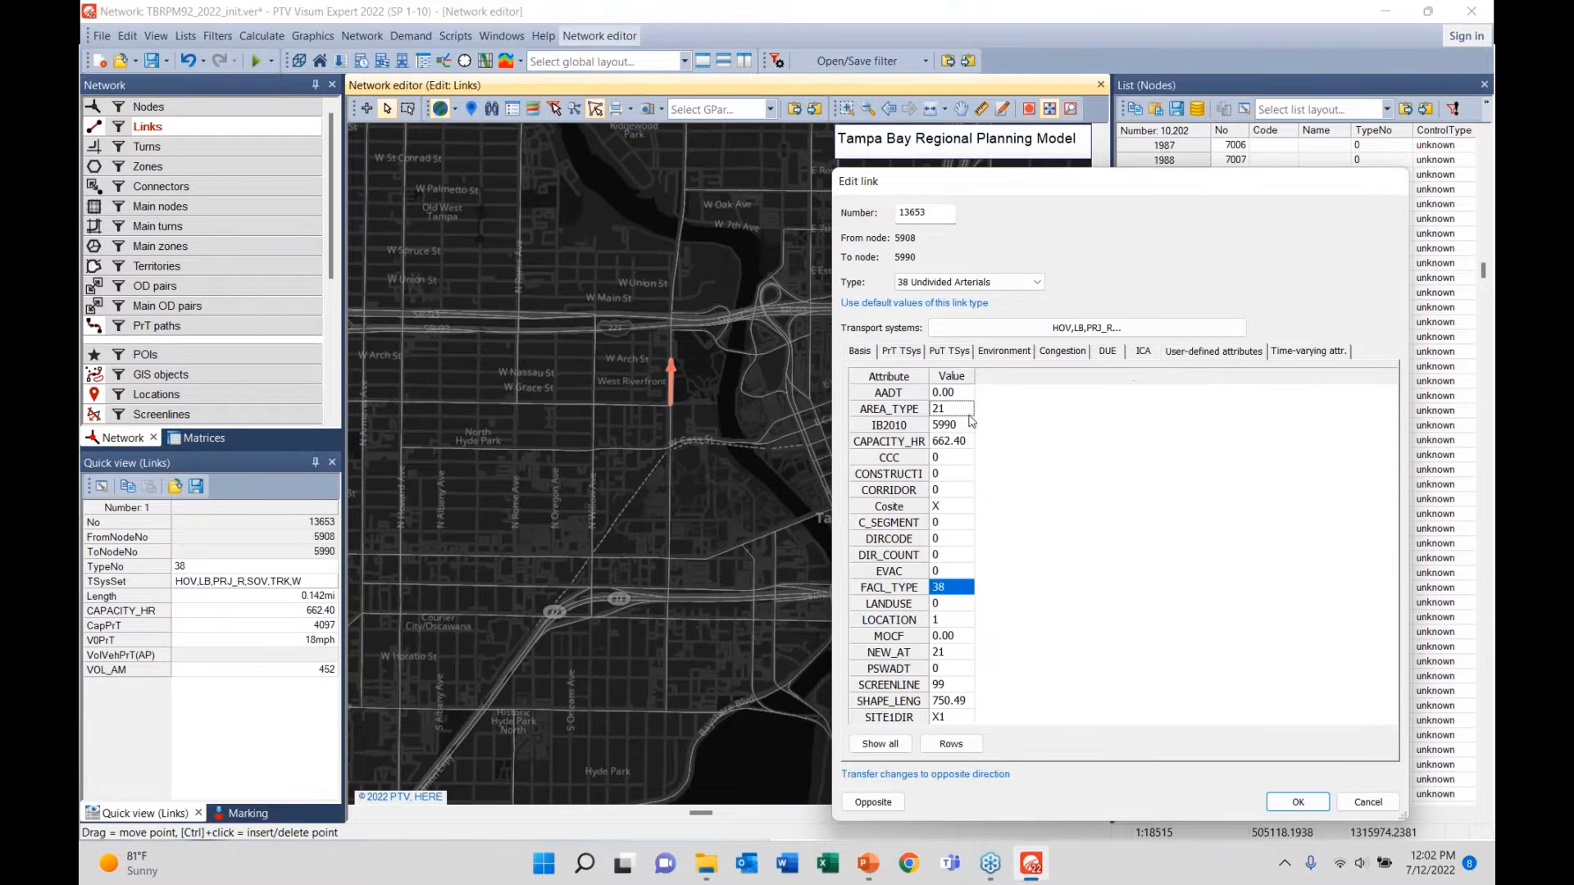
pyautogui.click(956, 410)
pyautogui.click(963, 590)
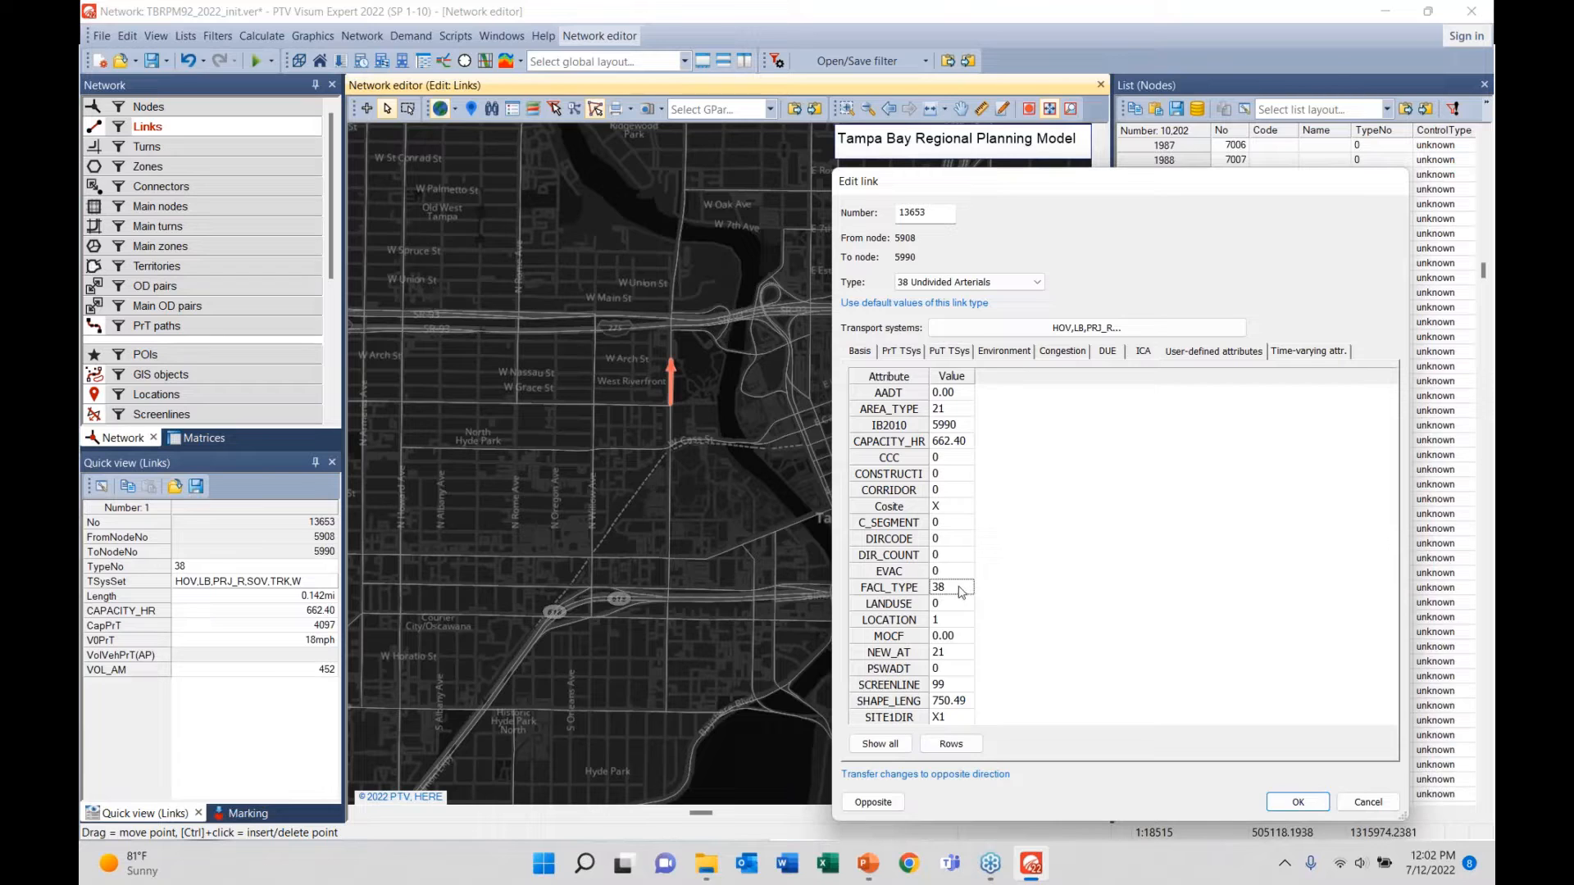
# - Cycle through link 13653's Basis, PrT, PuT, Environment, DUE, ICA and user-defined attribute pages
pyautogui.click(859, 352)
pyautogui.click(897, 352)
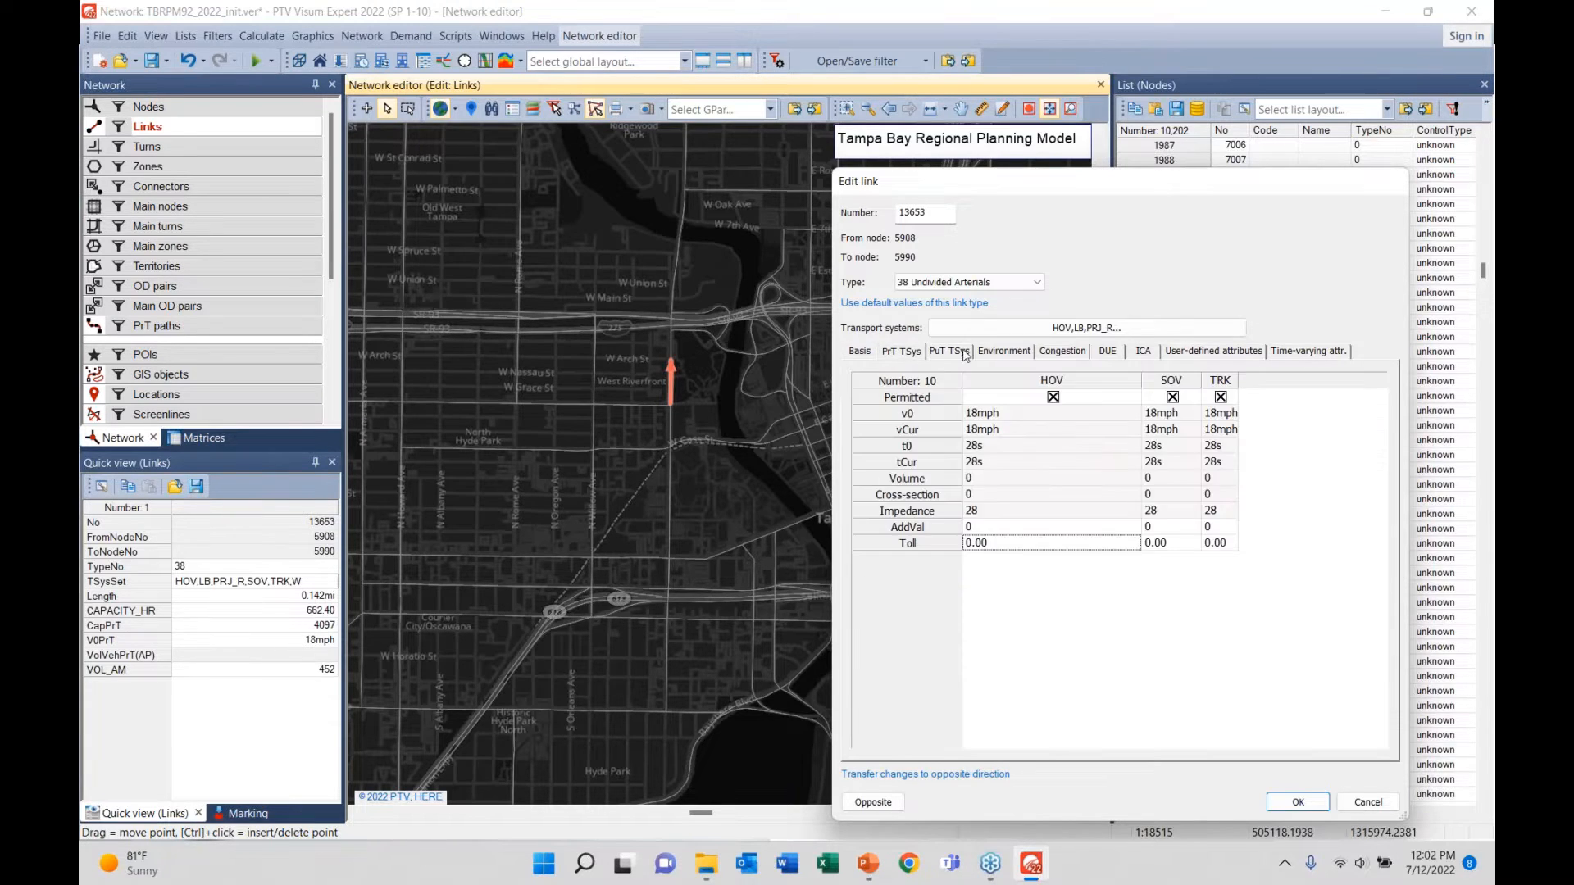
pyautogui.click(955, 352)
pyautogui.click(996, 352)
pyautogui.click(1063, 352)
pyautogui.click(1147, 353)
pyautogui.click(1172, 354)
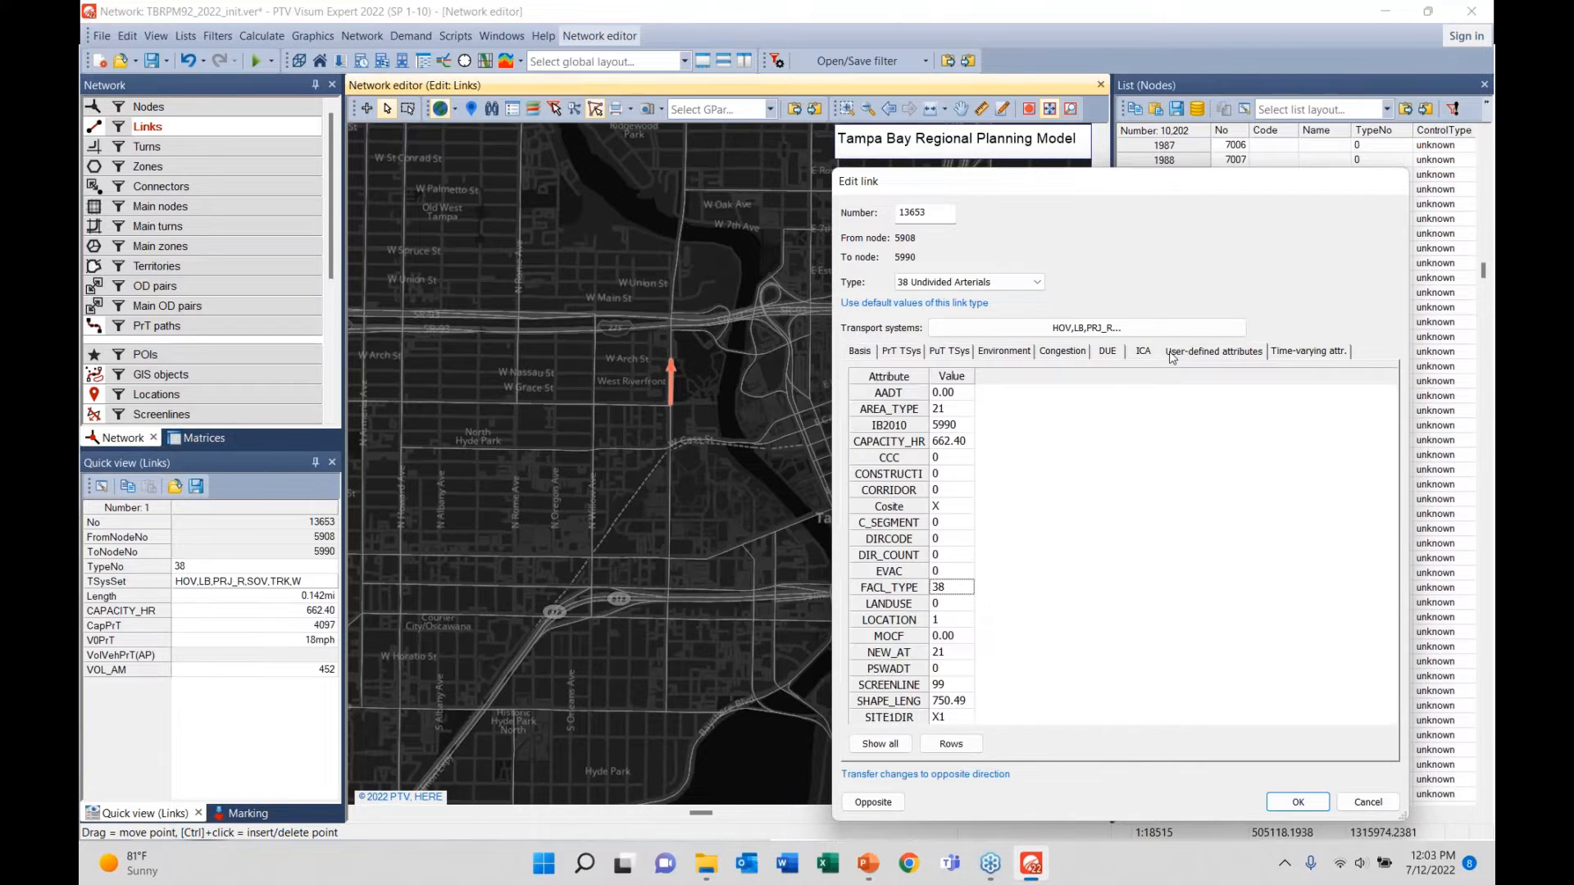
# - Review the opposite direction's Basis, user-defined, ICA, DUE and Environment pages, then cancel
pyautogui.click(869, 803)
pyautogui.click(867, 358)
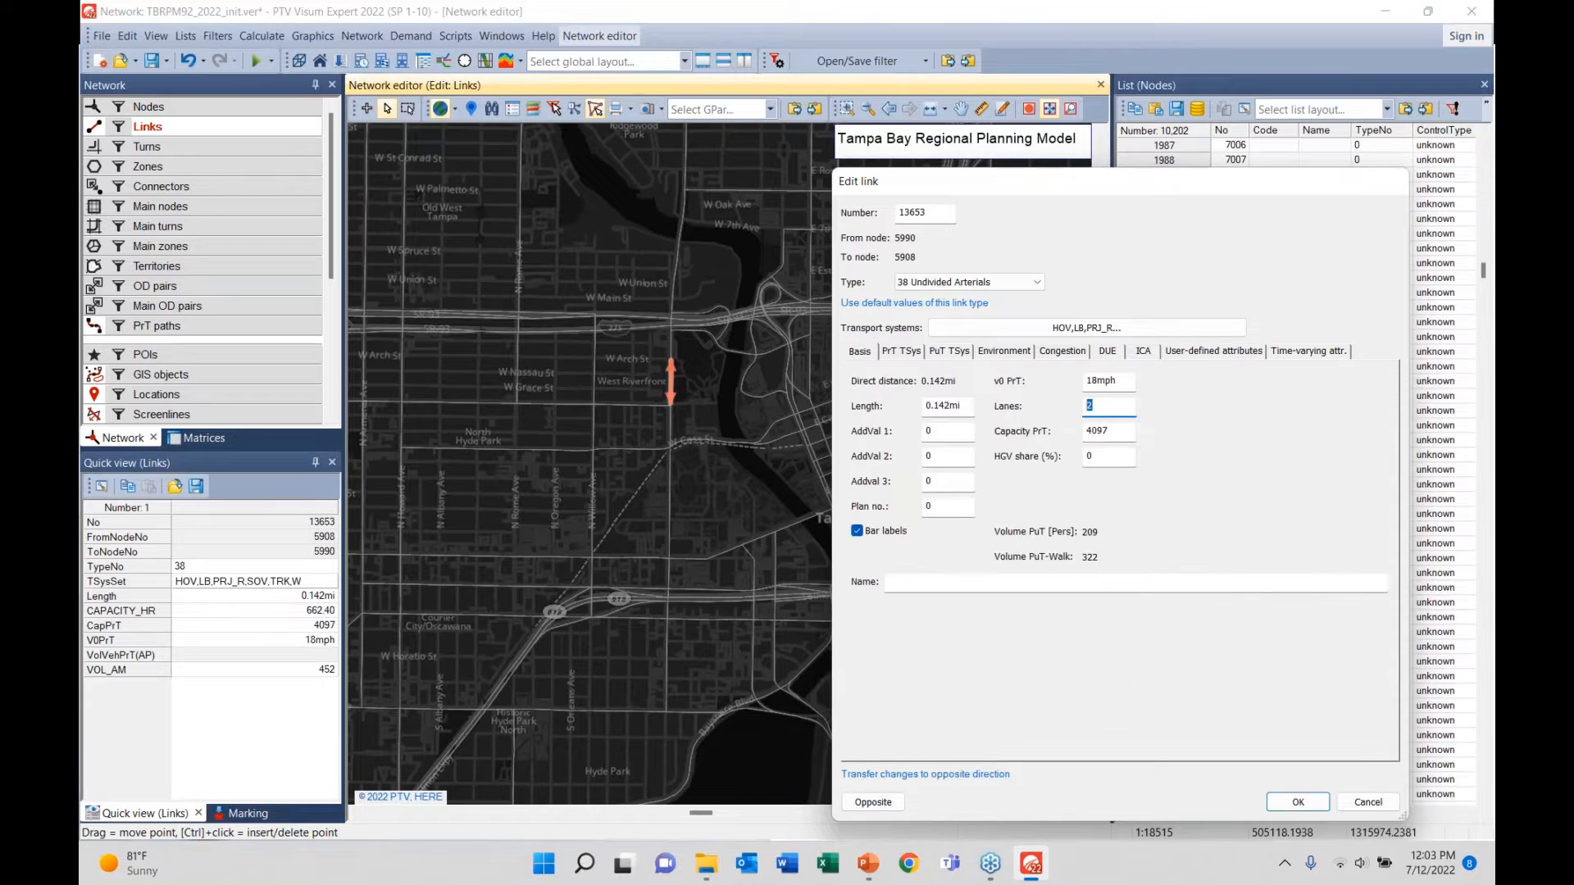
pyautogui.click(1195, 361)
pyautogui.click(1149, 360)
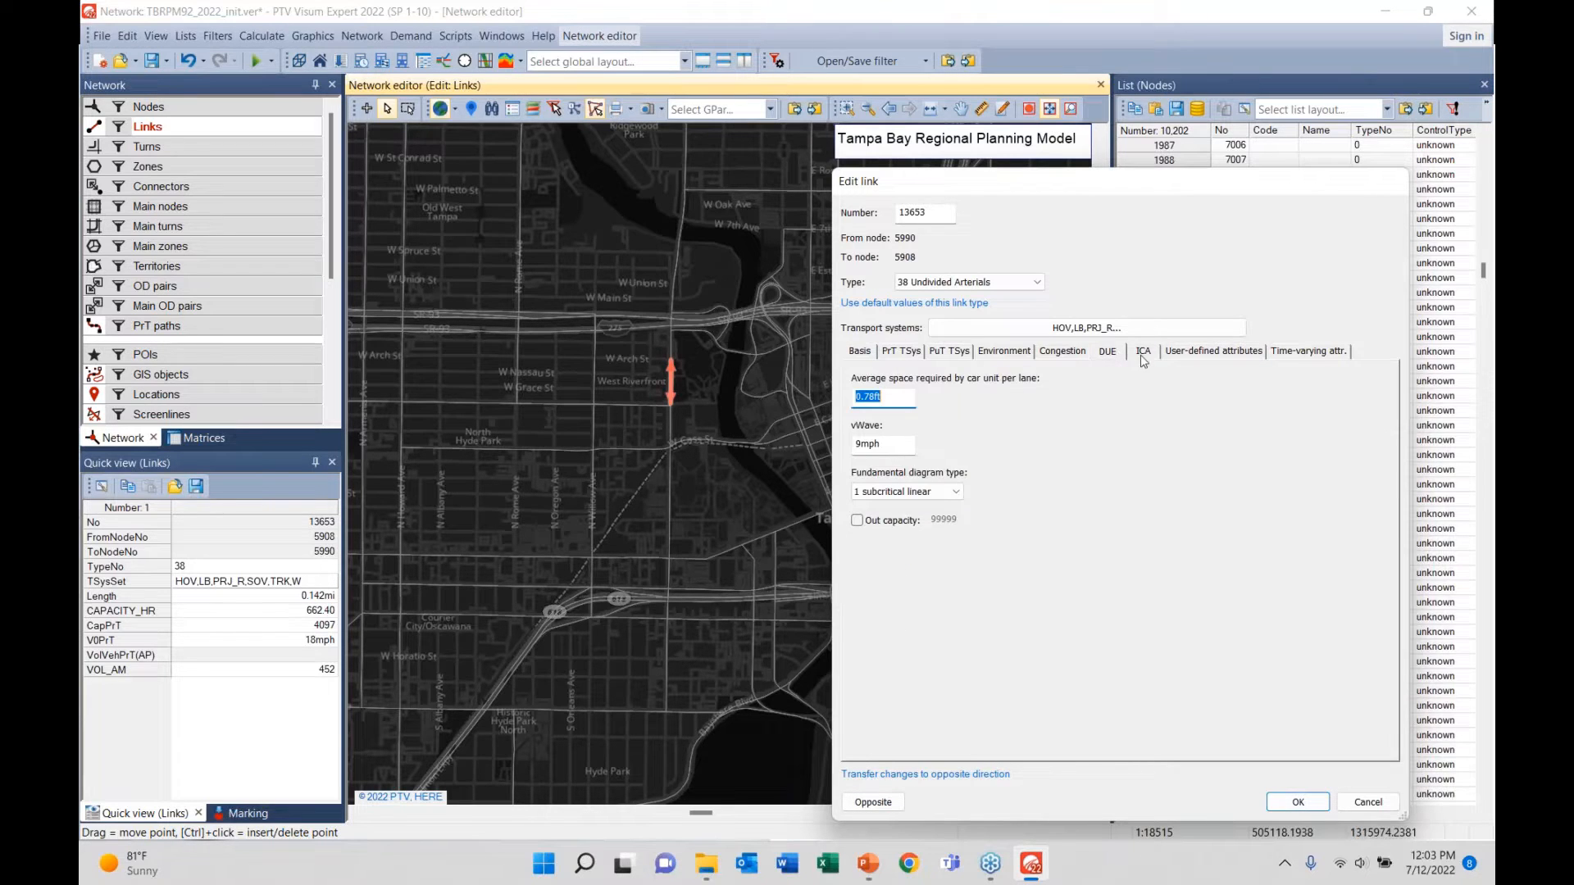
pyautogui.click(1104, 358)
pyautogui.click(1005, 352)
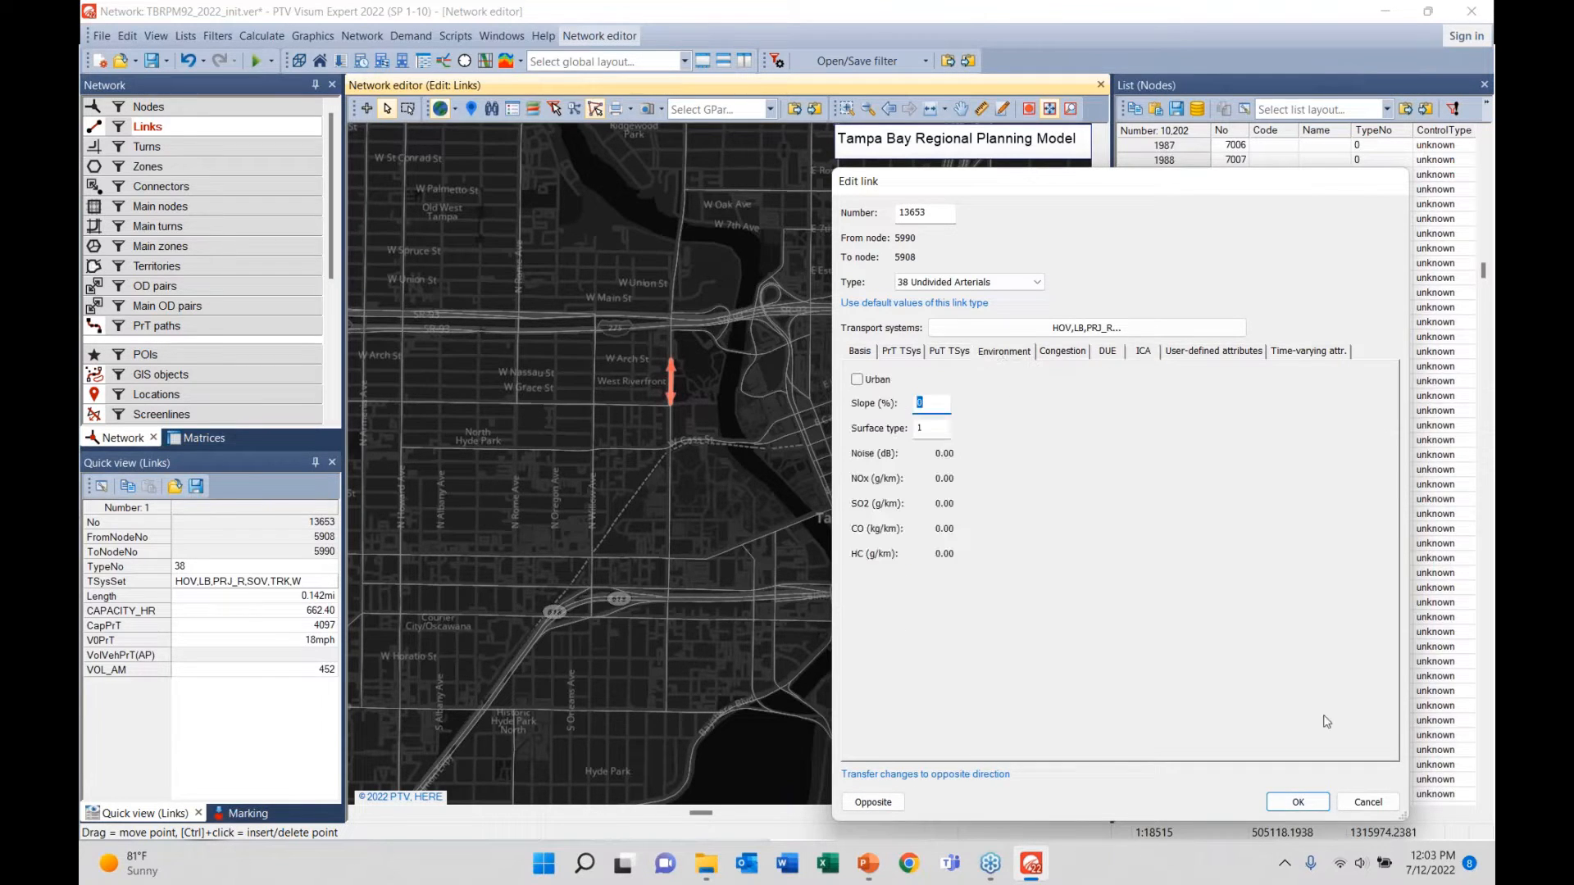
pyautogui.click(1368, 810)
# - Zoom and pan to the SR-60 freeway and open, then close, link 22233's edit window
pyautogui.scroll(2, 610, 364)
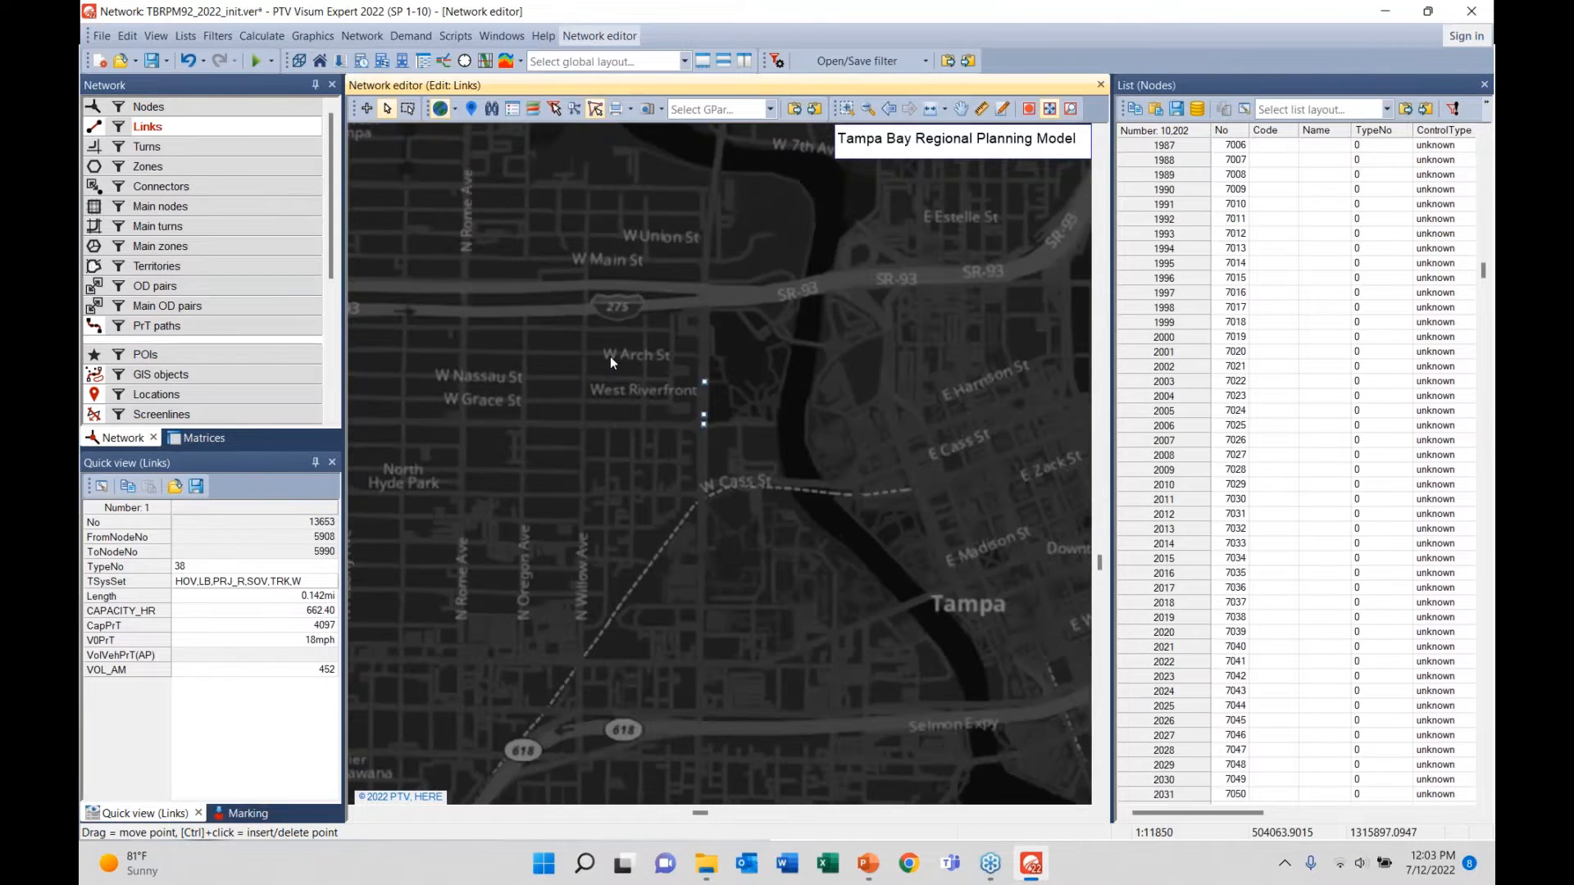
pyautogui.scroll(2, 609, 355)
pyautogui.moveTo(680, 387); pyautogui.dragTo(814, 508)
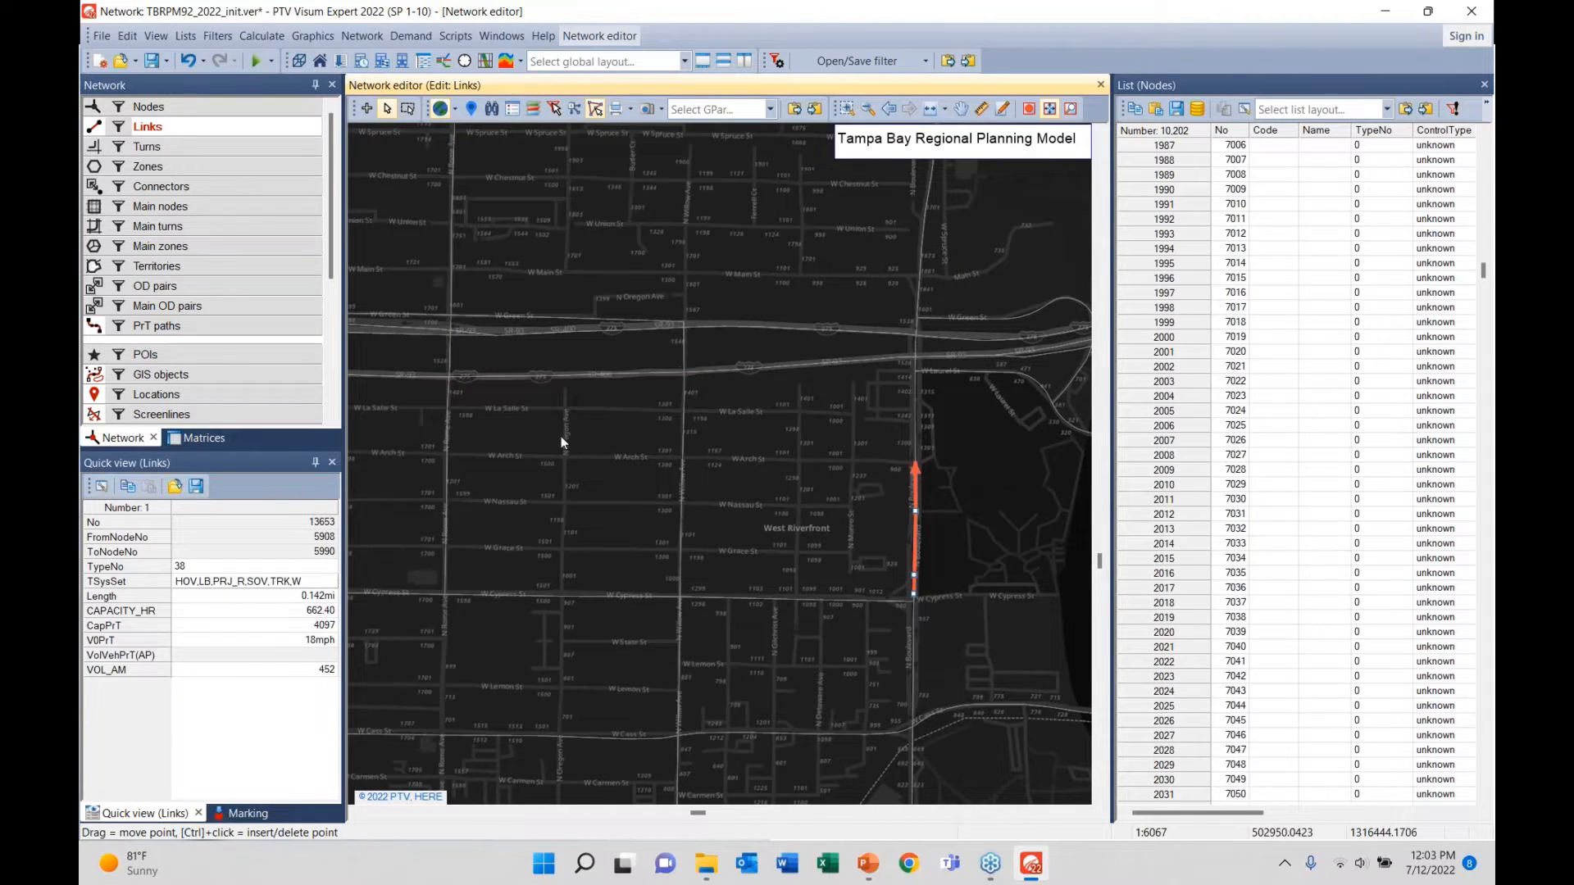
pyautogui.click(623, 388)
pyautogui.doubleClick(623, 385)
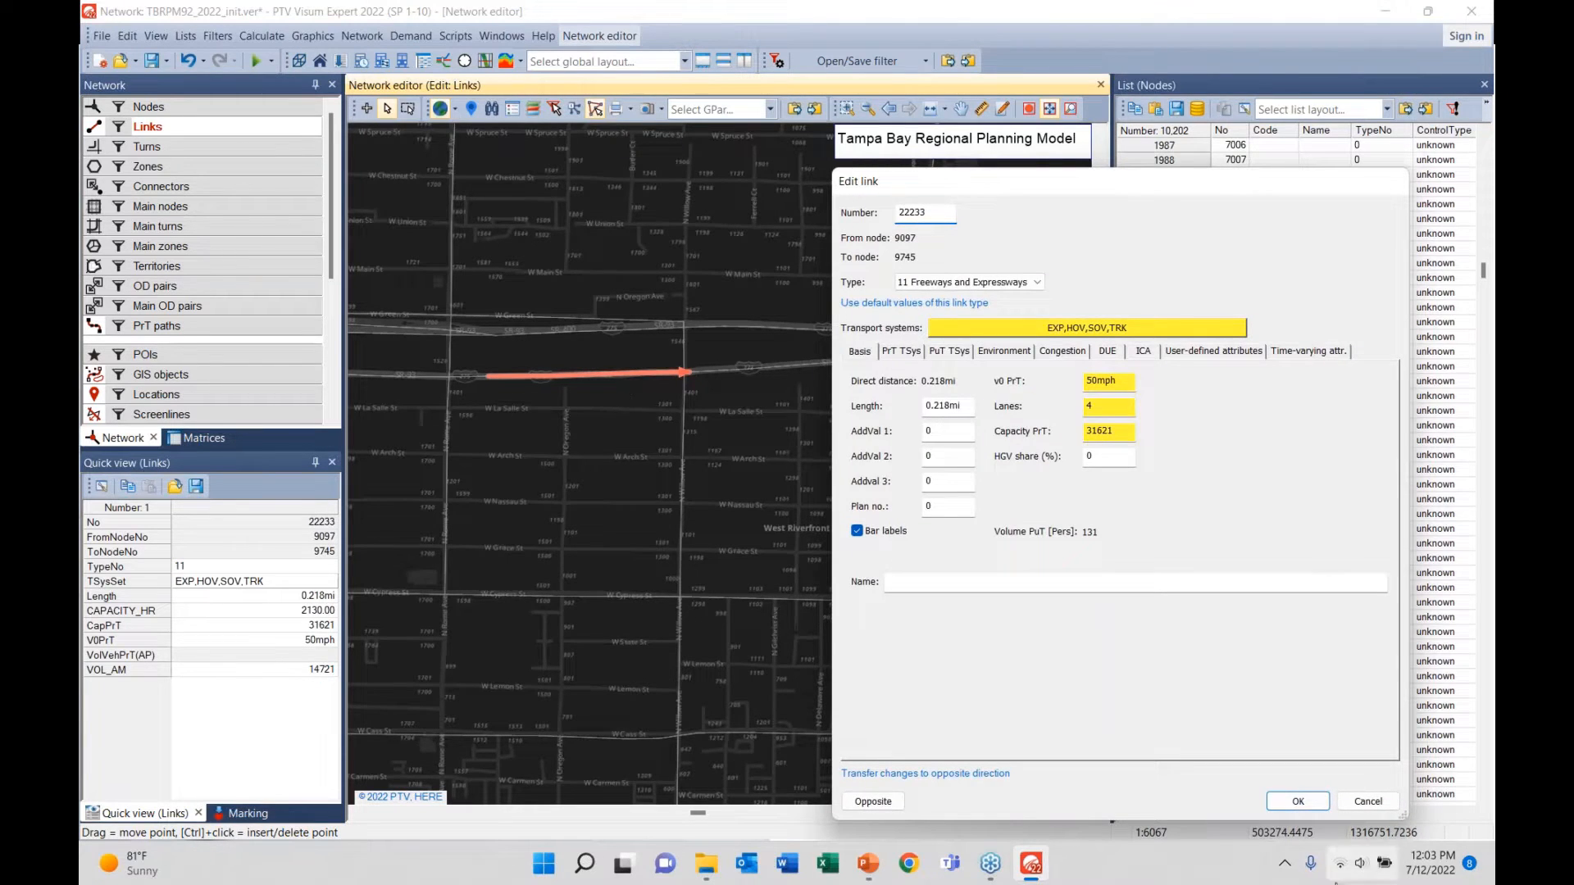
pyautogui.click(1298, 800)
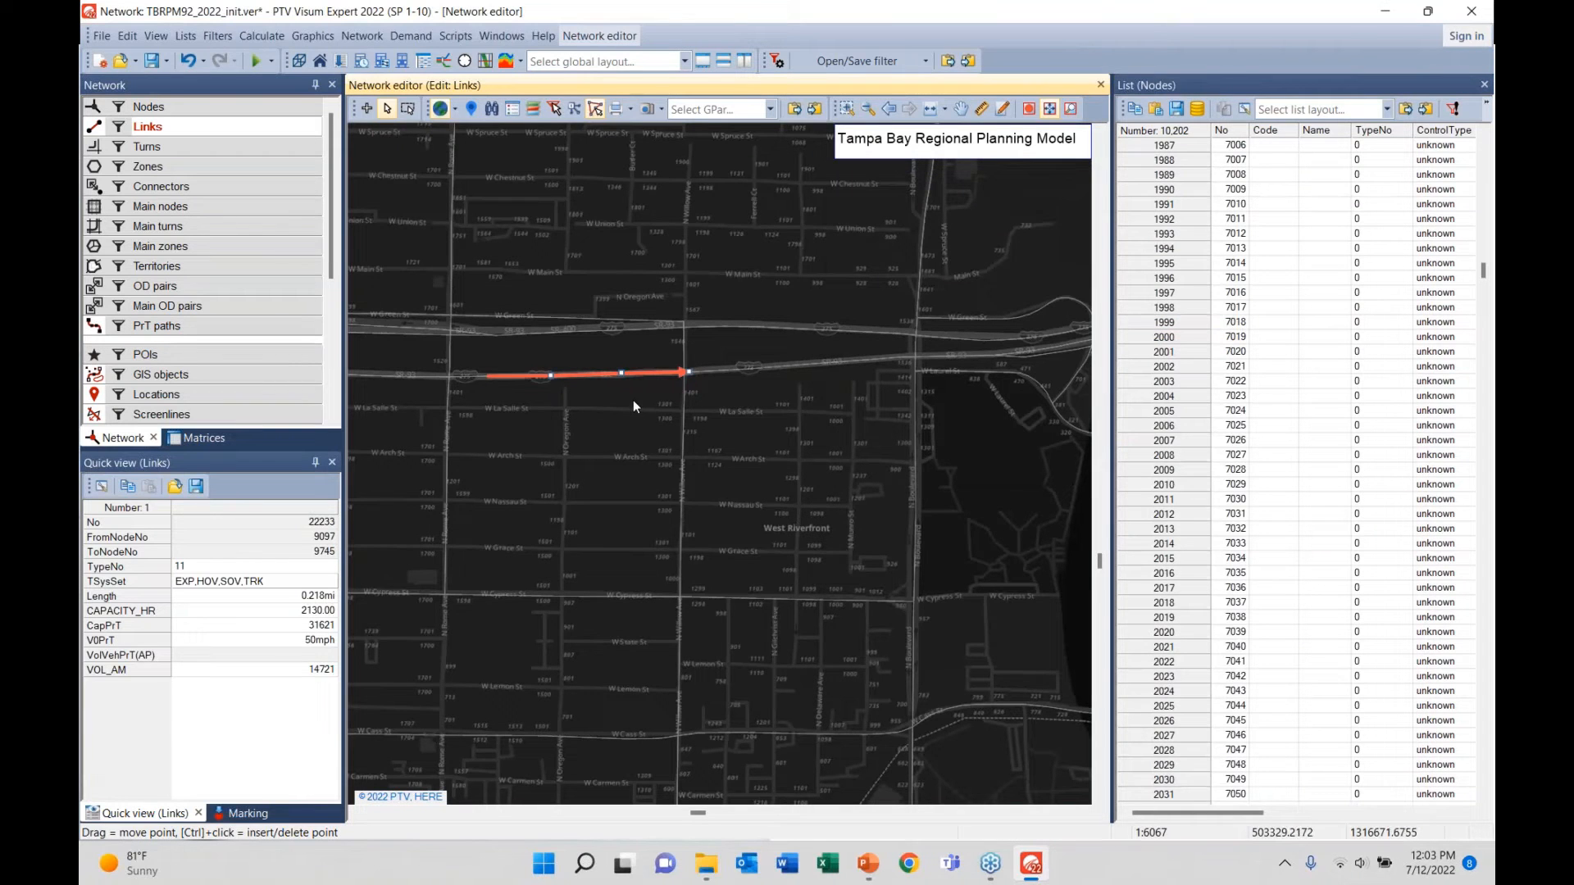
pyautogui.click(632, 400)
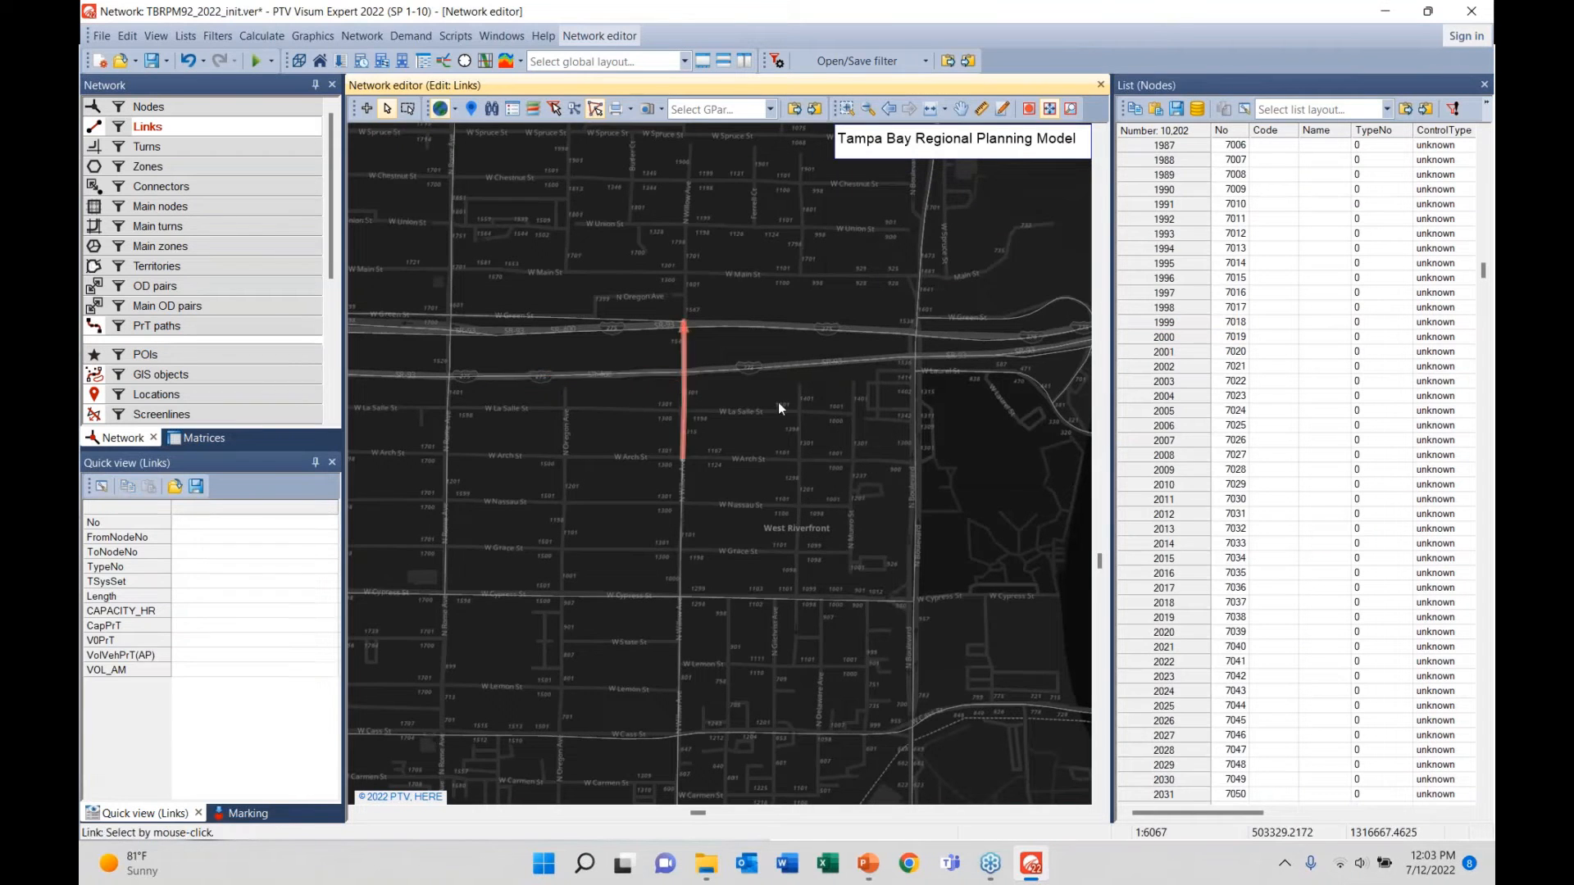
# - Reopen link 22233 and check its 4 lanes, 31621 capacity and FACL_TYPE 11
pyautogui.click(641, 390)
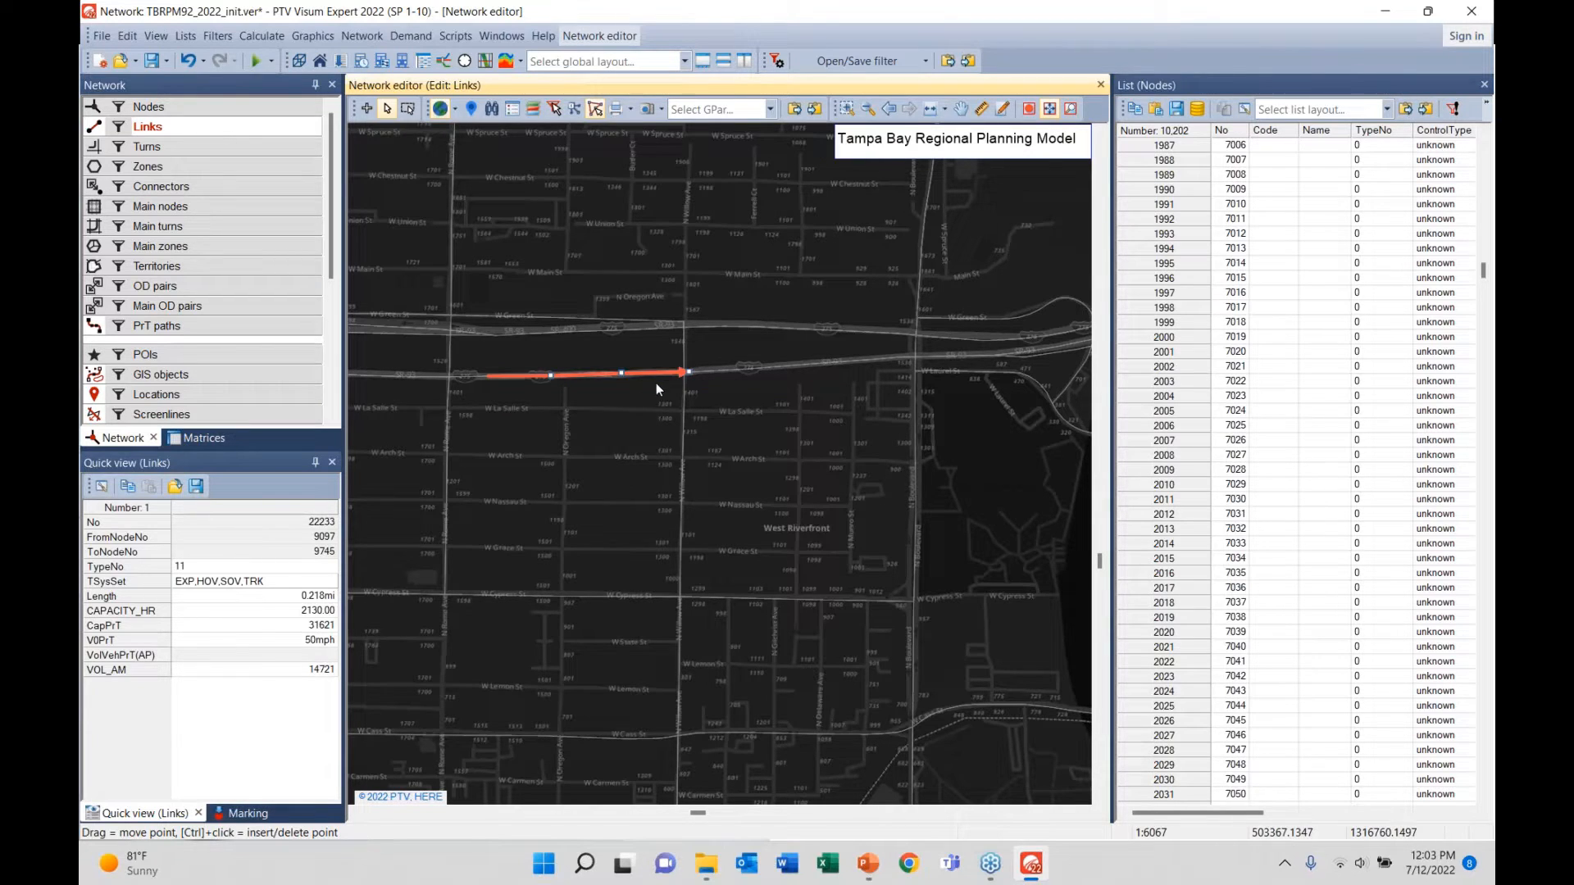
pyautogui.doubleClick(656, 382)
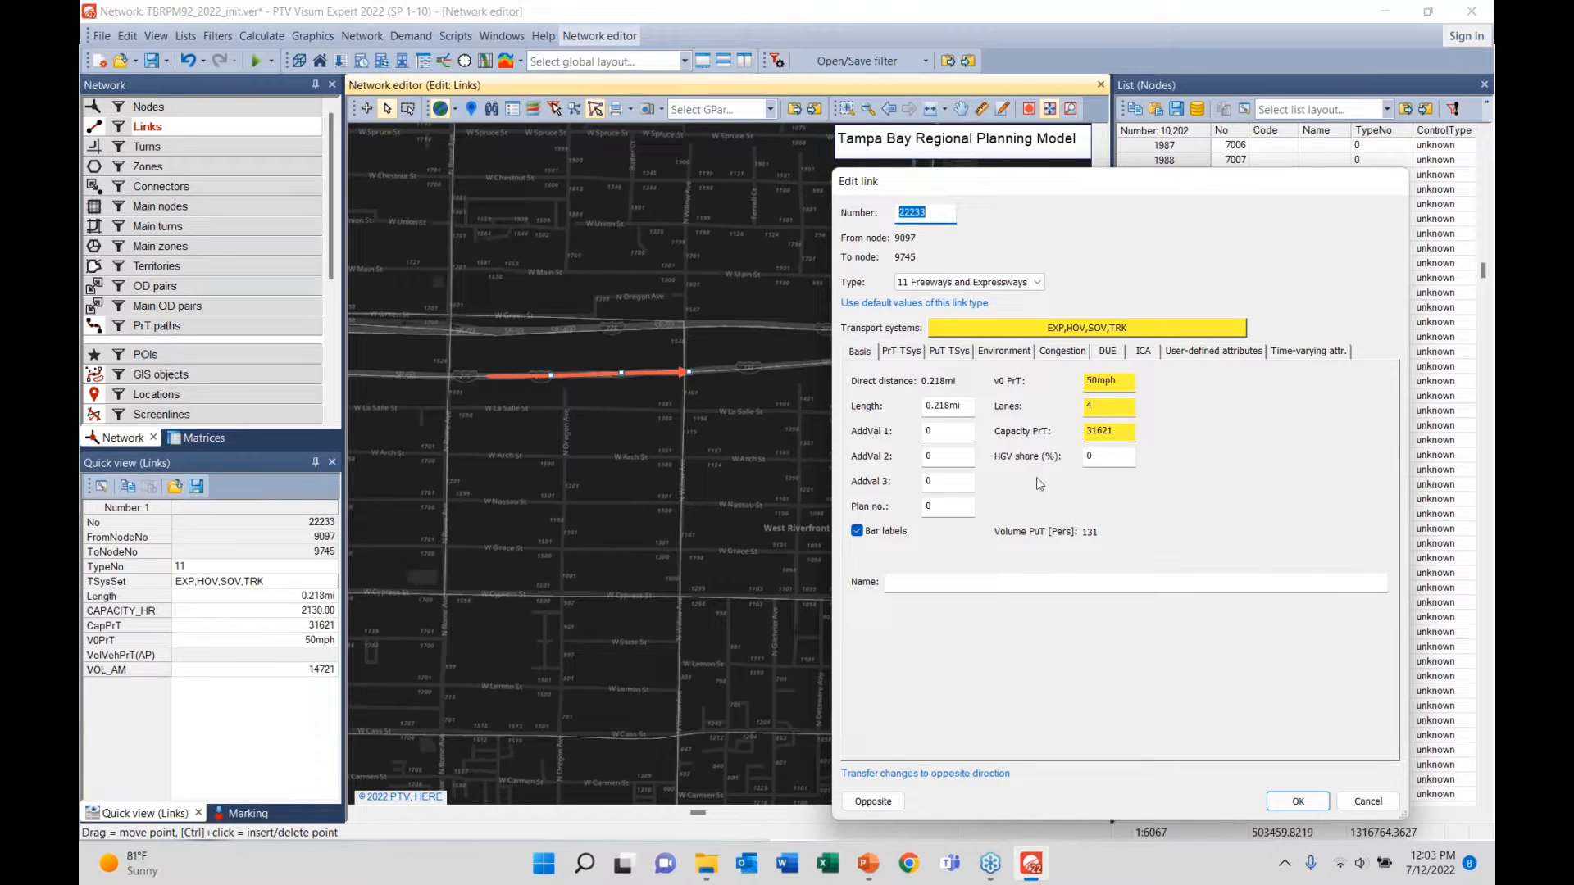
pyautogui.click(1119, 382)
pyautogui.click(1115, 407)
pyautogui.press('Tab')
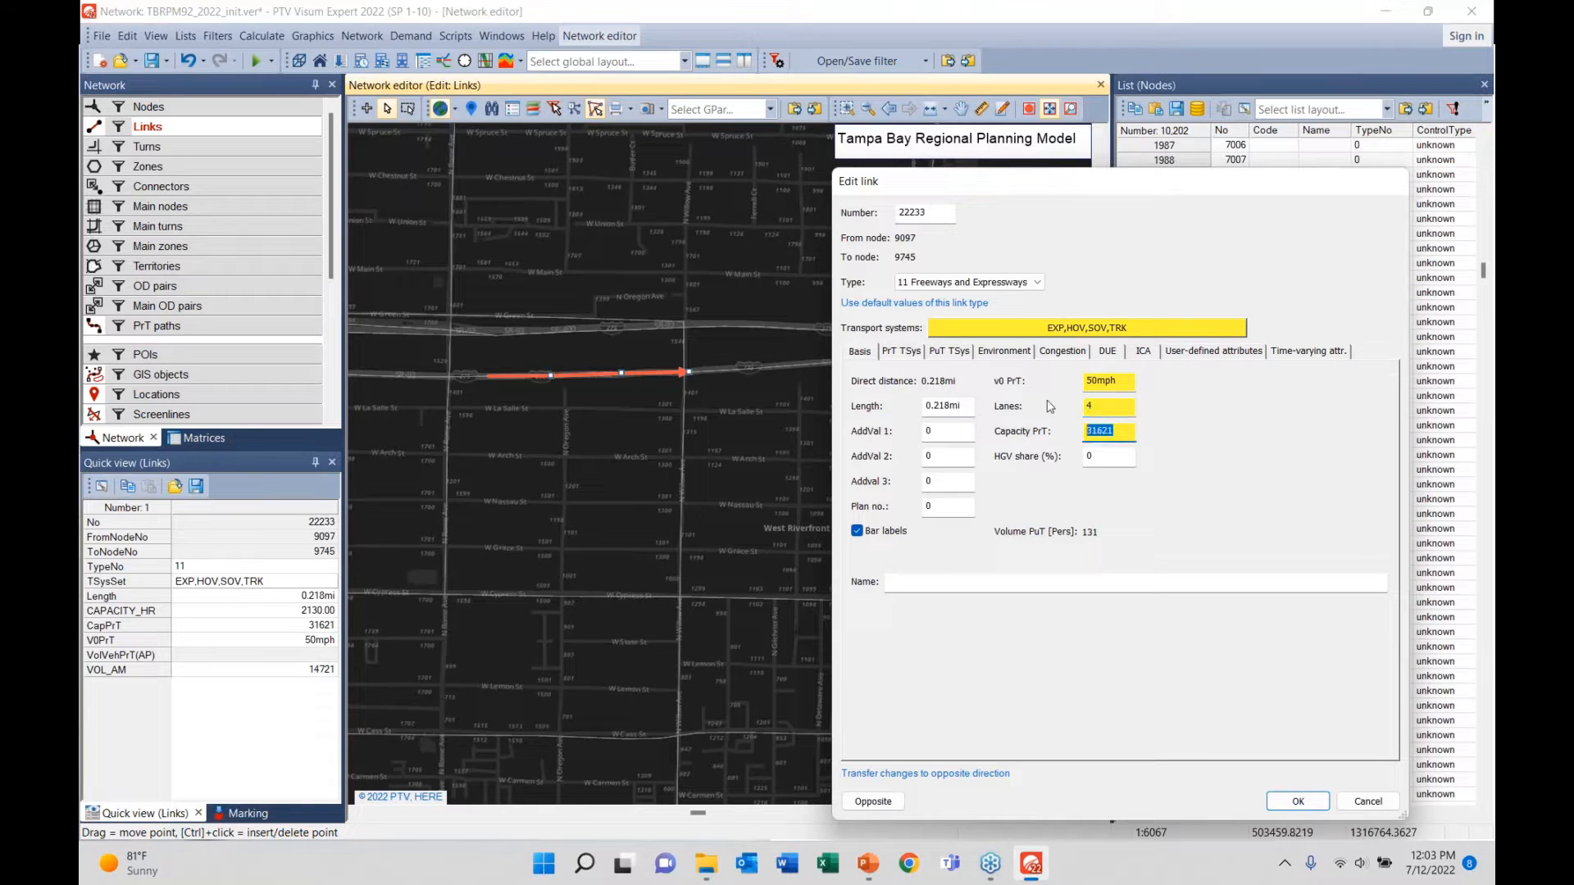
pyautogui.click(1192, 354)
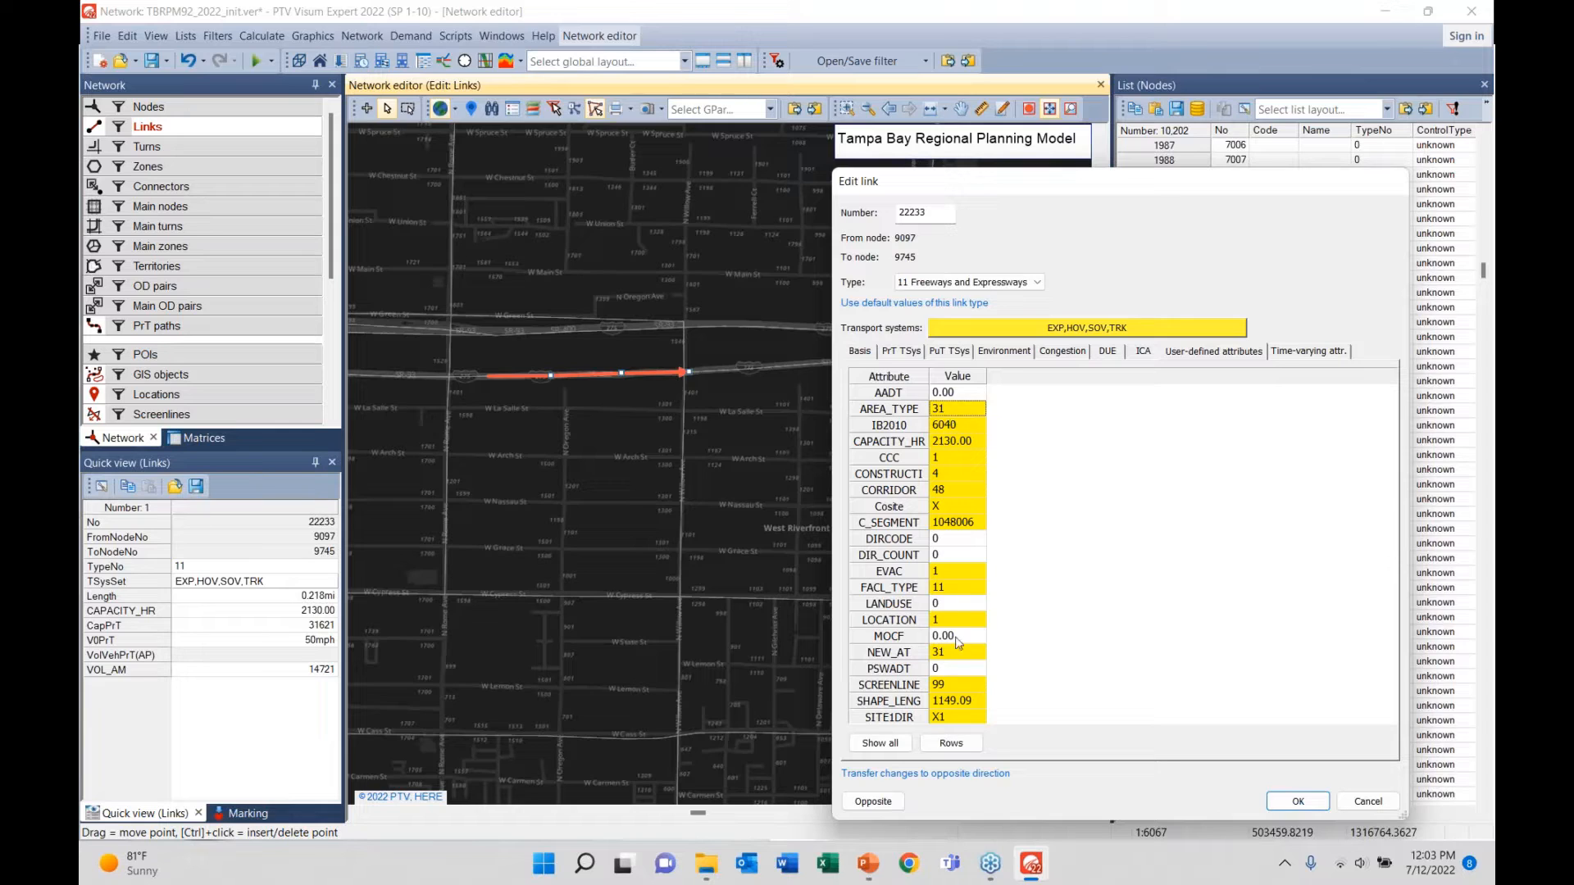
pyautogui.click(942, 589)
pyautogui.click(860, 352)
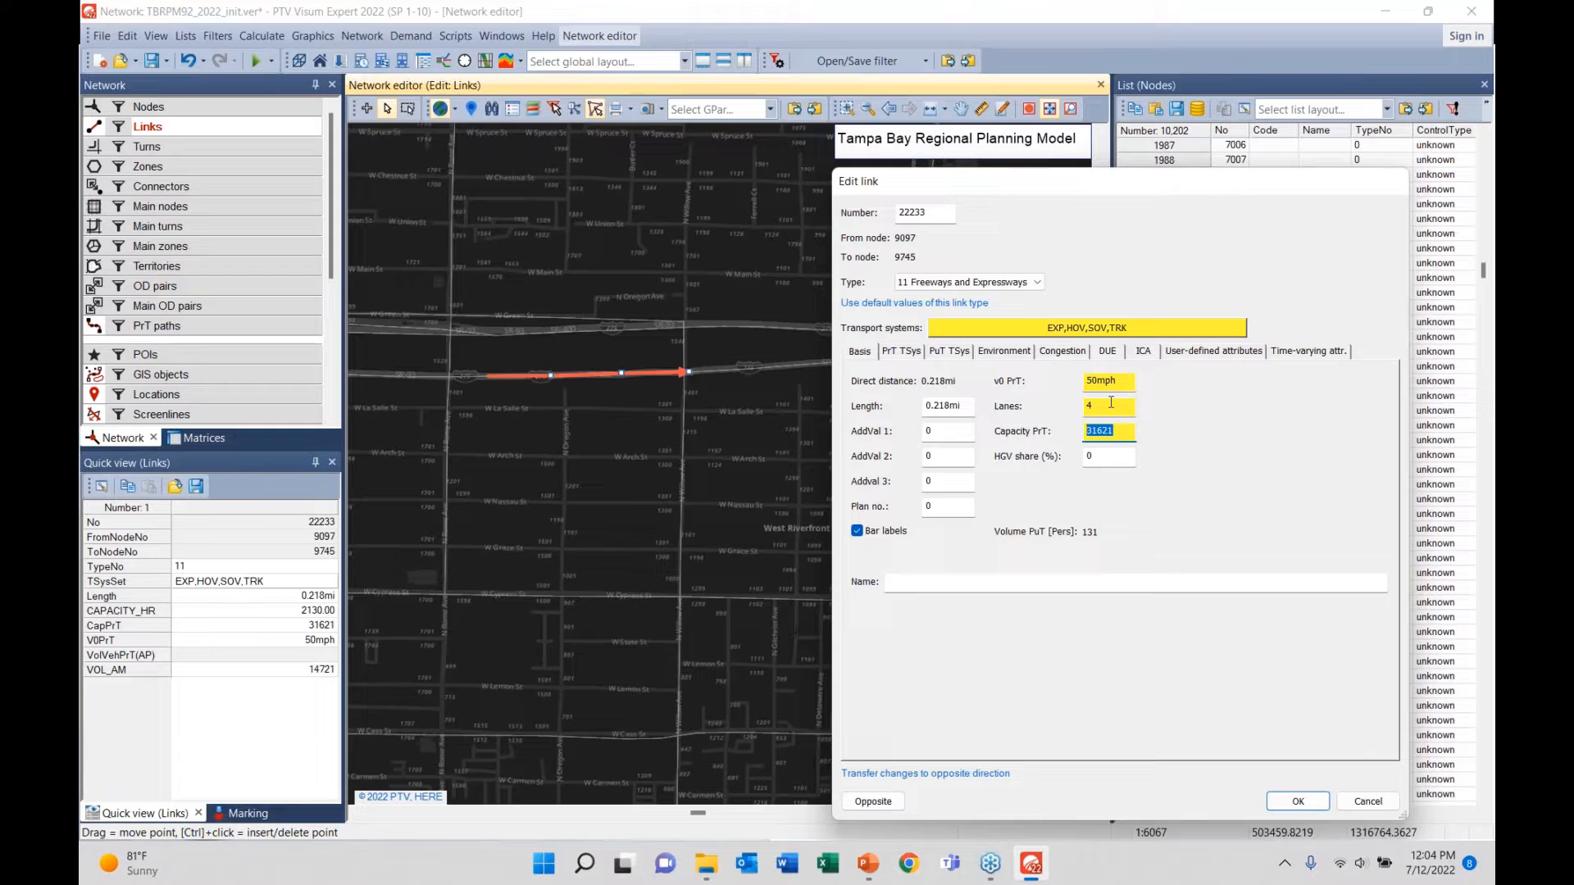
# - View link 22233's closed reverse direction, confirm with OK, and select neighbouring freeway link 14043
pyautogui.click(896, 807)
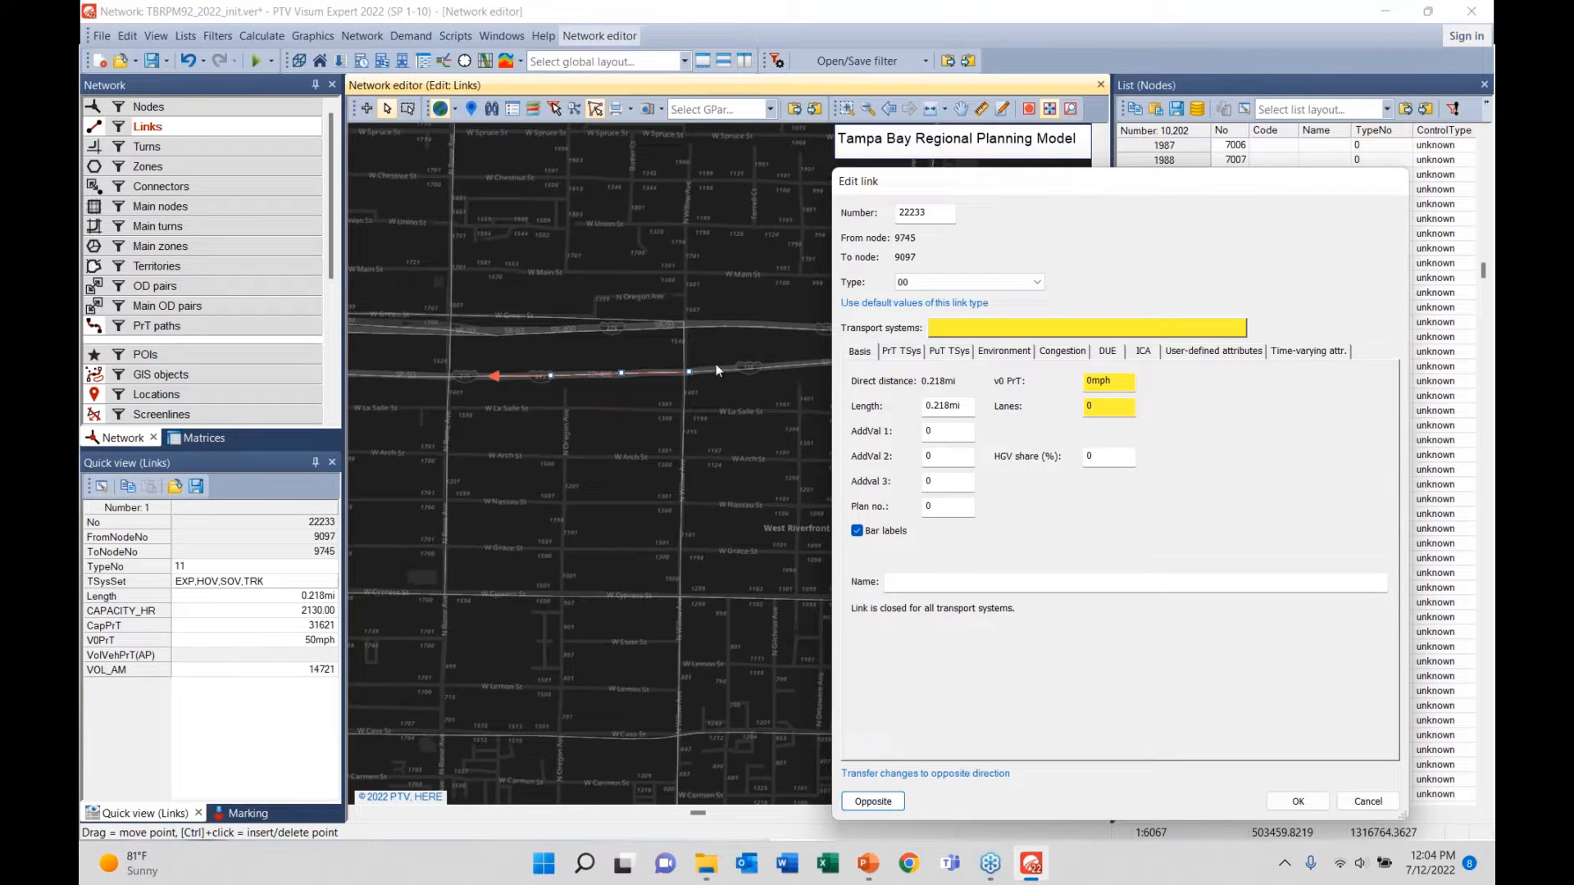
pyautogui.click(1293, 803)
pyautogui.click(730, 375)
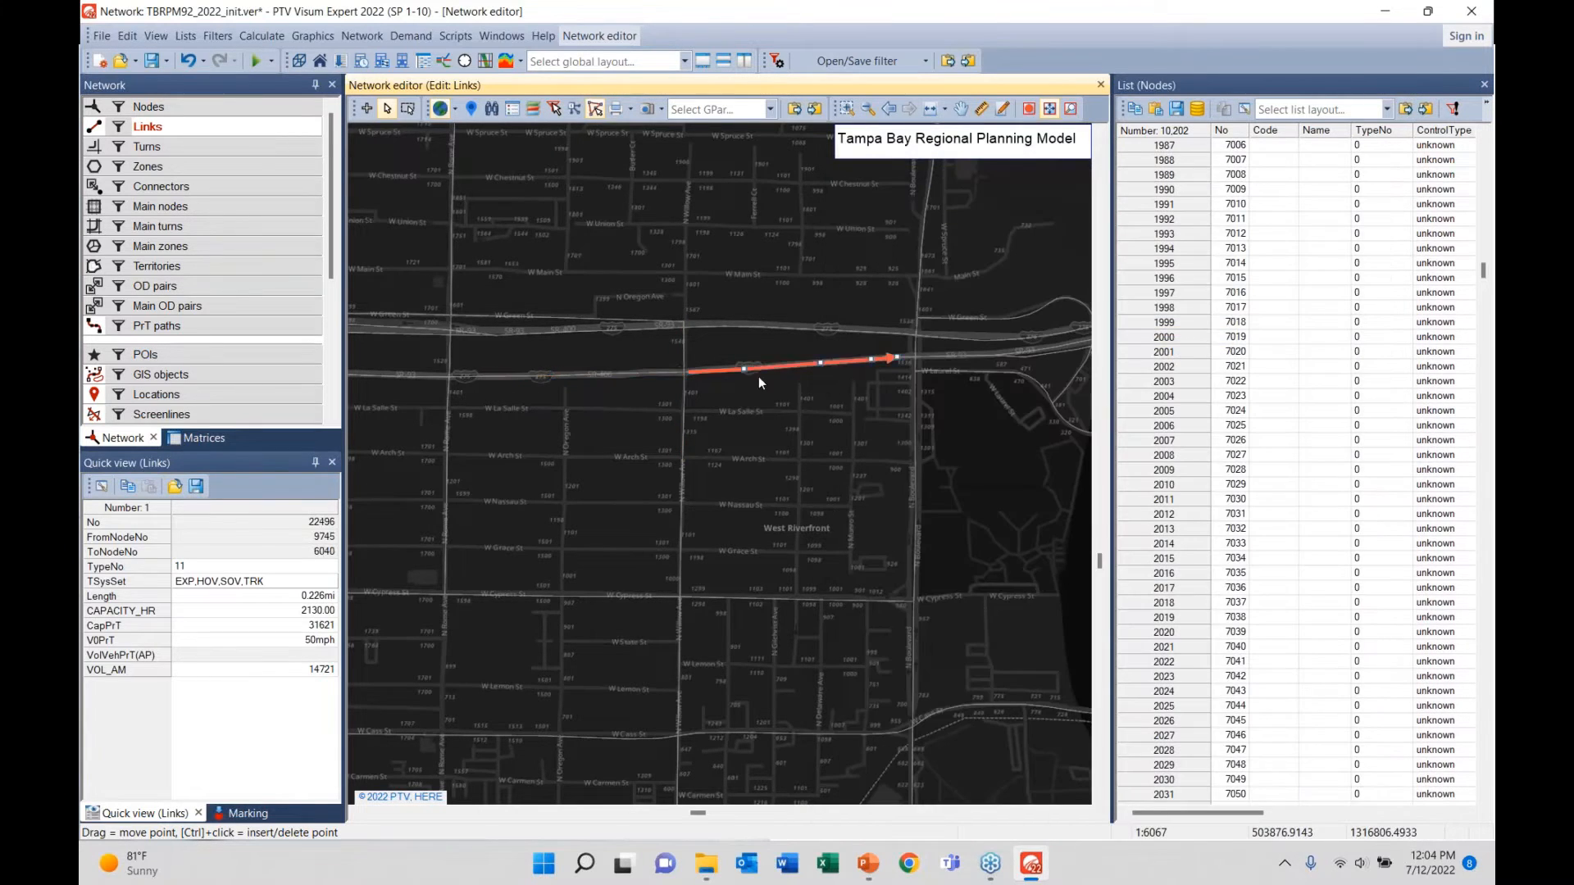
pyautogui.click(741, 325)
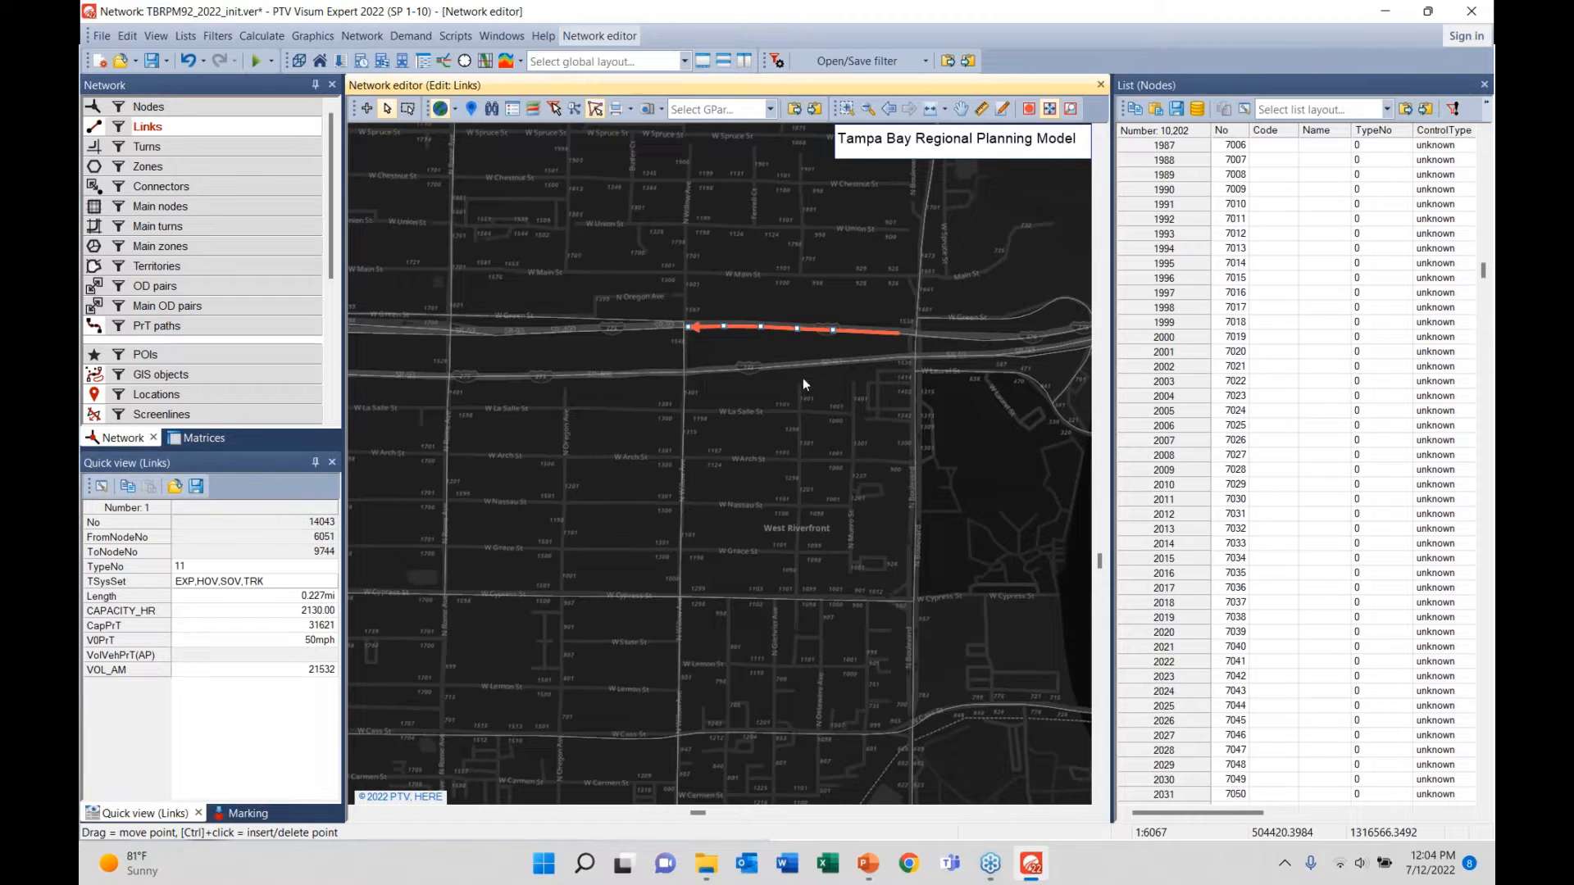
# - Check link 22496's lanes, type 00 and AREA_TYPE, close it unchanged, and select its opposite direction
pyautogui.doubleClick(742, 366)
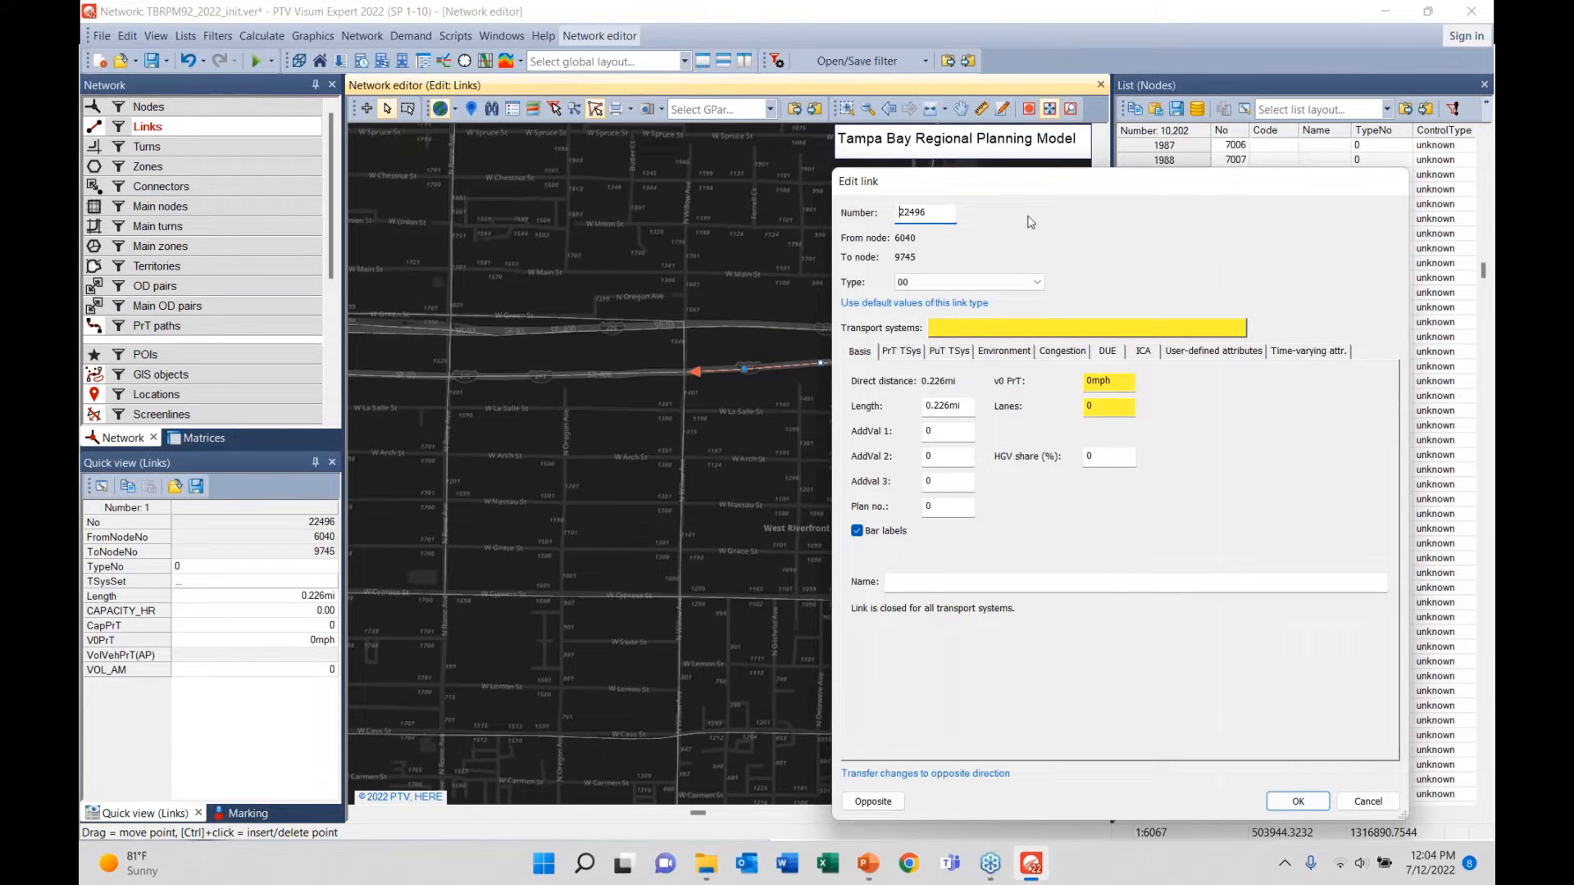
pyautogui.doubleClick(1088, 405)
pyautogui.click(906, 285)
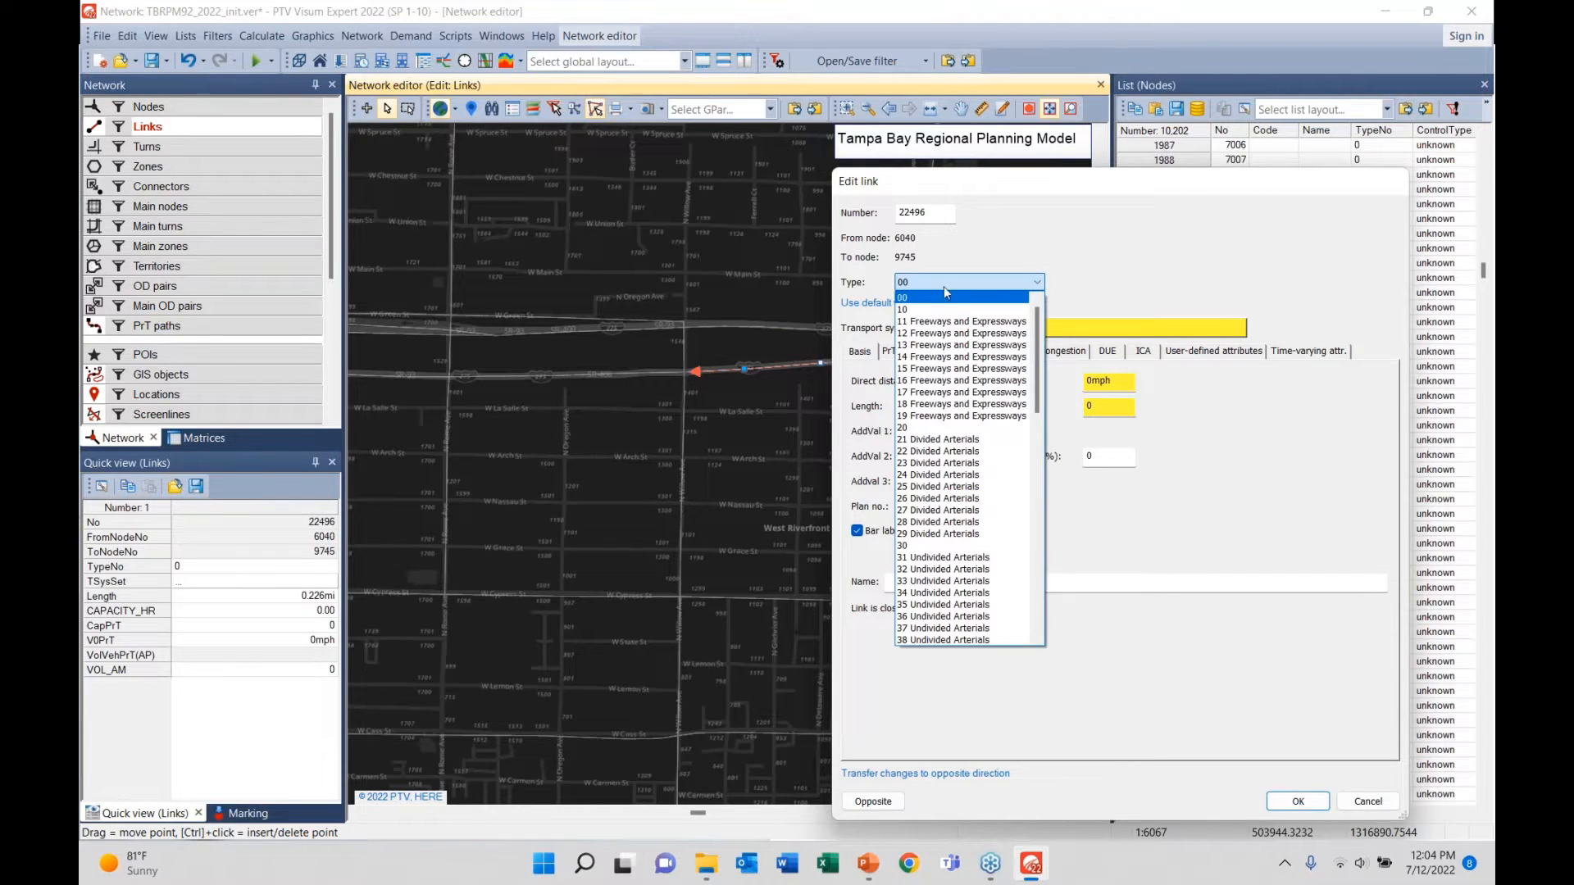
pyautogui.click(946, 293)
pyautogui.click(1192, 351)
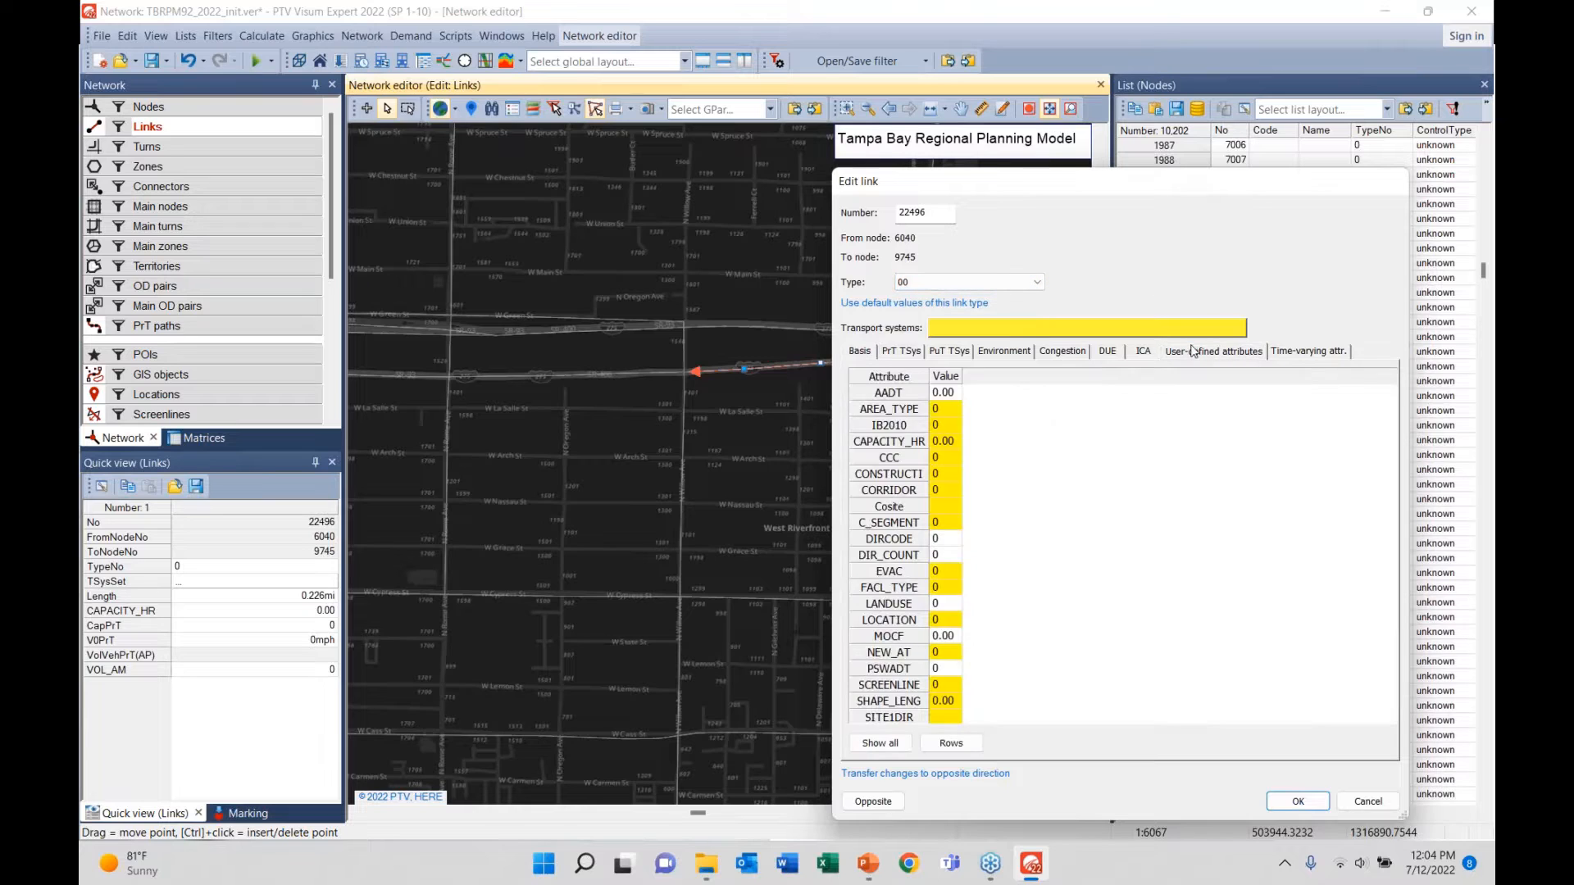
pyautogui.click(938, 411)
pyautogui.click(861, 352)
pyautogui.click(1106, 413)
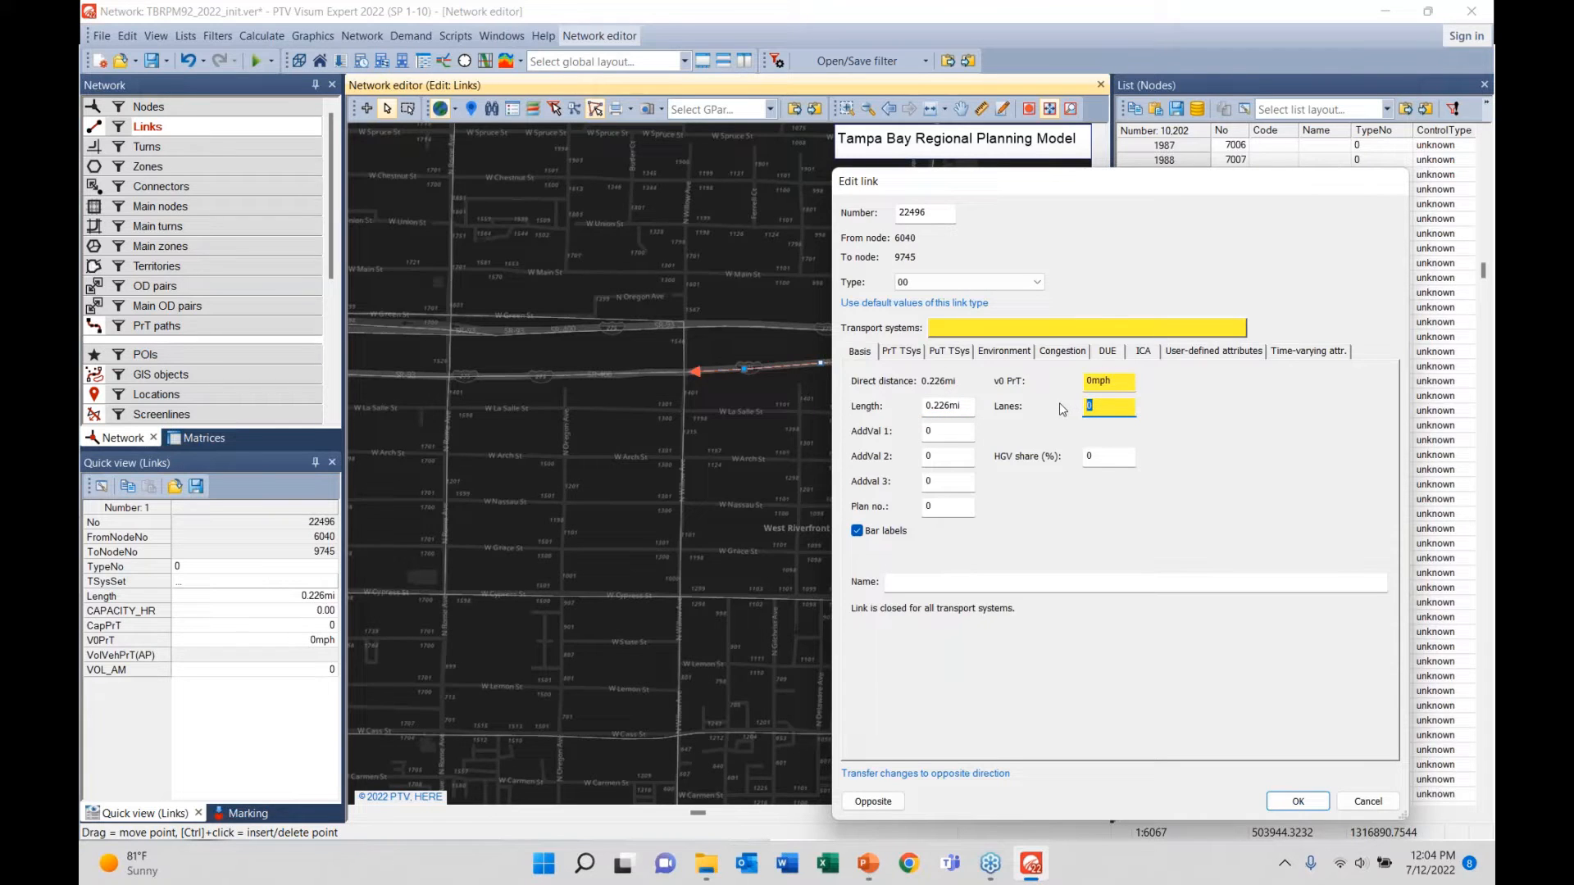
pyautogui.click(1364, 802)
pyautogui.click(740, 384)
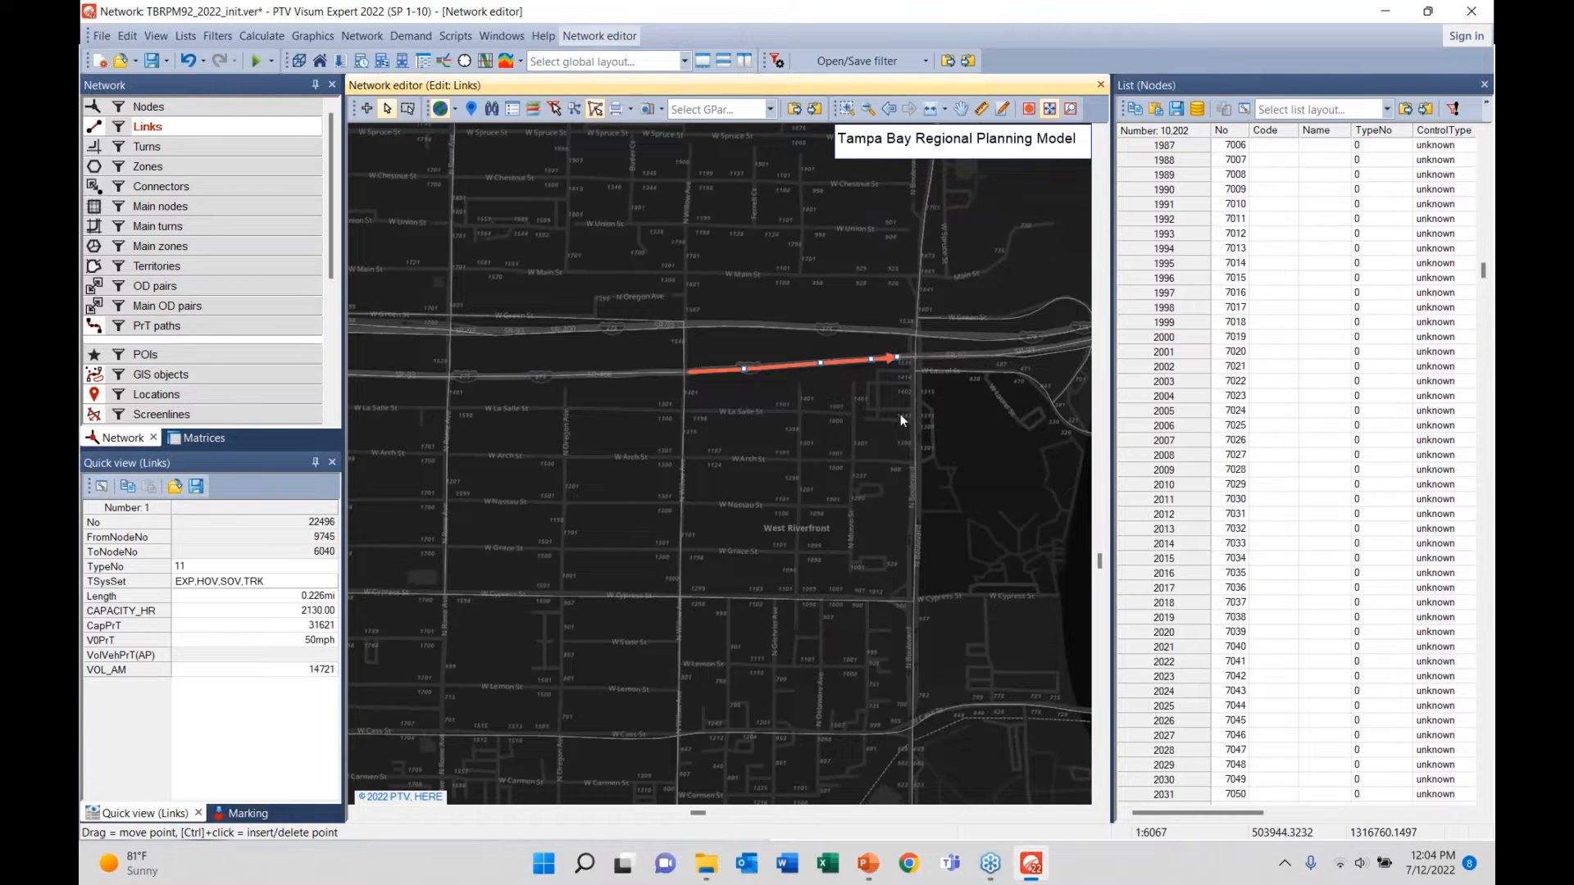
# - Centre the interchange loop ramp and inspect ramp 14178 and W Laurel St link 14022 both directions
pyautogui.moveTo(808, 409); pyautogui.dragTo(523, 419)
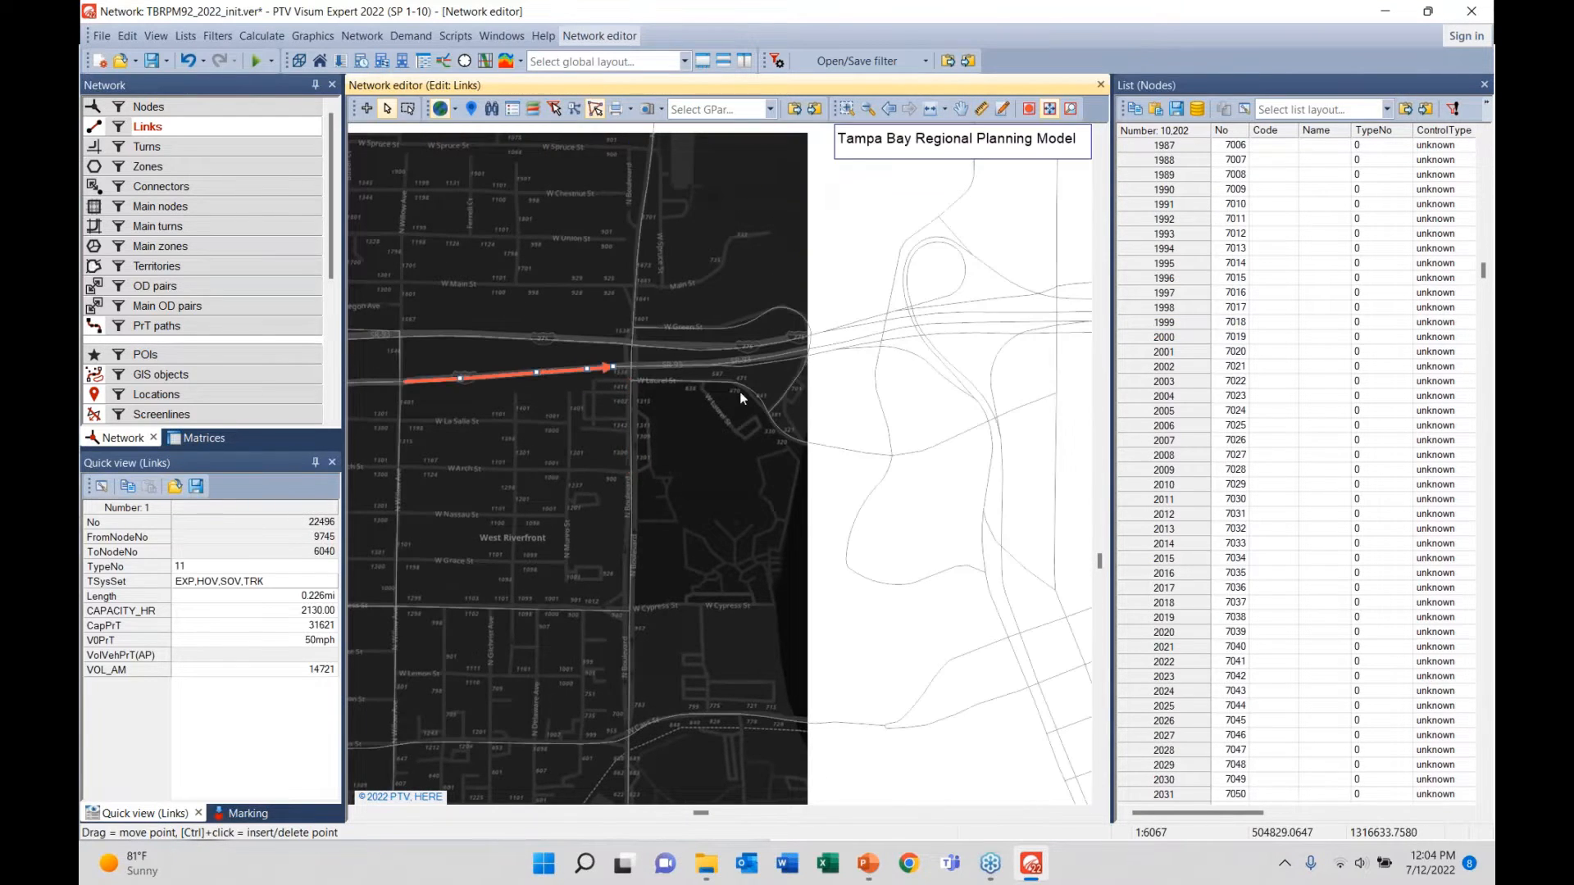
pyautogui.scroll(3, 907, 346)
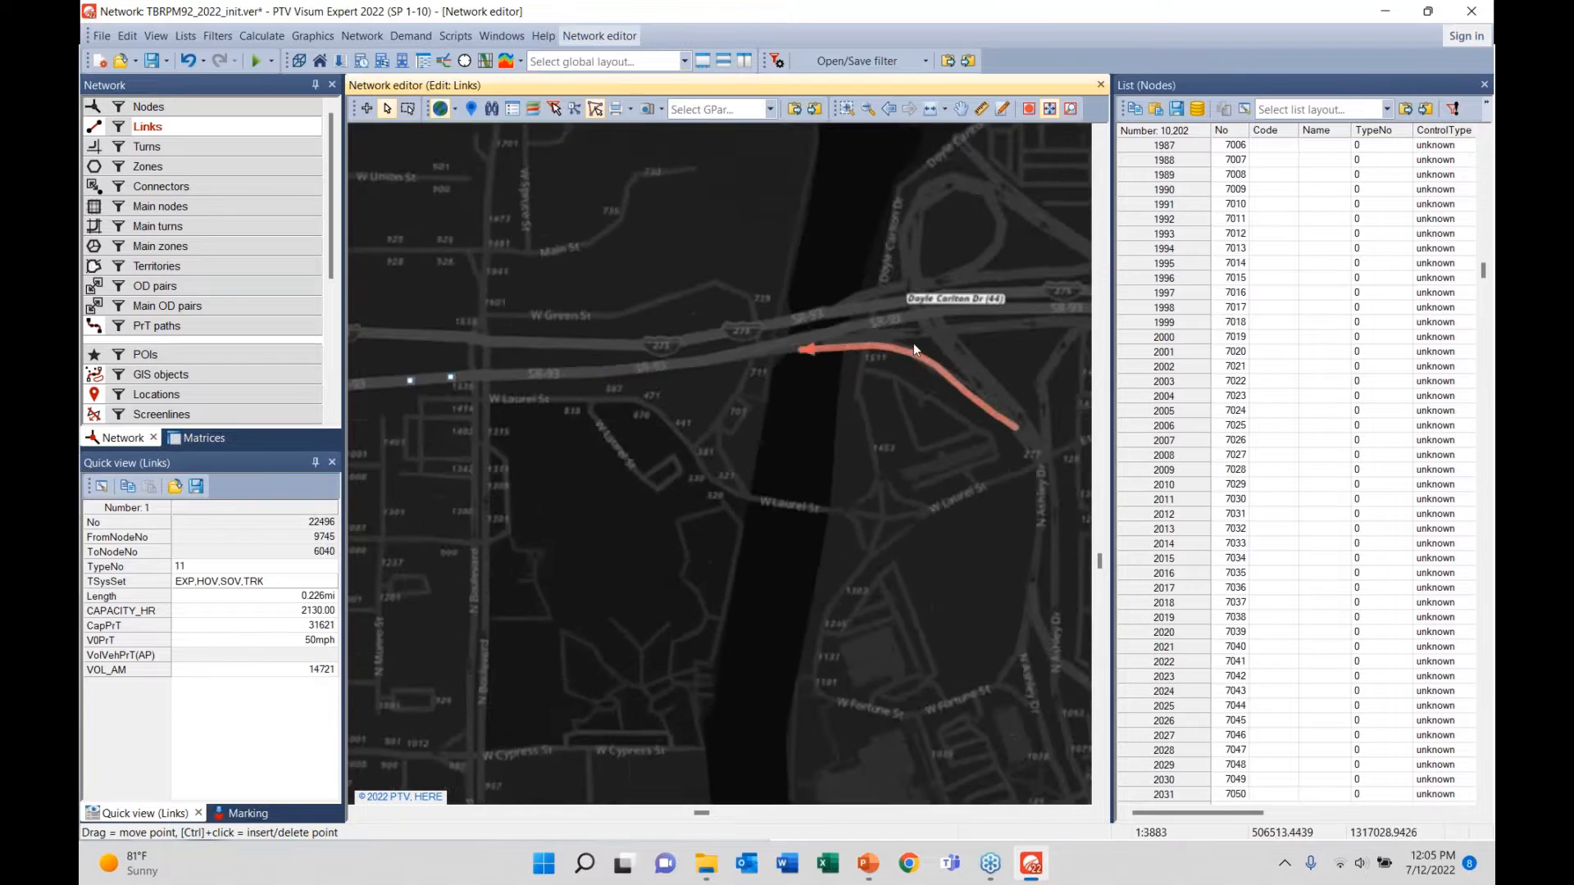
pyautogui.moveTo(969, 369); pyautogui.dragTo(723, 472)
pyautogui.scroll(1, 722, 472)
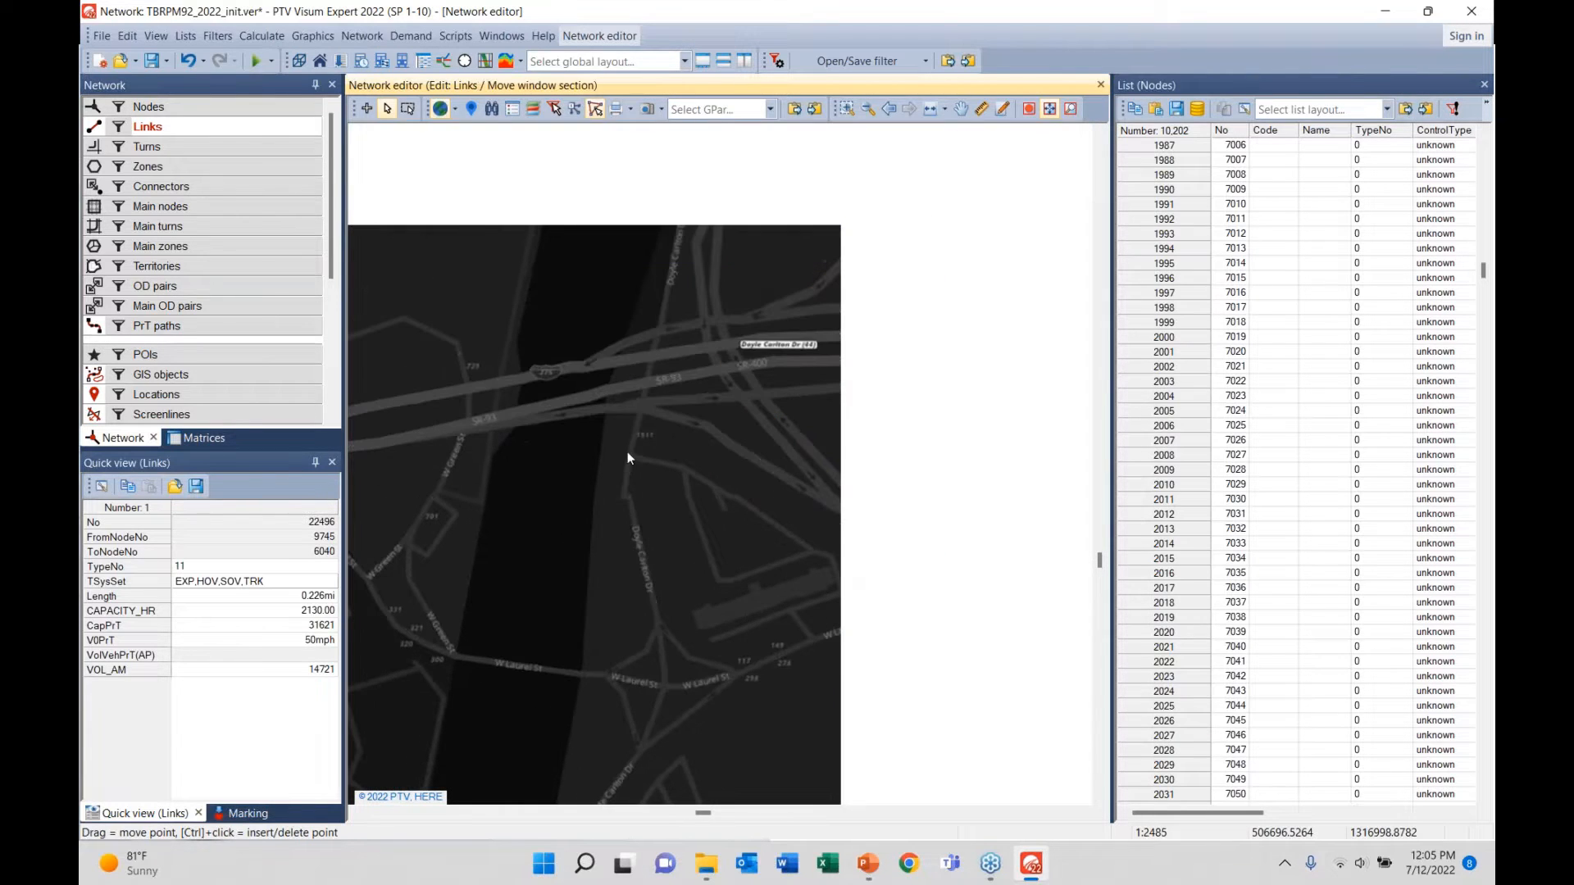
pyautogui.click(596, 430)
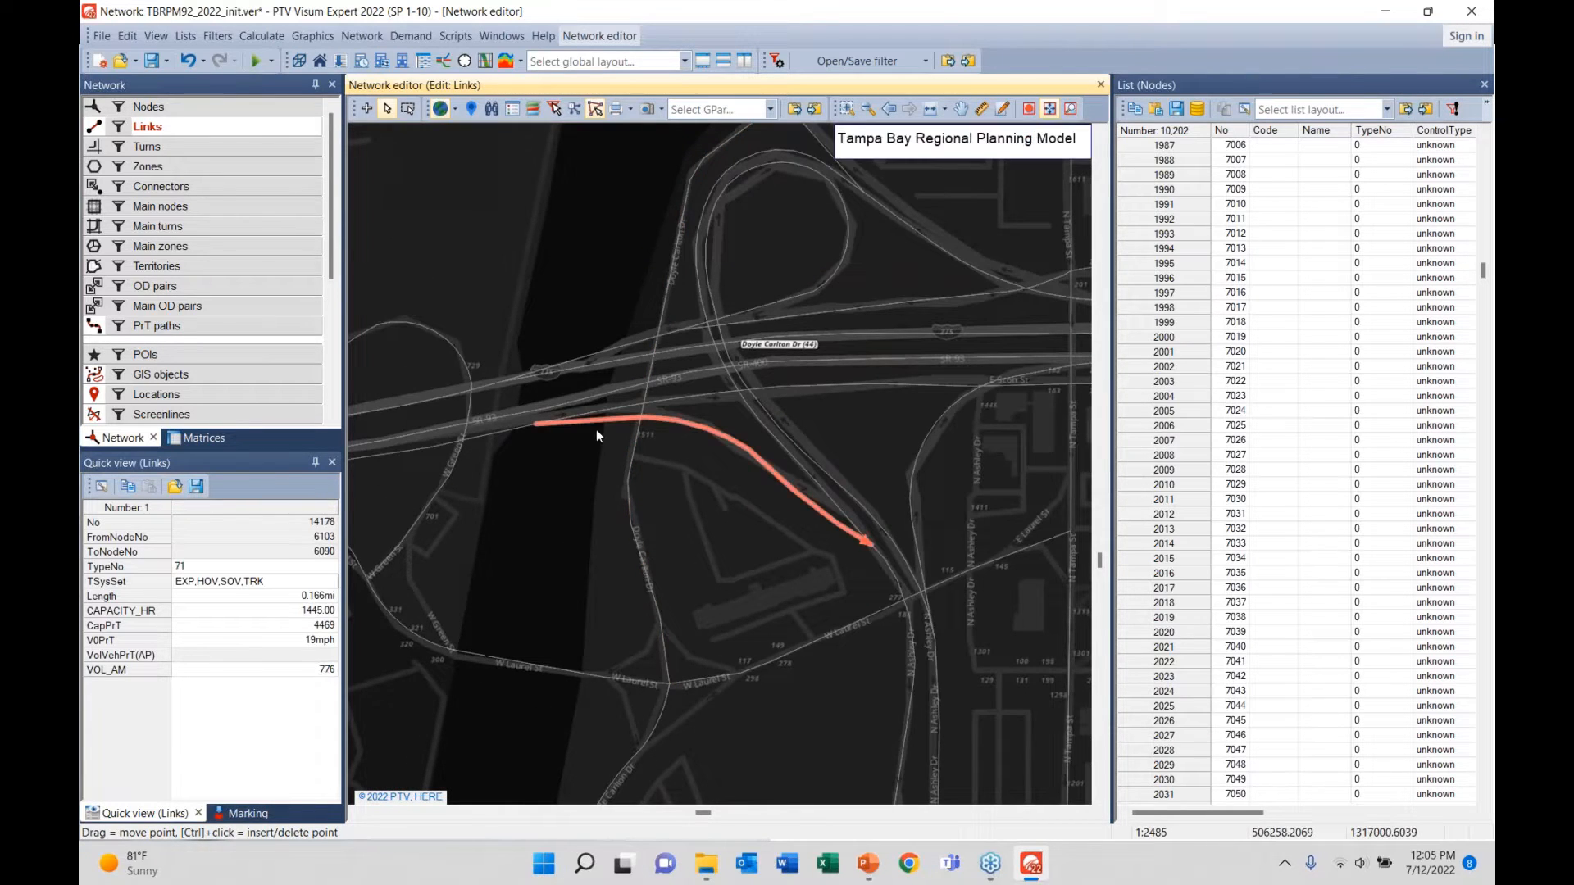
pyautogui.click(598, 424)
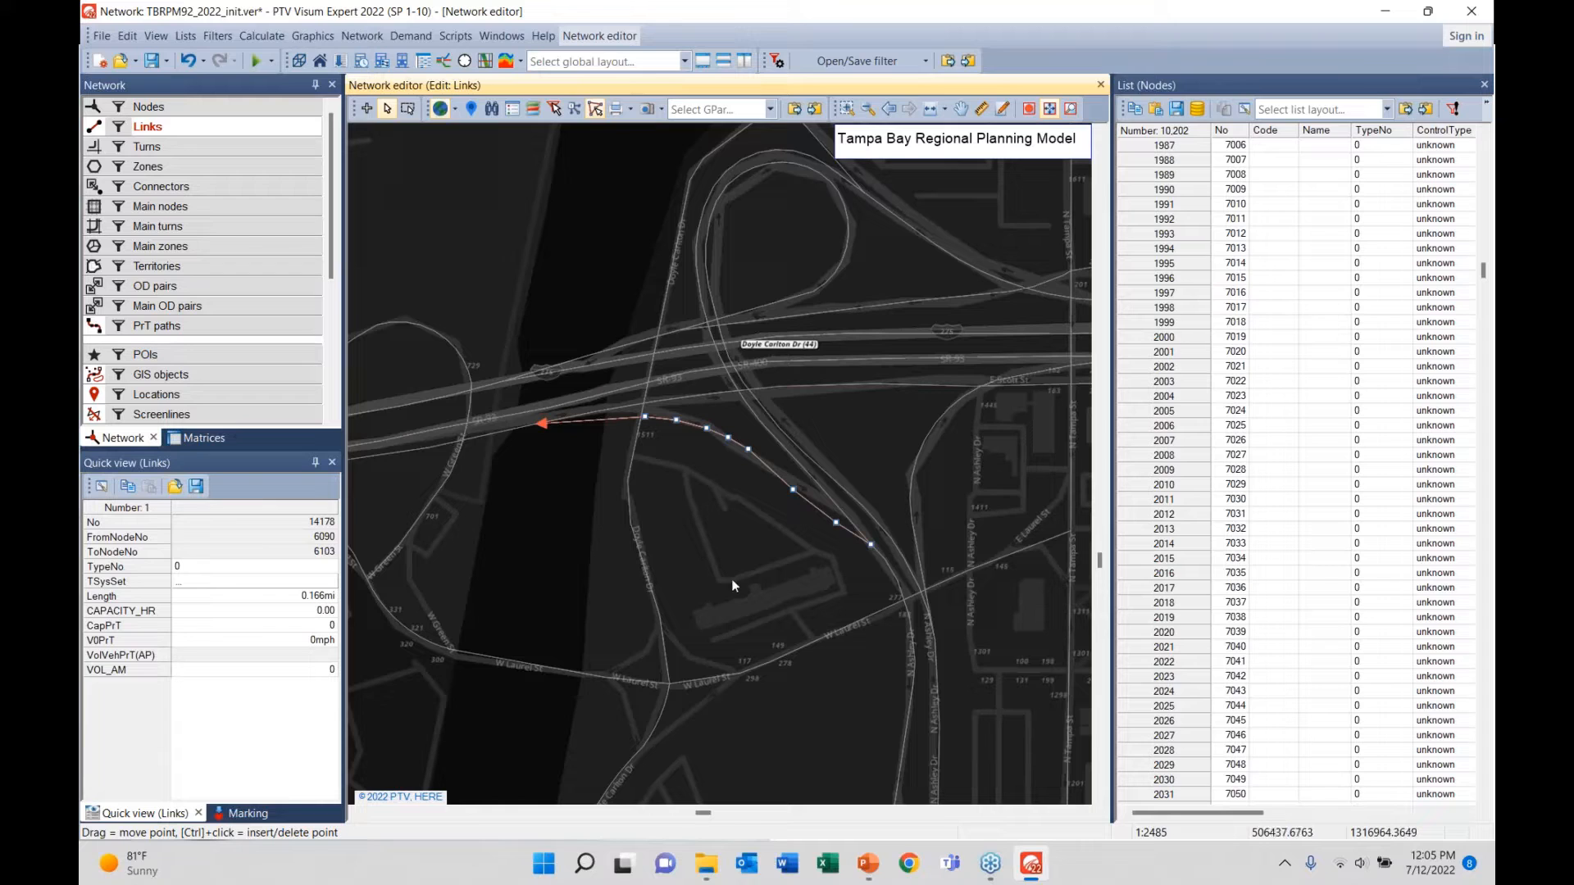
pyautogui.click(742, 661)
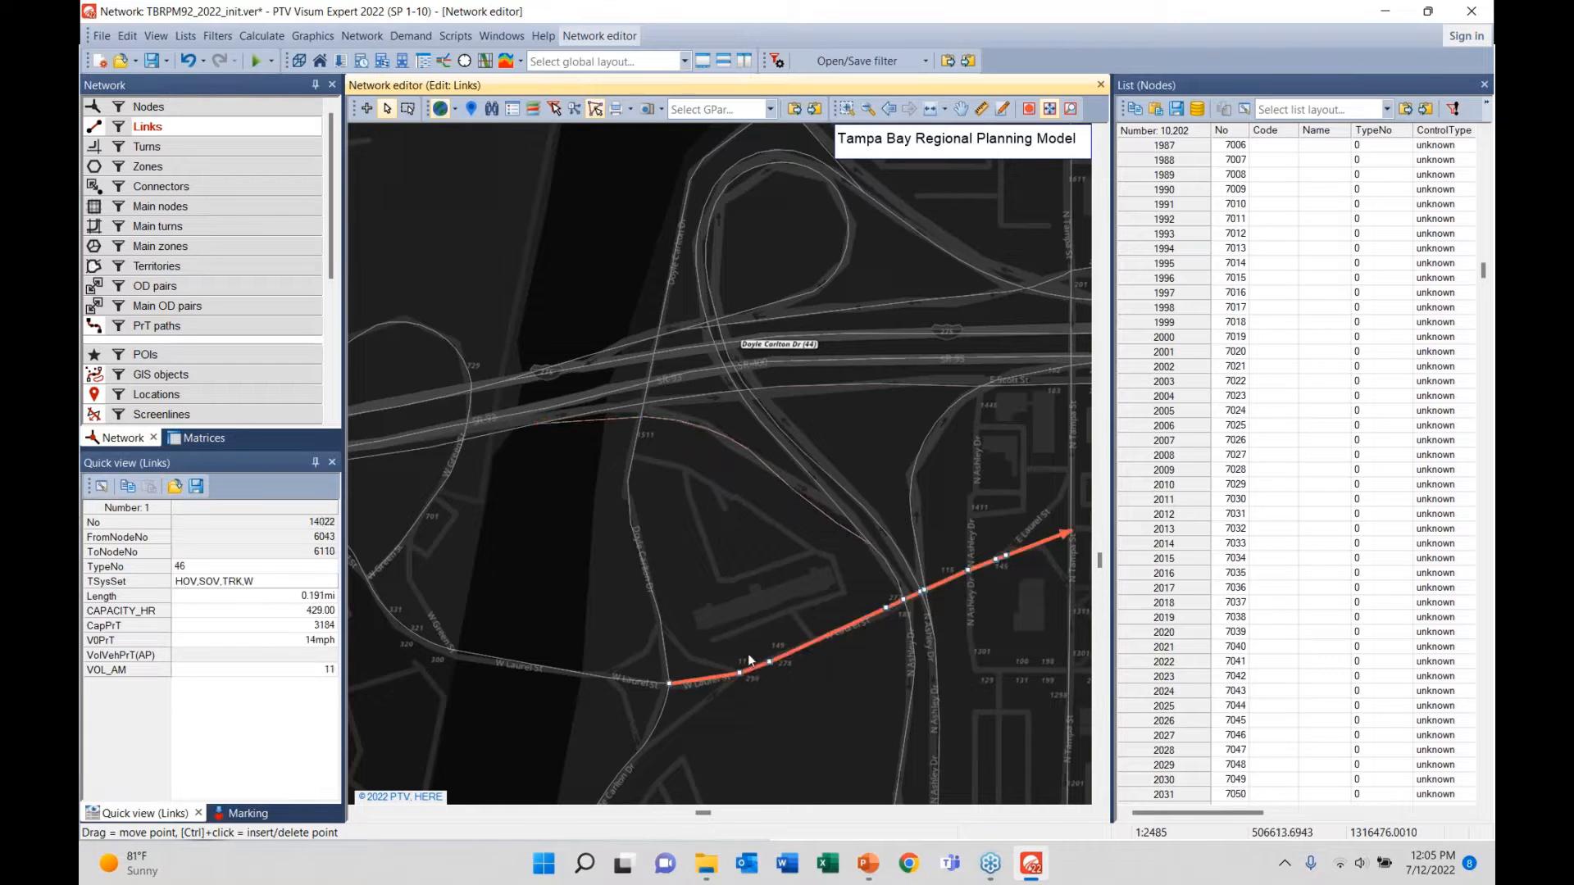
pyautogui.click(818, 617)
pyautogui.click(707, 442)
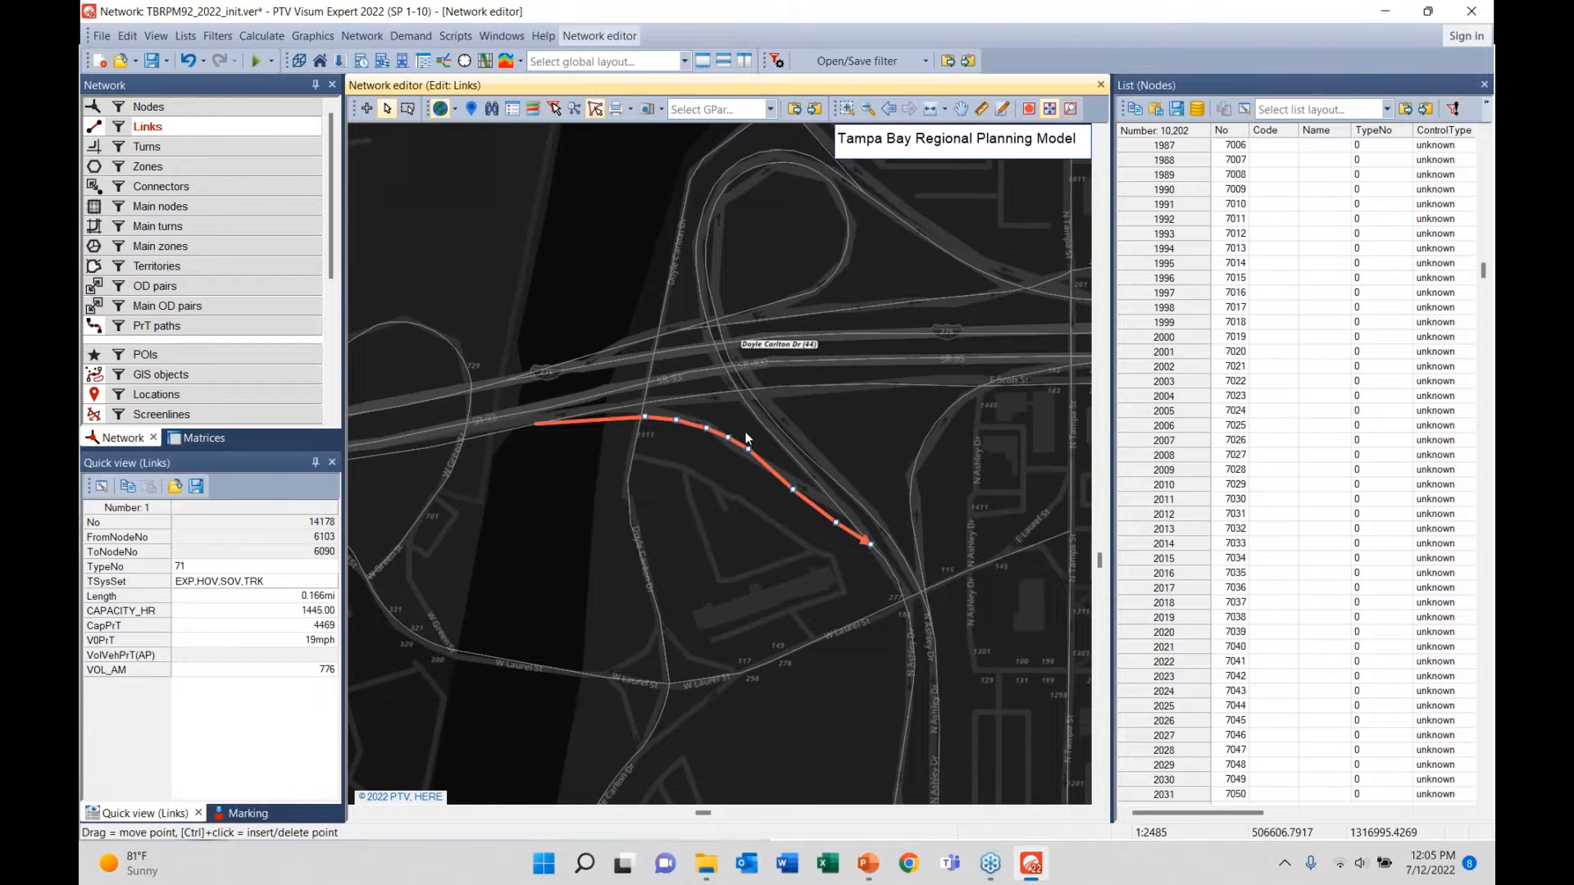
pyautogui.click(745, 431)
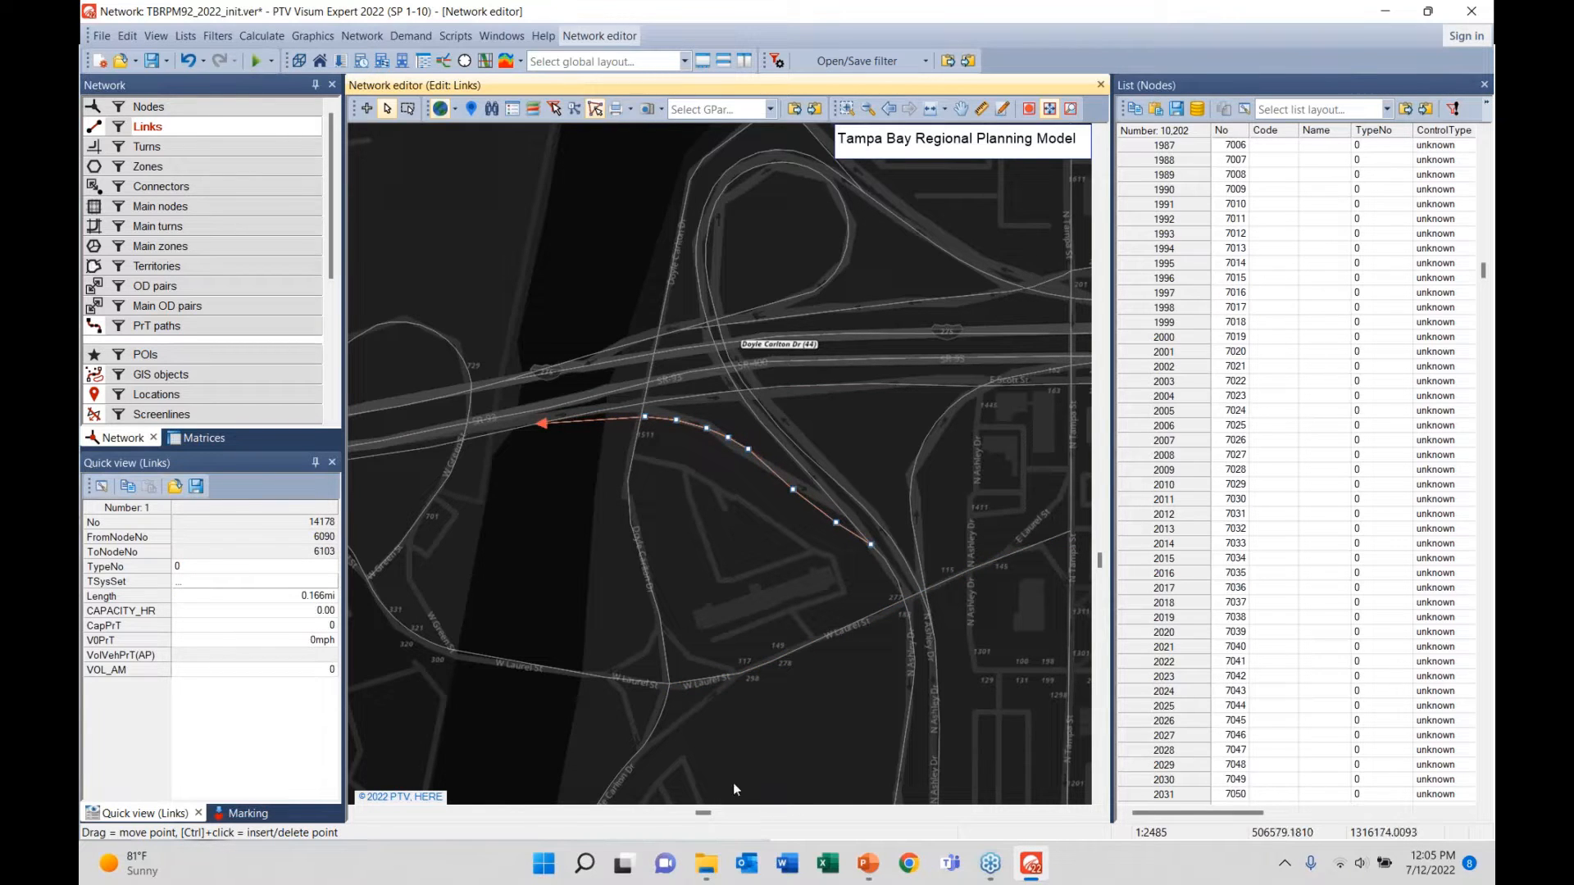
# - Inspect ramp link 22308, deselect it, pan south of the interchange, and switch to editing nodes
pyautogui.click(808, 441)
pyautogui.click(872, 444)
pyautogui.click(852, 244)
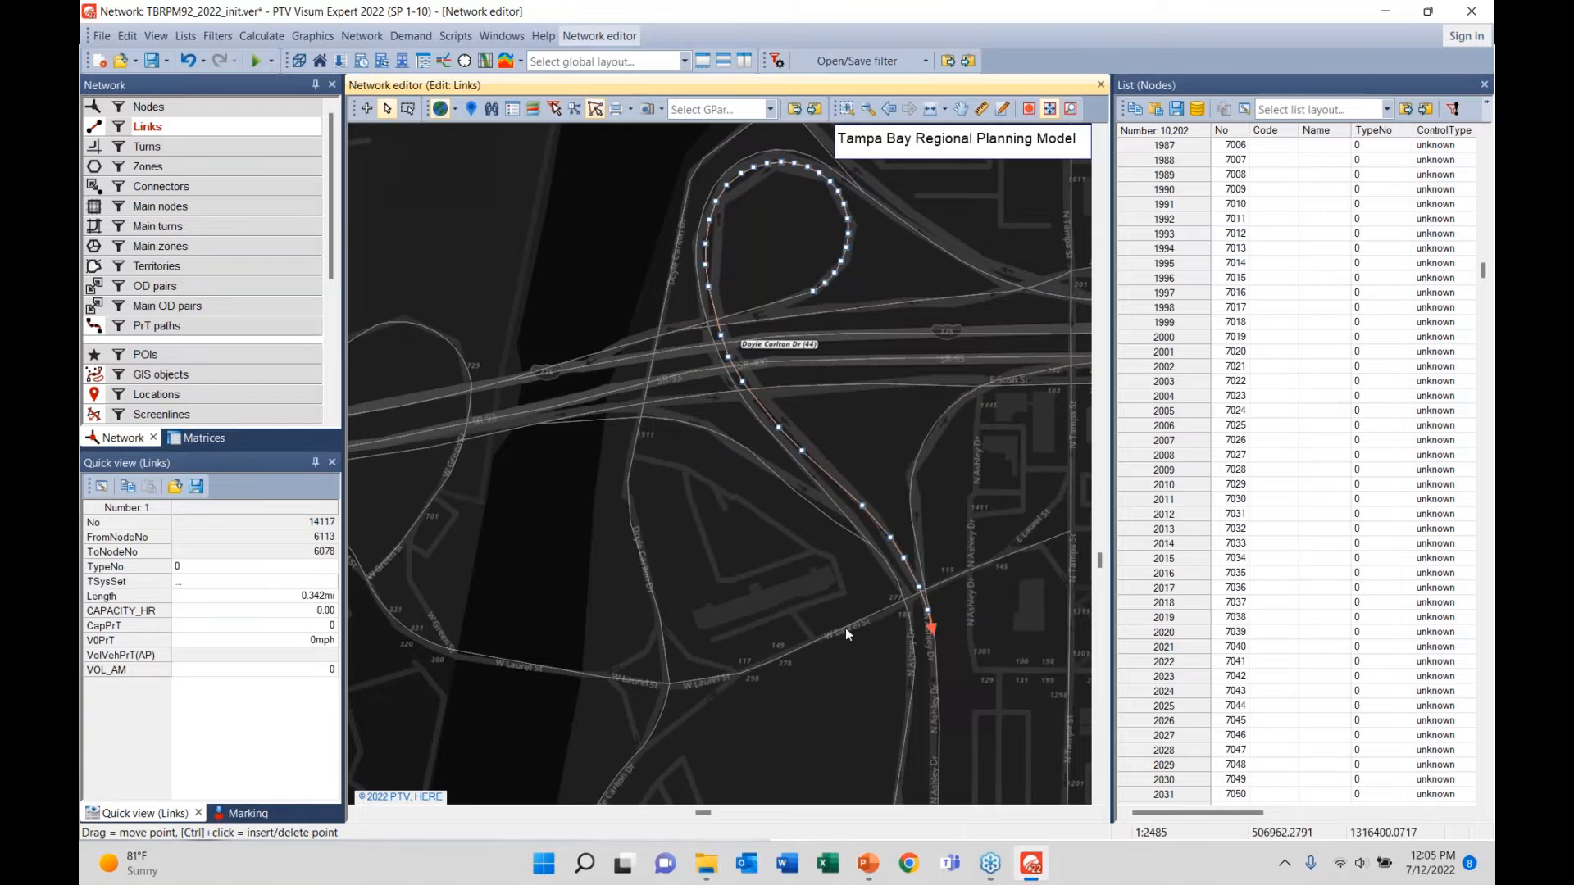
pyautogui.click(716, 520)
pyautogui.click(779, 449)
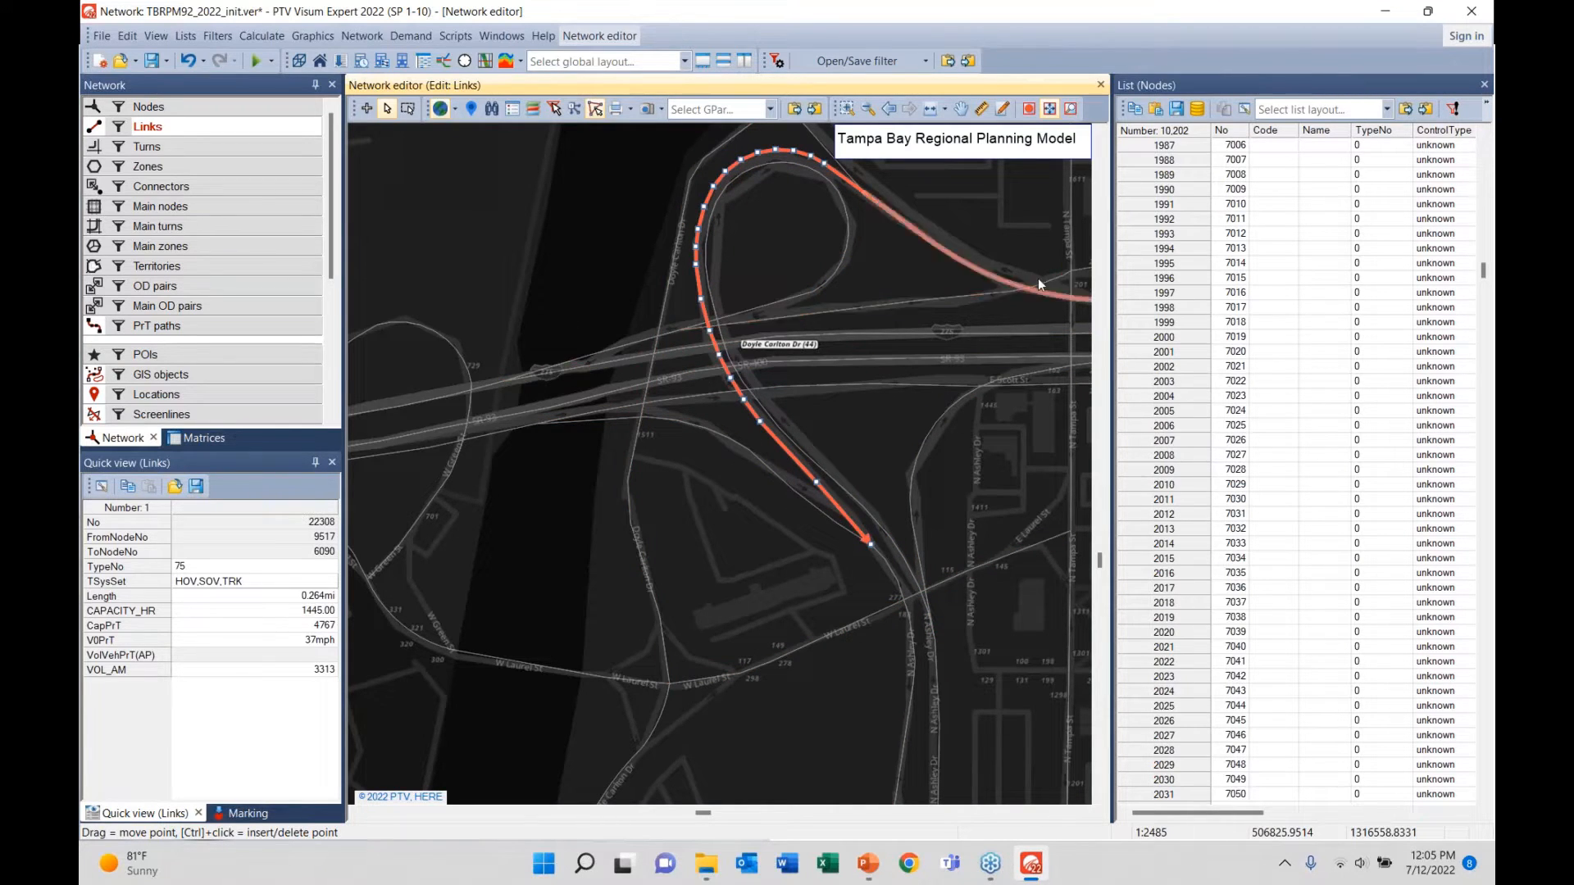
pyautogui.click(769, 605)
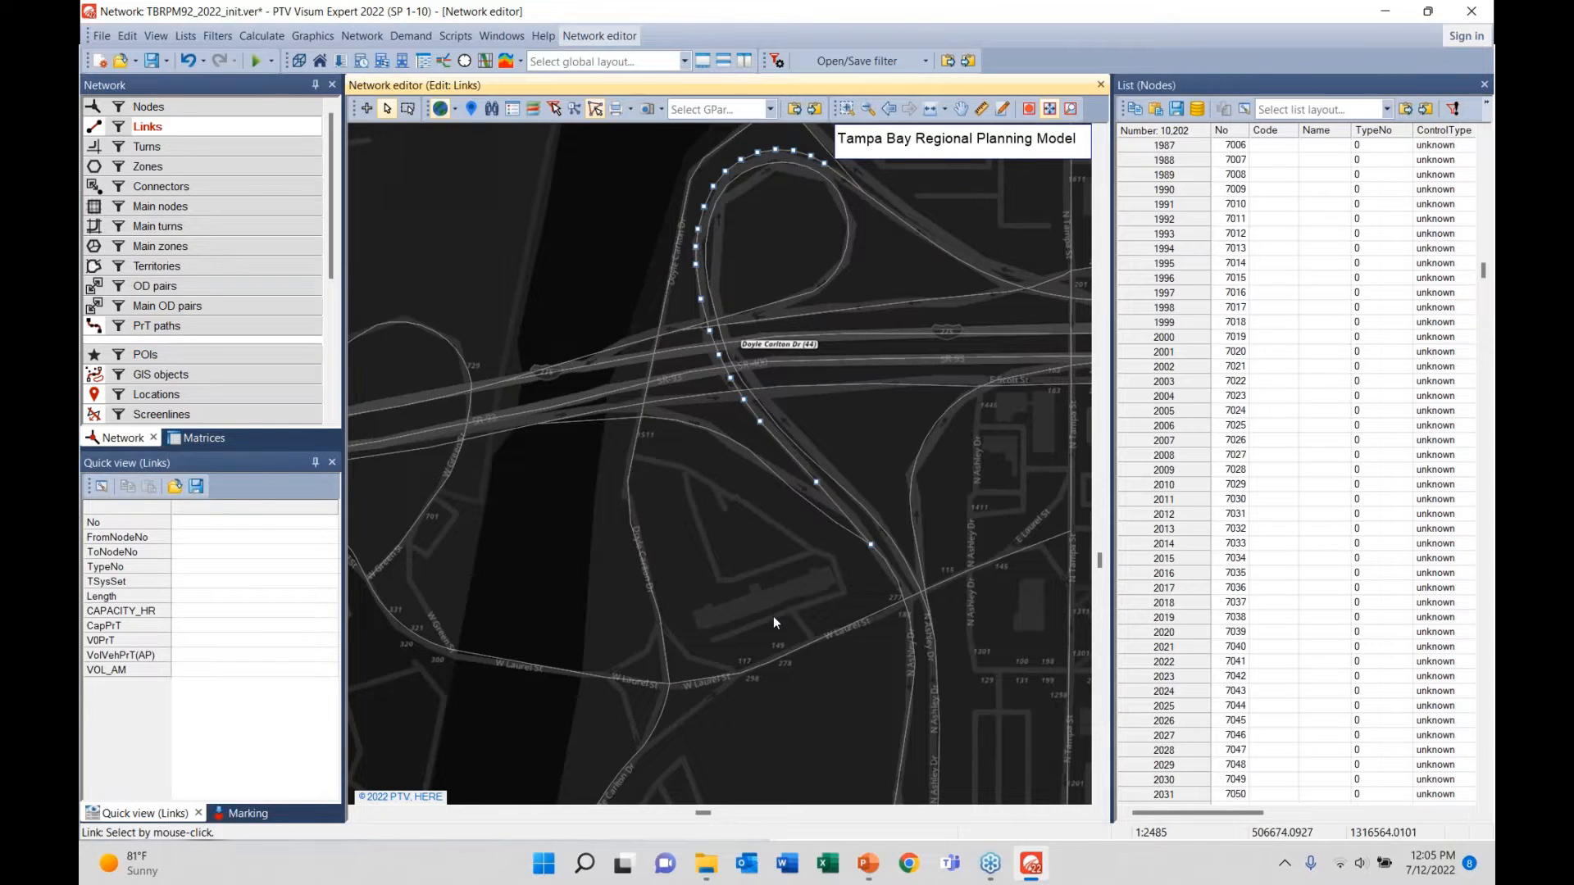
pyautogui.scroll(-1, 774, 616)
pyautogui.moveTo(873, 701); pyautogui.dragTo(810, 500)
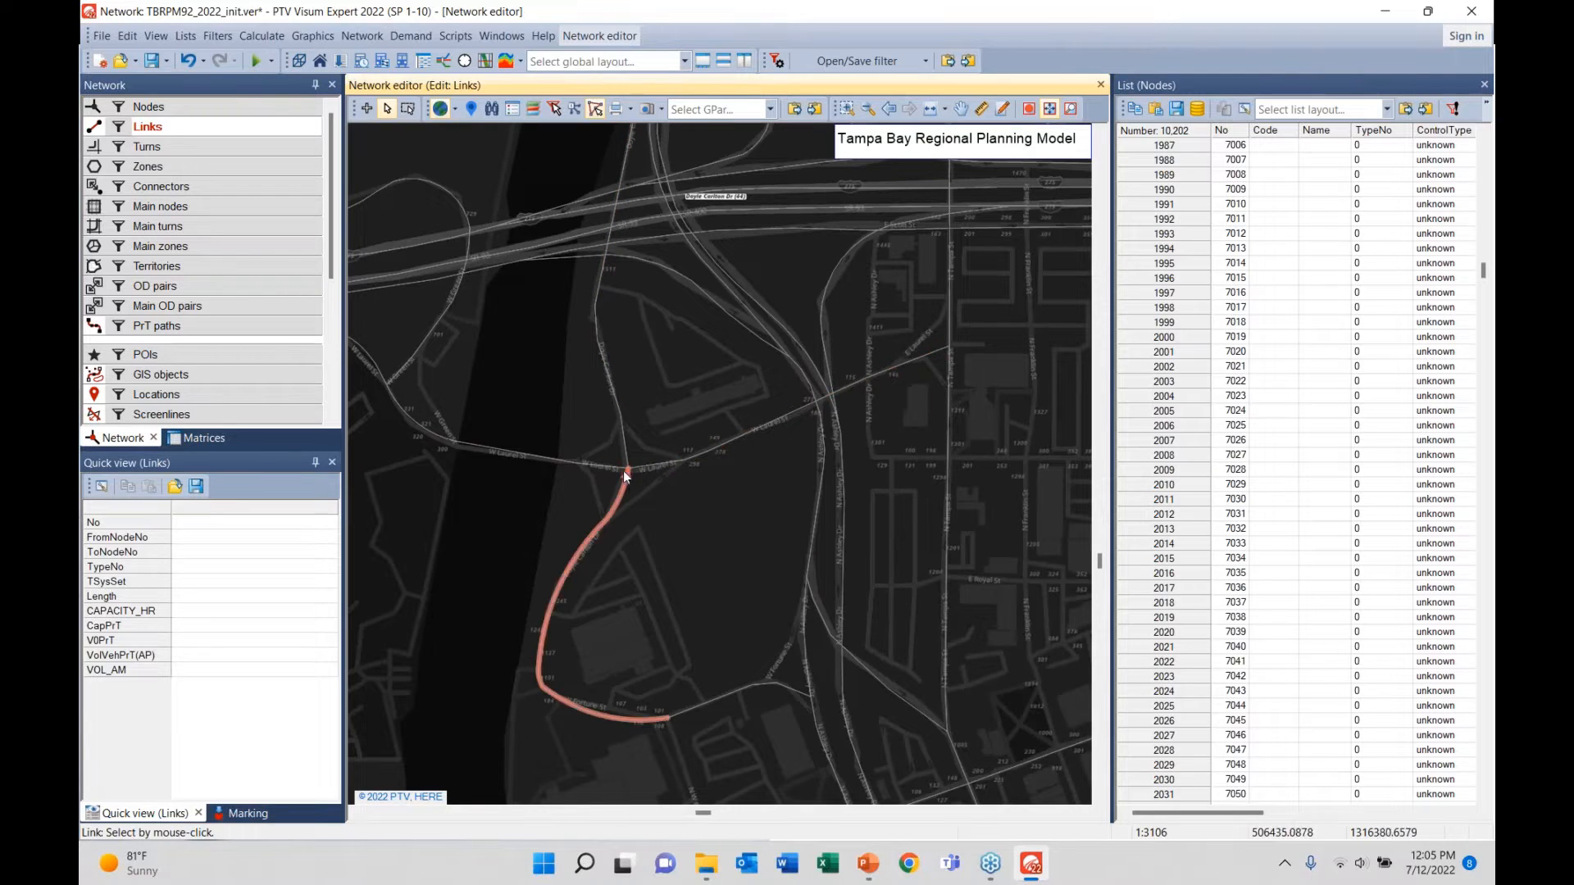
pyautogui.click(238, 111)
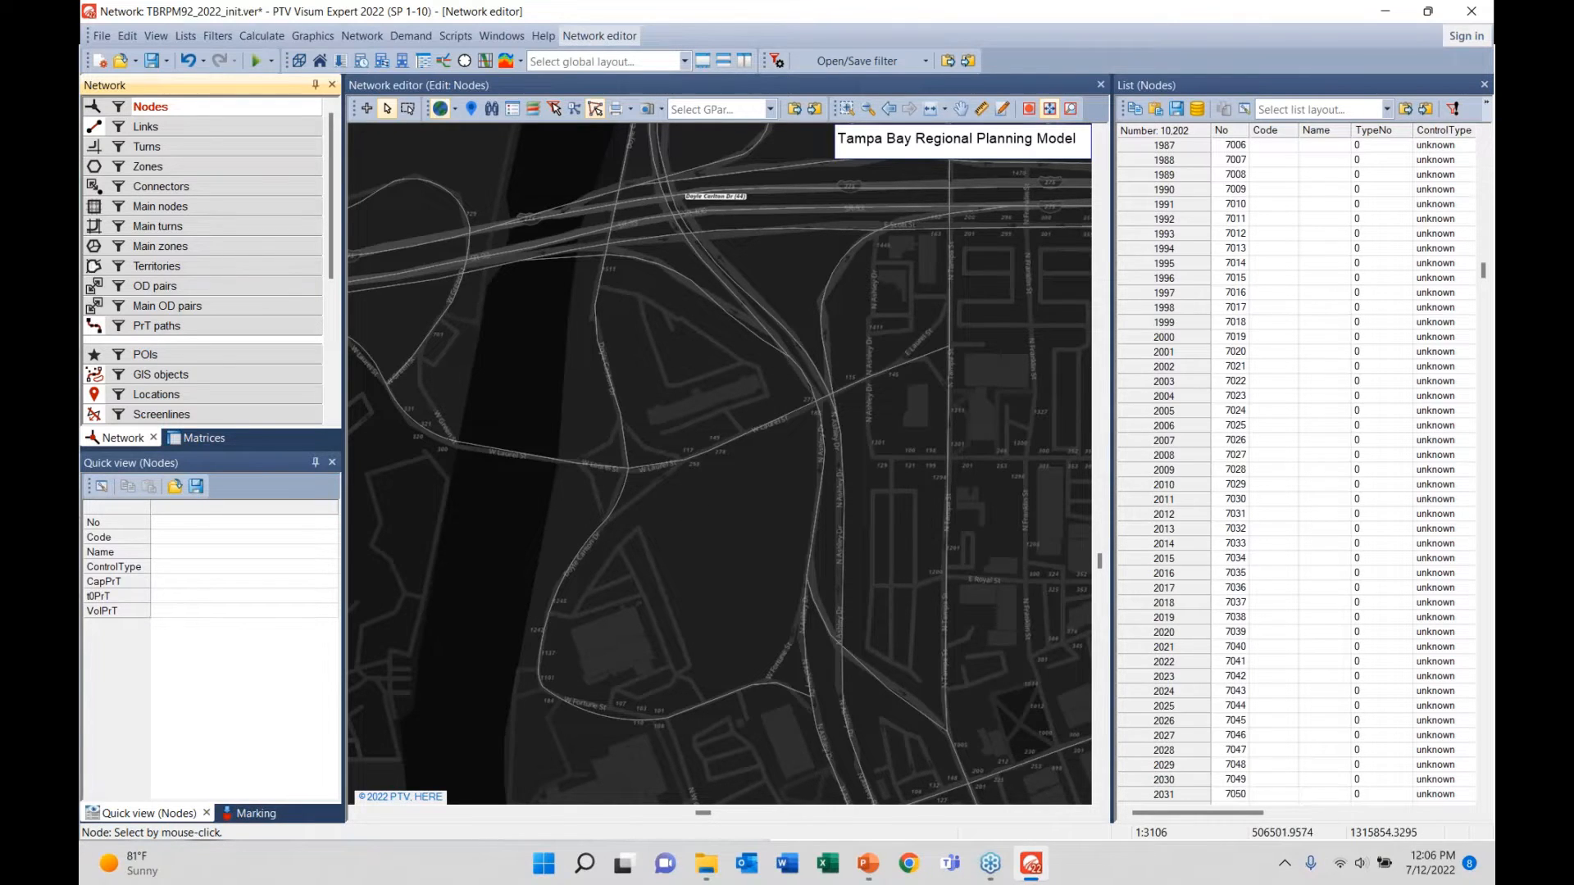
# - Pan and zoom to downtown Tampa by the river and switch back to editing links
pyautogui.moveTo(652, 656); pyautogui.dragTo(493, 434)
pyautogui.scroll(-4, 681, 651)
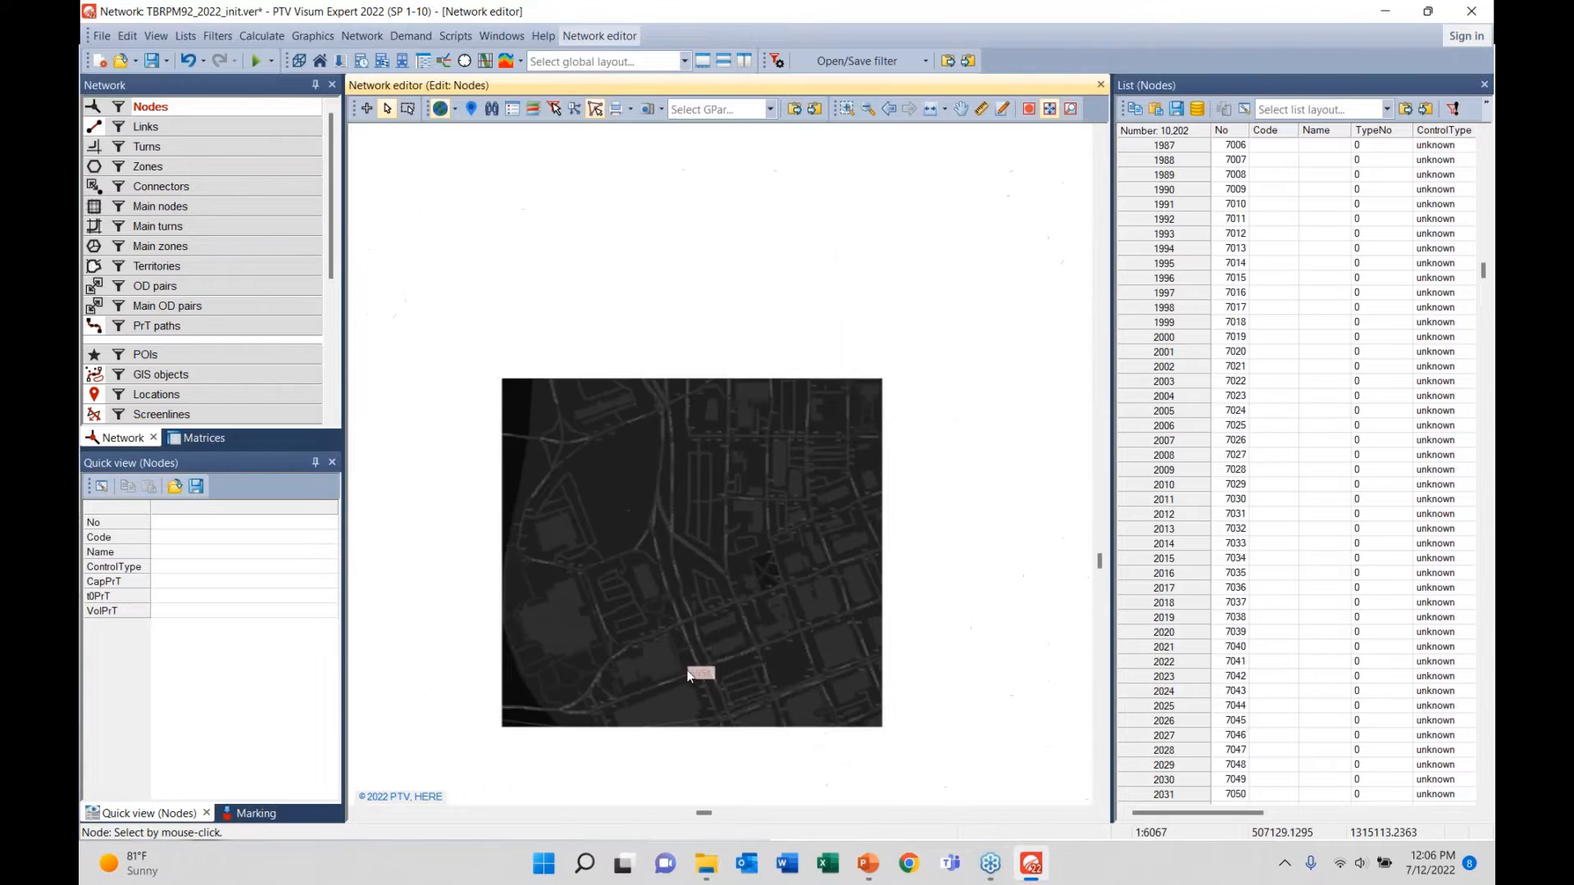
pyautogui.middleClick(687, 681)
pyautogui.moveTo(688, 681); pyautogui.dragTo(906, 347)
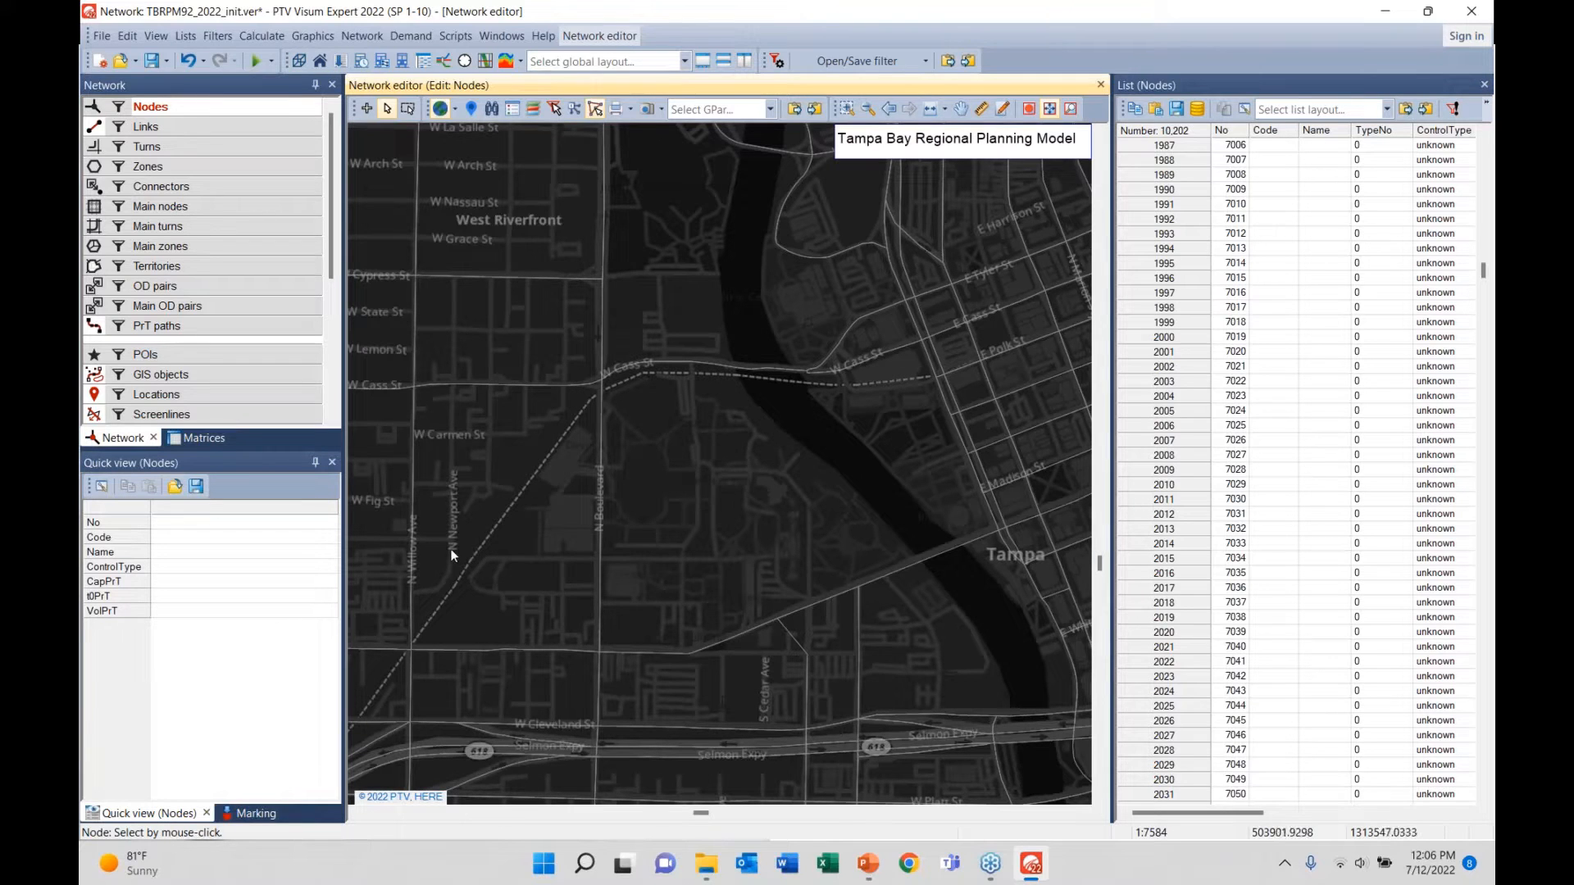
pyautogui.click(158, 129)
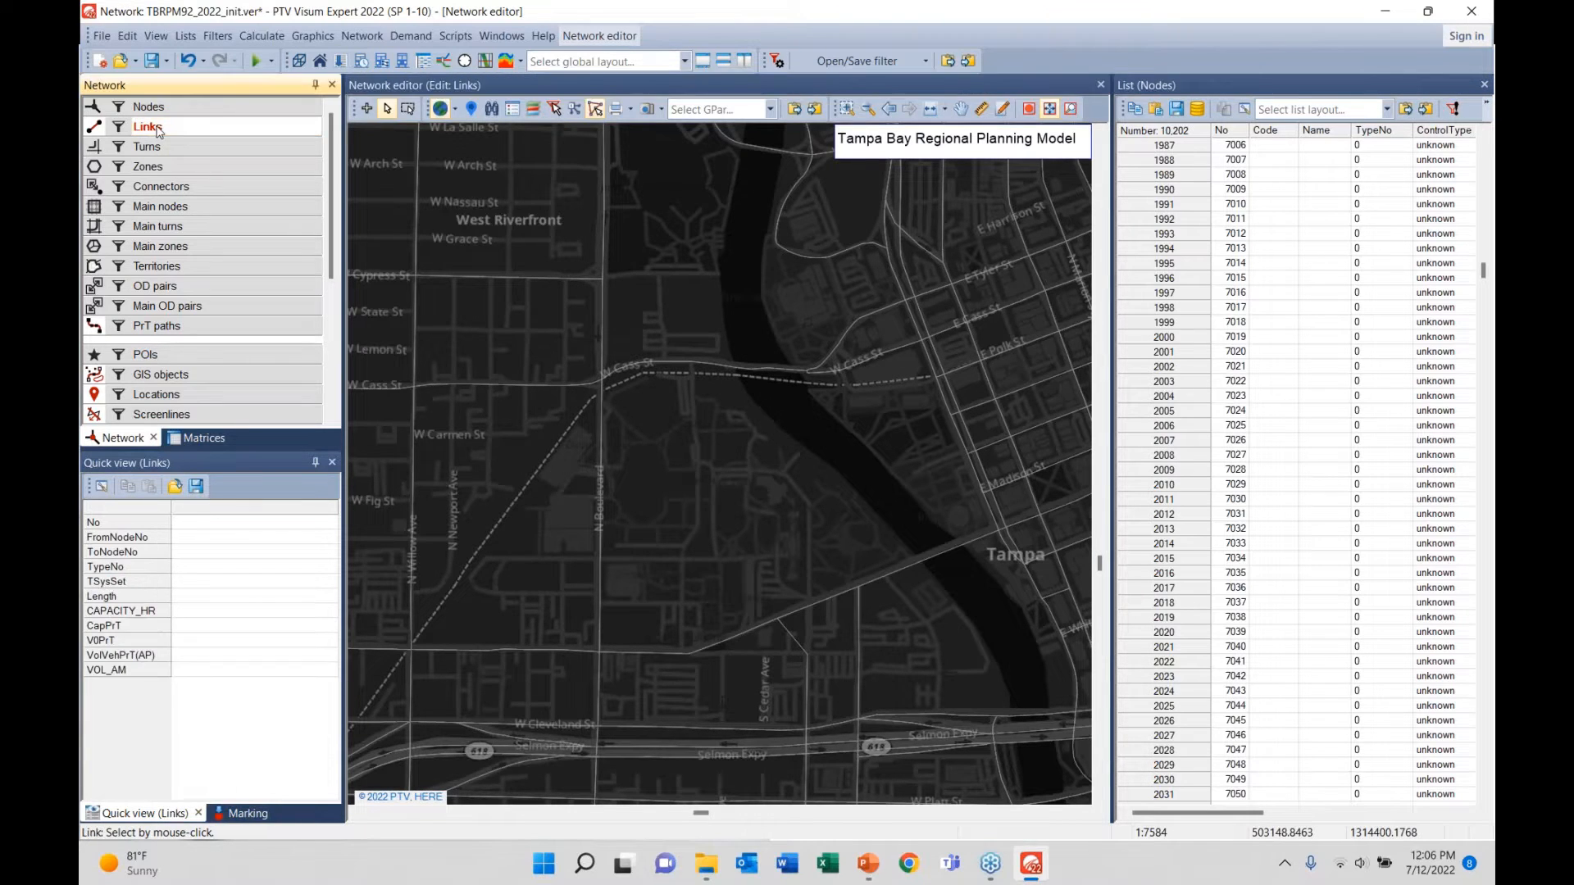
pyautogui.rightClick(158, 129)
# - Try a classified link display, discard it, and select the link south of W Cass St
pyautogui.moveTo(262, 195)
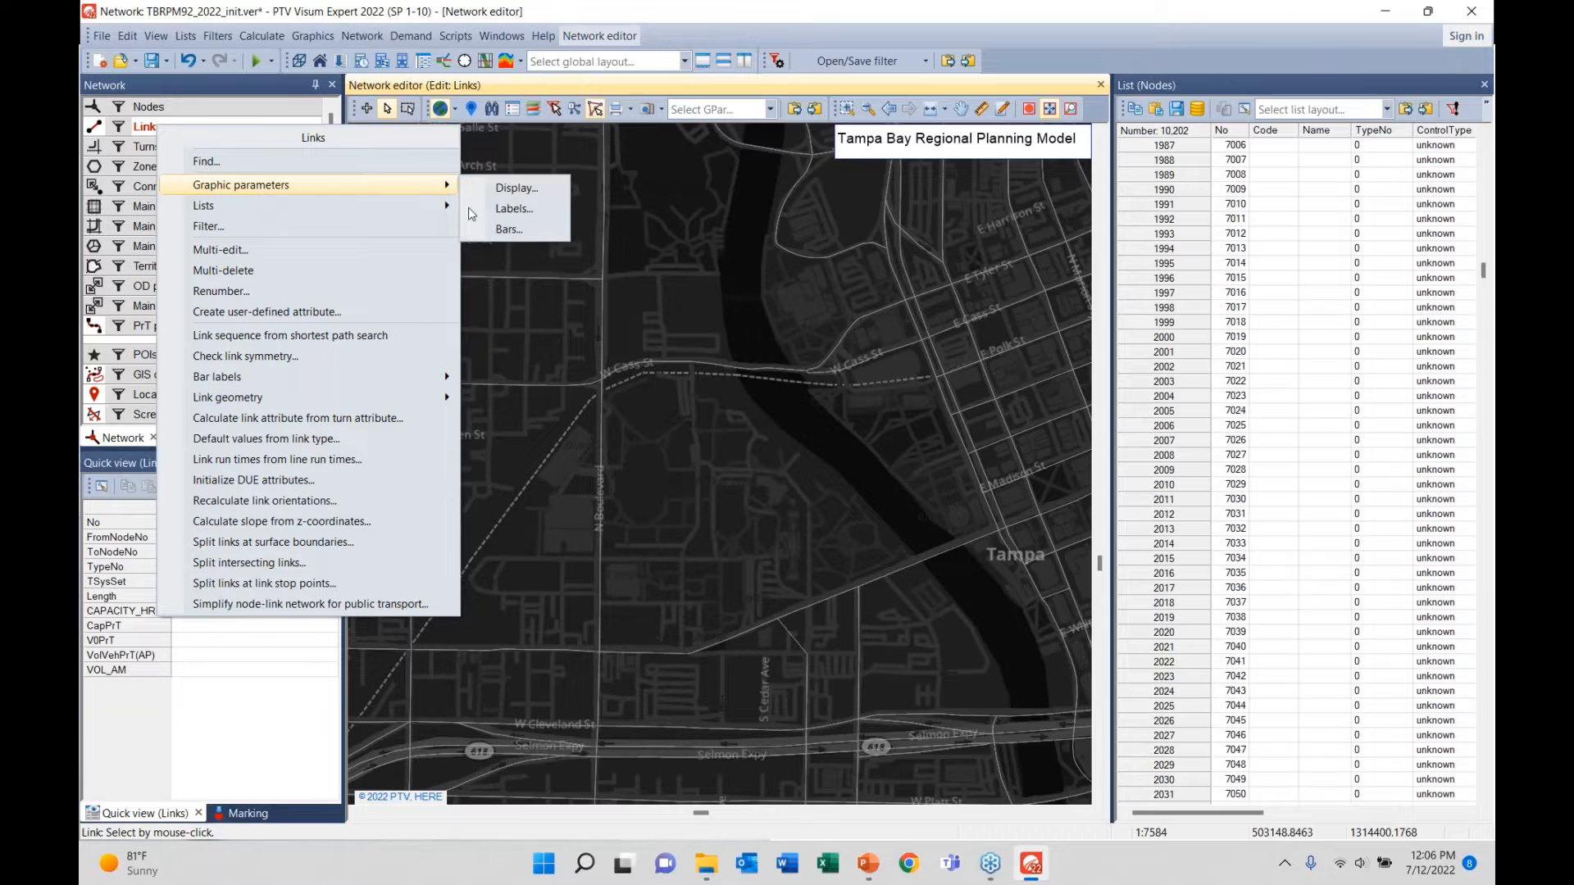
pyautogui.click(495, 192)
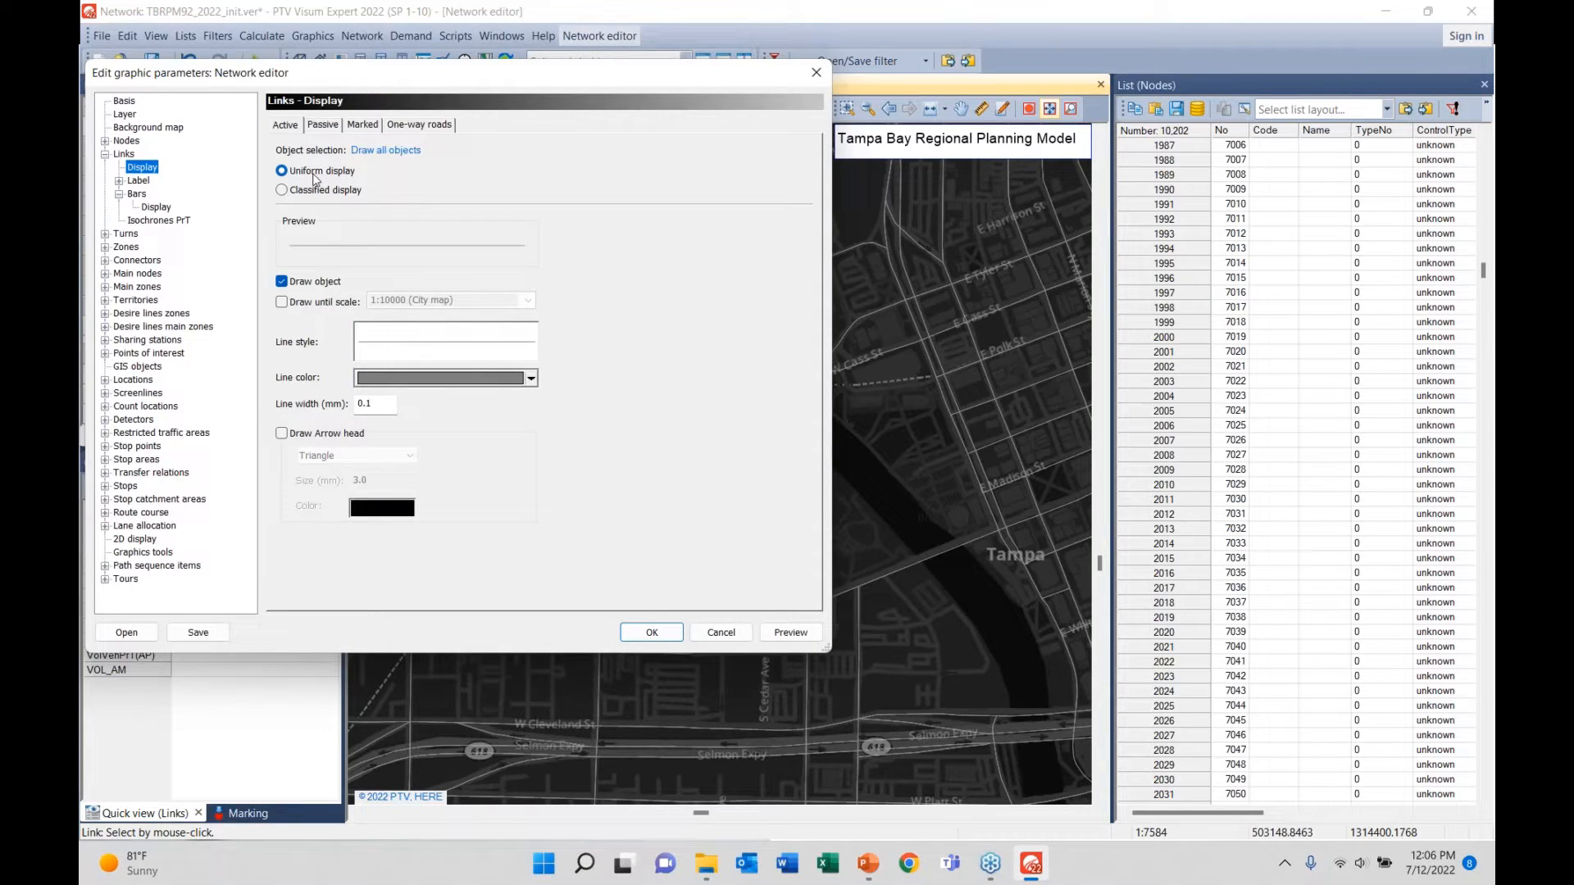
pyautogui.click(282, 190)
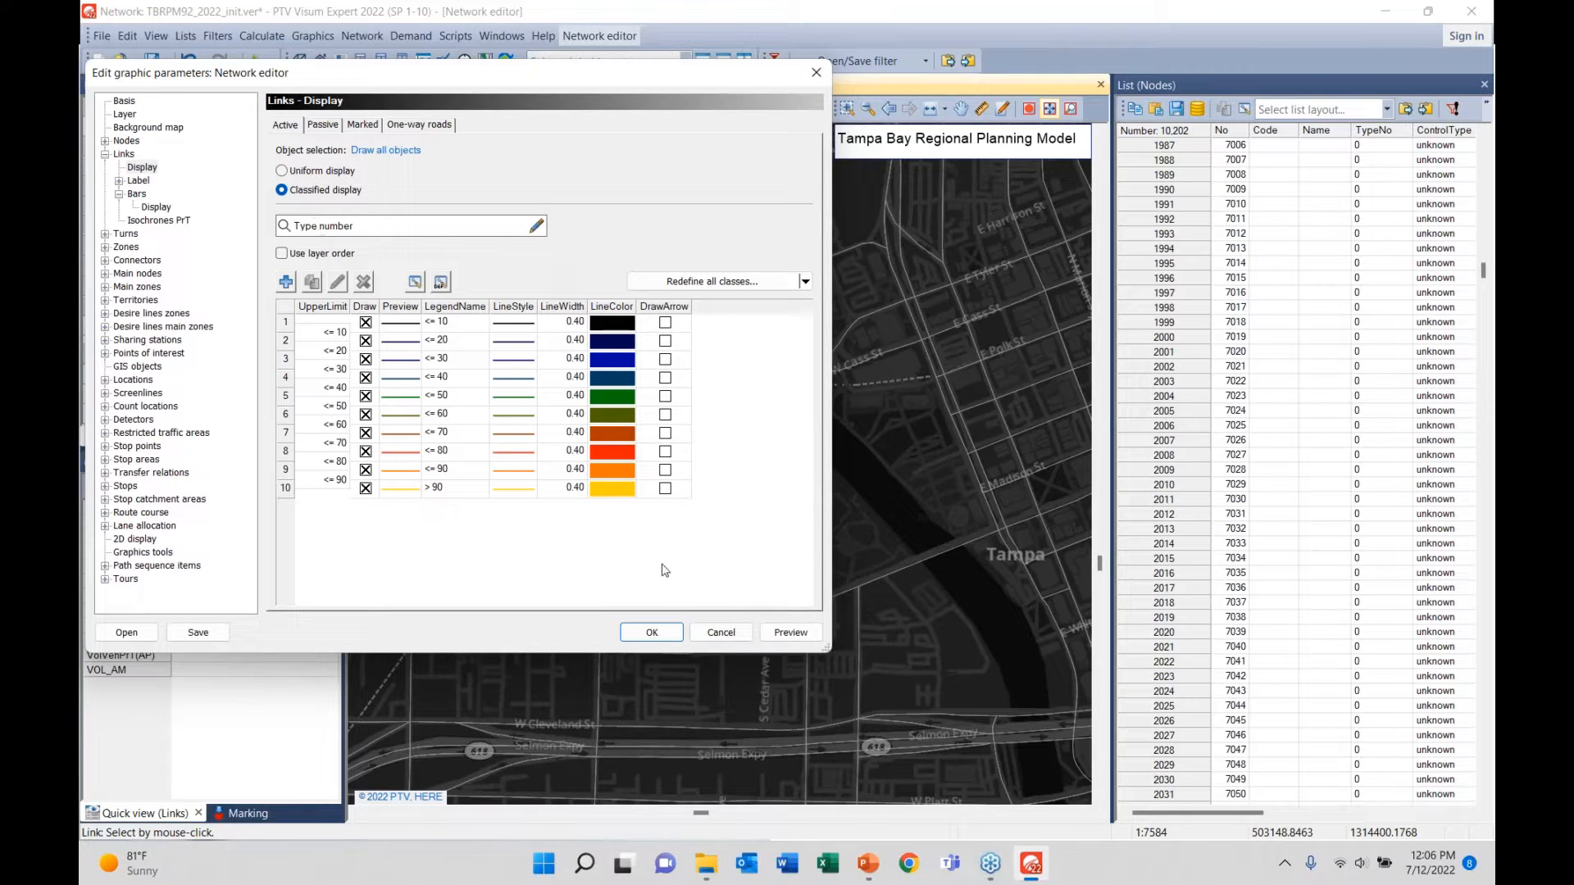
pyautogui.click(736, 635)
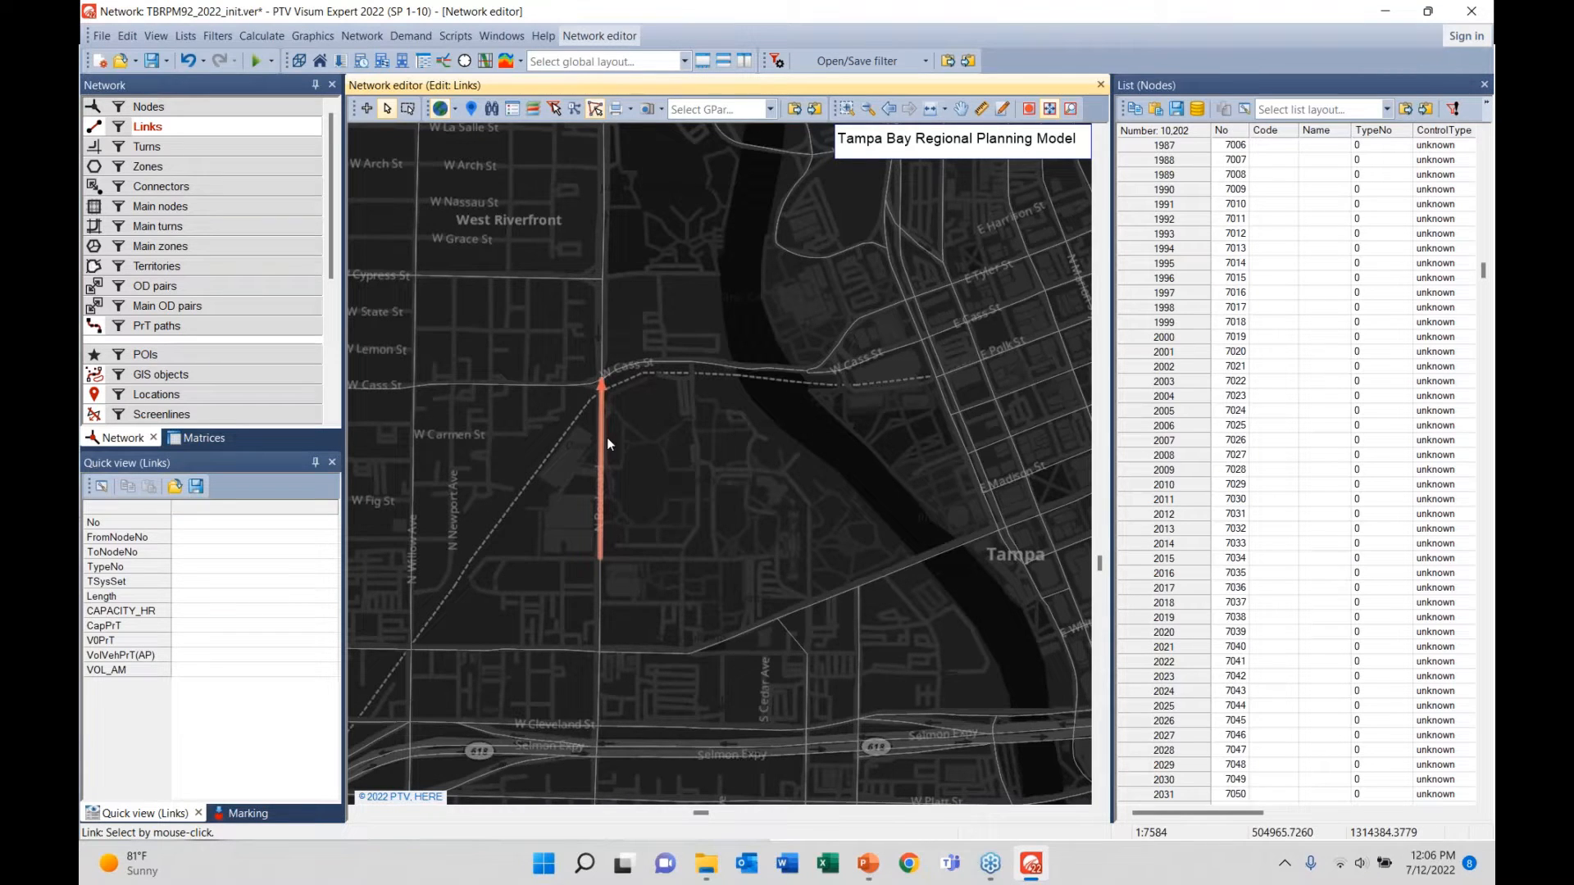
pyautogui.click(608, 440)
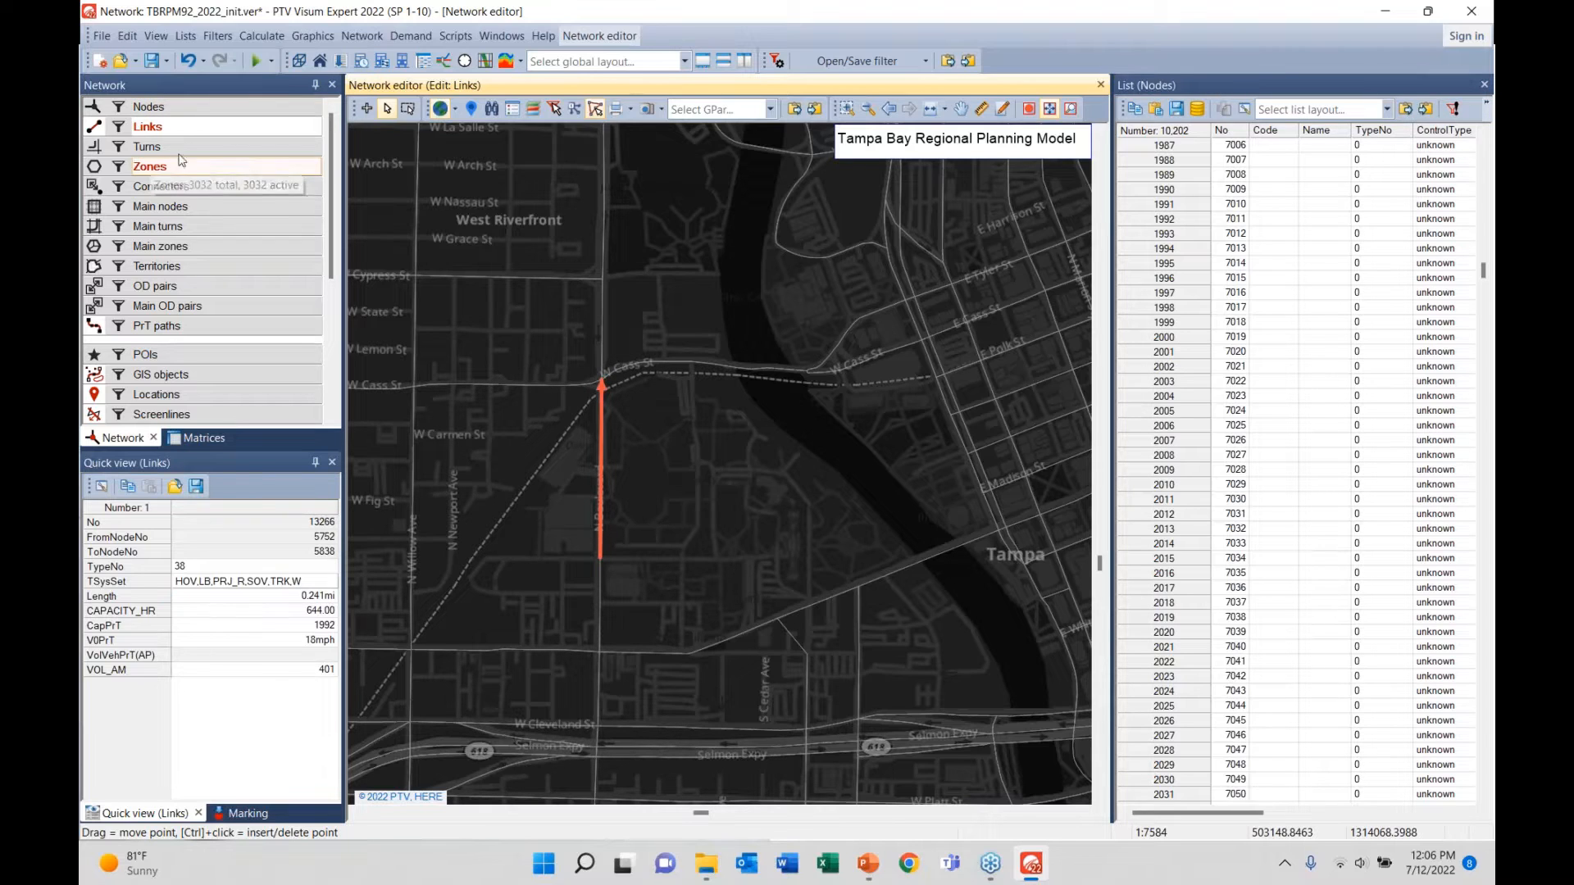
# - Colour all links with the classified display by type number, preview it, and apply it
pyautogui.rightClick(211, 139)
pyautogui.moveTo(341, 193)
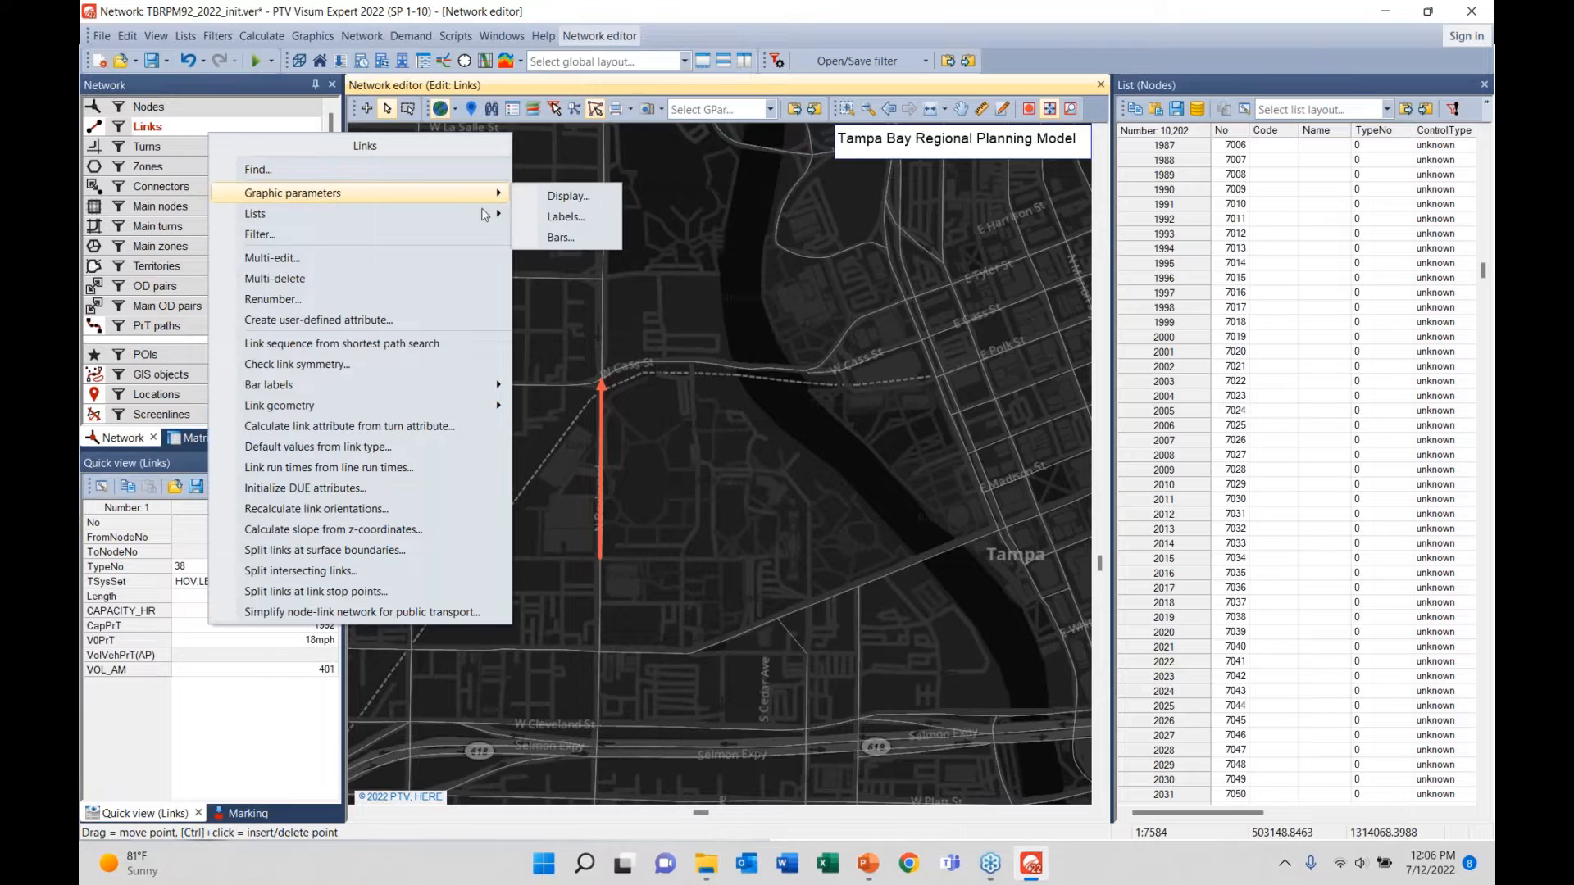
pyautogui.click(562, 197)
pyautogui.click(282, 189)
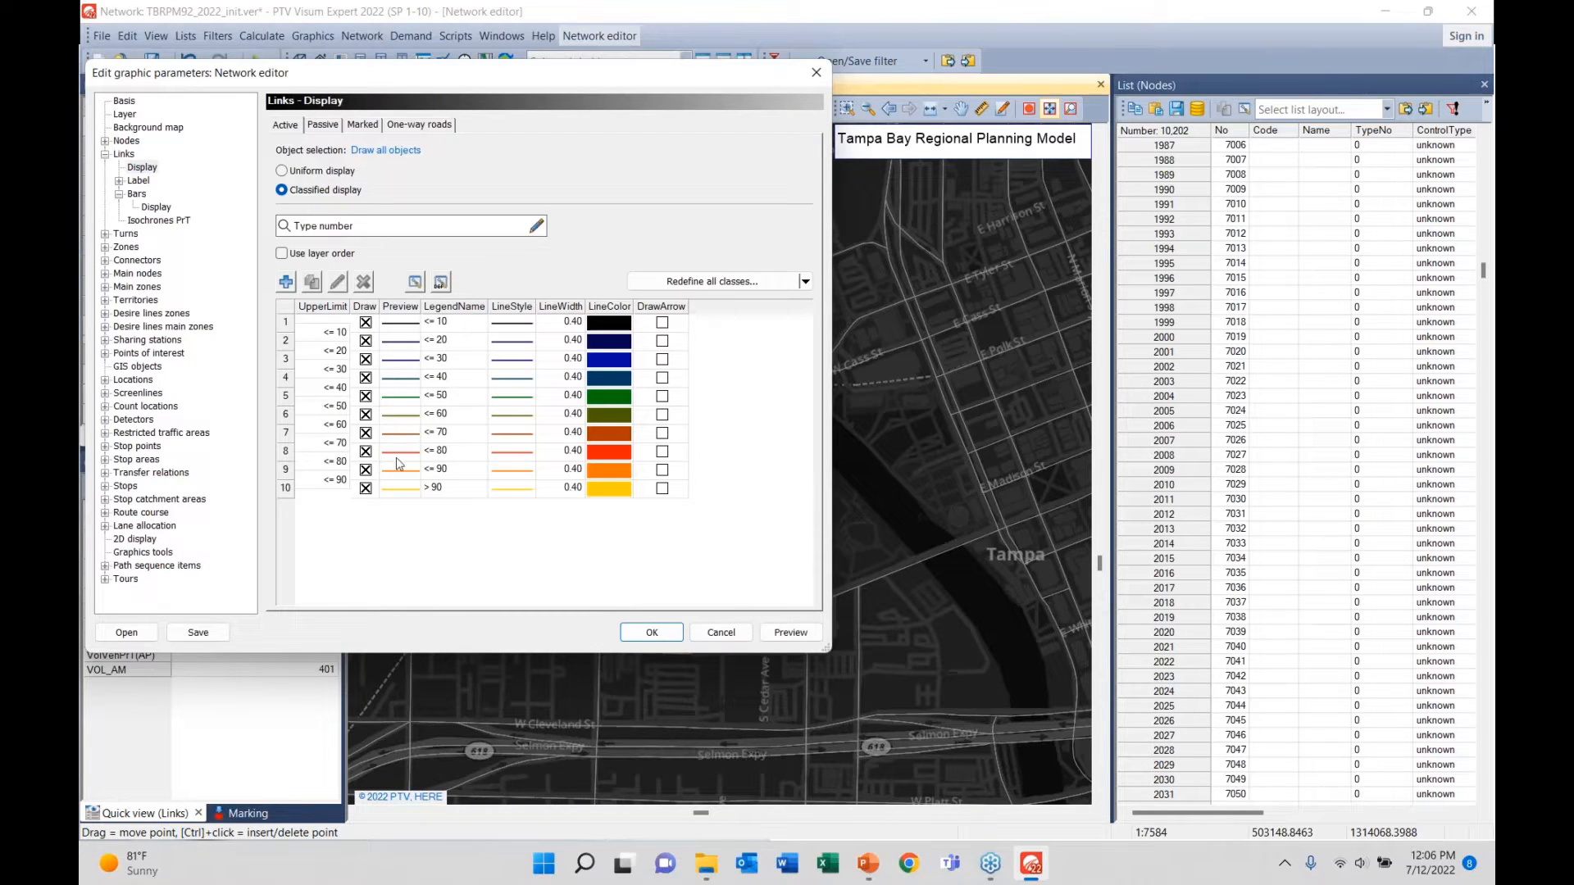
pyautogui.click(790, 632)
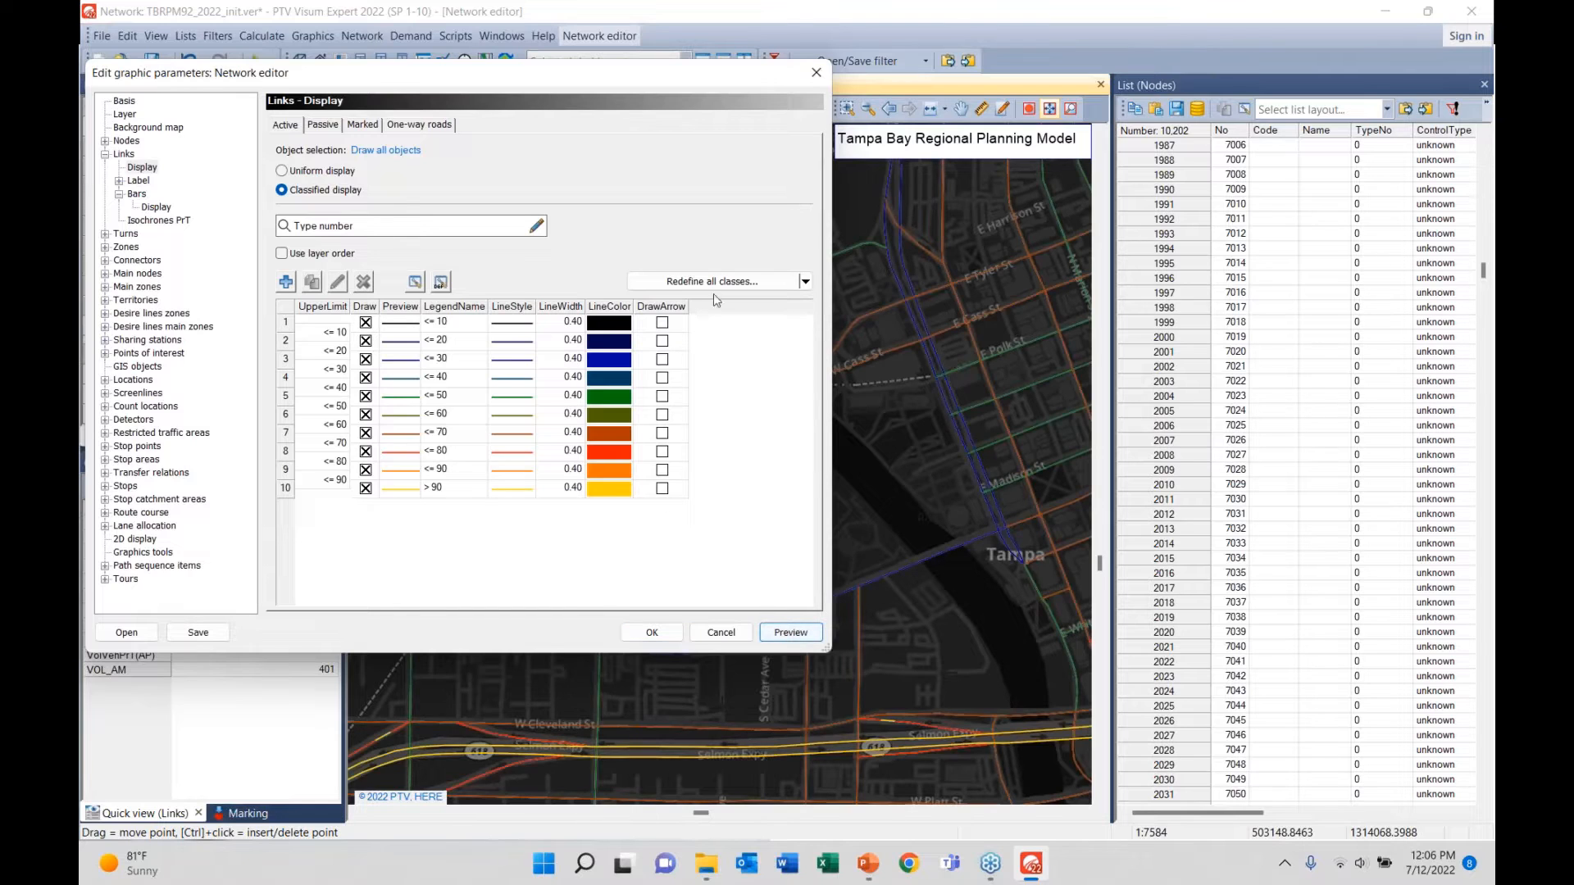
pyautogui.click(667, 636)
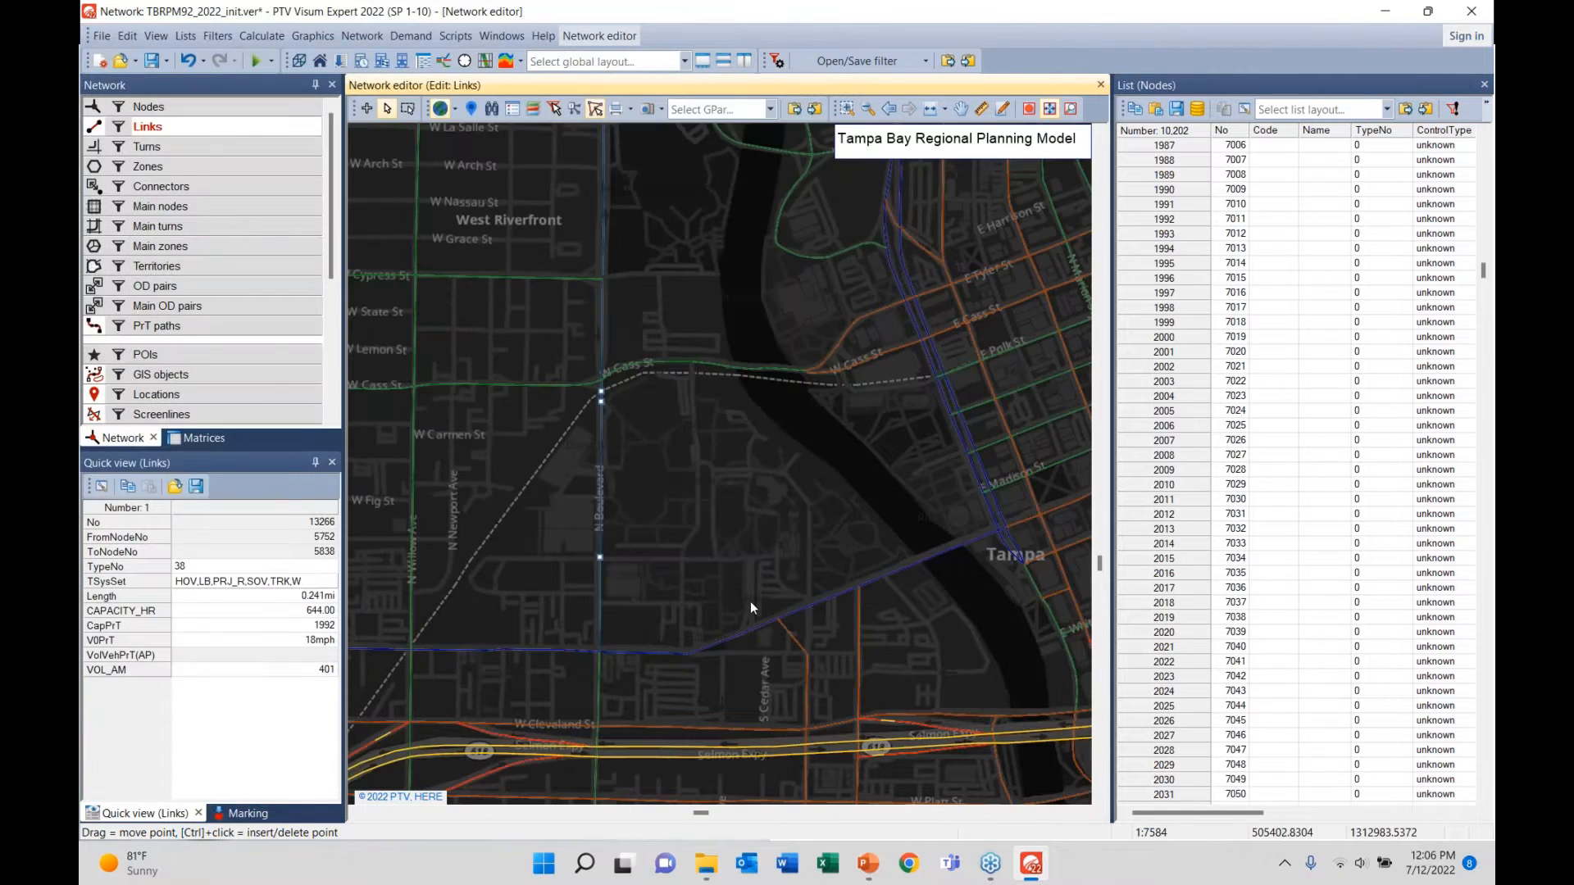
pyautogui.moveTo(748, 599); pyautogui.dragTo(564, 449)
# - Add Links to the map legend, showing the ten type number classes from <= 10 to > 90
pyautogui.scroll(-3, 564, 449)
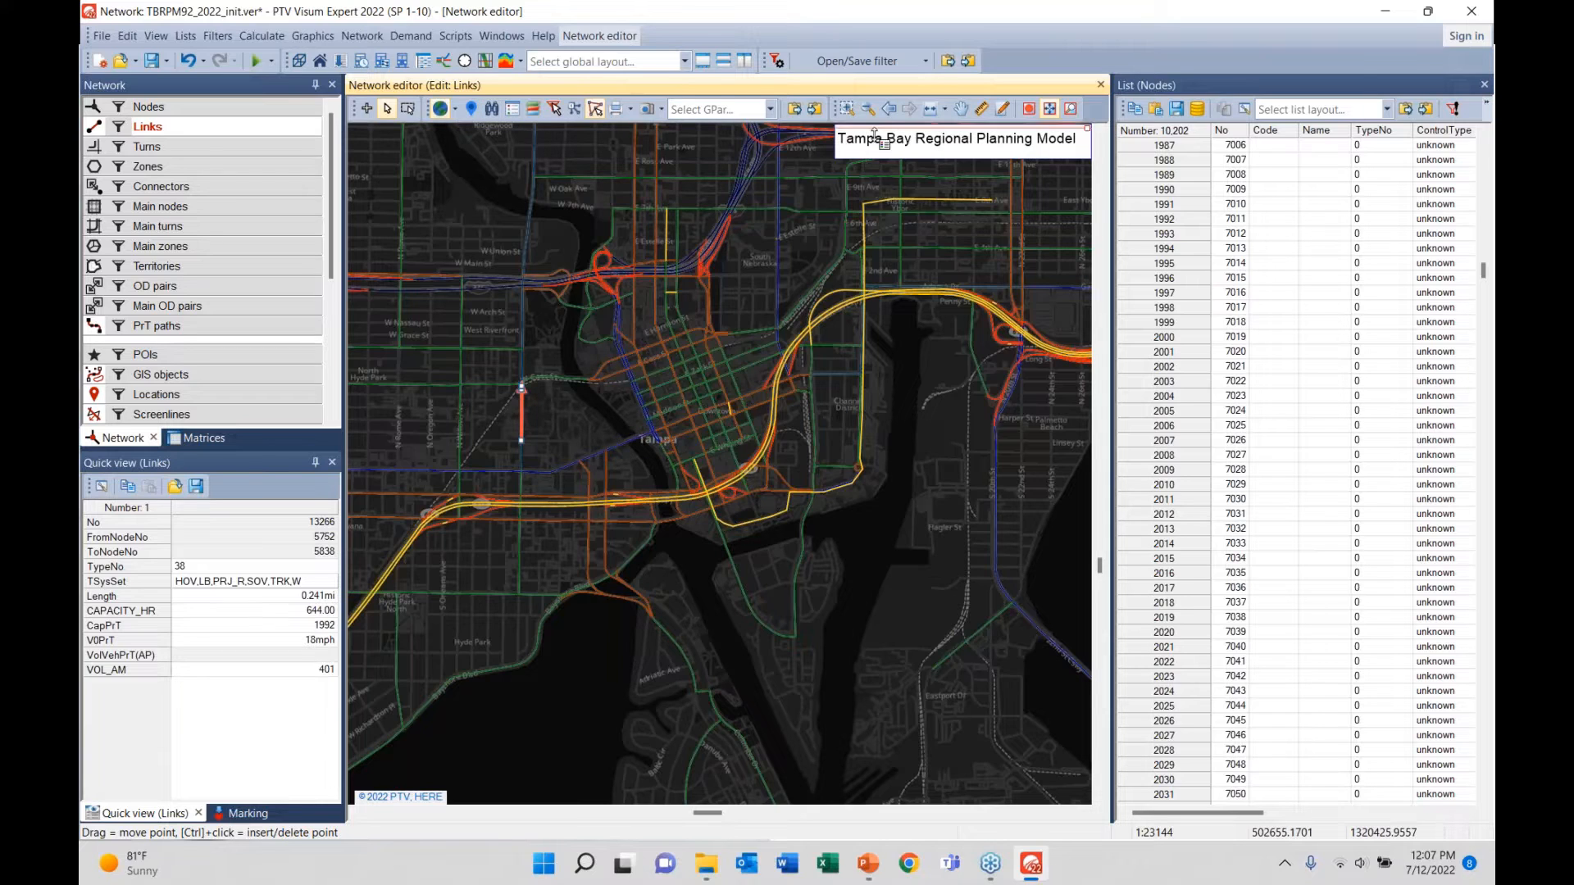
pyautogui.click(513, 110)
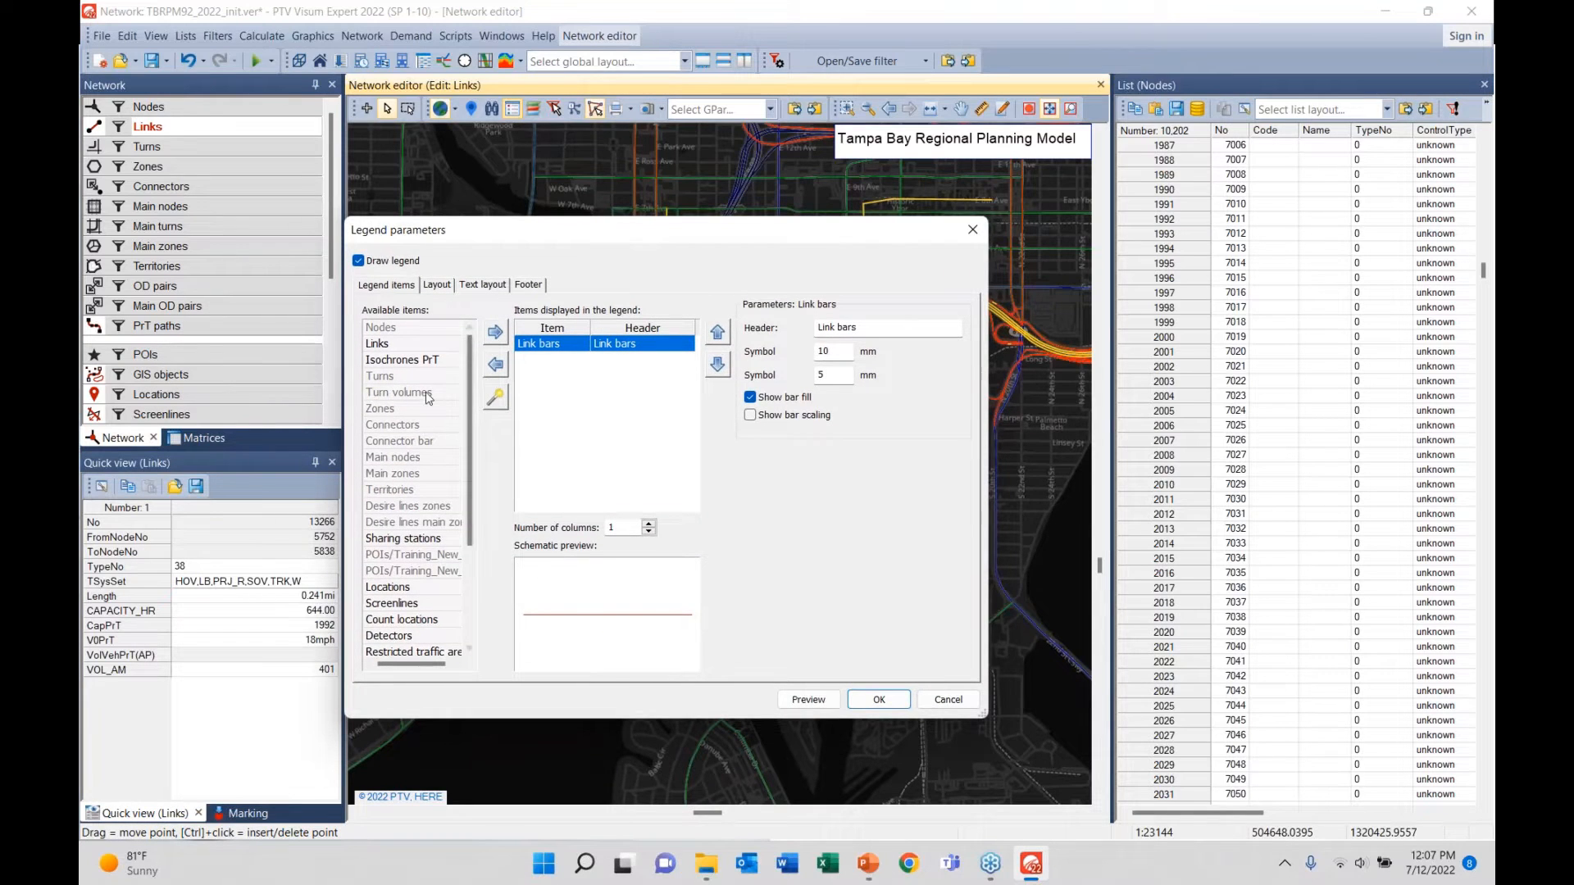
pyautogui.click(391, 345)
pyautogui.click(492, 333)
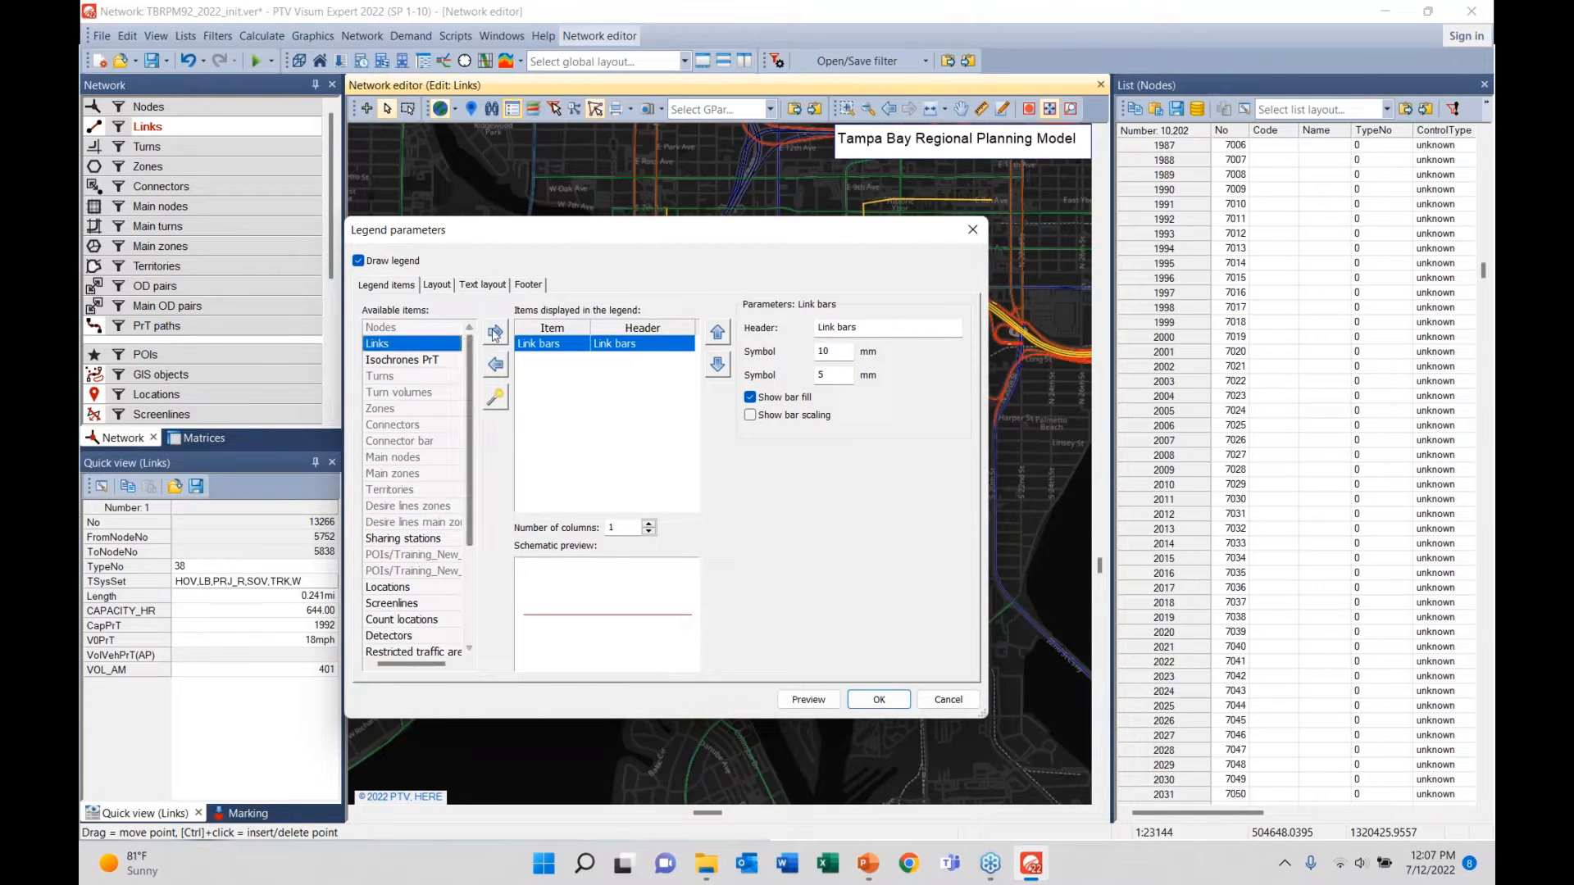
pyautogui.click(808, 699)
pyautogui.click(875, 699)
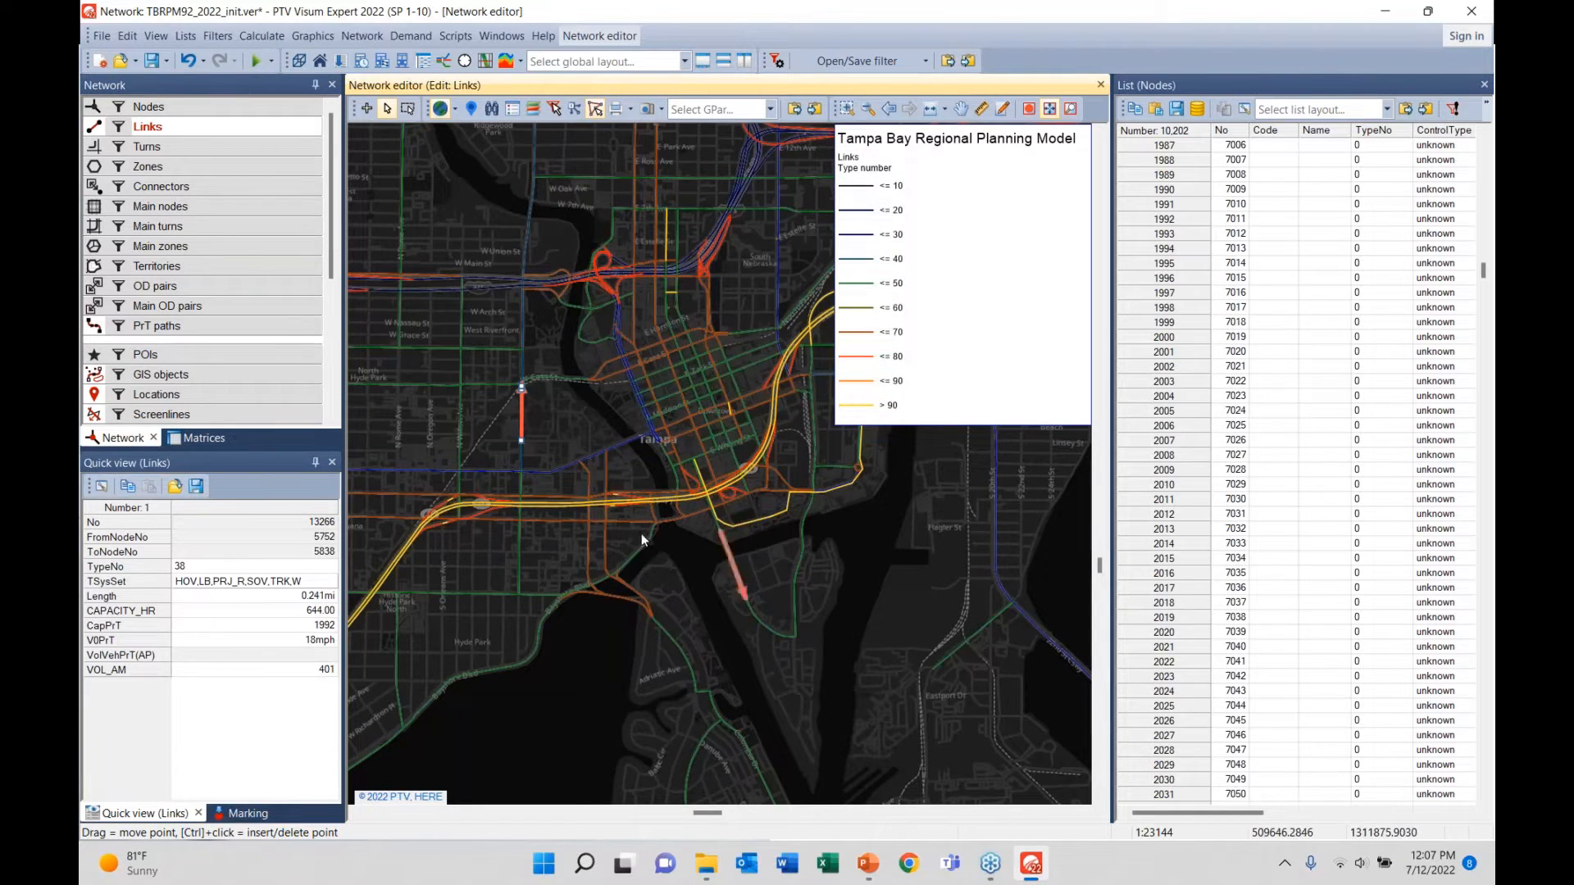
pyautogui.rightClick(219, 131)
pyautogui.moveTo(373, 188)
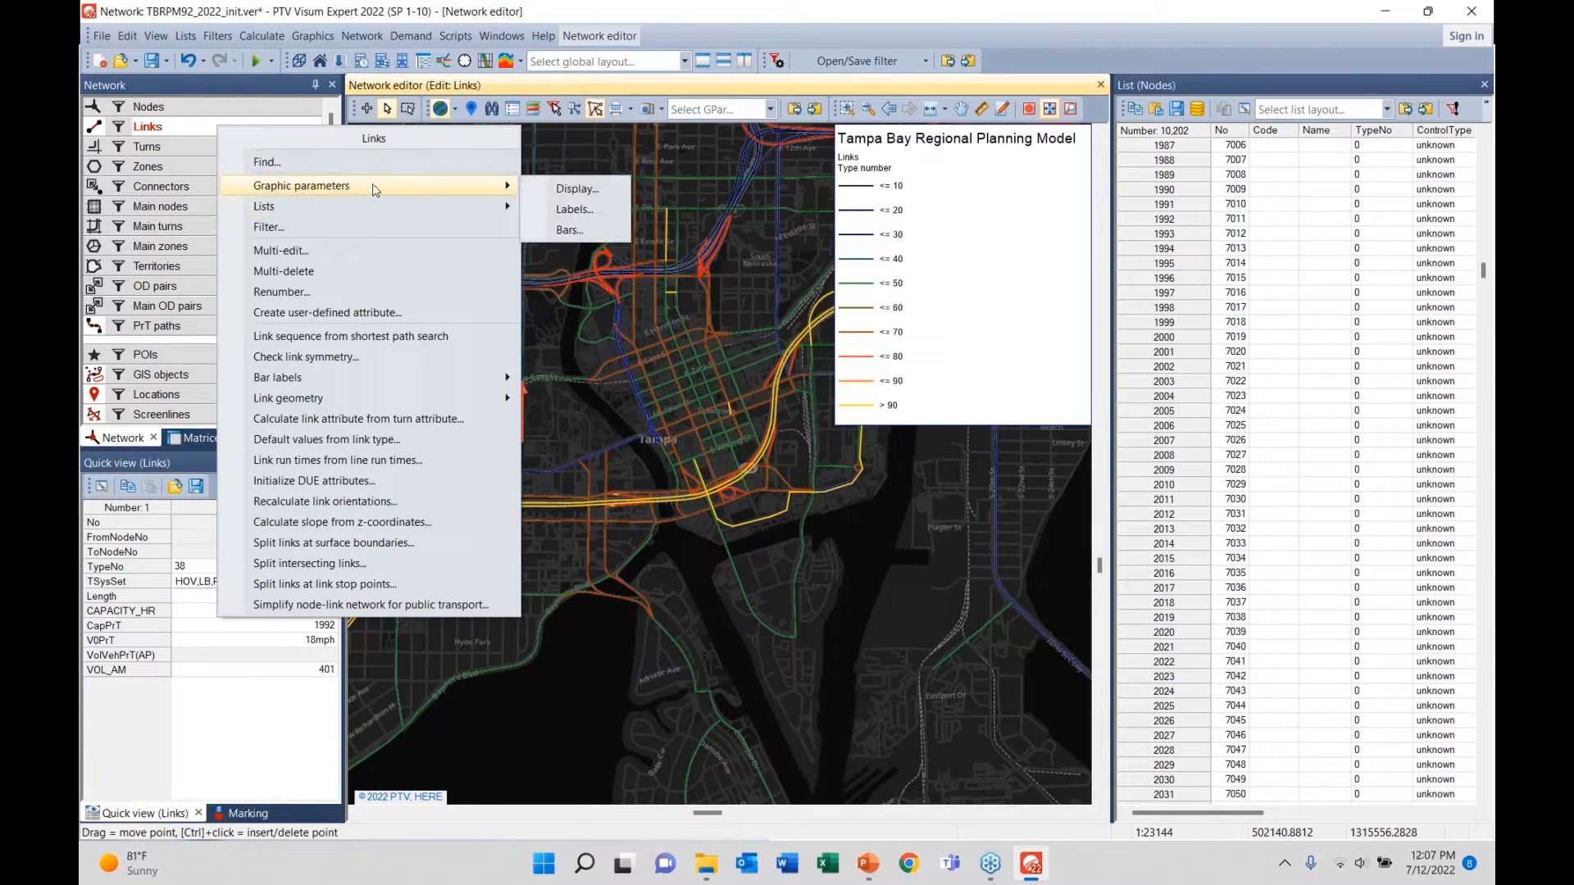
pyautogui.click(564, 190)
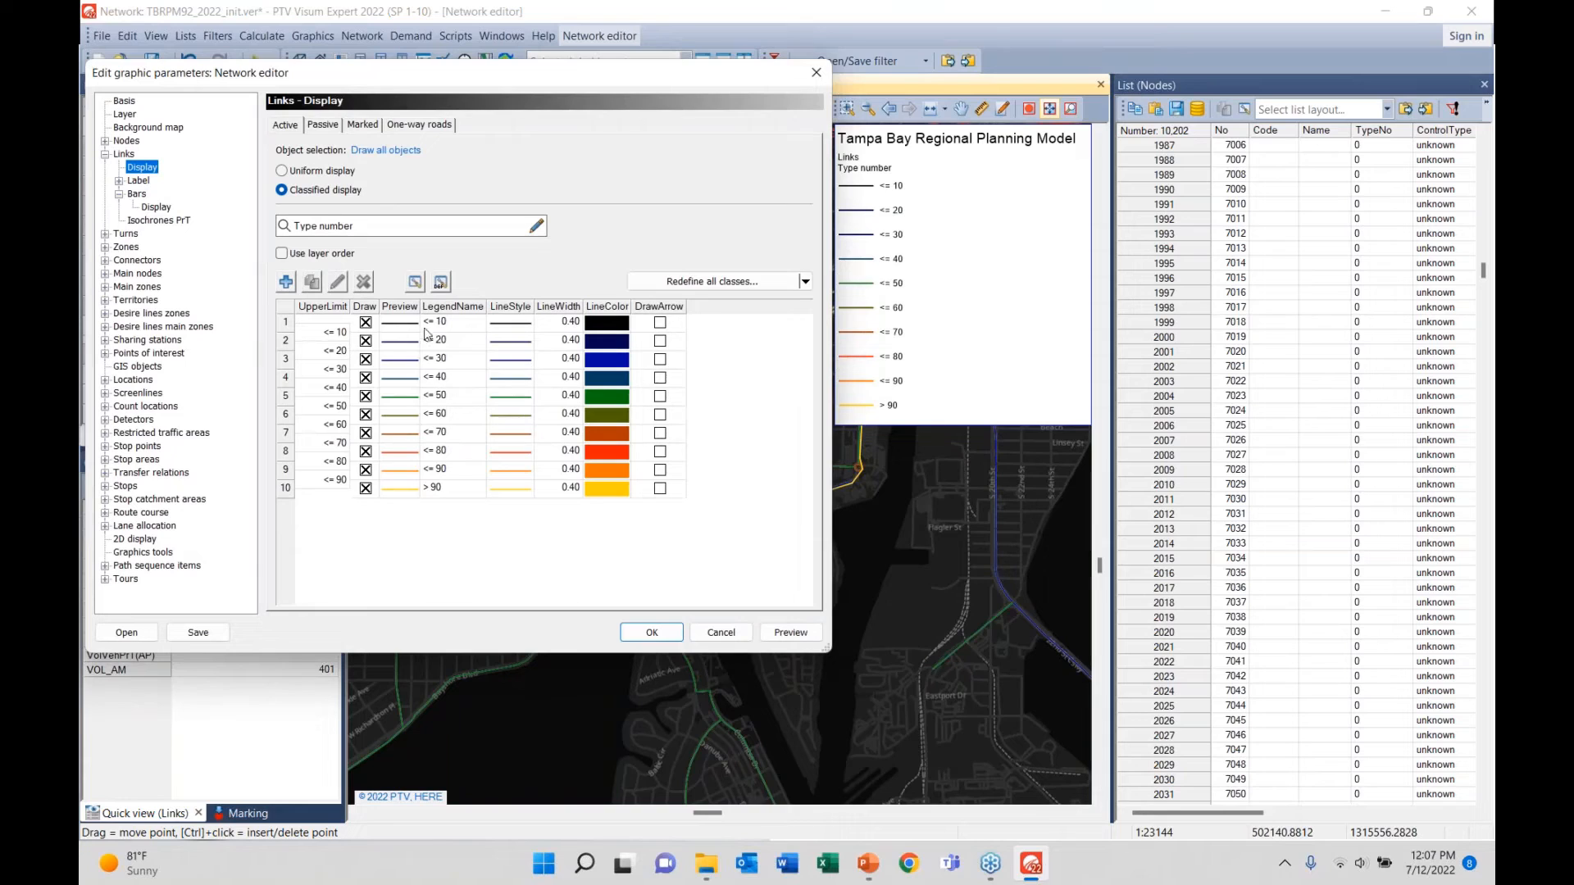
pyautogui.click(452, 325)
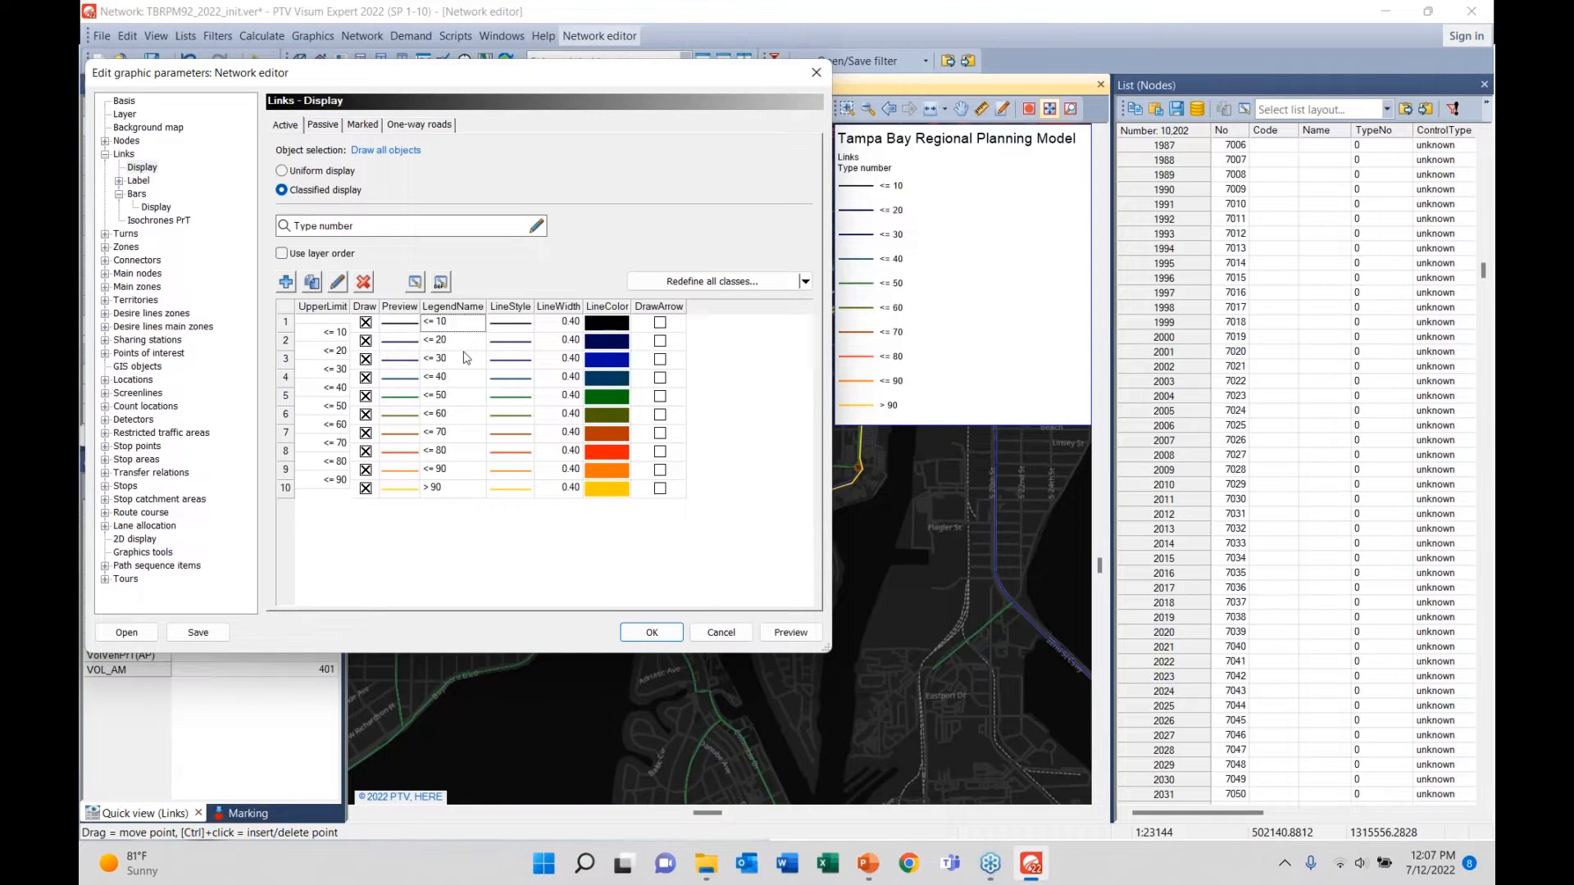
pyautogui.click(450, 398)
pyautogui.click(717, 633)
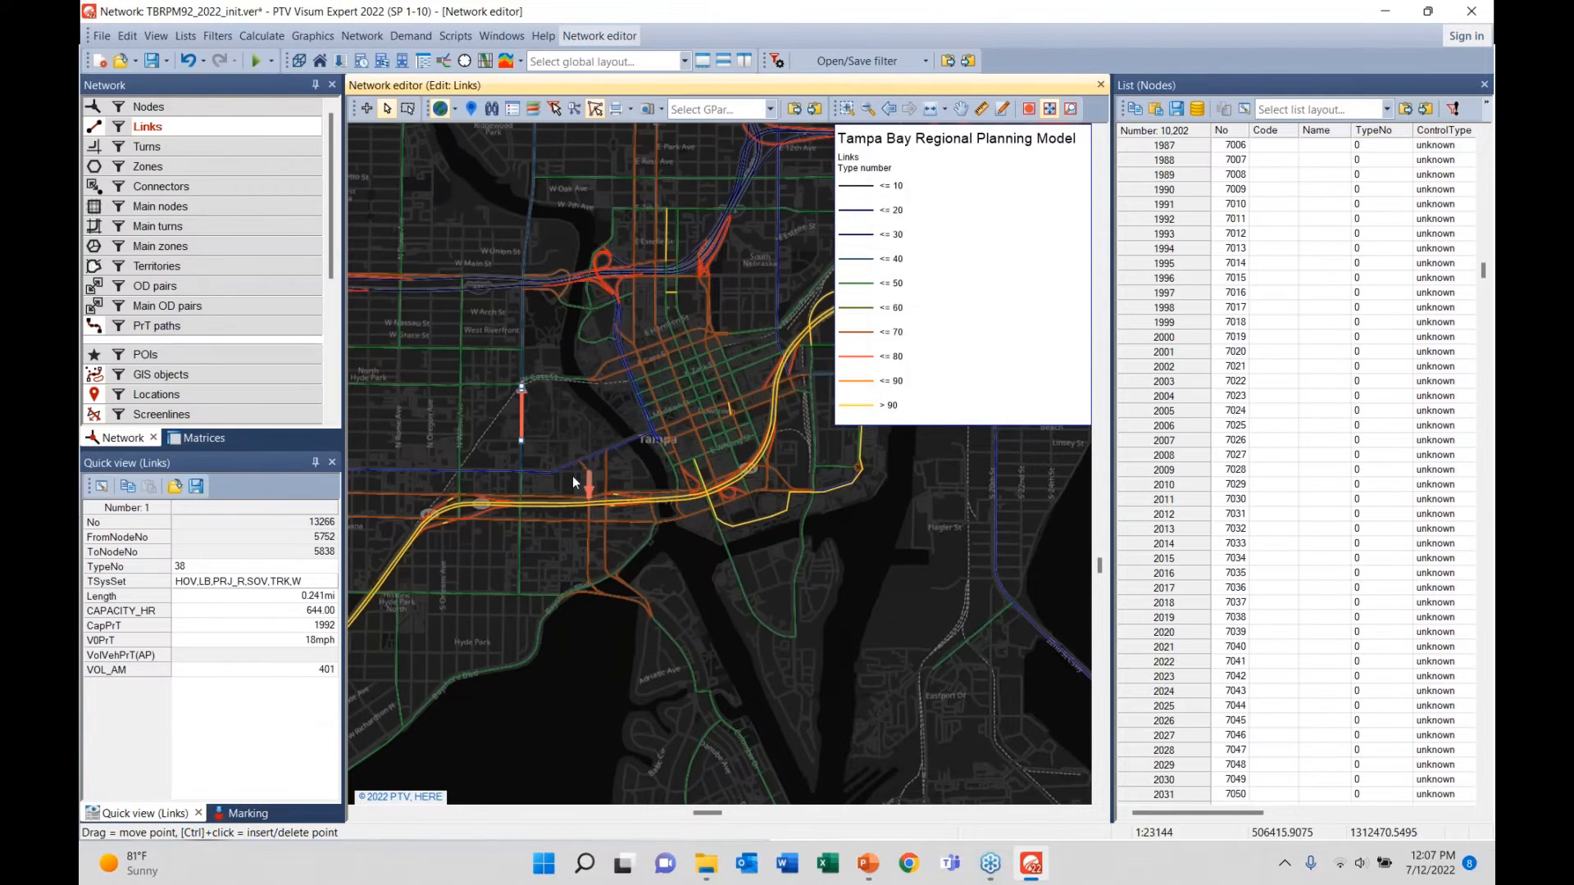
pyautogui.click(569, 470)
pyautogui.doubleClick(568, 471)
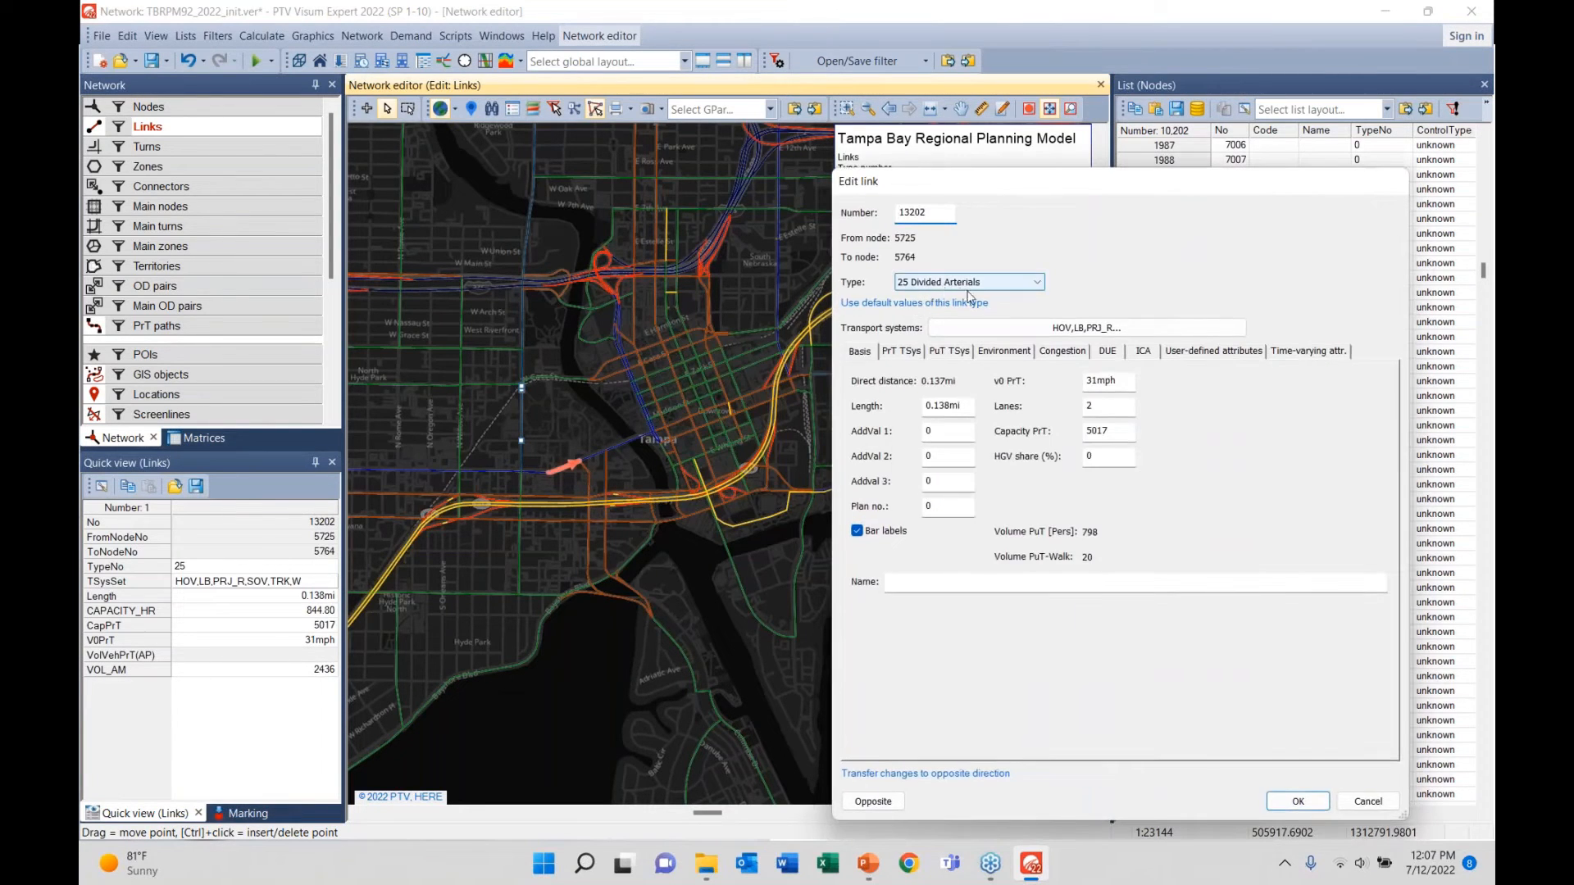
pyautogui.click(957, 288)
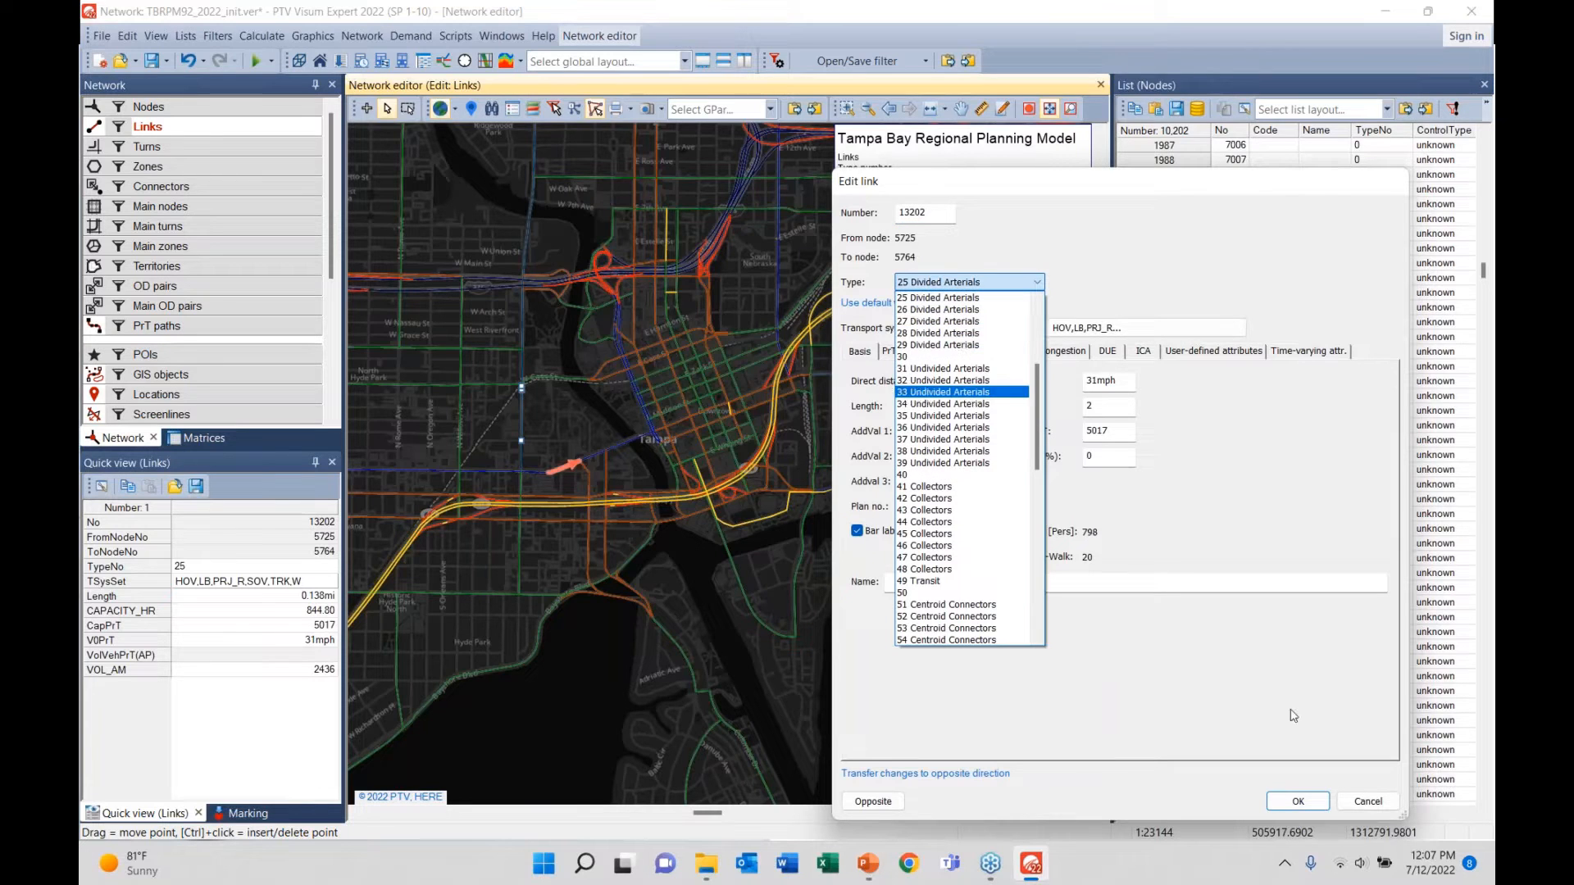
pyautogui.click(1367, 804)
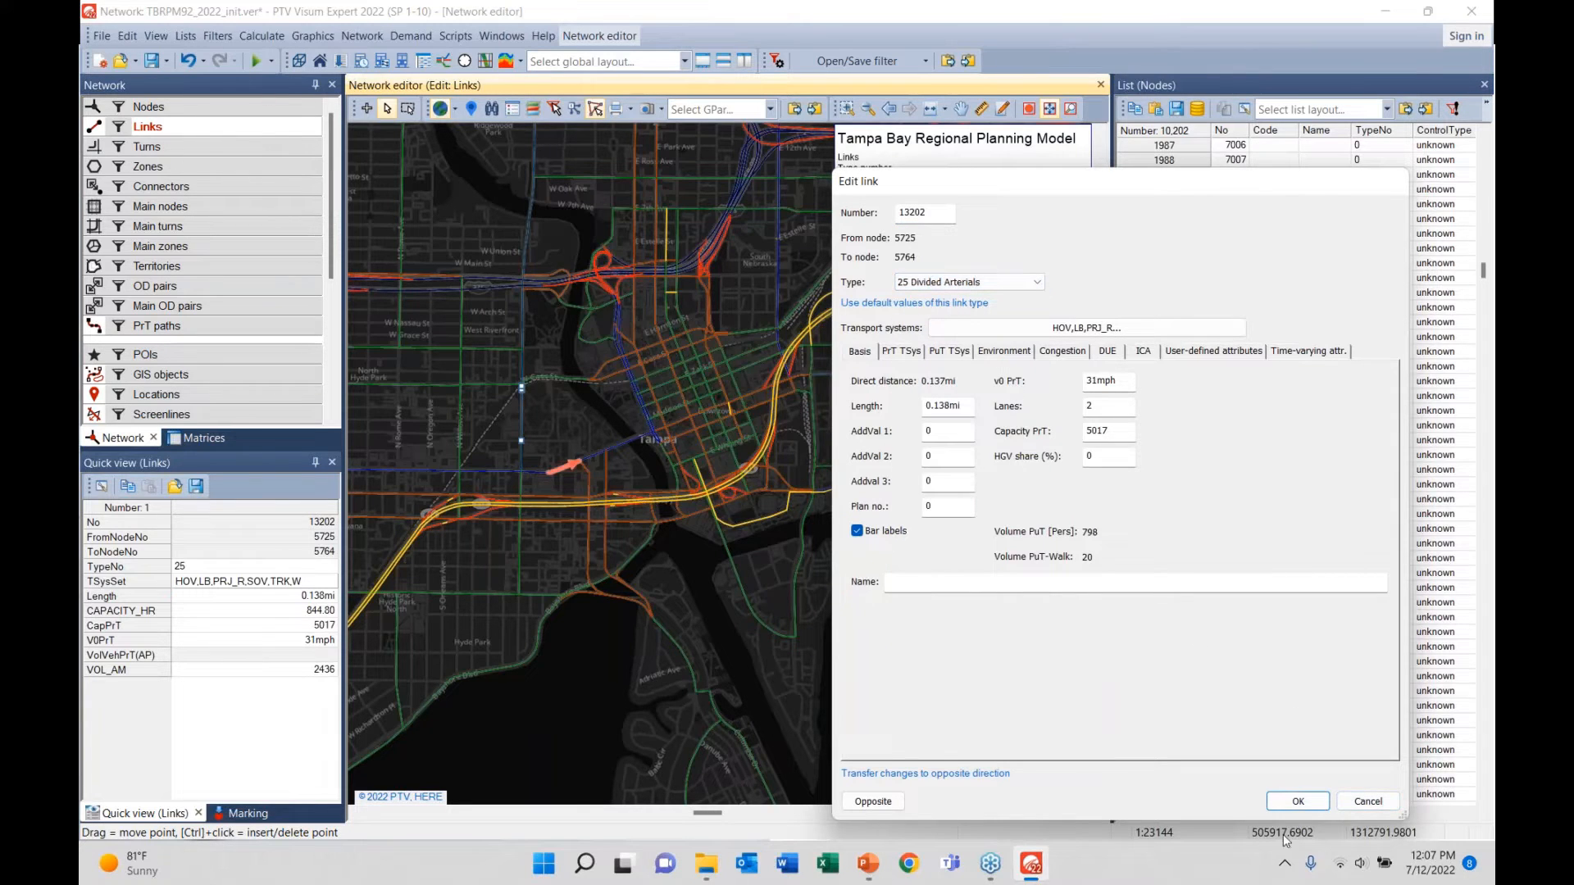
pyautogui.click(1367, 802)
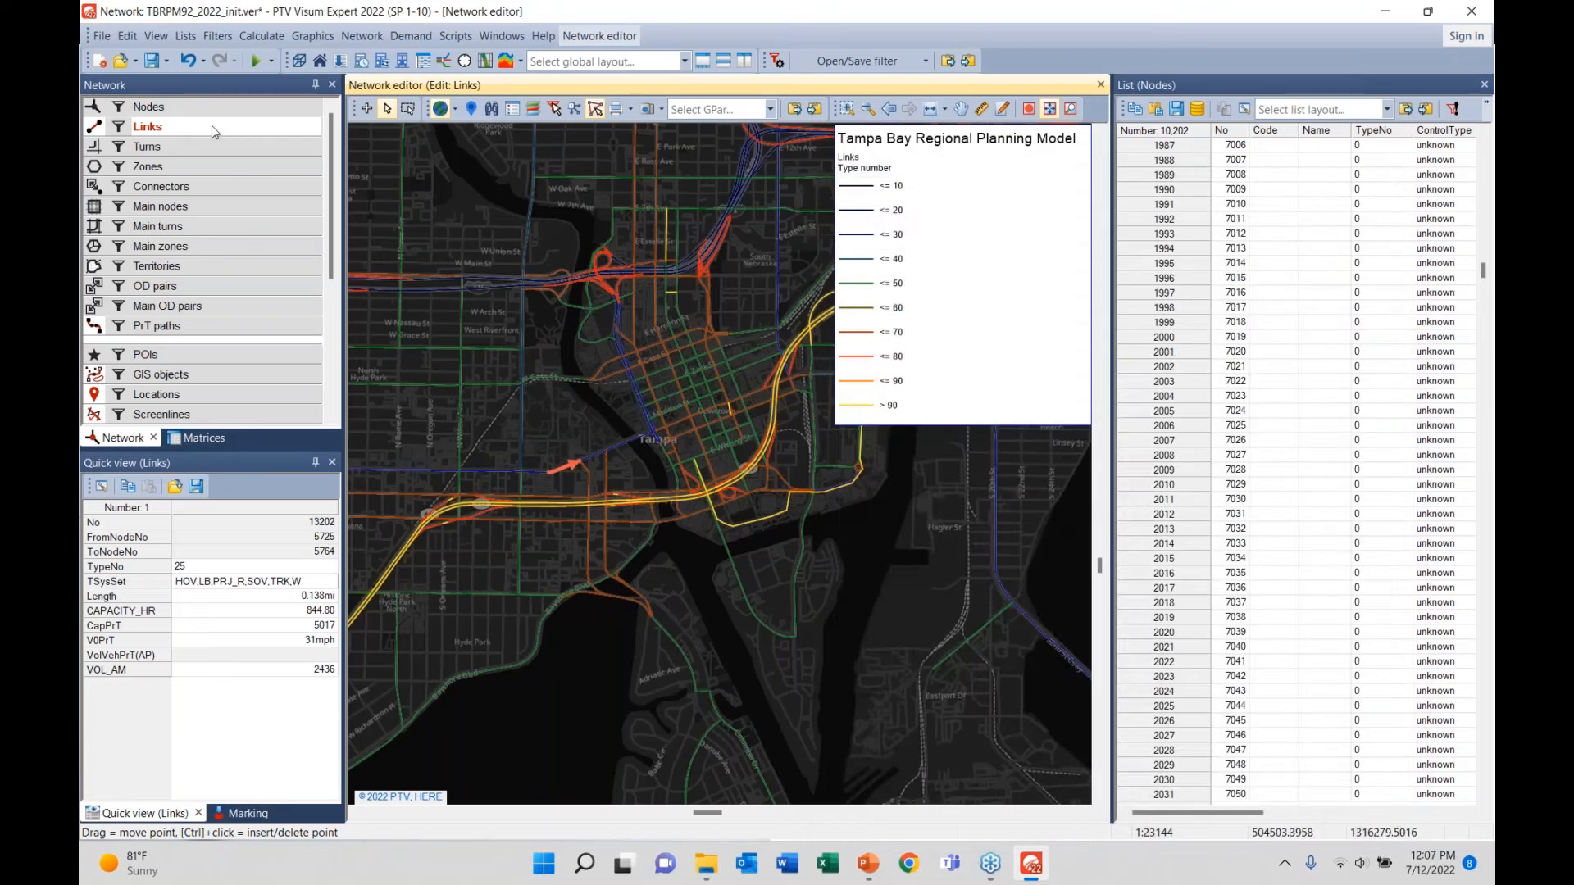
# - Change the third link-type class's legend name from <= 30 to 'divided arterial'
pyautogui.rightClick(213, 131)
pyautogui.moveTo(475, 187)
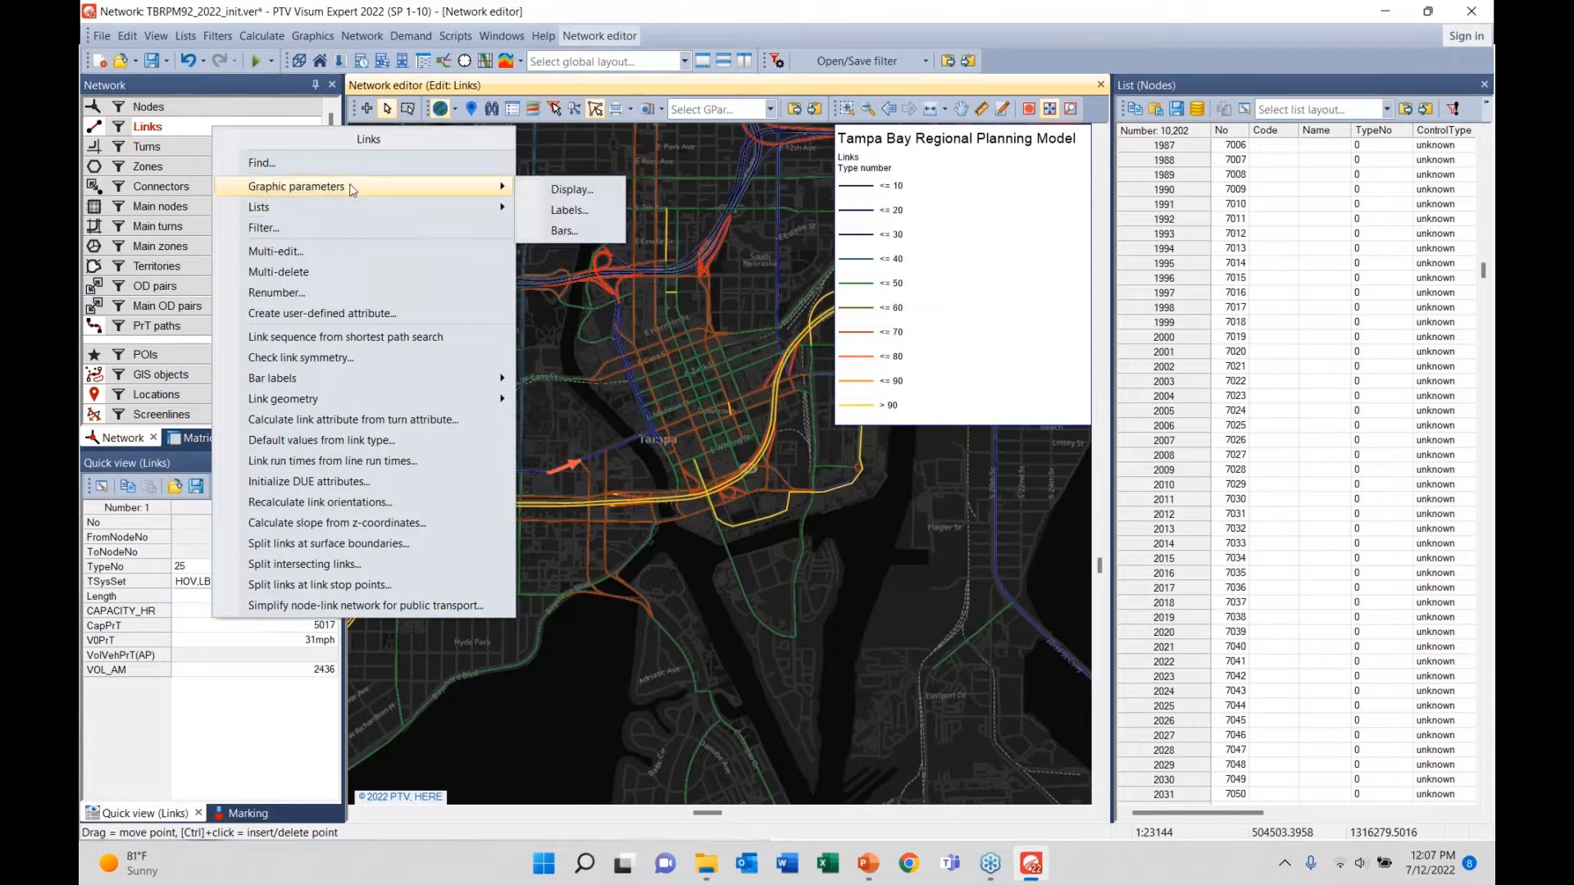
pyautogui.click(583, 192)
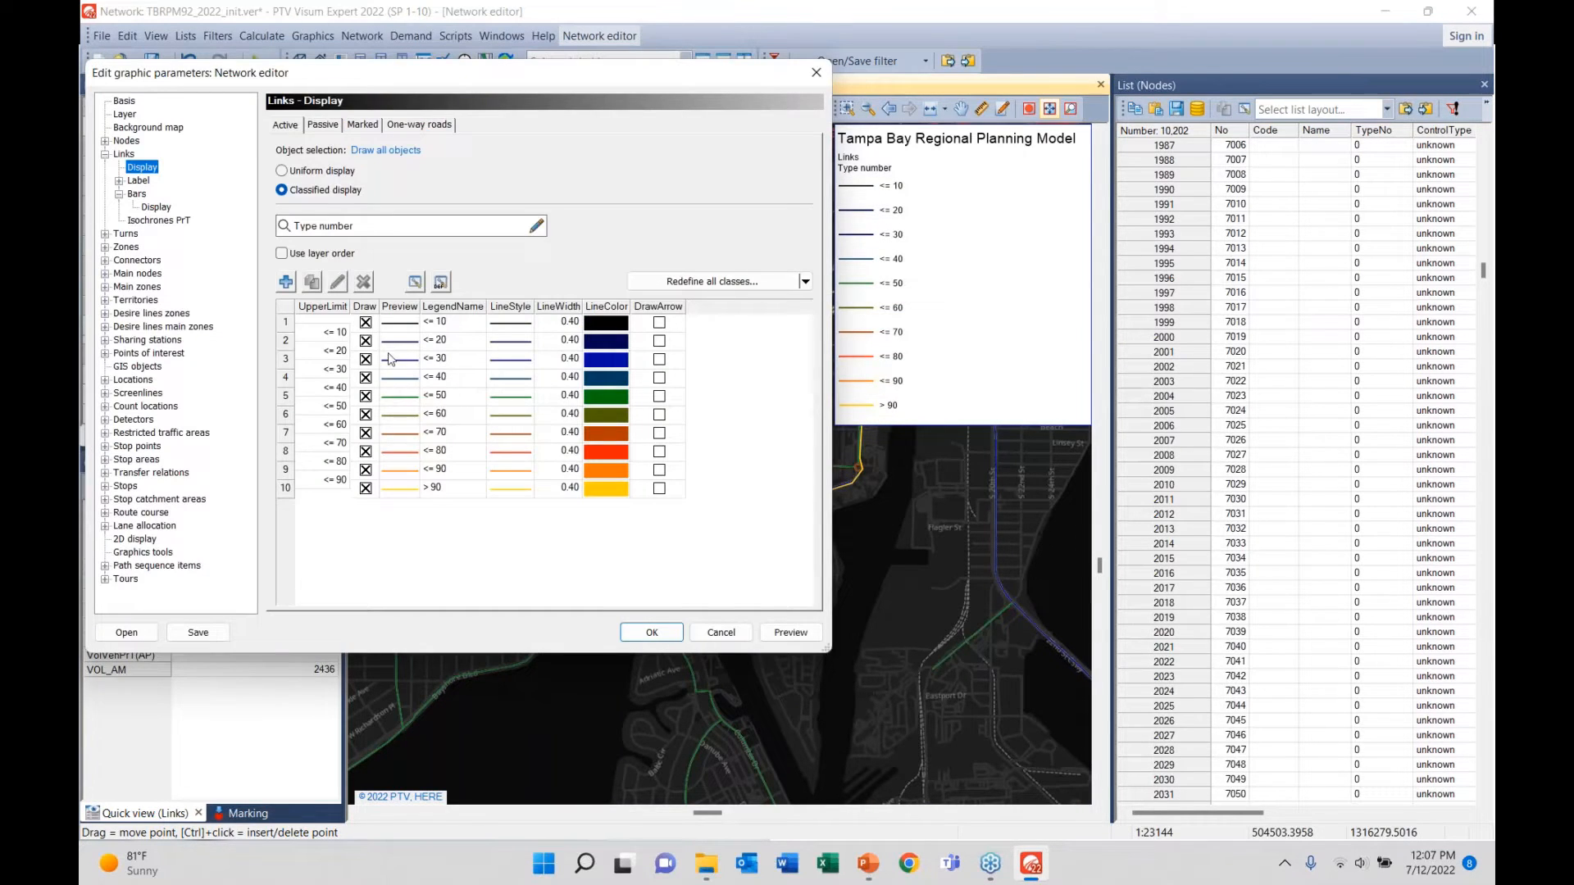
pyautogui.doubleClick(510, 368)
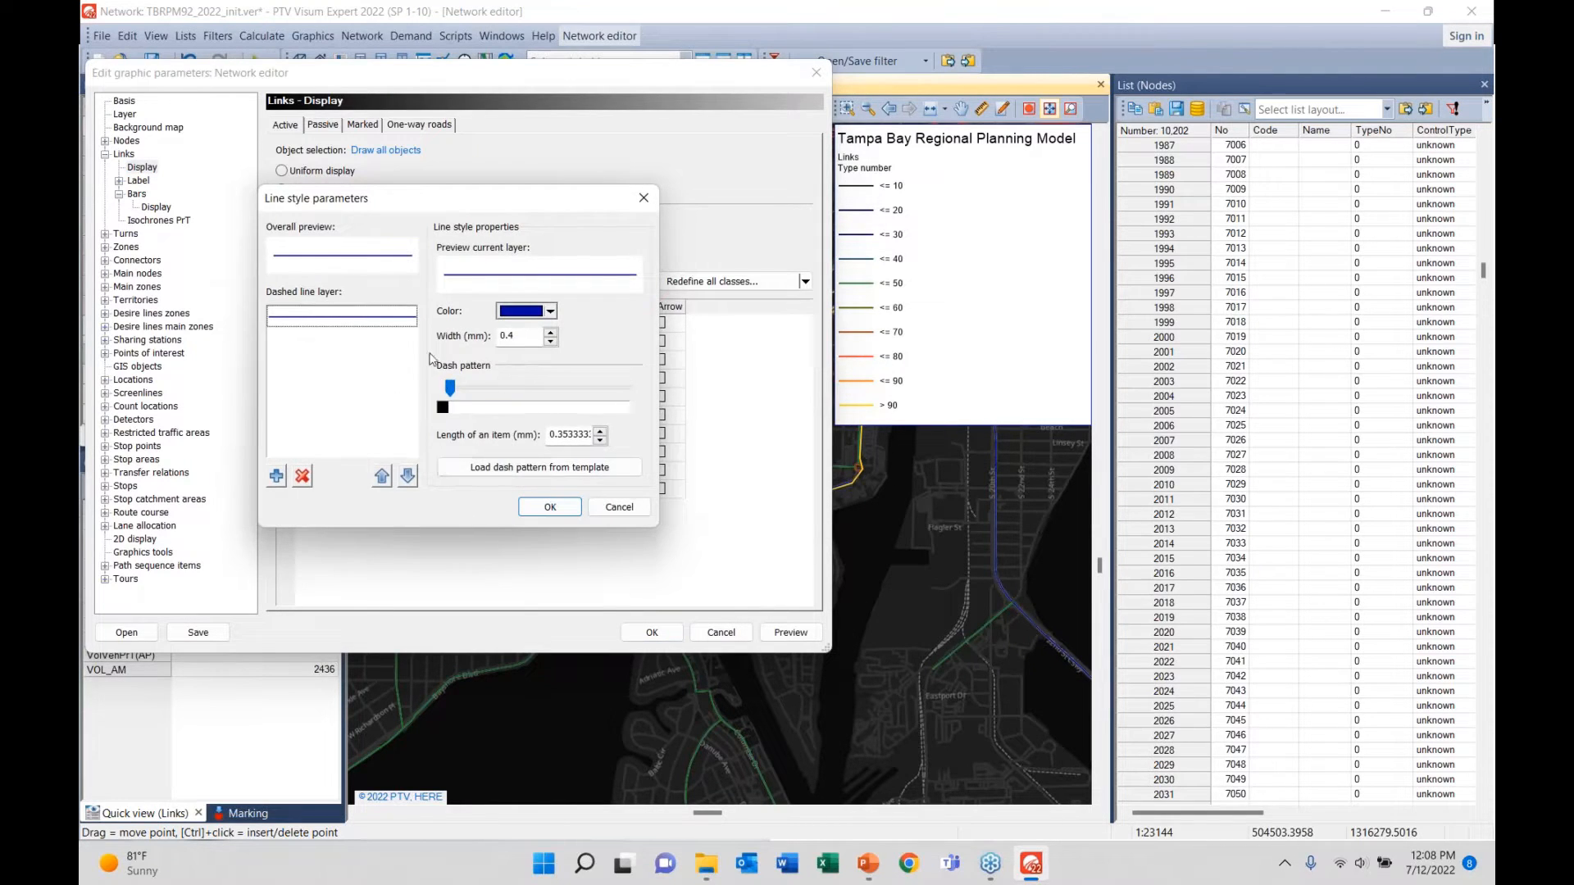
pyautogui.click(605, 509)
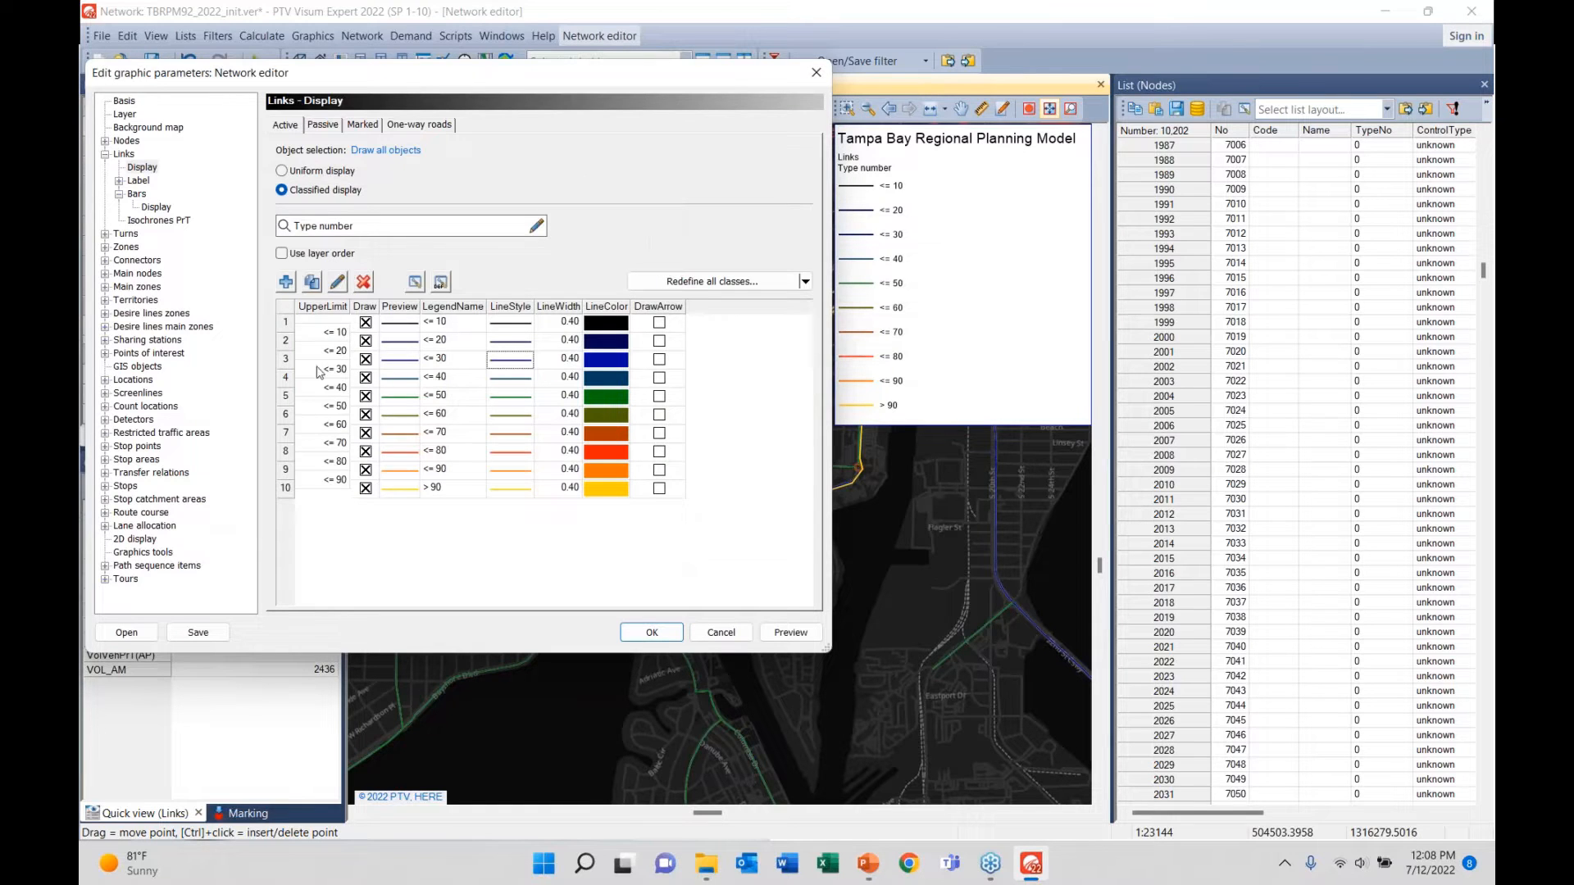
pyautogui.click(450, 361)
pyautogui.write('divided arterial')
pyautogui.click(662, 633)
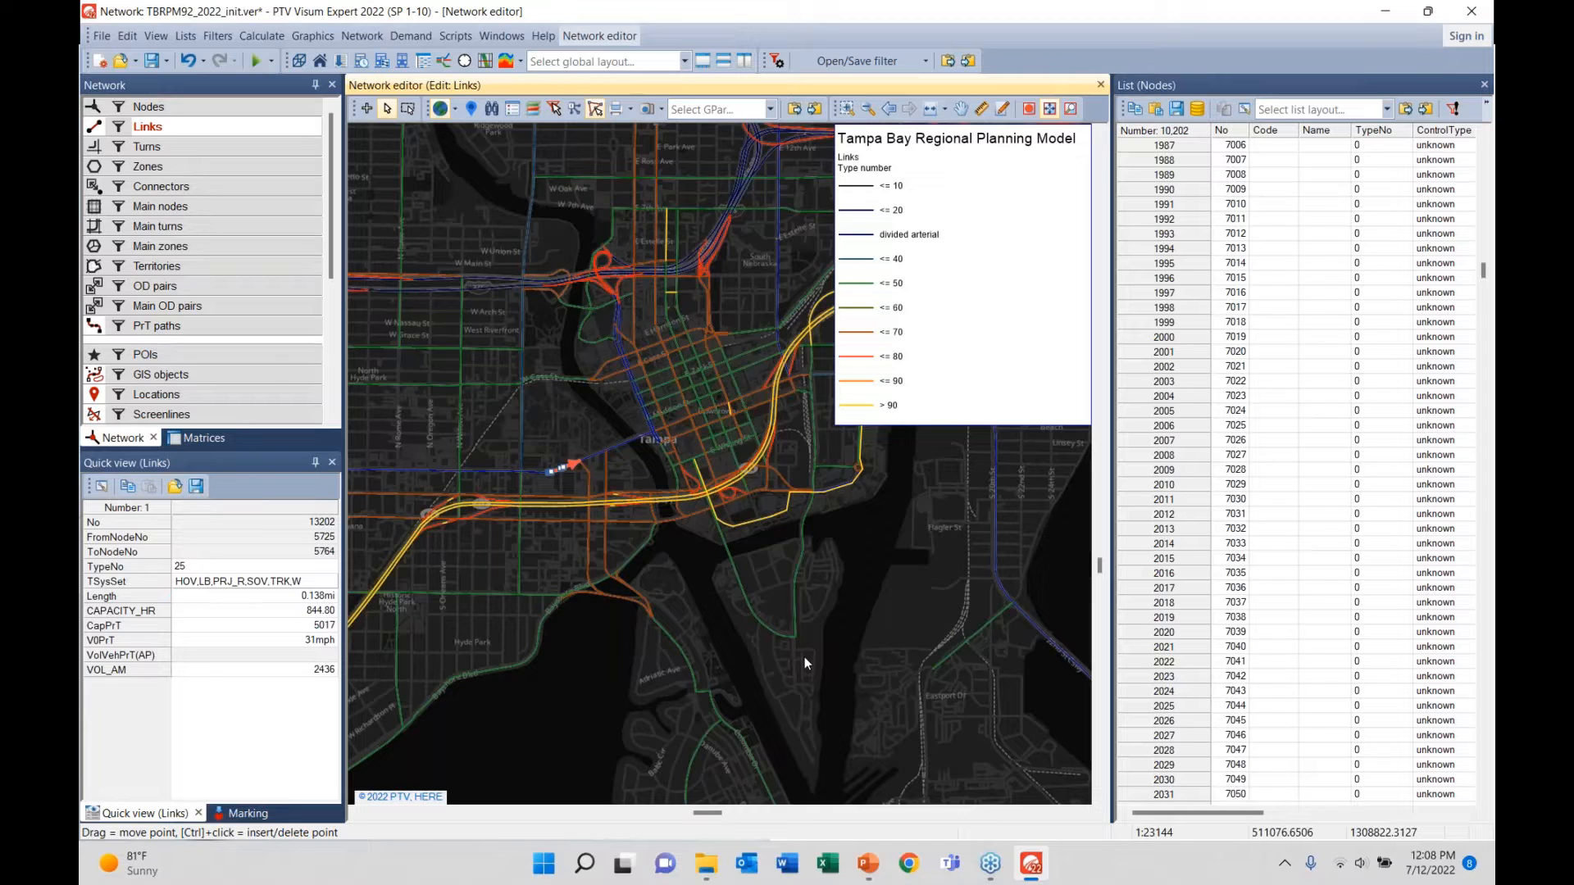
# - Open the Links list of all 24,868 links, then return to the Network editor tab
pyautogui.scroll(-2, 745, 597)
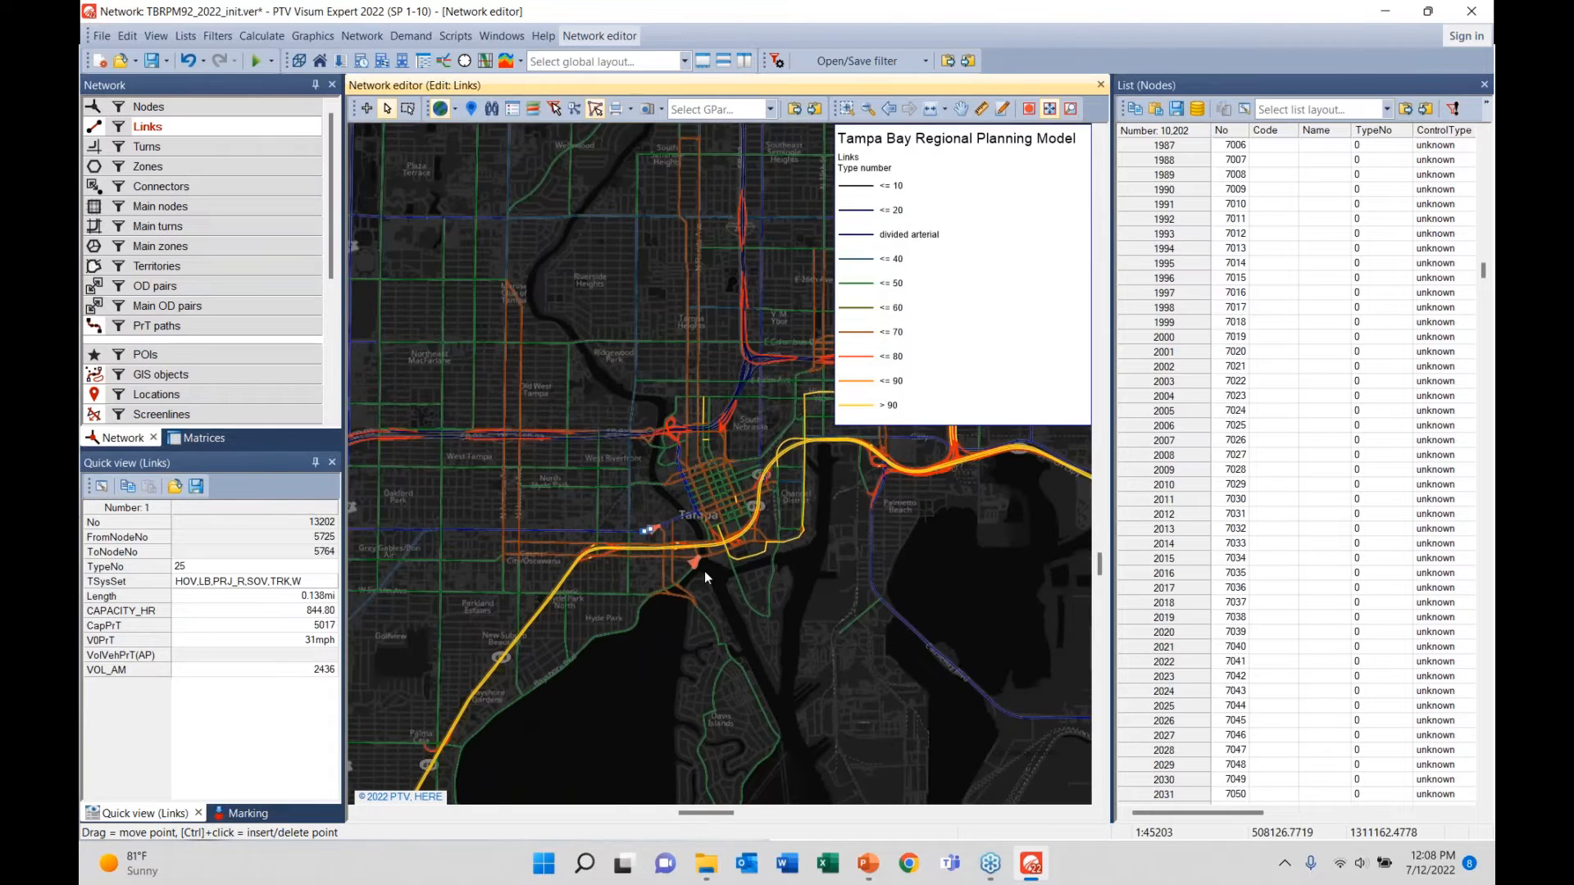
pyautogui.rightClick(170, 125)
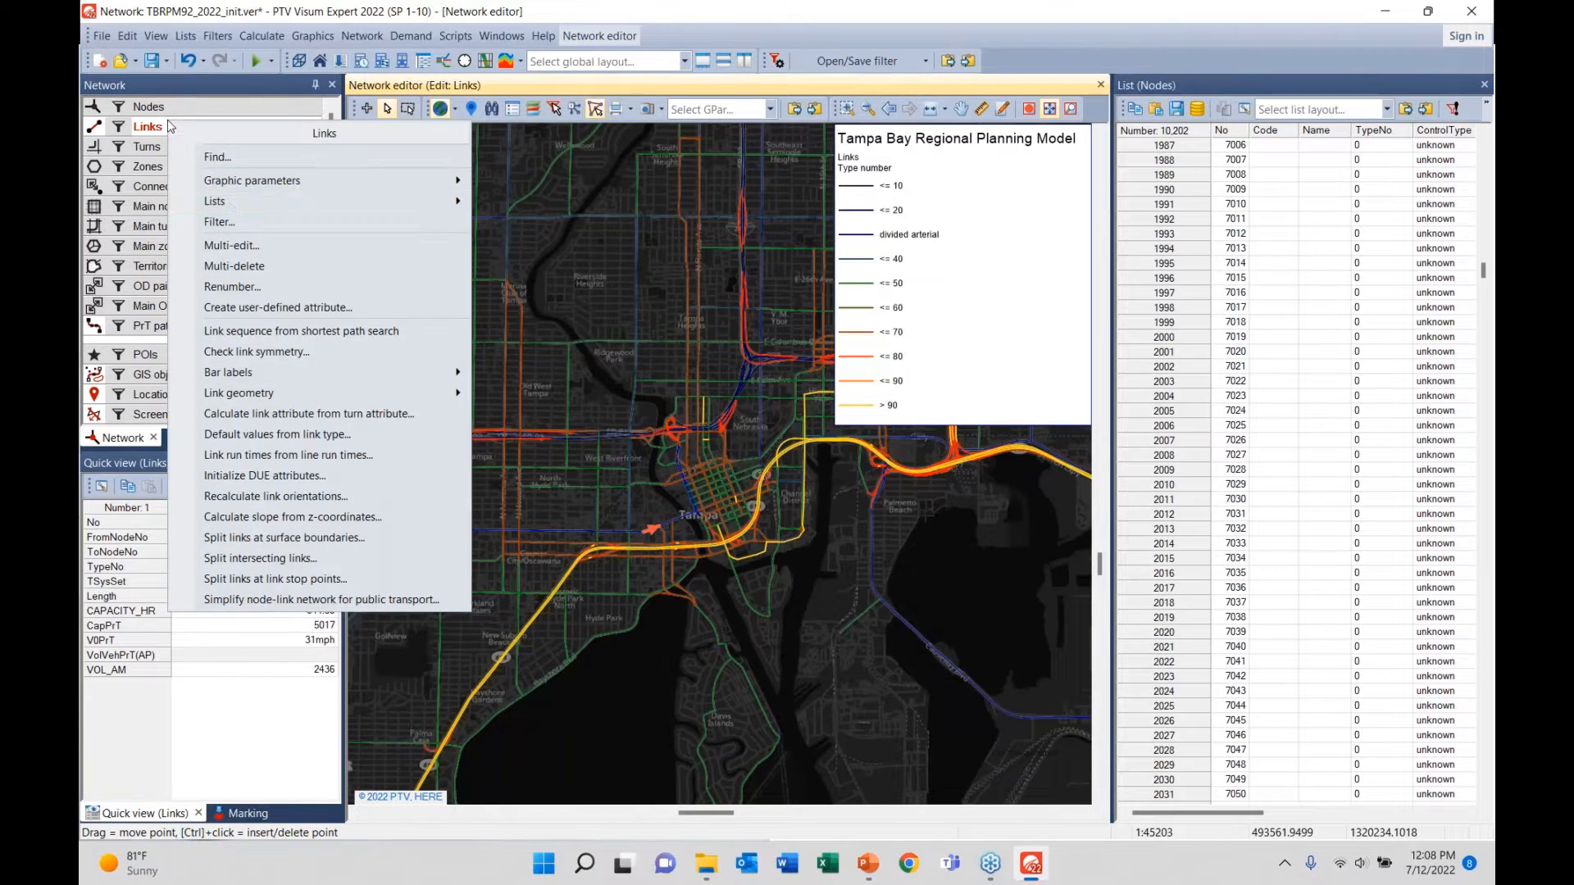
pyautogui.moveTo(344, 201)
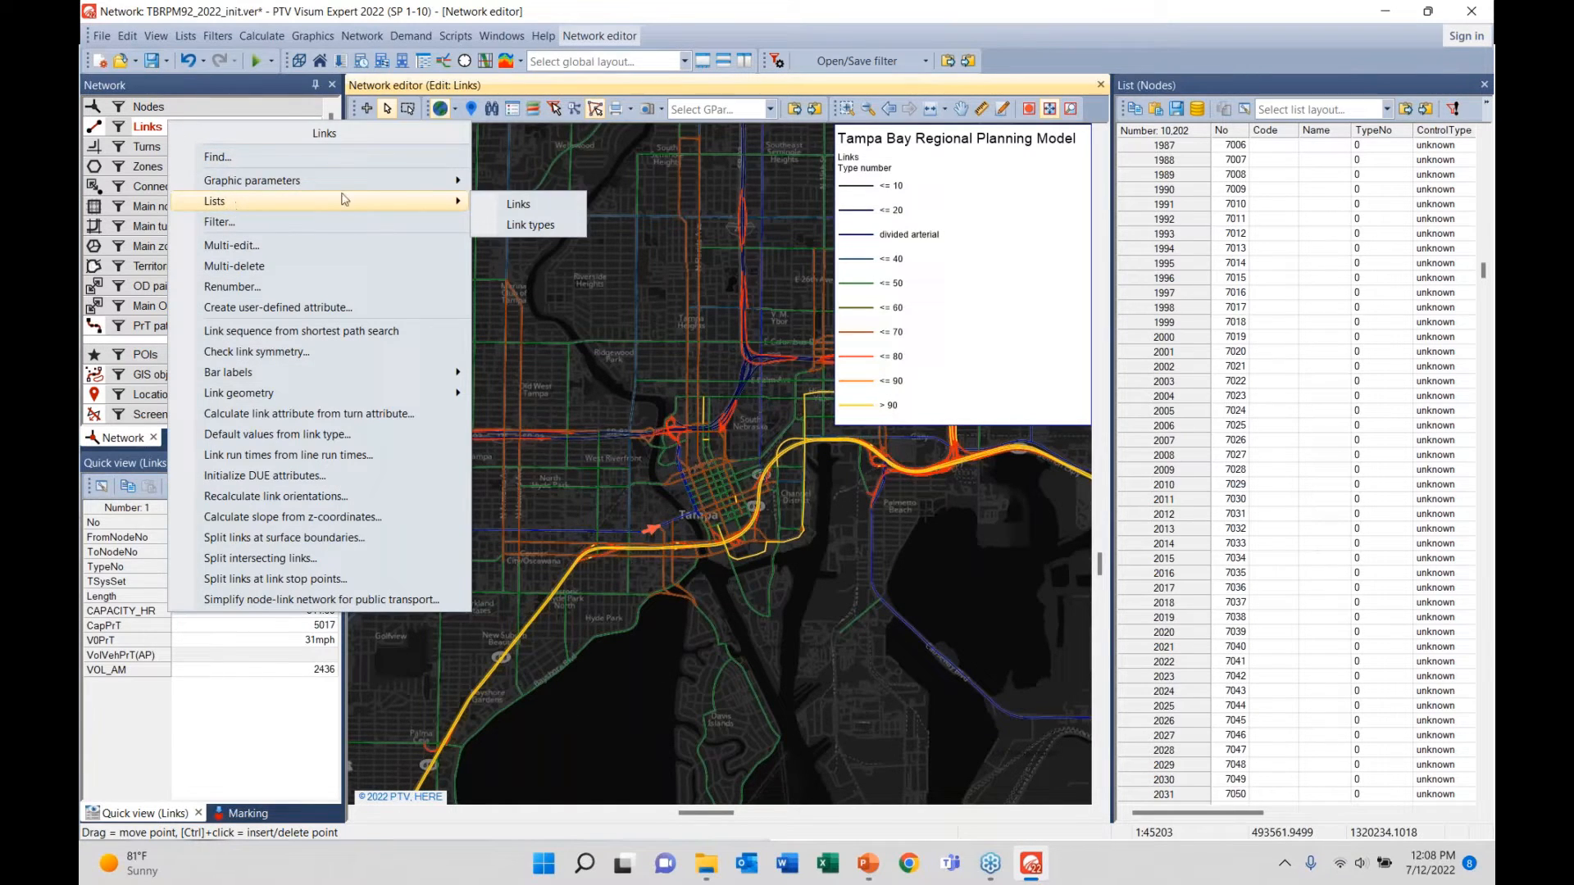
pyautogui.click(510, 206)
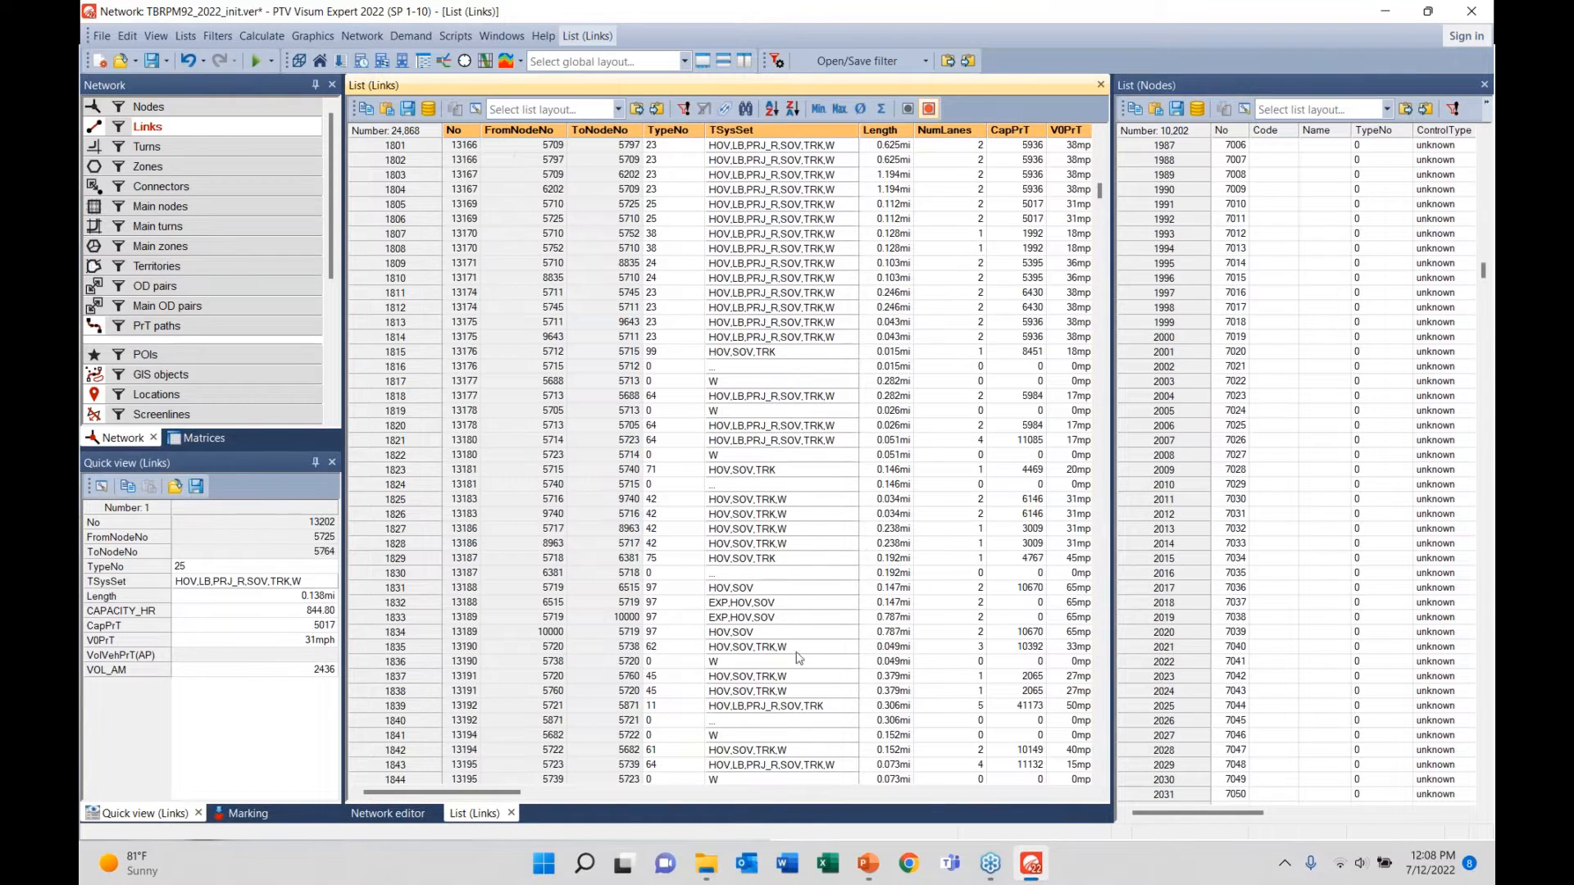
pyautogui.click(392, 813)
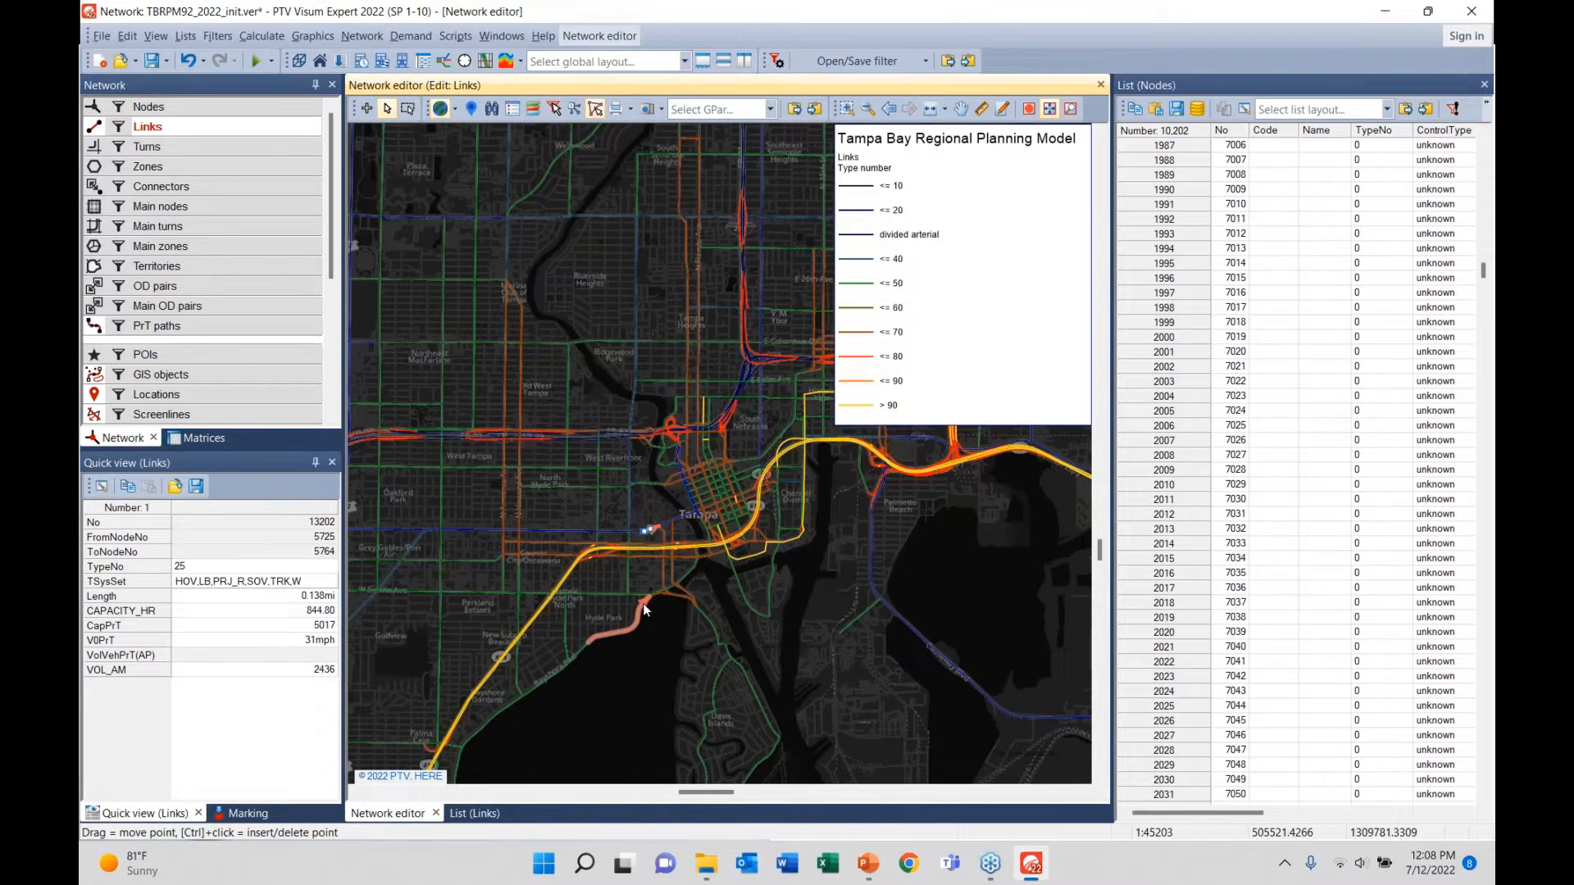
# - Switch to the PowerPoint slide show and present the '3. Zones' Model Structure slide
pyautogui.hotkey('alt', 'Tab')
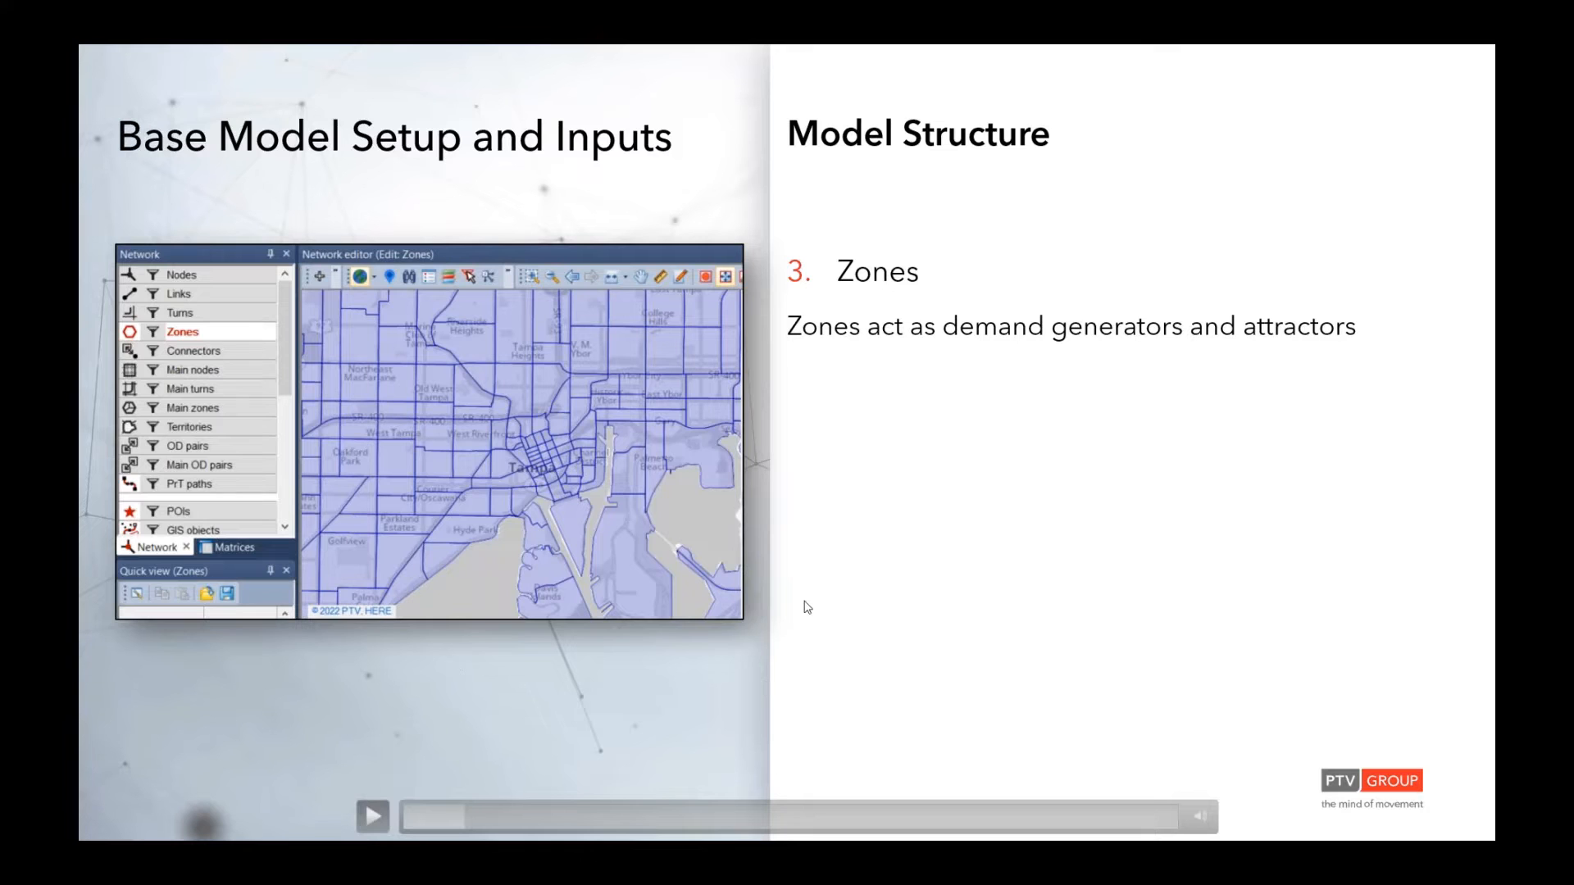
pyautogui.hotkey('alt', 'Tab')
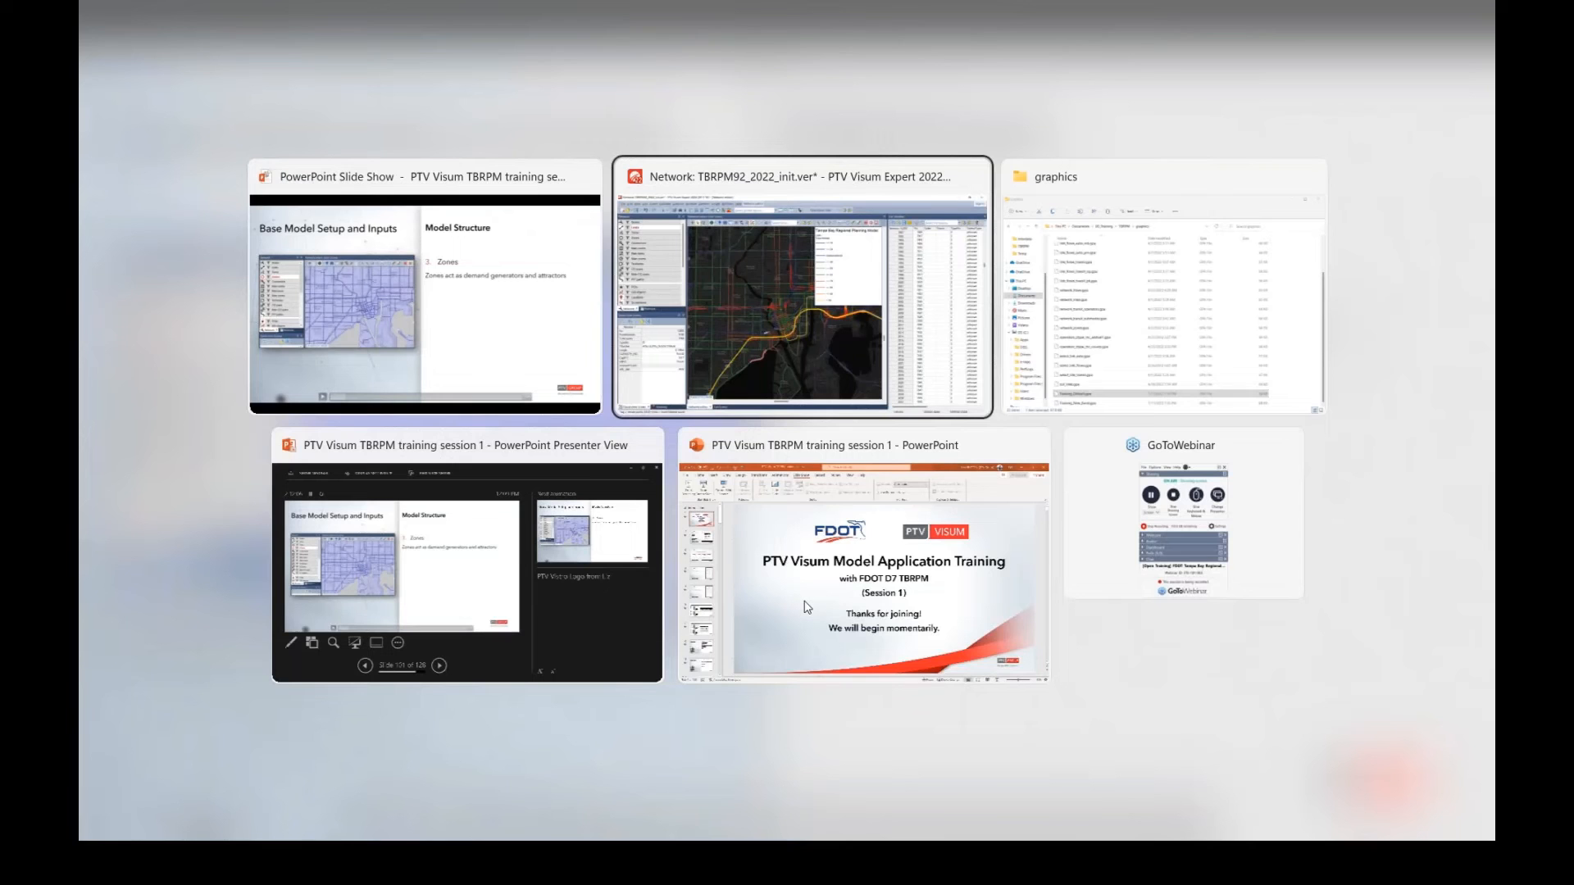
# - Zoom onto the interchange west of downtown, hide the legend, and switch to editing nodes
pyautogui.click(775, 287)
pyautogui.scroll(10, 622, 421)
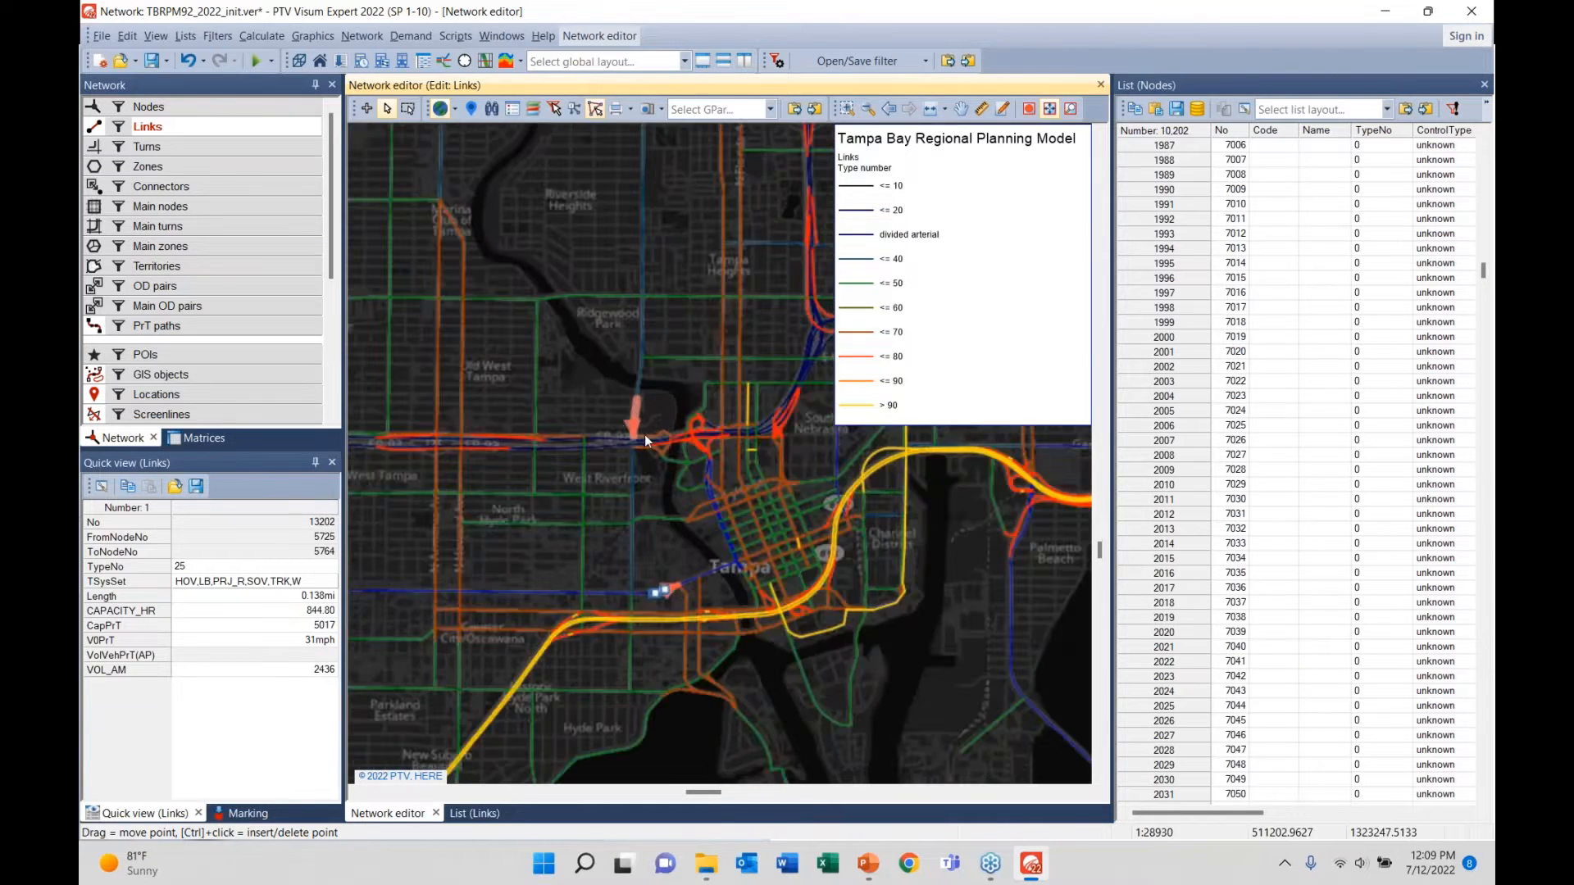
pyautogui.scroll(3, 779, 459)
pyautogui.moveTo(759, 462); pyautogui.dragTo(679, 459)
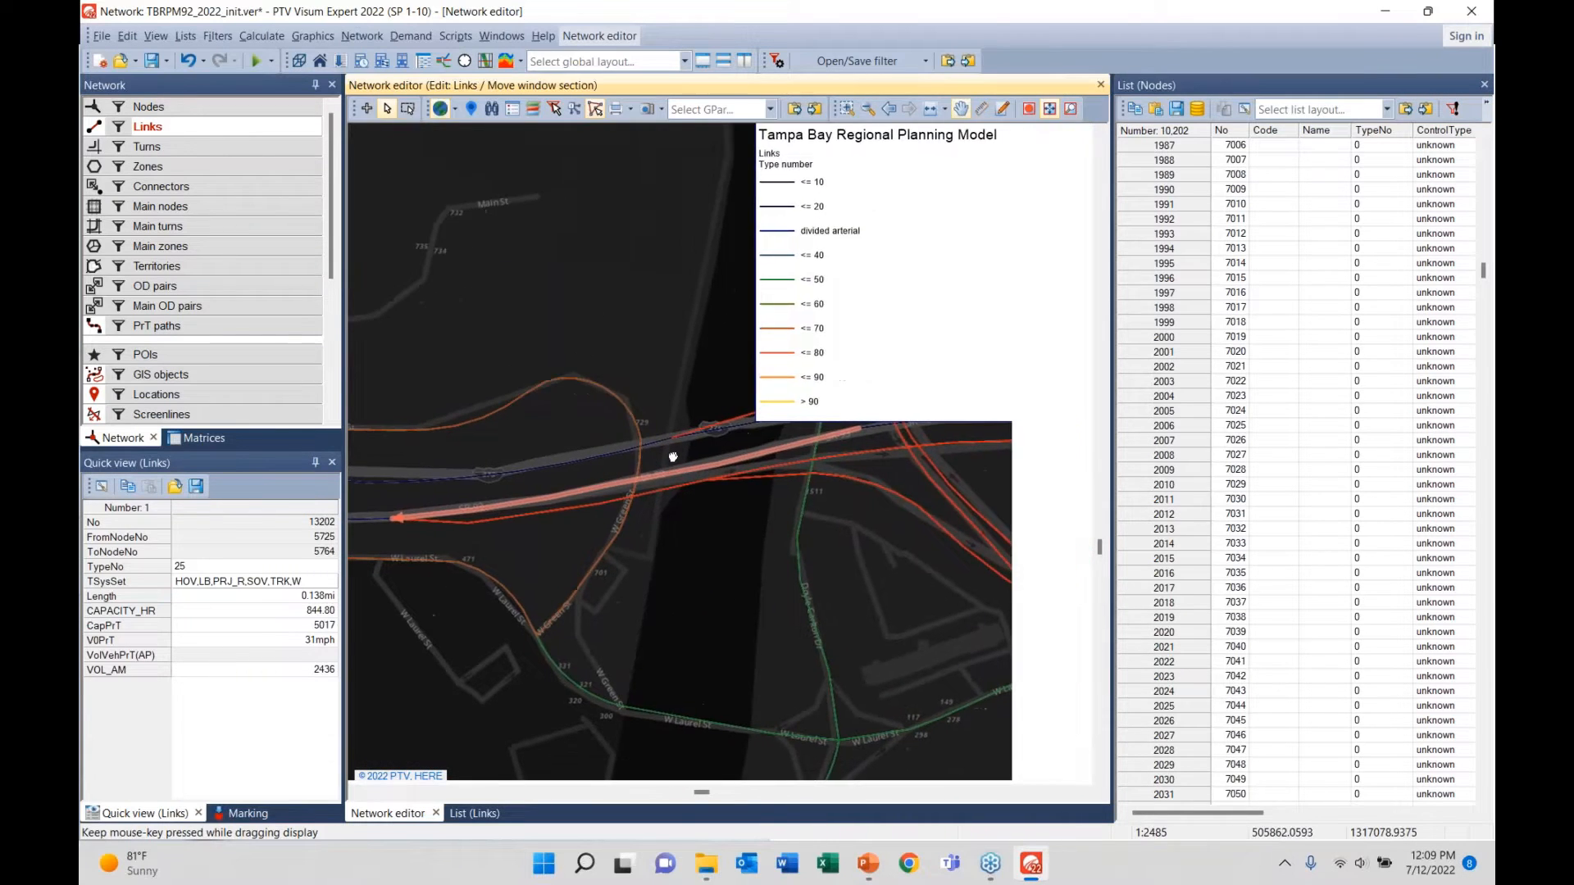
pyautogui.click(512, 109)
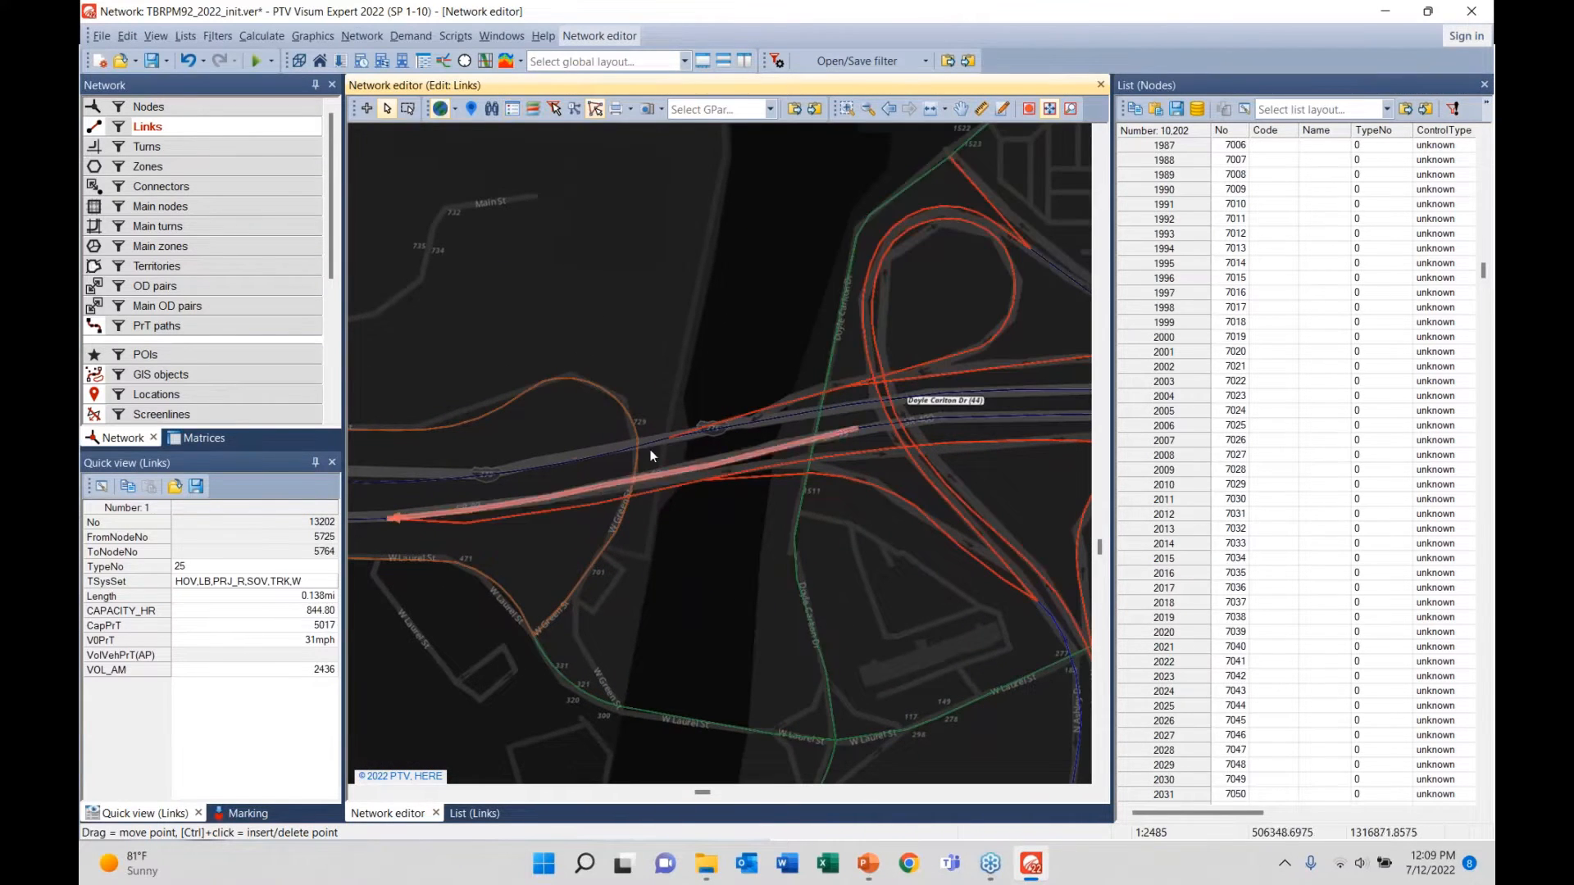
pyautogui.moveTo(482, 481); pyautogui.dragTo(651, 439)
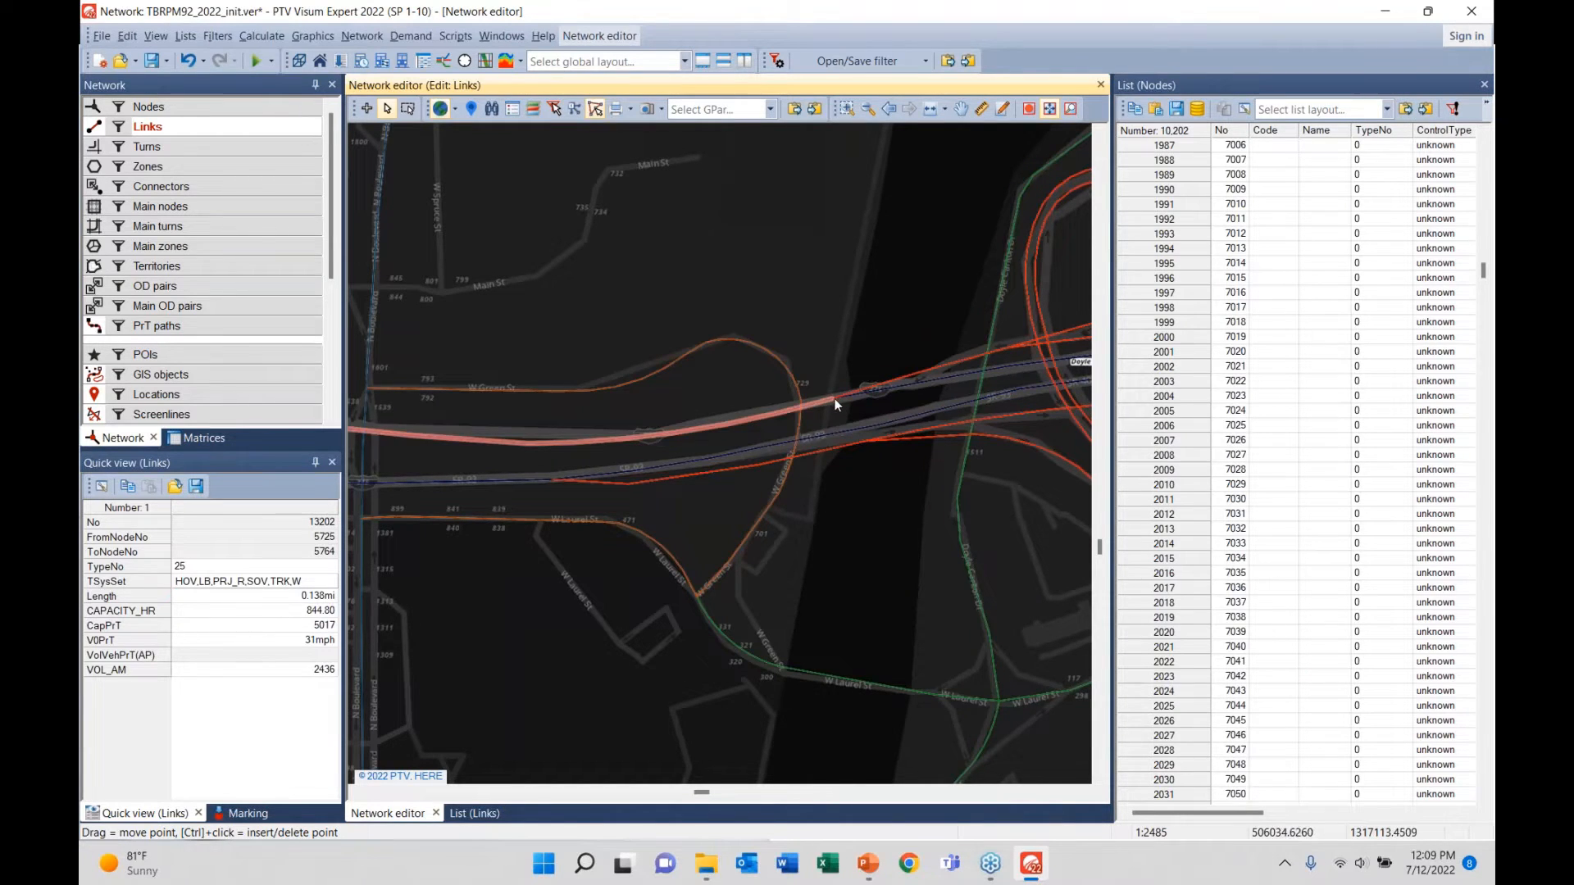
pyautogui.click(271, 108)
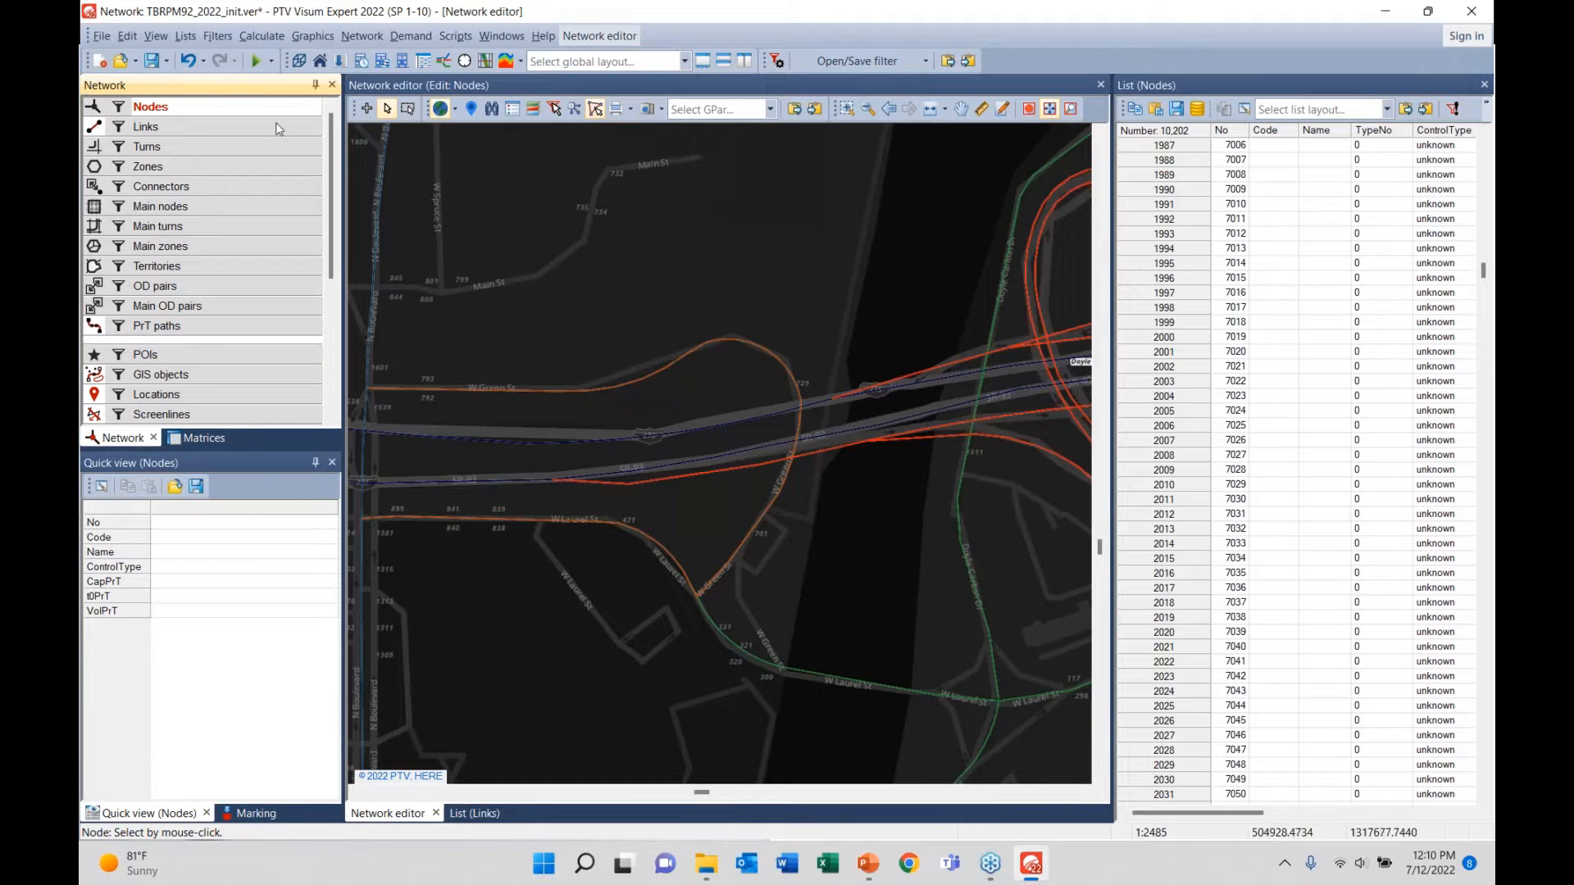
# - Drag a shape point on ramp link 14228 in node 6088's Junction editor, answering No to the prompt
pyautogui.doubleClick(831, 400)
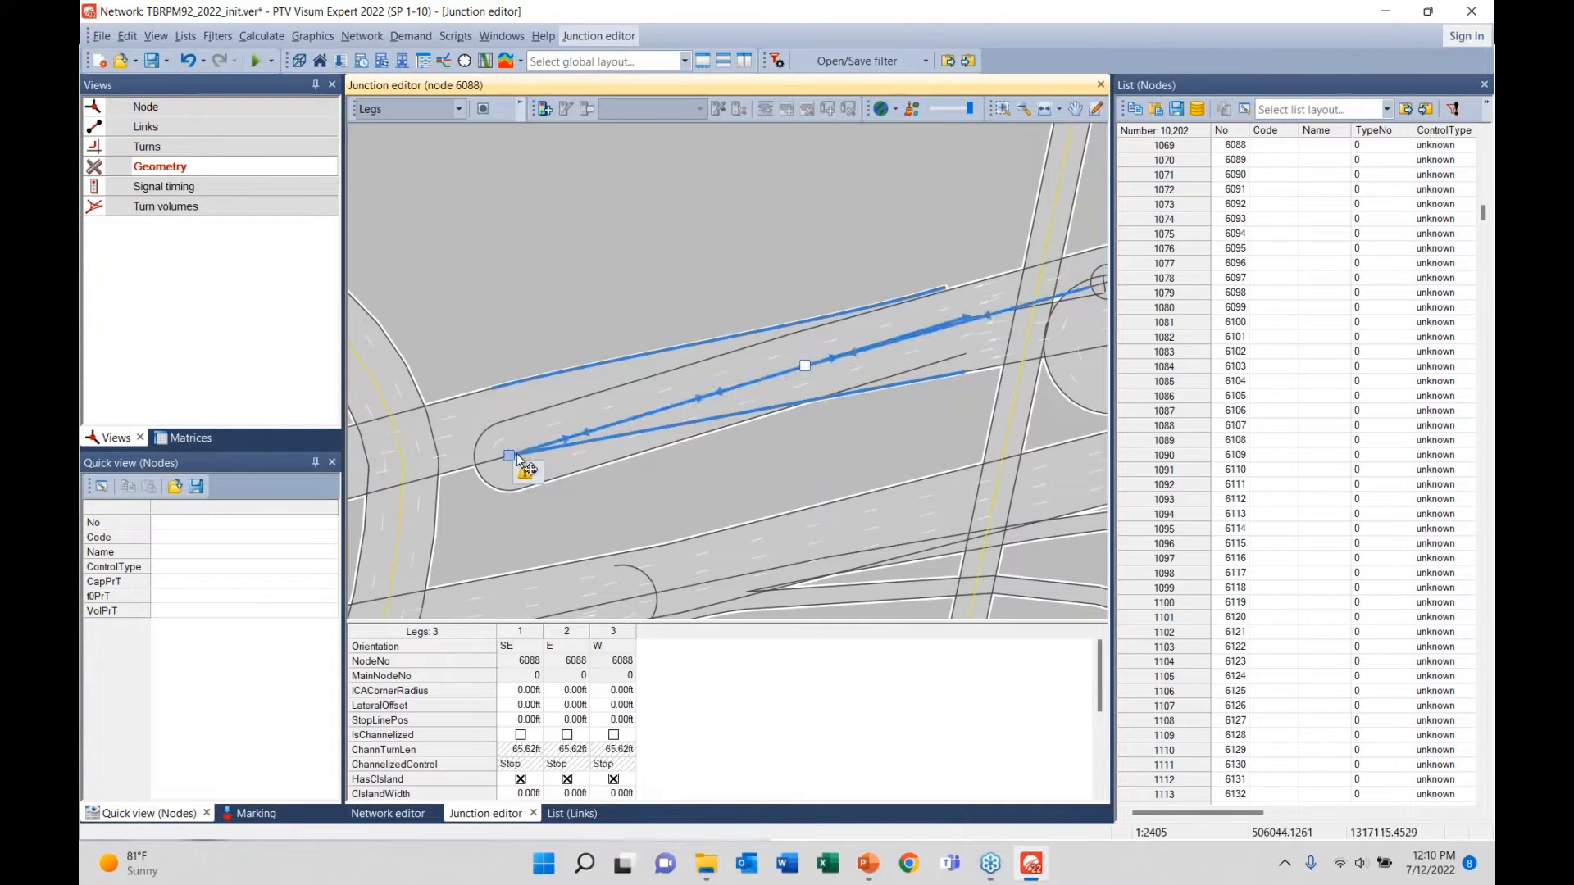
pyautogui.click(828, 361)
pyautogui.moveTo(845, 354); pyautogui.dragTo(746, 332)
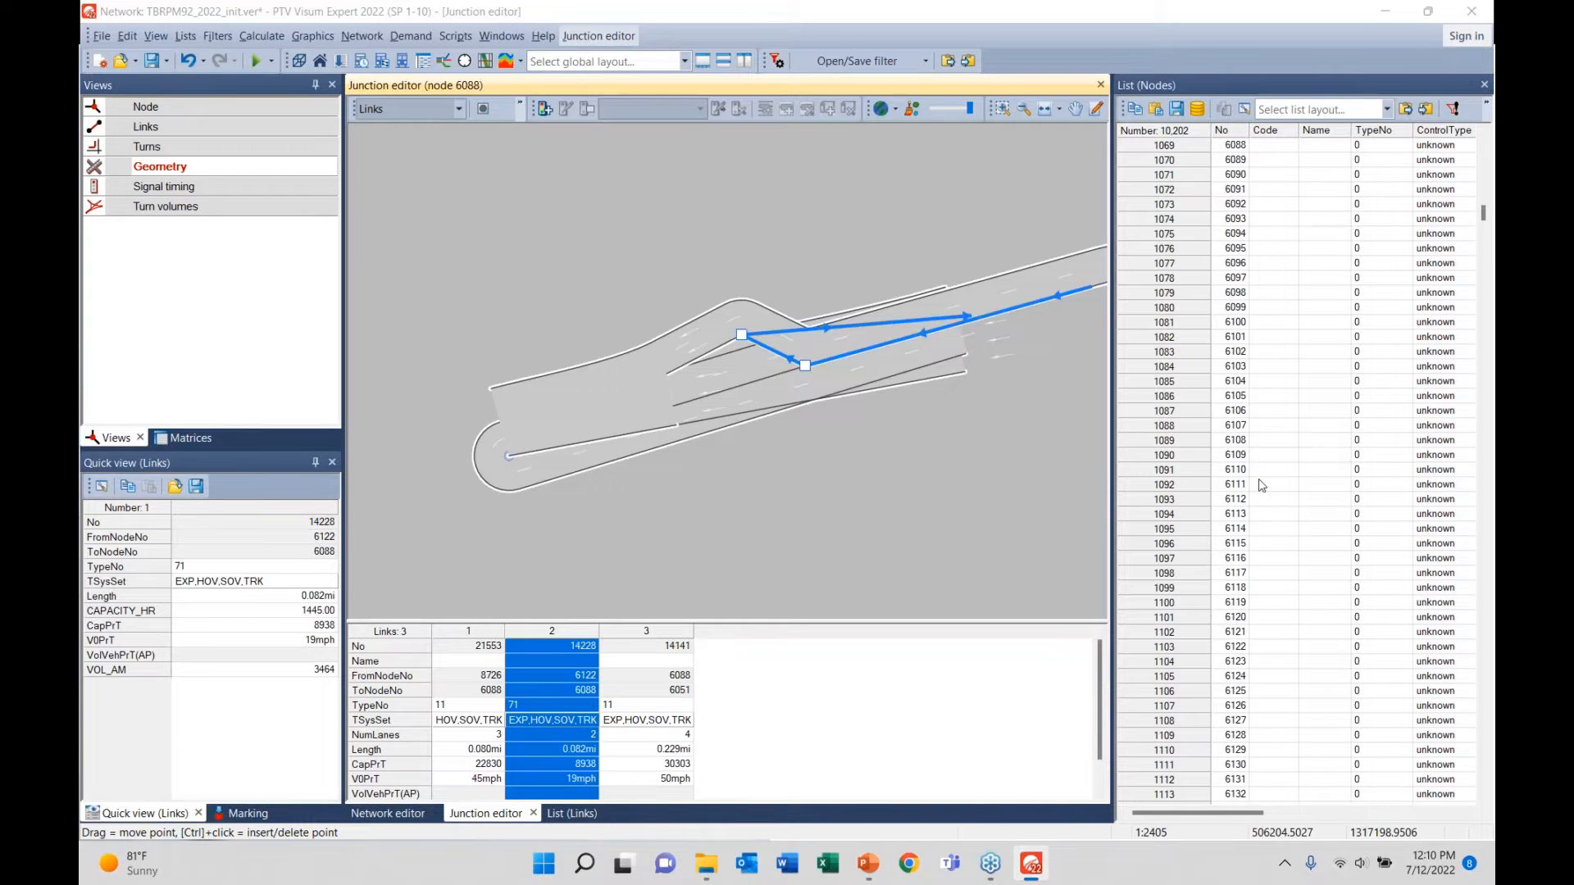
pyautogui.click(908, 490)
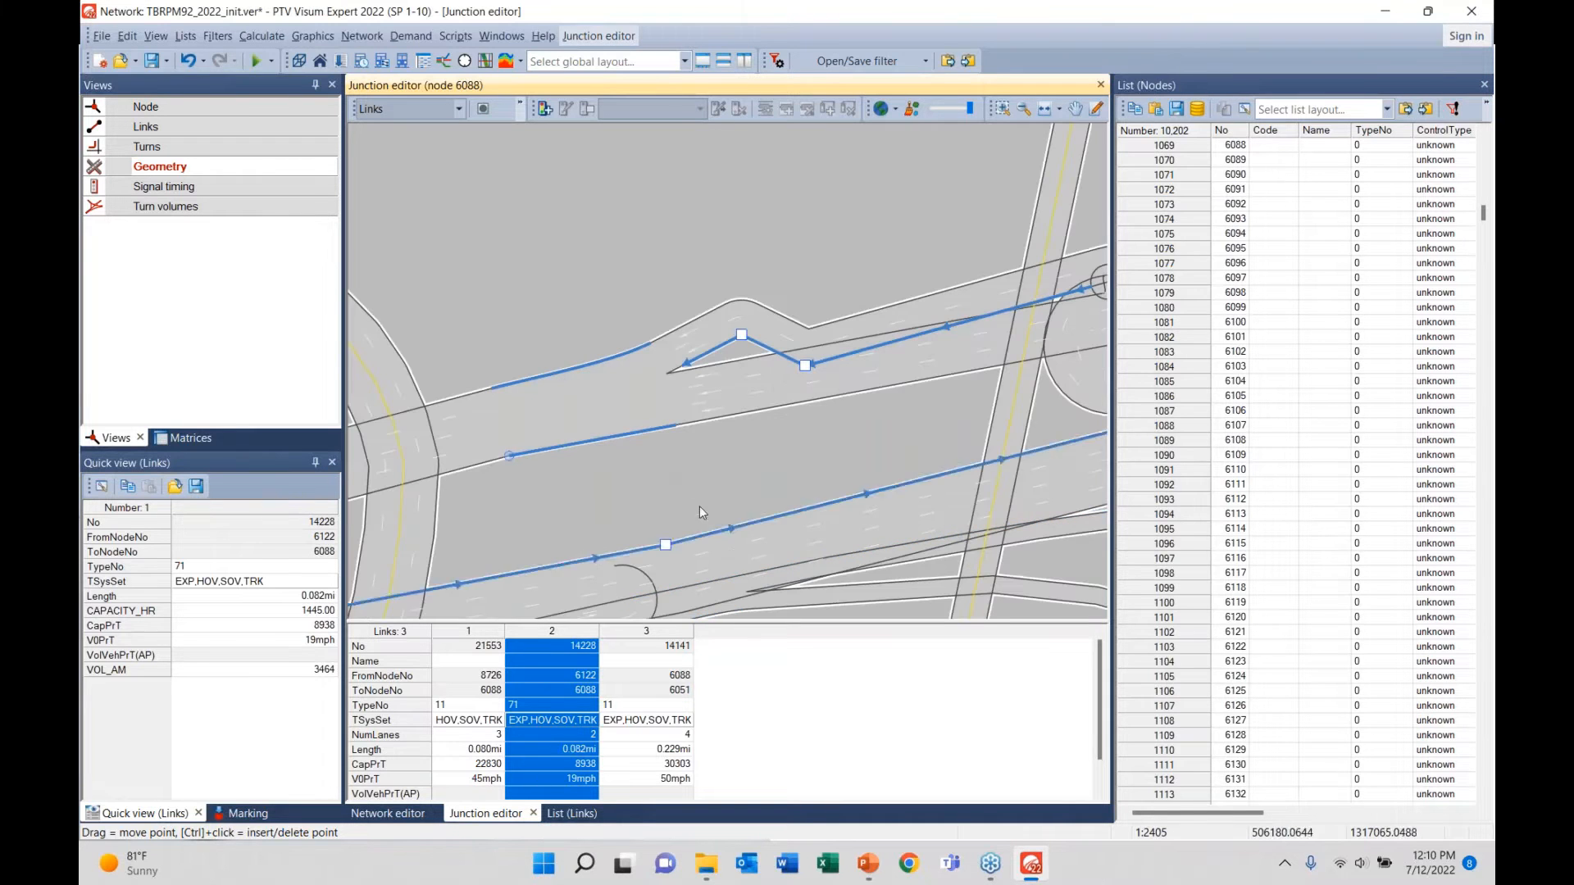
pyautogui.moveTo(585, 426); pyautogui.dragTo(921, 395)
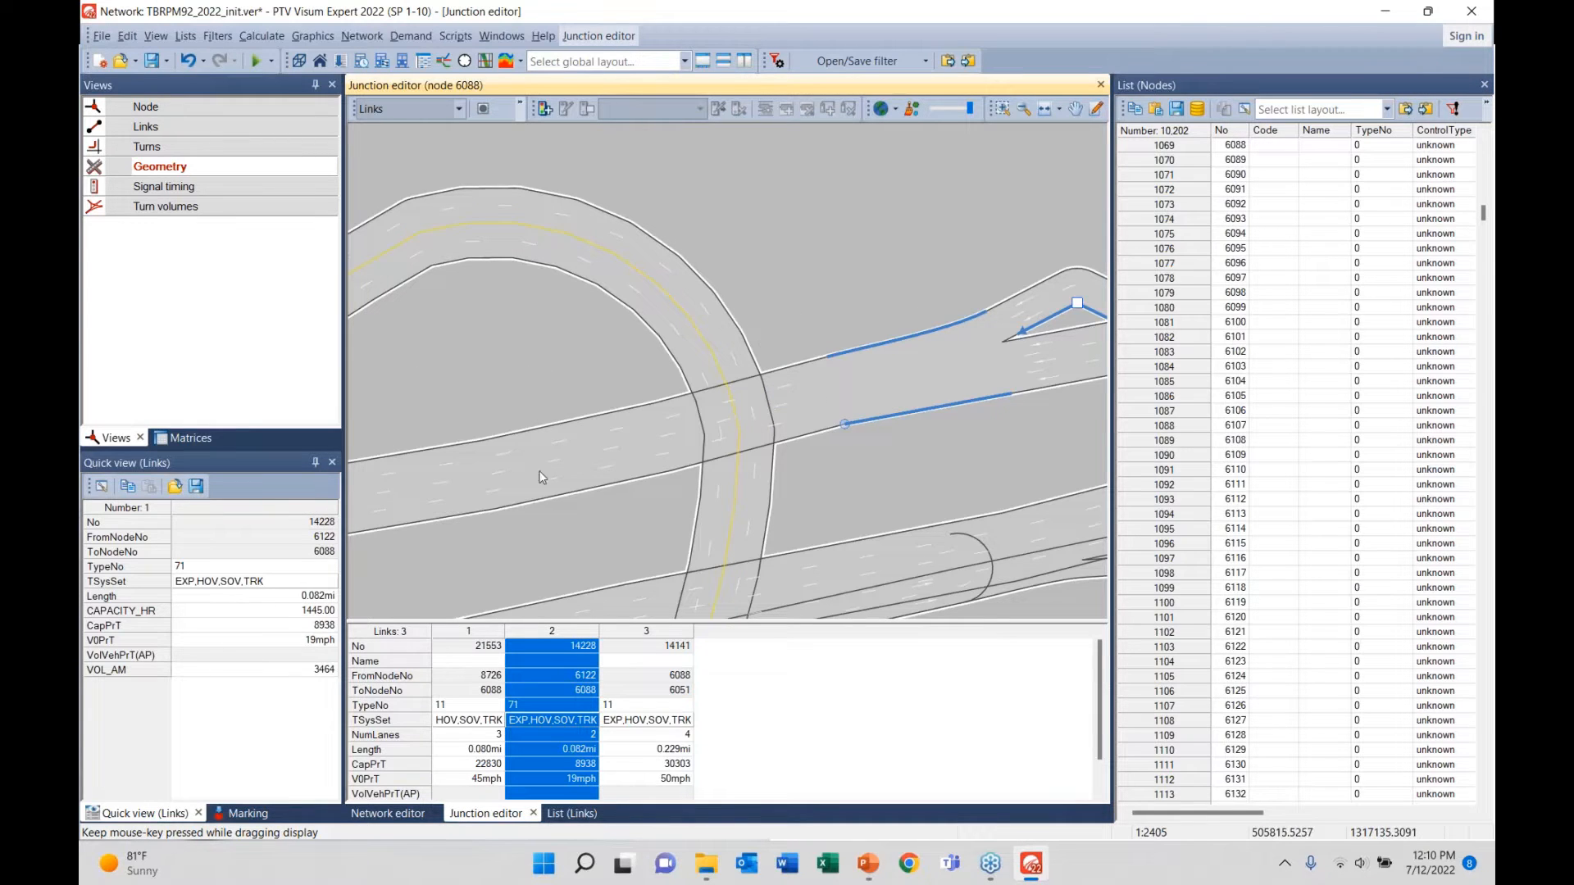
pyautogui.click(385, 813)
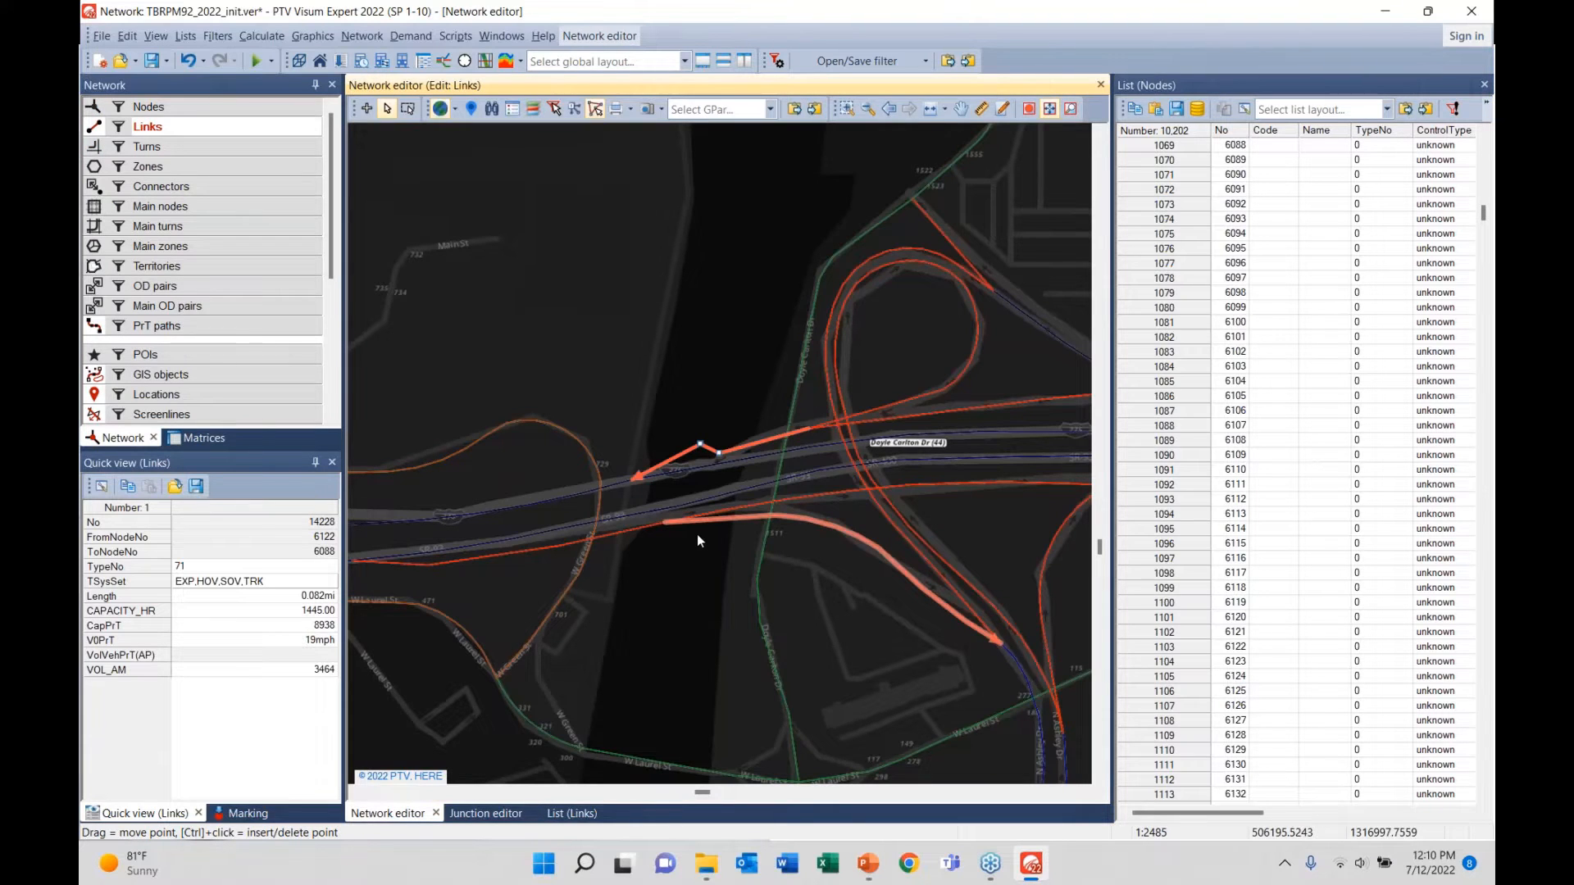
# - Undo the reshaping of link 14228 with Ctrl+Z, restoring its straight geometry
pyautogui.hotkey('ctrl', 'z')
pyautogui.click(724, 406)
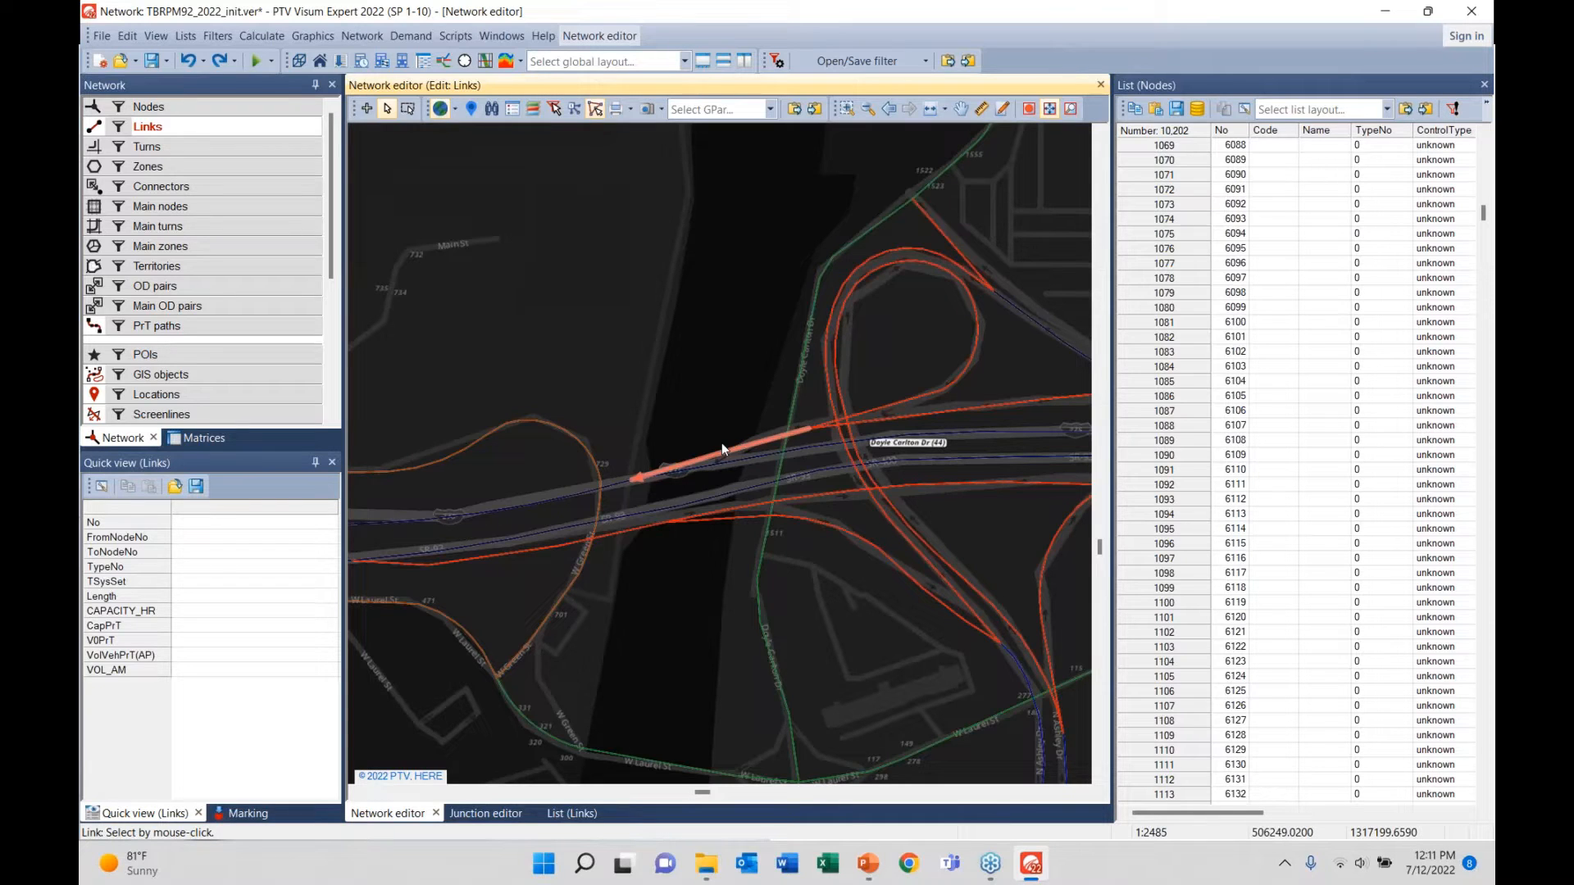
pyautogui.moveTo(630, 480); pyautogui.dragTo(739, 413)
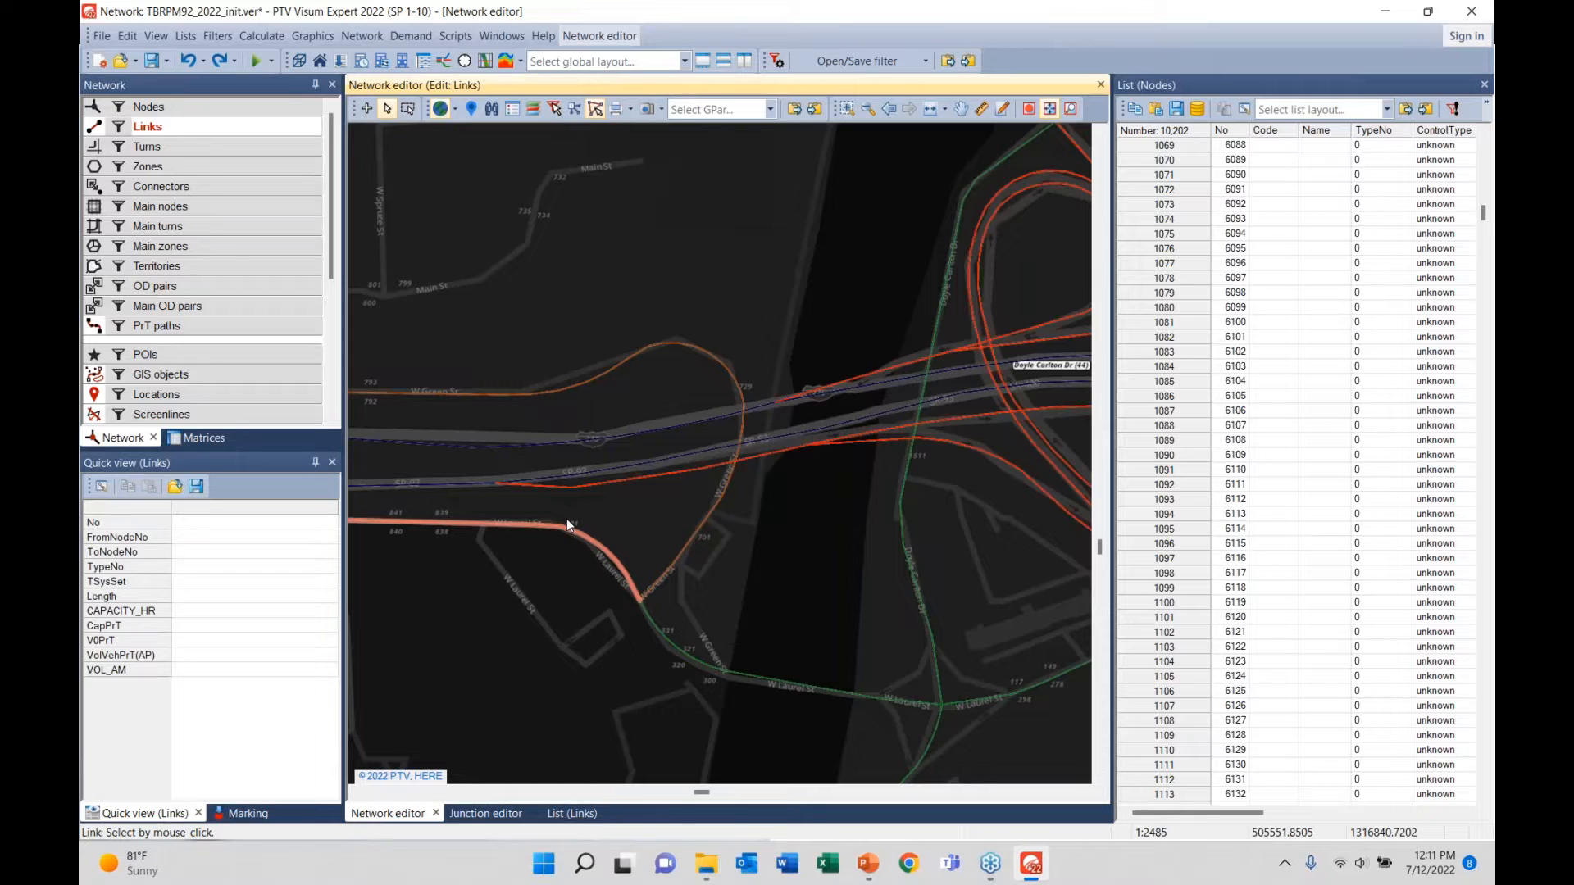
# - Select SR 92 link 14099 and insert a shape point, accepting deletion of assignment results
pyautogui.click(641, 485)
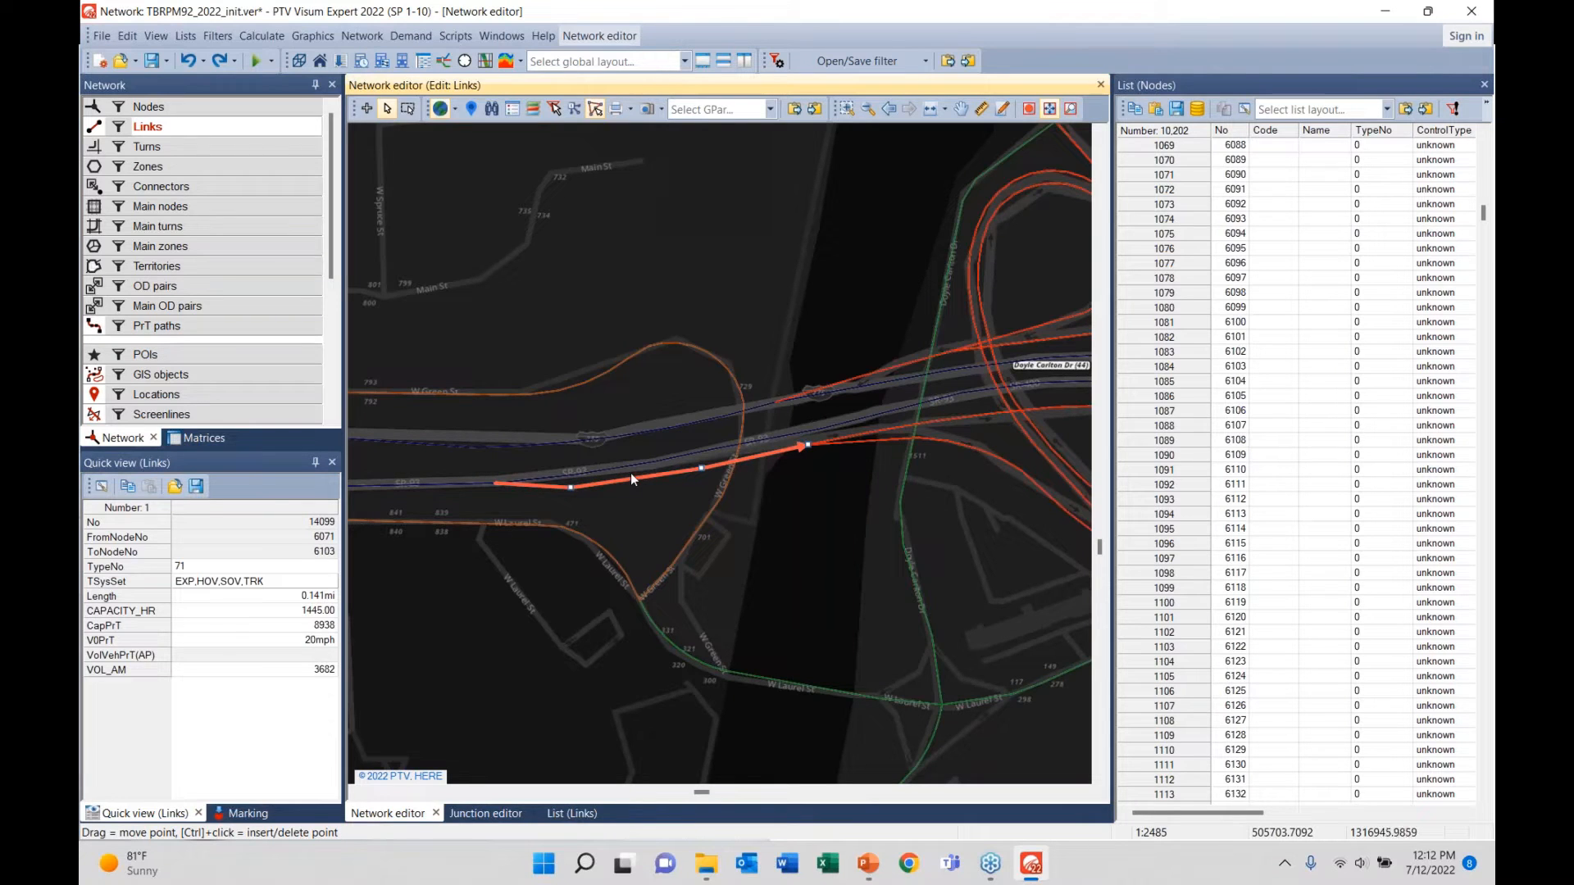
pyautogui.click(804, 523)
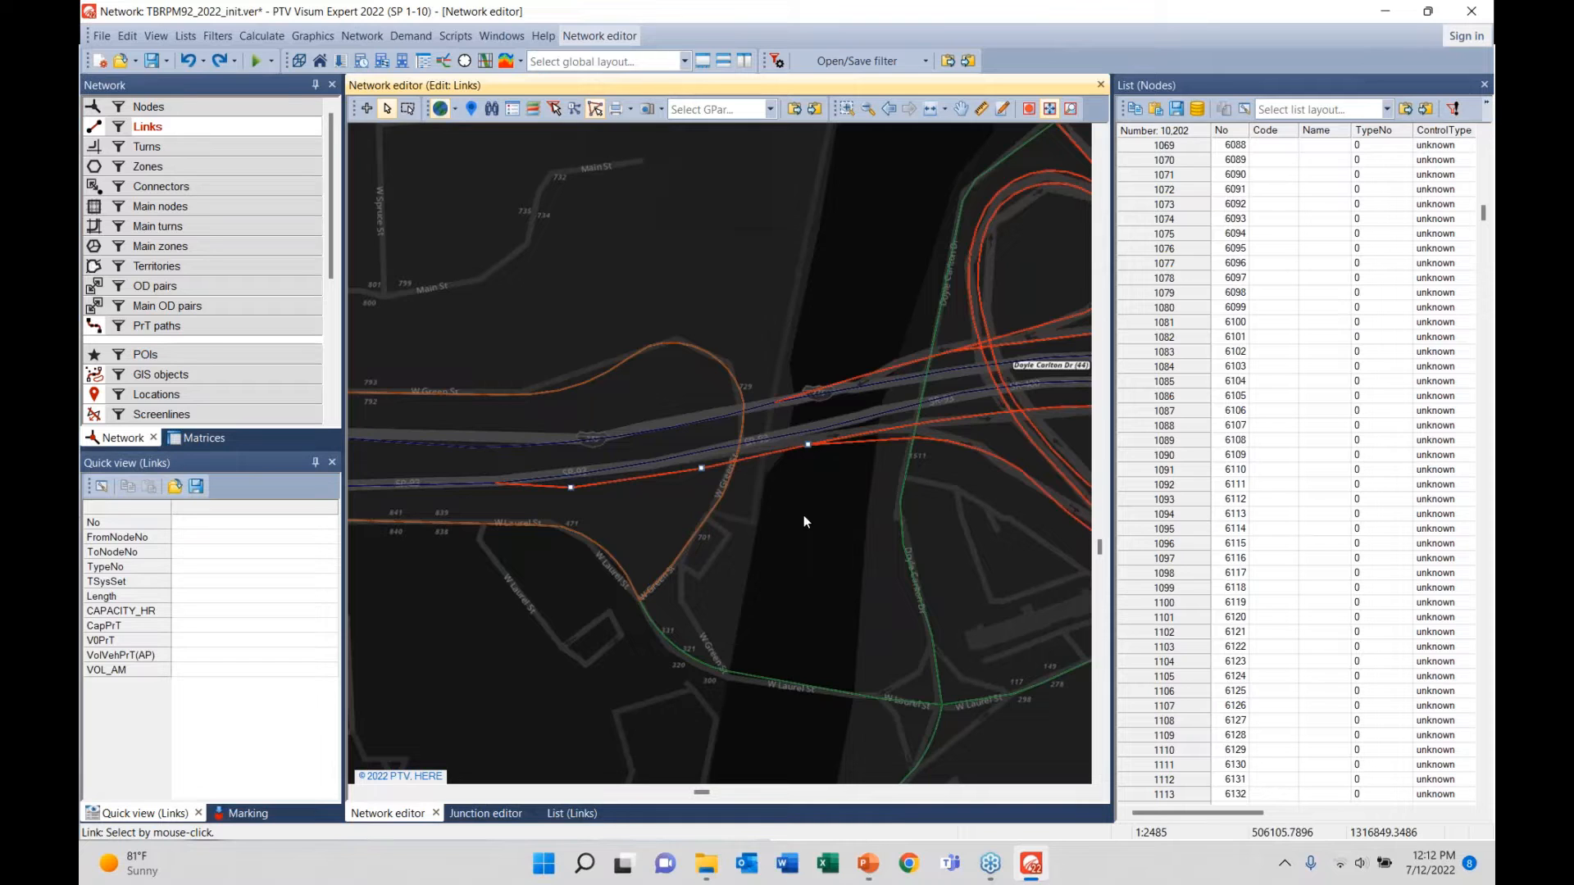
pyautogui.click(689, 474)
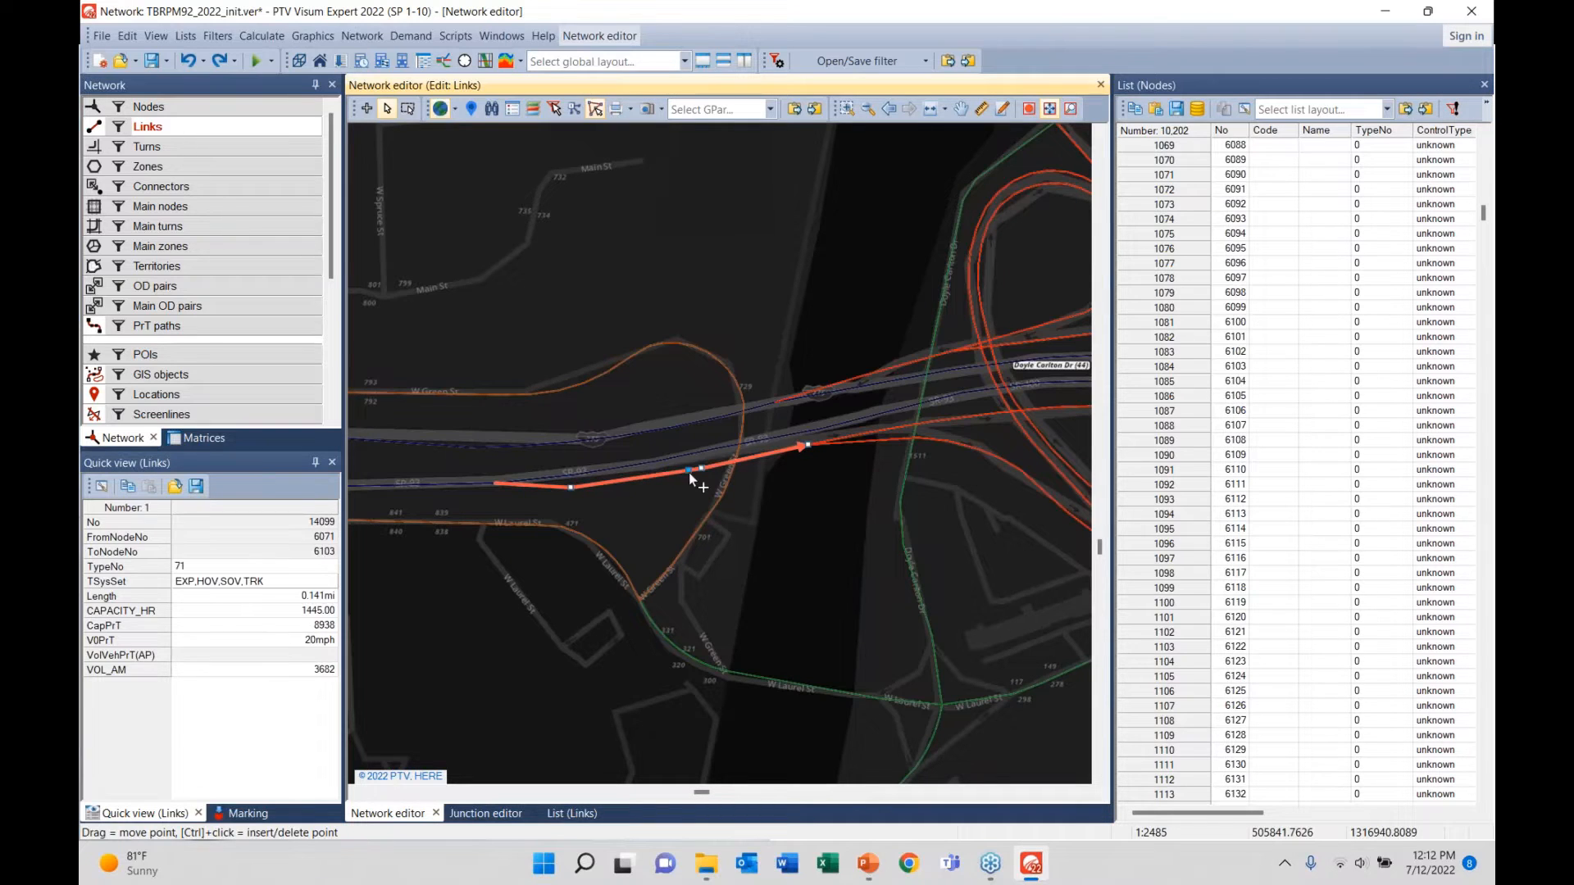
pyautogui.keyDown('ctrl'); pyautogui.click(672, 468); pyautogui.keyUp('ctrl')
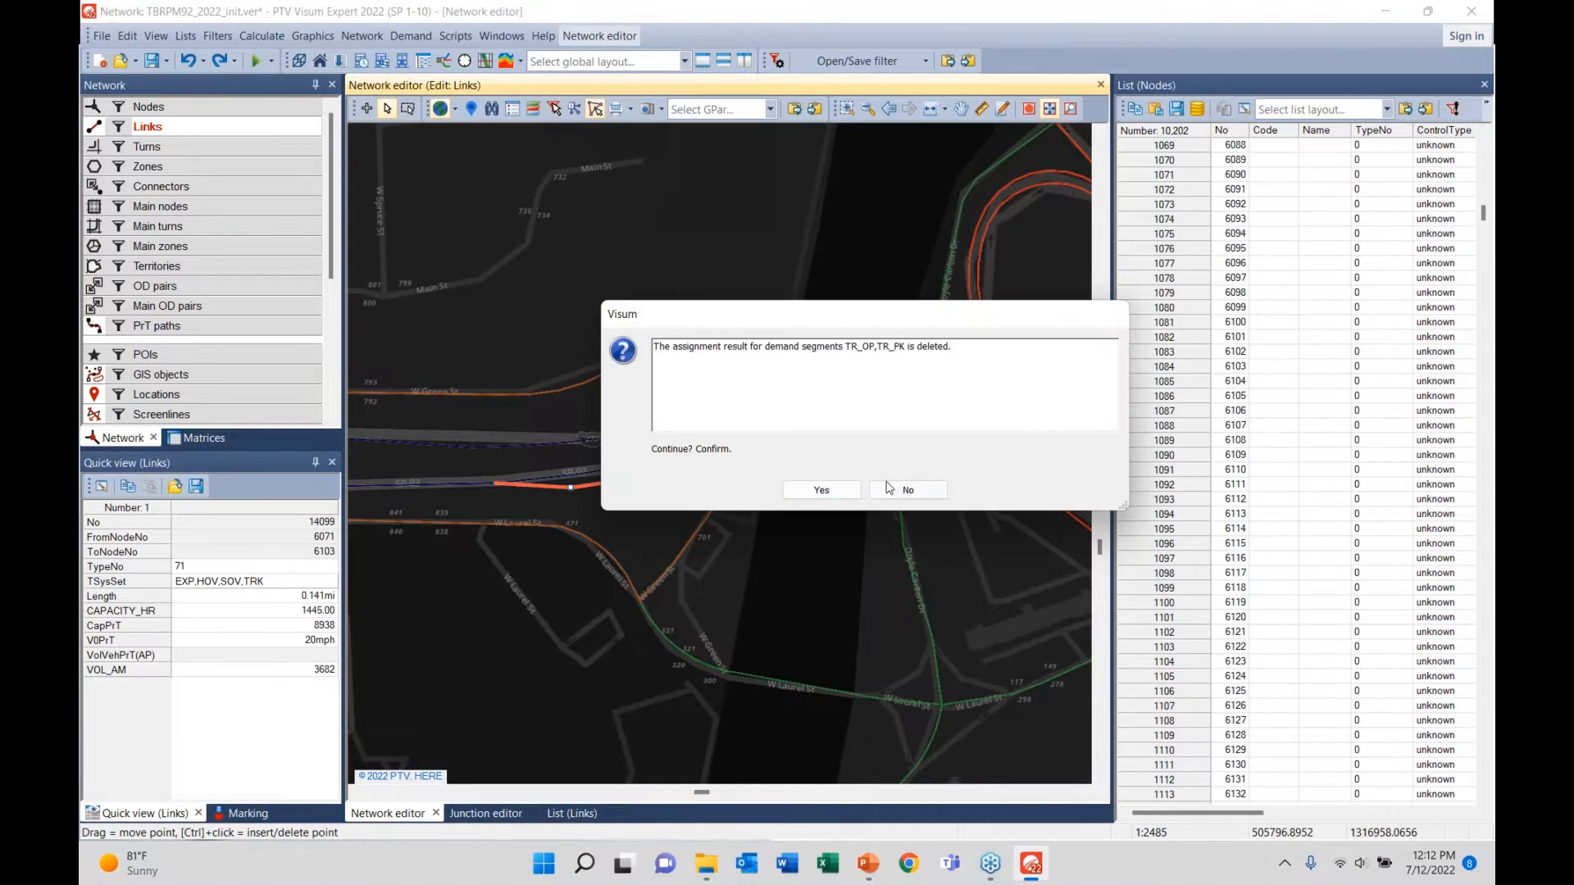
pyautogui.click(821, 489)
# - Toggle interactive geometry editing, inspect link 14100, and clear the link selection
pyautogui.rightClick(664, 473)
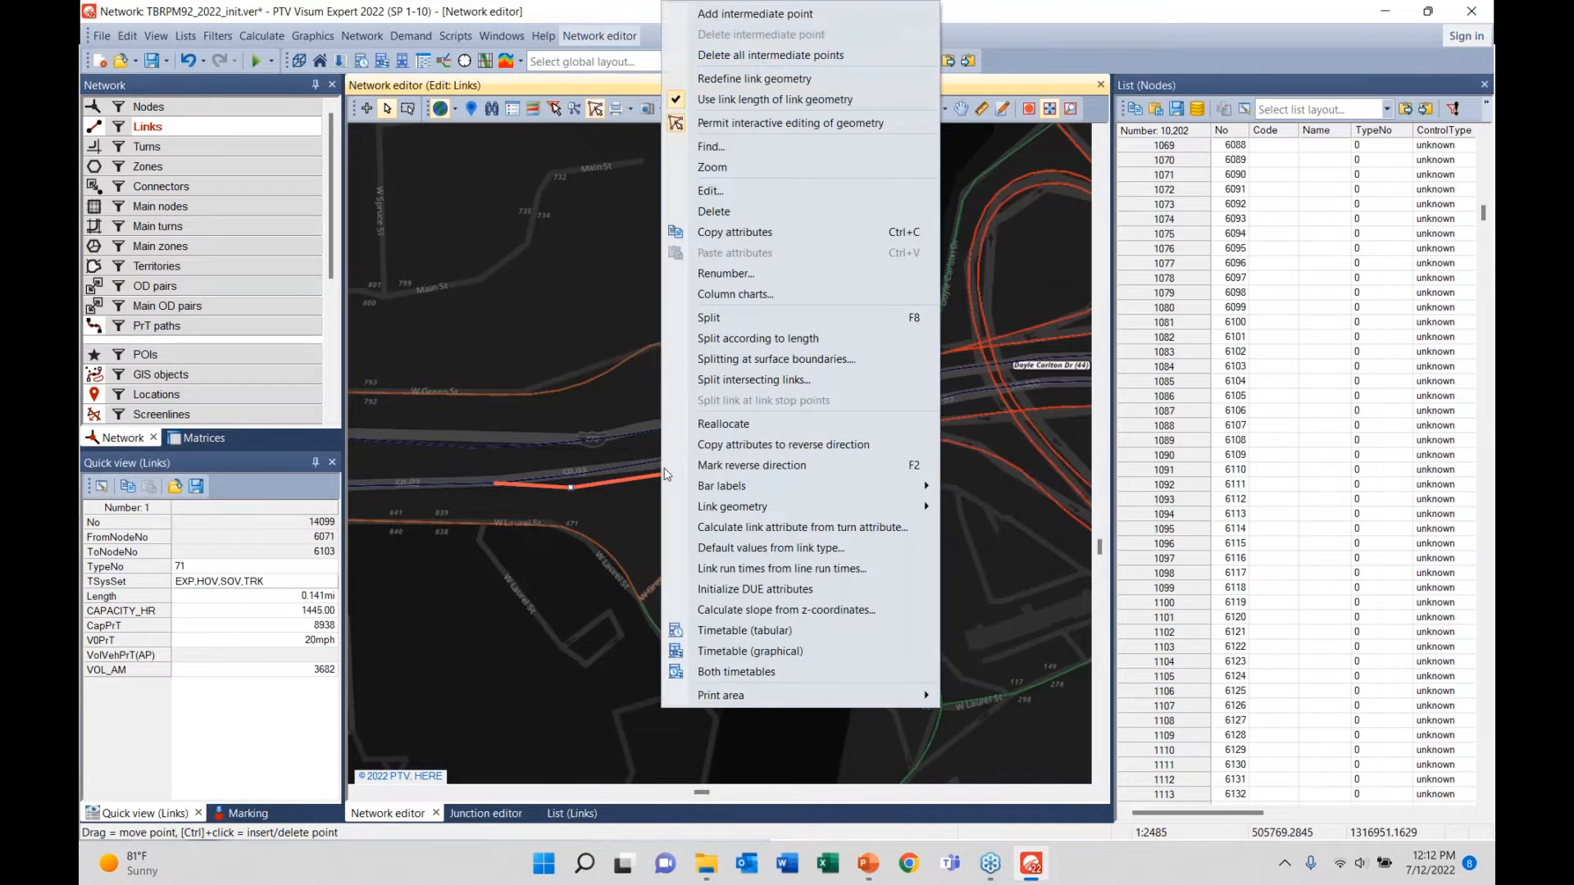
pyautogui.click(722, 123)
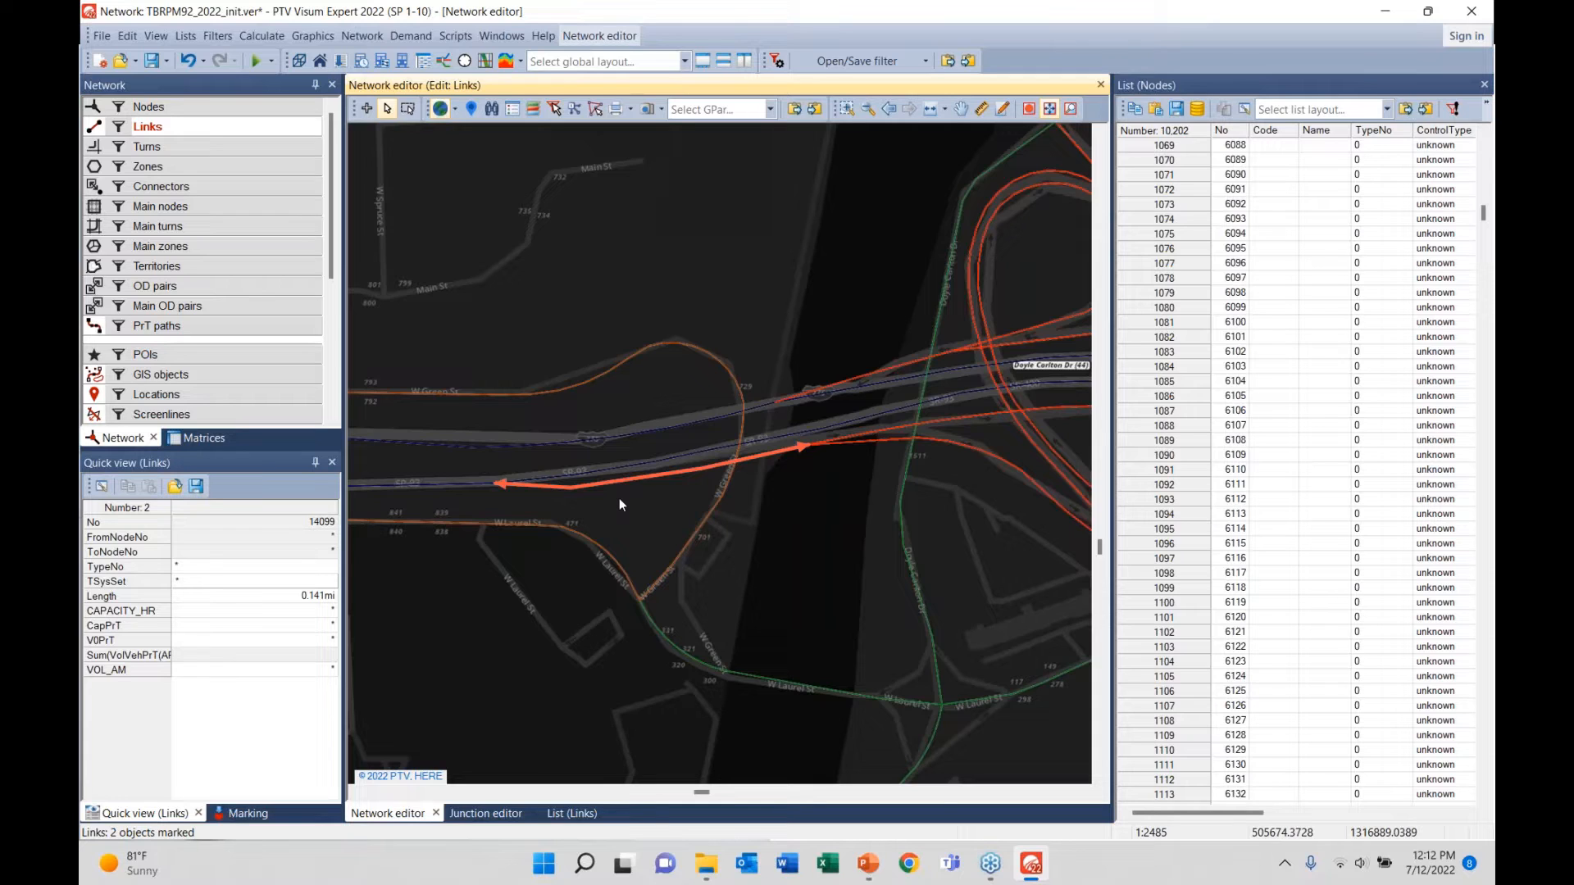
pyautogui.click(623, 465)
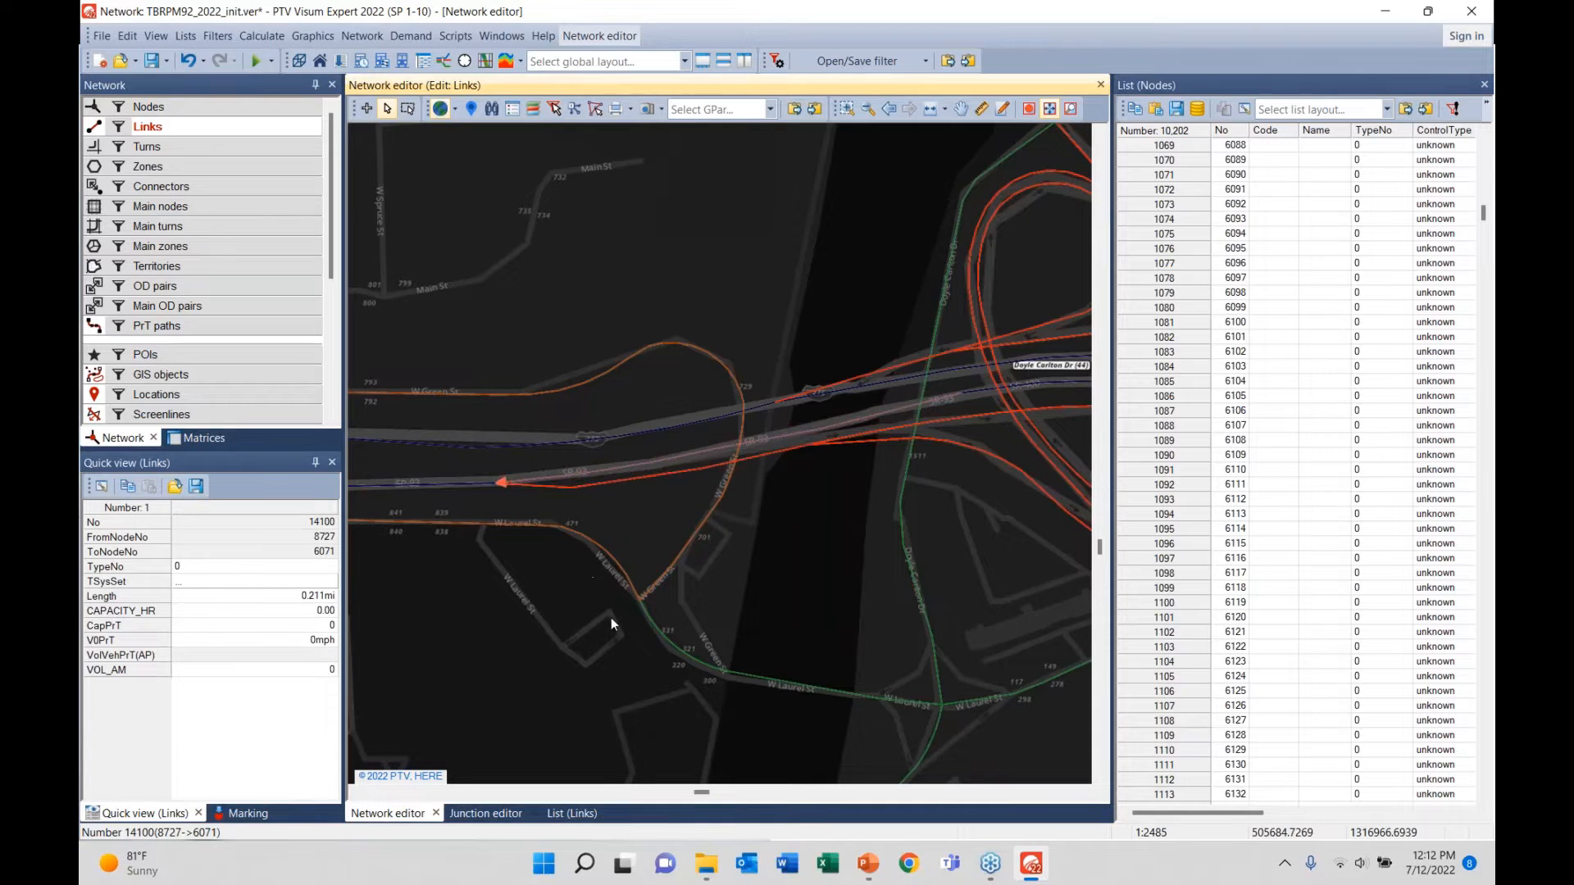
pyautogui.click(656, 525)
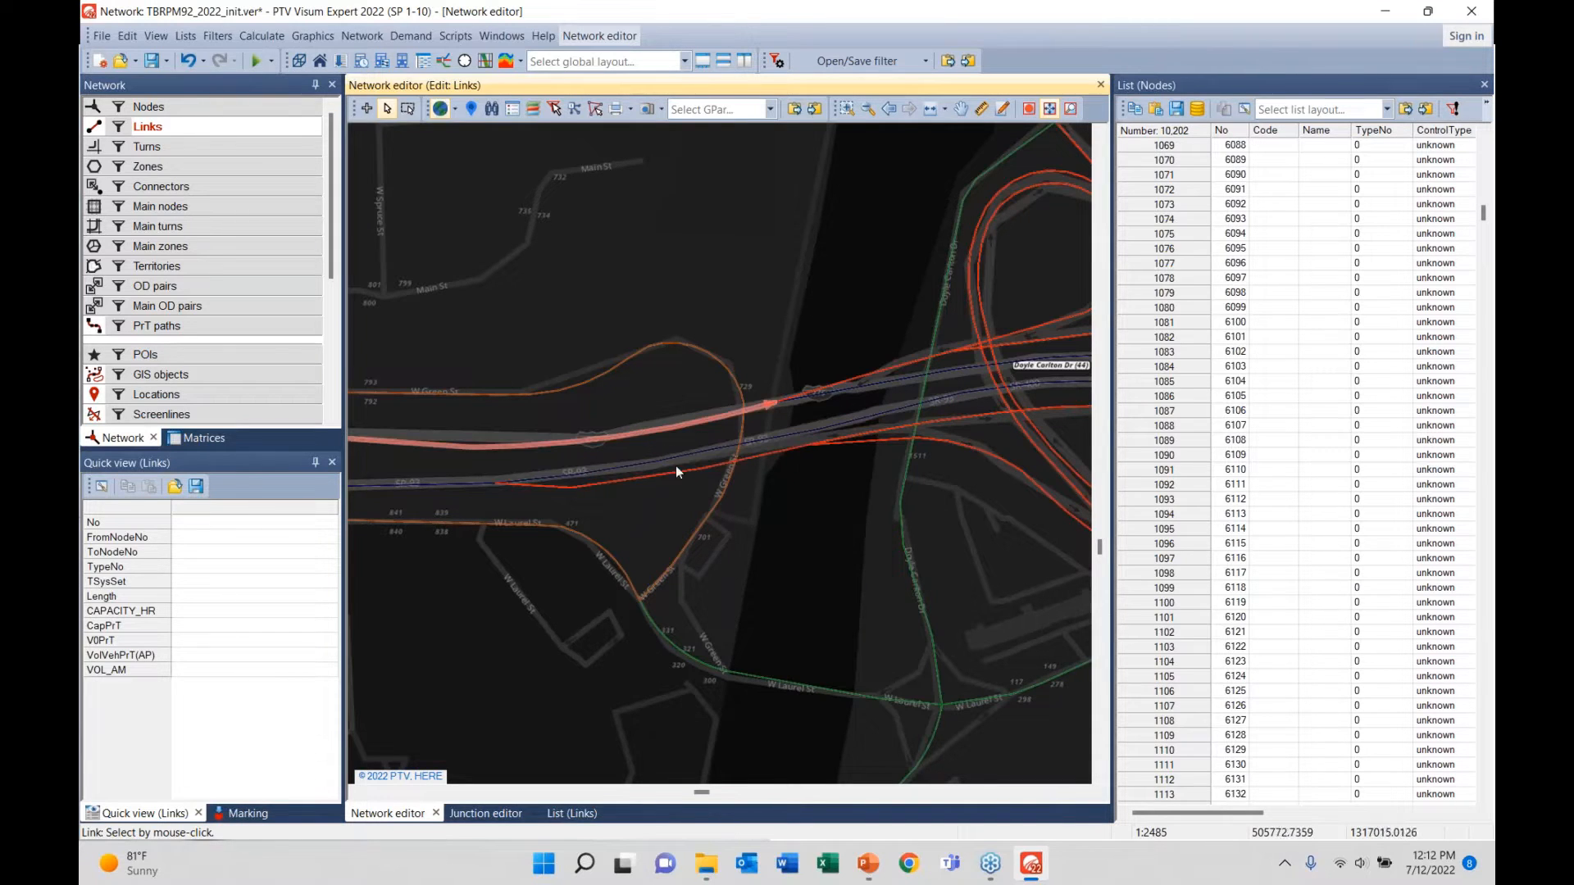
pyautogui.rightClick(228, 128)
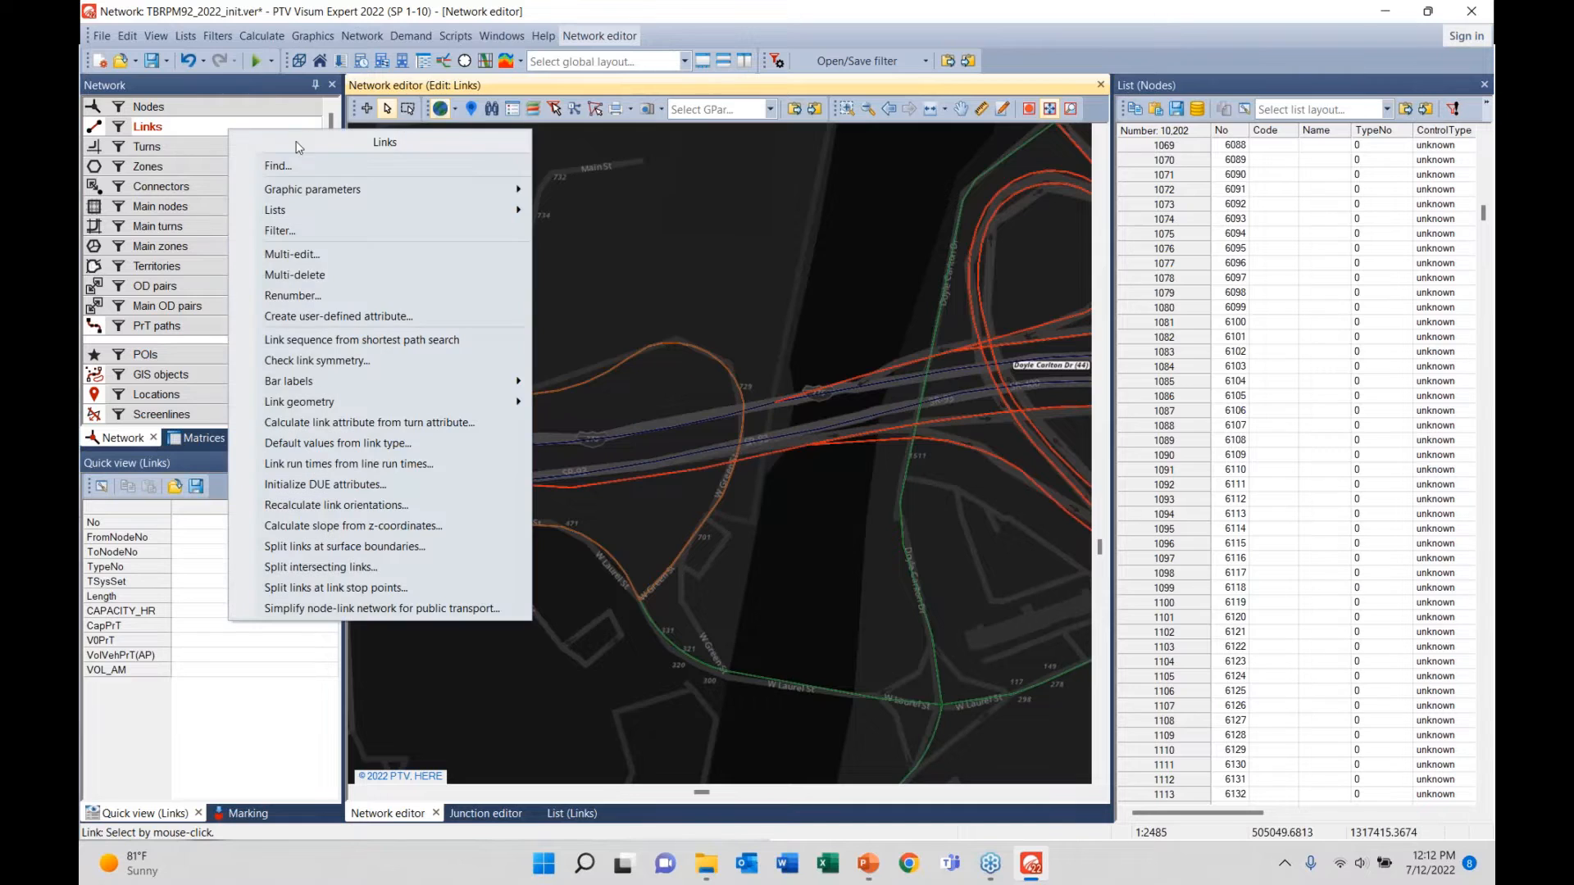
pyautogui.moveTo(341, 194)
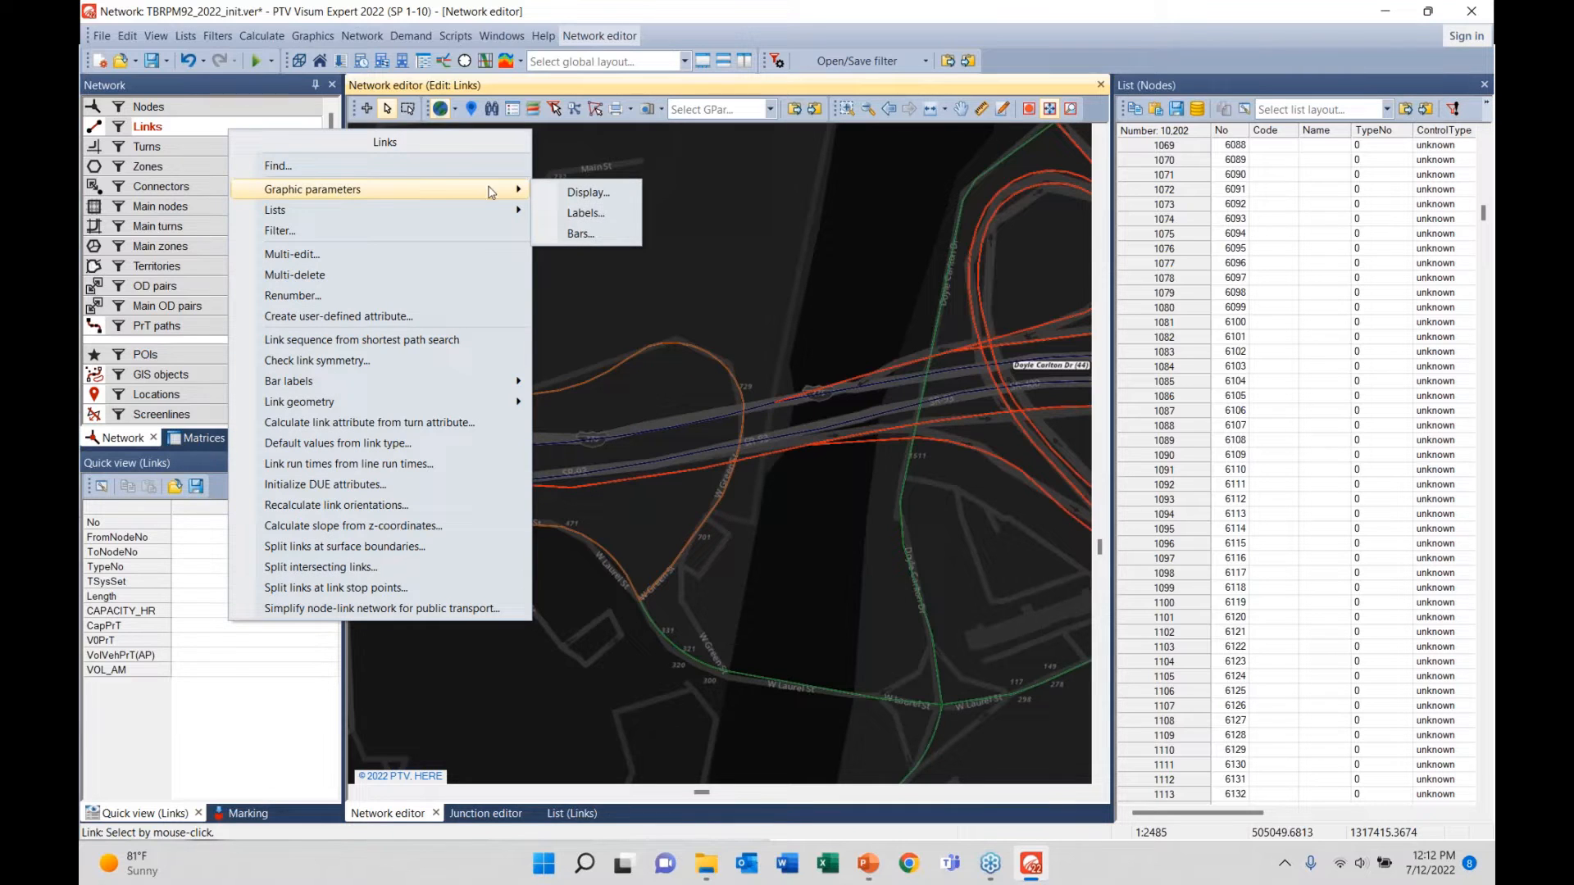
pyautogui.click(576, 194)
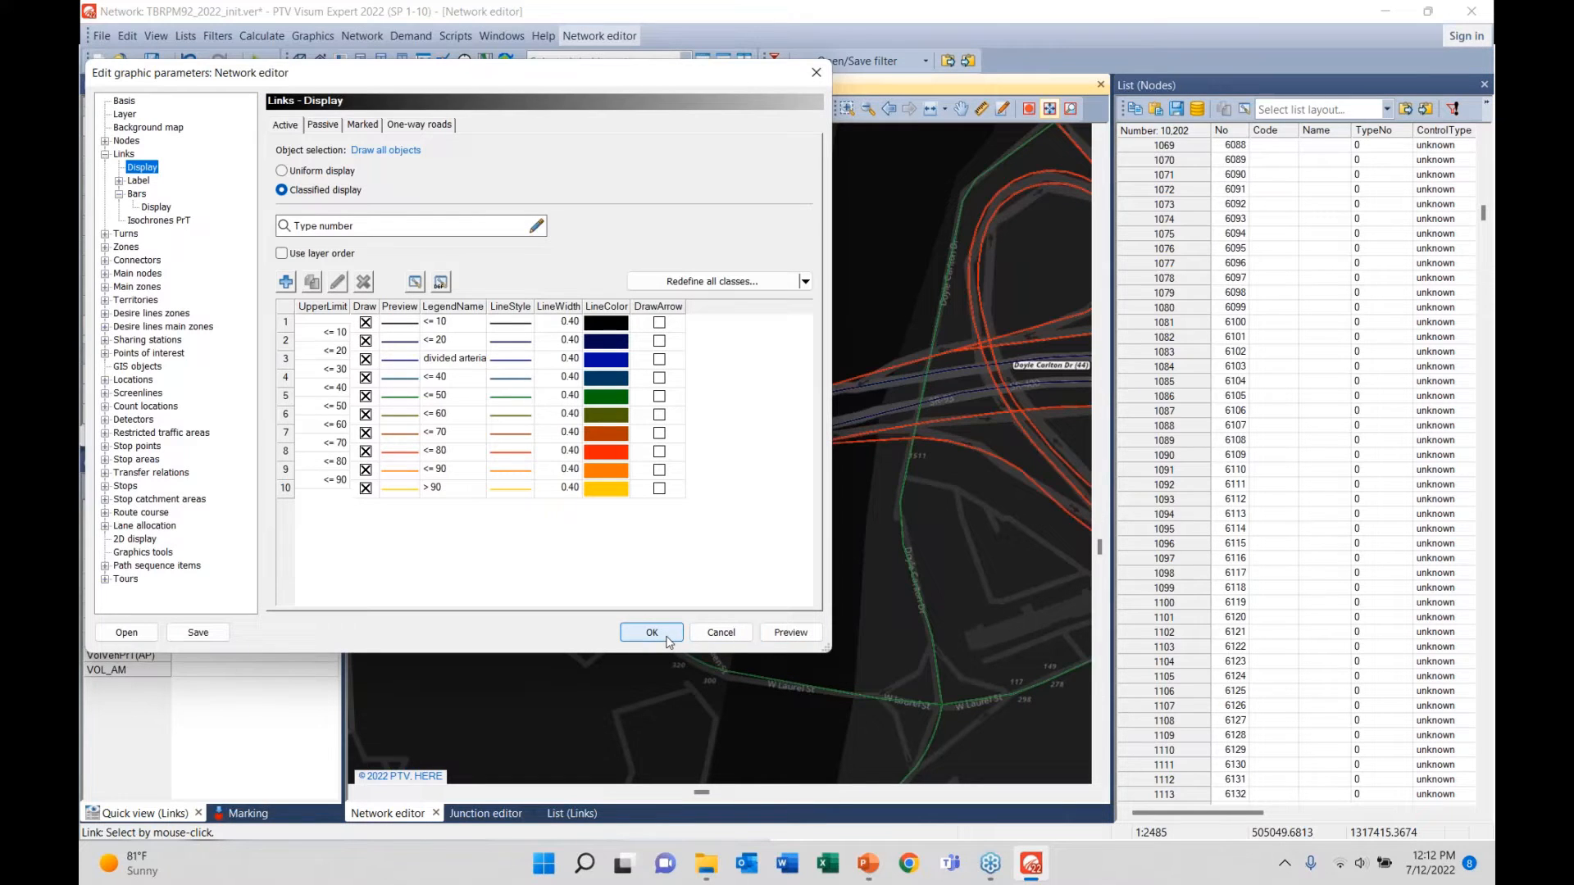
pyautogui.click(721, 633)
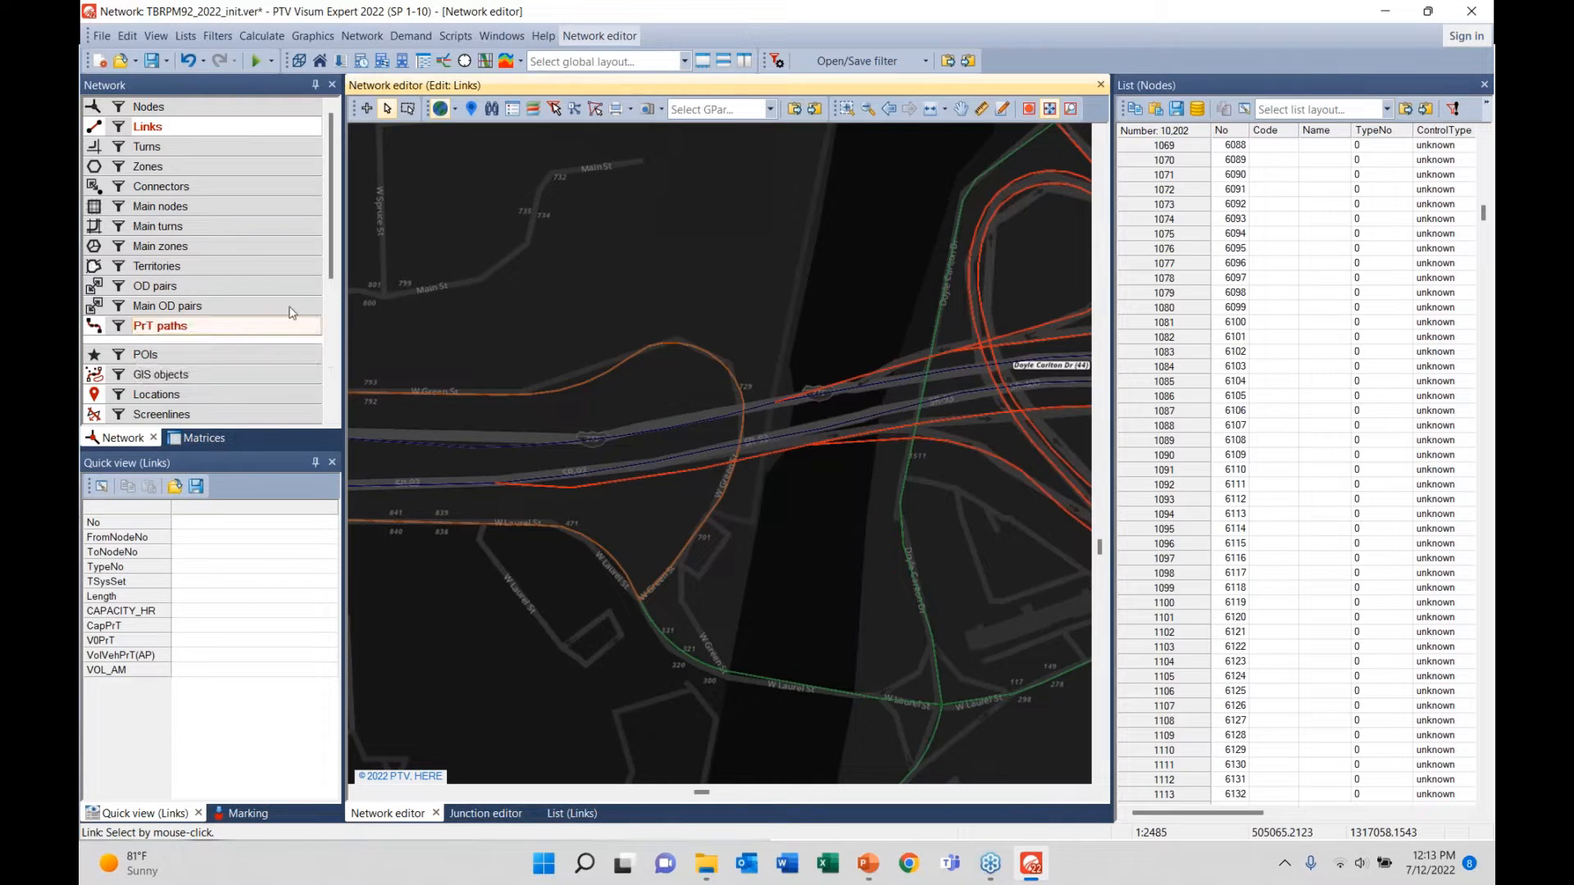
# - Enable Draw object on the One-way roads link display settings, preview, and apply it
pyautogui.rightClick(250, 129)
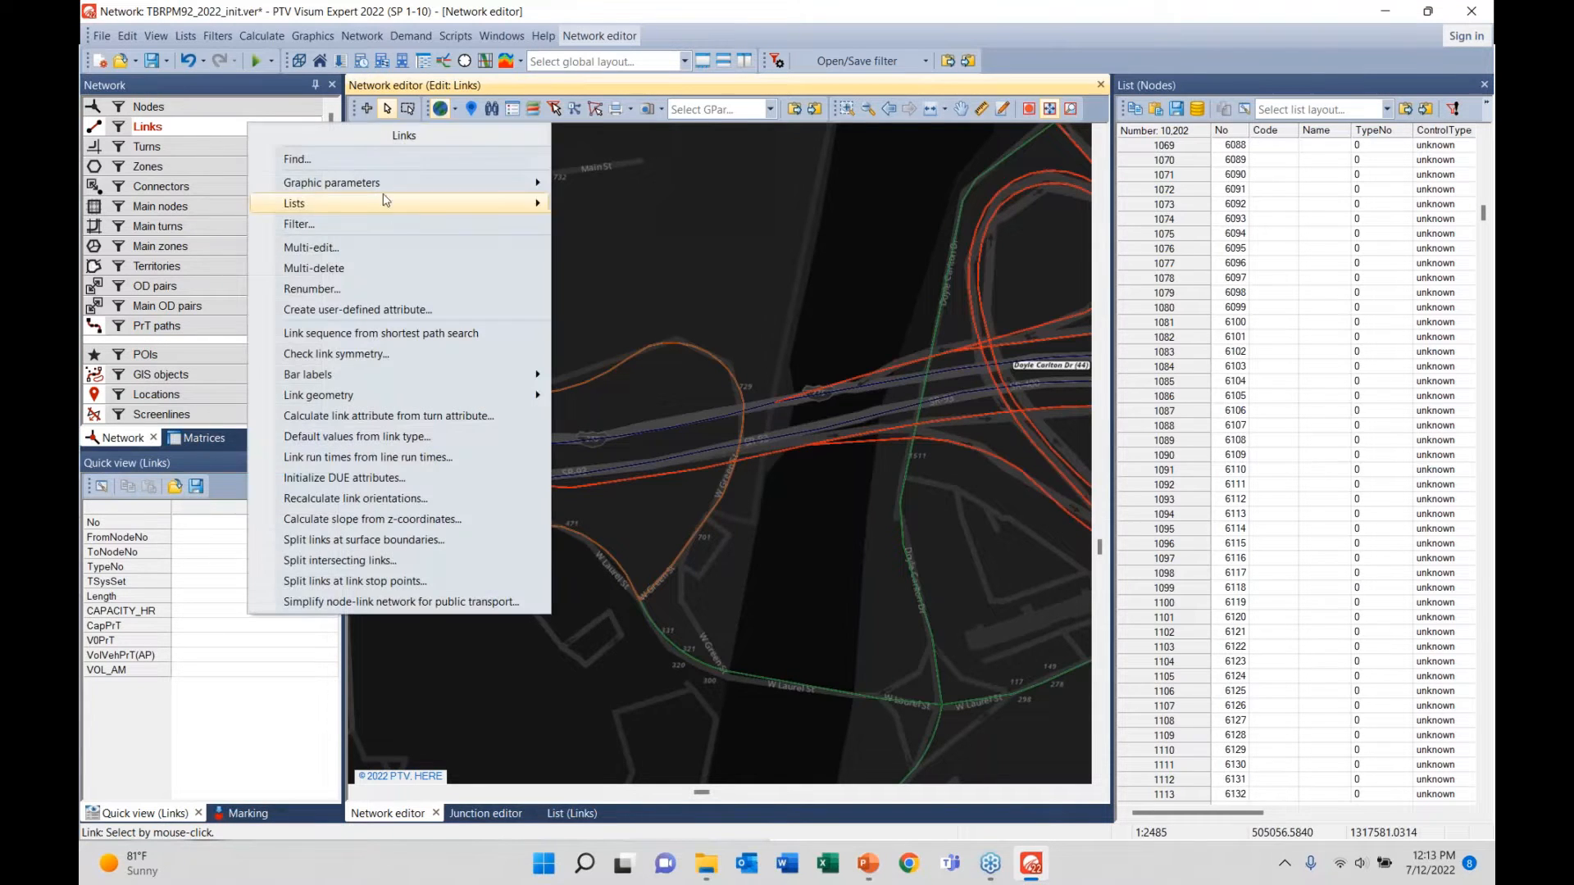
pyautogui.moveTo(492, 182)
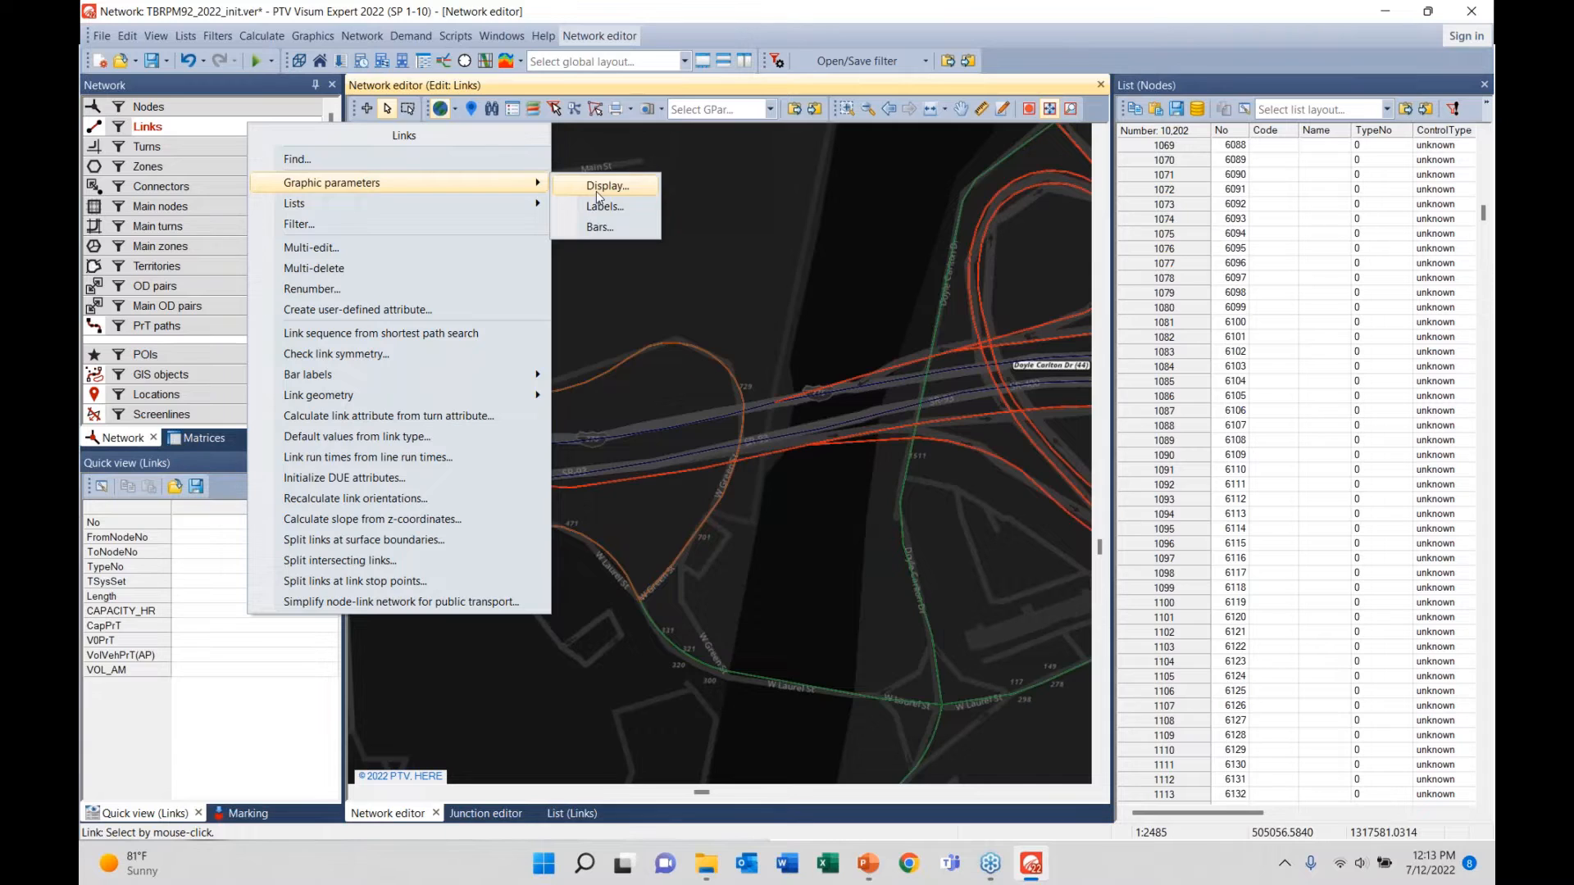
pyautogui.click(598, 186)
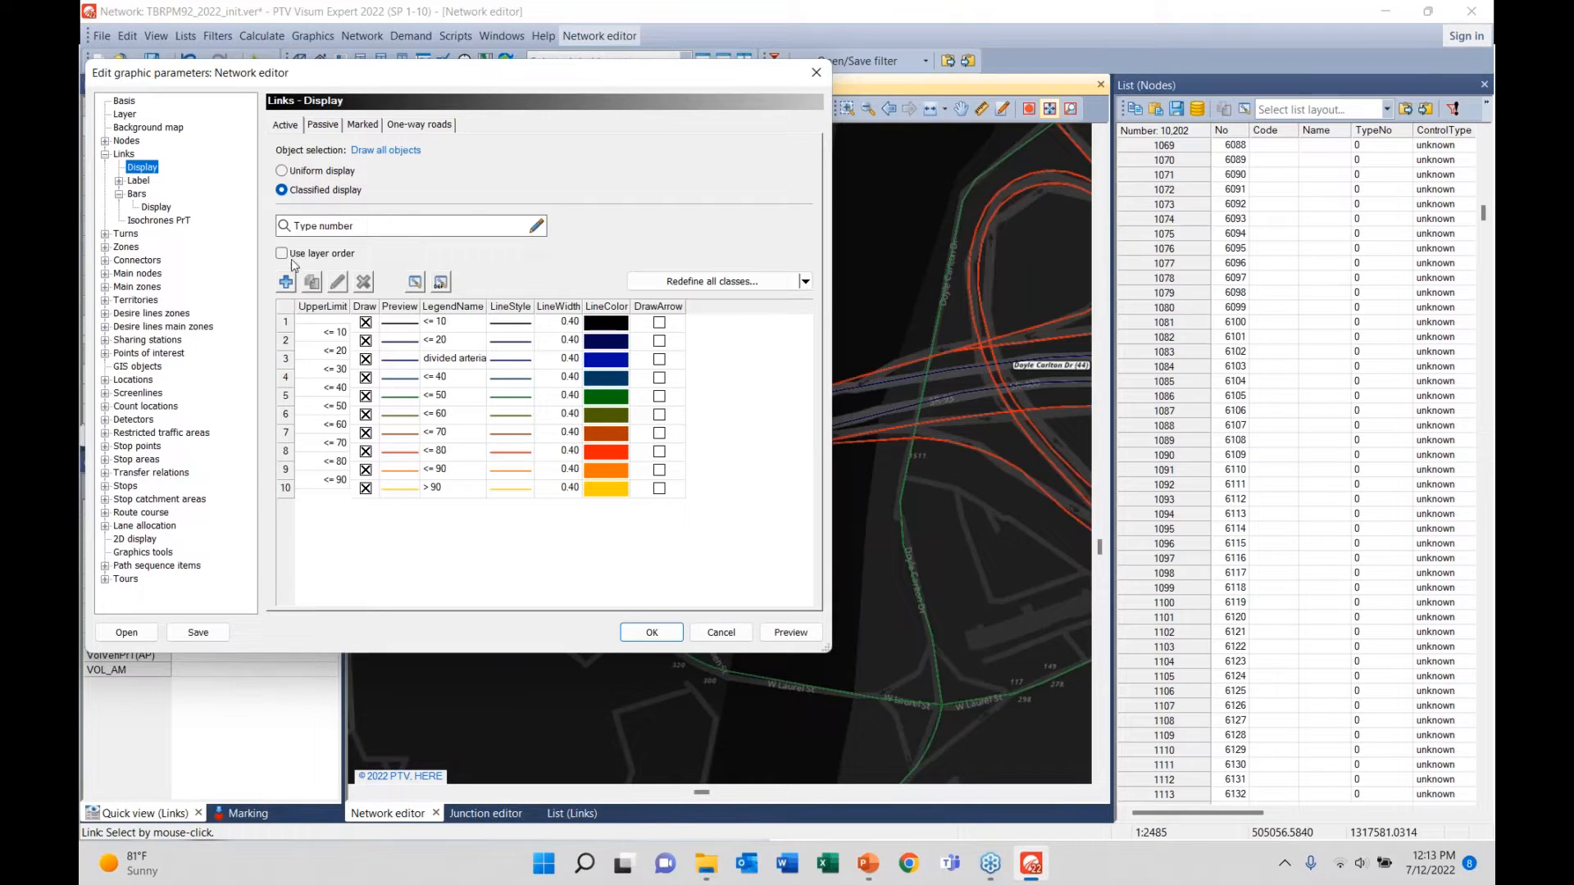
pyautogui.click(434, 125)
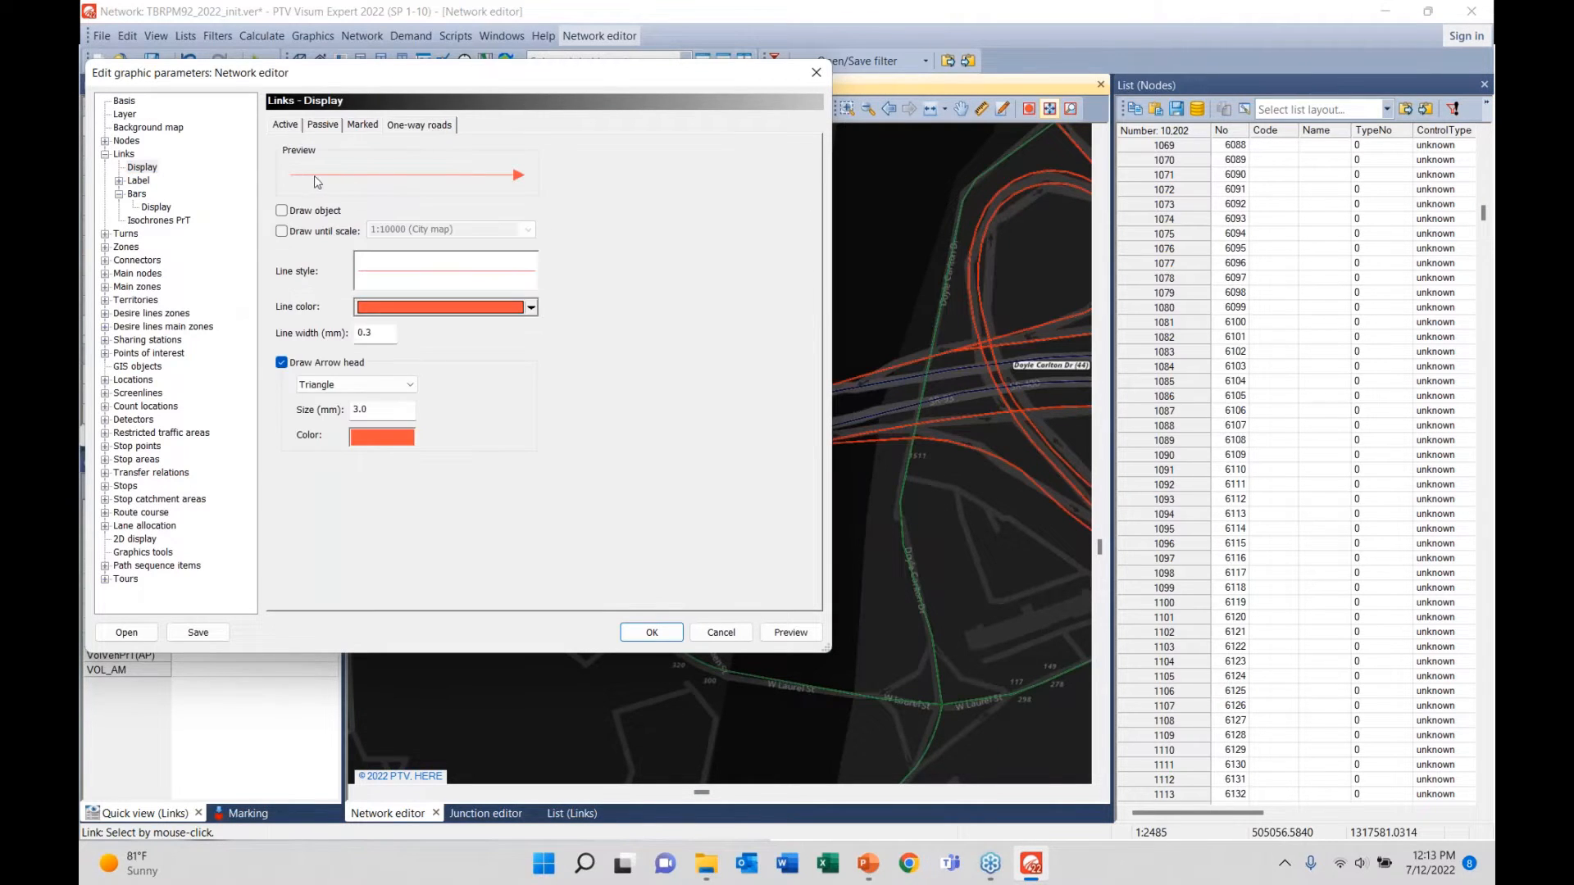
pyautogui.click(283, 212)
pyautogui.click(777, 633)
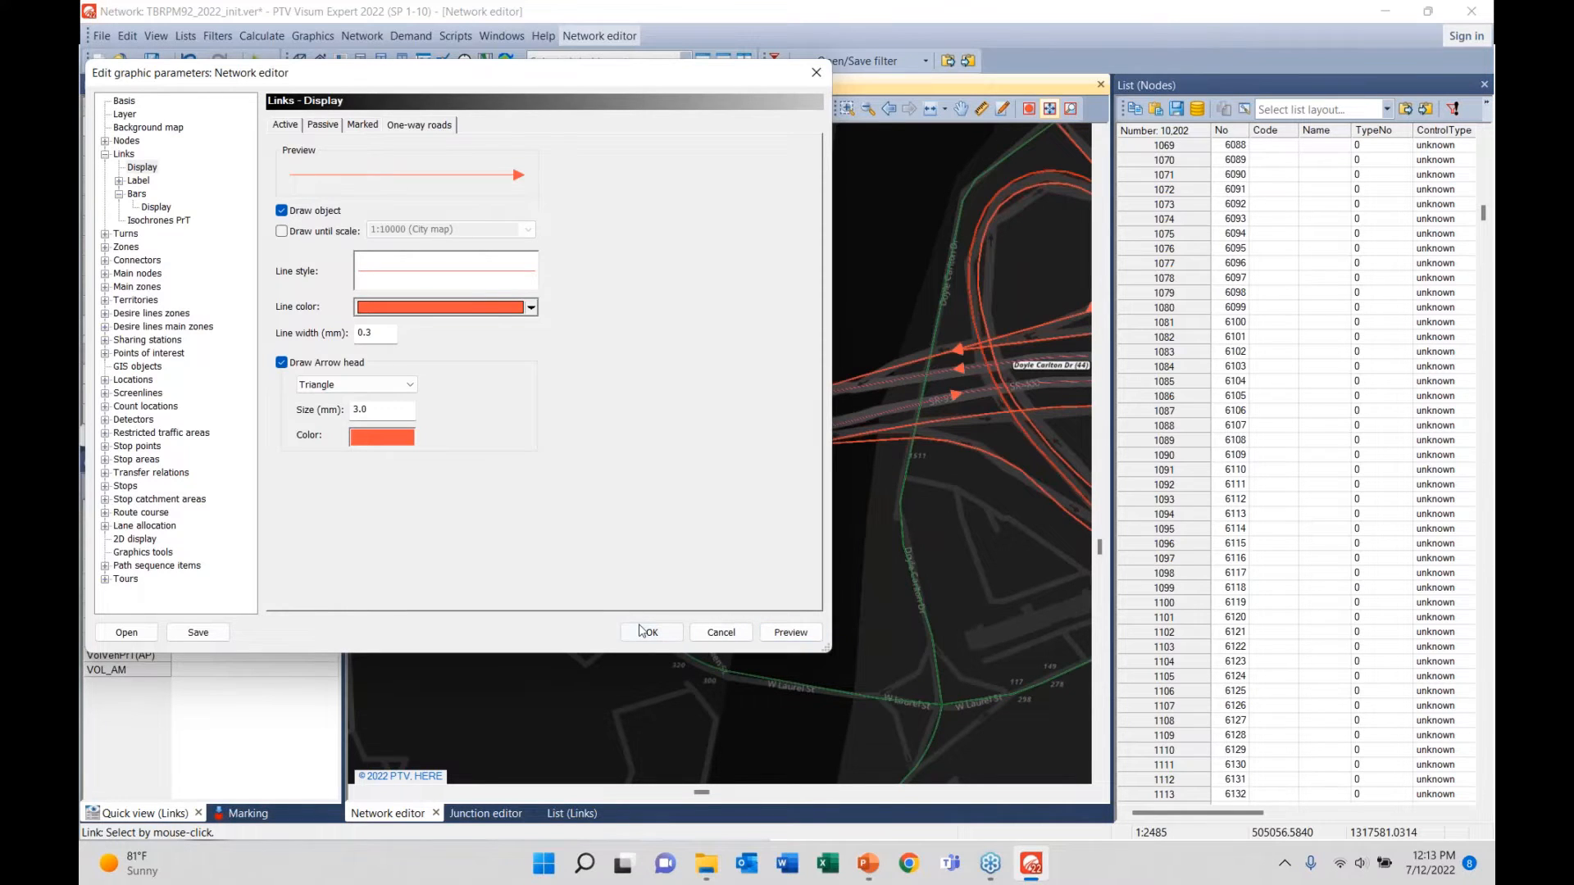
pyautogui.click(646, 632)
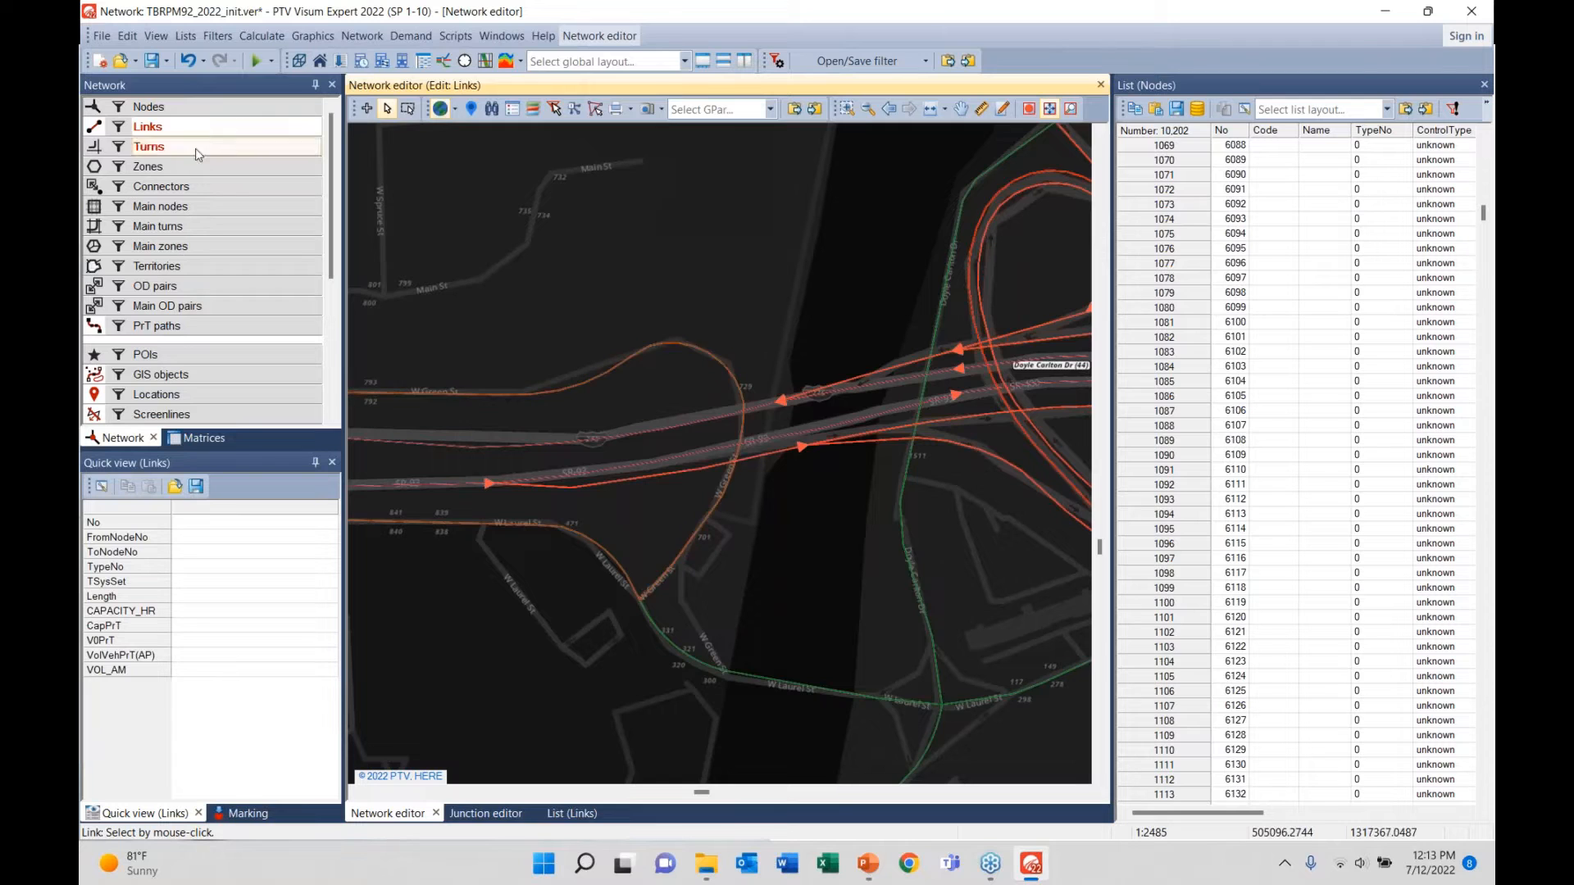
# - Pan east and zoom out to view the one-way arrows across downtown Tampa
pyautogui.moveTo(864, 580); pyautogui.dragTo(476, 587)
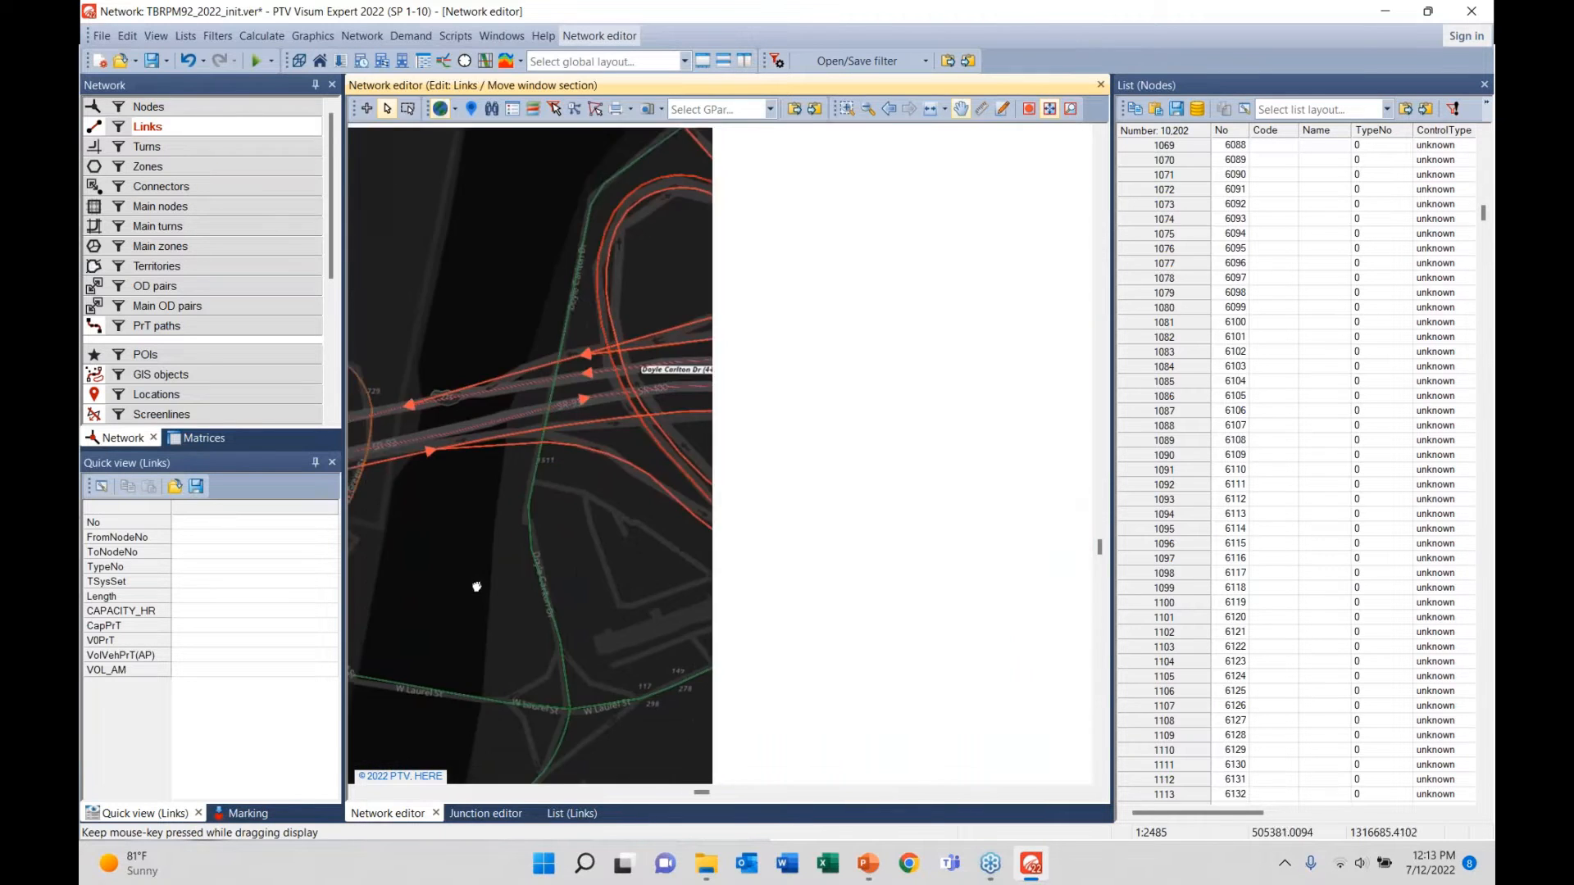
pyautogui.scroll(-6, 702, 545)
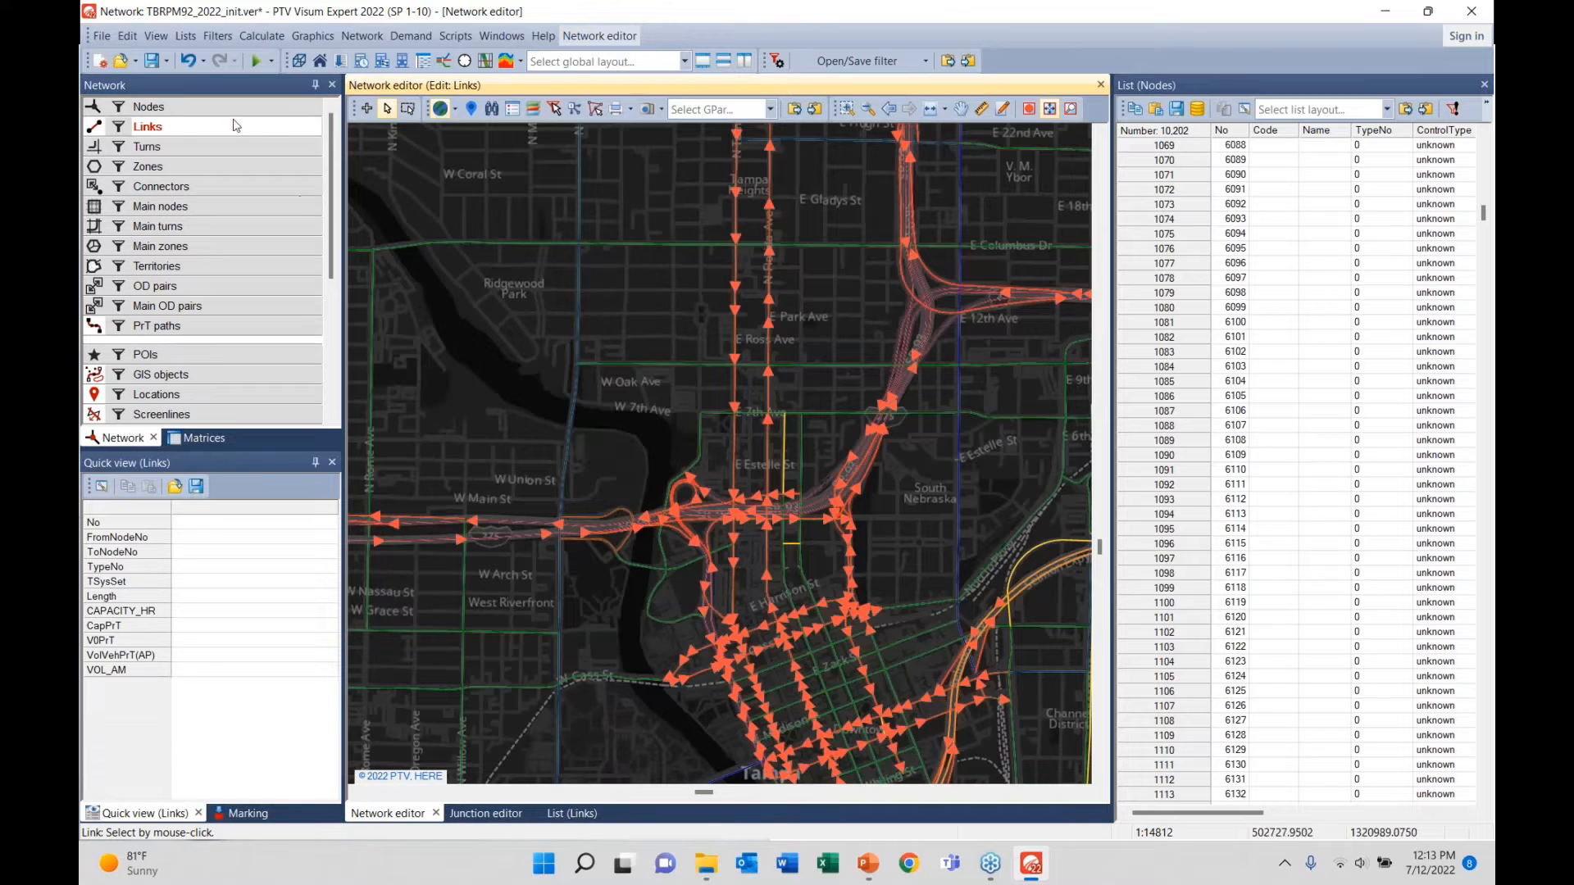
pyautogui.rightClick(235, 125)
# - Review the Active, Passive and Marked settings in the link display dialog
pyautogui.moveTo(306, 186)
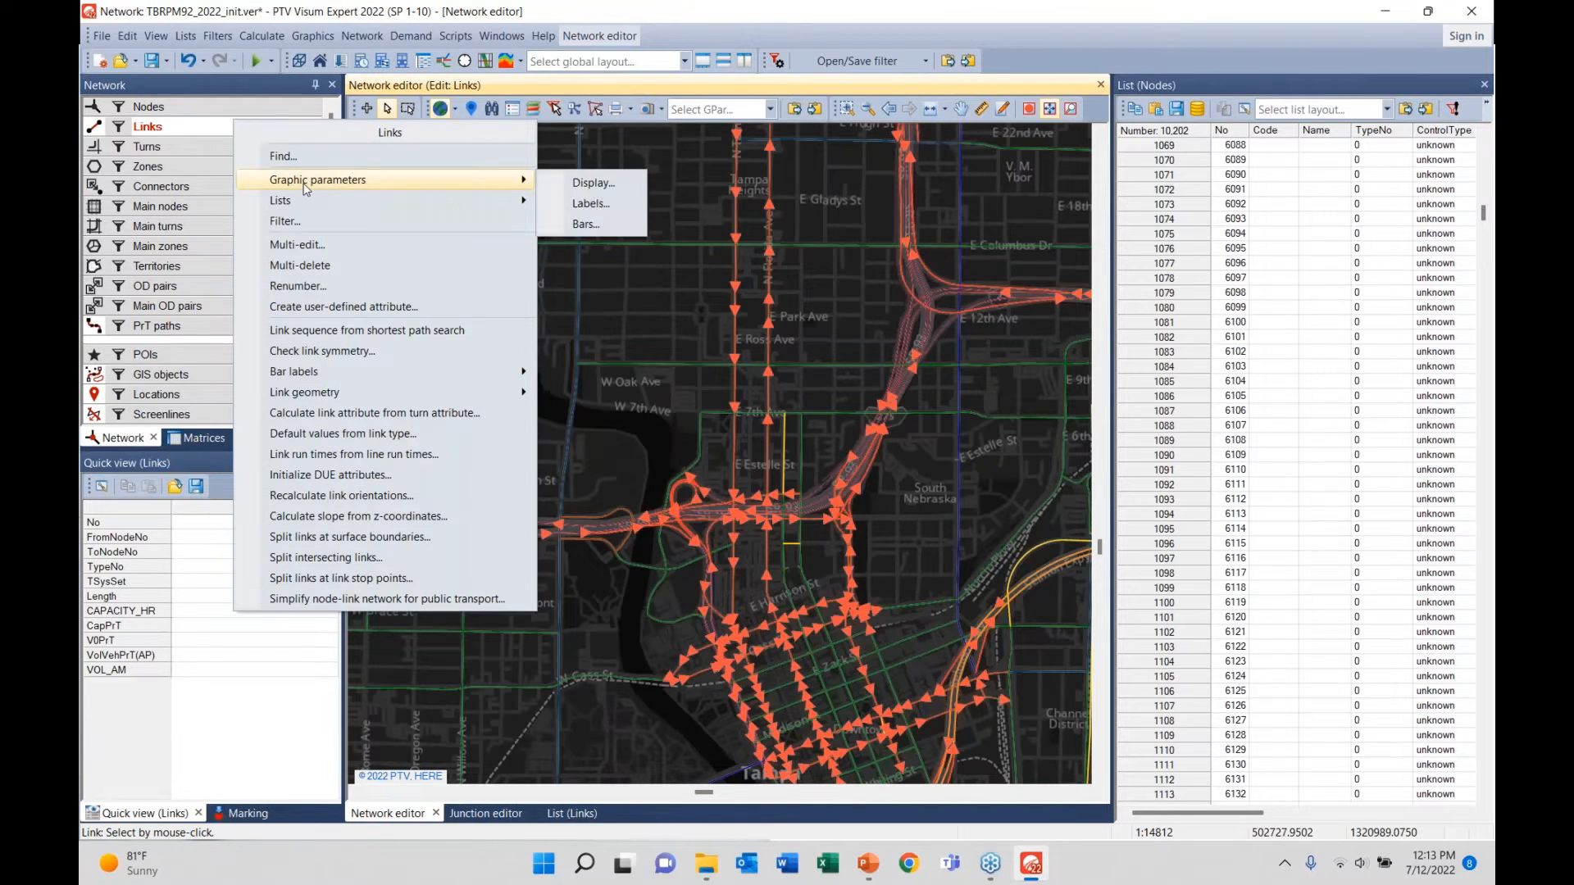
pyautogui.click(608, 188)
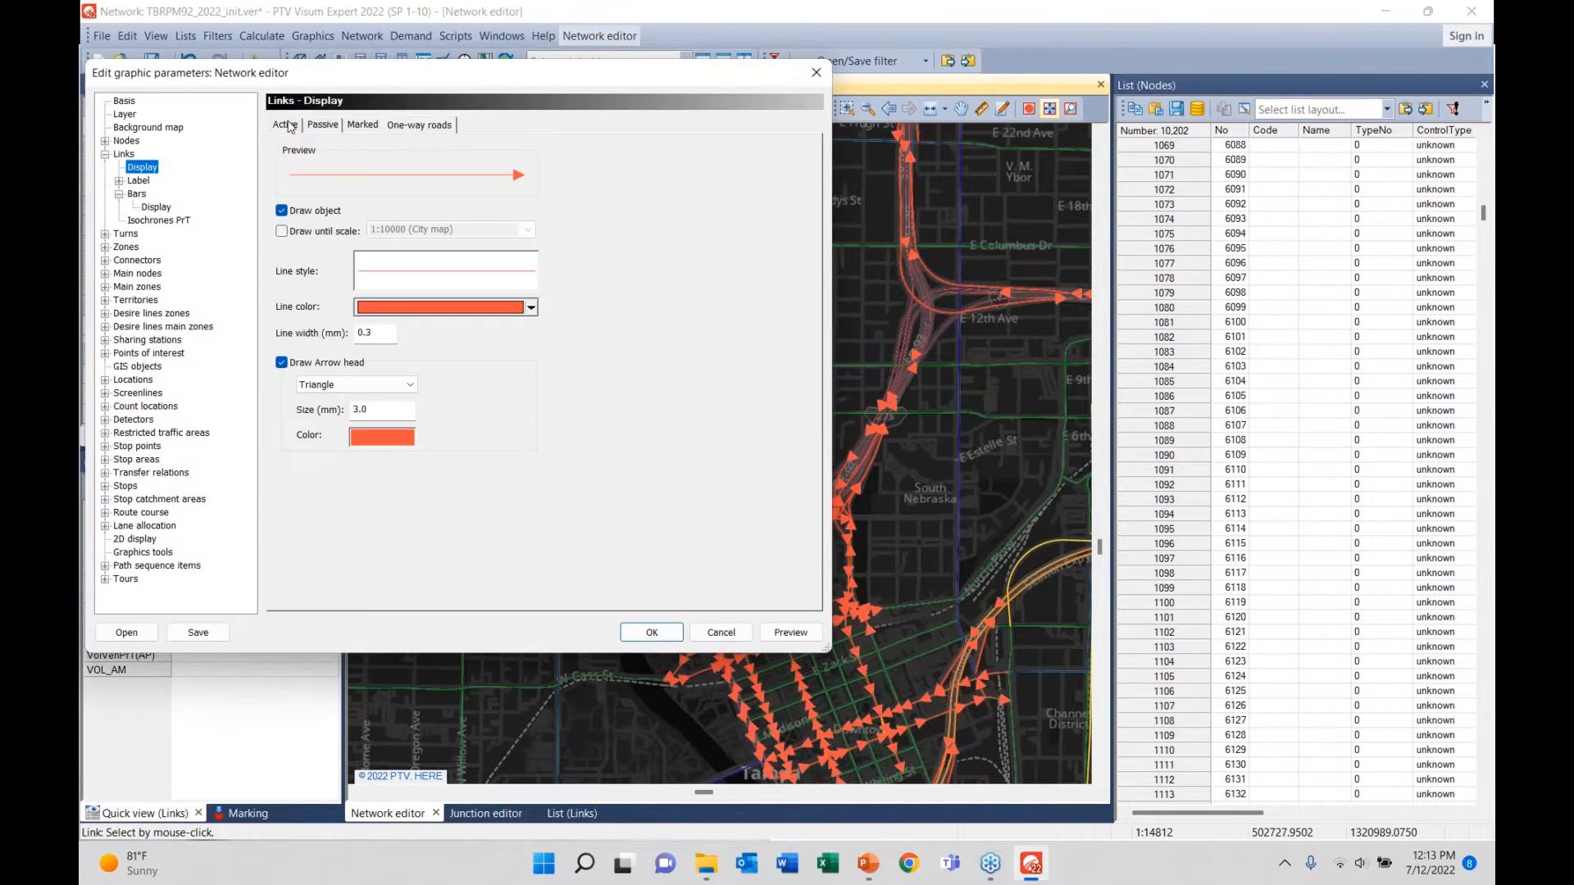
pyautogui.click(286, 124)
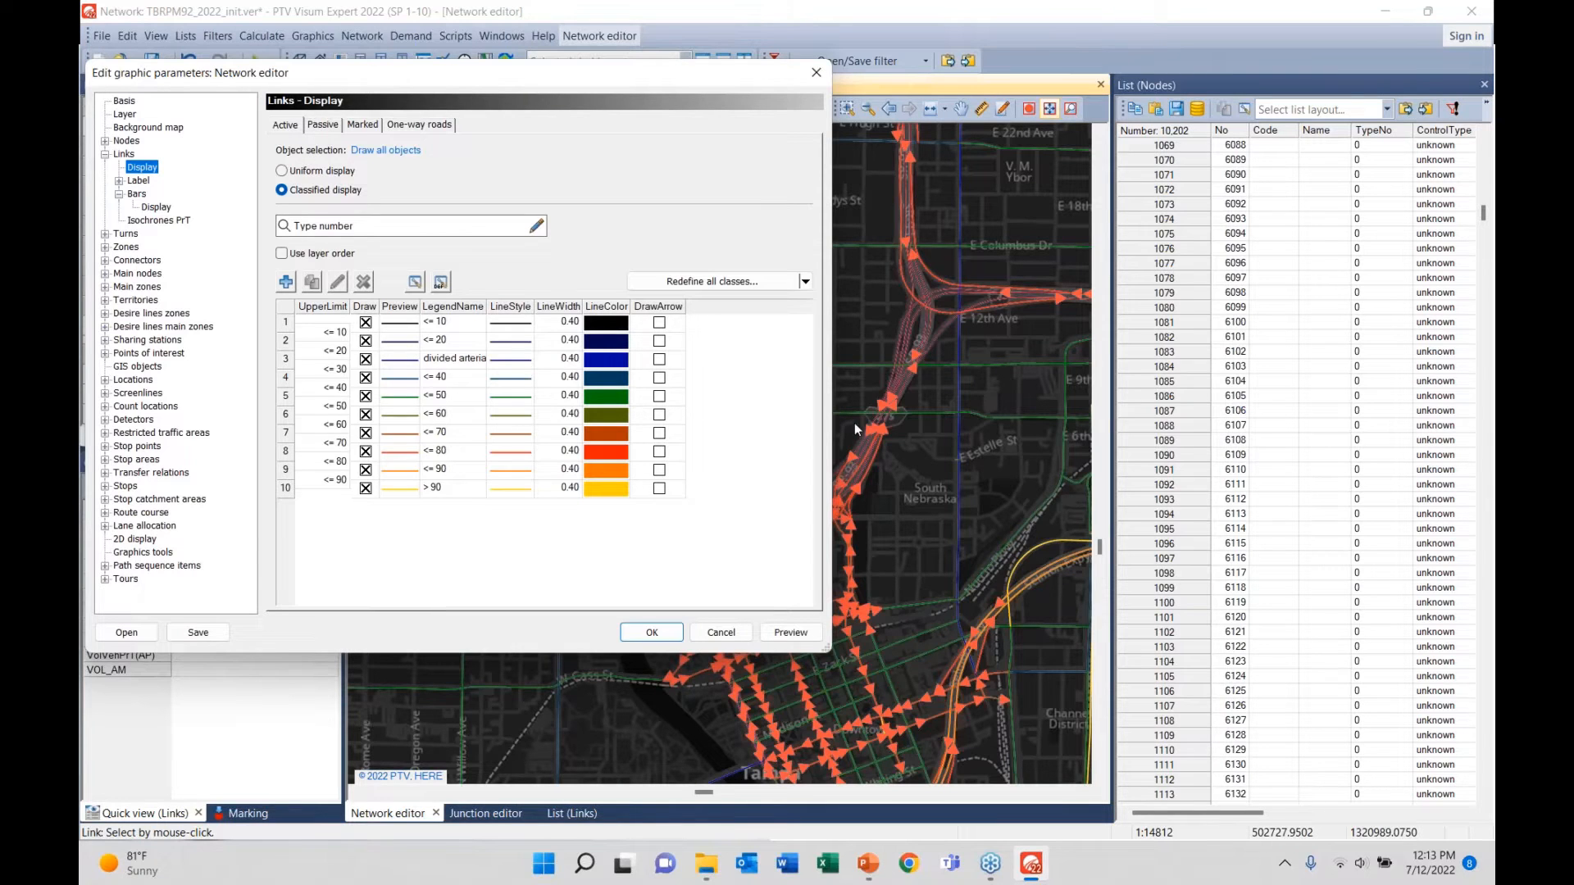
pyautogui.click(323, 126)
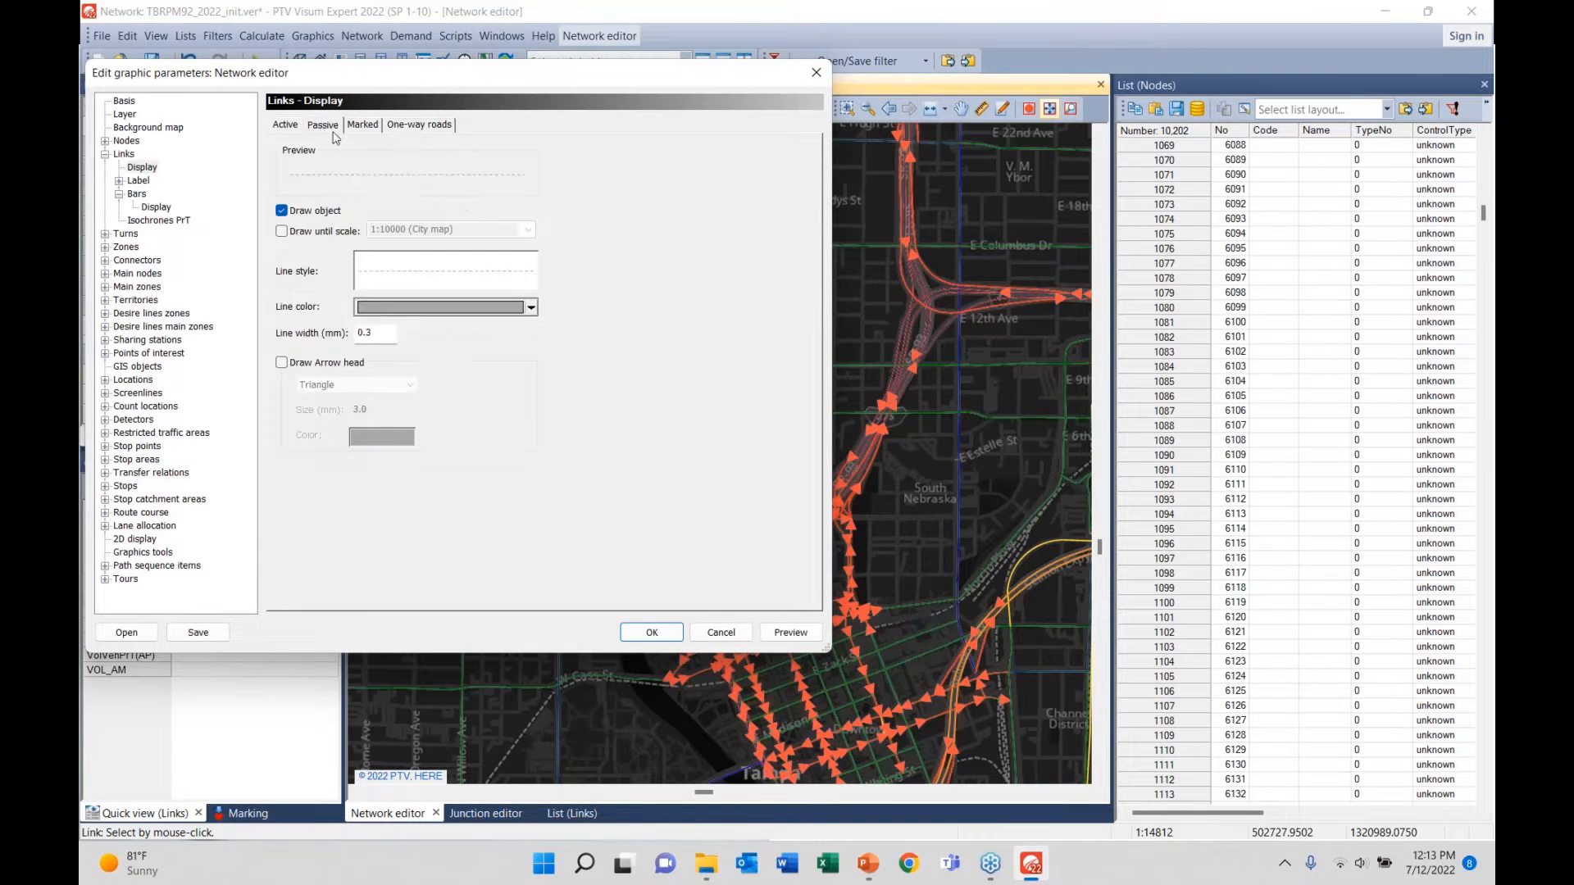
pyautogui.click(365, 127)
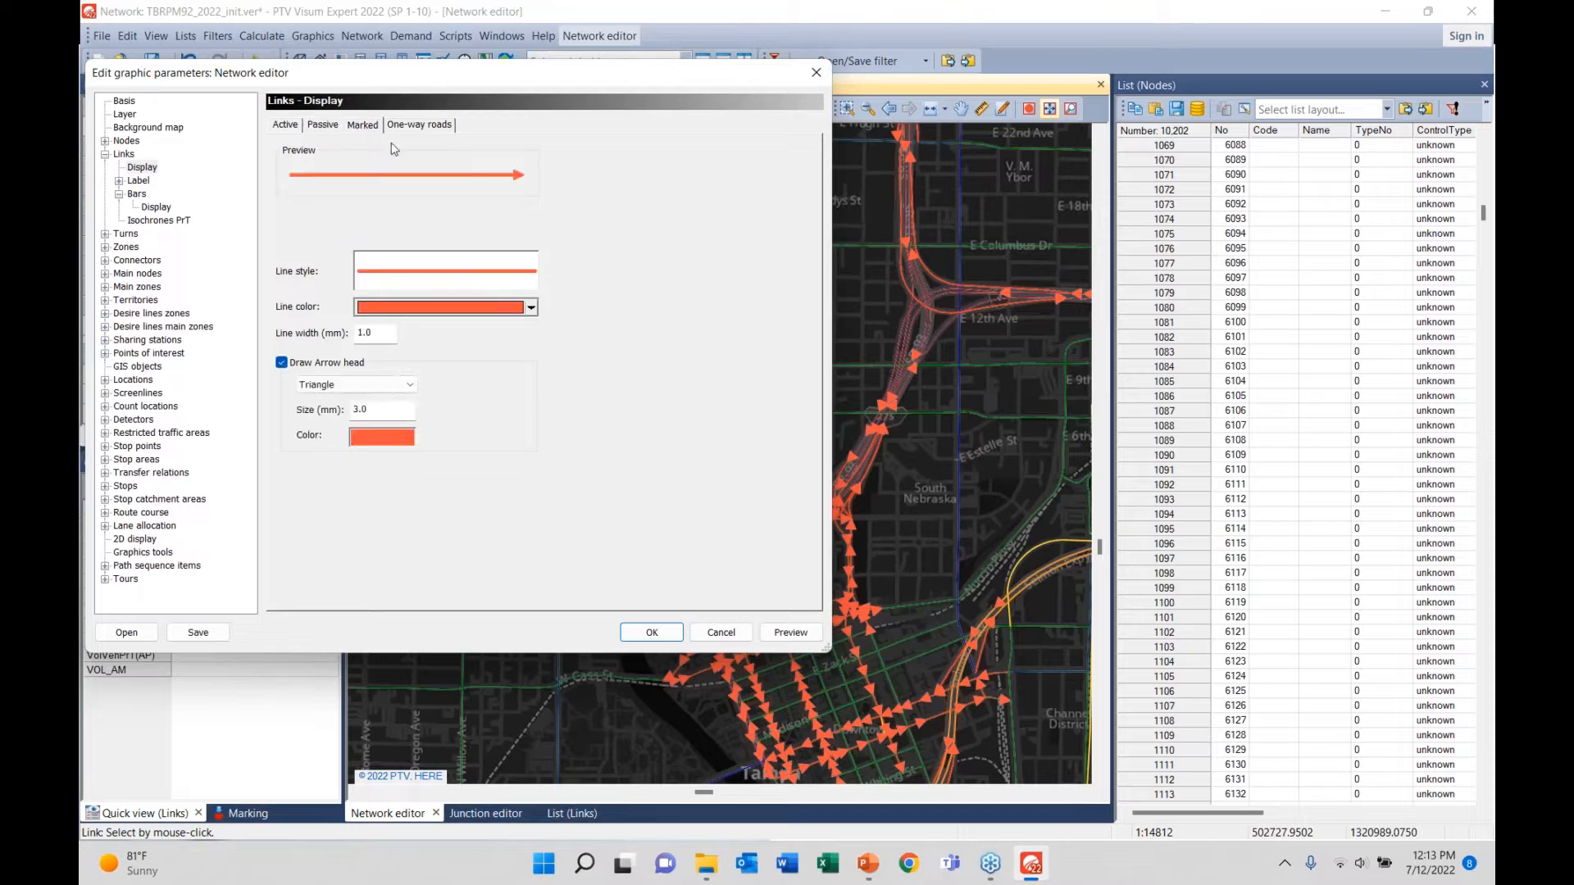
# - Uncheck Draw object for one-way roads, keeping colour and Triangle arrowheads unchanged, preview, and apply
pyautogui.click(414, 128)
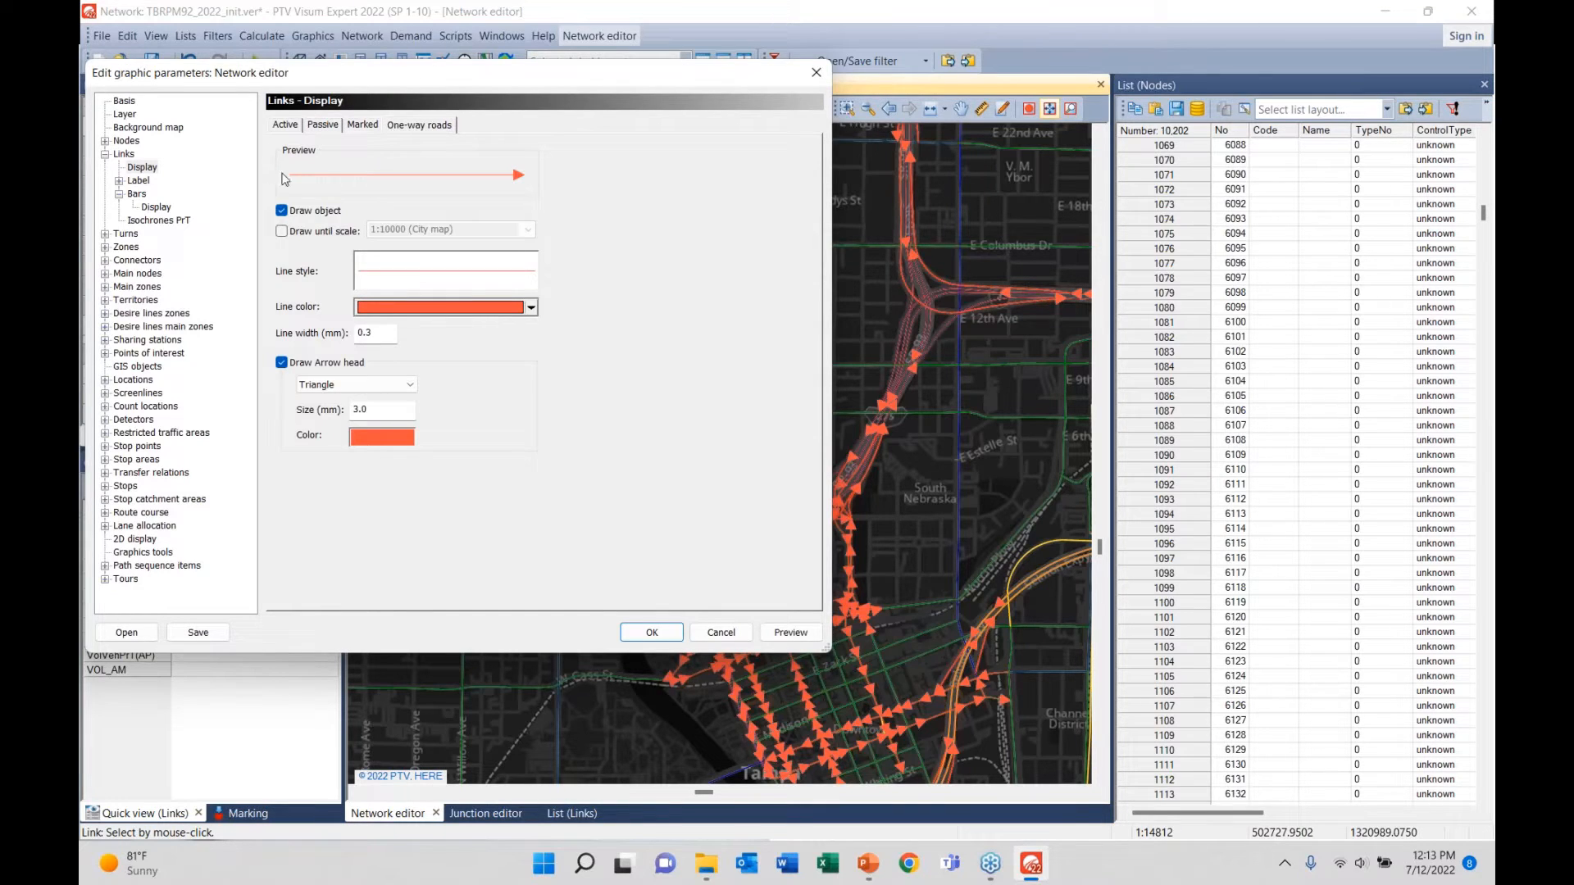
pyautogui.click(489, 310)
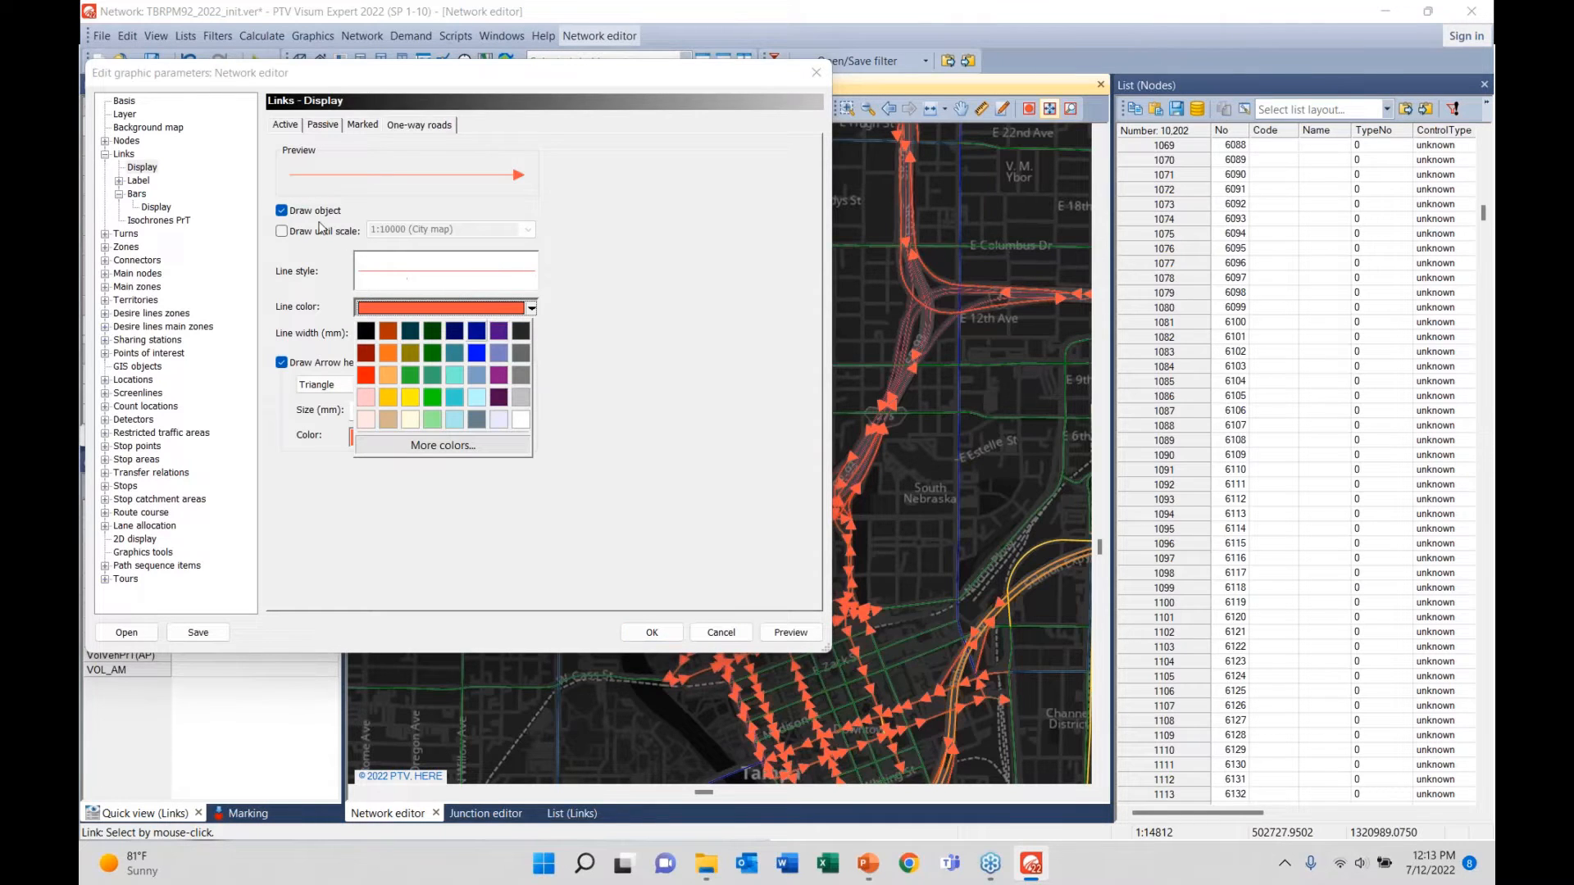
pyautogui.click(285, 208)
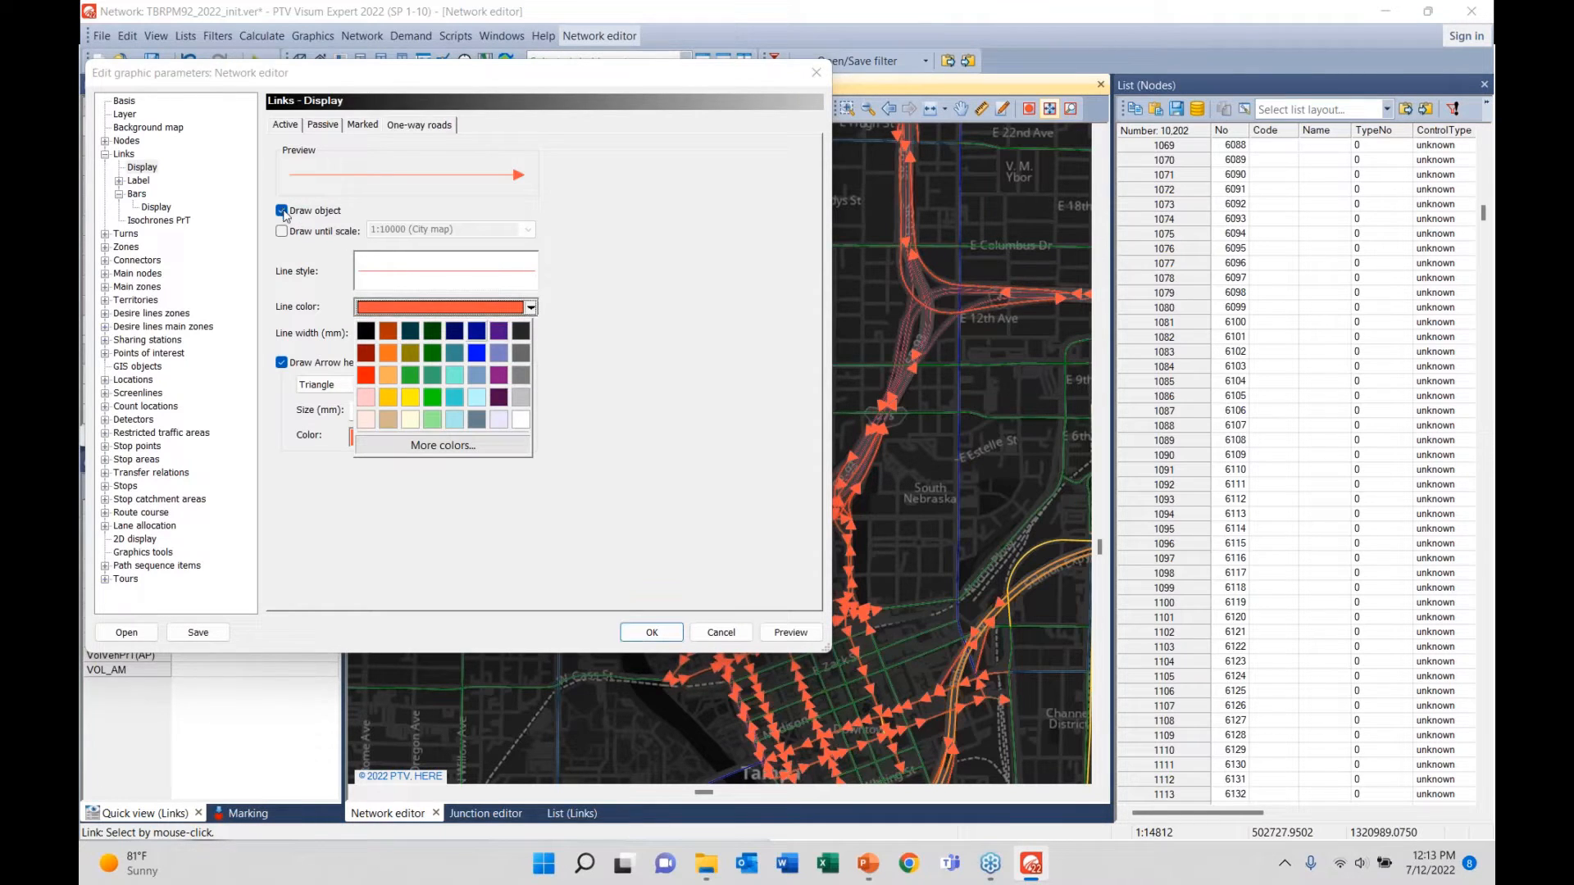
pyautogui.click(335, 387)
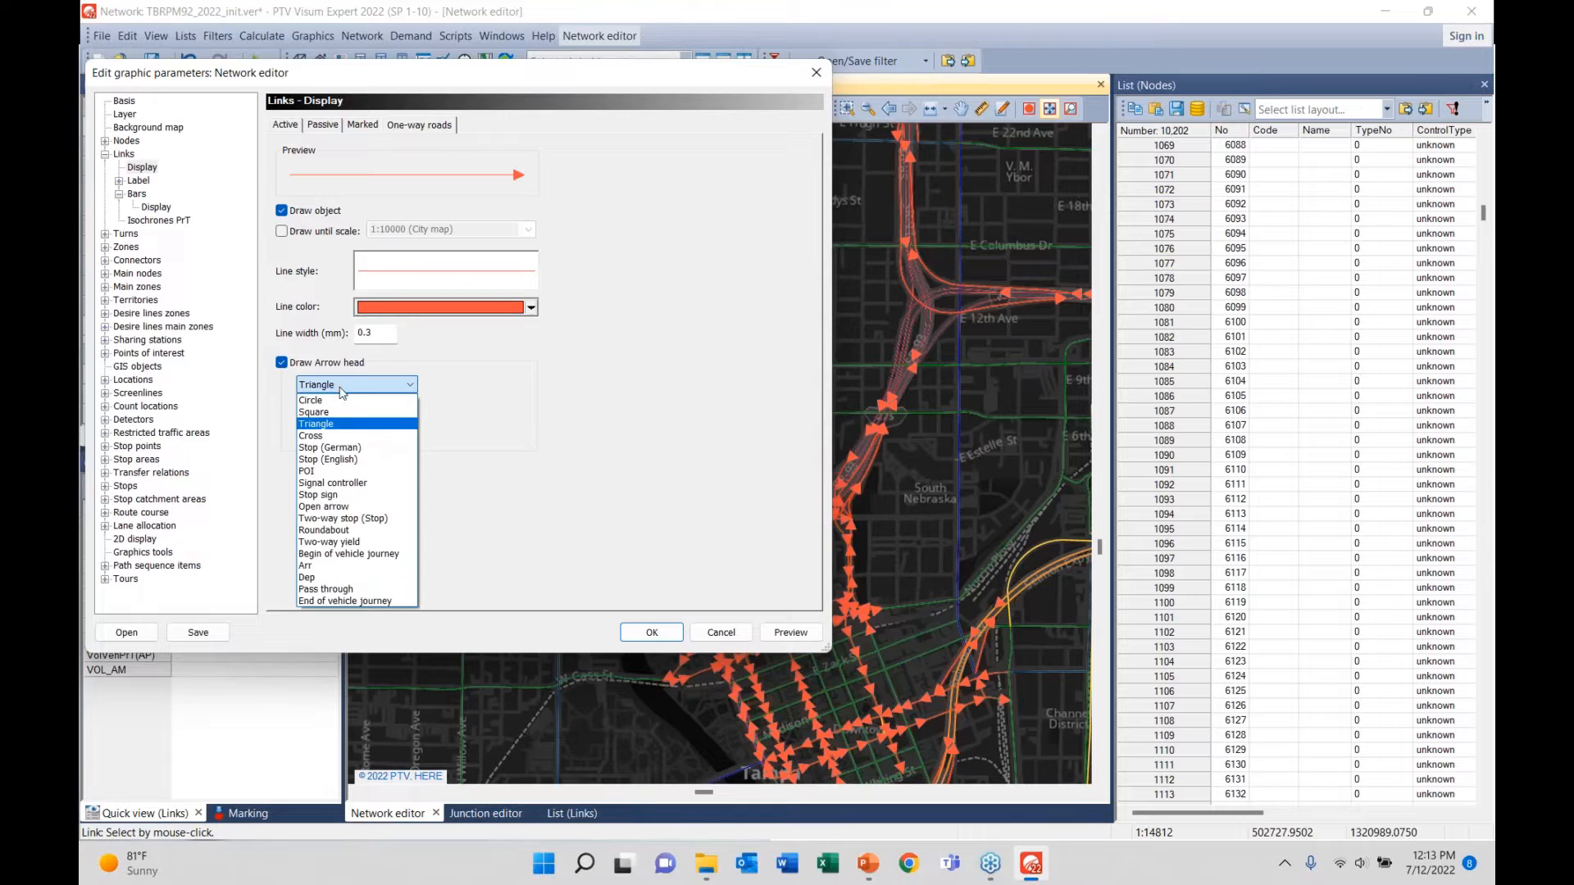
pyautogui.click(285, 218)
pyautogui.click(282, 212)
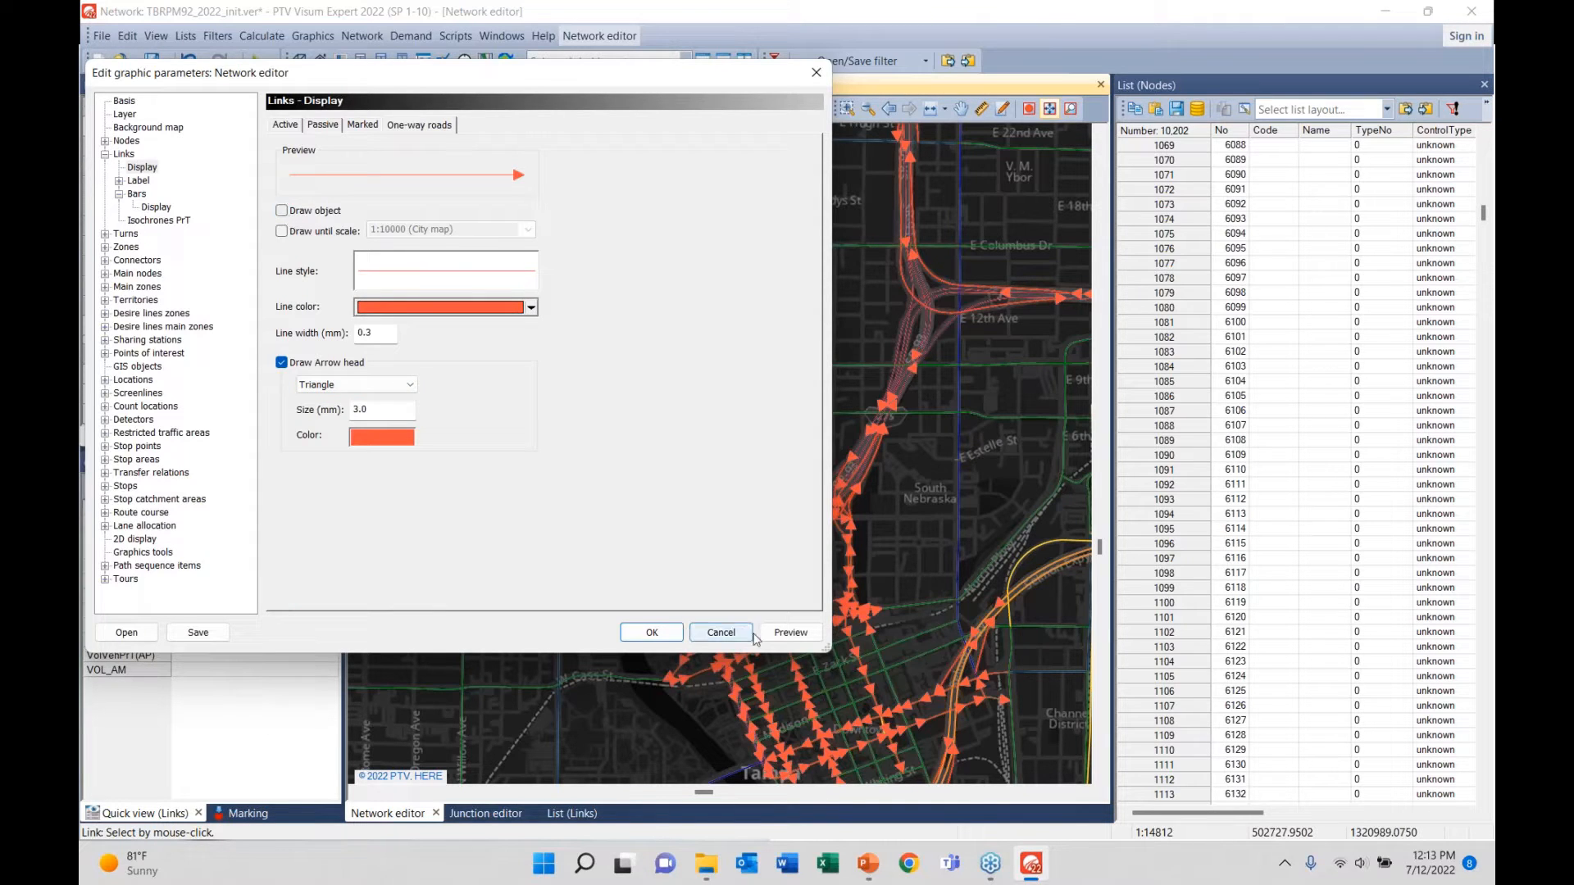
pyautogui.click(790, 632)
pyautogui.click(668, 636)
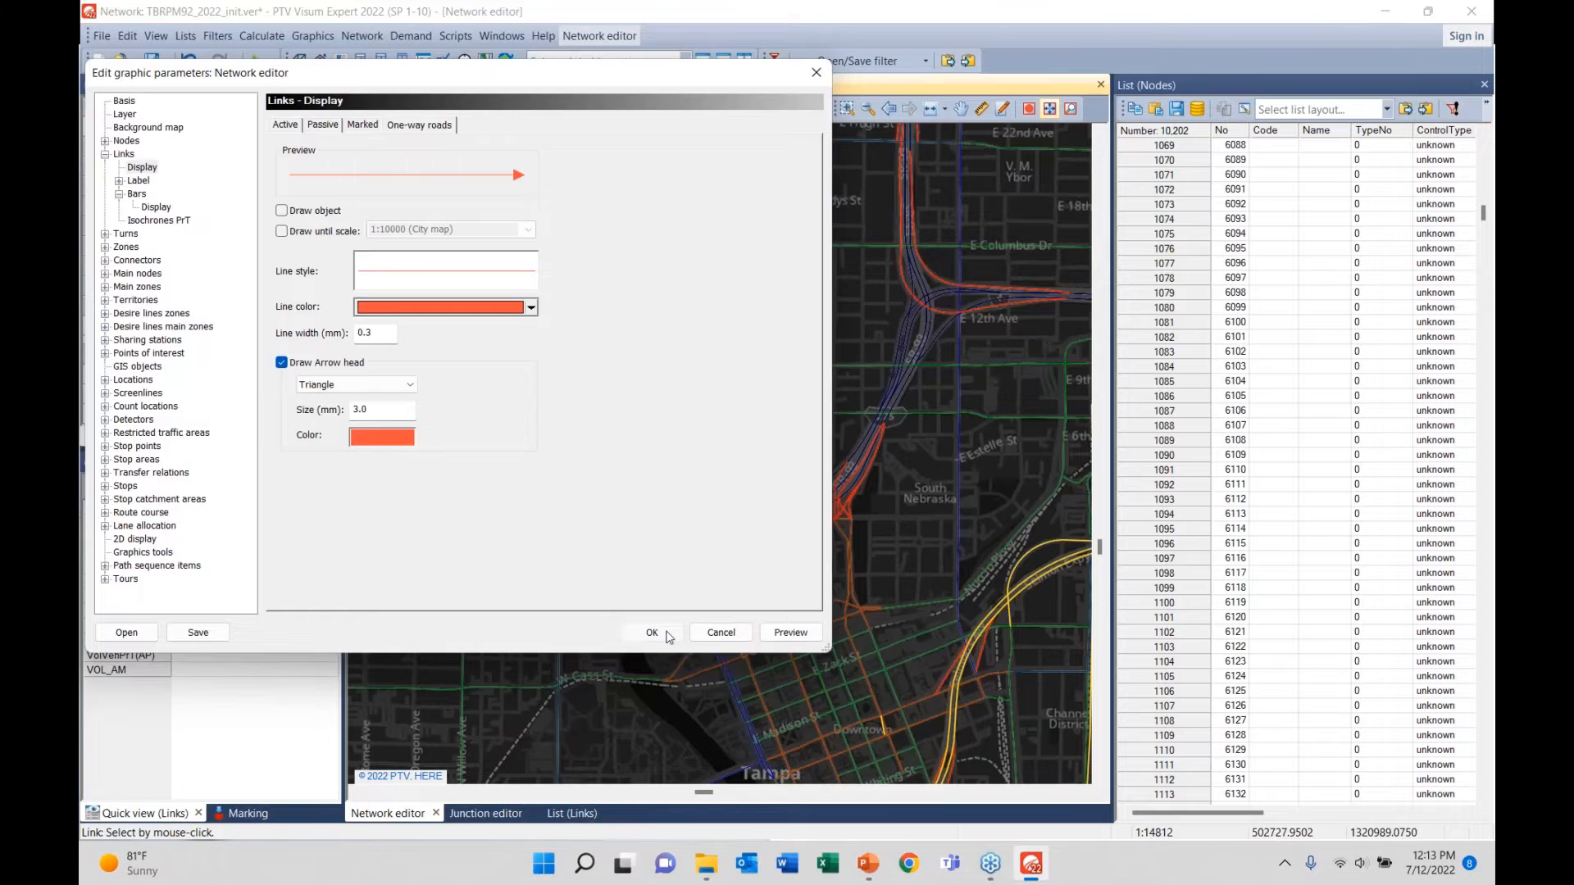
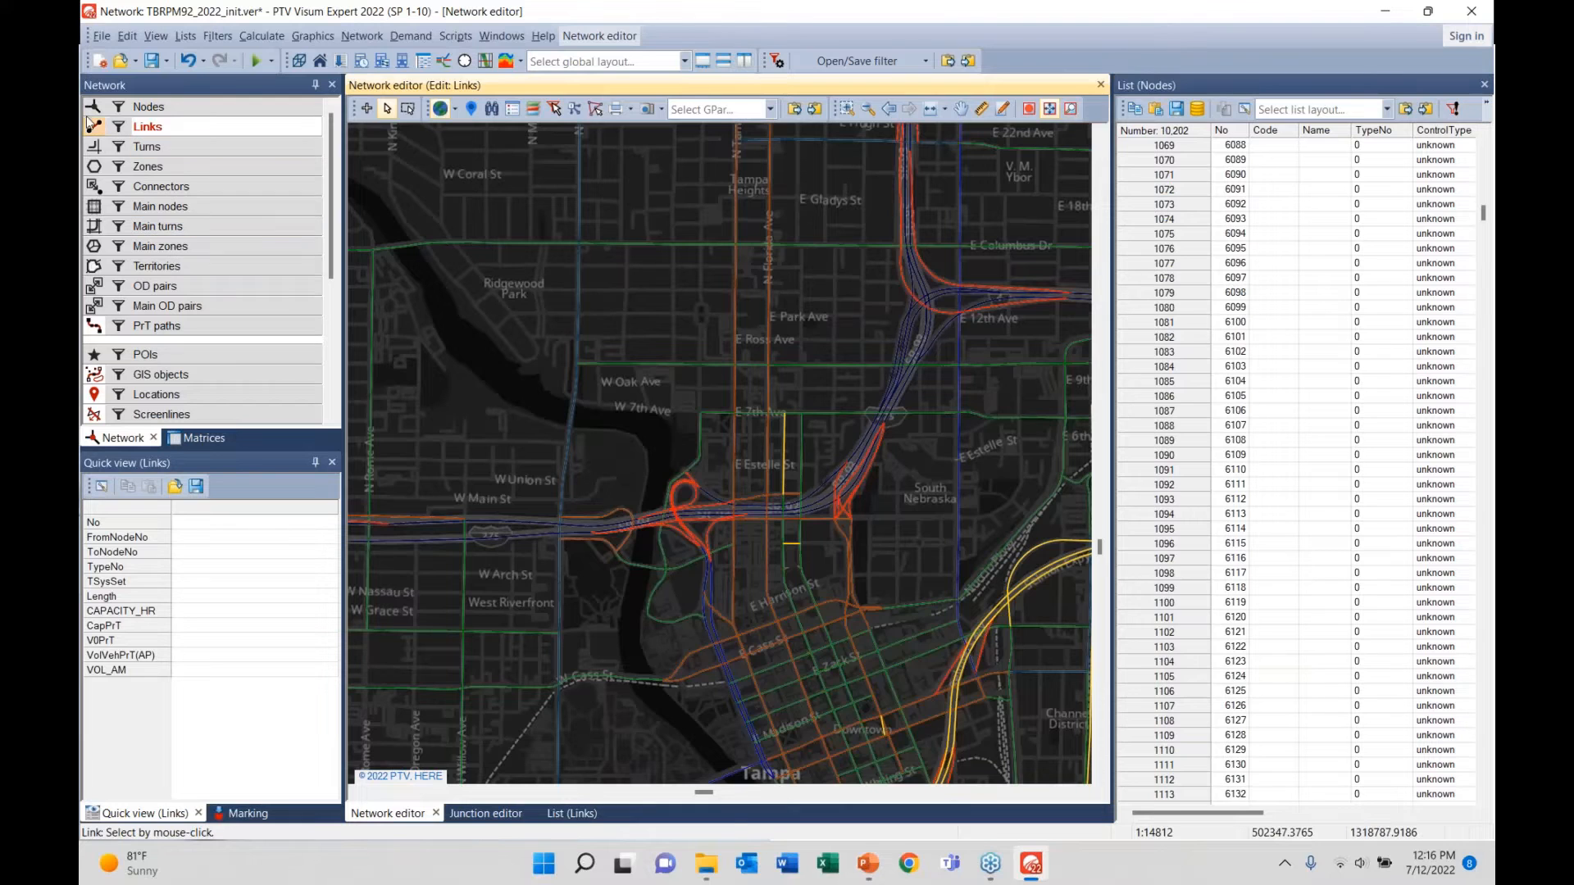
# - Turn Links off and Zones on, then zoom out to the whole Tampa Bay zone network
pyautogui.click(94, 127)
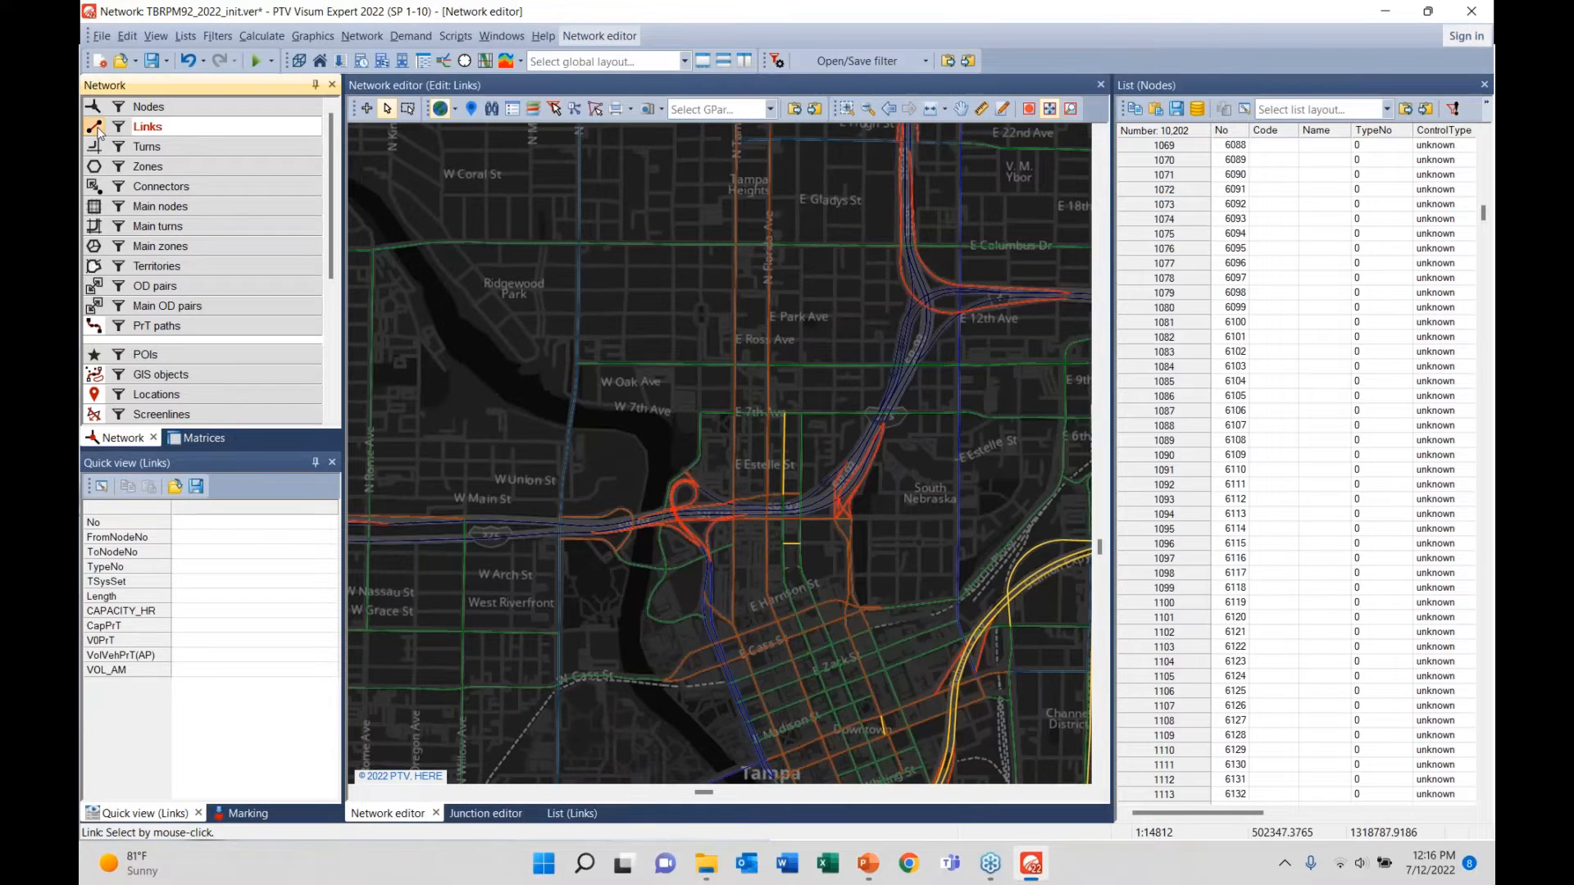
pyautogui.click(95, 166)
pyautogui.scroll(-5, 582, 472)
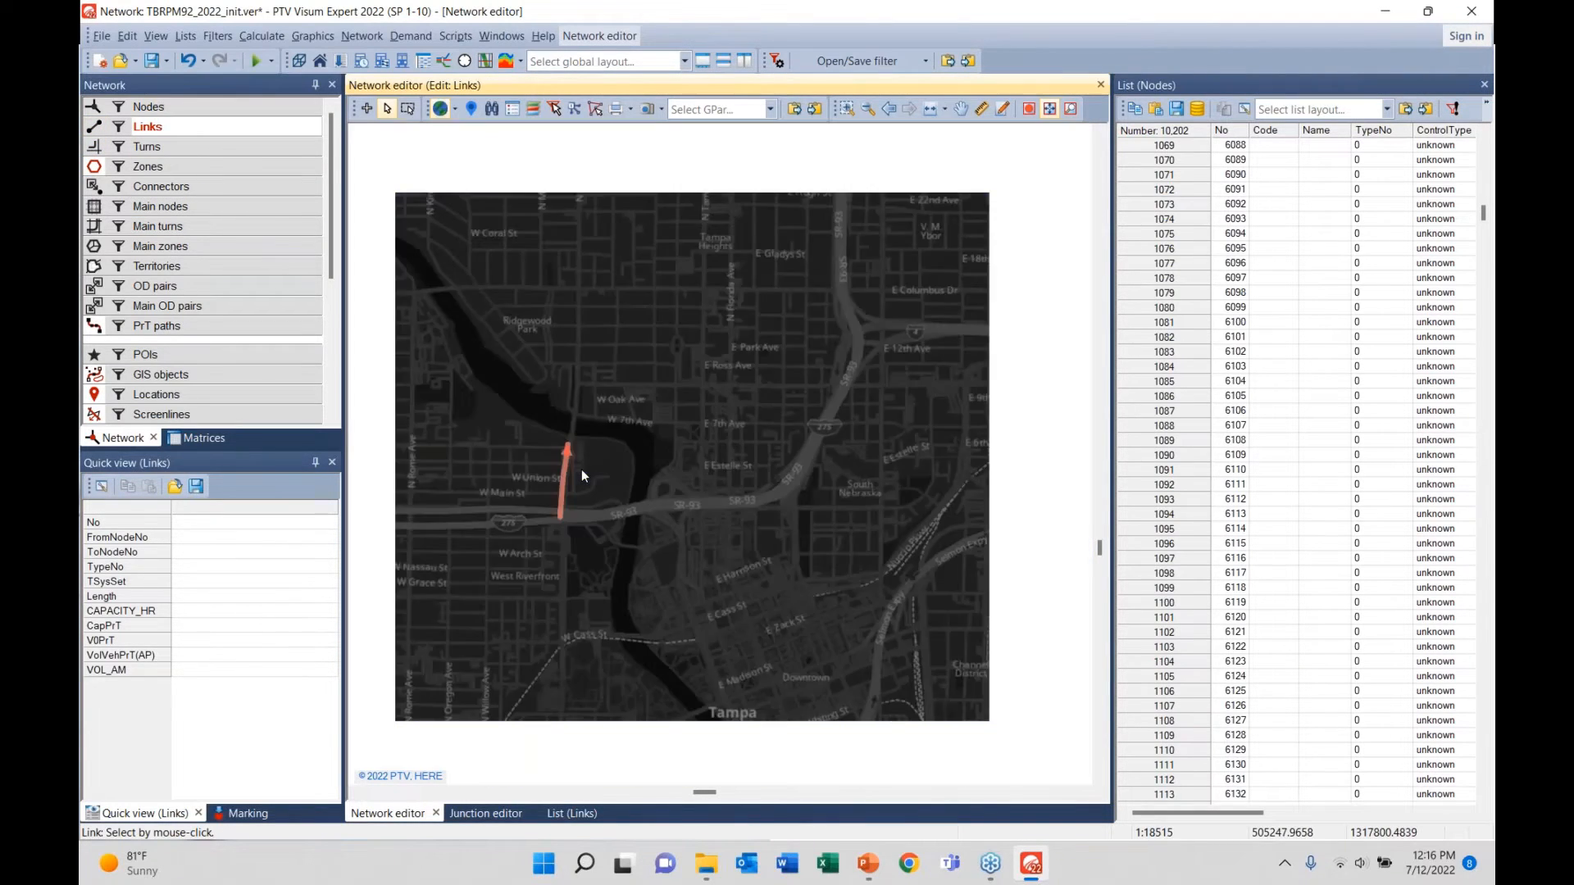
pyautogui.scroll(-3, 582, 469)
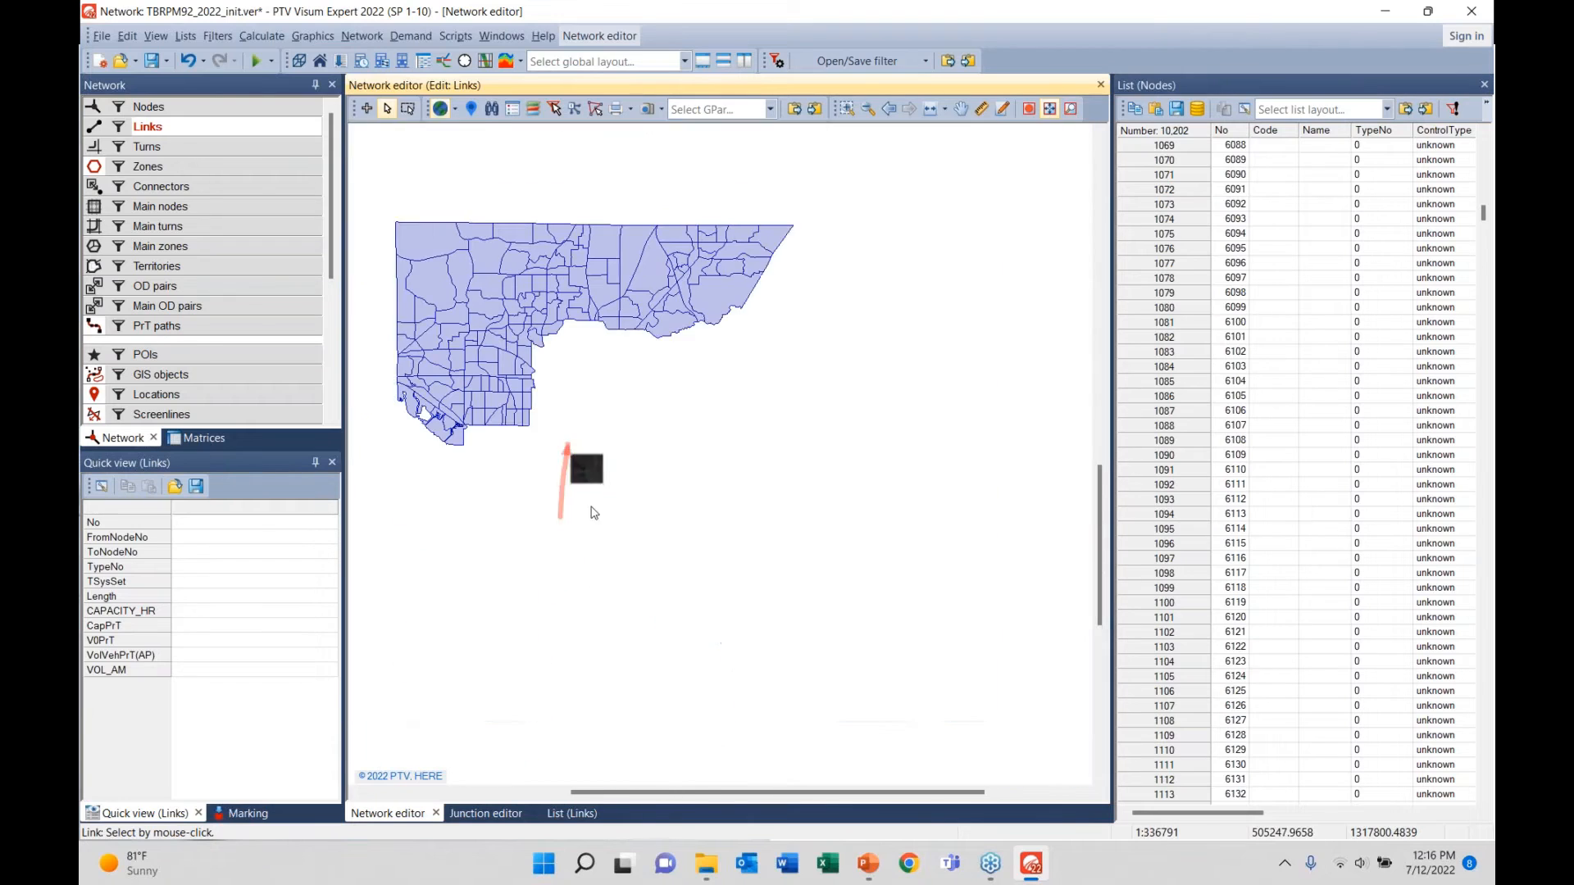
pyautogui.scroll(-3, 672, 530)
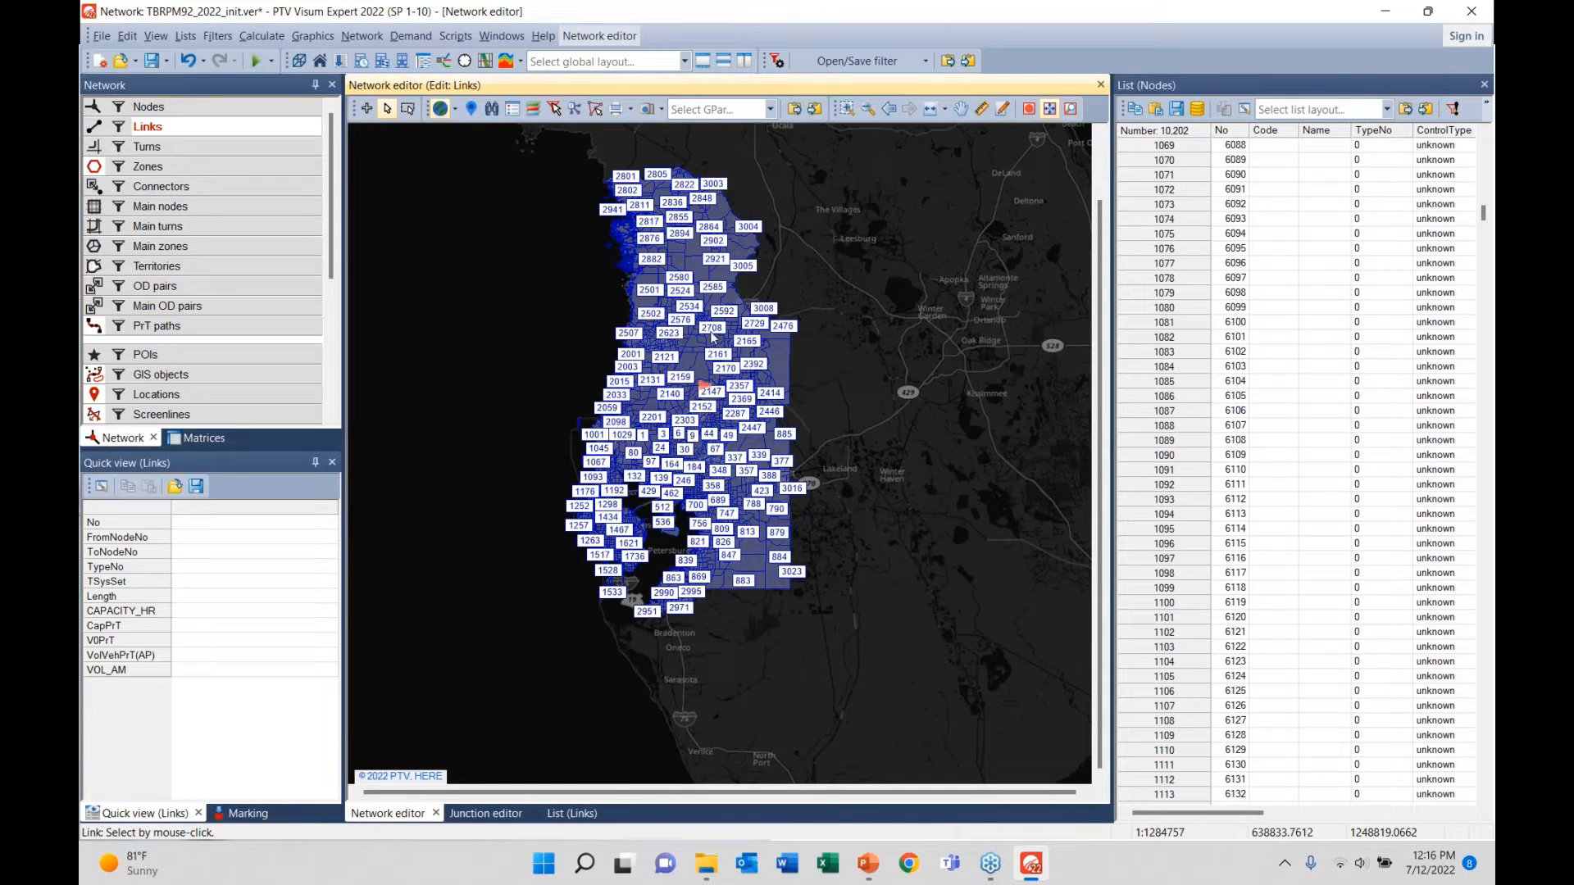
# - Uncheck Draw point object in the zone graphic parameters to hide zone number labels
pyautogui.rightClick(190, 169)
pyautogui.click(264, 226)
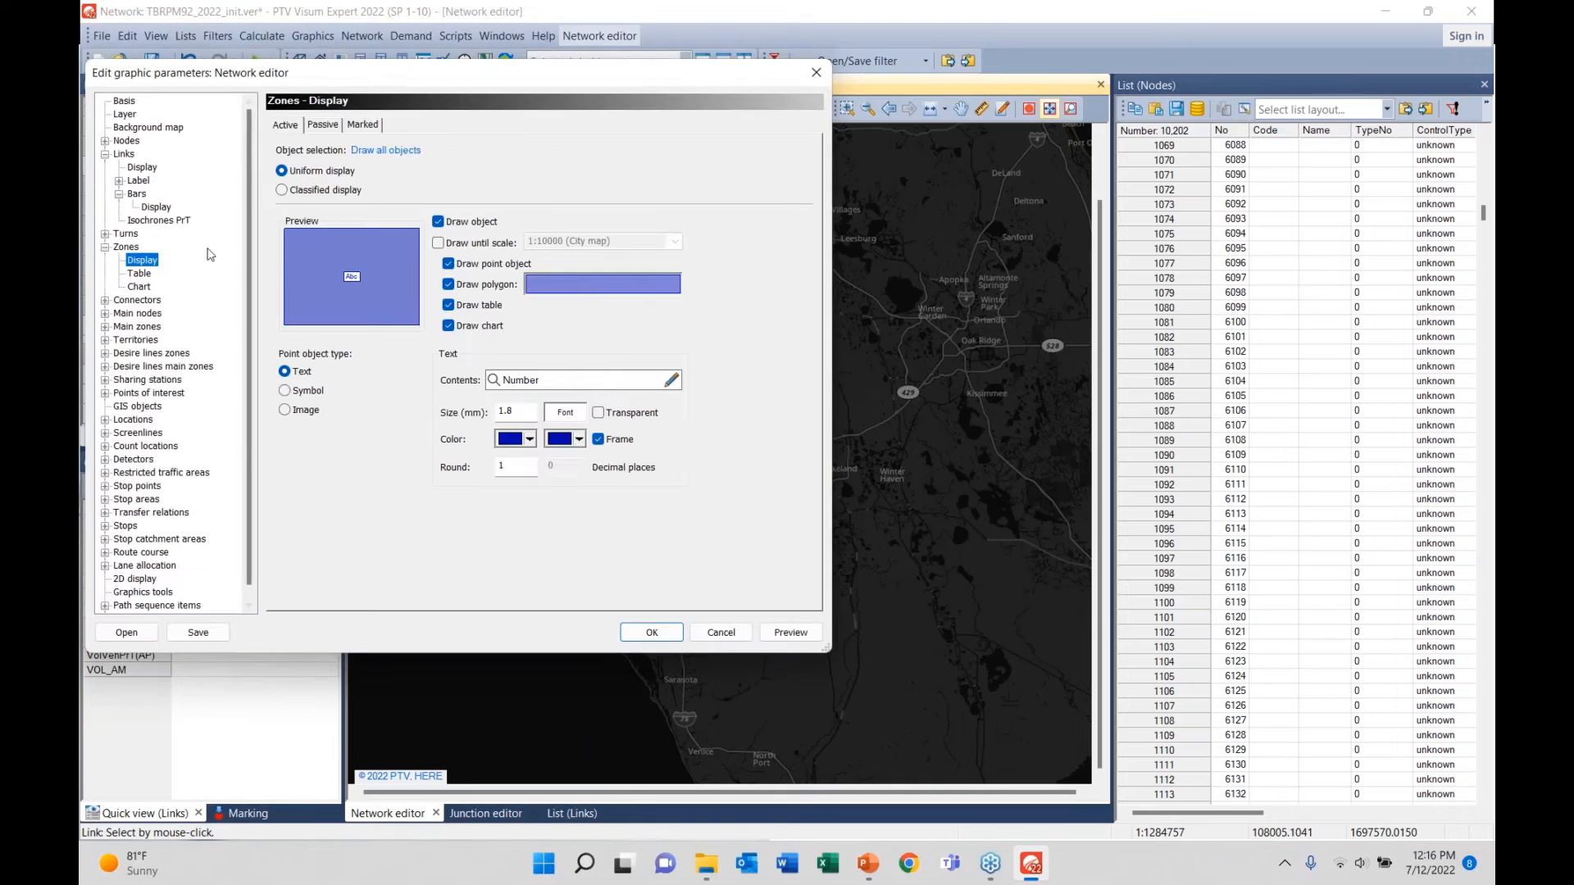
pyautogui.click(448, 264)
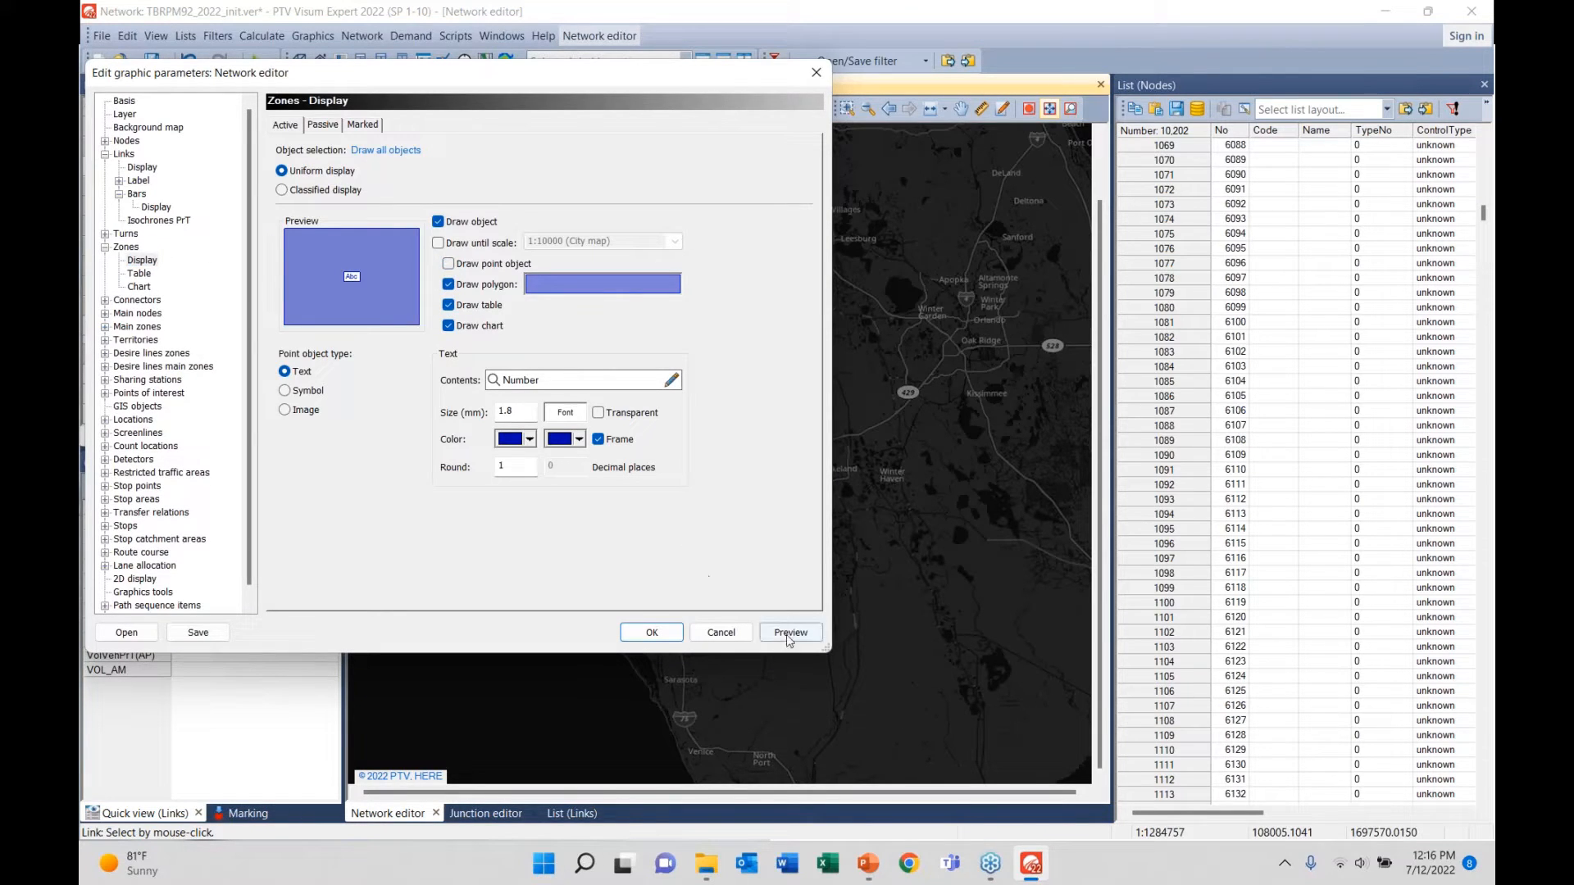
pyautogui.click(652, 633)
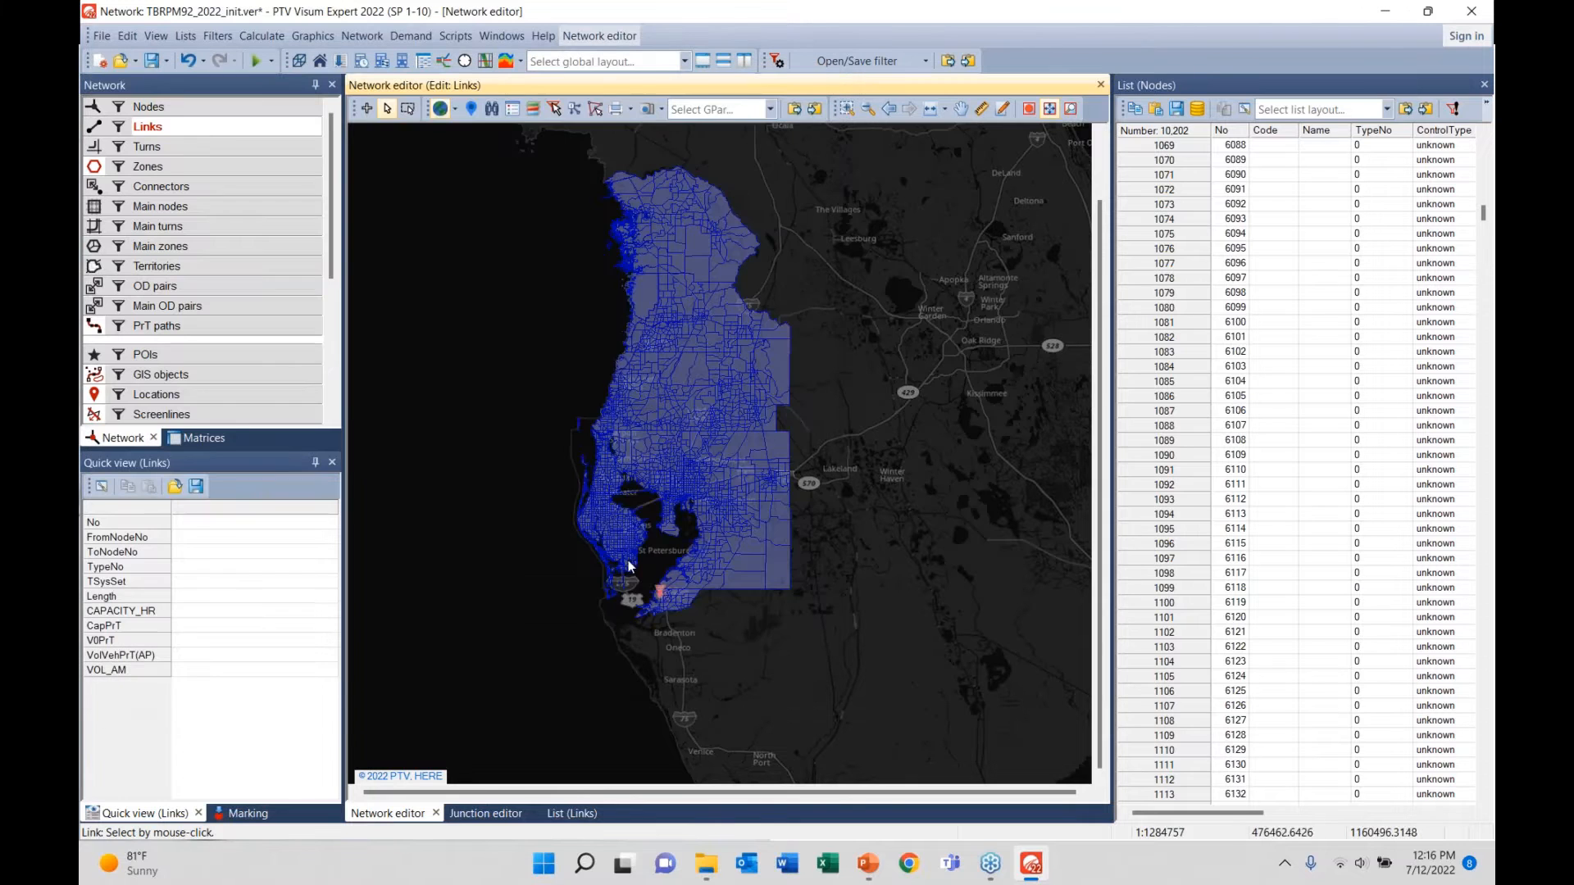
# - Show the area north of Tampa and select Zones as the object type to edit
pyautogui.scroll(3, 713, 523)
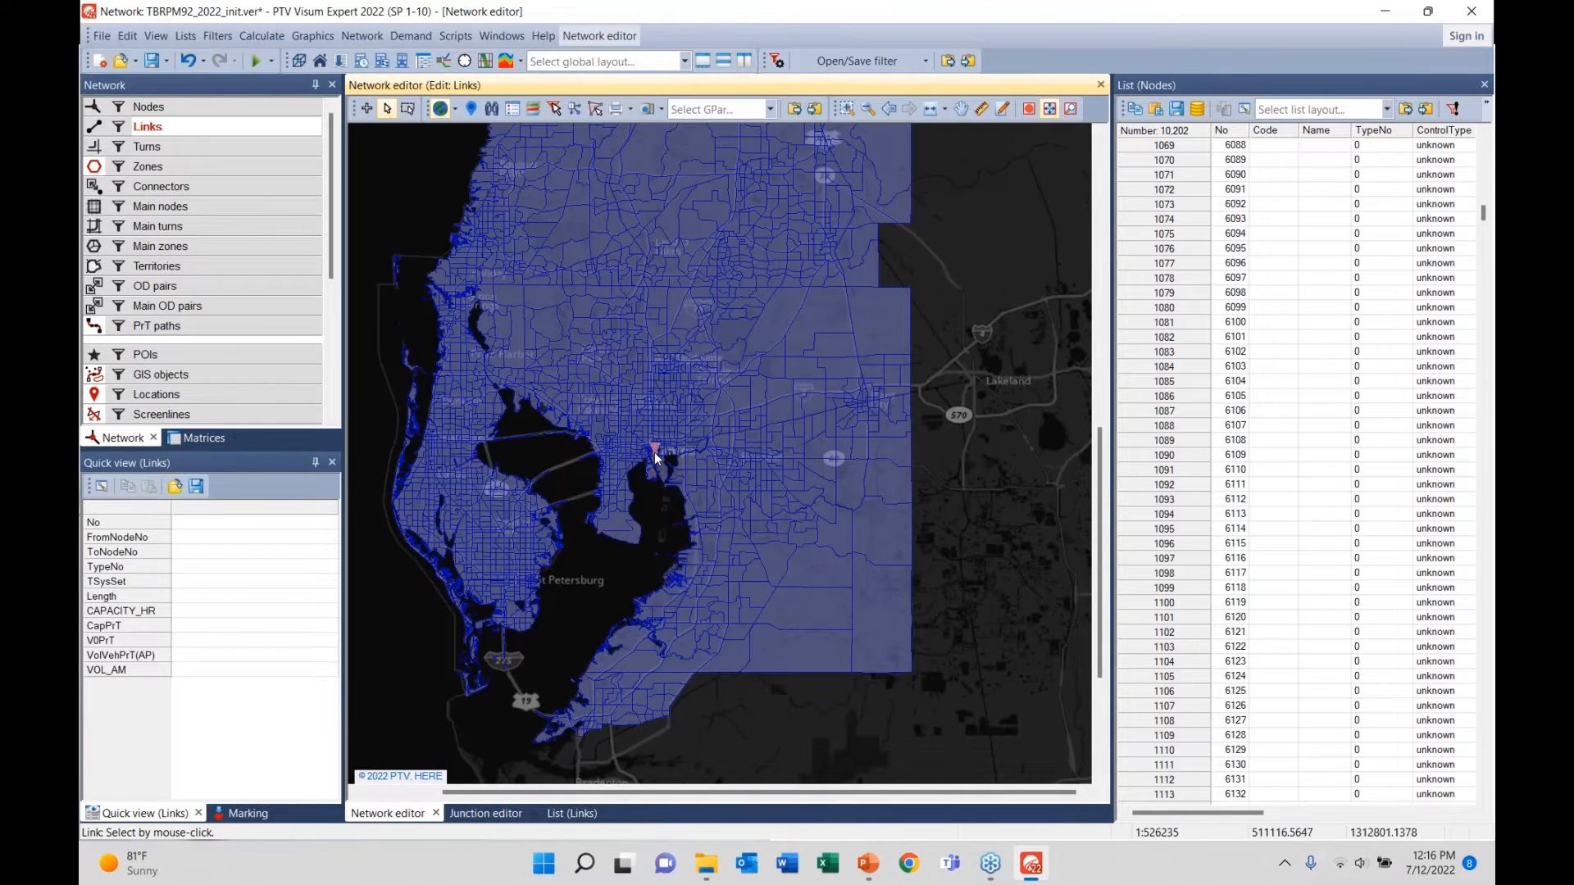
pyautogui.moveTo(654, 451)
pyautogui.mouseDown()
pyautogui.moveTo(656, 604)
pyautogui.moveTo(671, 615)
pyautogui.mouseUp()
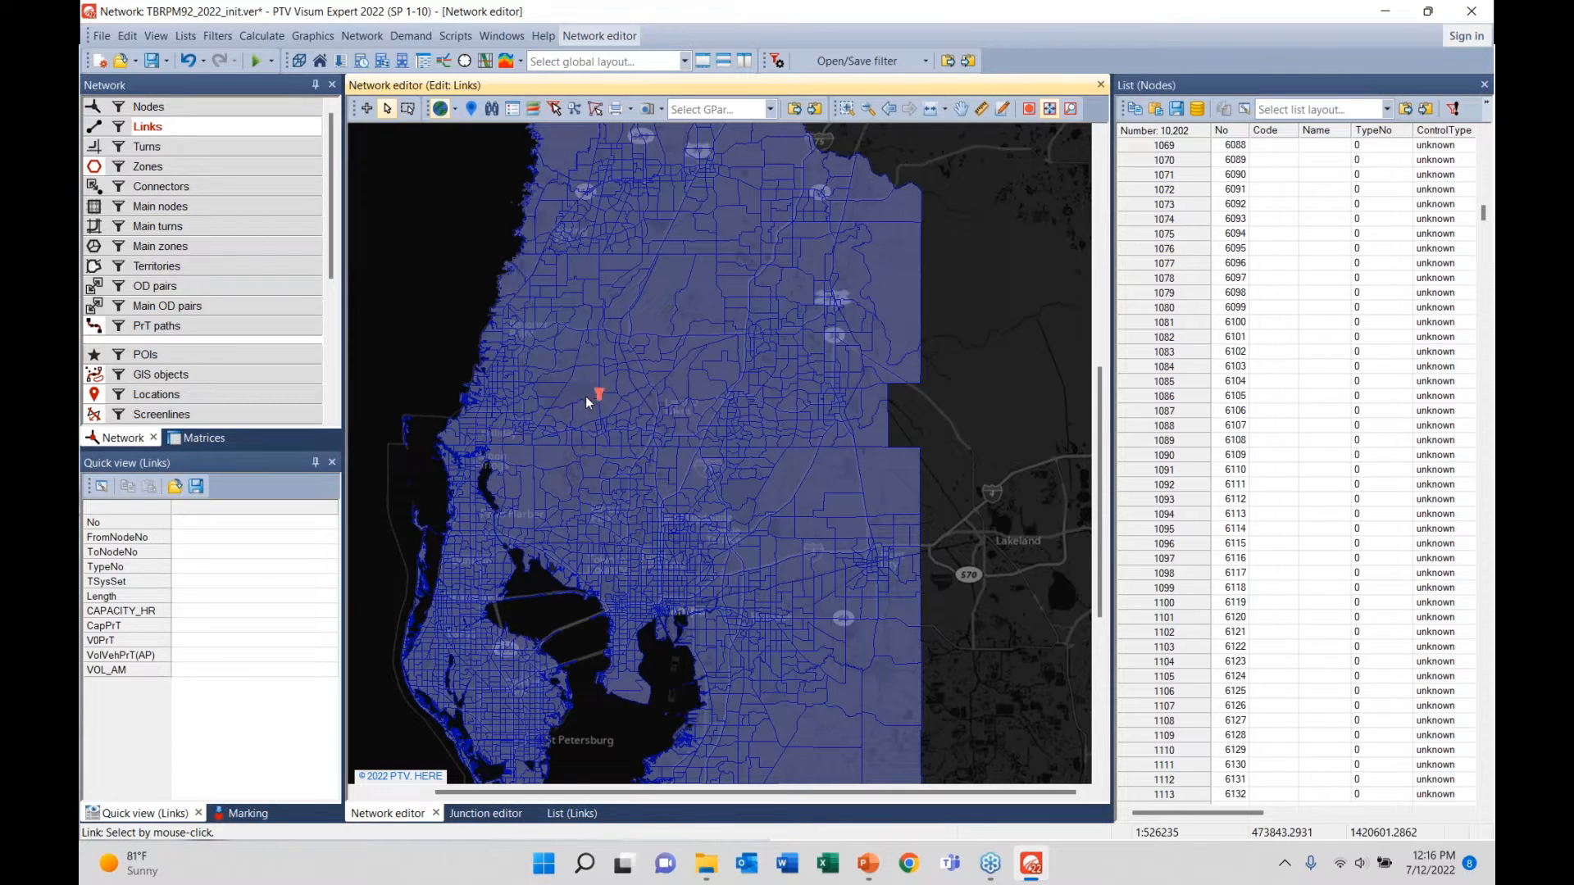
pyautogui.click(150, 166)
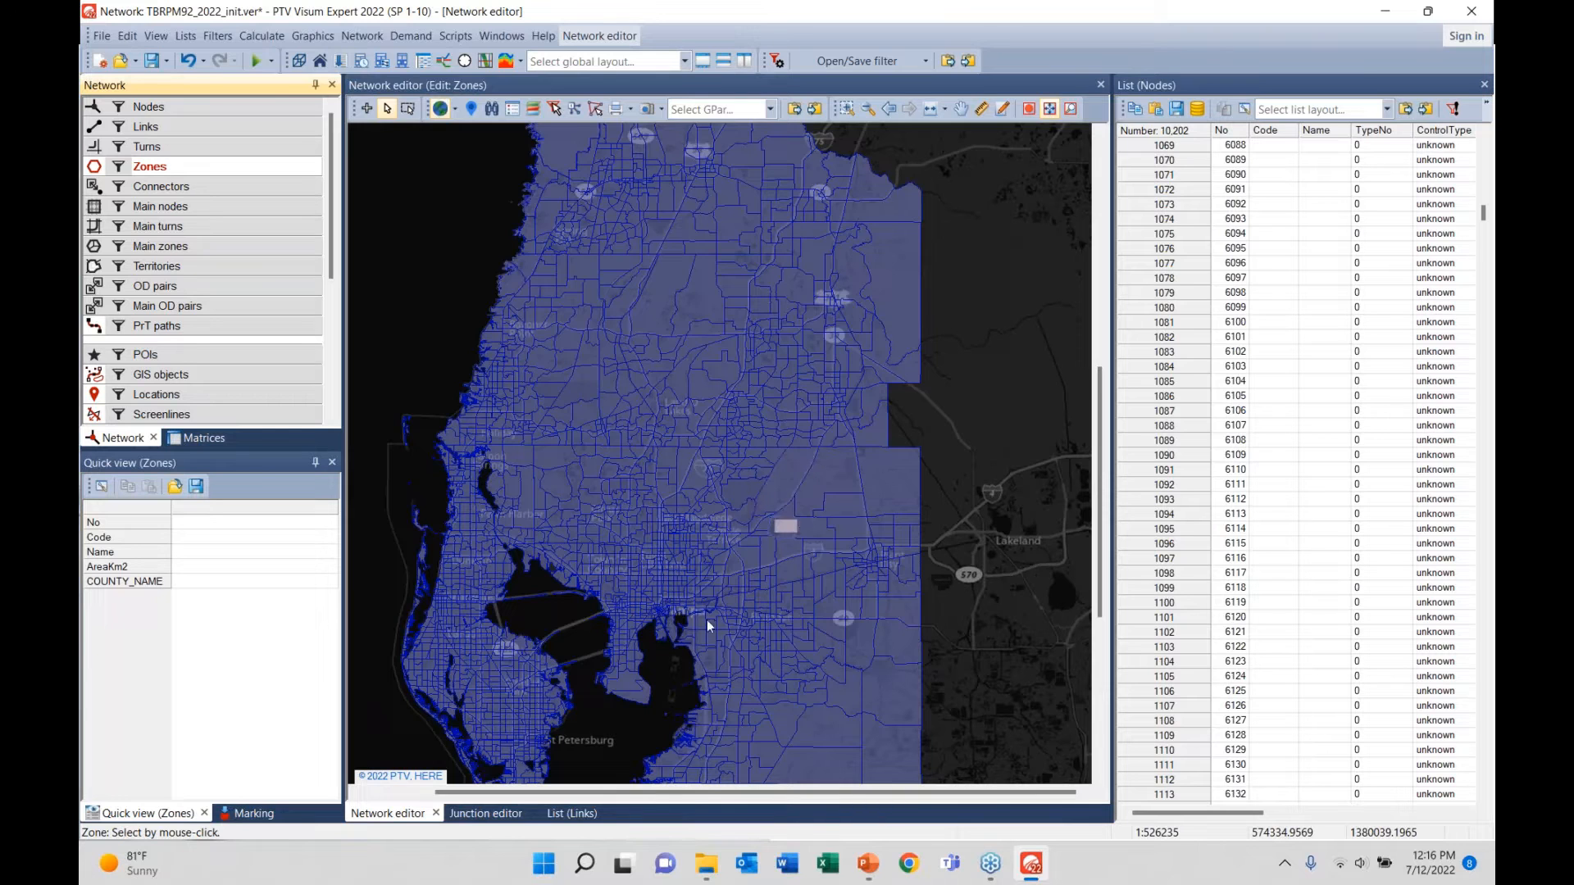
# - Zoom into Tampa, select zone 545 and permit interactive editing of its geometry
pyautogui.scroll(1, 654, 608)
pyautogui.scroll(5, 654, 608)
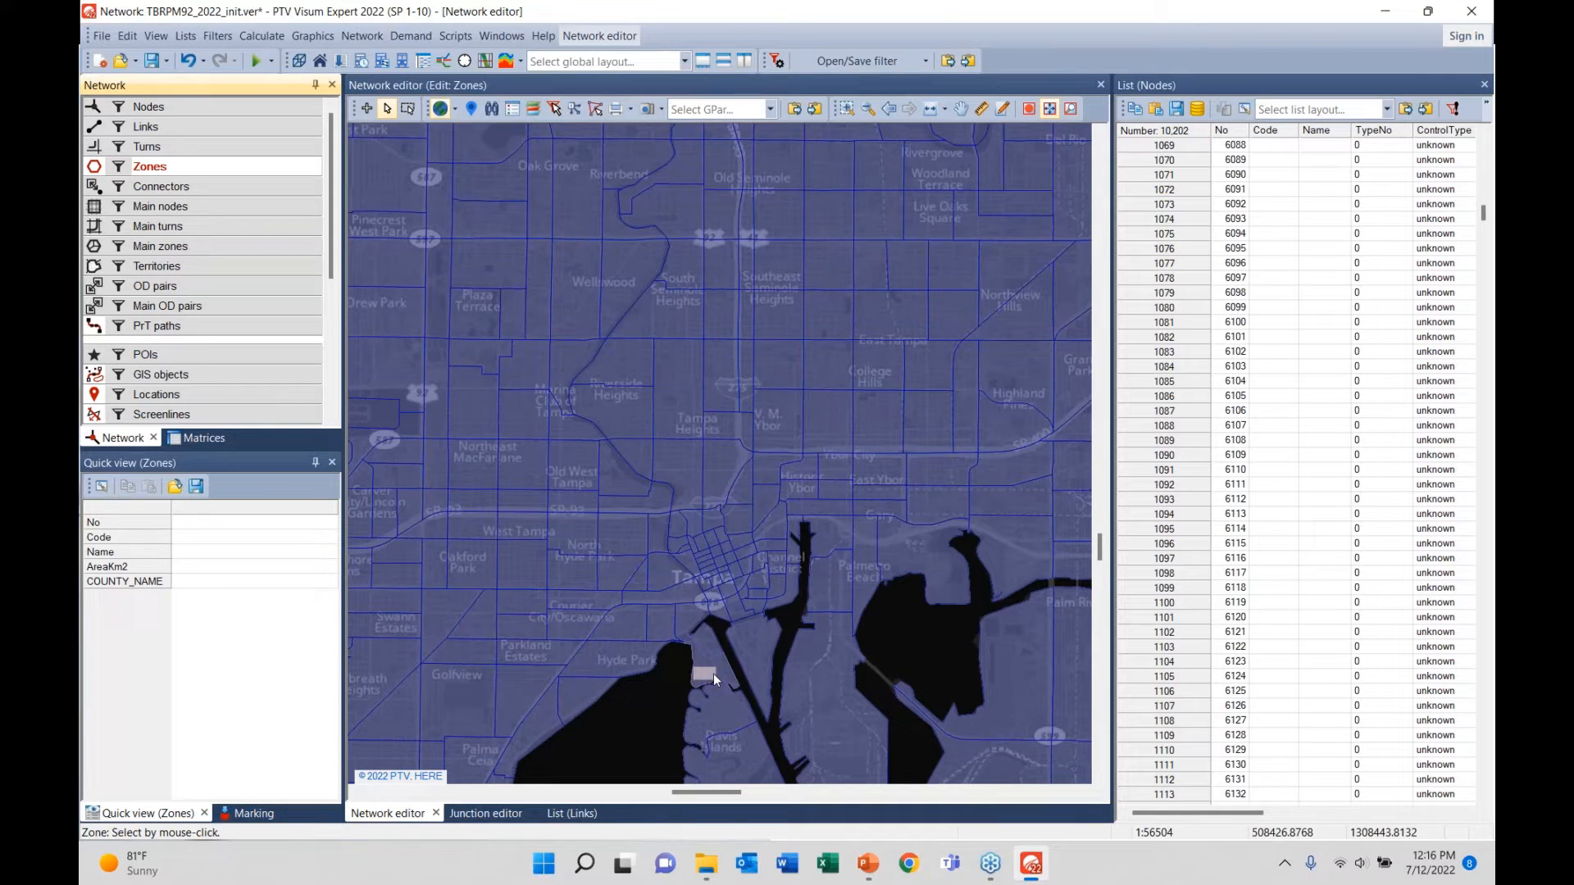
pyautogui.click(593, 366)
pyautogui.rightClick(592, 366)
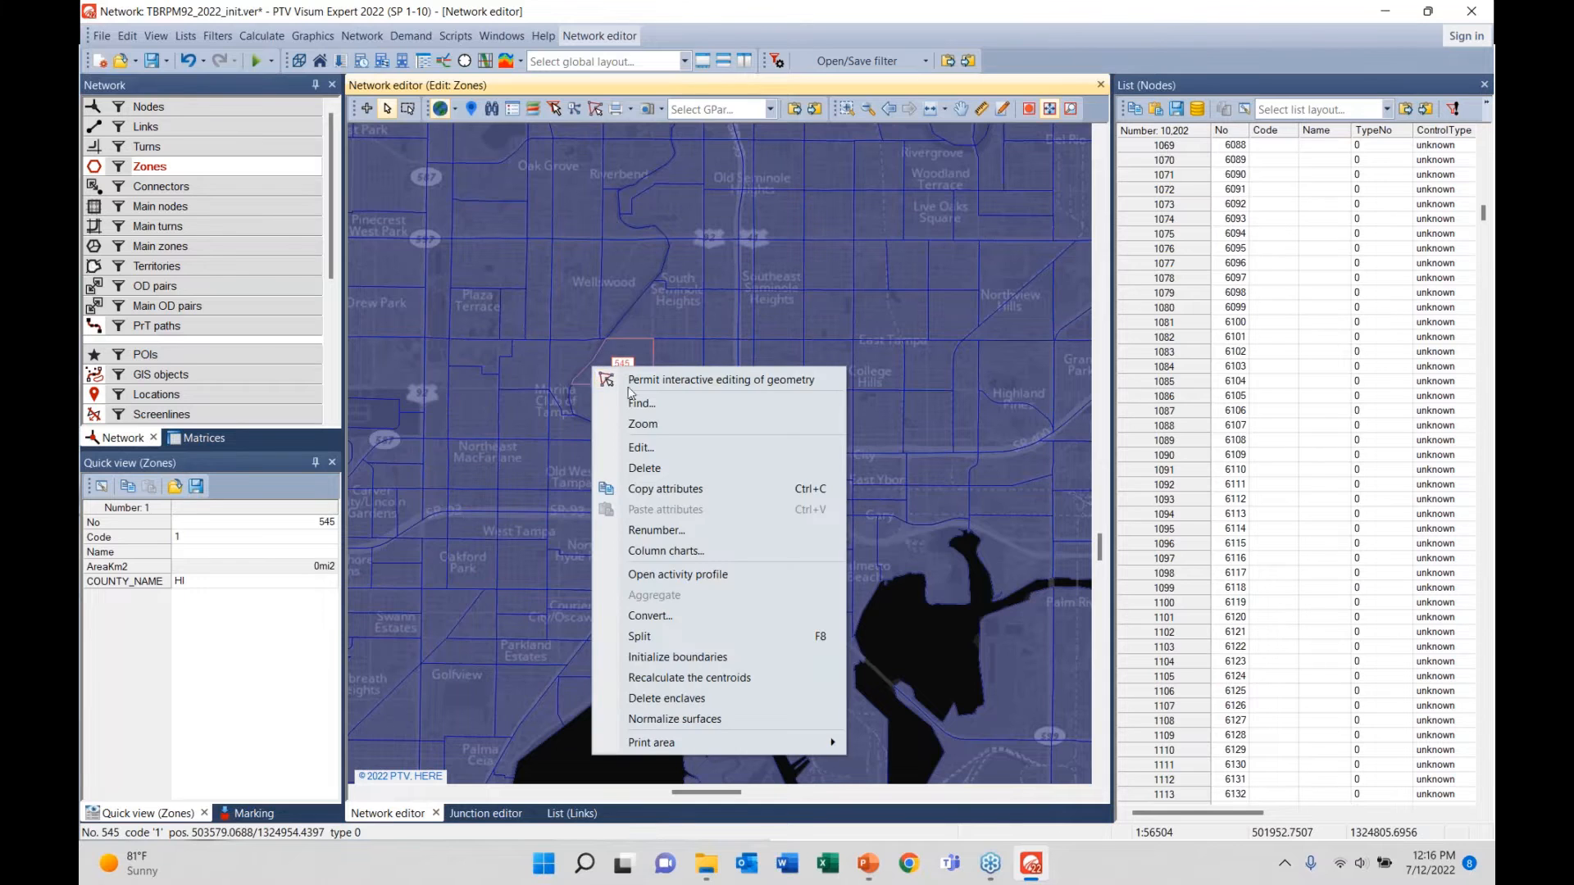
pyautogui.rightClick(627, 349)
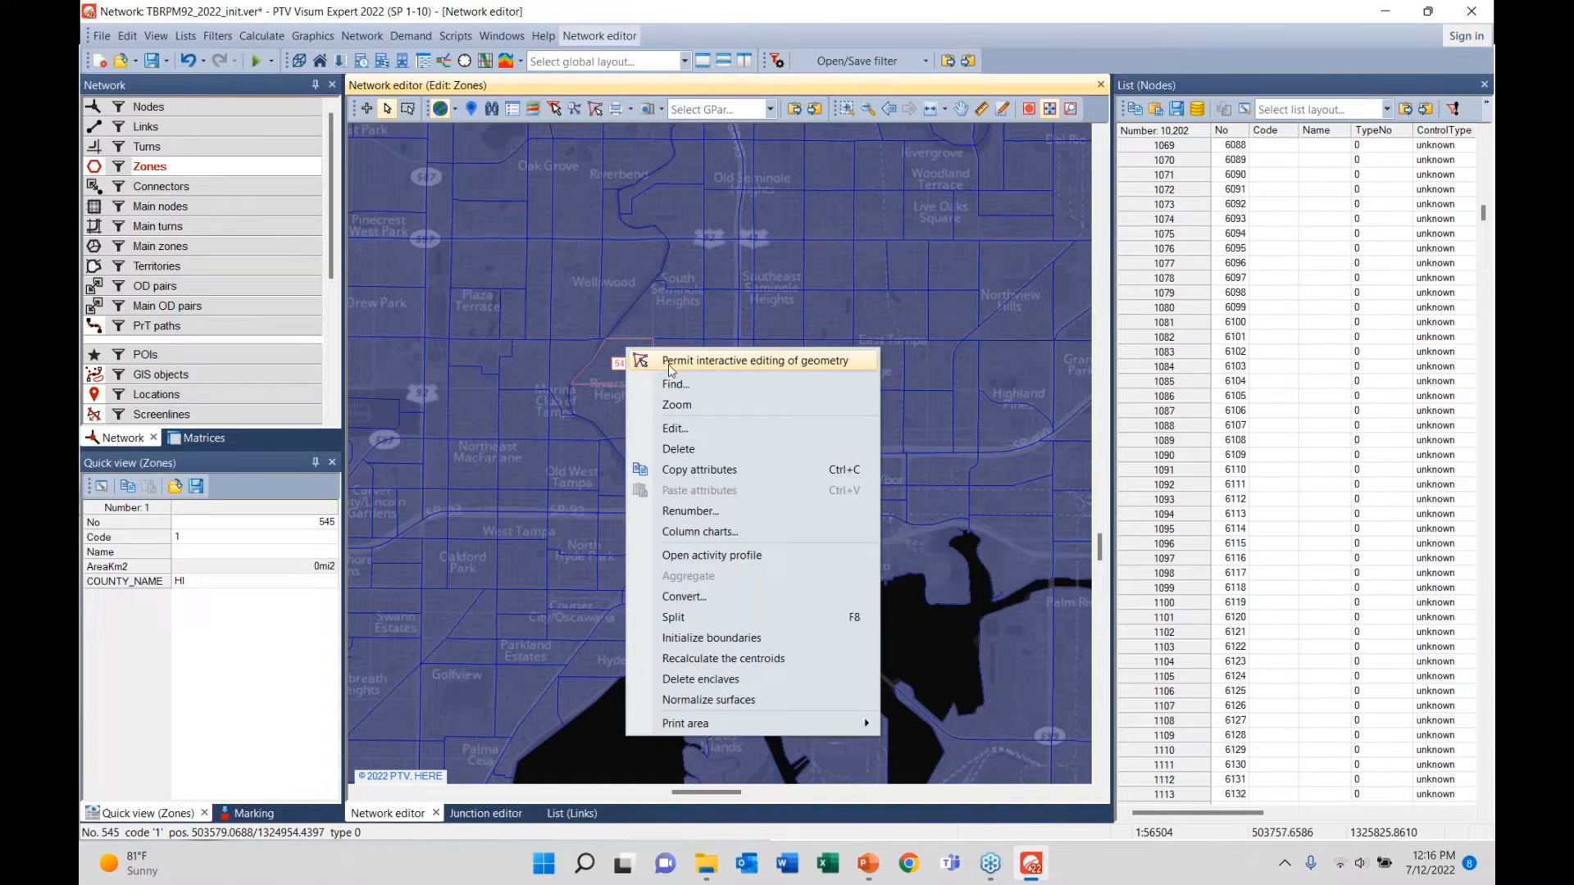
pyautogui.click(669, 363)
# - Turn interactive geometry editing off again for zone 545 and recentre the map on it
pyautogui.scroll(2, 654, 342)
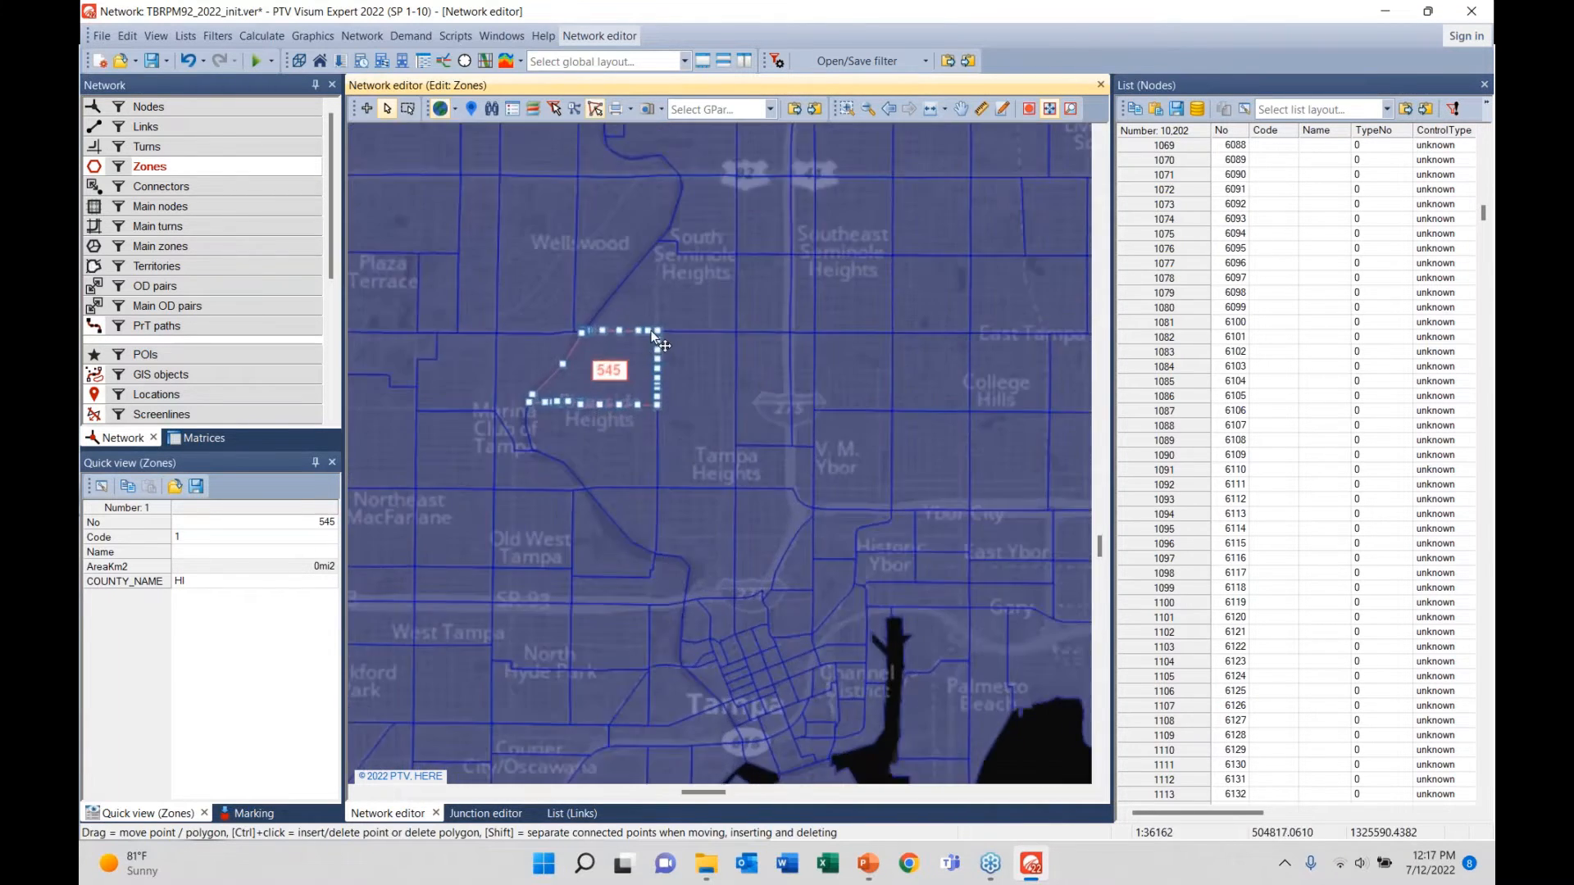
pyautogui.scroll(1, 647, 350)
pyautogui.rightClick(589, 315)
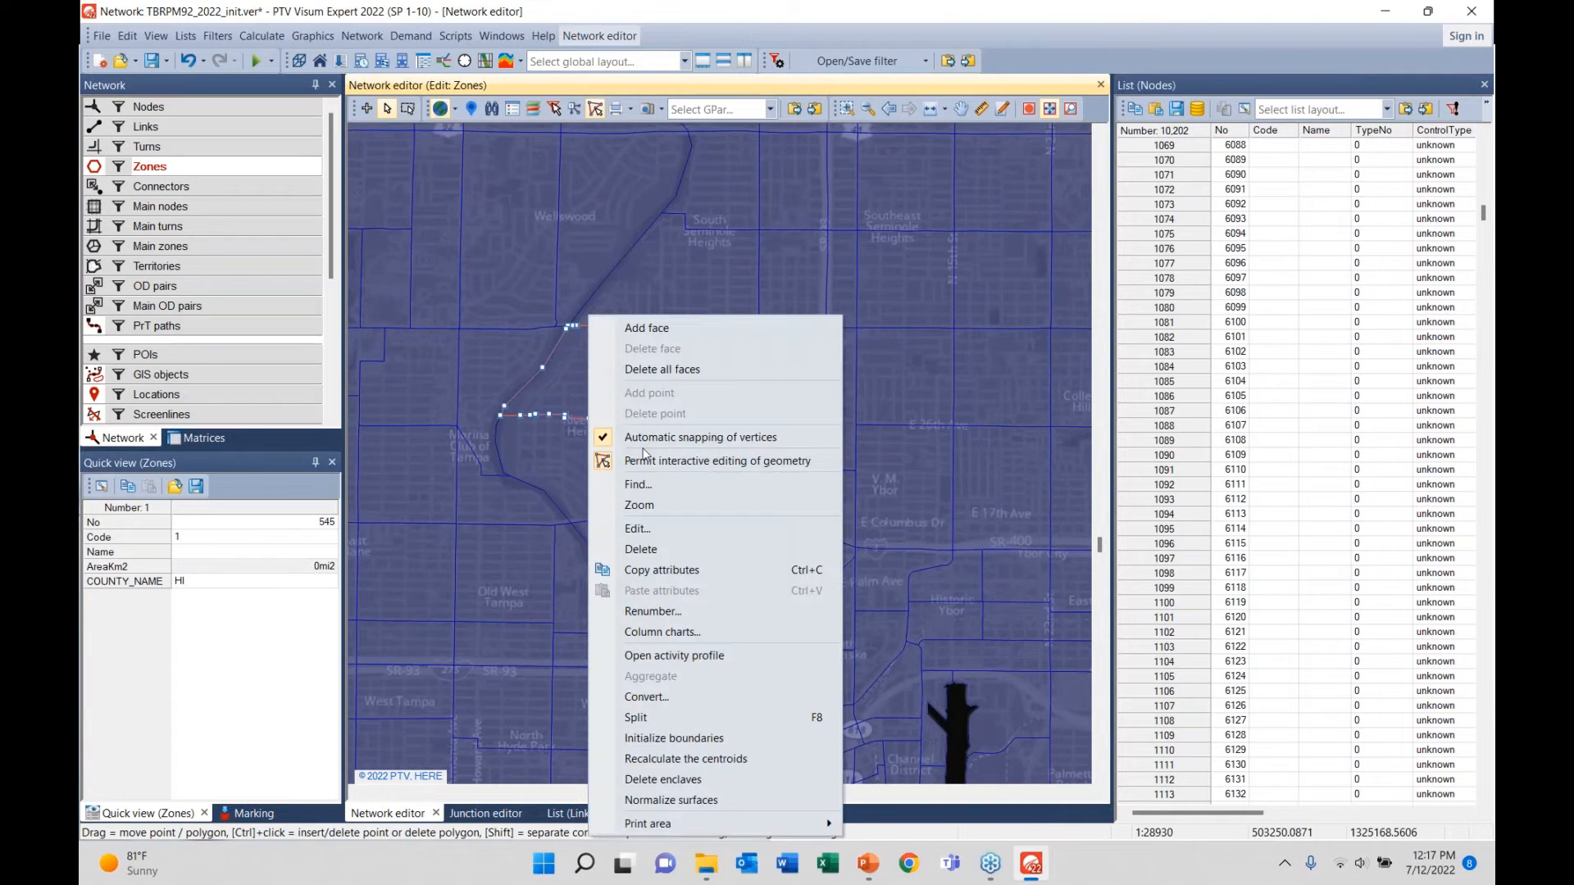
pyautogui.click(655, 460)
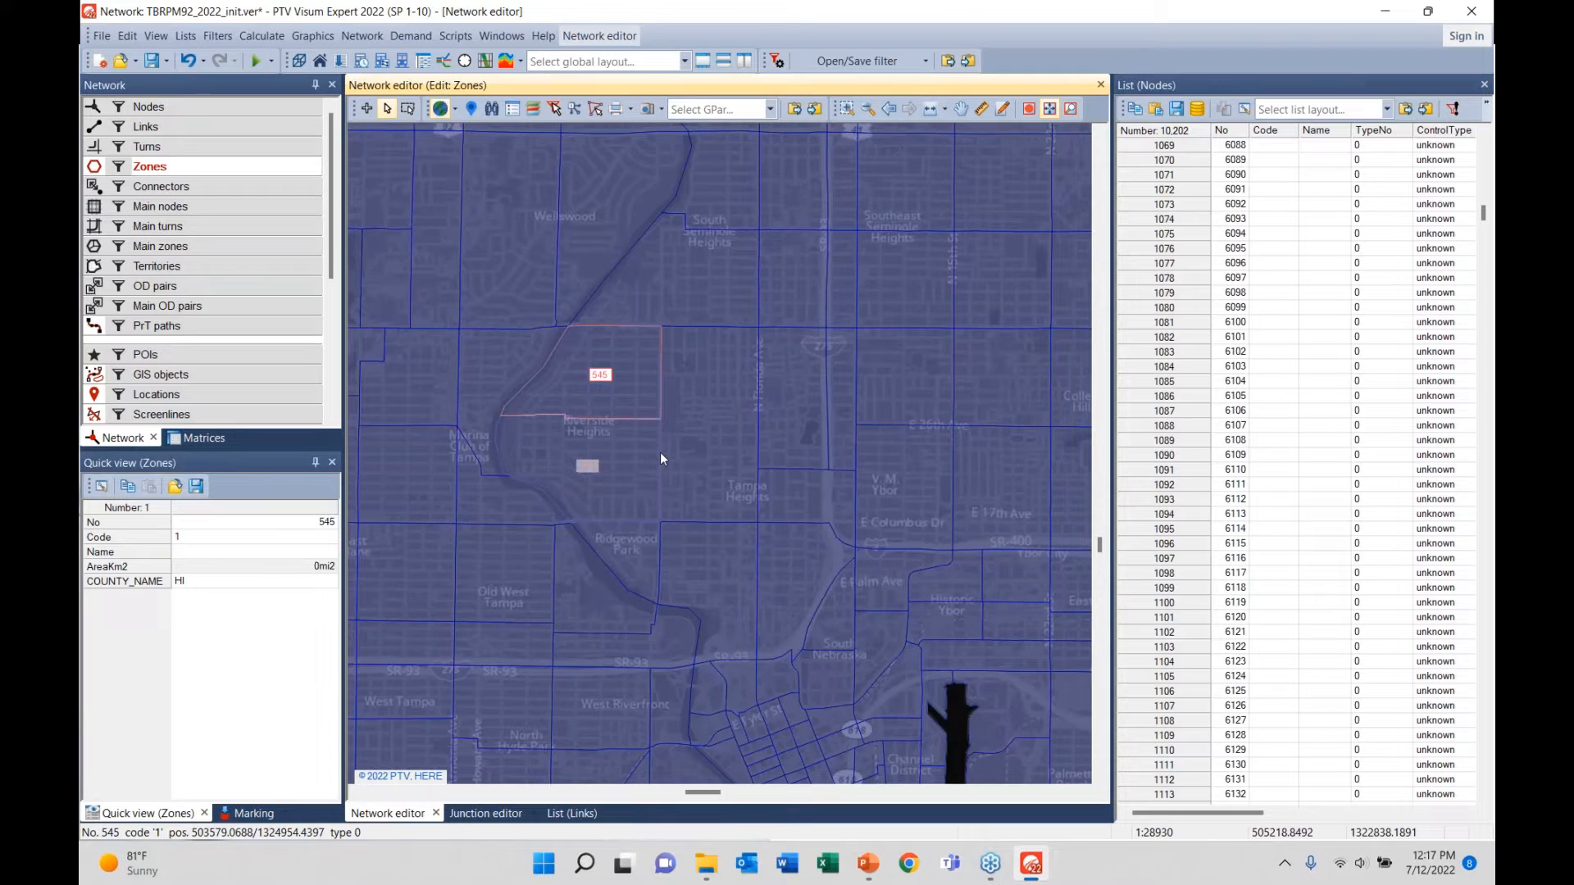
pyautogui.scroll(-2, 661, 458)
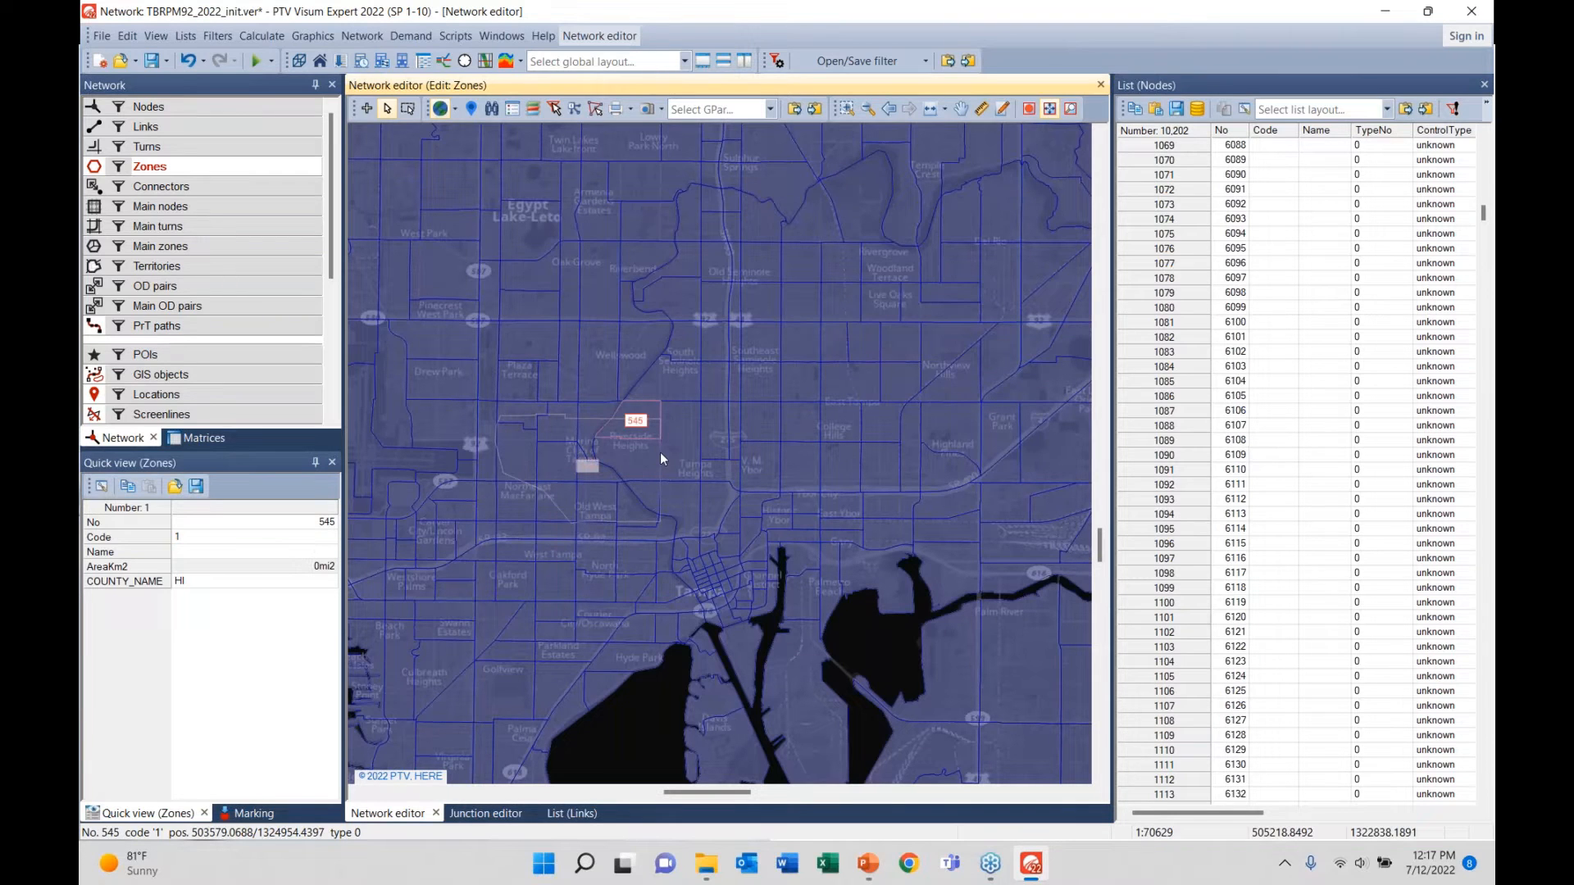
pyautogui.moveTo(630, 446); pyautogui.dragTo(654, 398)
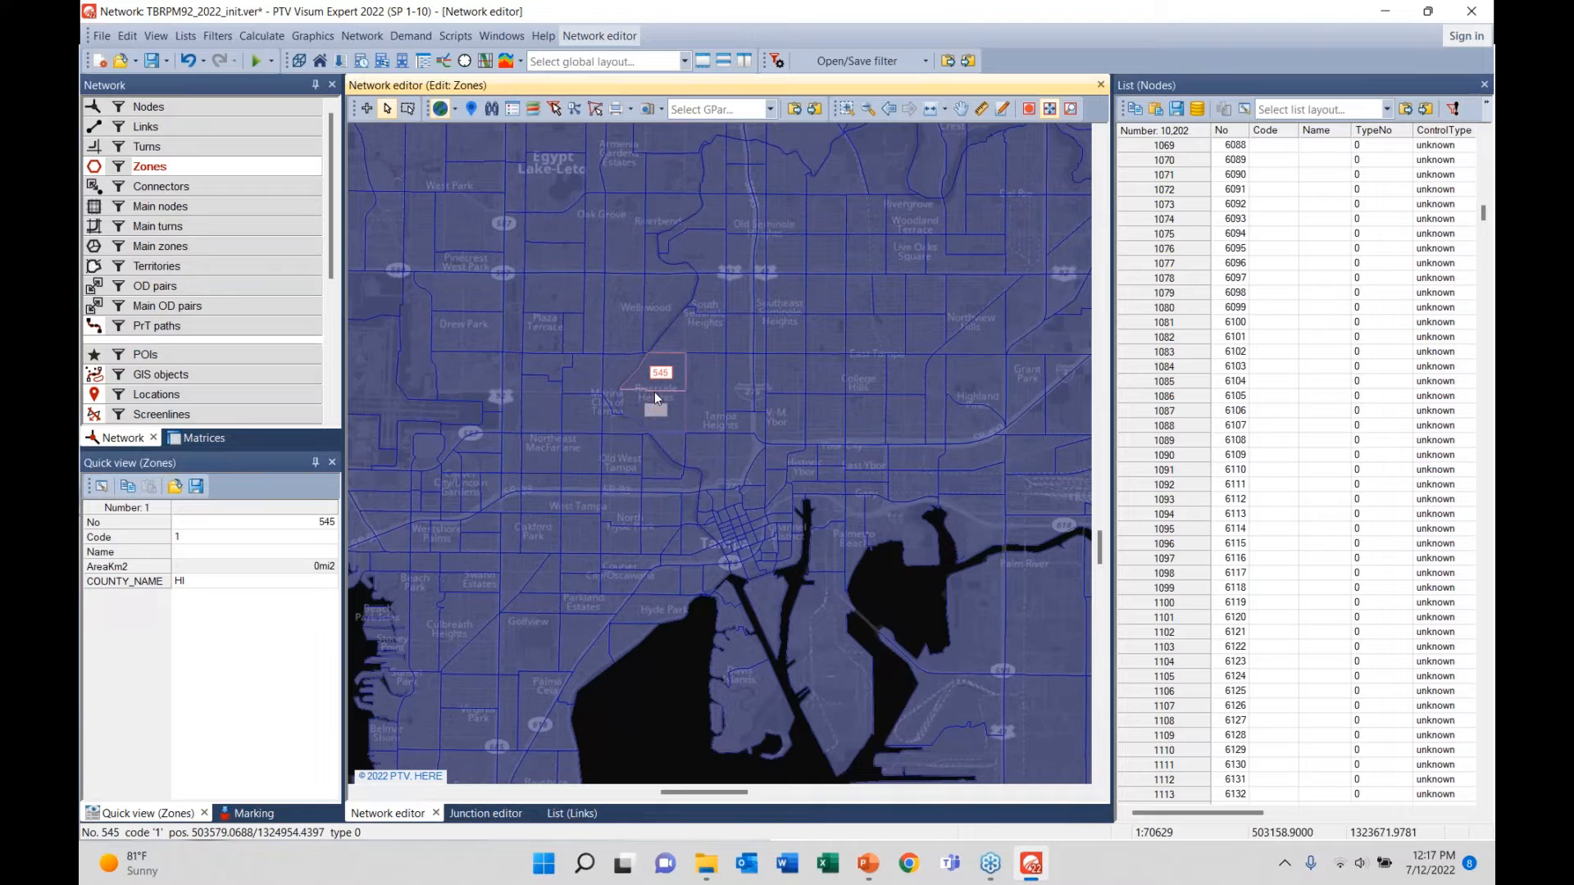
pyautogui.click(95, 188)
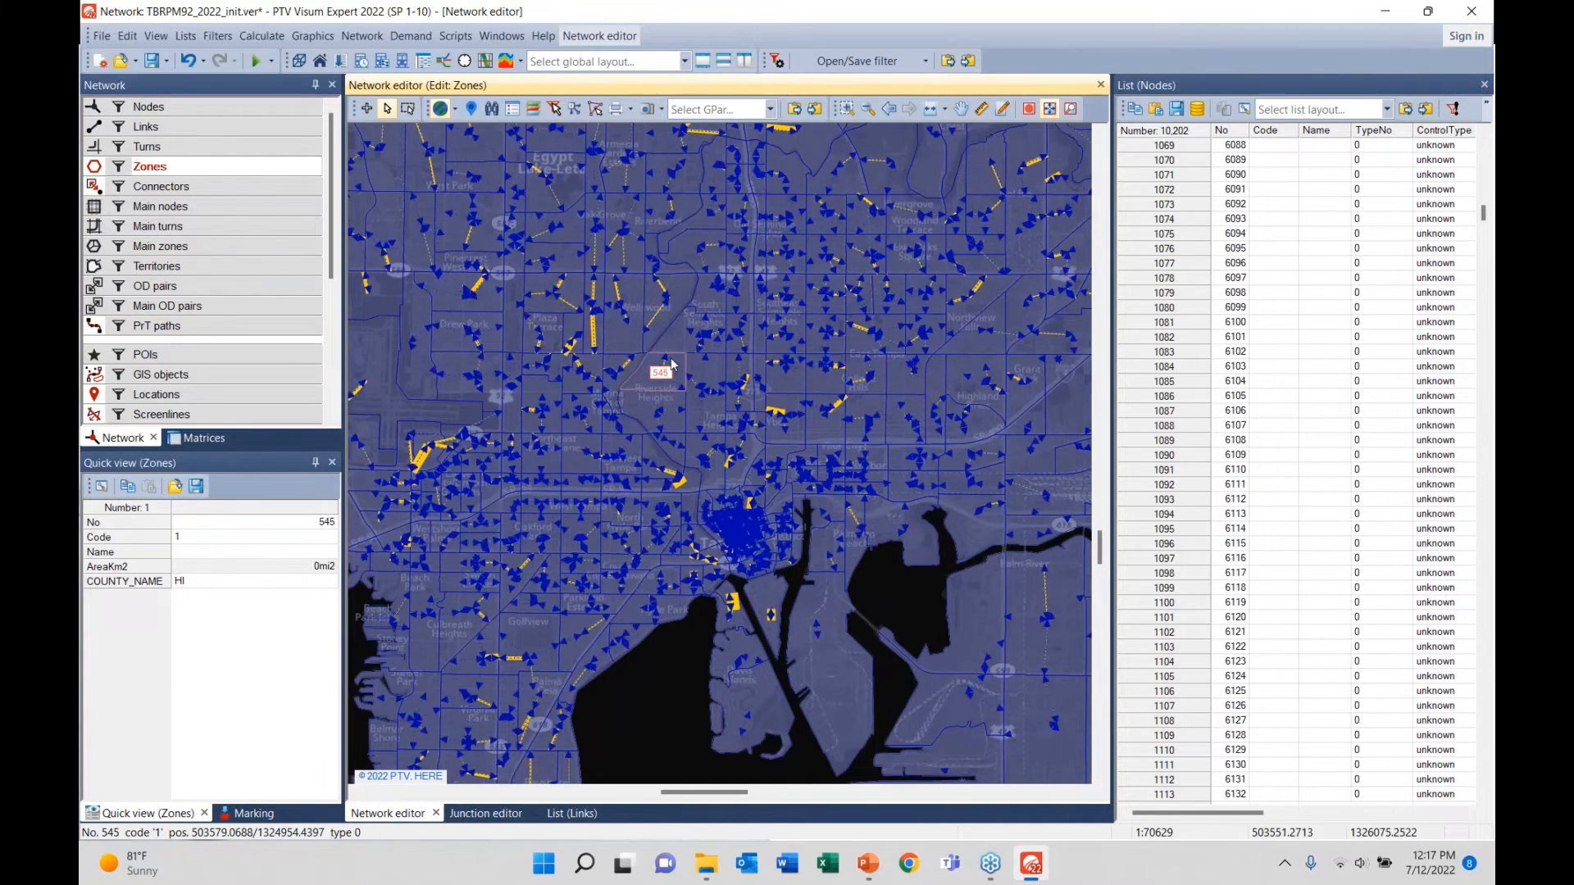
pyautogui.scroll(5, 693, 385)
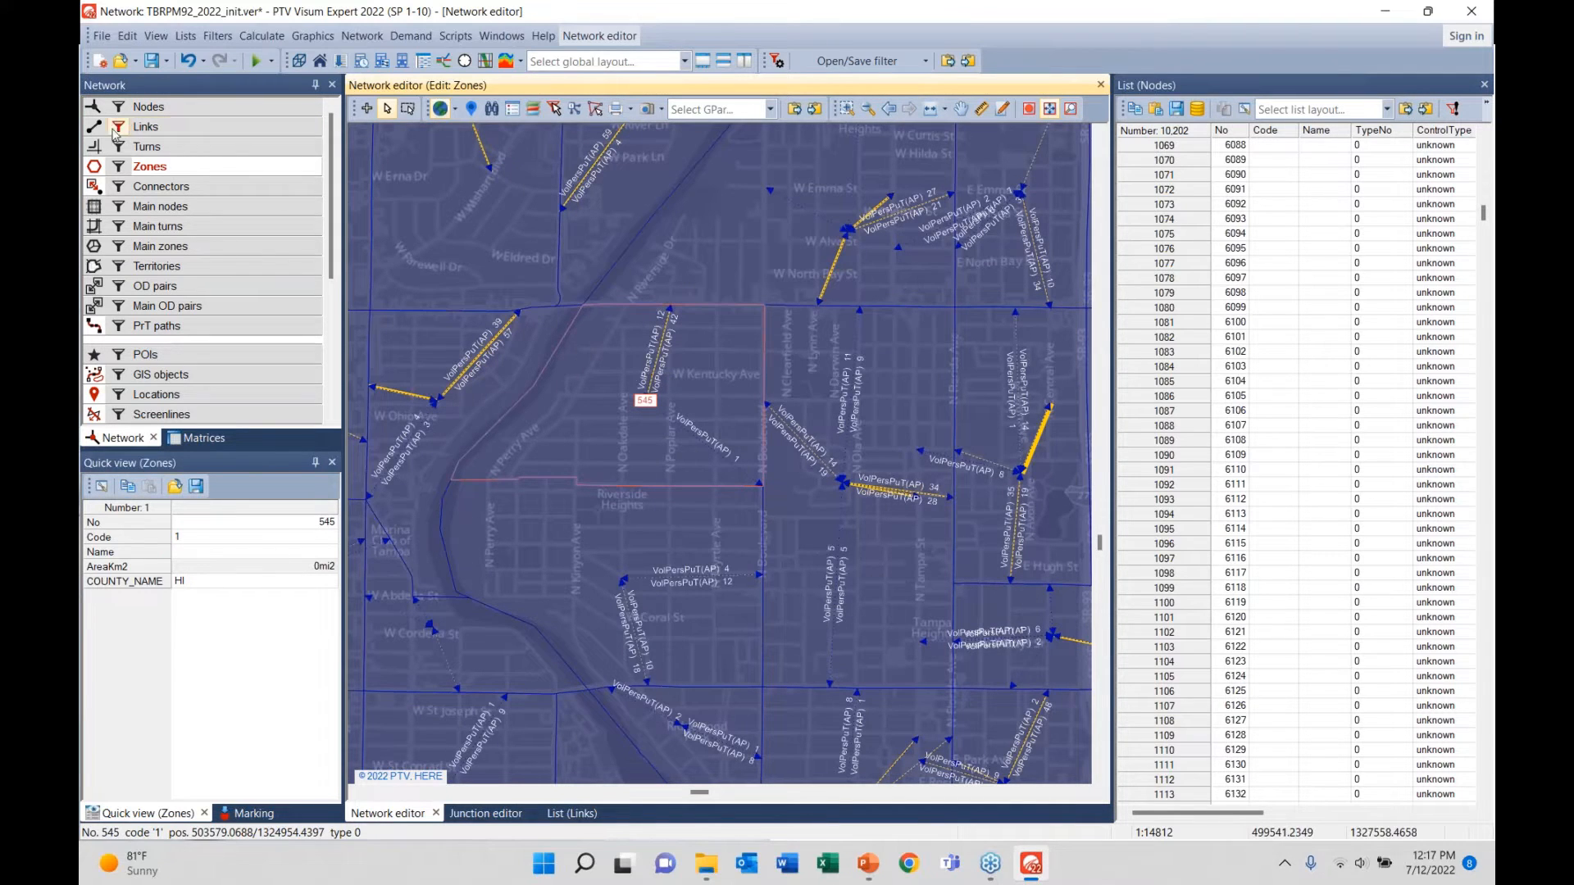
pyautogui.click(94, 108)
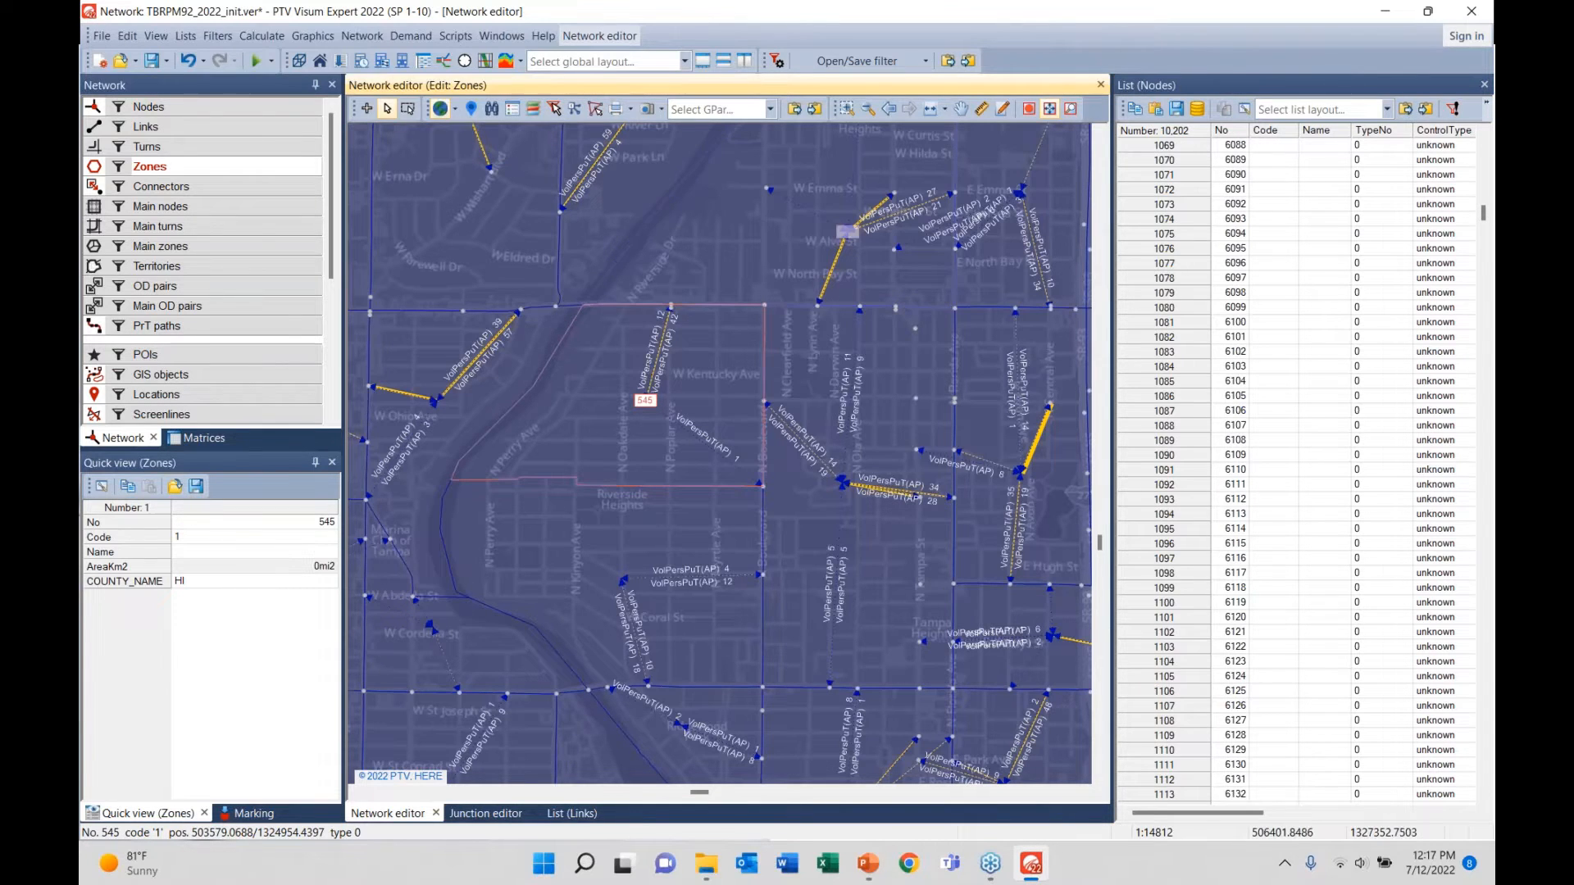
pyautogui.moveTo(789, 252); pyautogui.dragTo(620, 445)
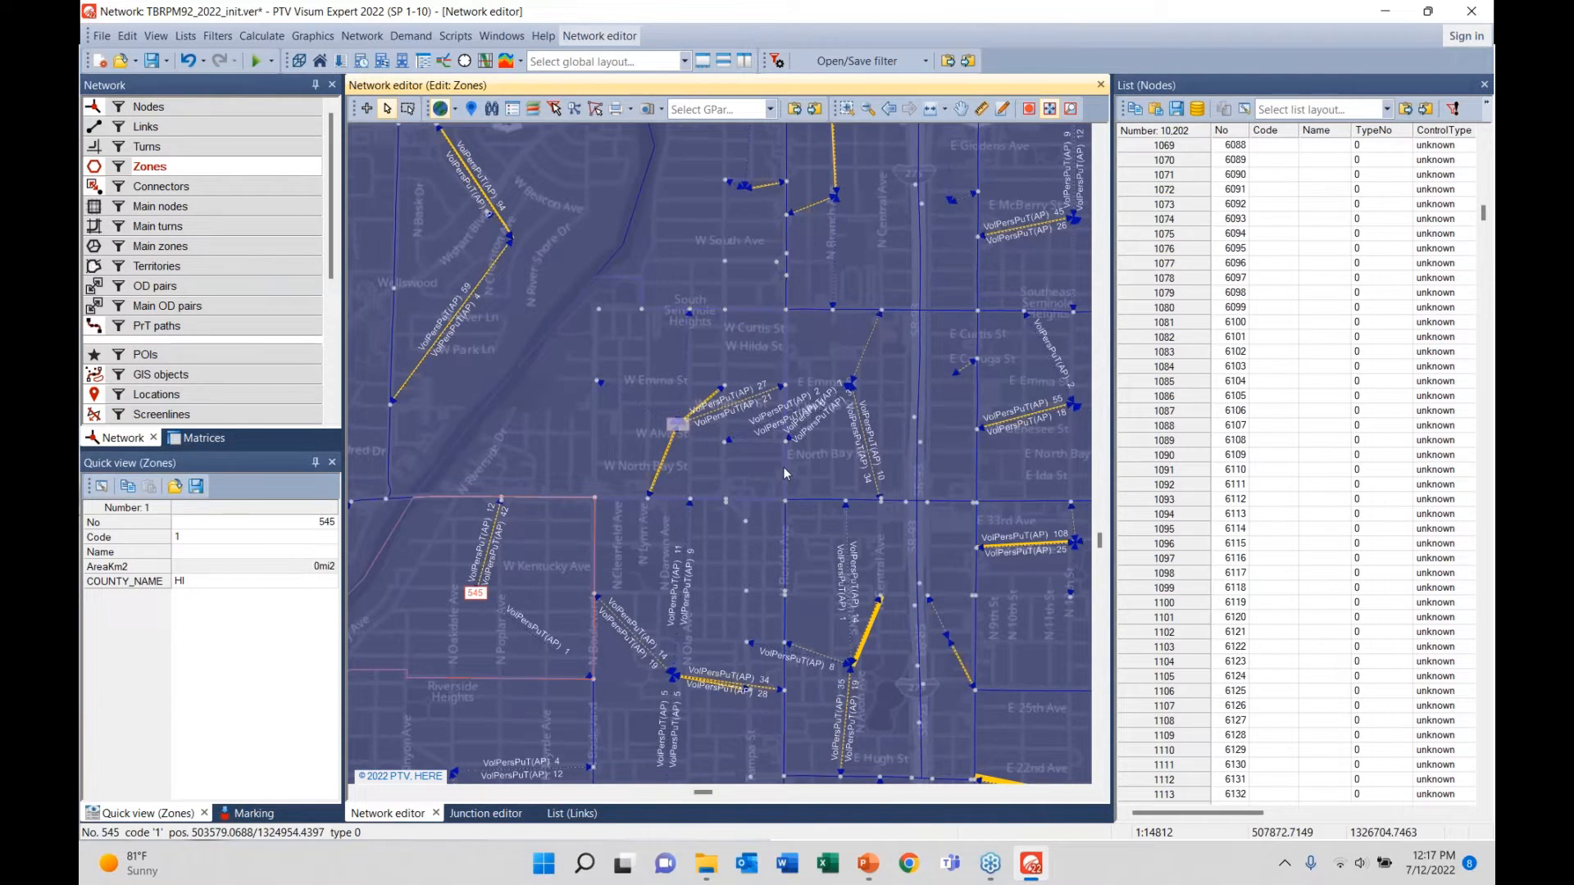
pyautogui.scroll(-2, 780, 472)
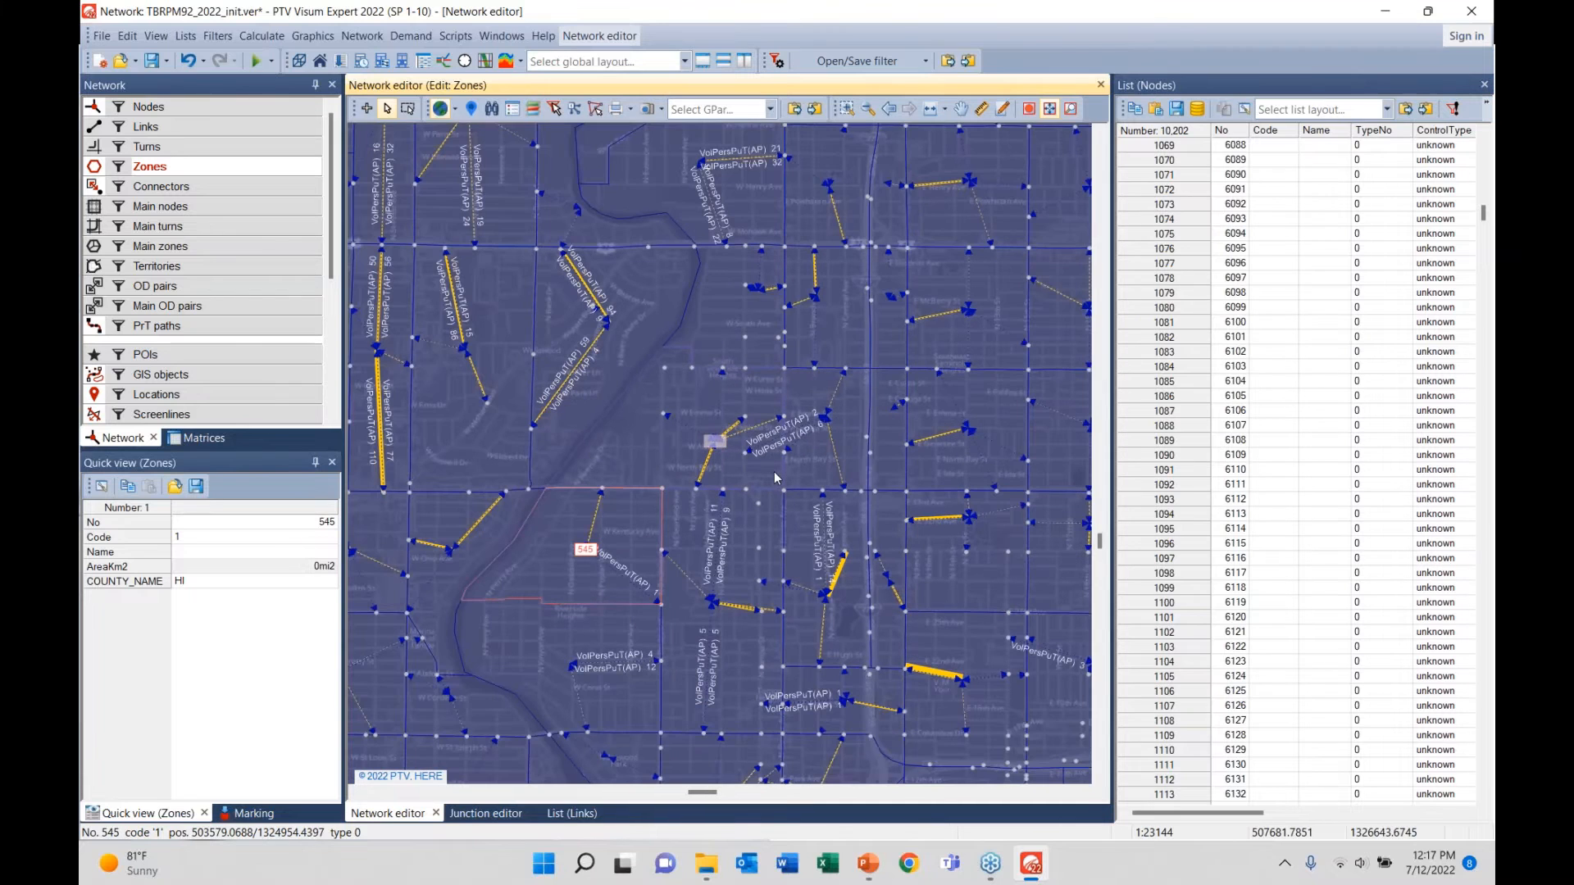
pyautogui.click(99, 111)
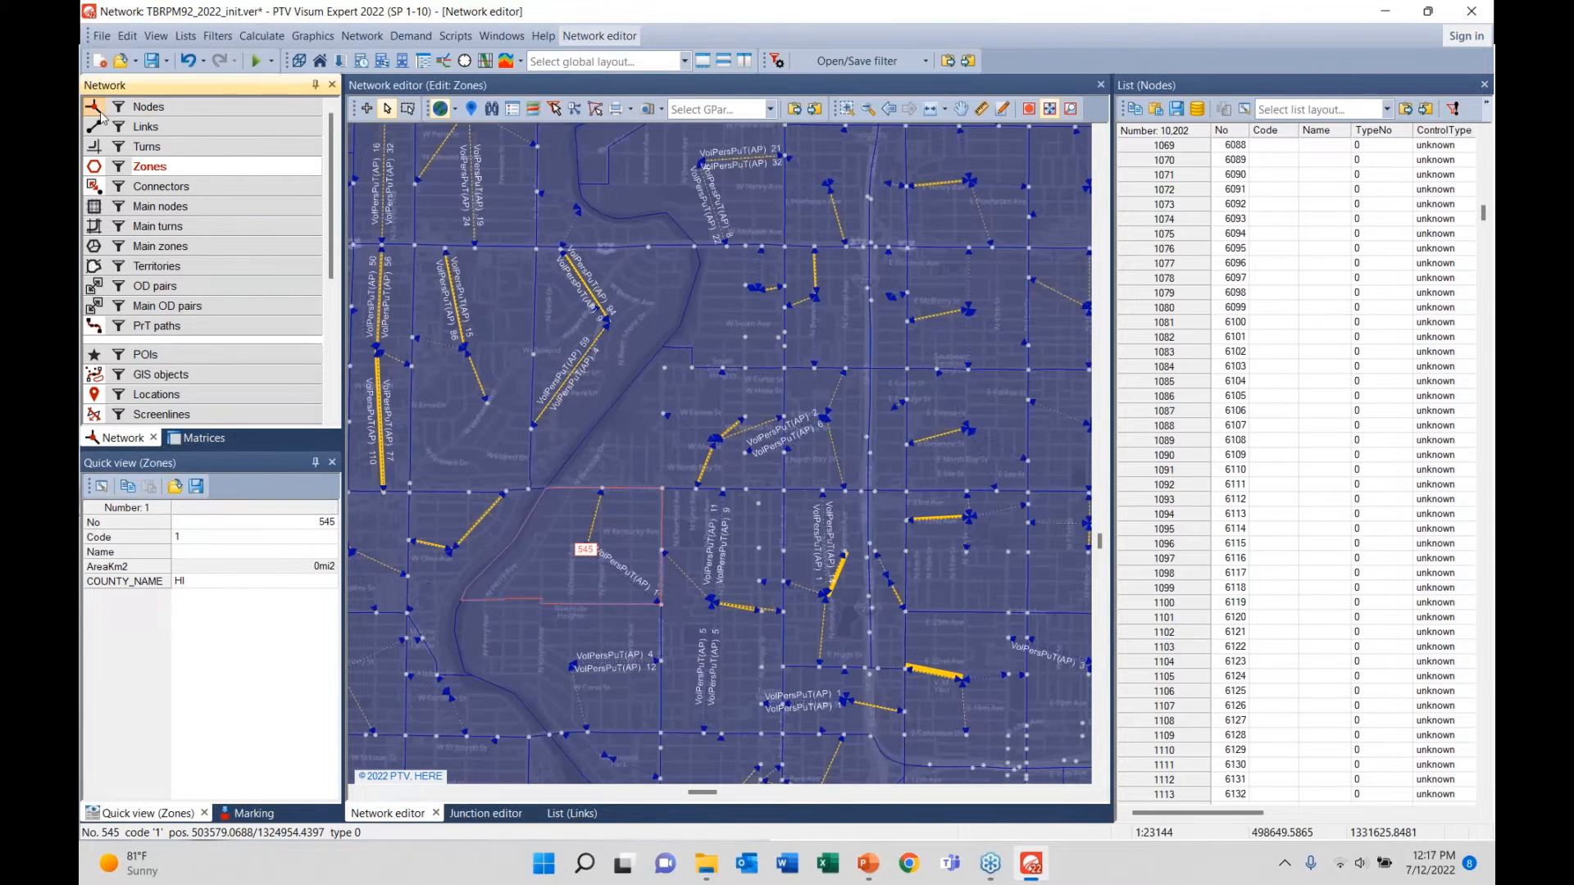
pyautogui.click(94, 188)
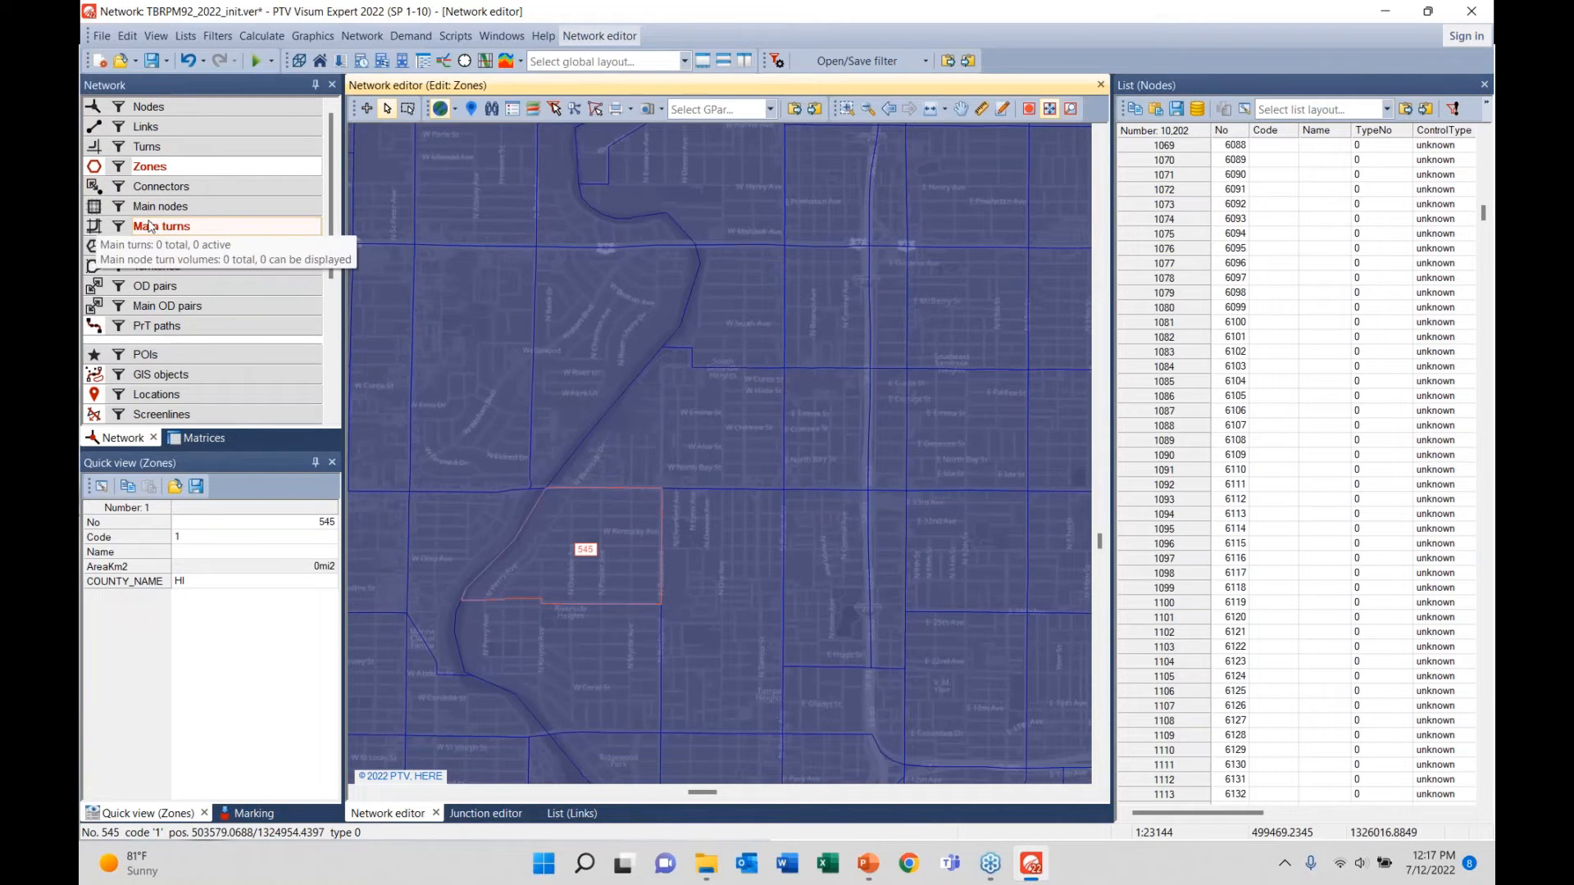
pyautogui.scroll(-3, 622, 464)
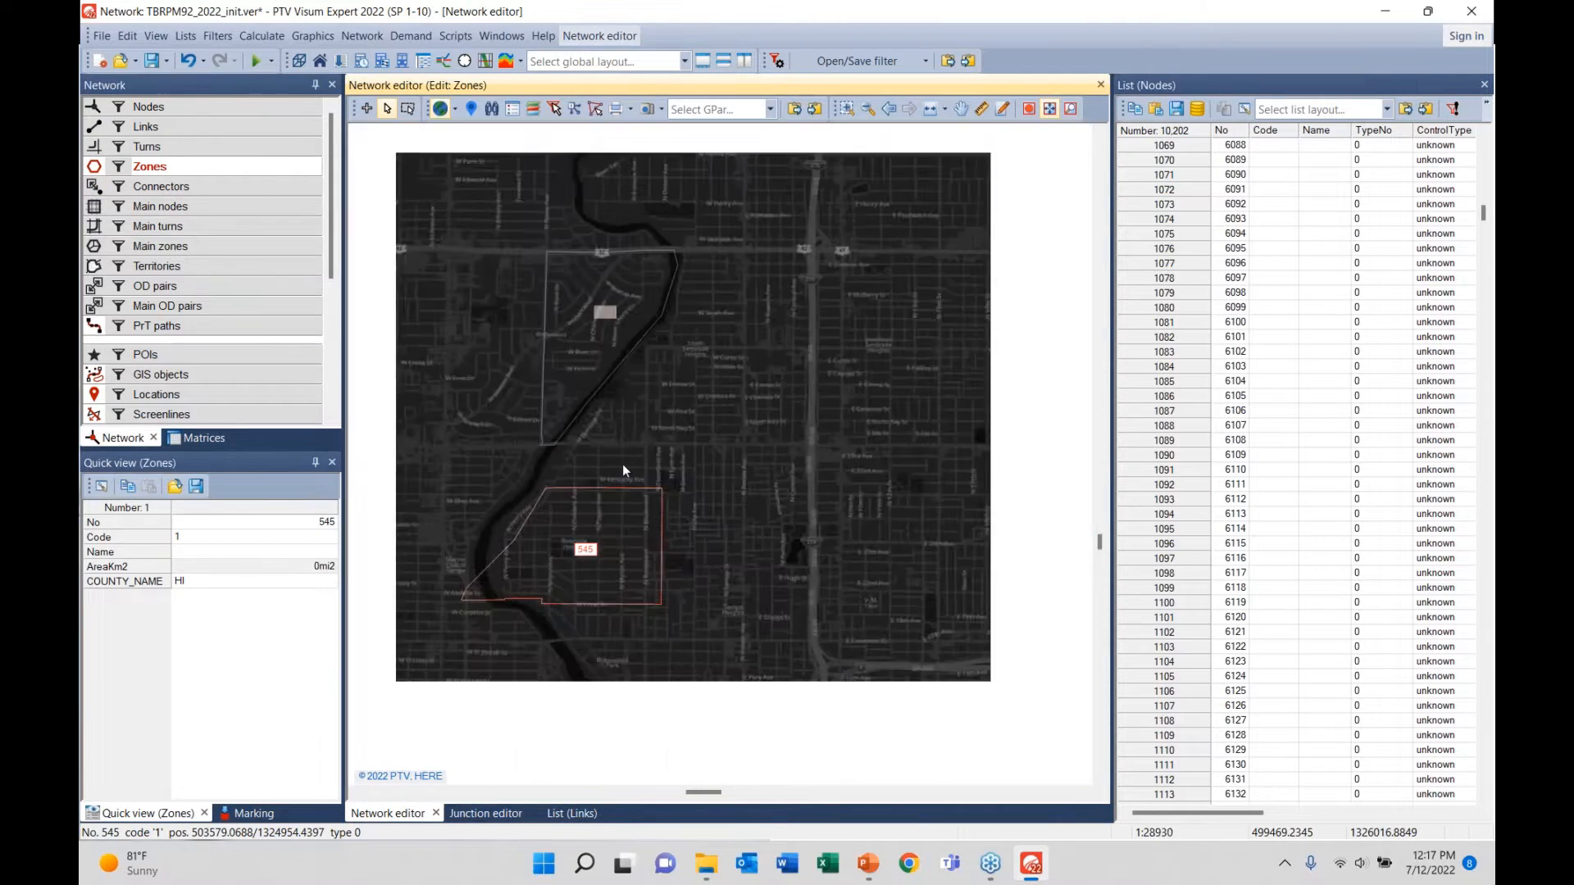
pyautogui.scroll(-2, 663, 556)
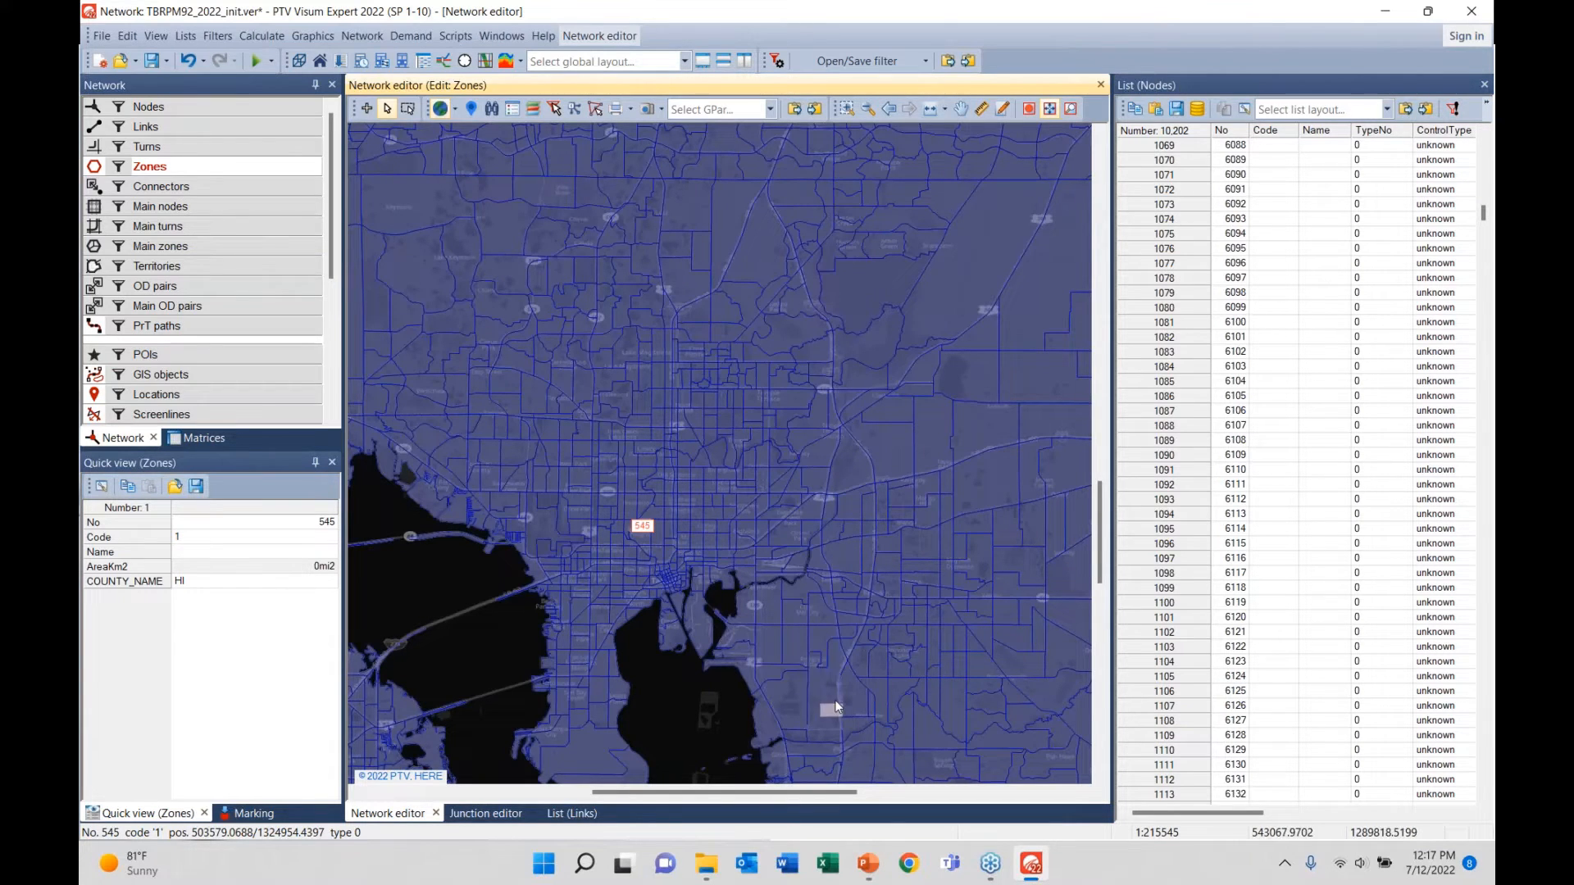
pyautogui.scroll(2, 823, 577)
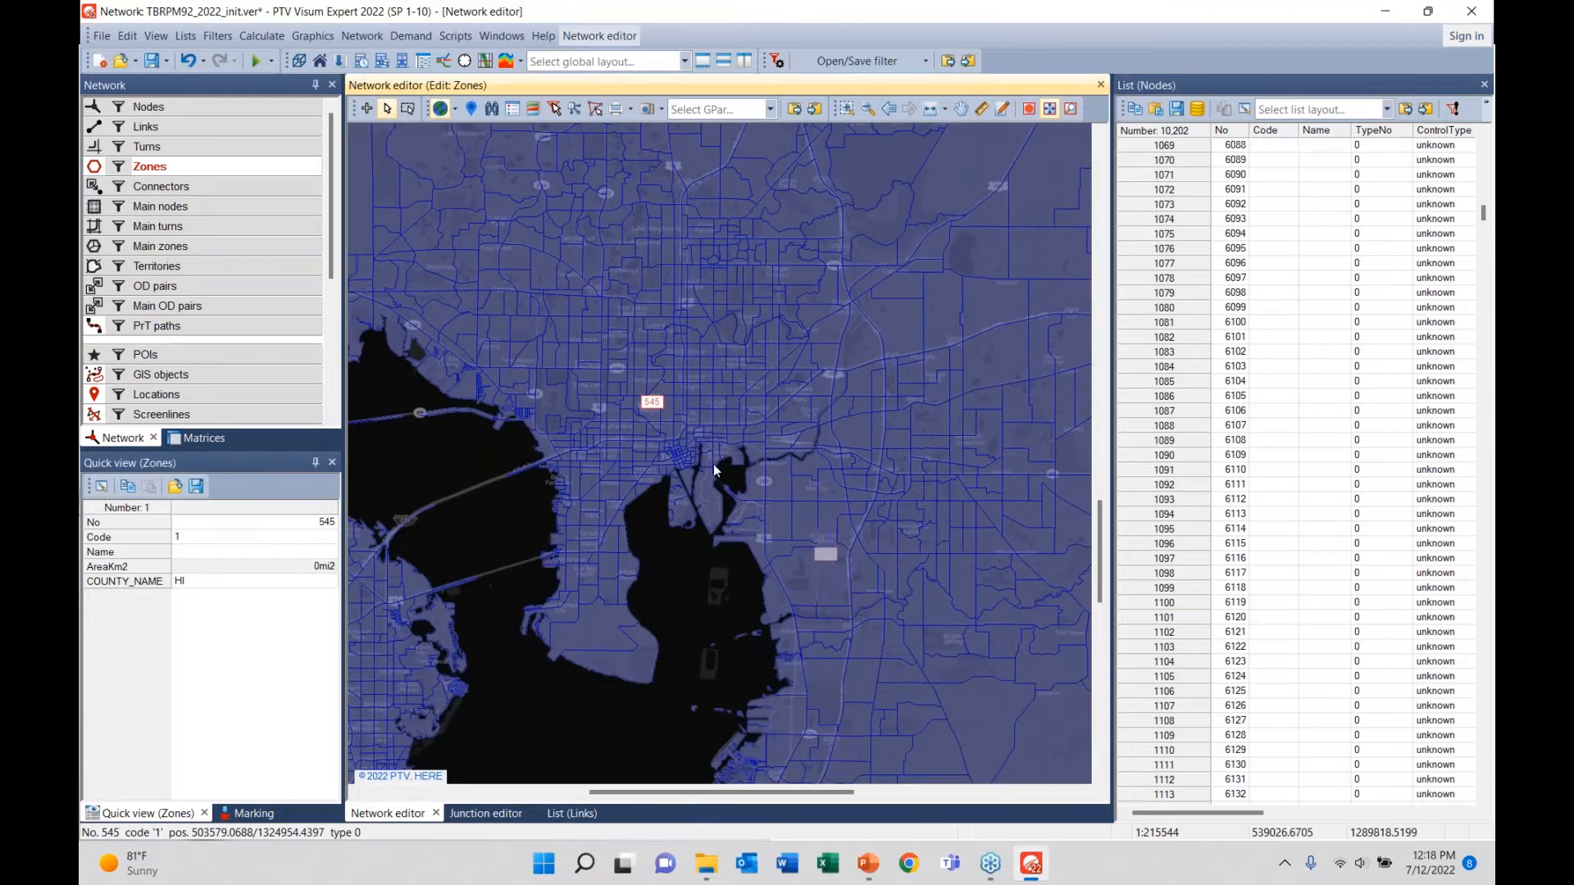
pyautogui.scroll(4, 702, 464)
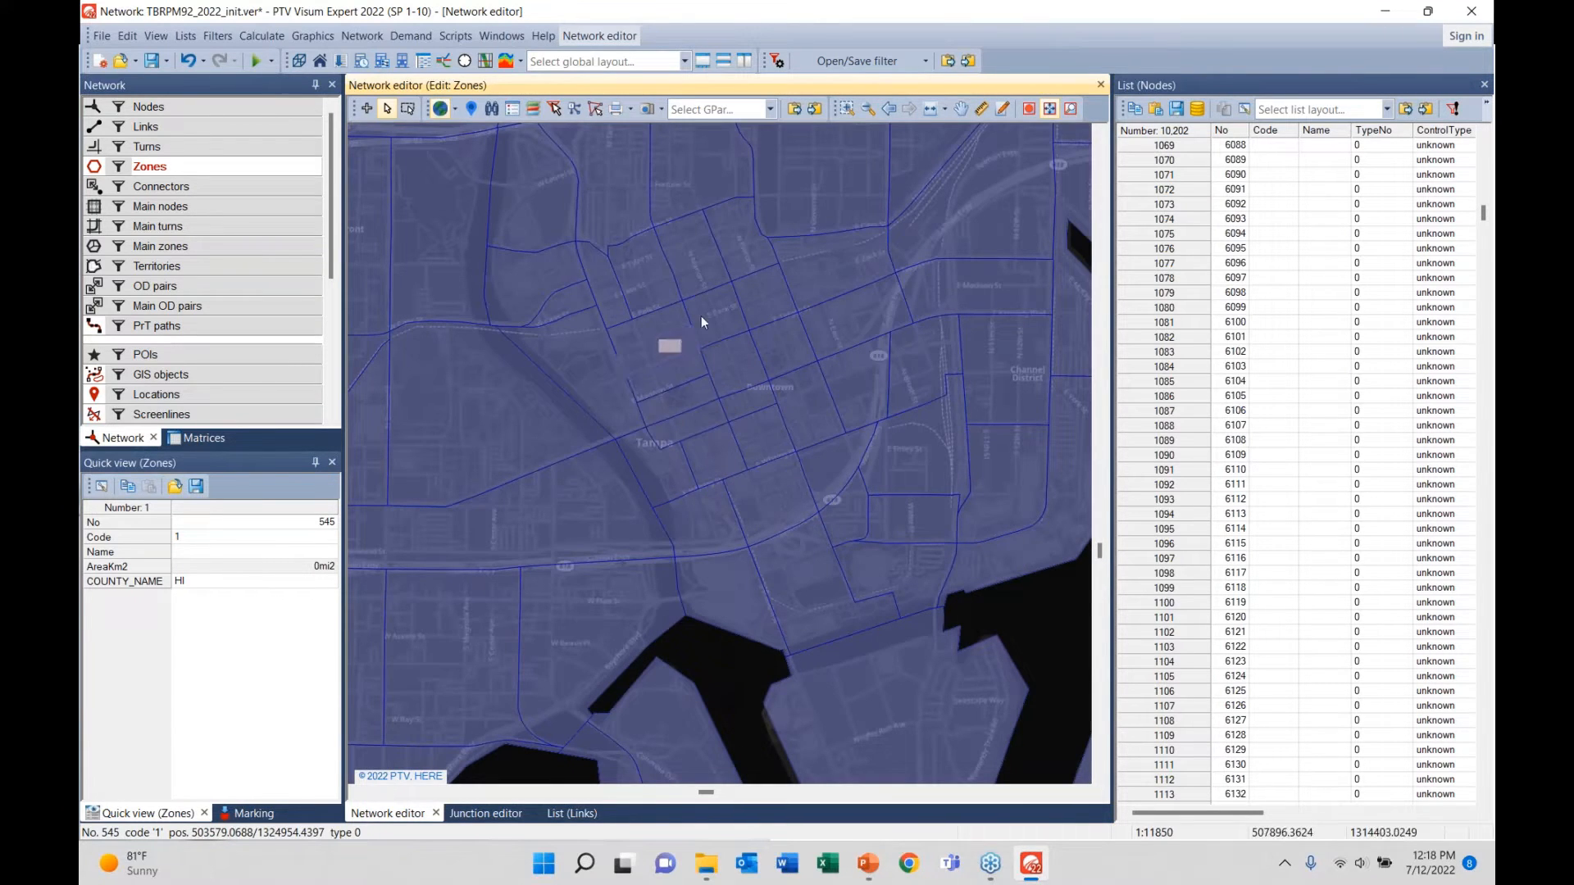
pyautogui.scroll(-1, 690, 504)
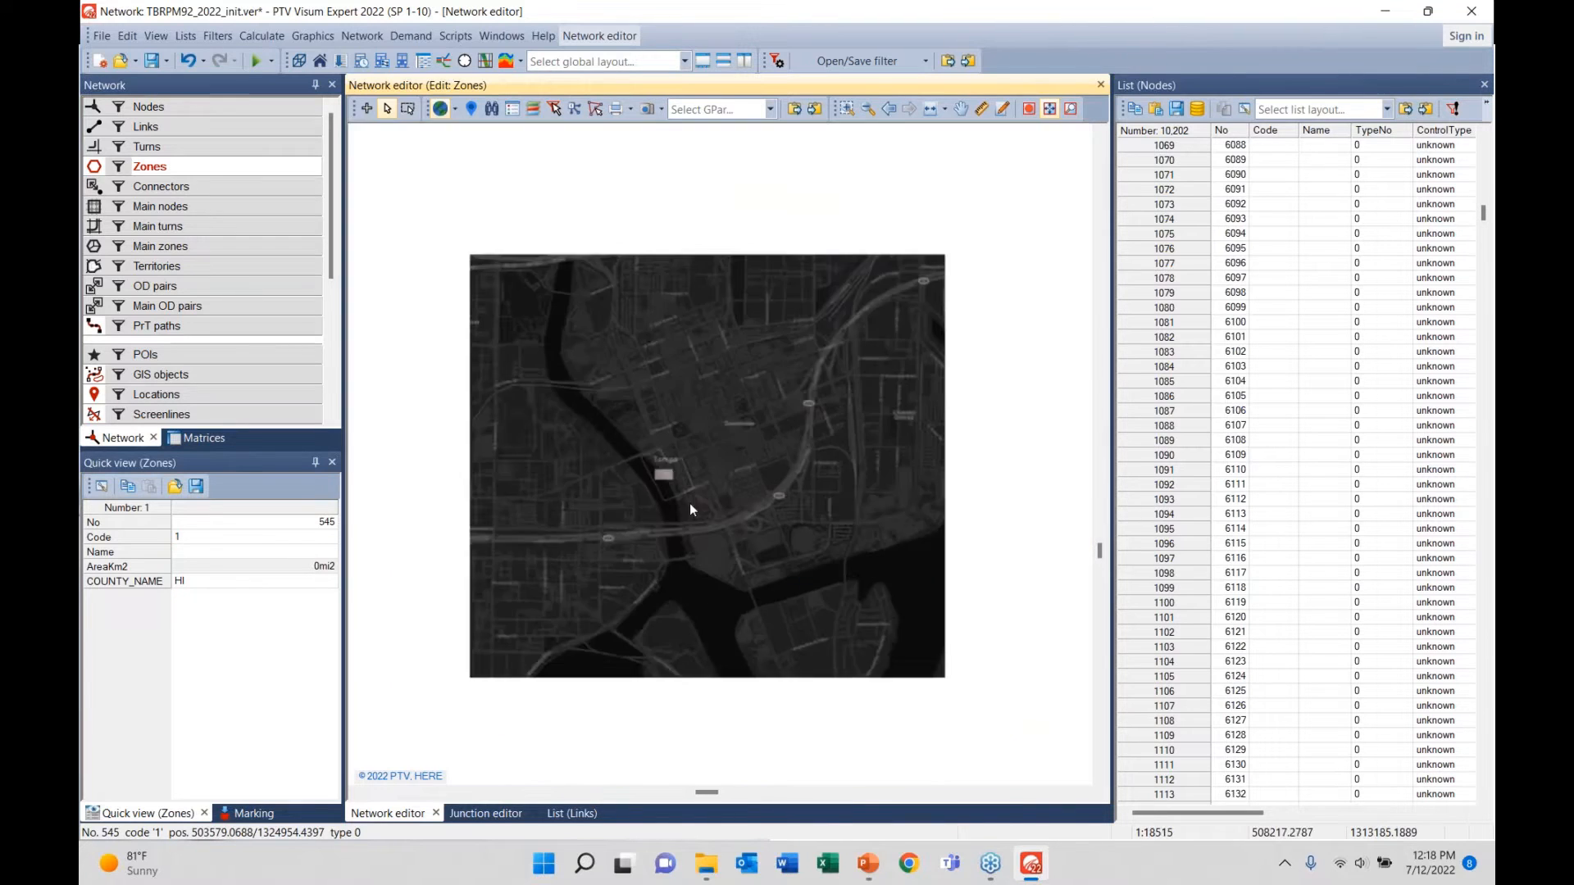
pyautogui.scroll(-1, 695, 510)
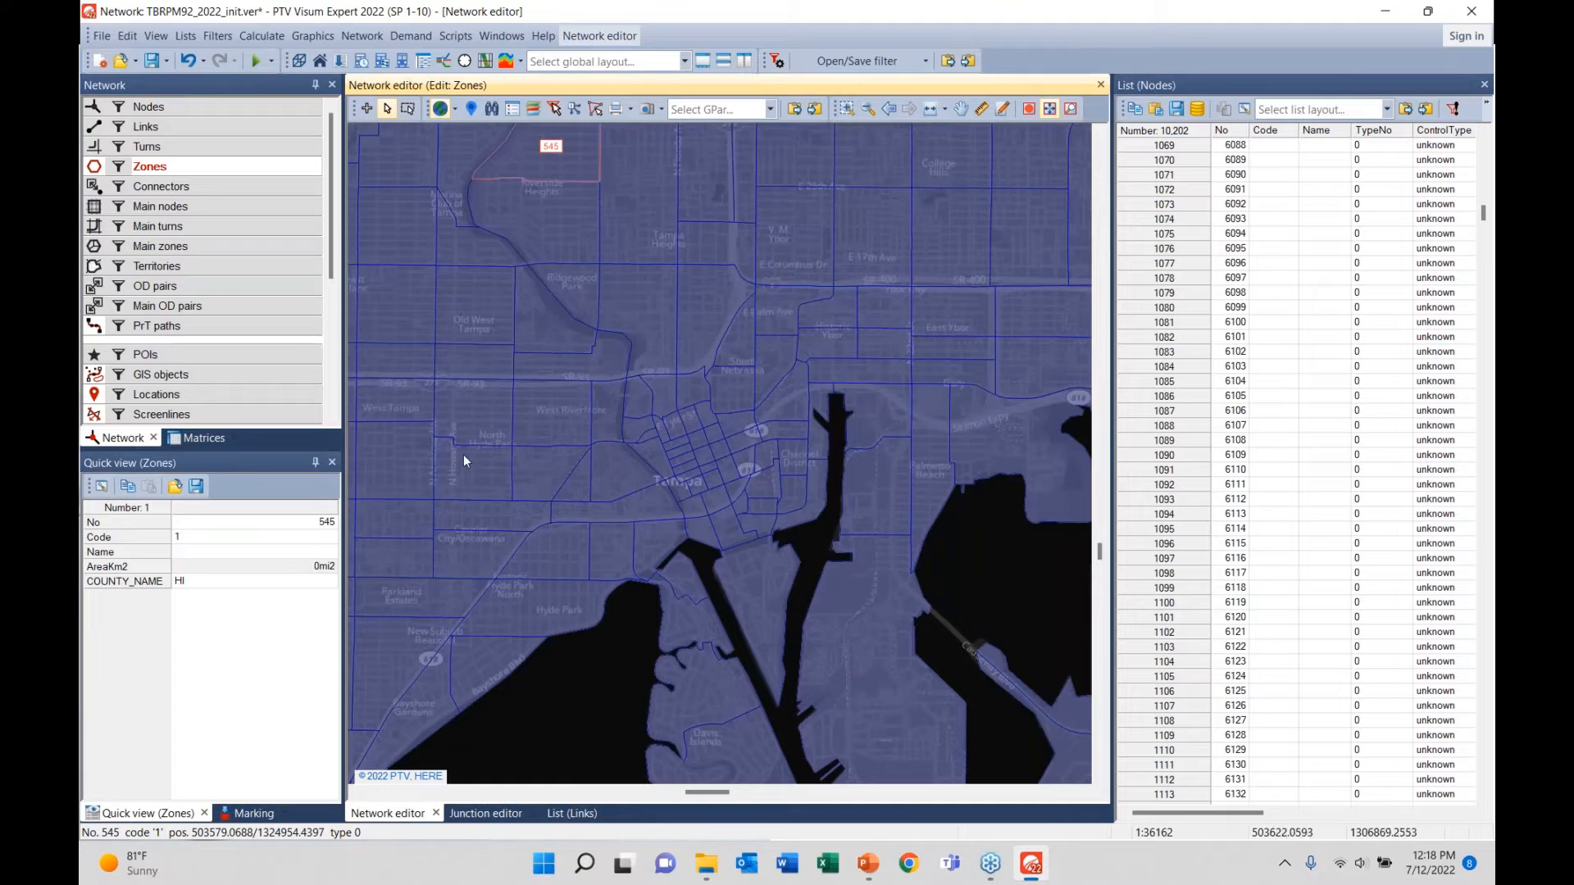
# - Open a list of all zones, docked beside the nodes list and widened to show more columns
pyautogui.rightClick(165, 166)
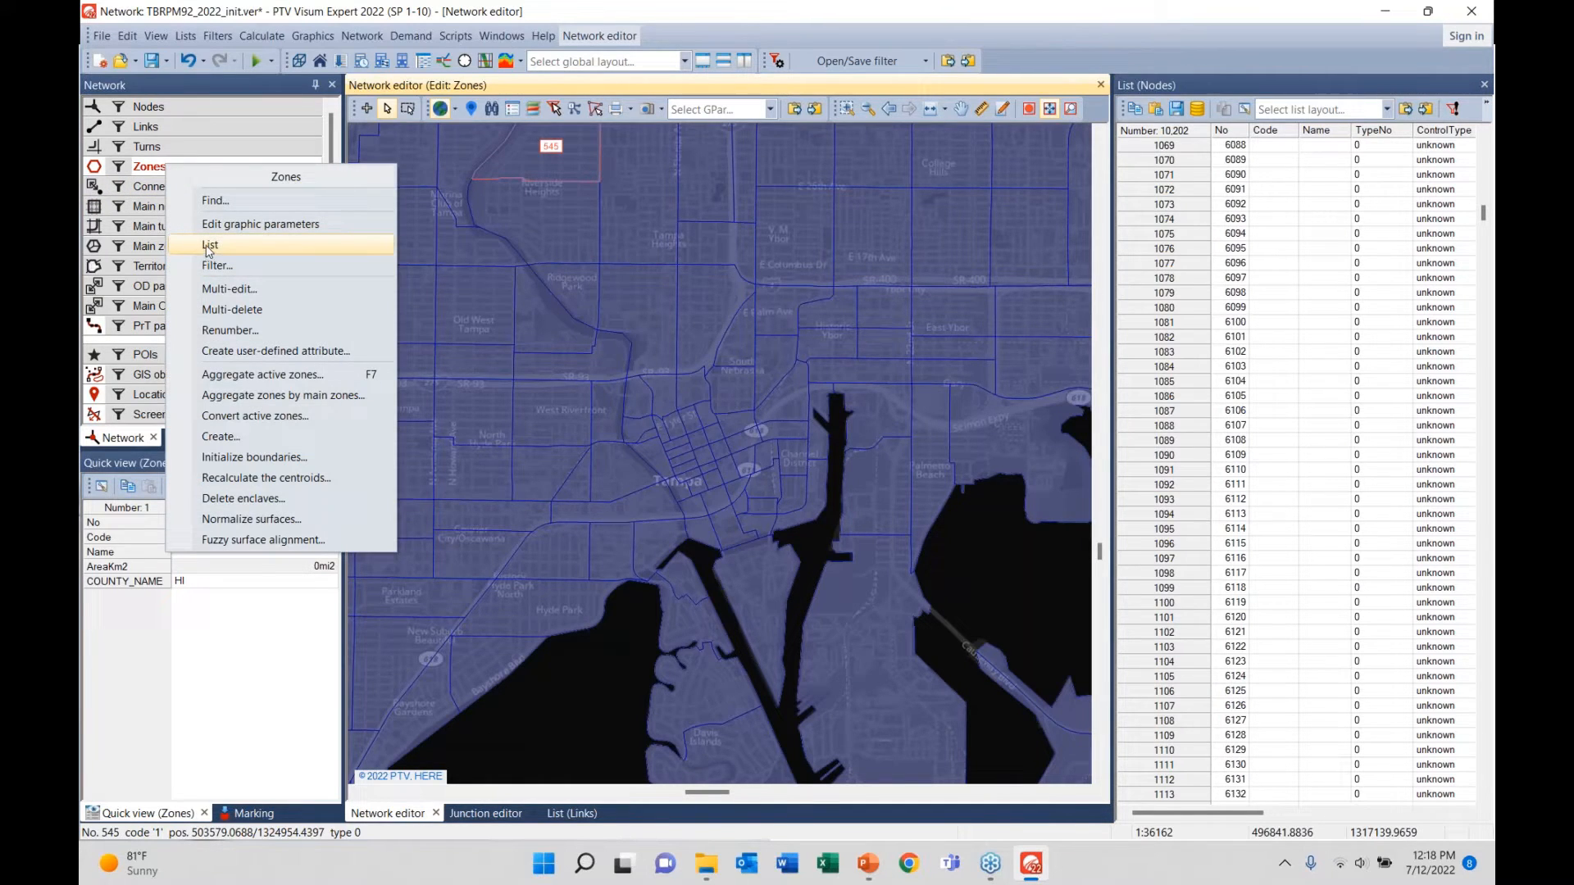
pyautogui.click(210, 245)
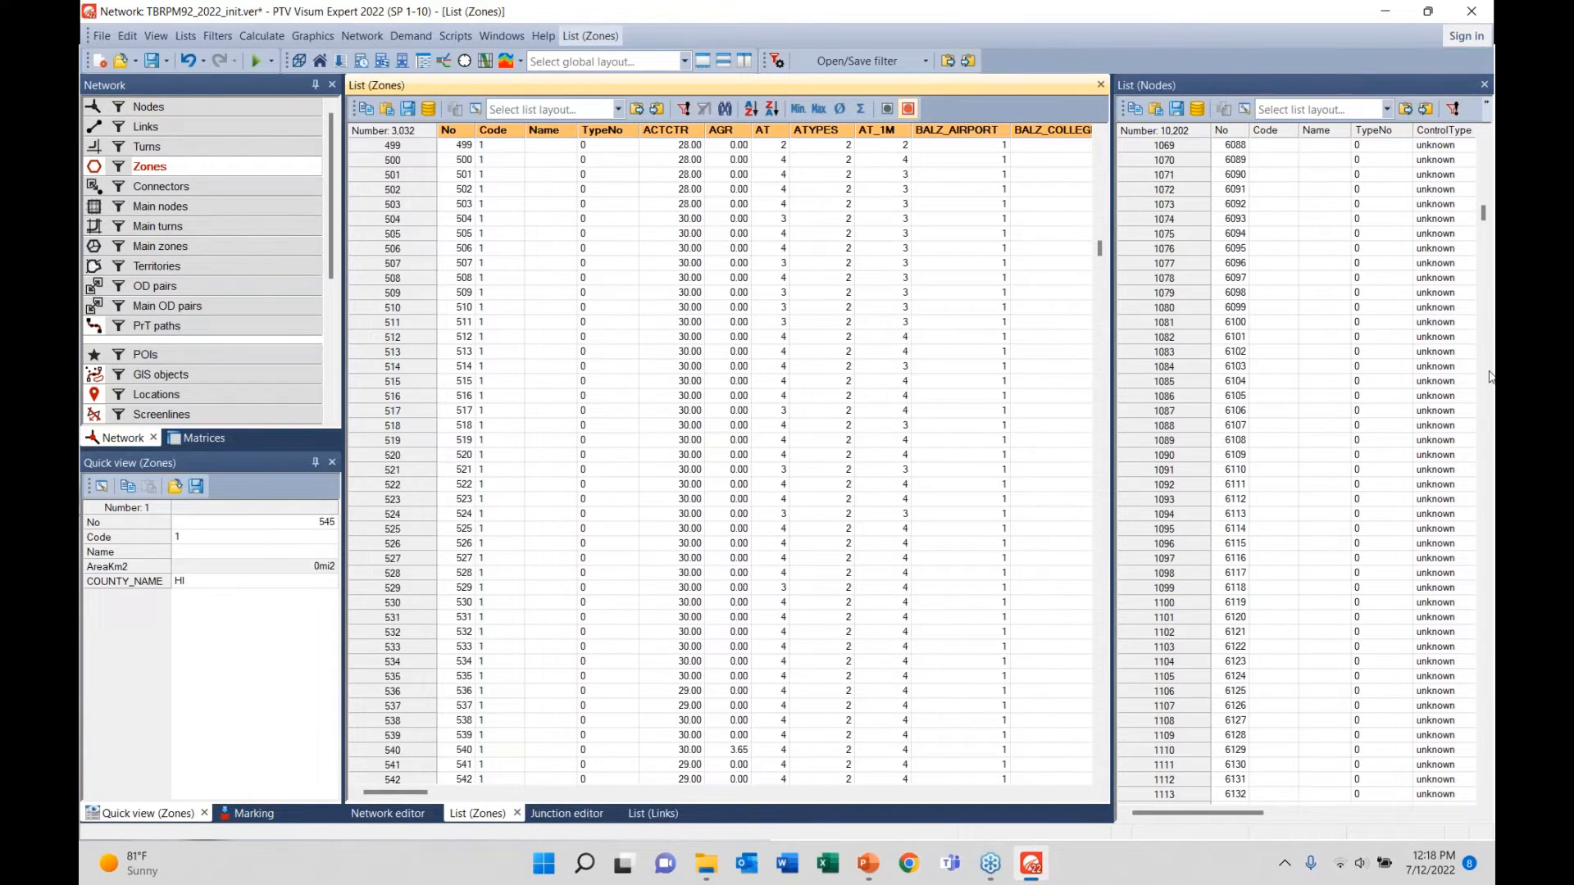
pyautogui.moveTo(1491, 377); pyautogui.dragTo(1293, 439)
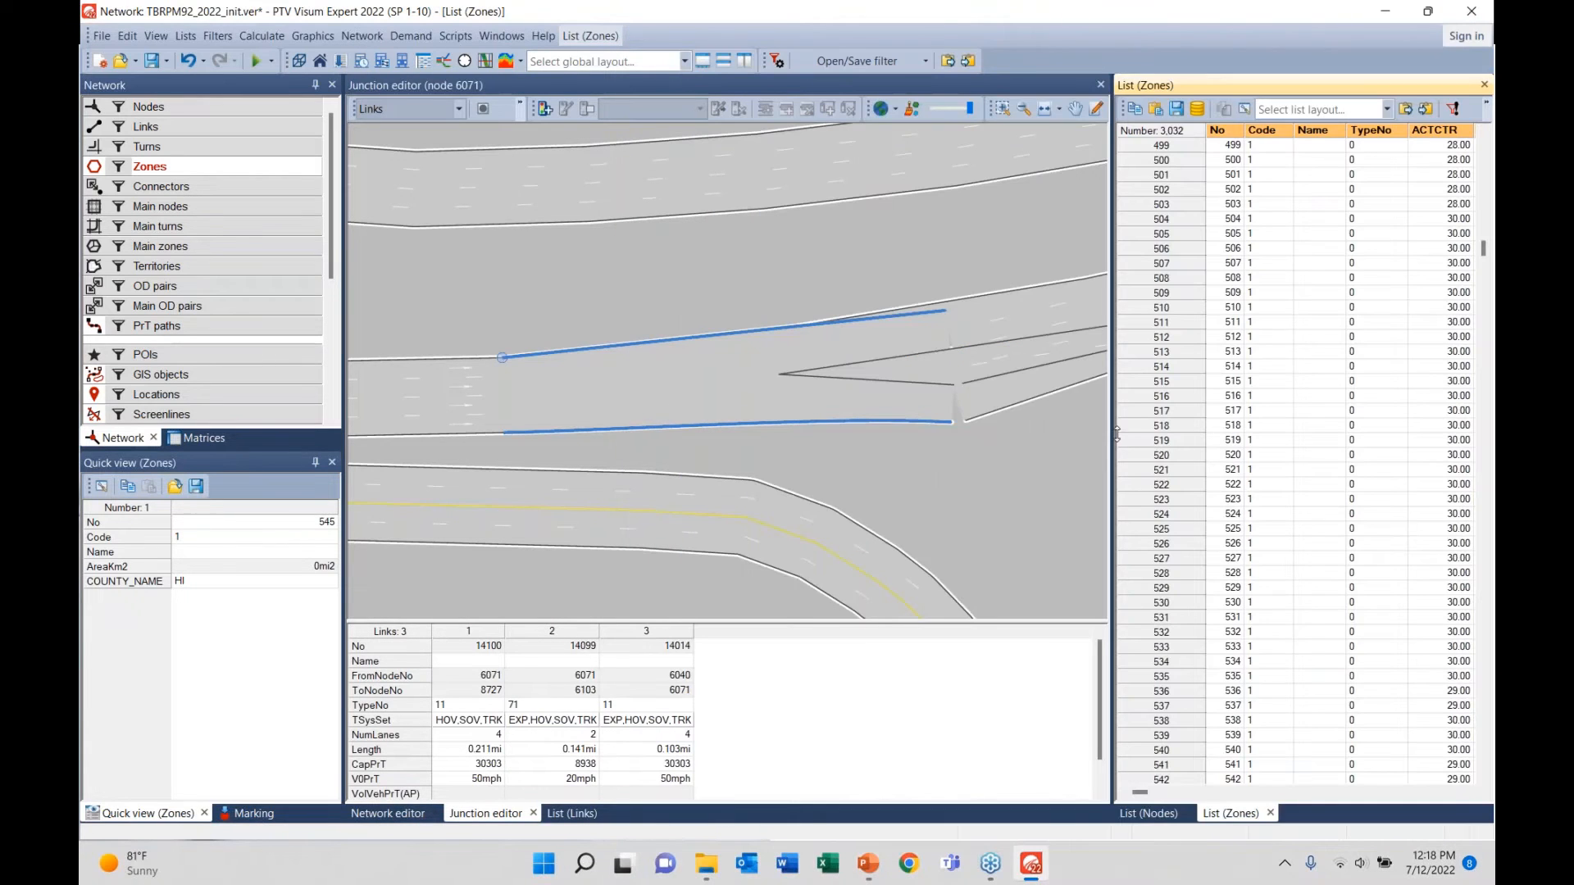
pyautogui.moveTo(1117, 435); pyautogui.dragTo(551, 467)
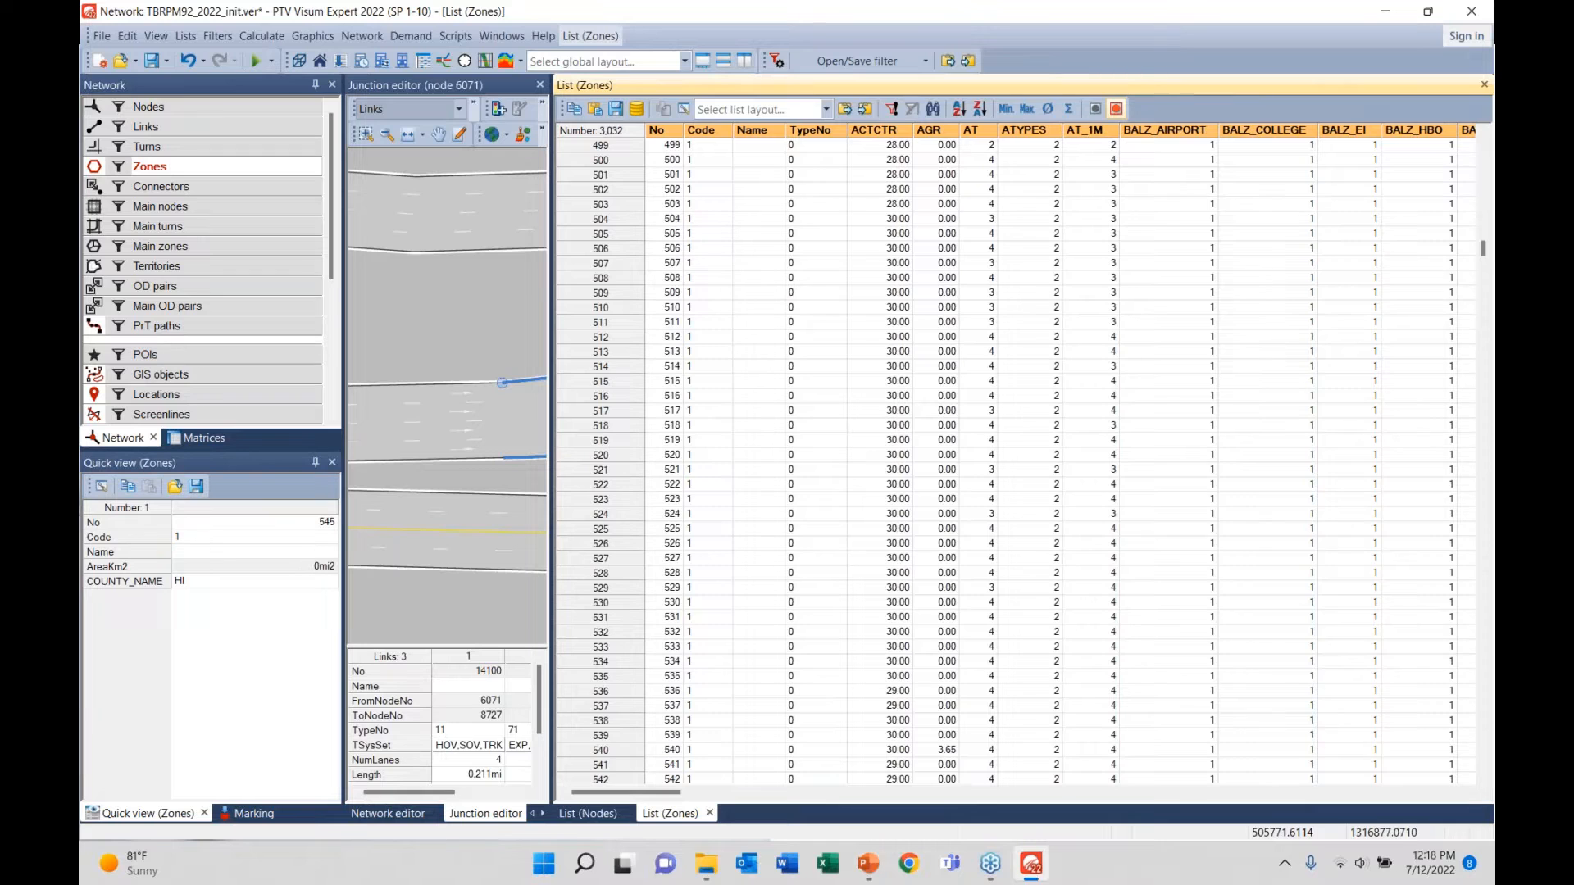
# - Scroll the zone list columns, select zone 503's K12ENR value, then bring File Explorer forward
pyautogui.moveTo(598, 793); pyautogui.dragTo(668, 792)
pyautogui.click(387, 813)
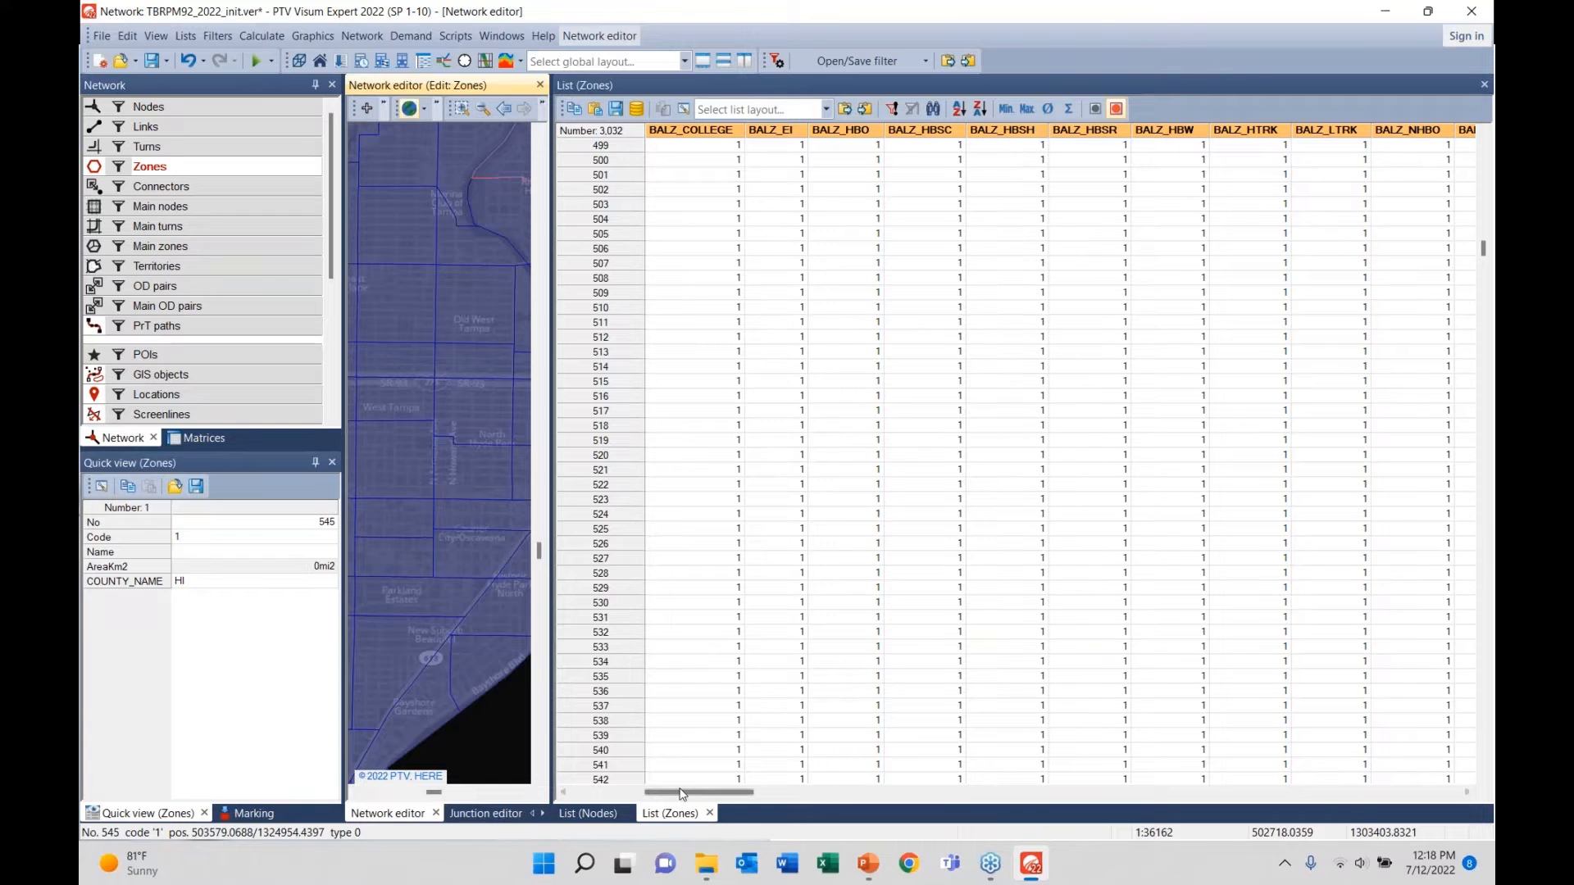
pyautogui.moveTo(690, 794); pyautogui.dragTo(850, 789)
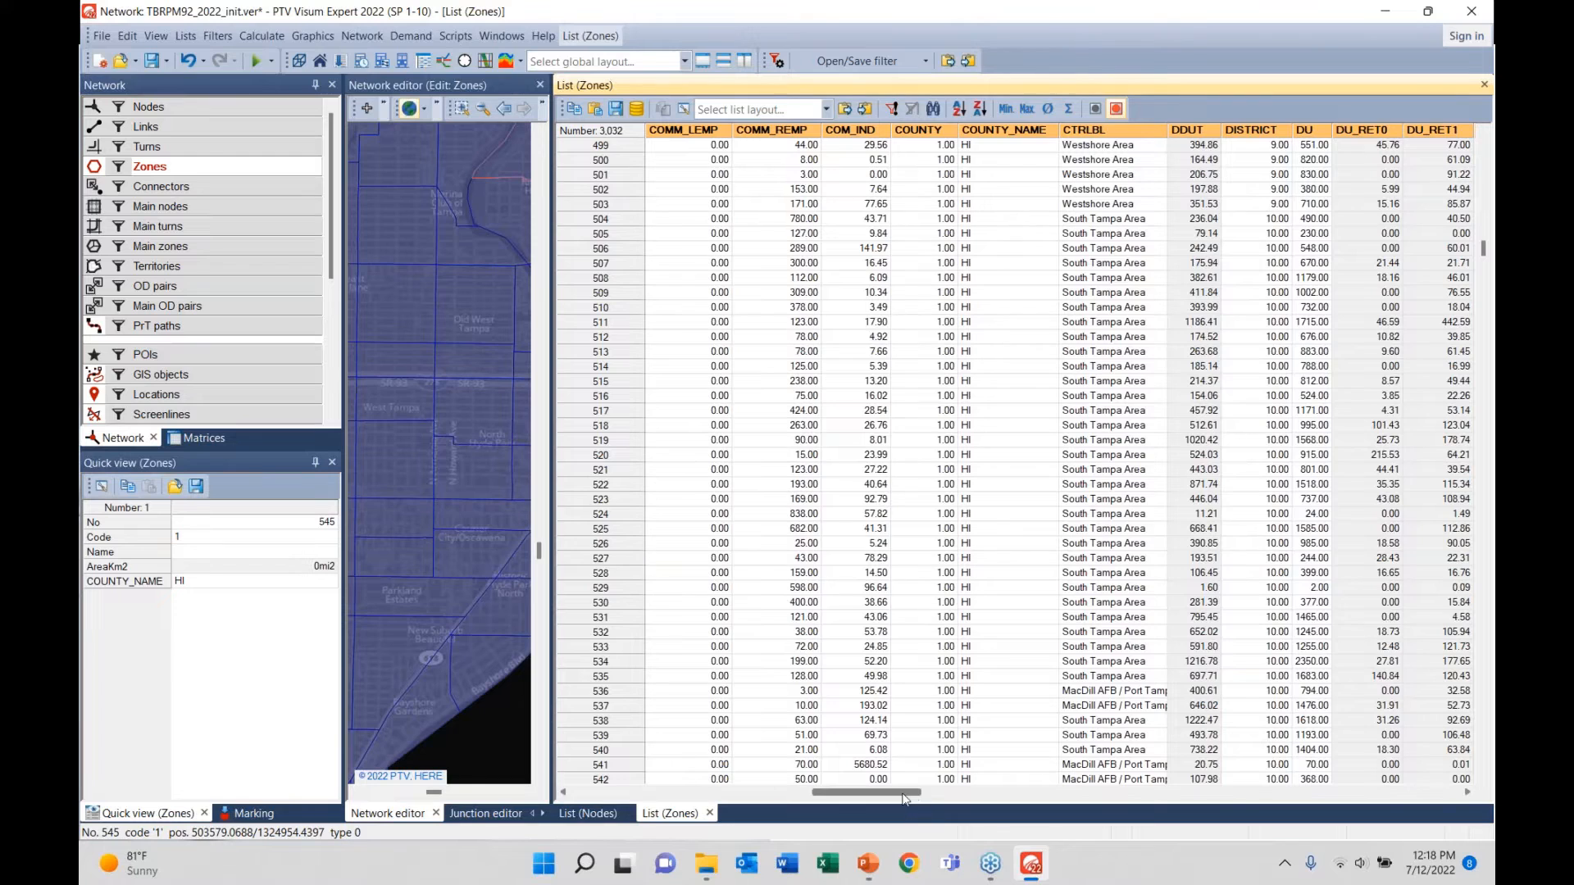
pyautogui.moveTo(903, 793); pyautogui.dragTo(909, 791)
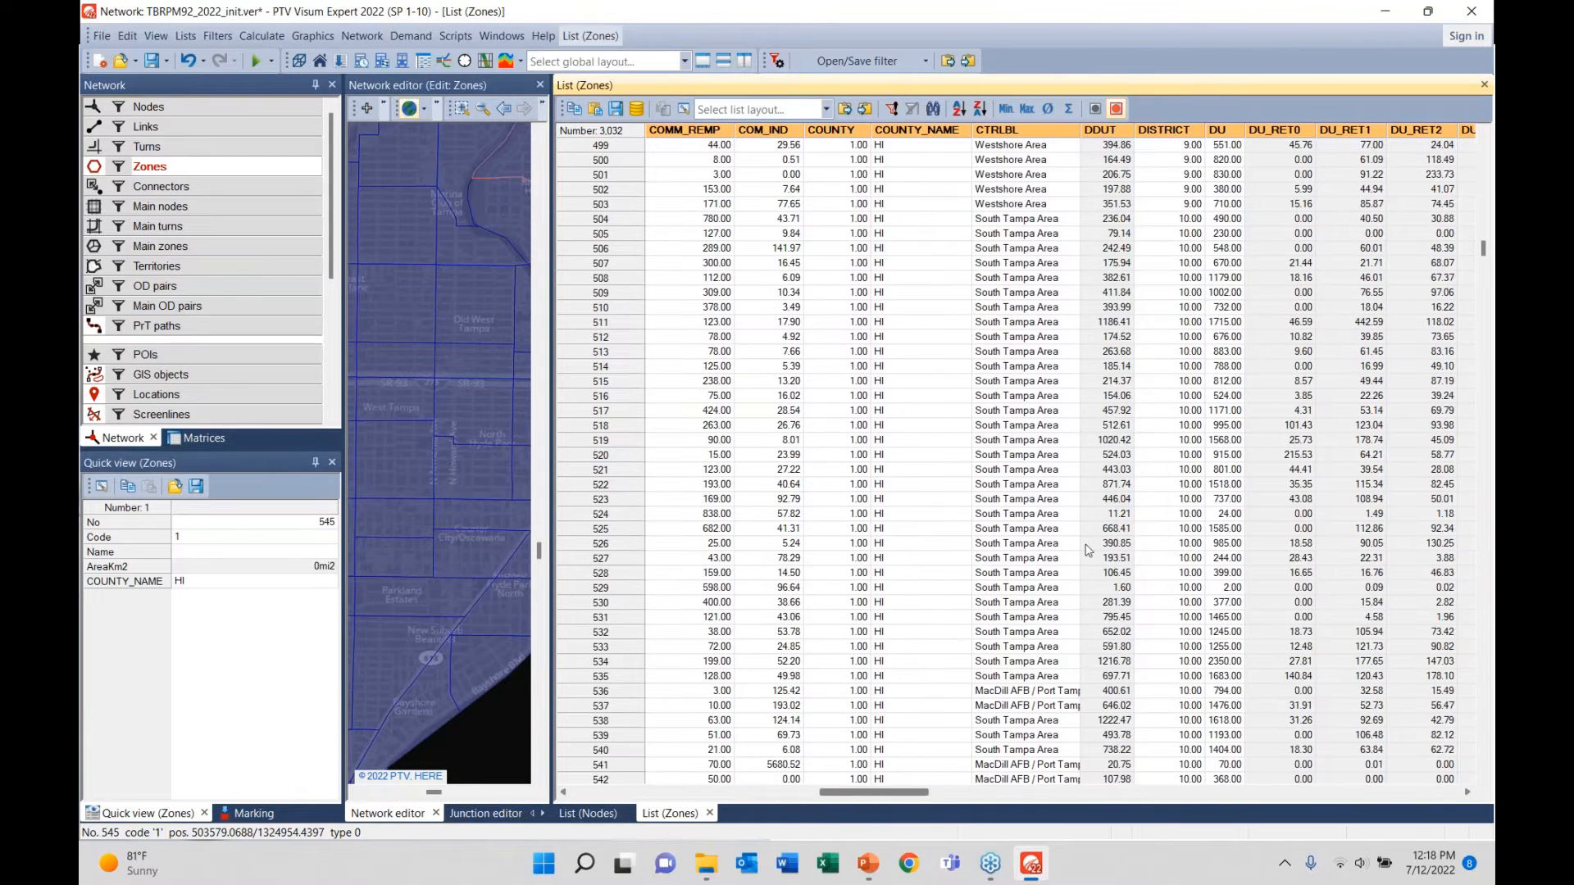
pyautogui.click(1233, 146)
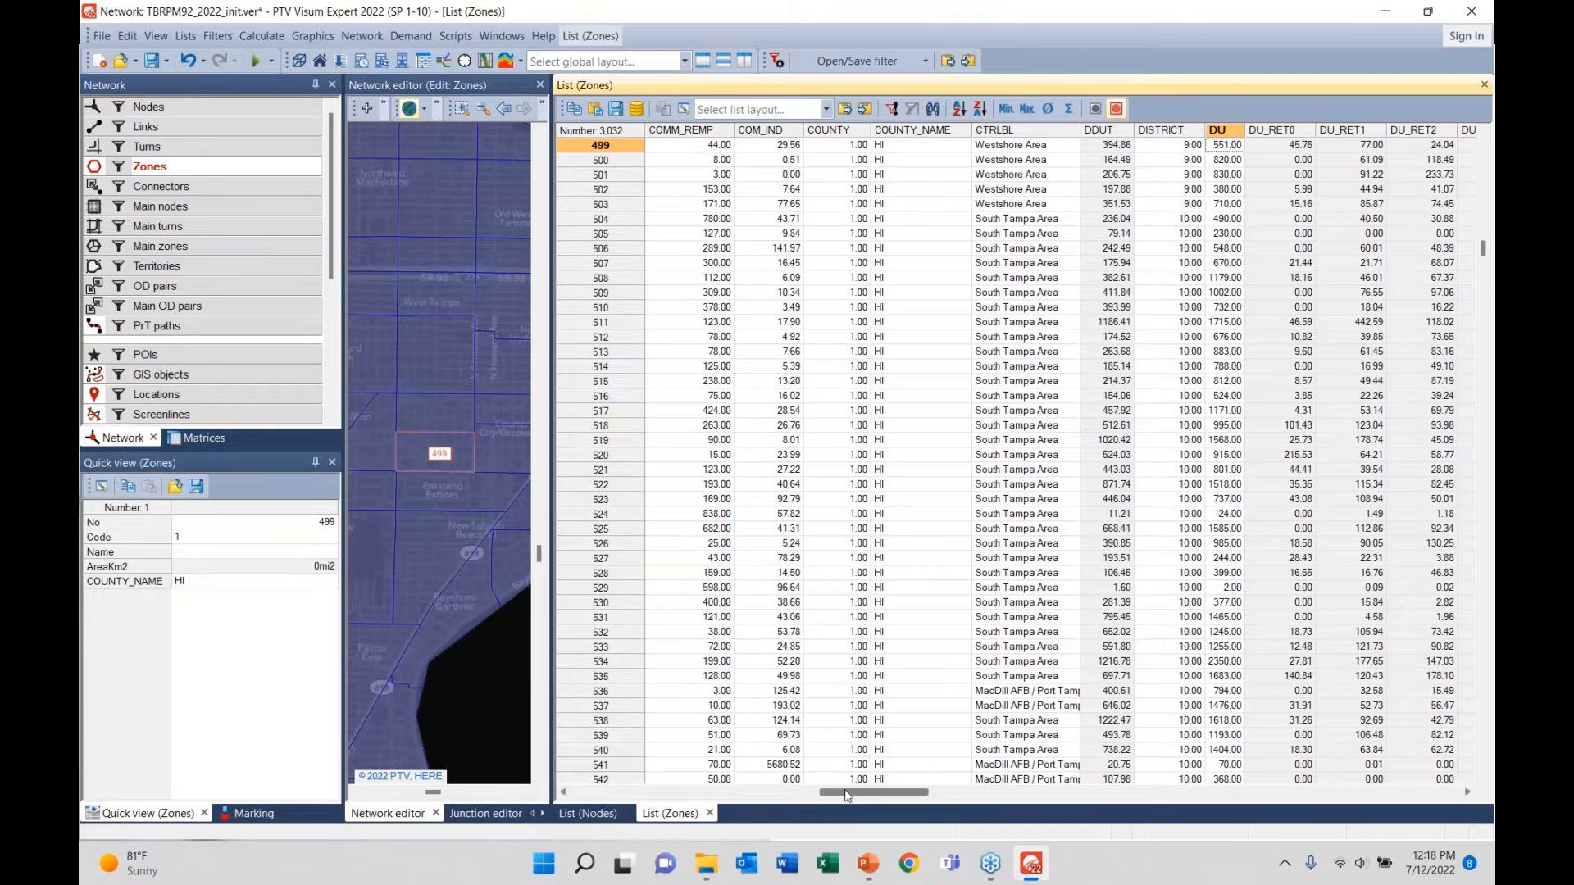
pyautogui.moveTo(849, 795); pyautogui.dragTo(954, 793)
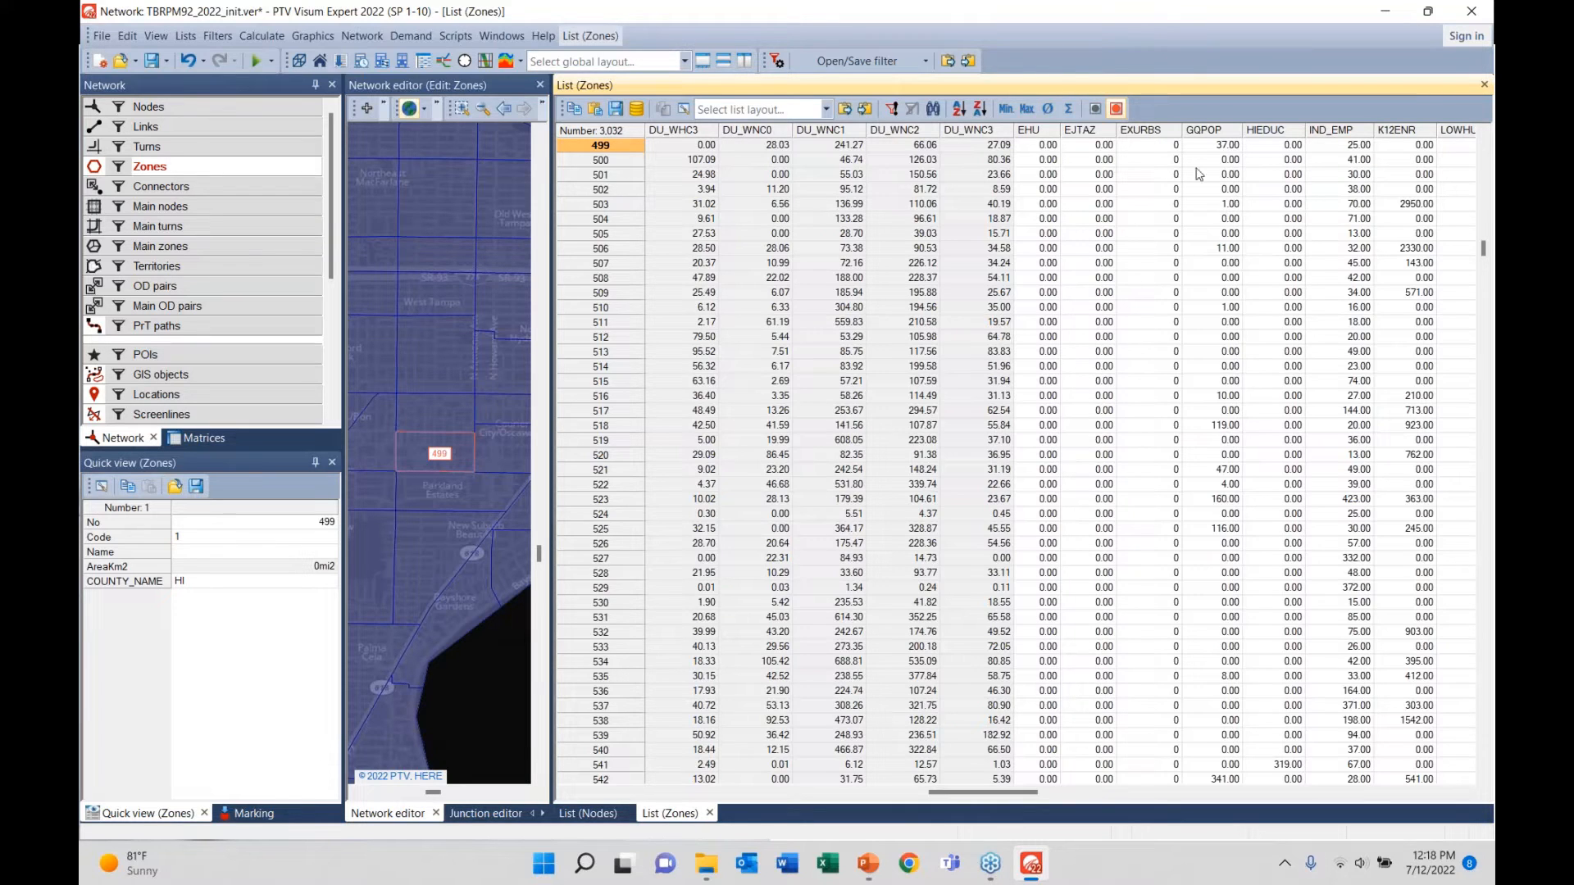
pyautogui.click(1414, 205)
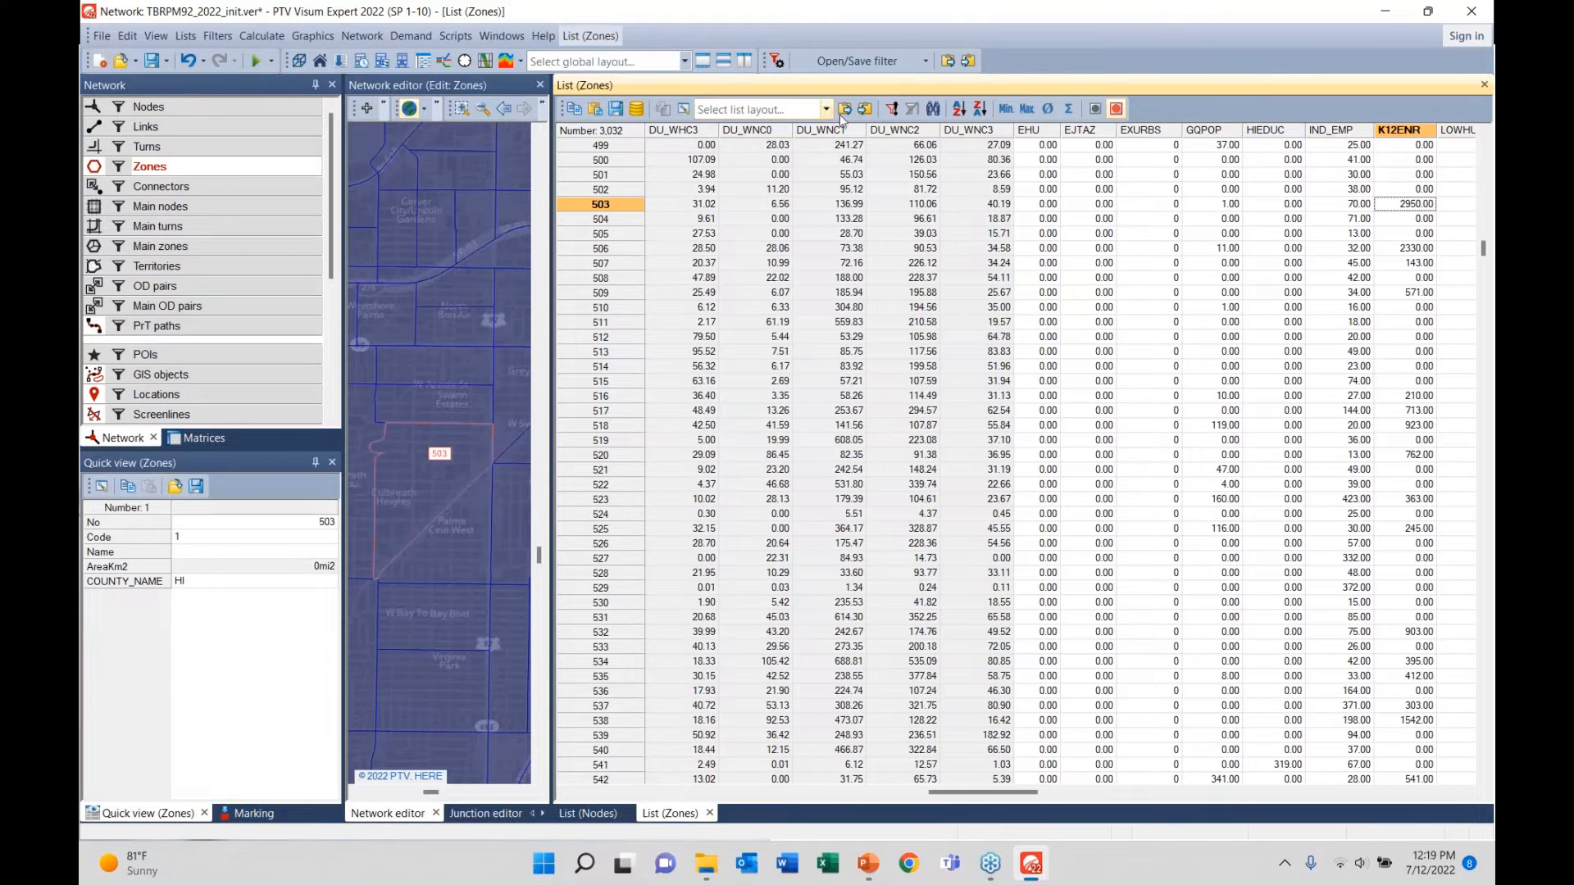
pyautogui.click(710, 875)
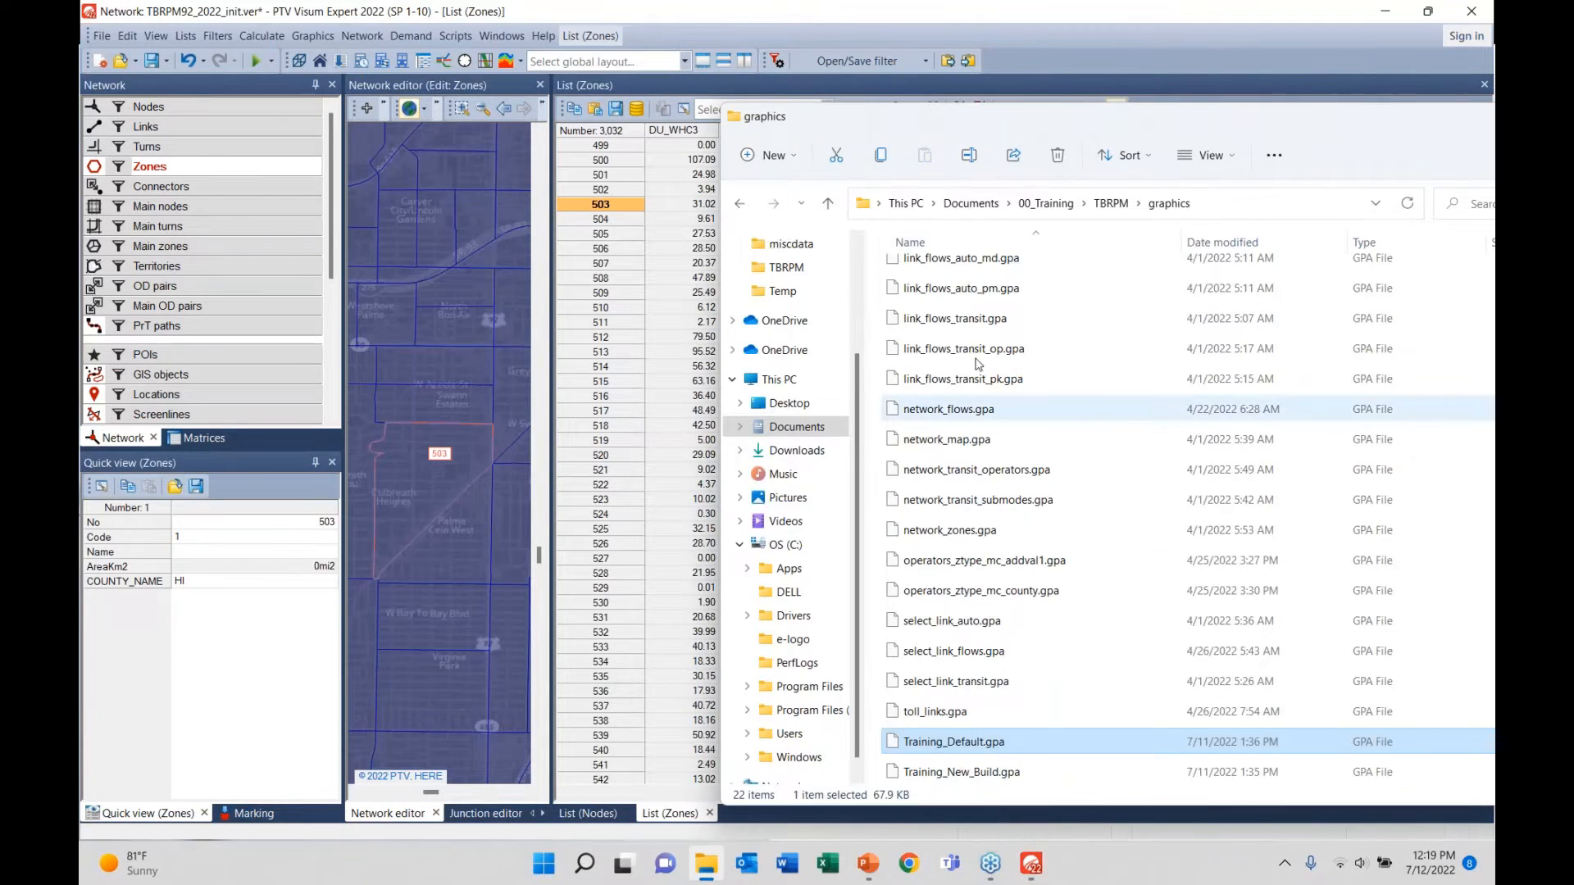
# - Drag Zones_Demand.llax from the TBRPM listings folder onto the Visum zones list
pyautogui.scroll(1, 980, 365)
pyautogui.click(1106, 205)
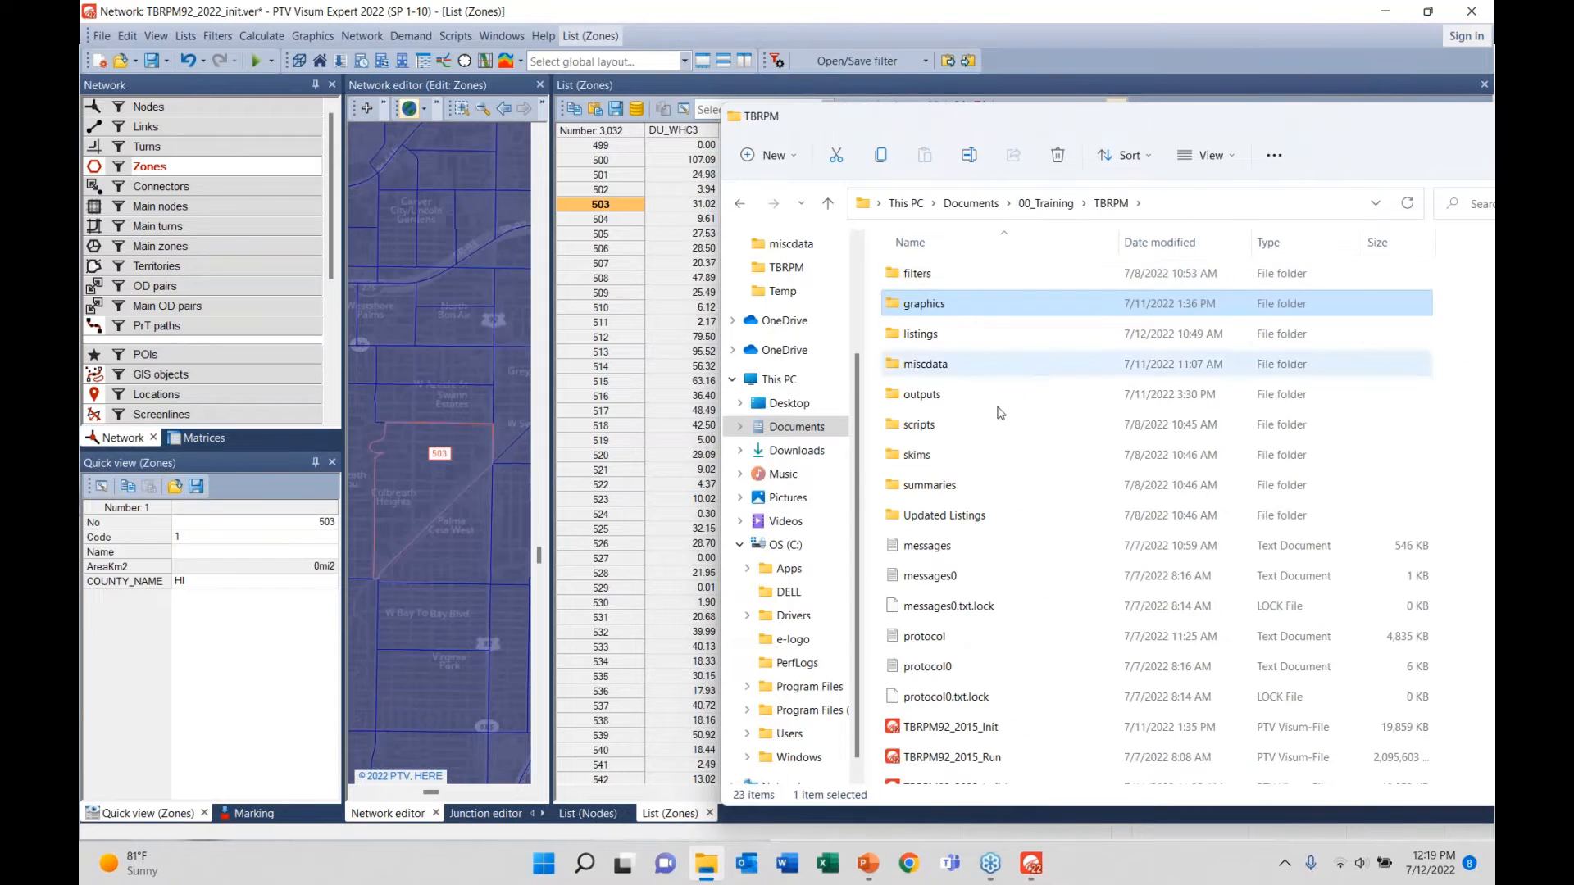
pyautogui.doubleClick(922, 333)
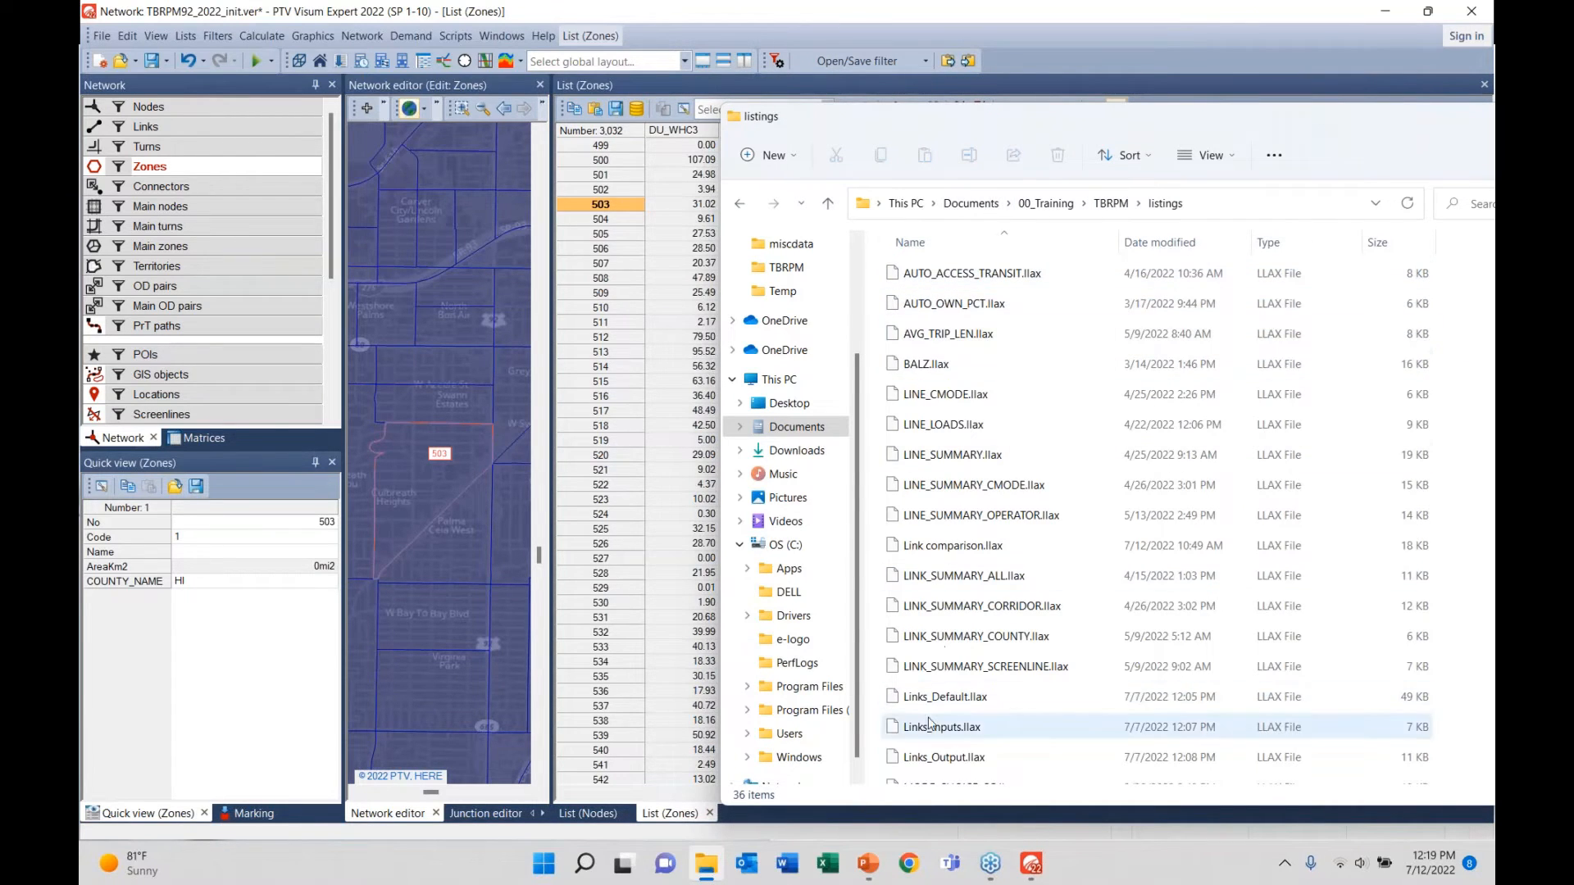
pyautogui.scroll(-5, 934, 726)
pyautogui.scroll(-2, 943, 754)
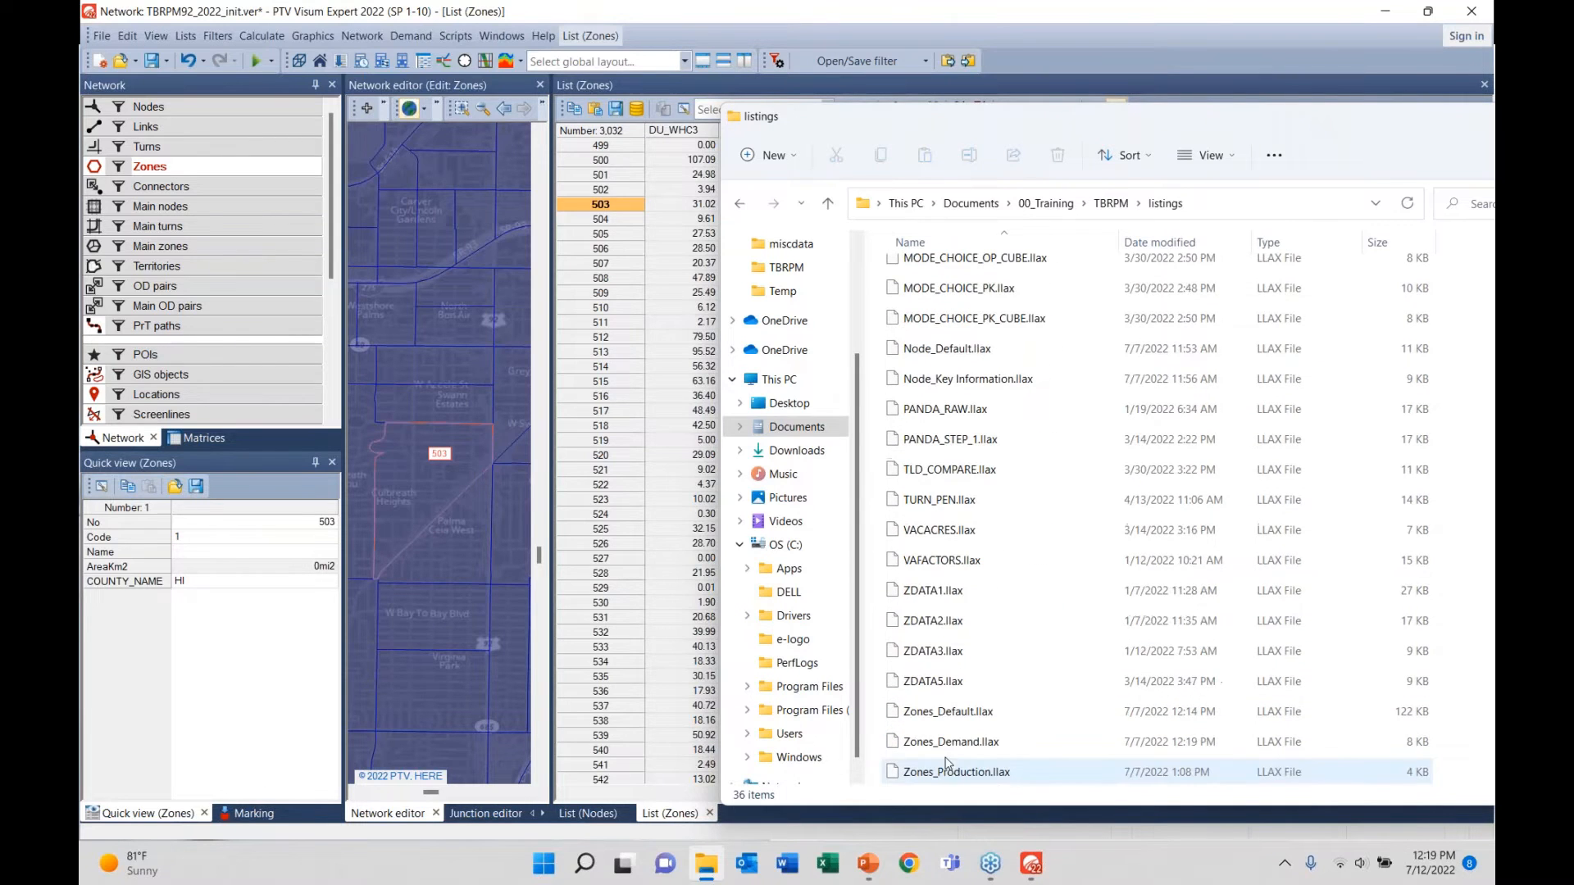
pyautogui.moveTo(928, 742); pyautogui.dragTo(665, 631)
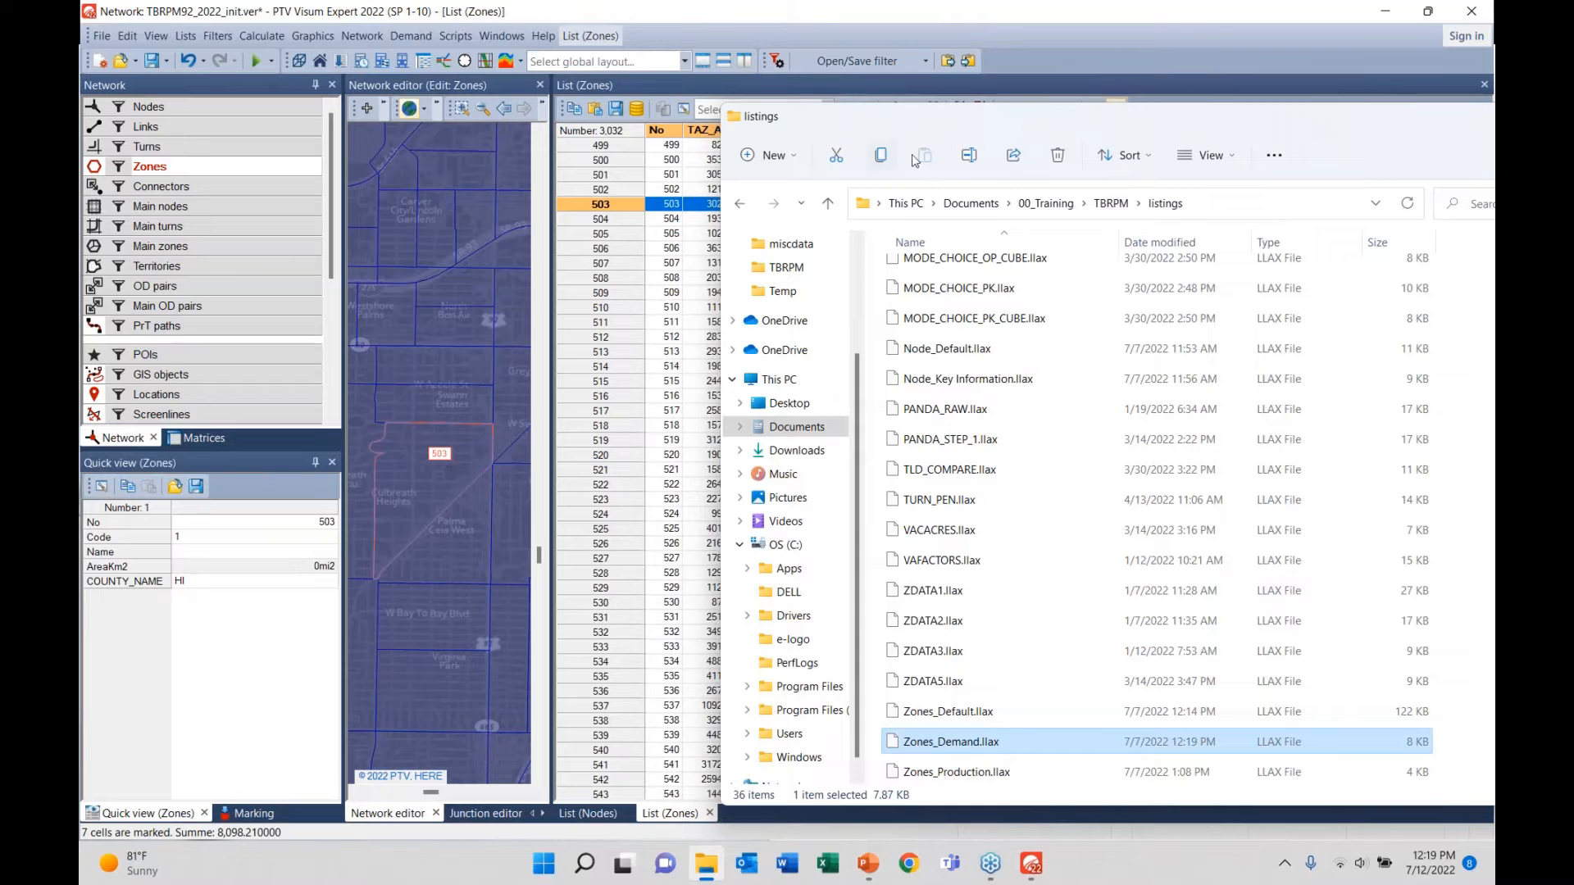
pyautogui.moveTo(973, 145); pyautogui.dragTo(1493, 491)
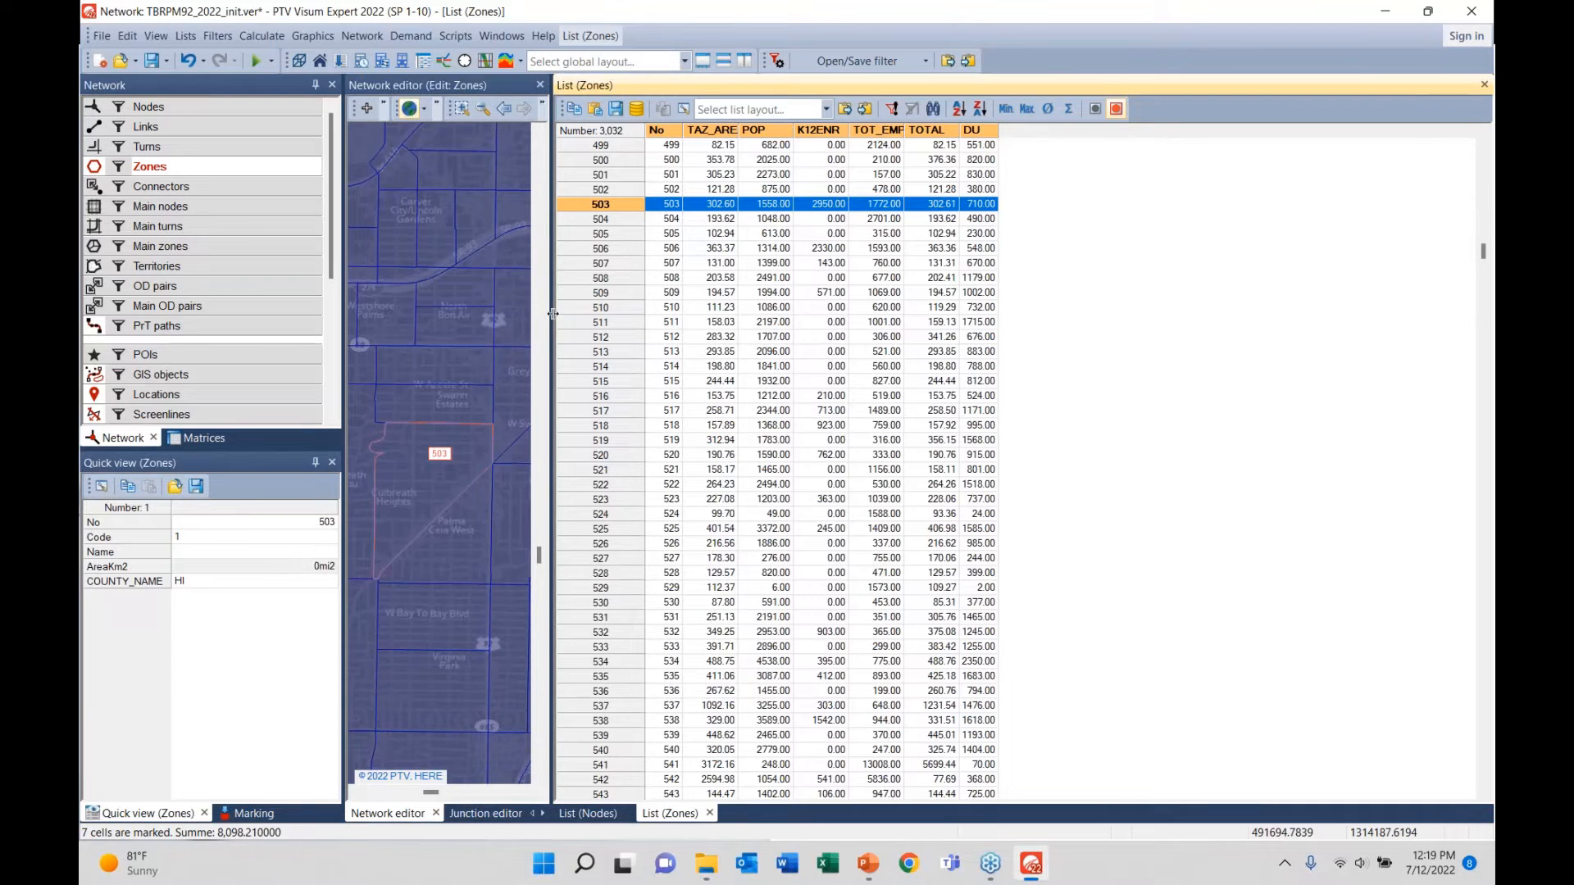
# - Widen the network map beside the zones list and widen the list's No column
pyautogui.moveTo(550, 316); pyautogui.dragTo(842, 361)
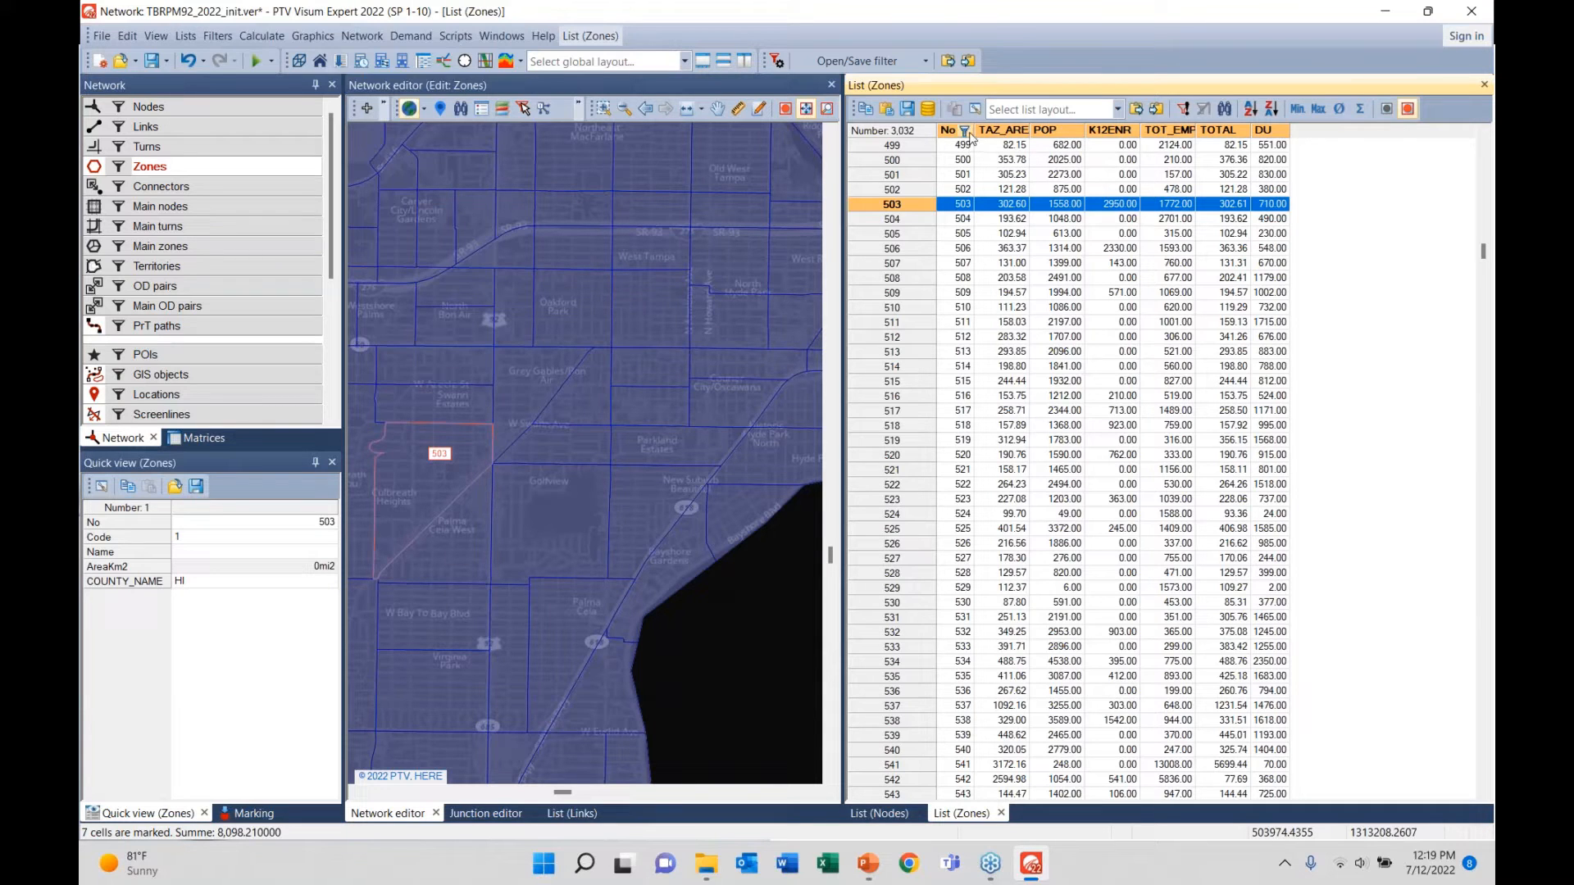
pyautogui.moveTo(974, 134); pyautogui.dragTo(1148, 133)
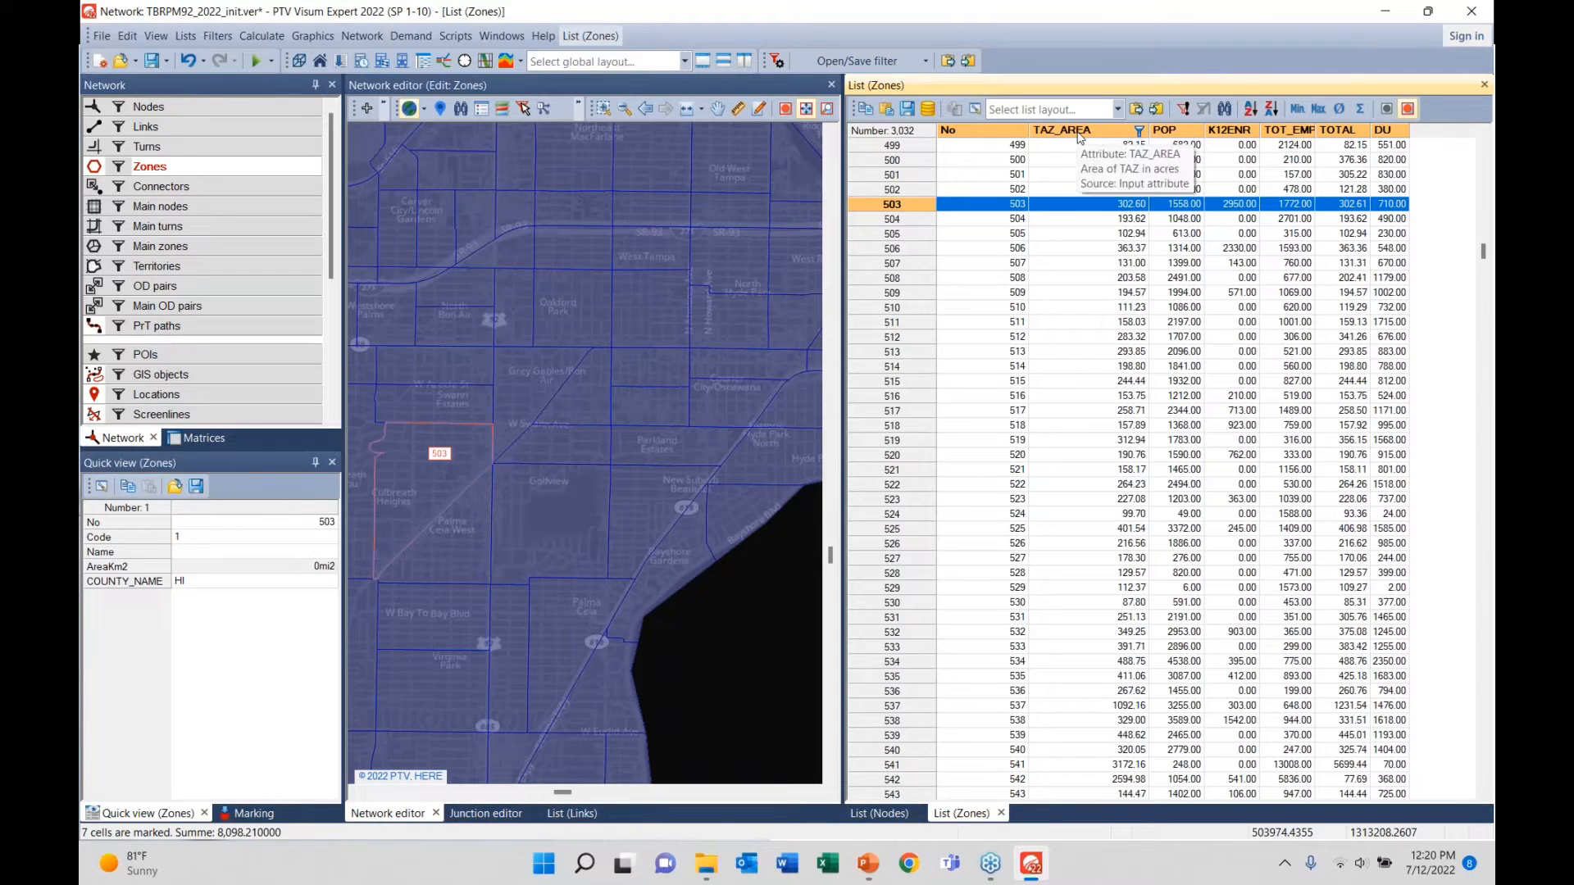
pyautogui.click(1138, 134)
pyautogui.click(1007, 152)
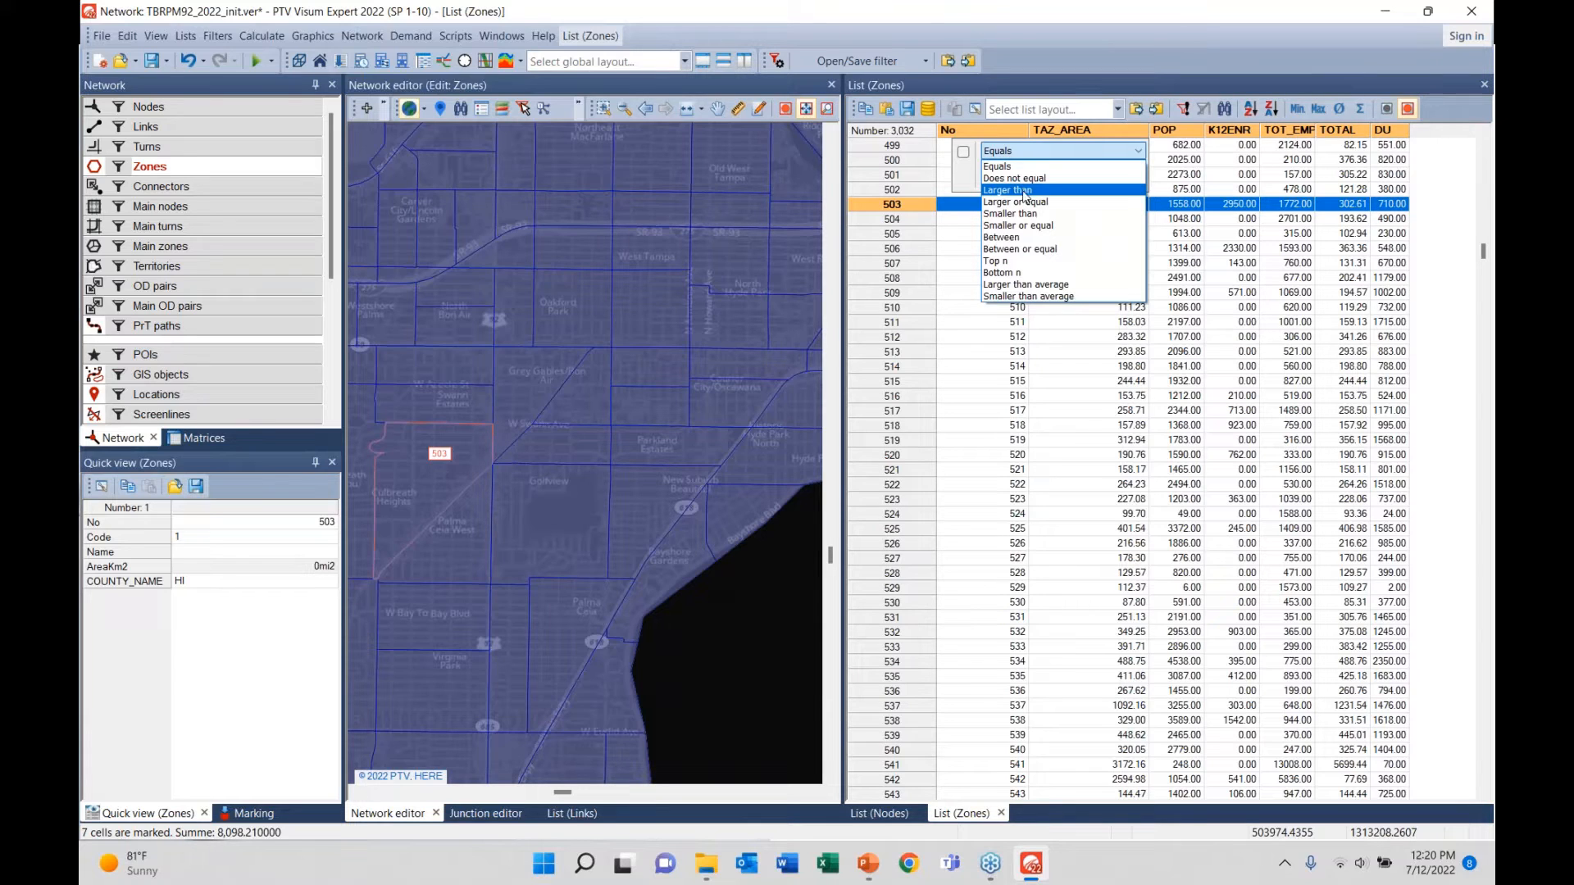
pyautogui.click(1016, 190)
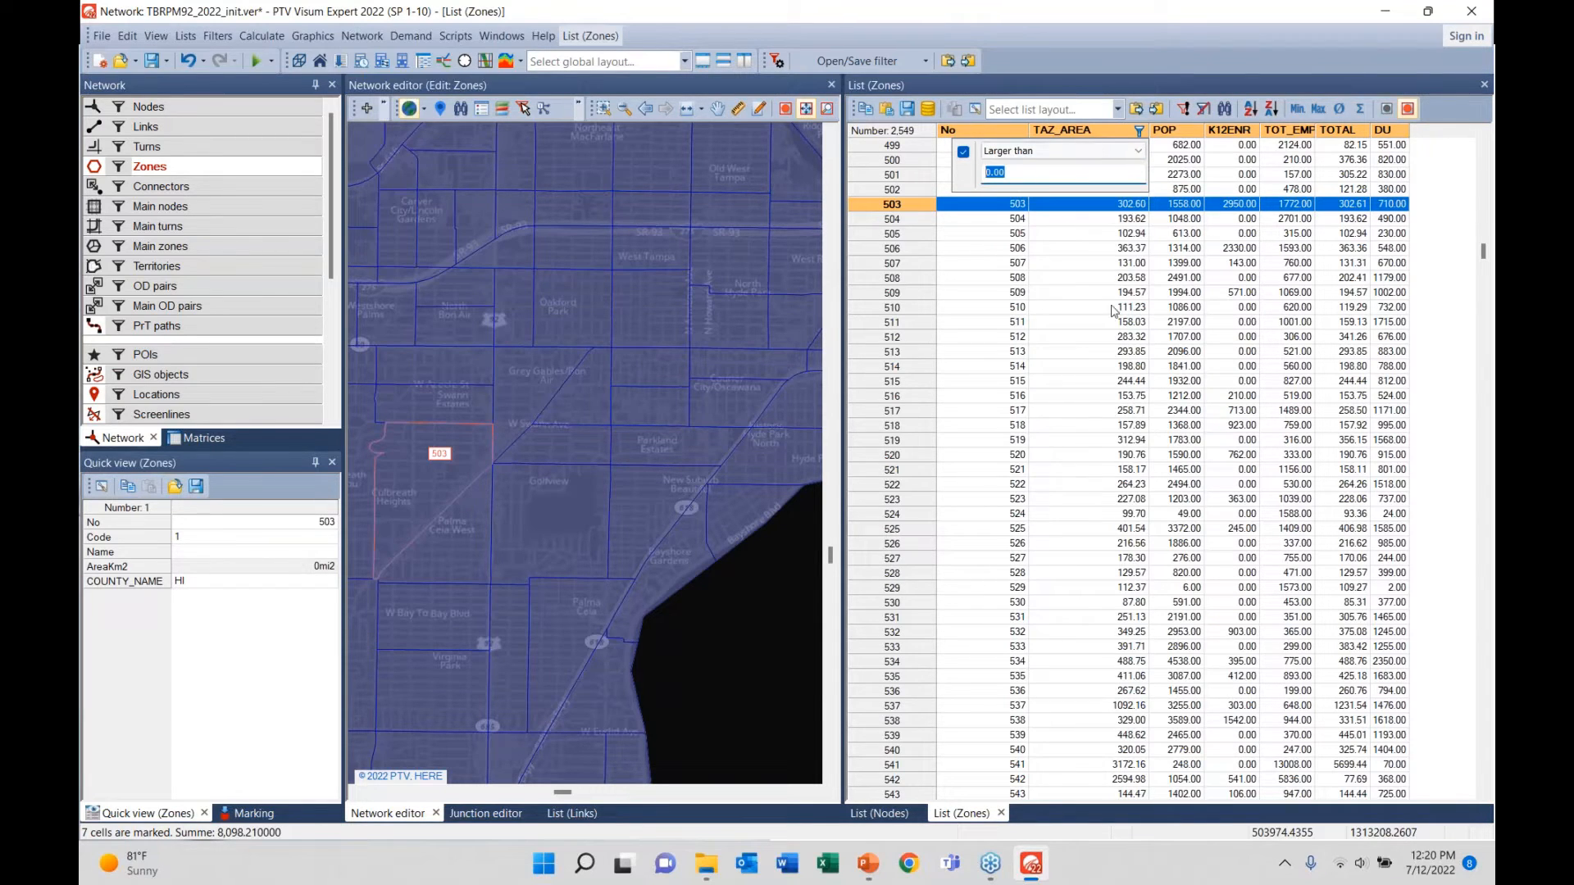
pyautogui.write('200')
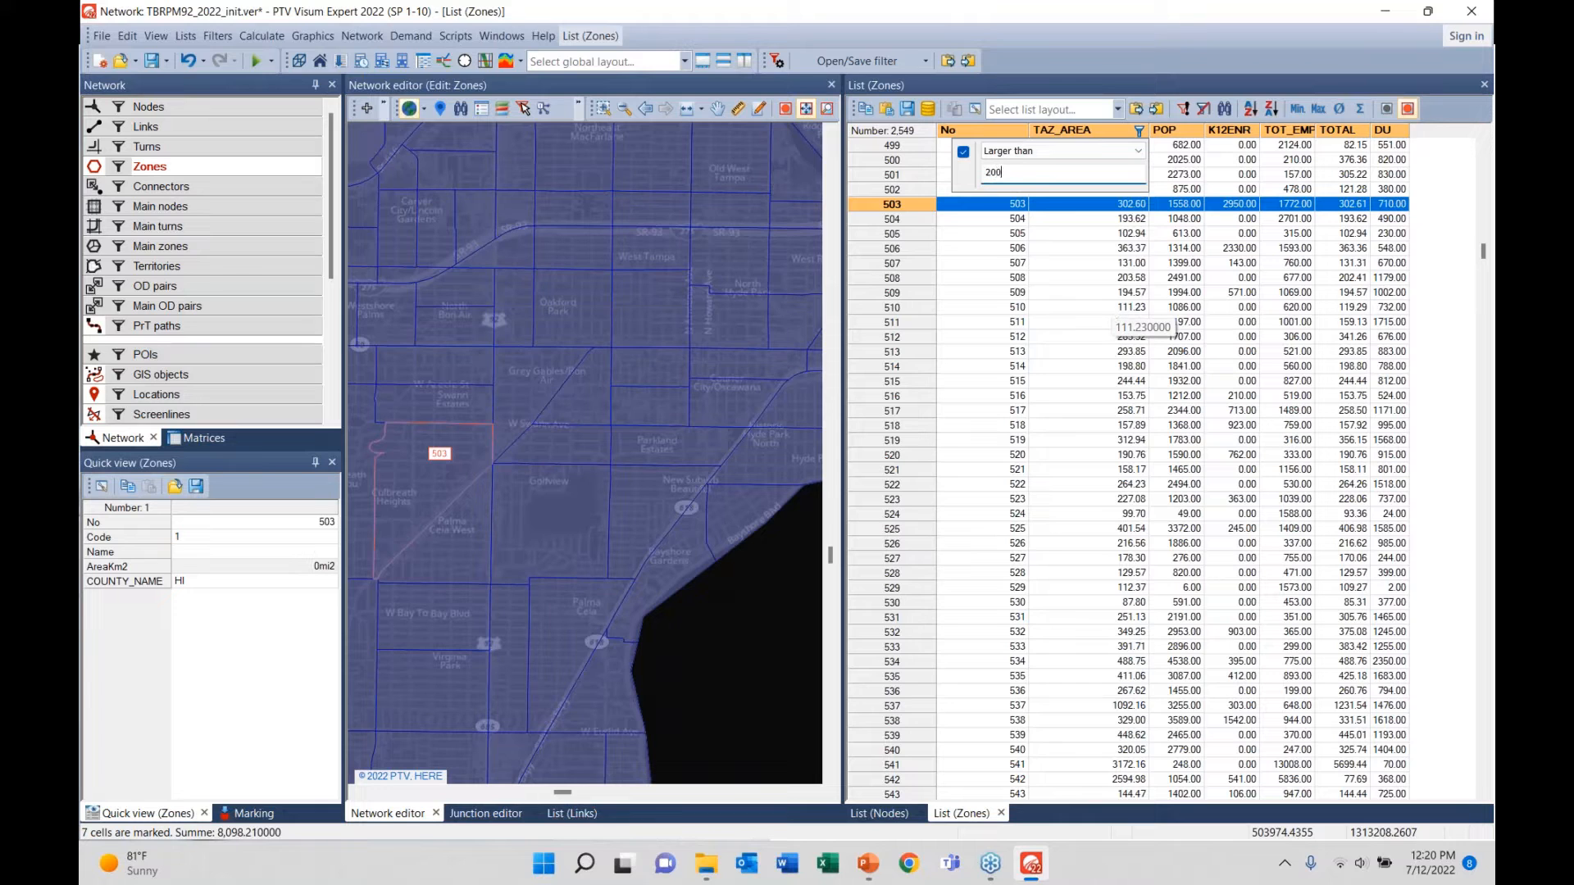
pyautogui.press('Return')
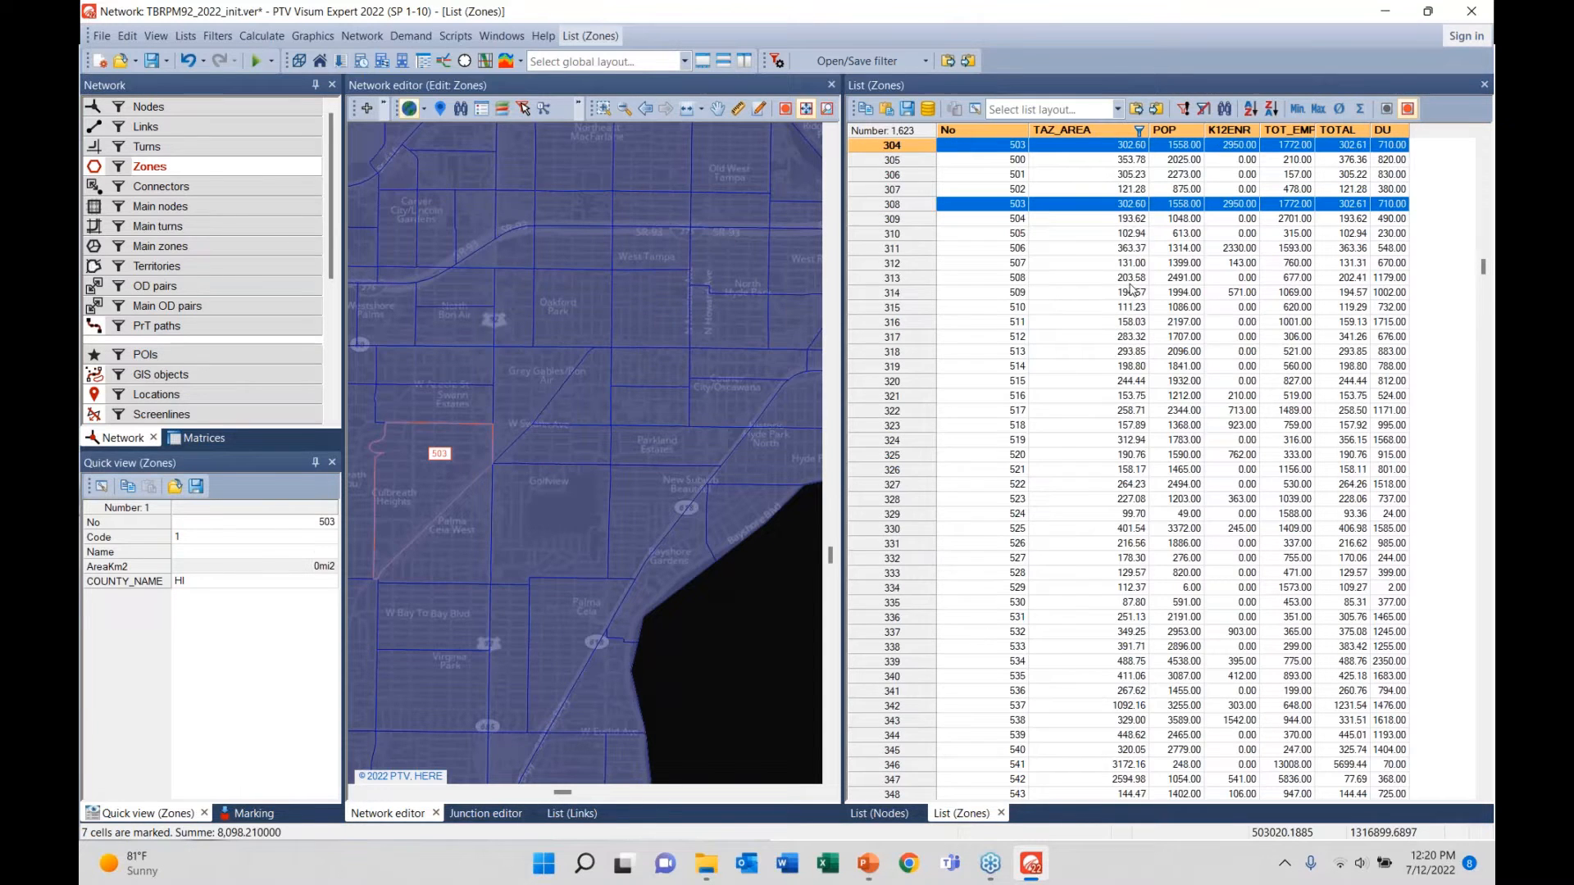
pyautogui.scroll(8, 1129, 295)
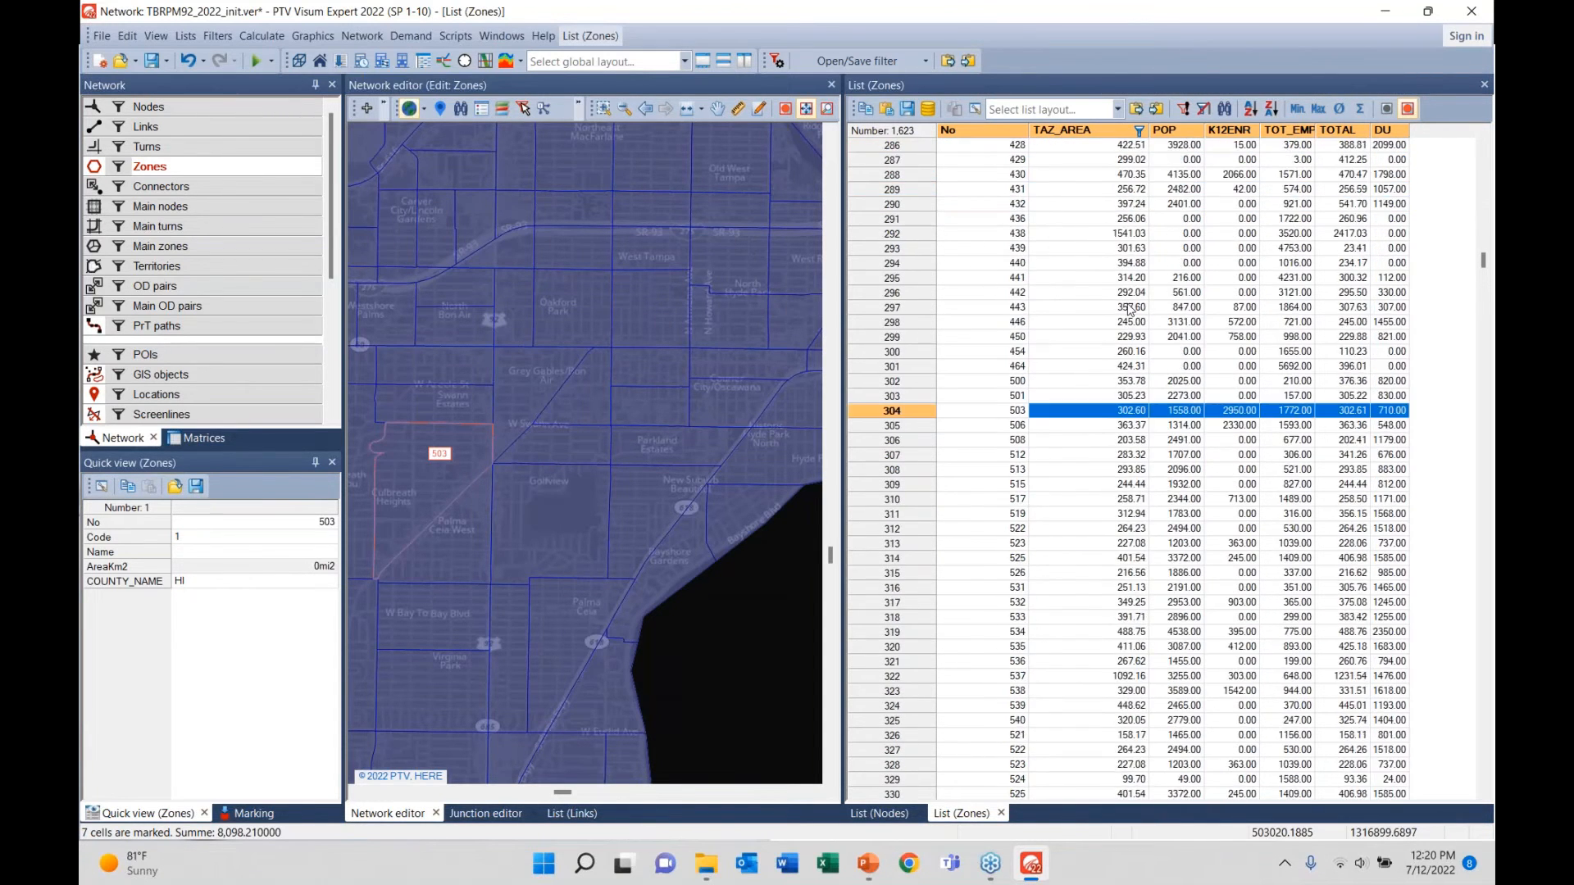
pyautogui.scroll(16, 1136, 311)
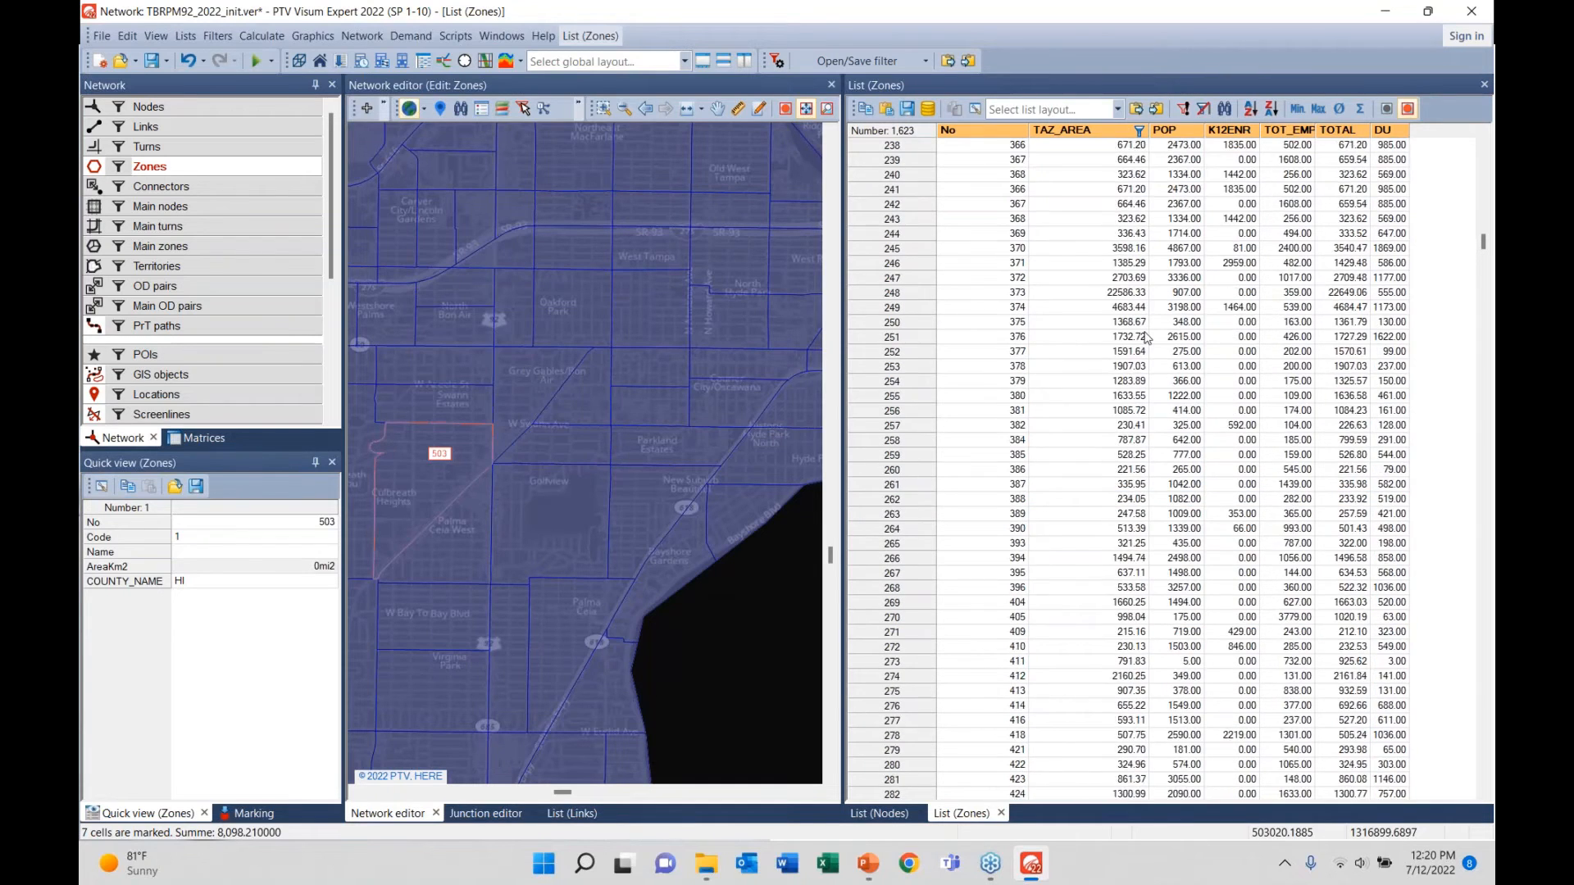
pyautogui.scroll(8, 1145, 332)
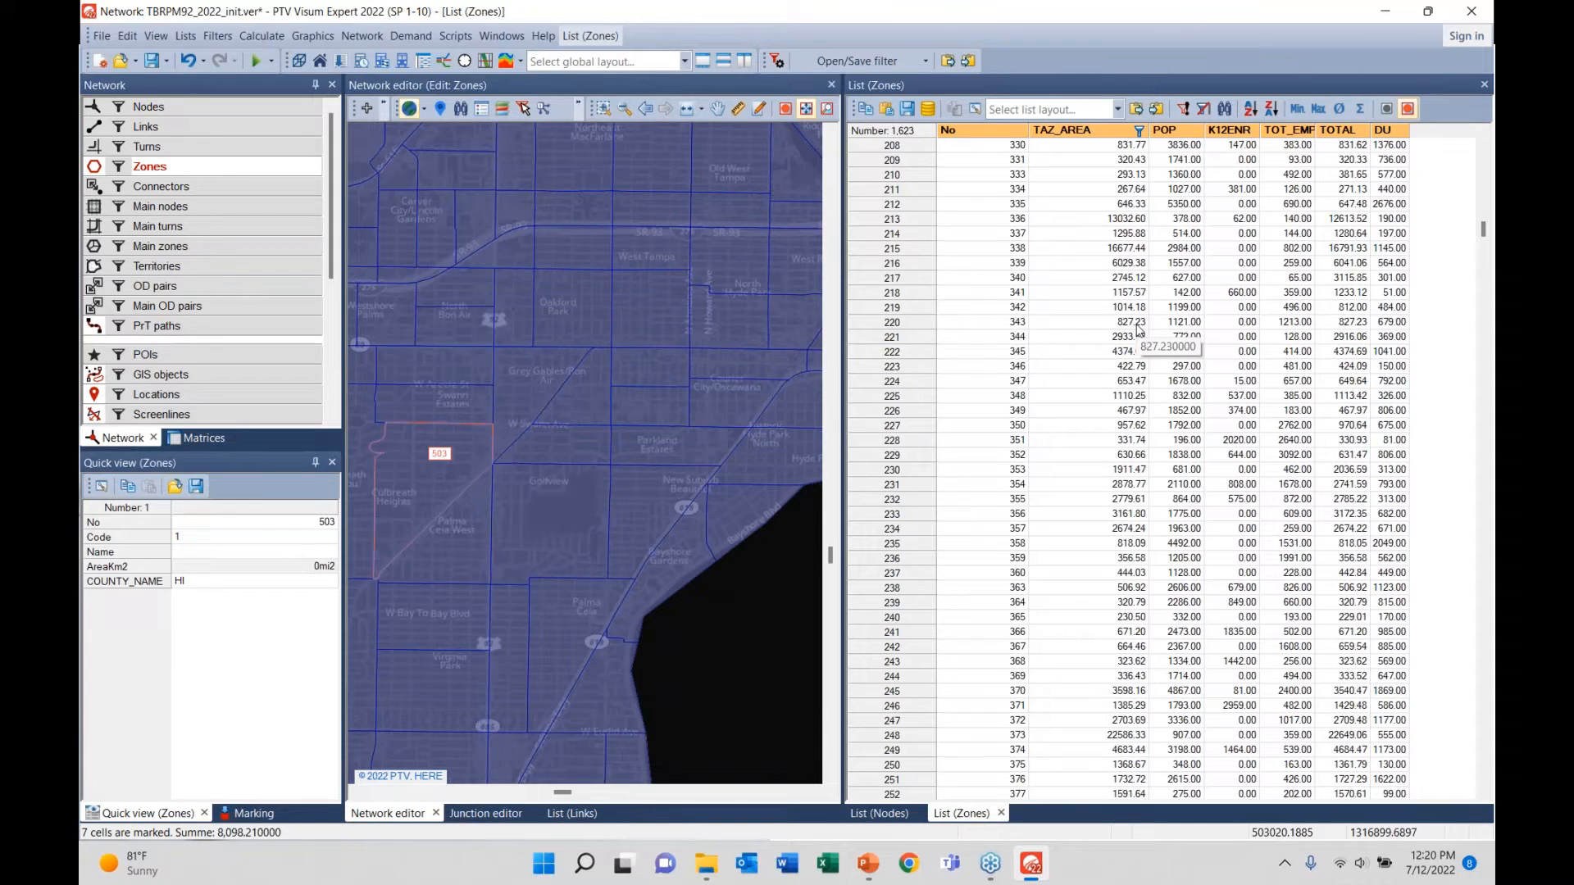
pyautogui.click(1138, 130)
pyautogui.click(963, 151)
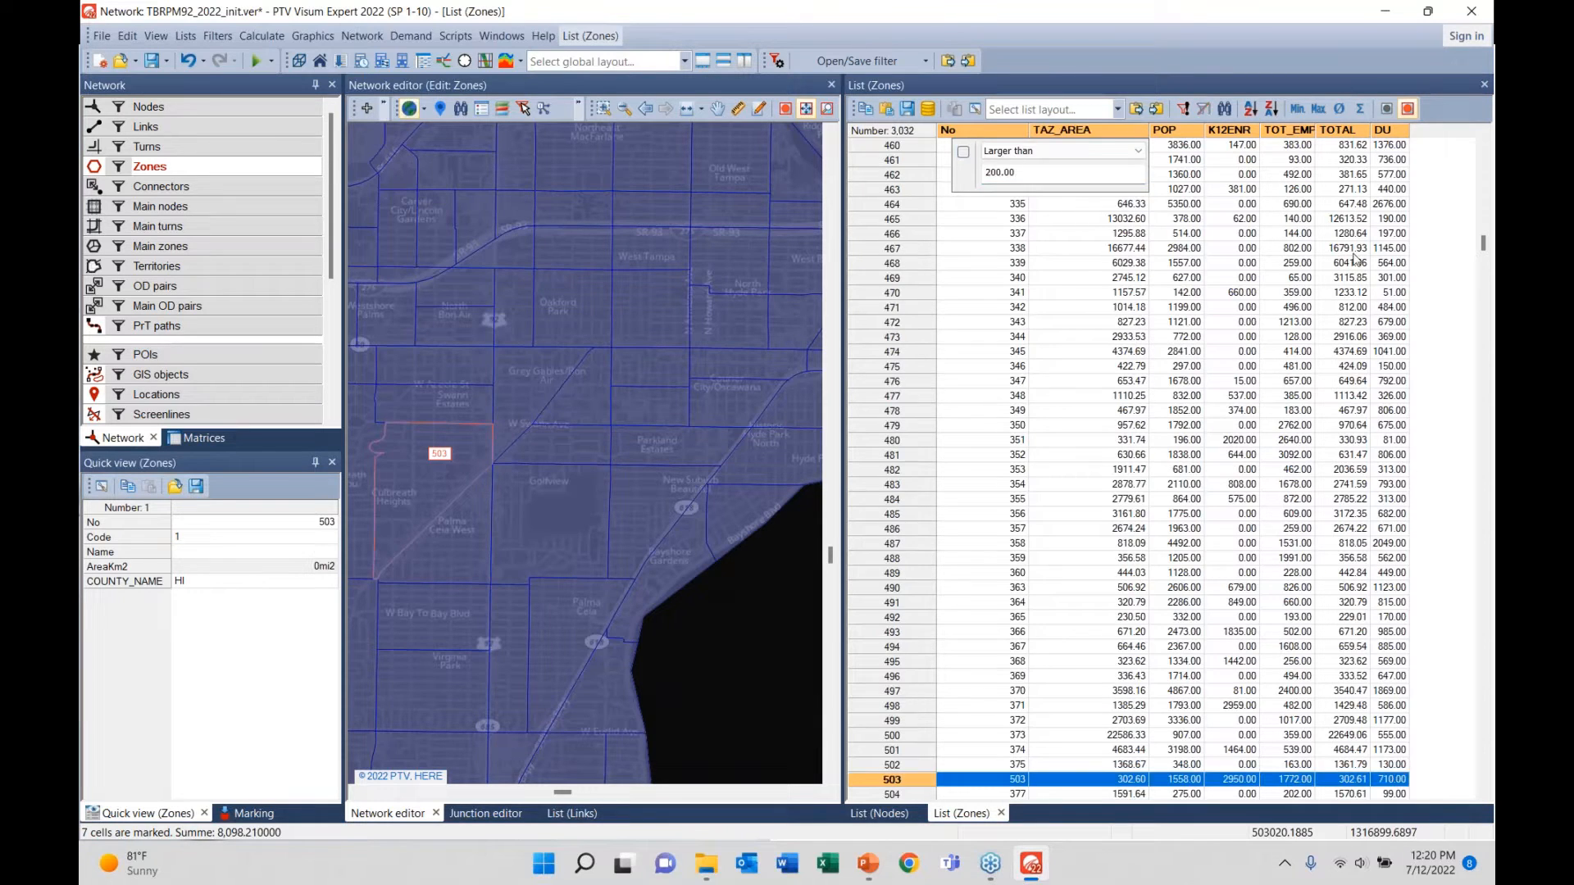
# - Filter the zones list to K12ENR values not equal to 0.00
pyautogui.click(1242, 159)
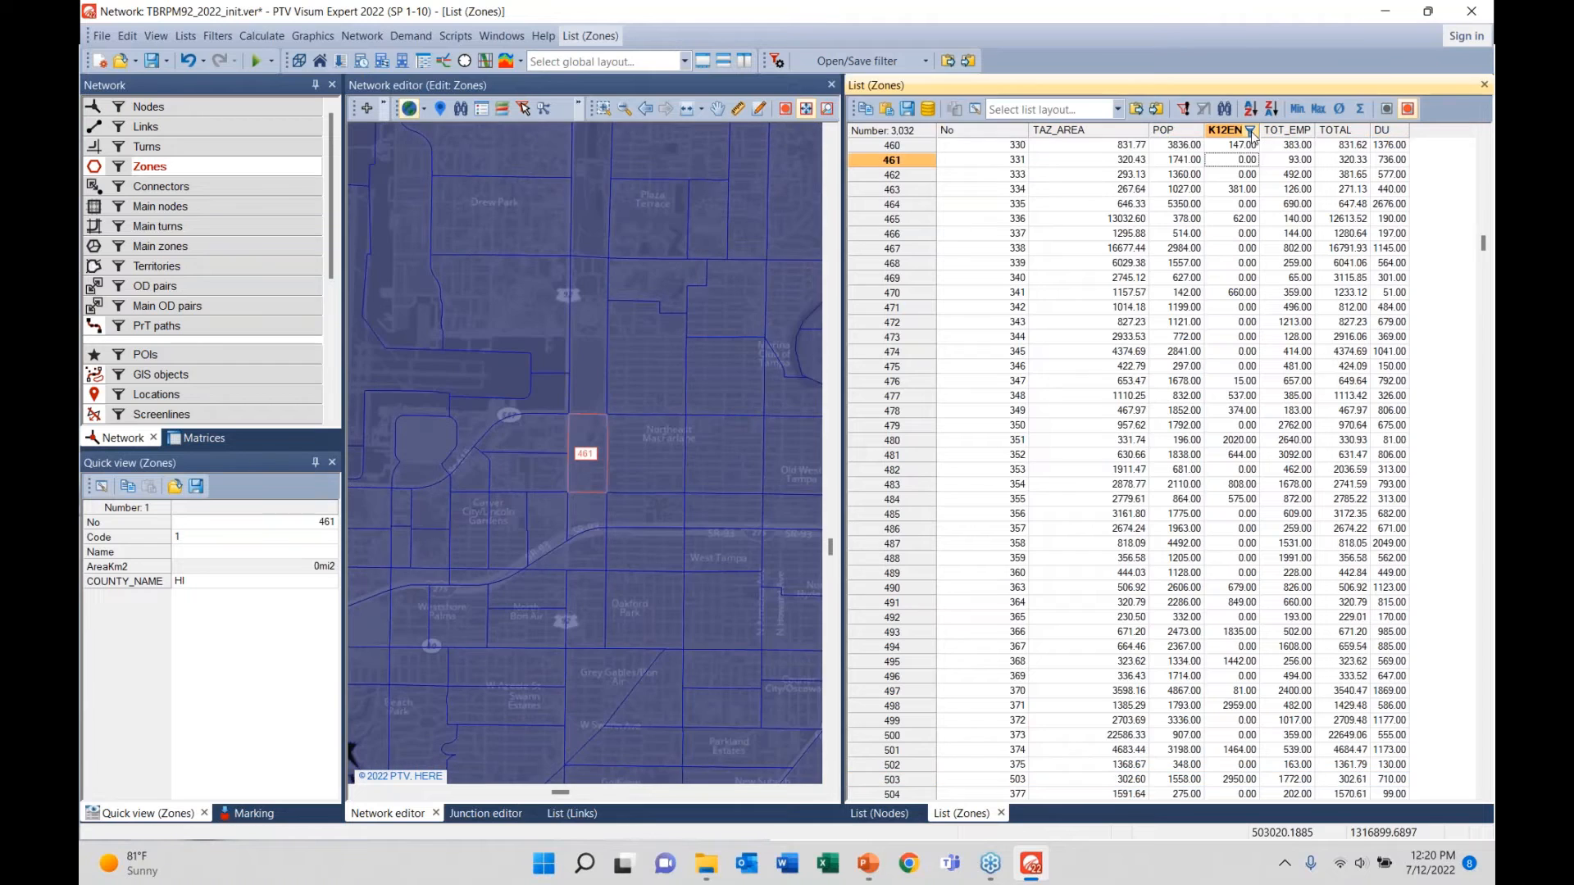
pyautogui.click(1229, 131)
pyautogui.click(1156, 150)
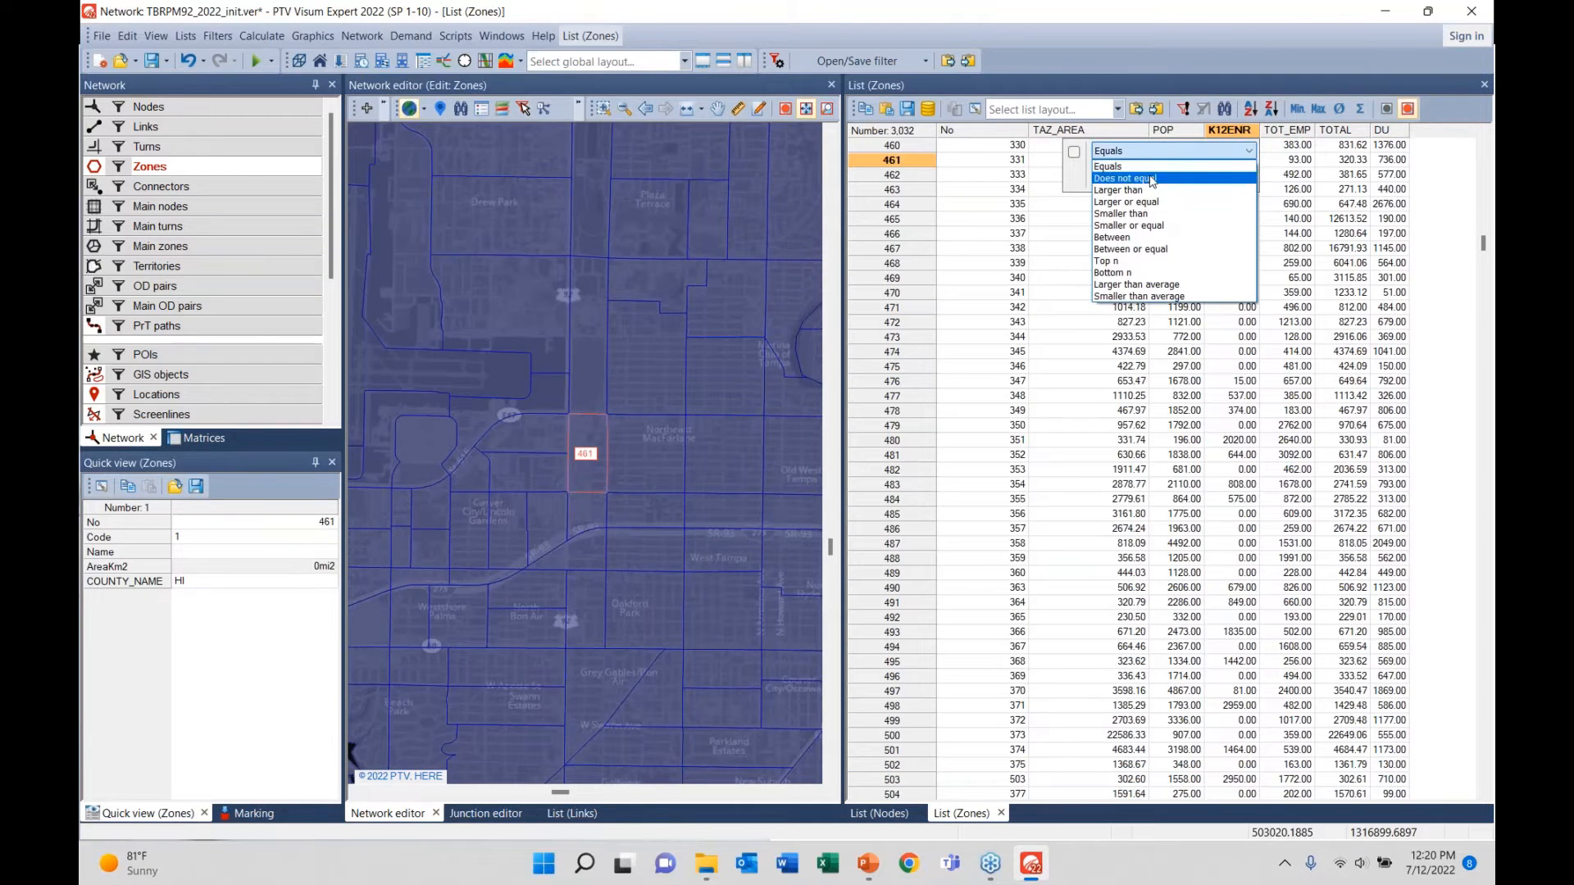
pyautogui.click(1152, 178)
pyautogui.click(1083, 250)
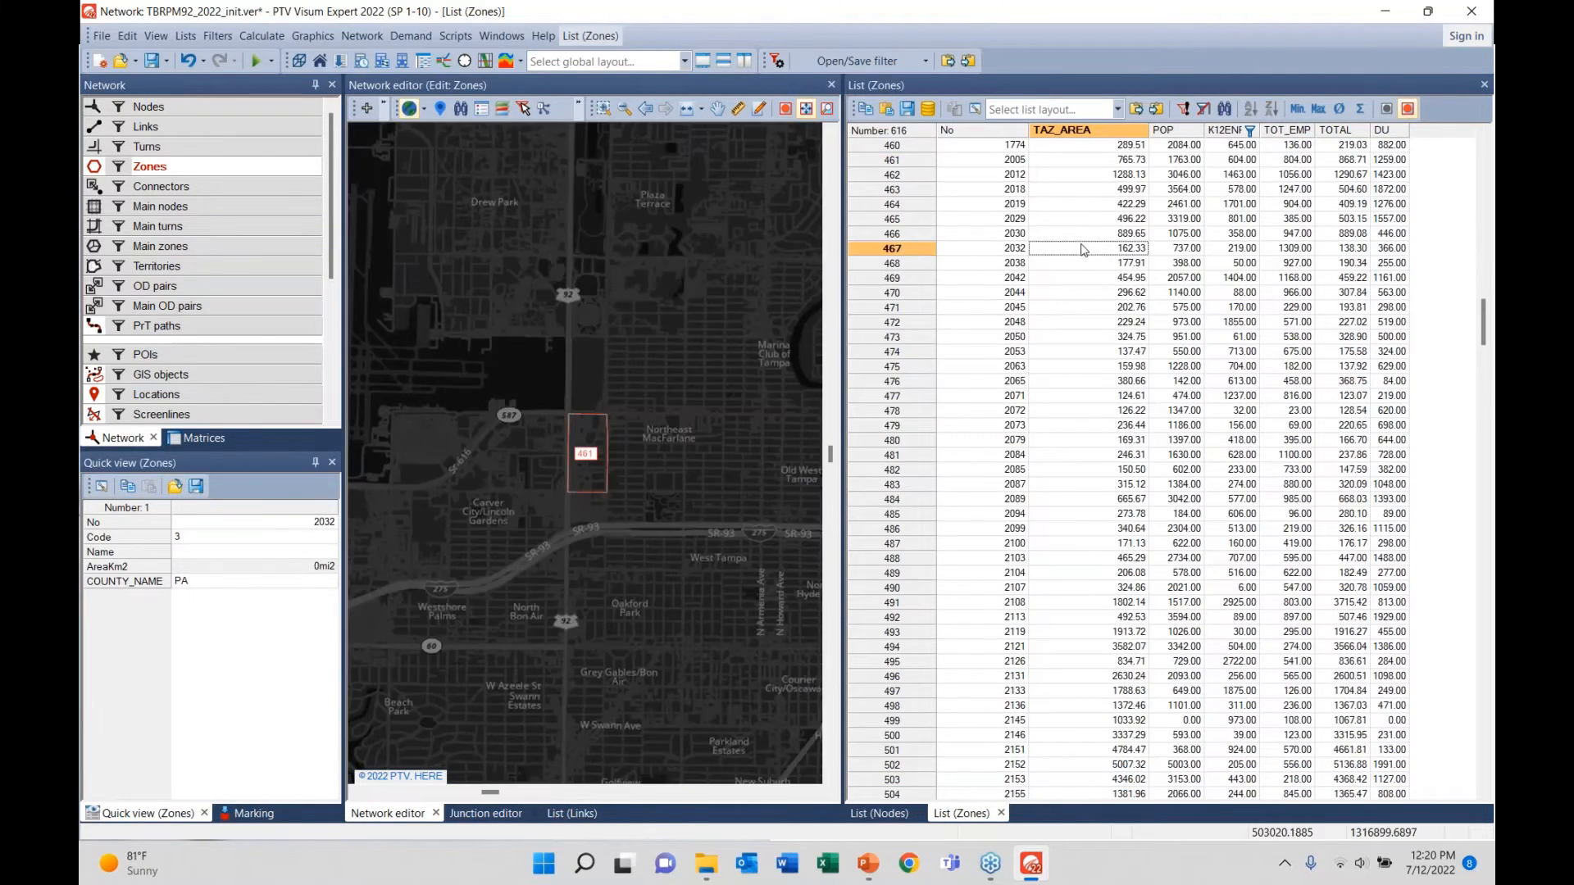
pyautogui.click(1234, 149)
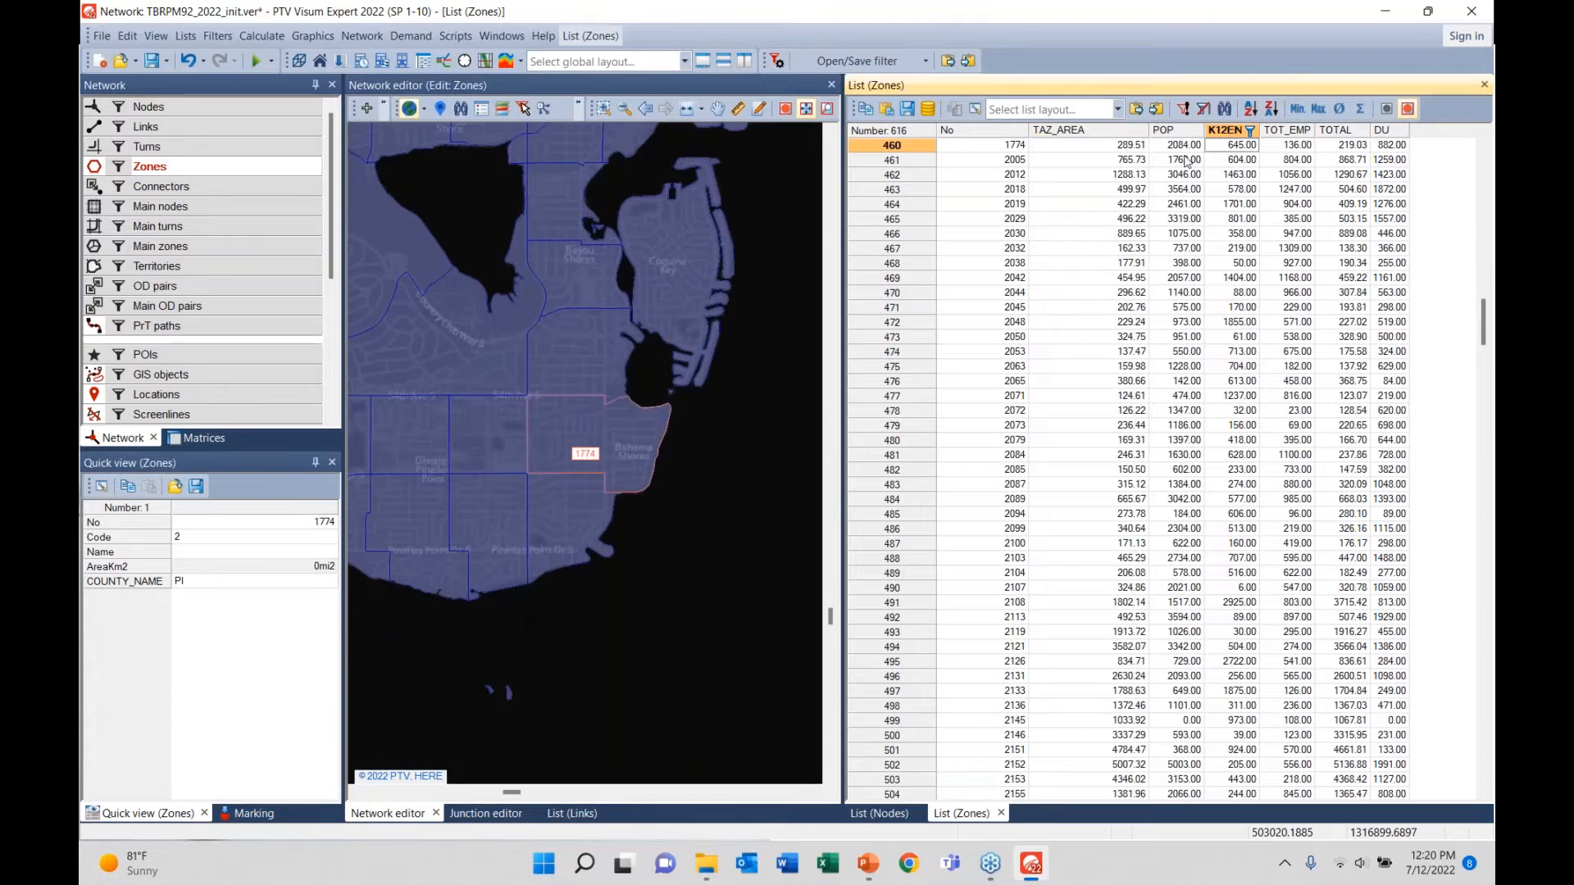
pyautogui.scroll(-4, 680, 333)
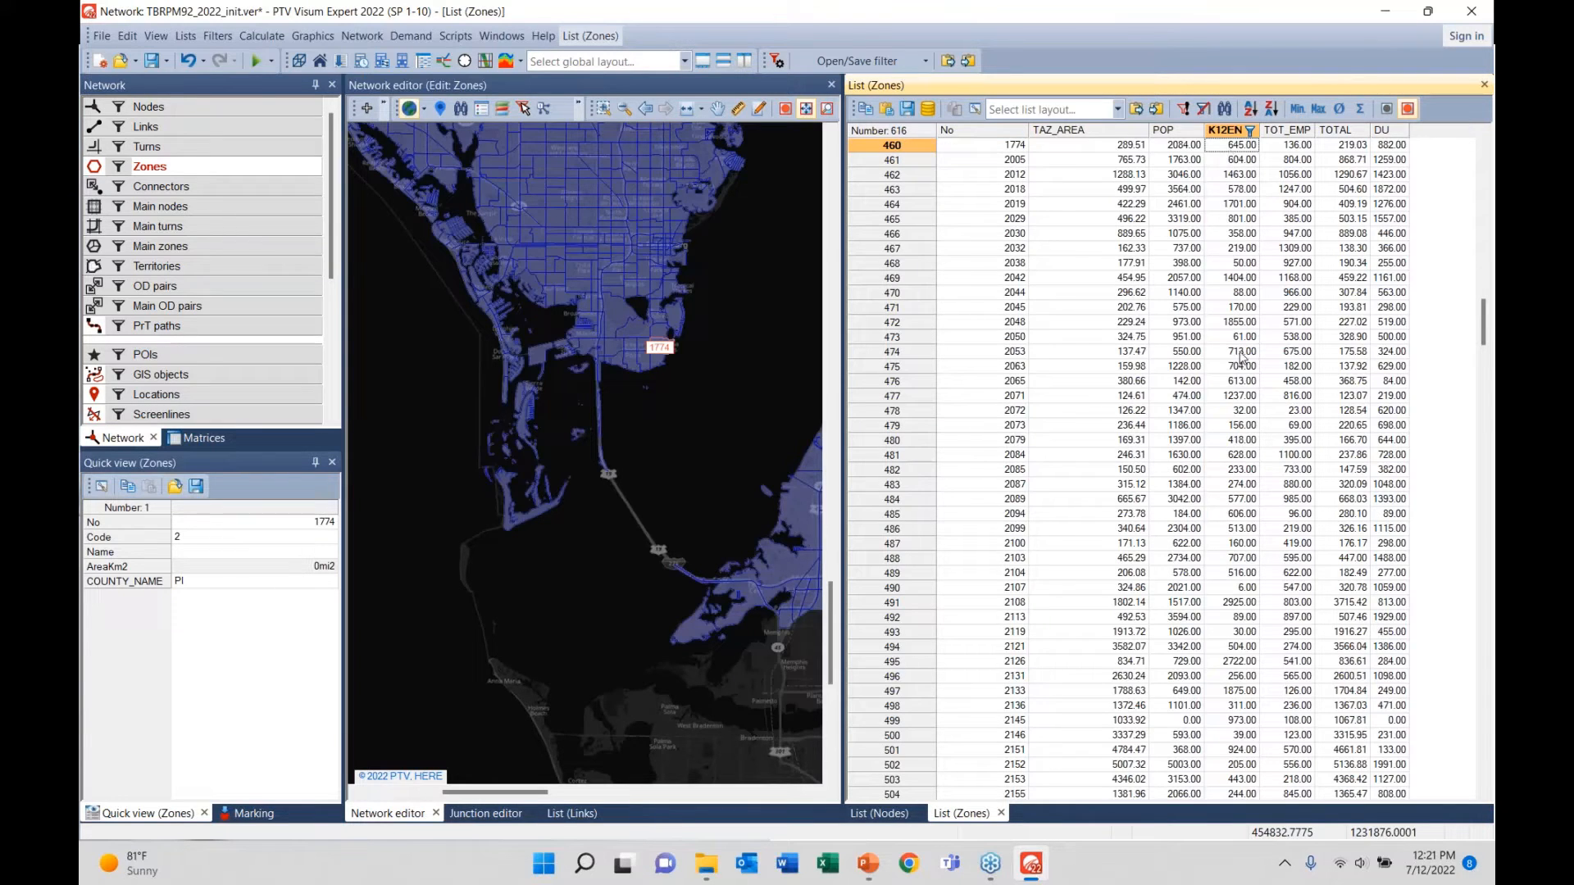
# - Switch the nonzero K12EN filter off to list all 3,032 zones, then back on
pyautogui.click(1250, 131)
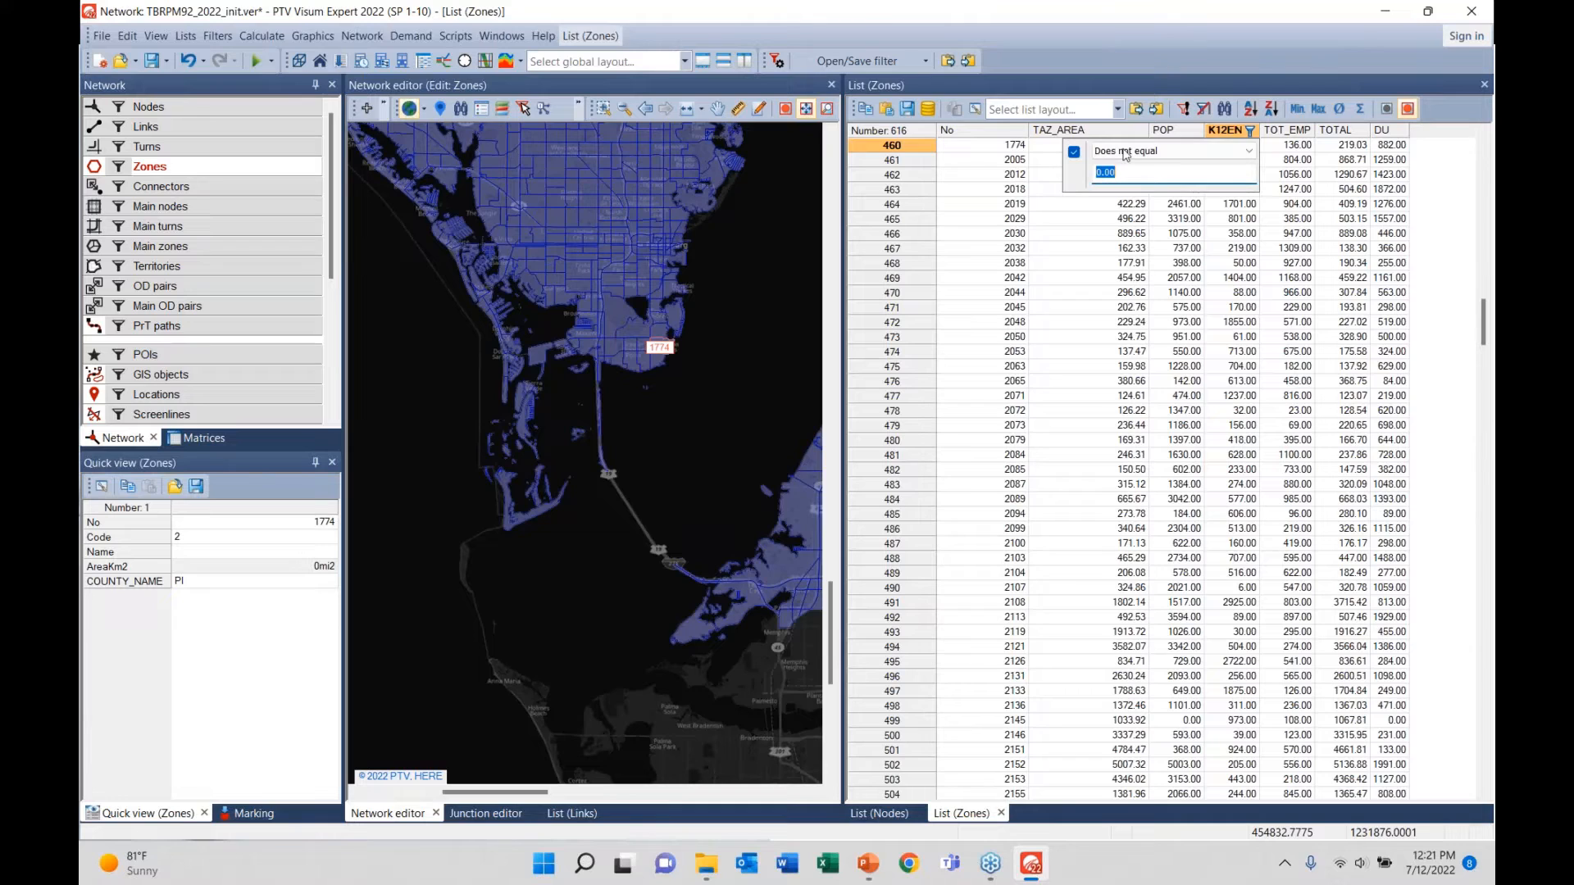
pyautogui.click(1074, 152)
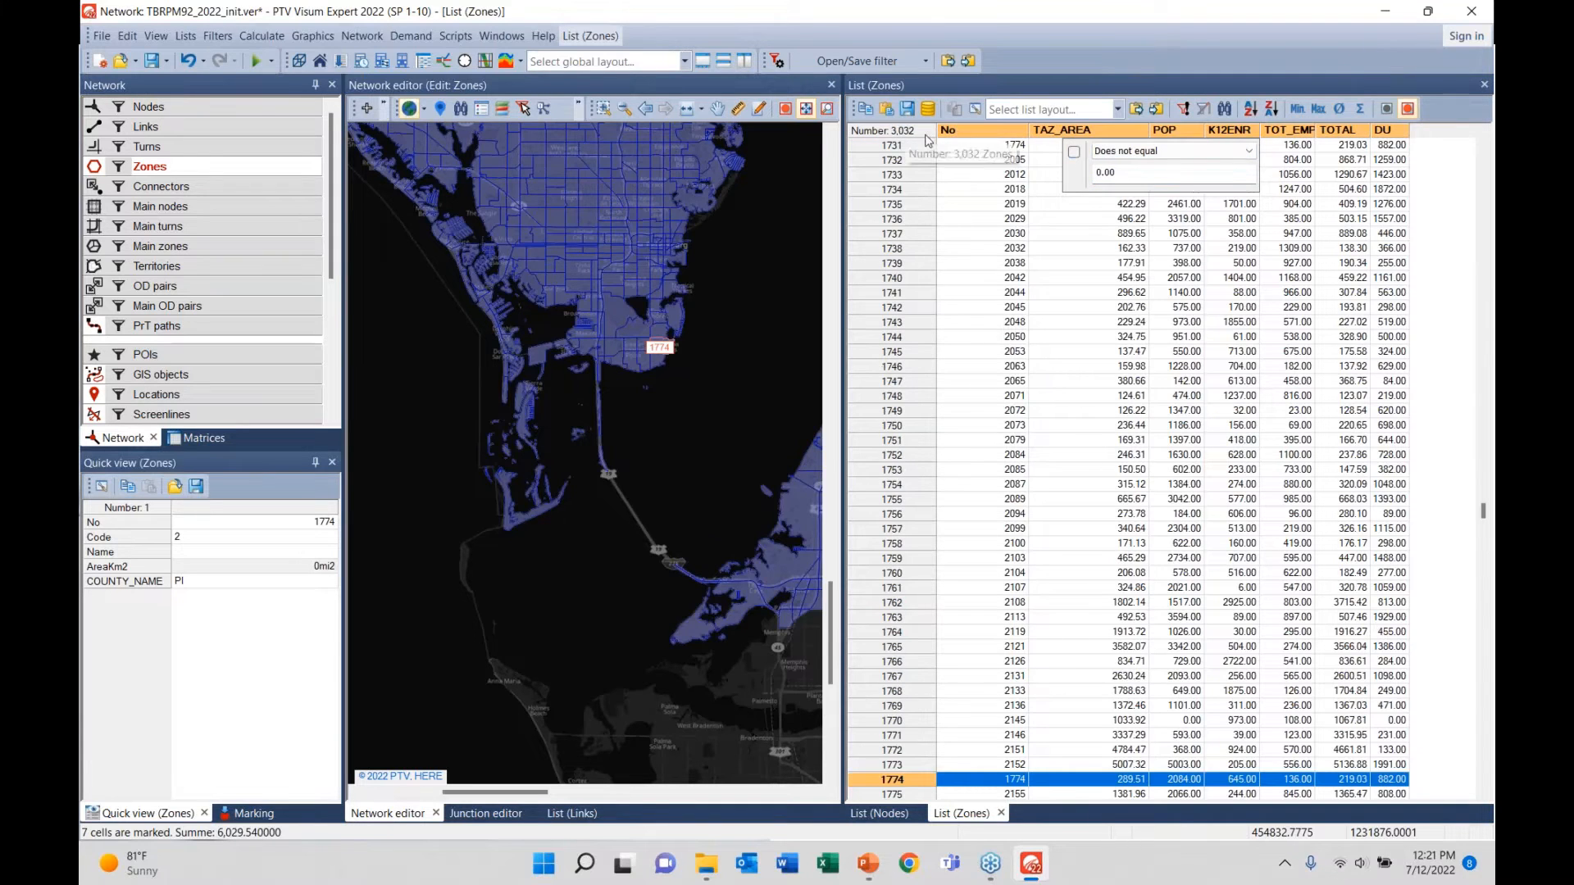
pyautogui.click(1250, 132)
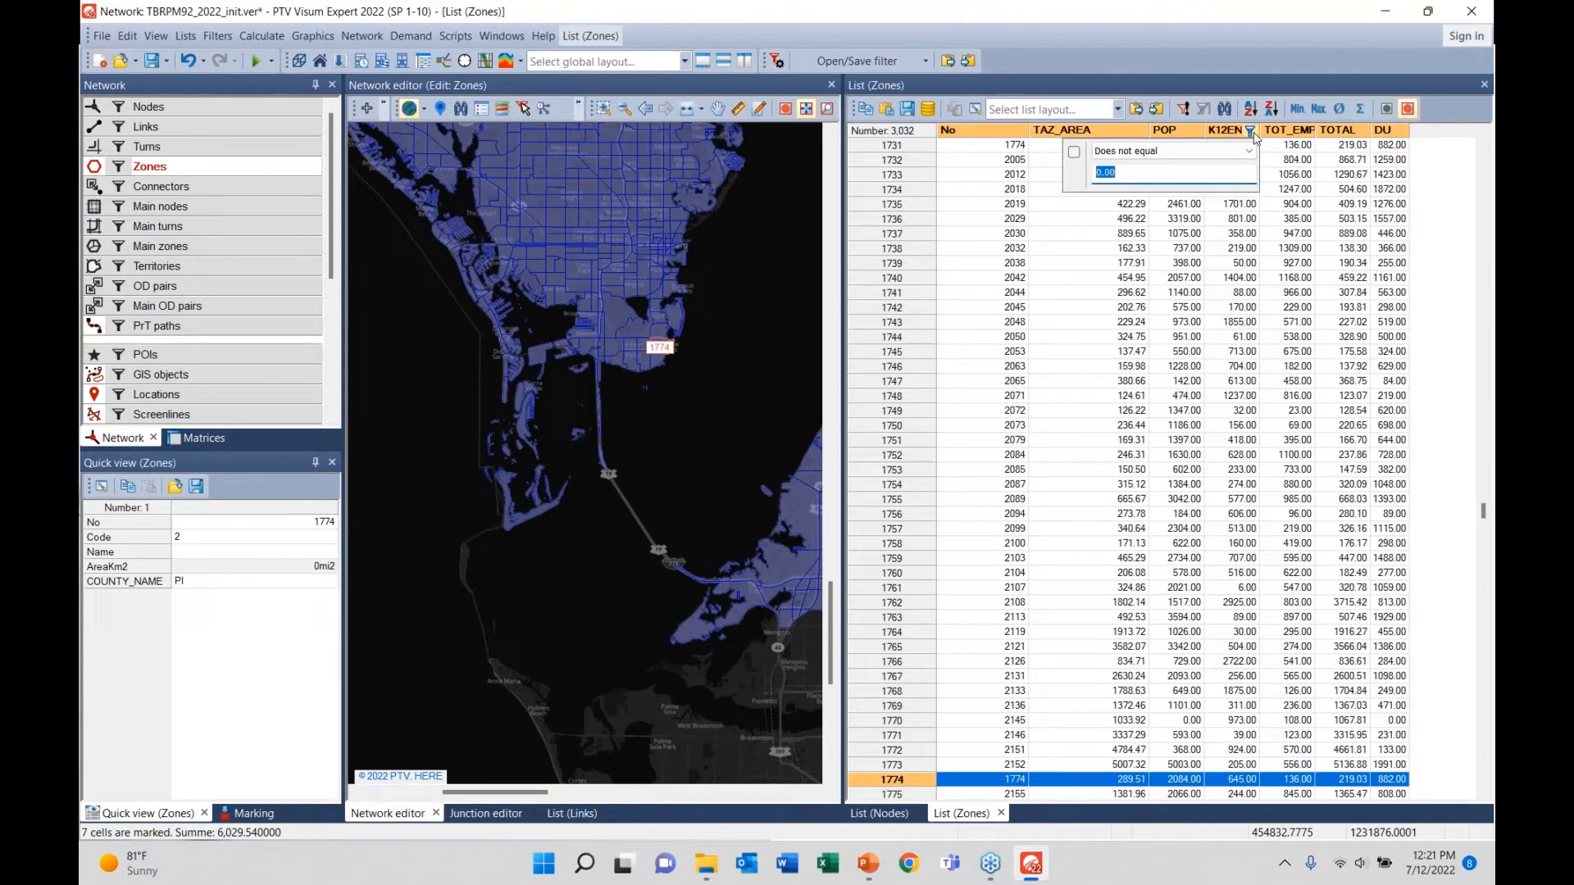
pyautogui.click(1074, 152)
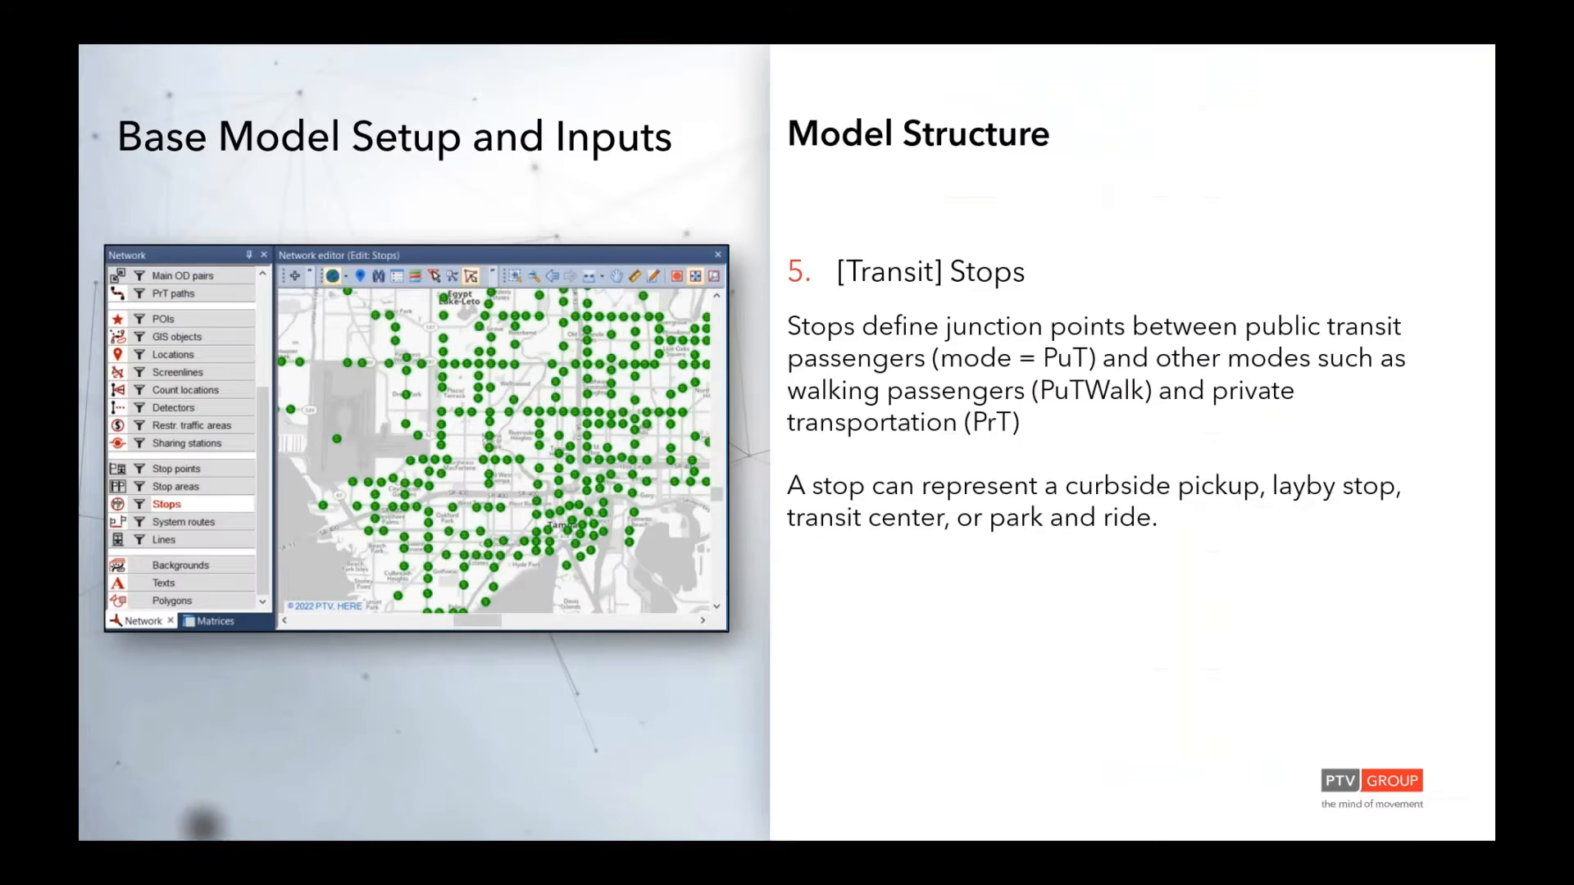
# - Switch from the PowerPoint slide back to the PTV Visum window with Alt+Tab
pyautogui.hotkey('alt', 'Tab')
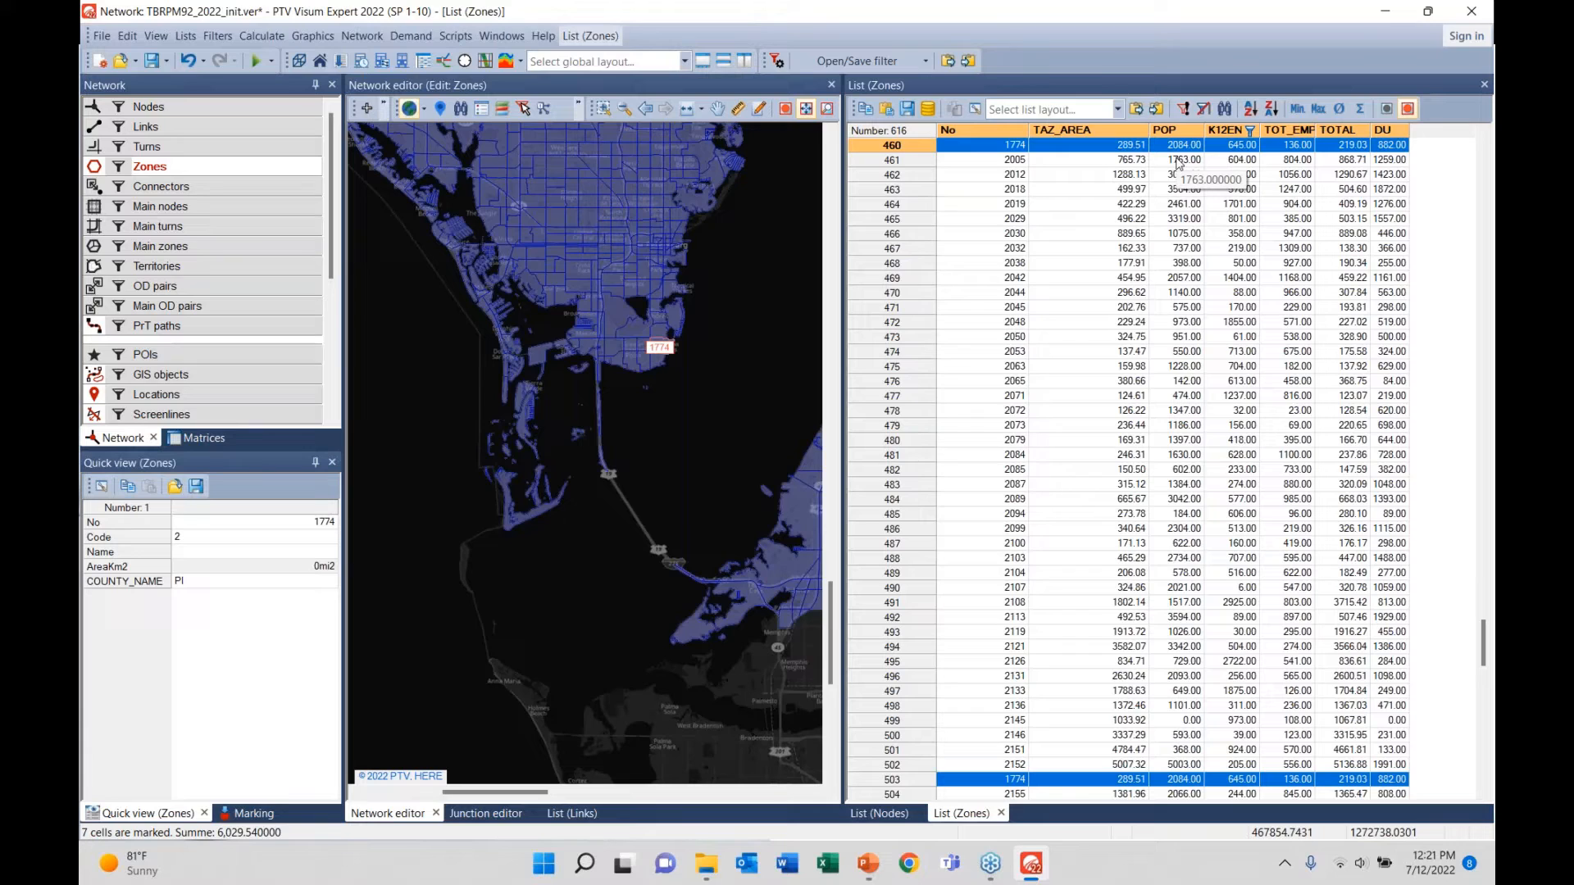
# - Mark K12EN cells for rows 460–479, then switch off the K12EN column filter
pyautogui.click(1240, 147)
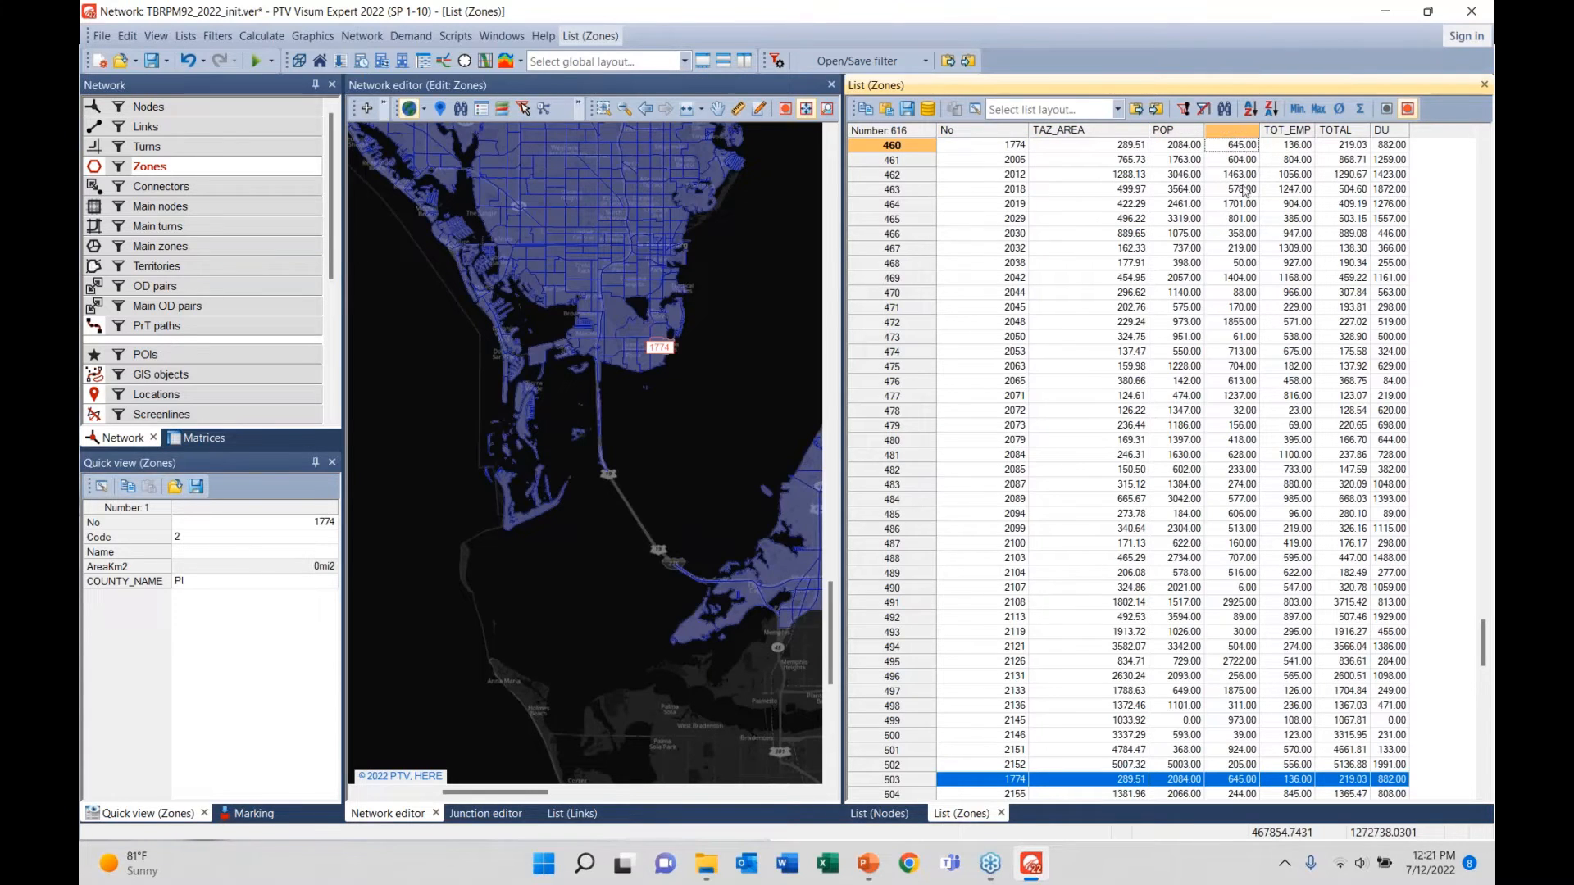
pyautogui.moveTo(1239, 147); pyautogui.dragTo(1232, 425)
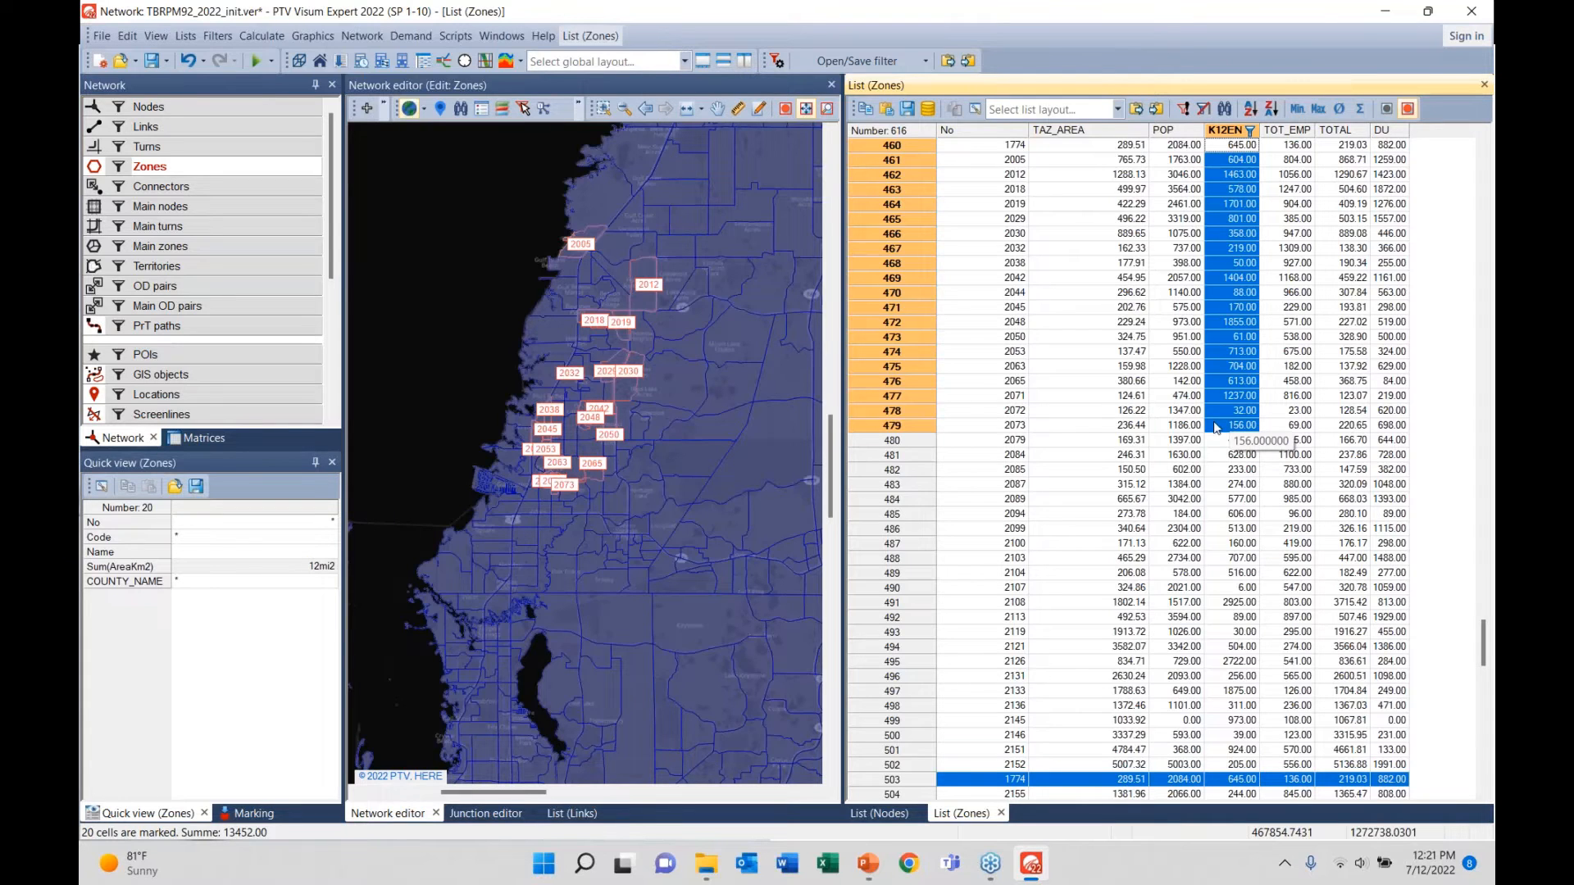
pyautogui.click(1443, 354)
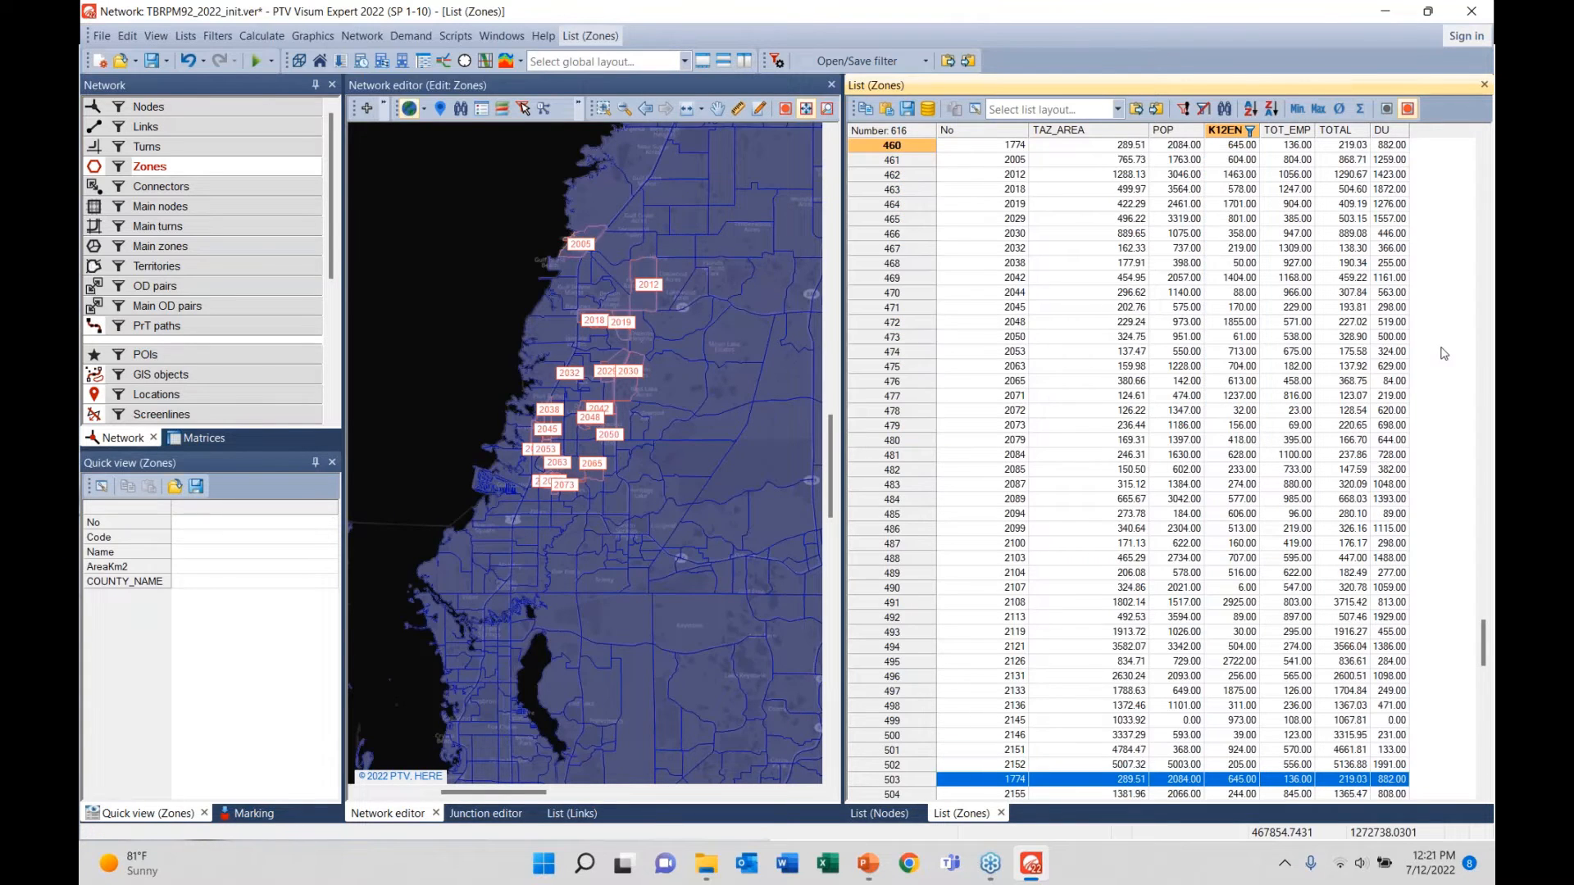
pyautogui.click(1250, 130)
pyautogui.click(1074, 152)
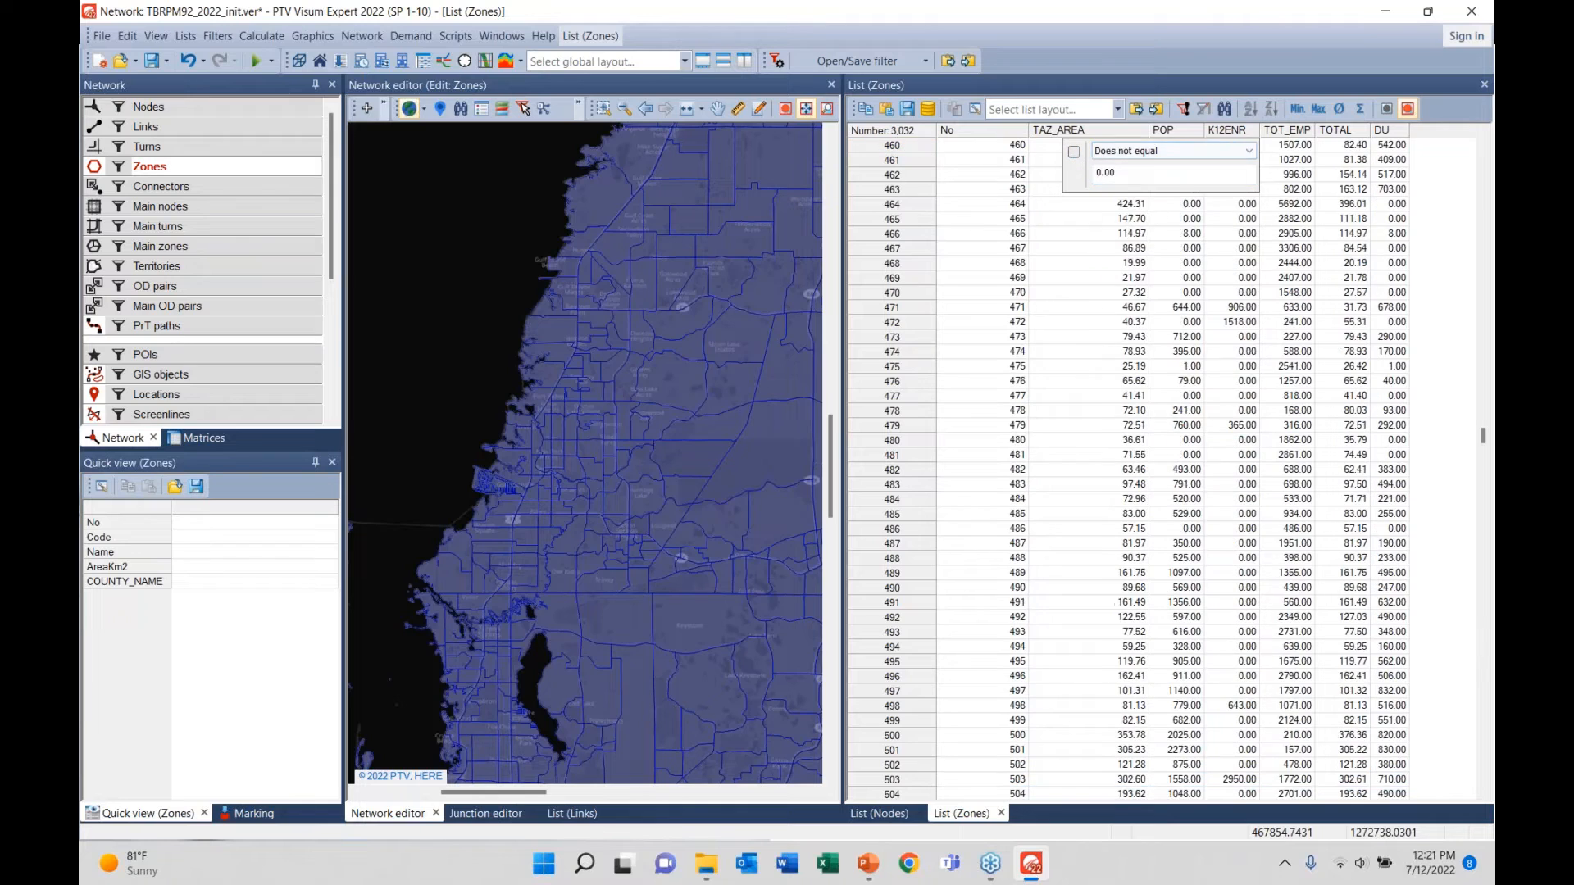
pyautogui.click(1236, 282)
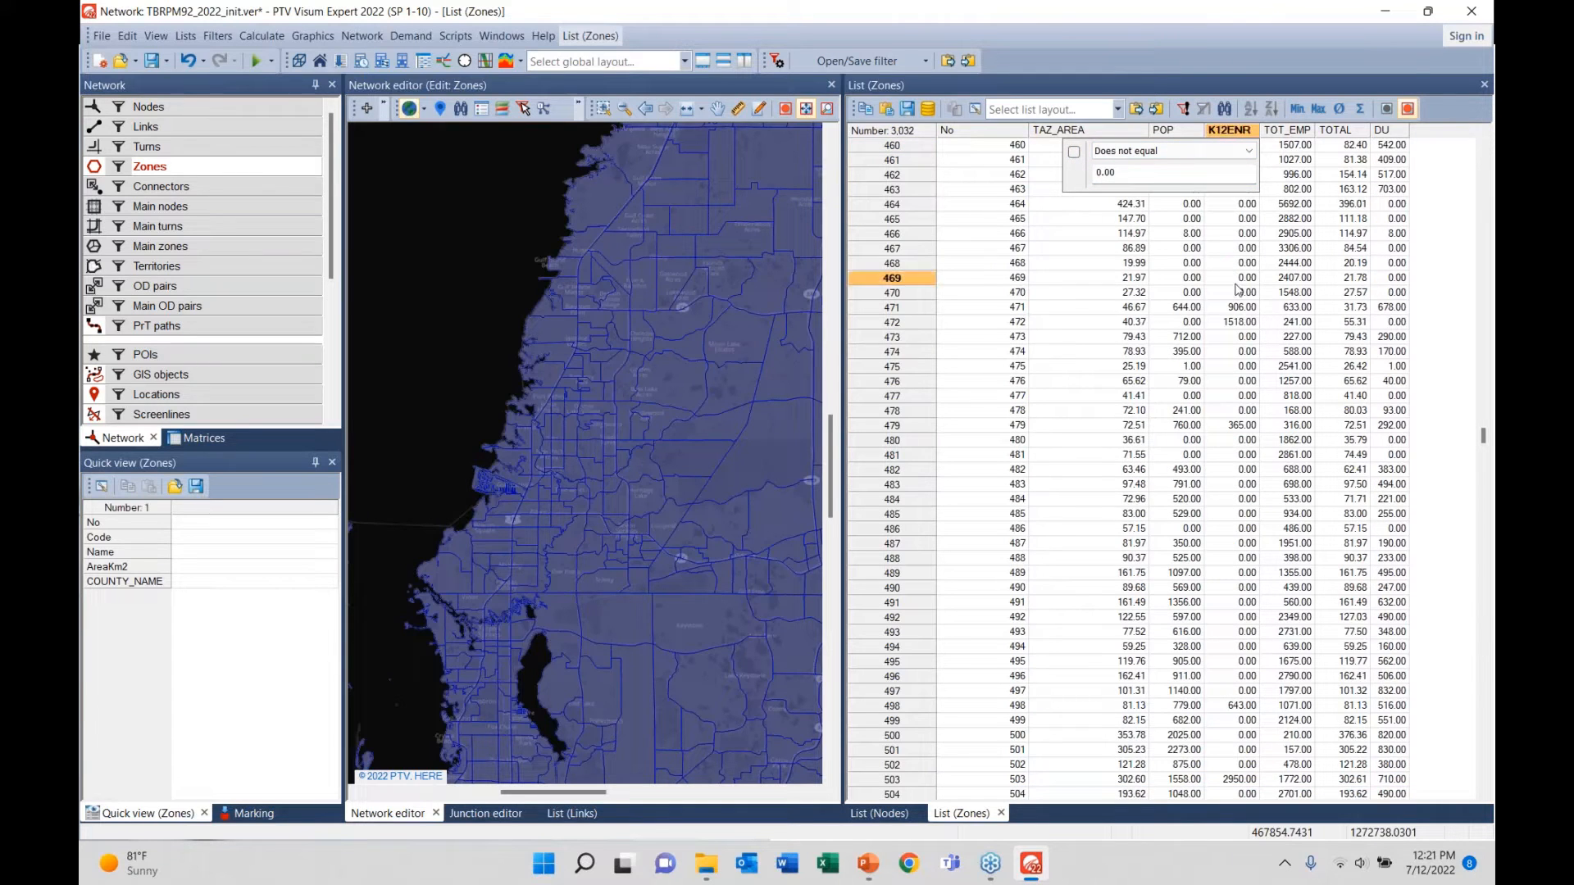
# - Open the zone filter and set the condition attribute to K12ENR
pyautogui.rightClick(145, 170)
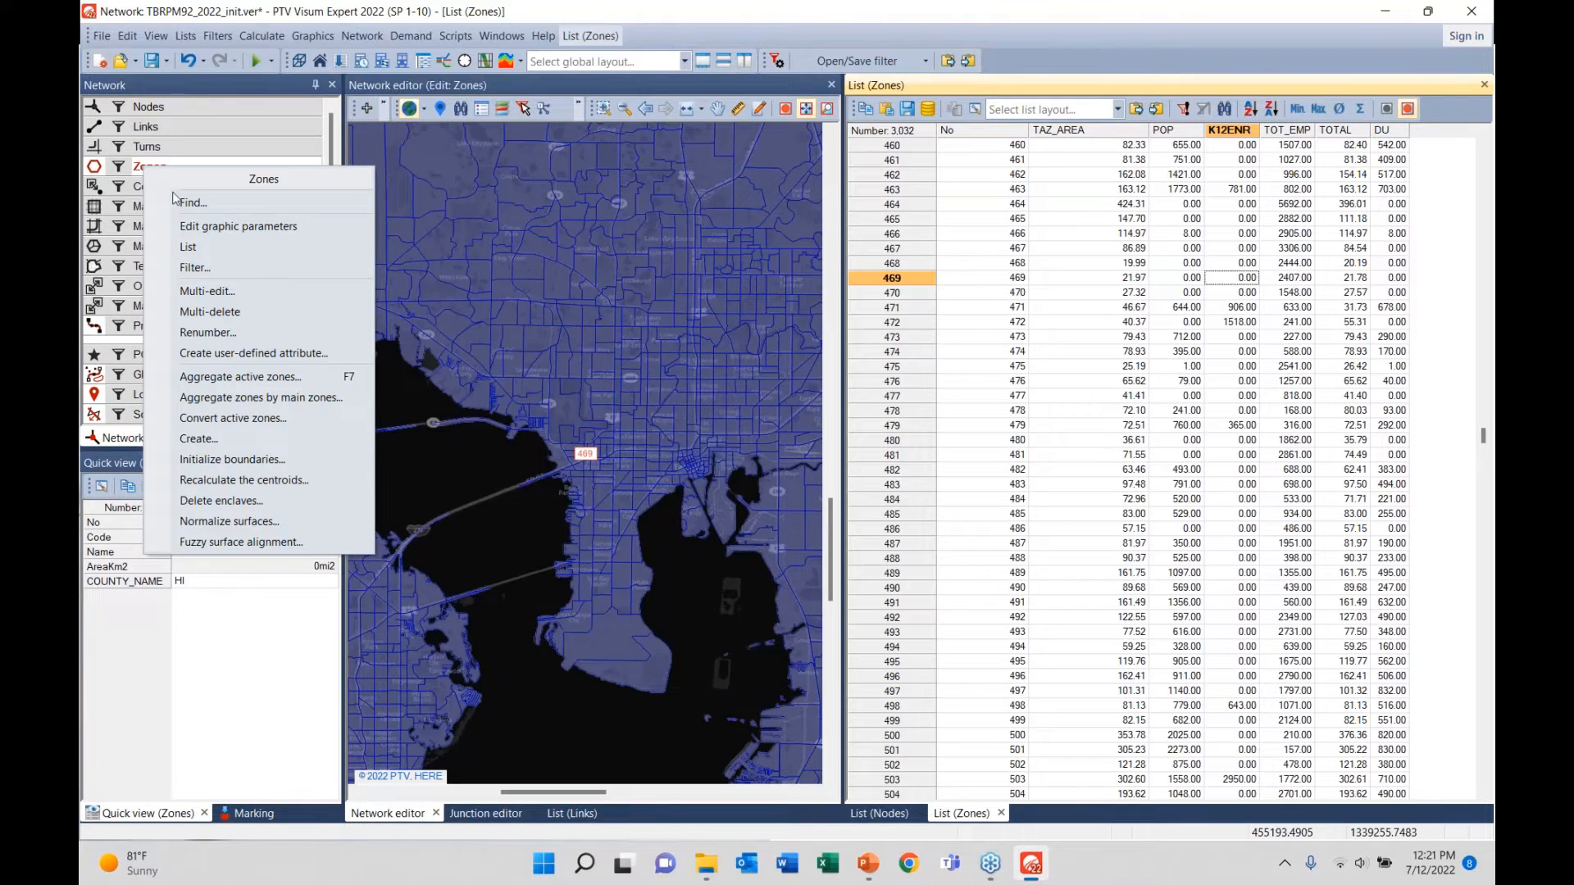
pyautogui.click(198, 271)
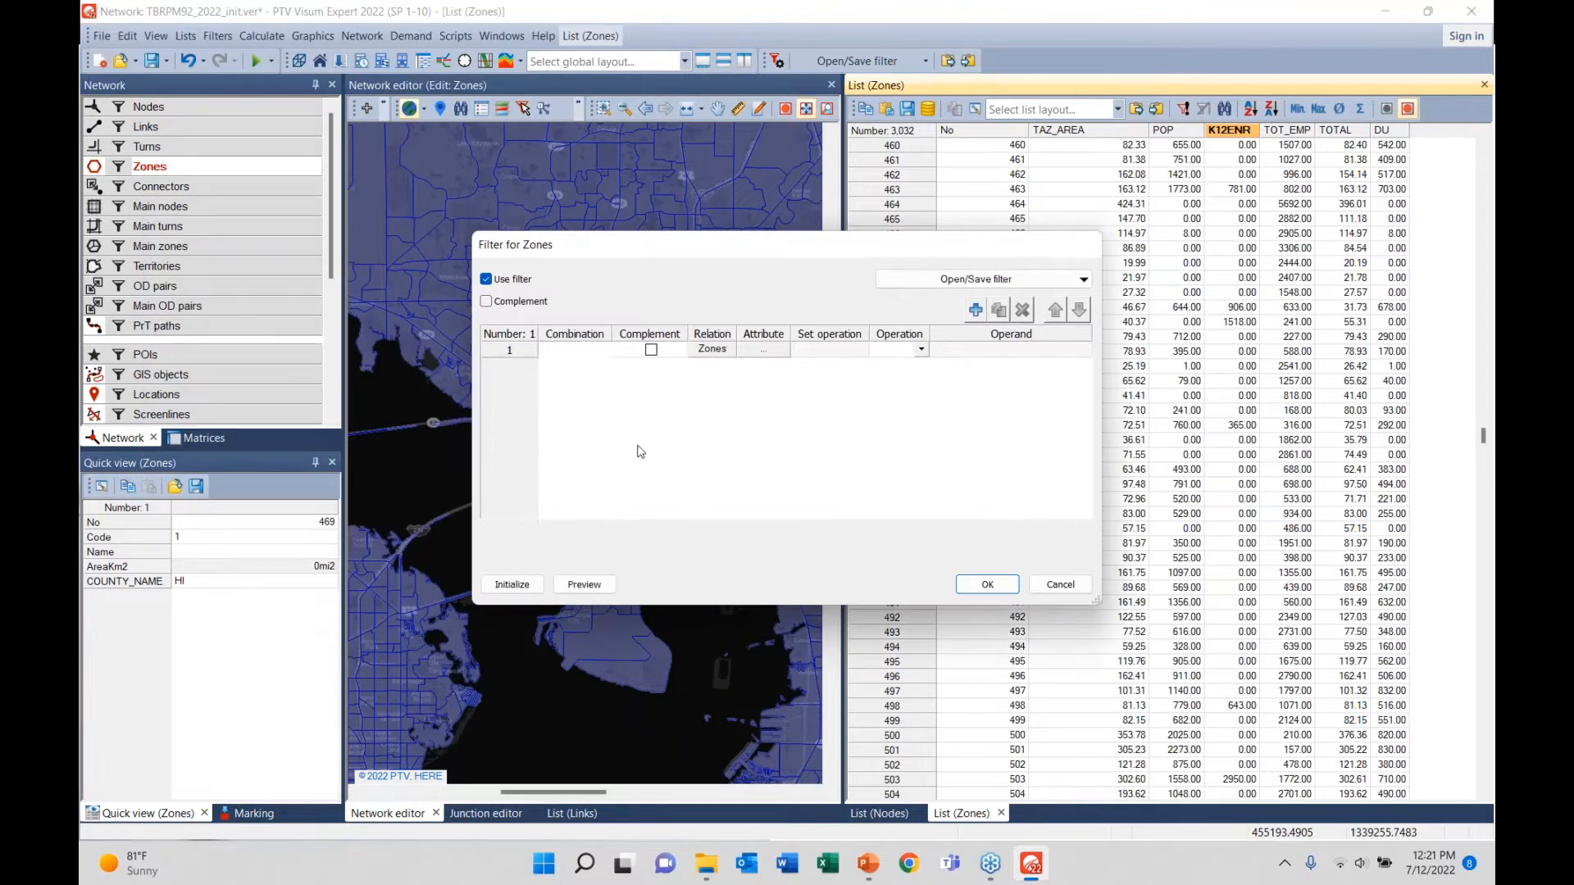
pyautogui.click(764, 350)
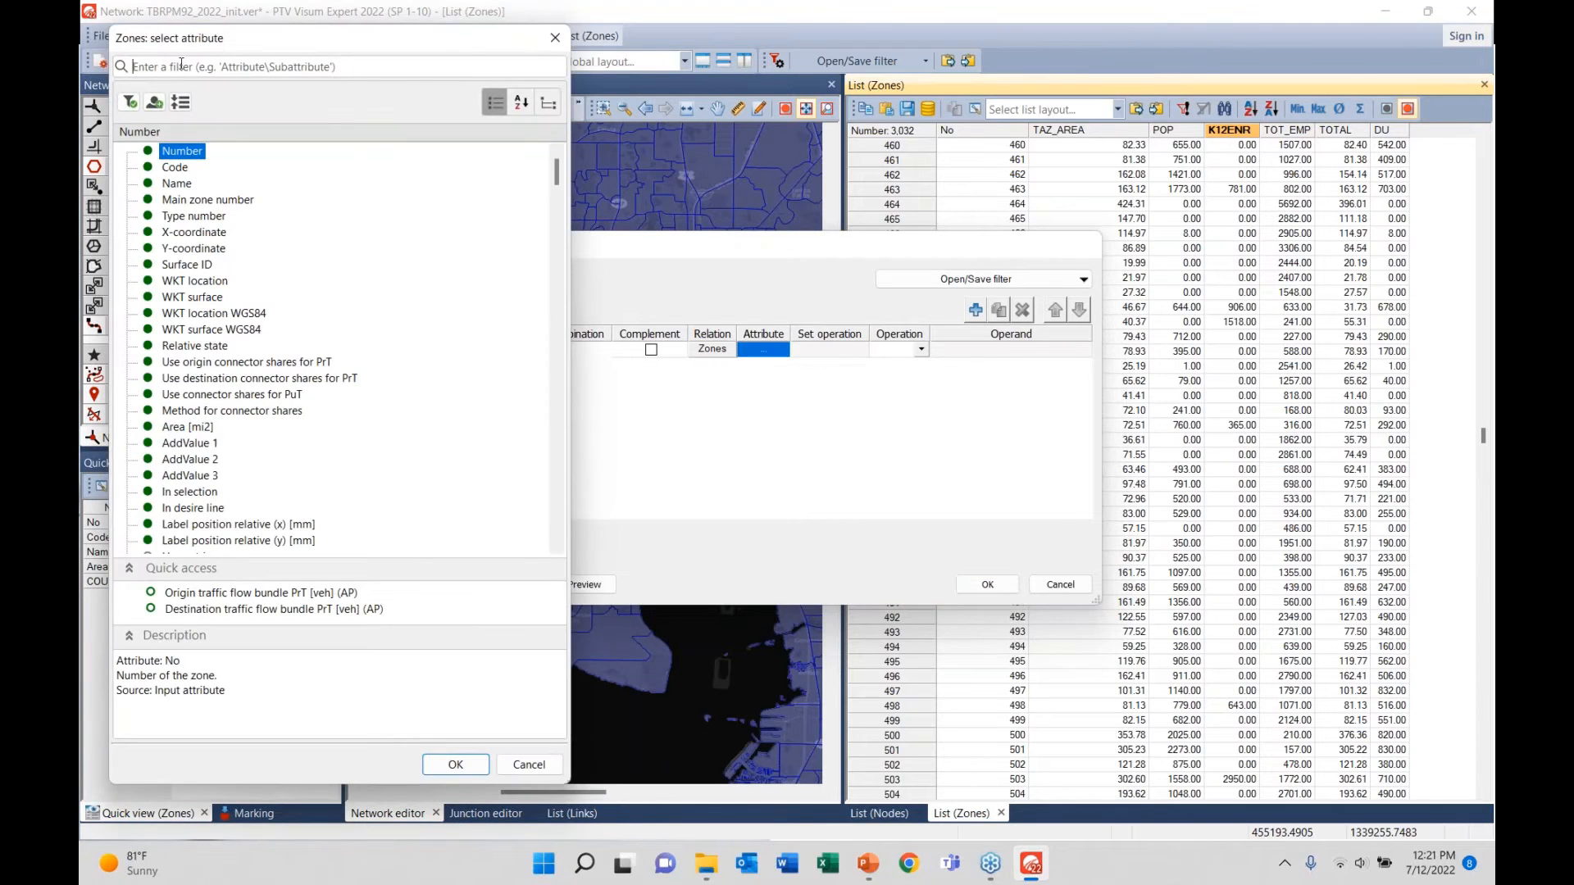
pyautogui.write('k12')
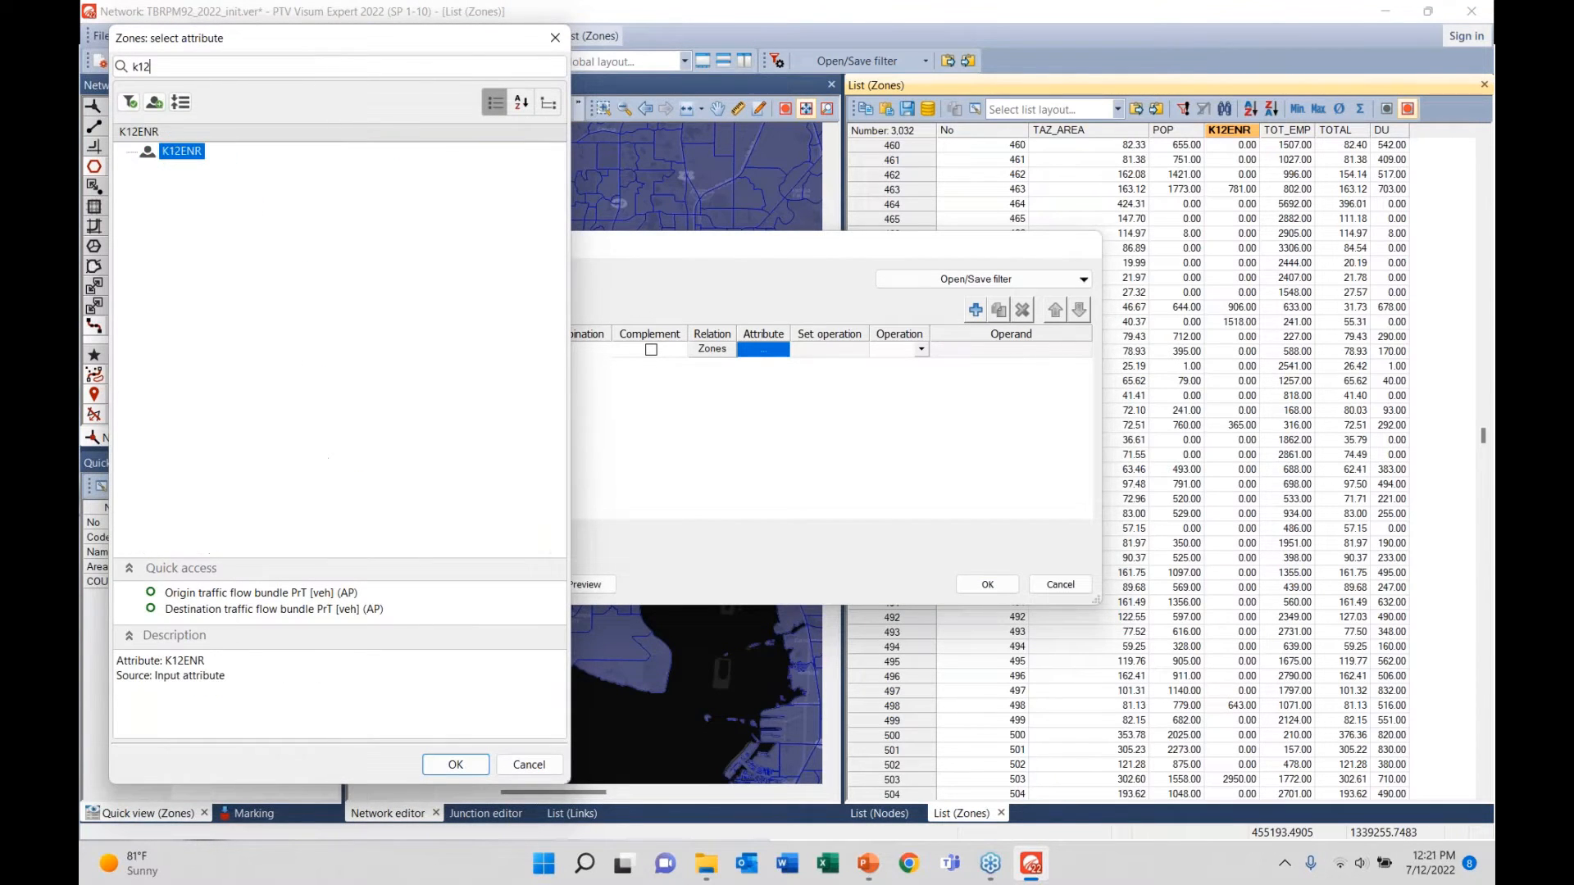
pyautogui.click(170, 156)
pyautogui.click(456, 764)
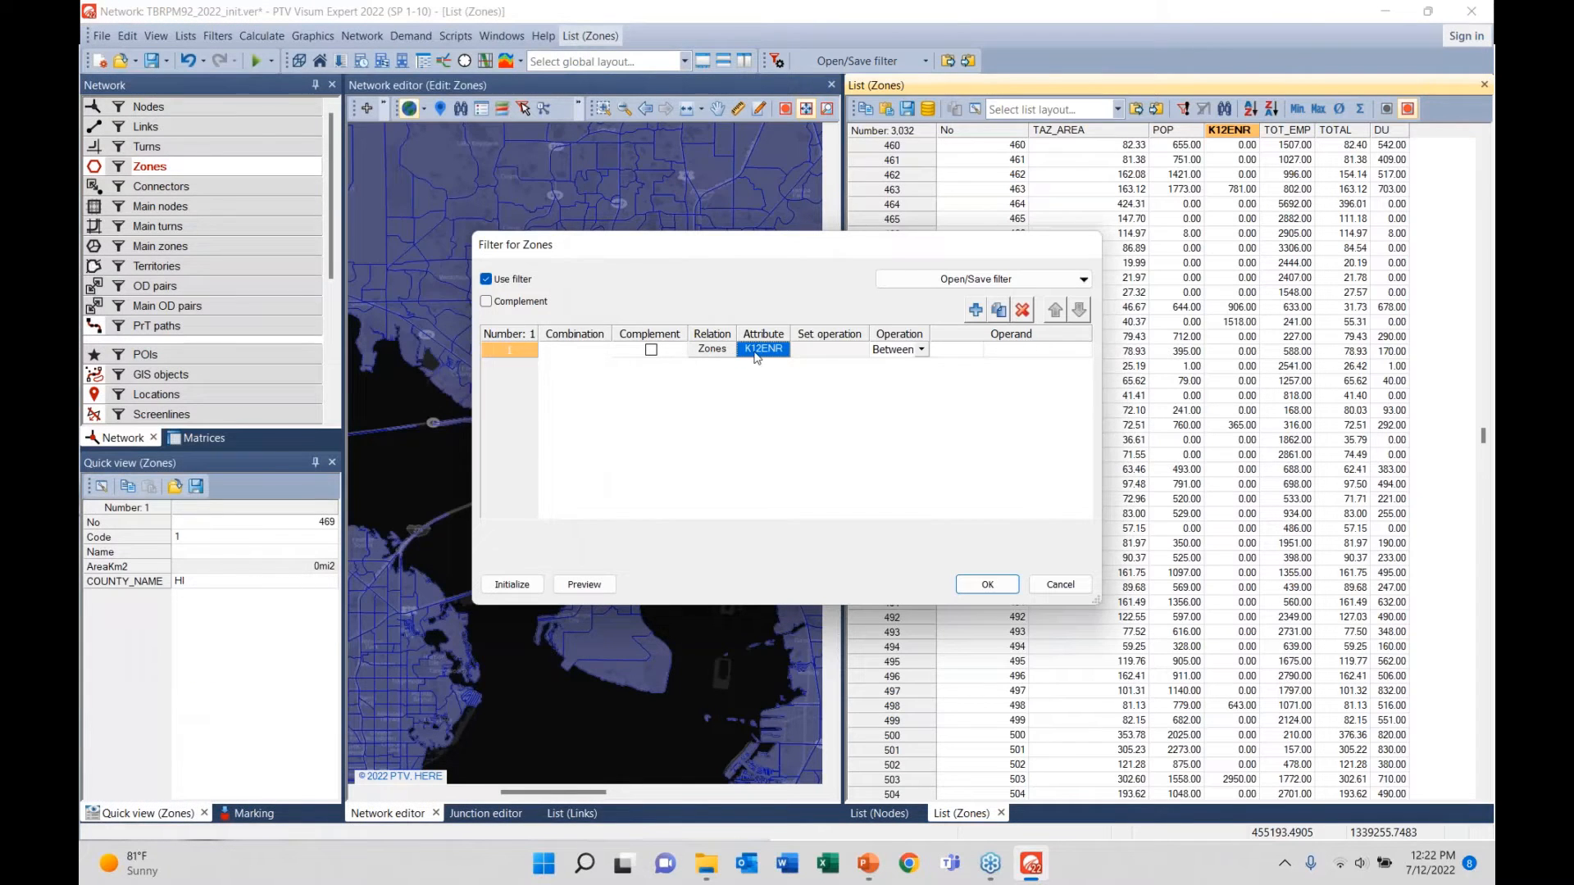
# - Set the operation to Between with bounds 100 and 300 and apply the filter
pyautogui.click(921, 350)
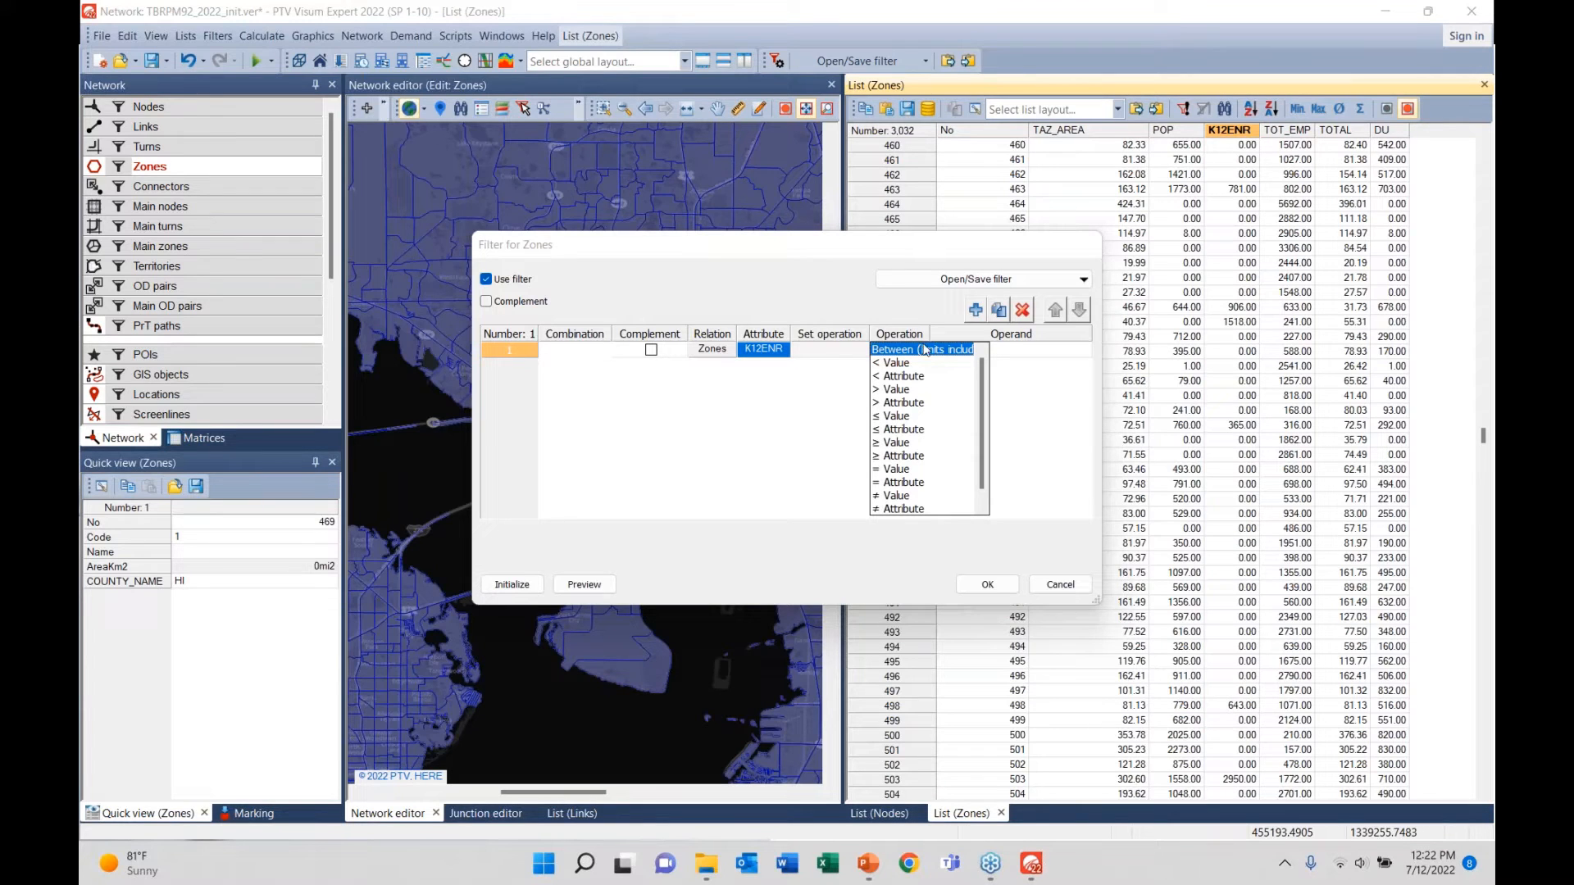
pyautogui.click(902, 353)
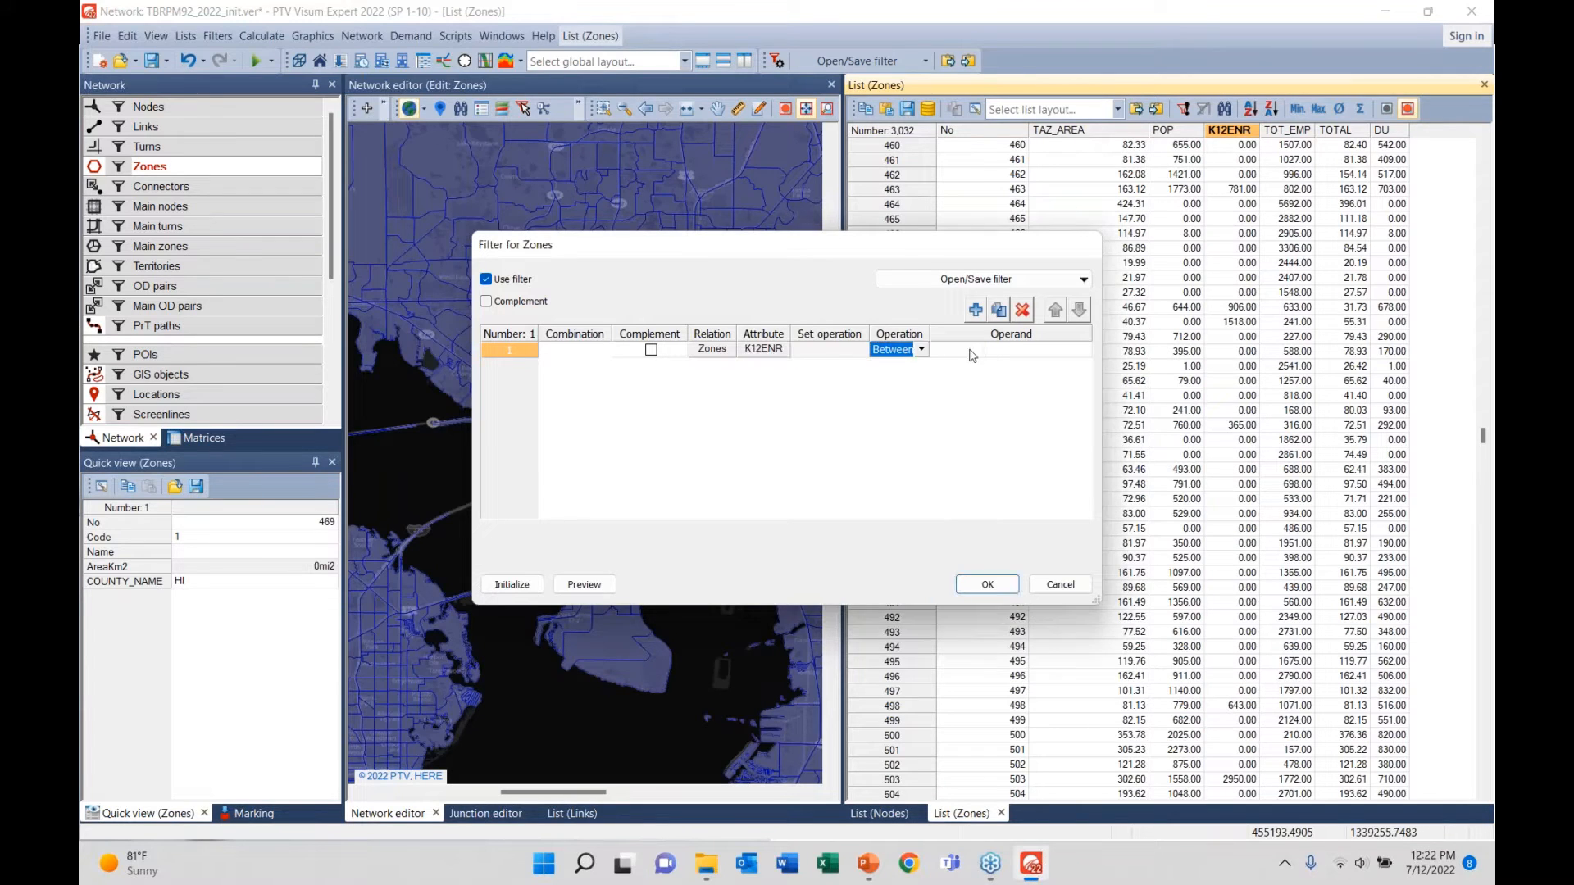
pyautogui.click(953, 358)
pyautogui.write('100')
pyautogui.click(1012, 362)
pyautogui.write('30')
pyautogui.click(979, 584)
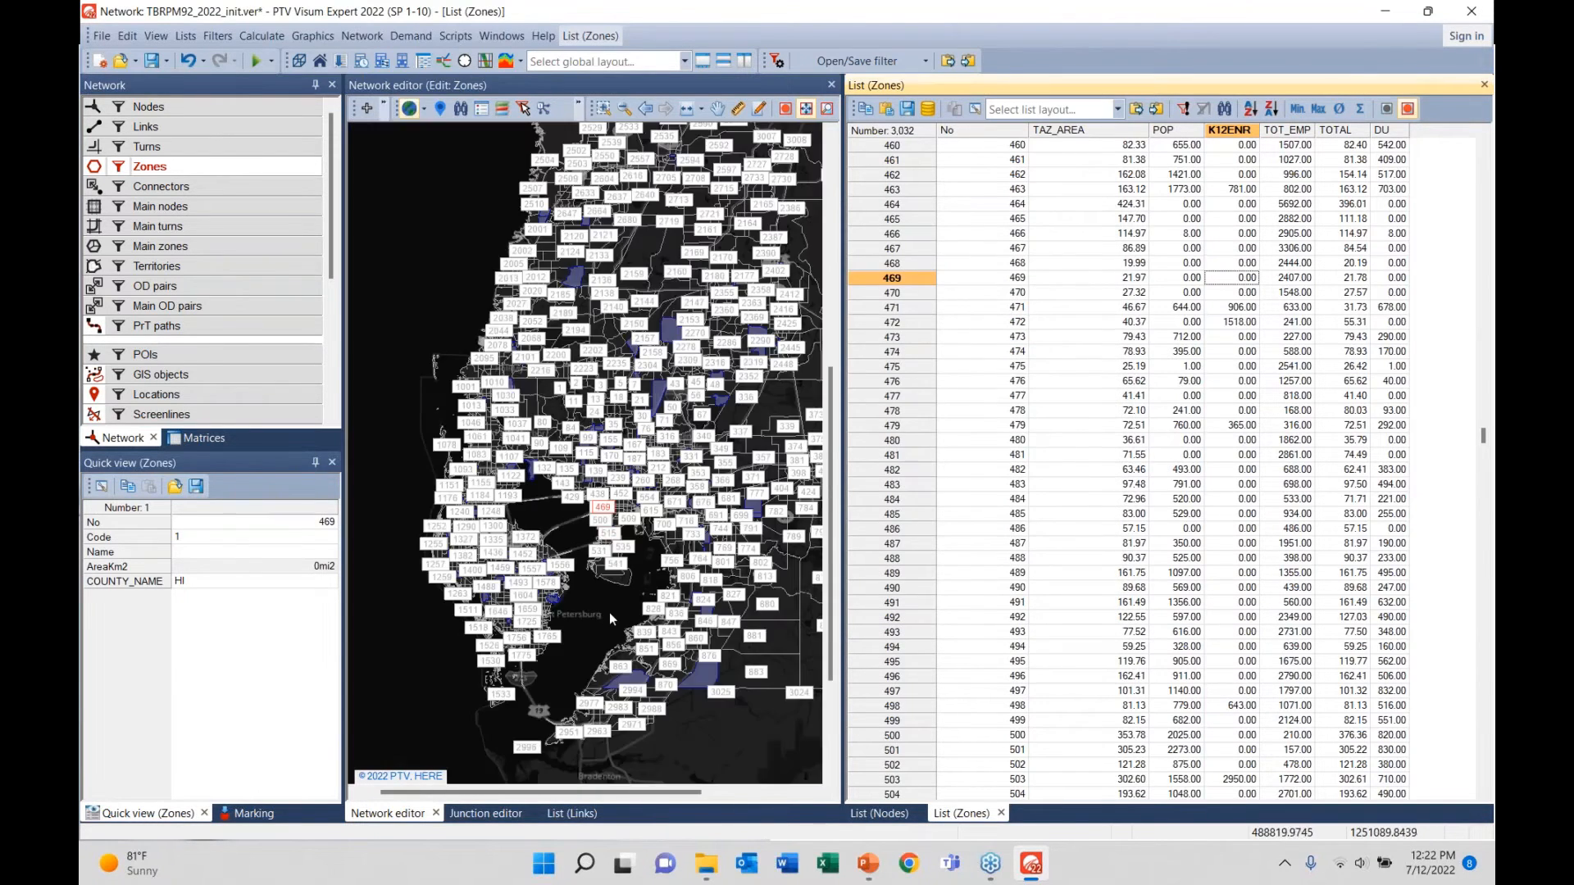
# - Uncheck Draw point object in the Zones graphic parameters to hide the zone number labels
pyautogui.rightClick(232, 168)
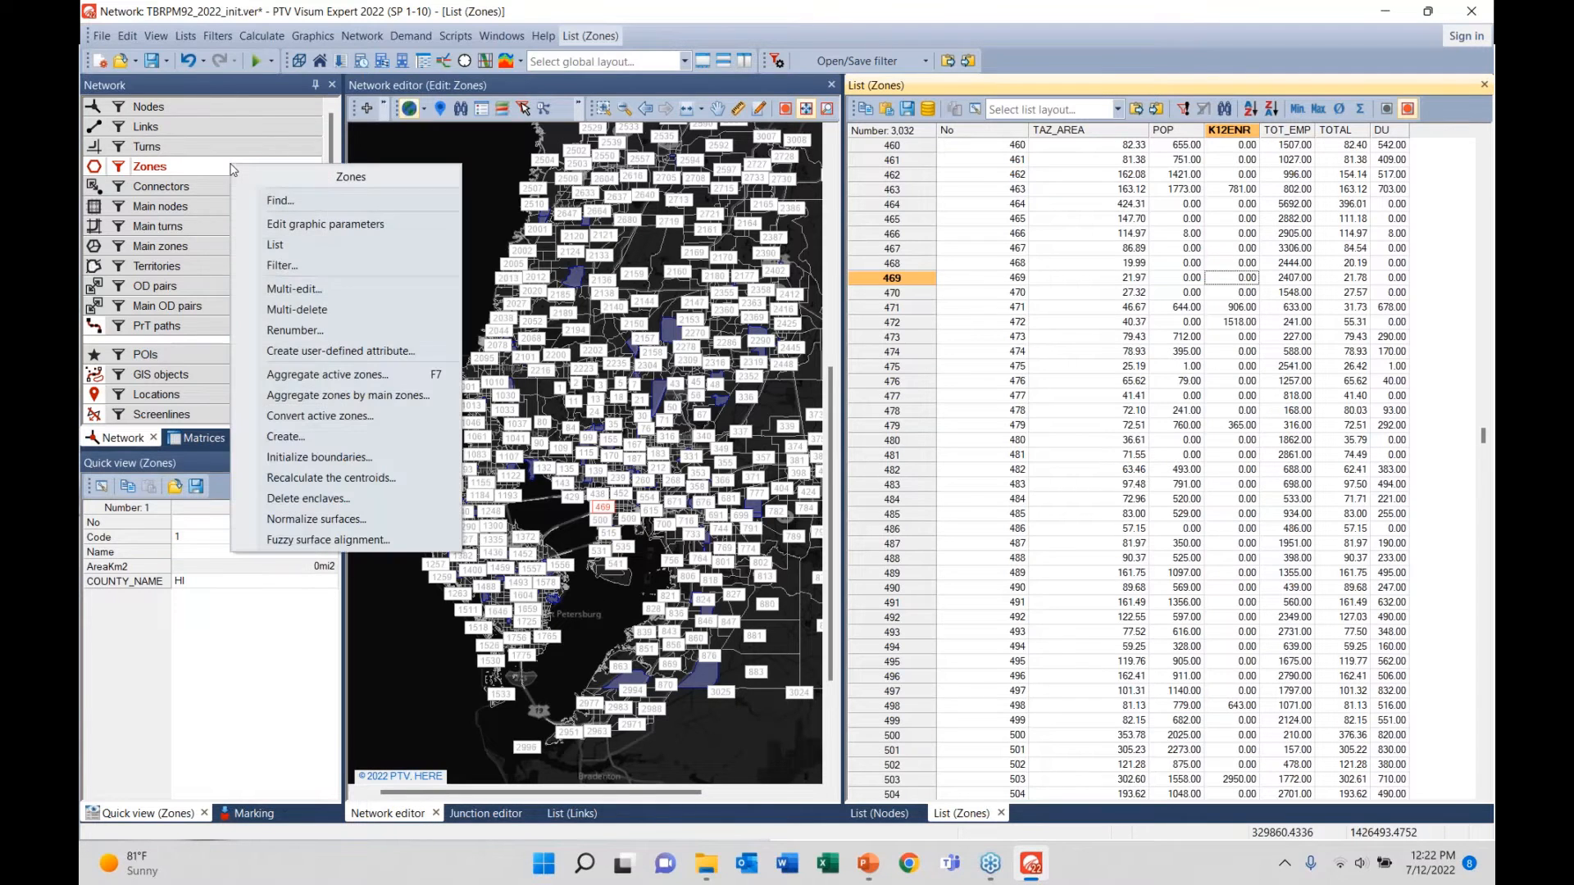
pyautogui.click(298, 225)
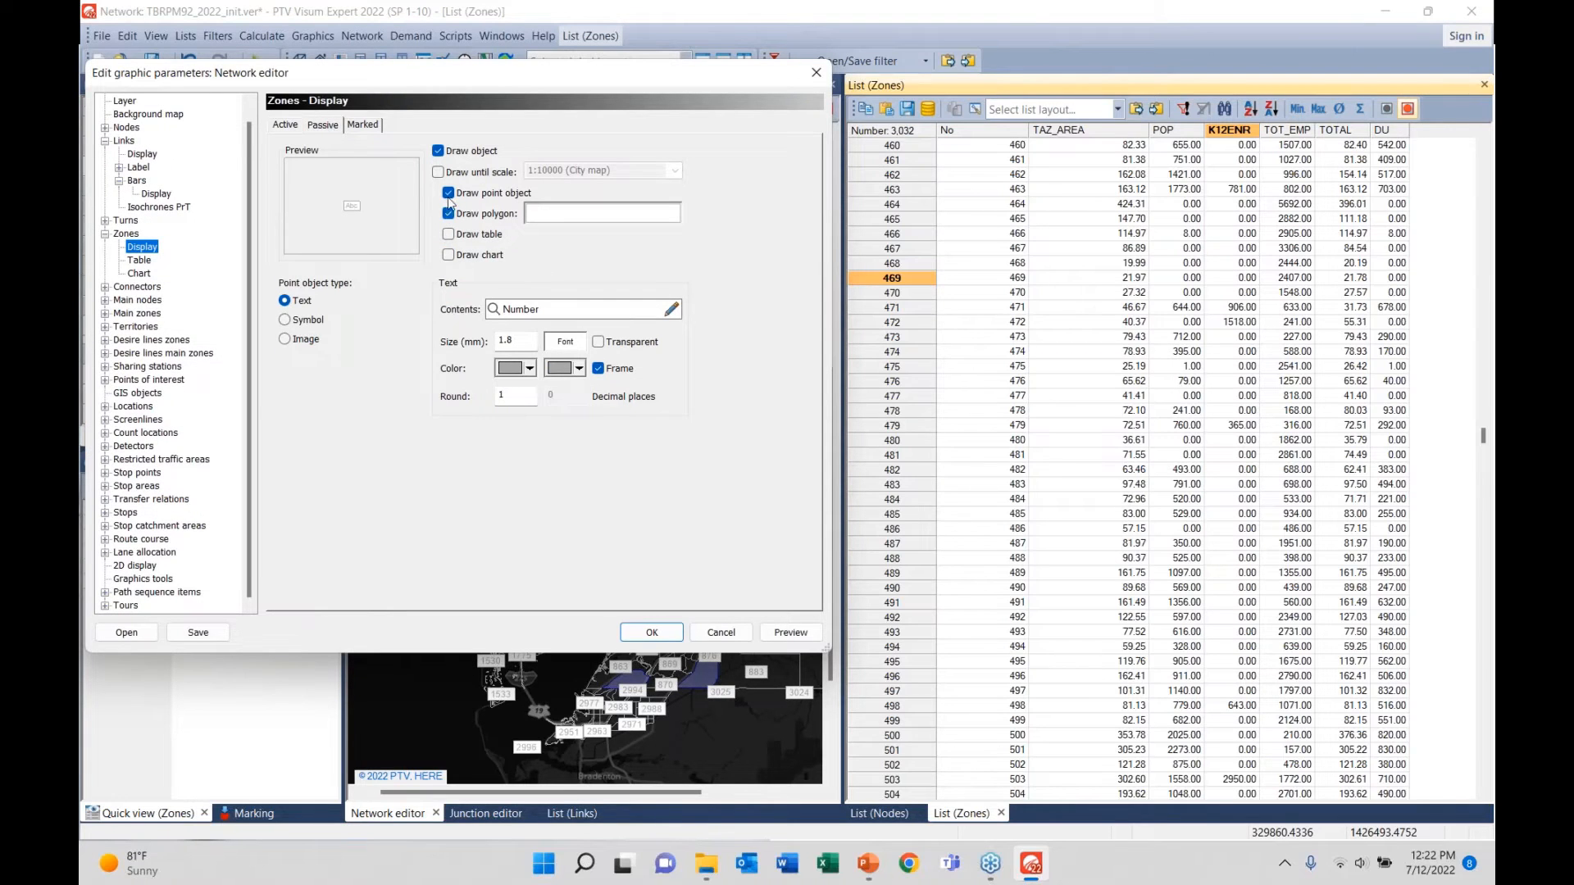
pyautogui.click(448, 193)
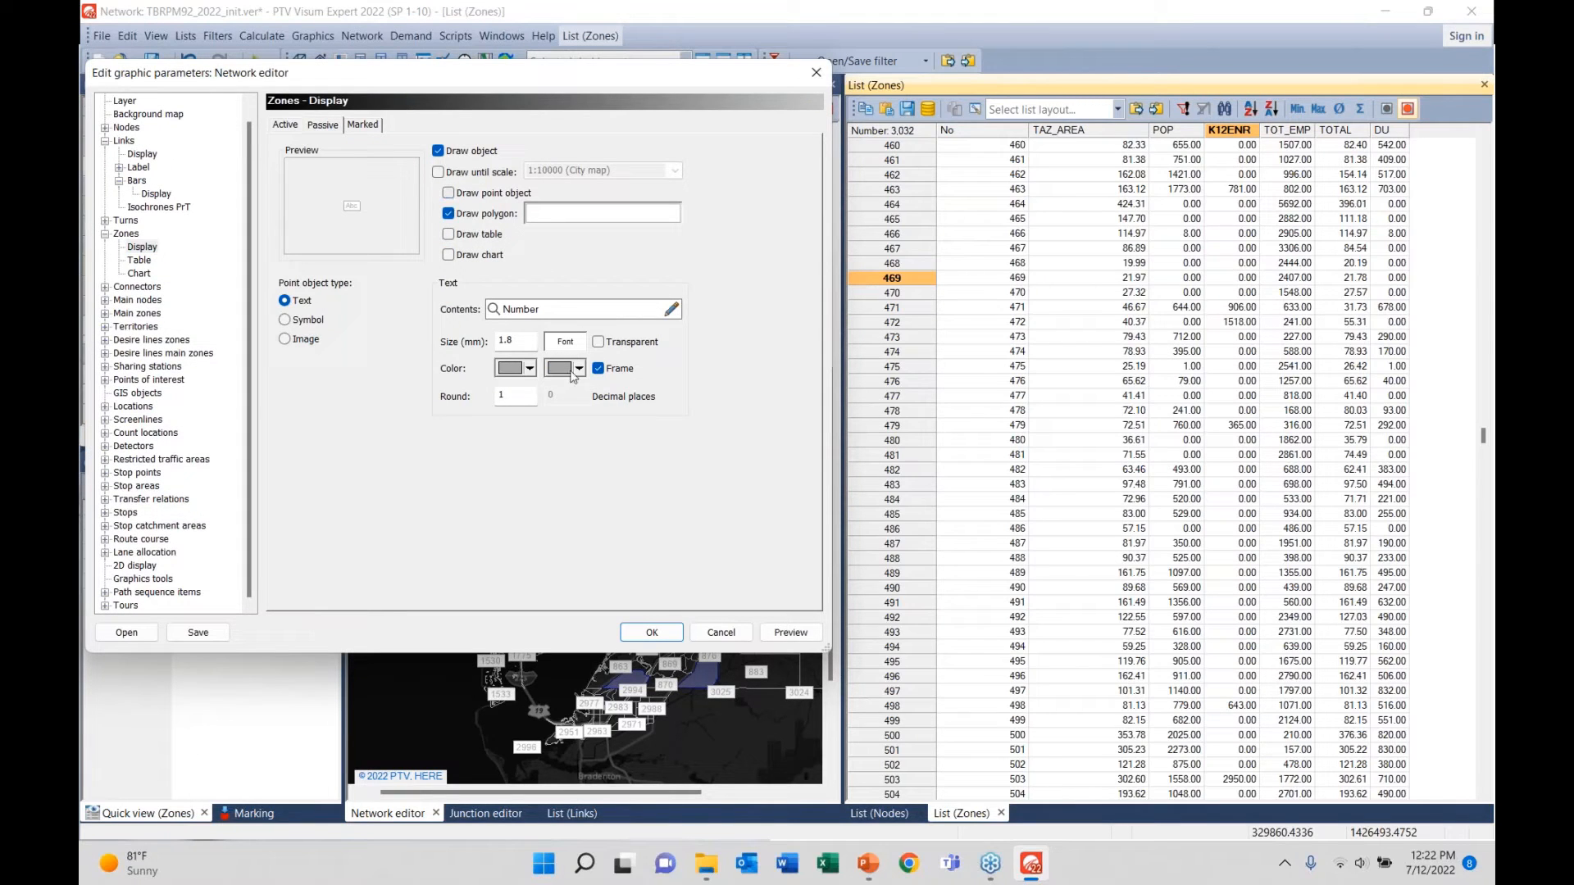
pyautogui.click(676, 634)
pyautogui.click(577, 616)
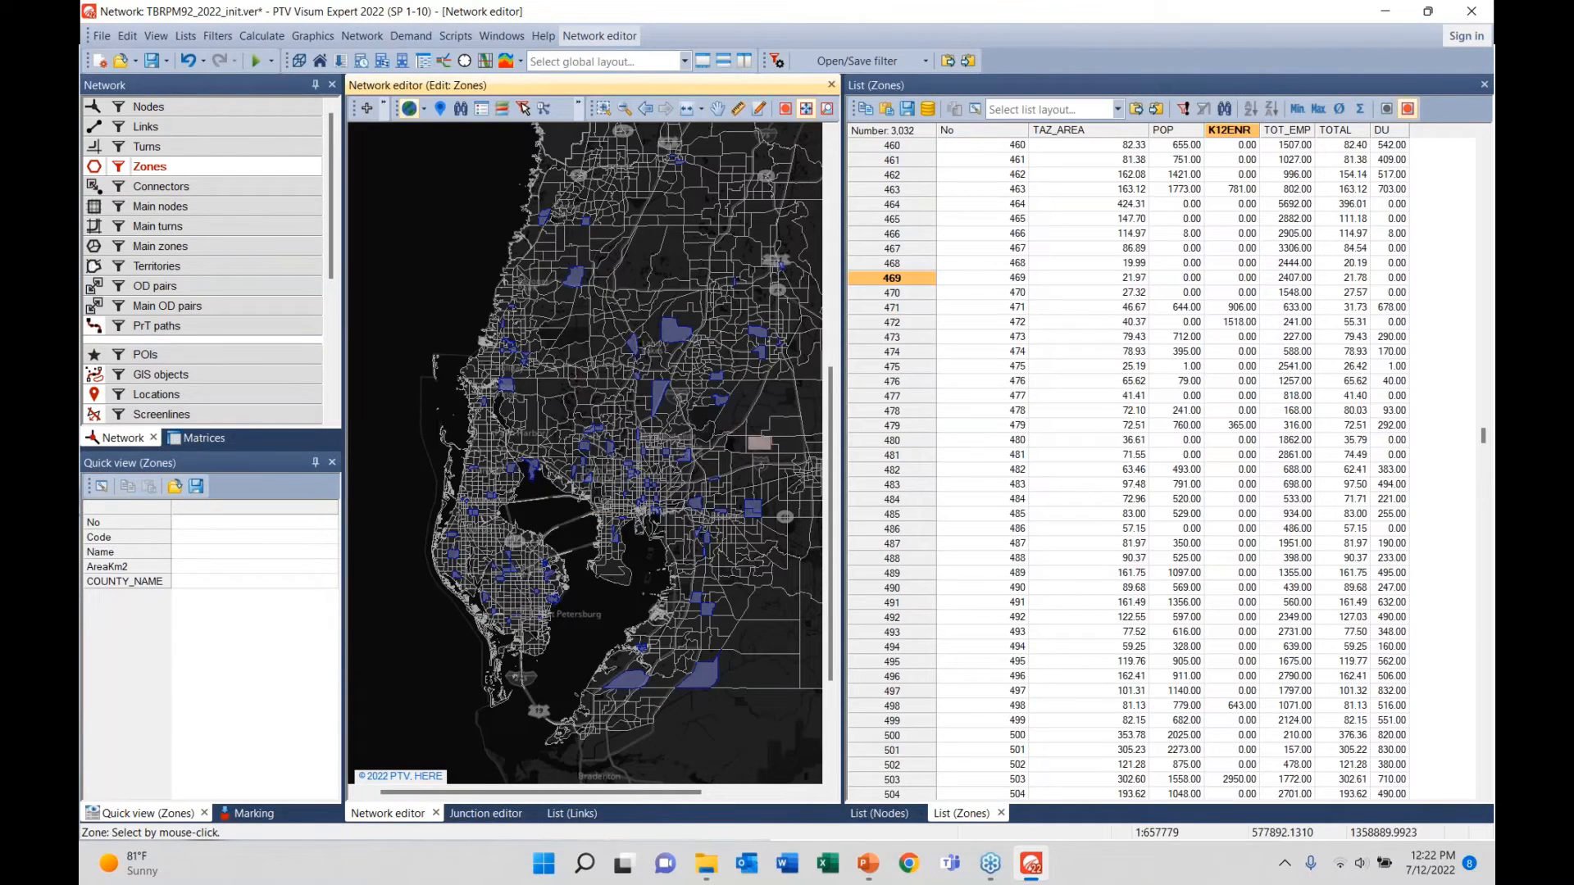
pyautogui.moveTo(749, 438); pyautogui.dragTo(703, 374)
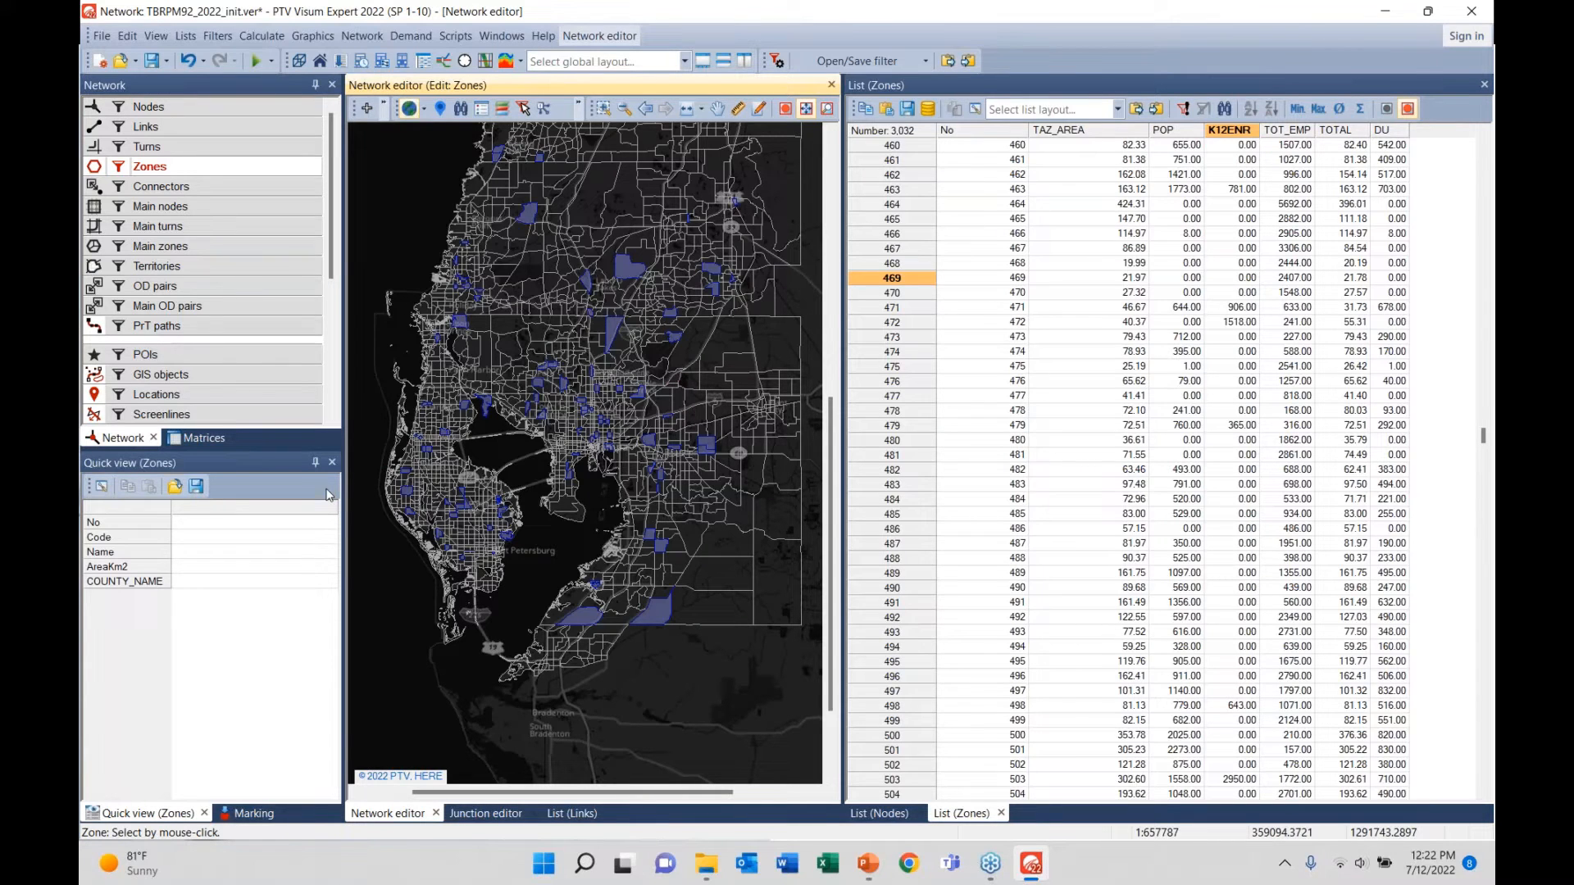
pyautogui.click(116, 170)
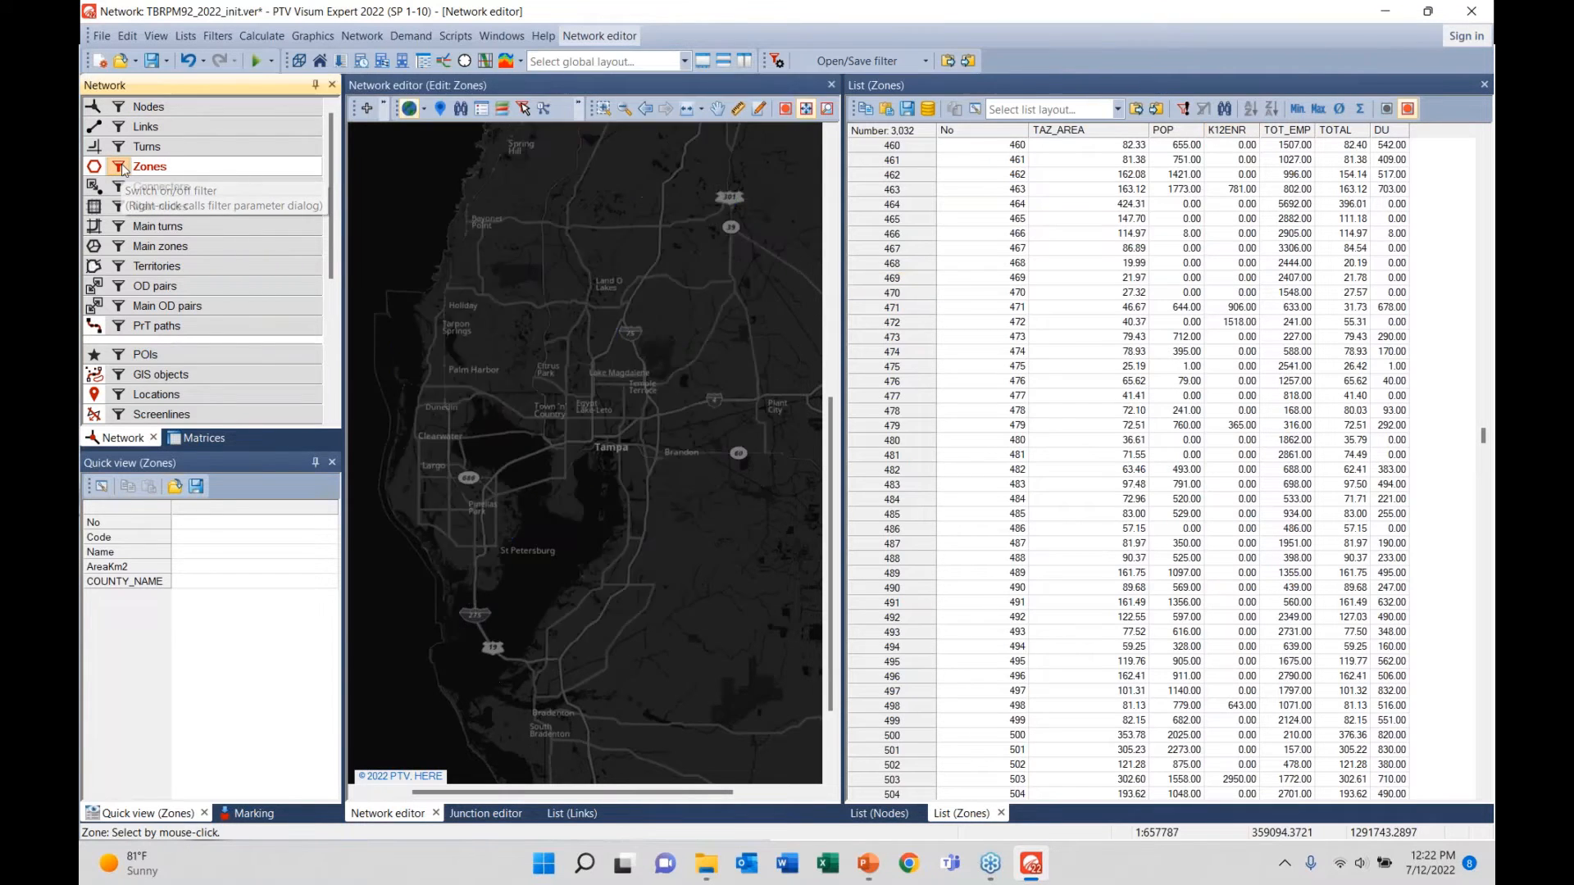
pyautogui.click(118, 168)
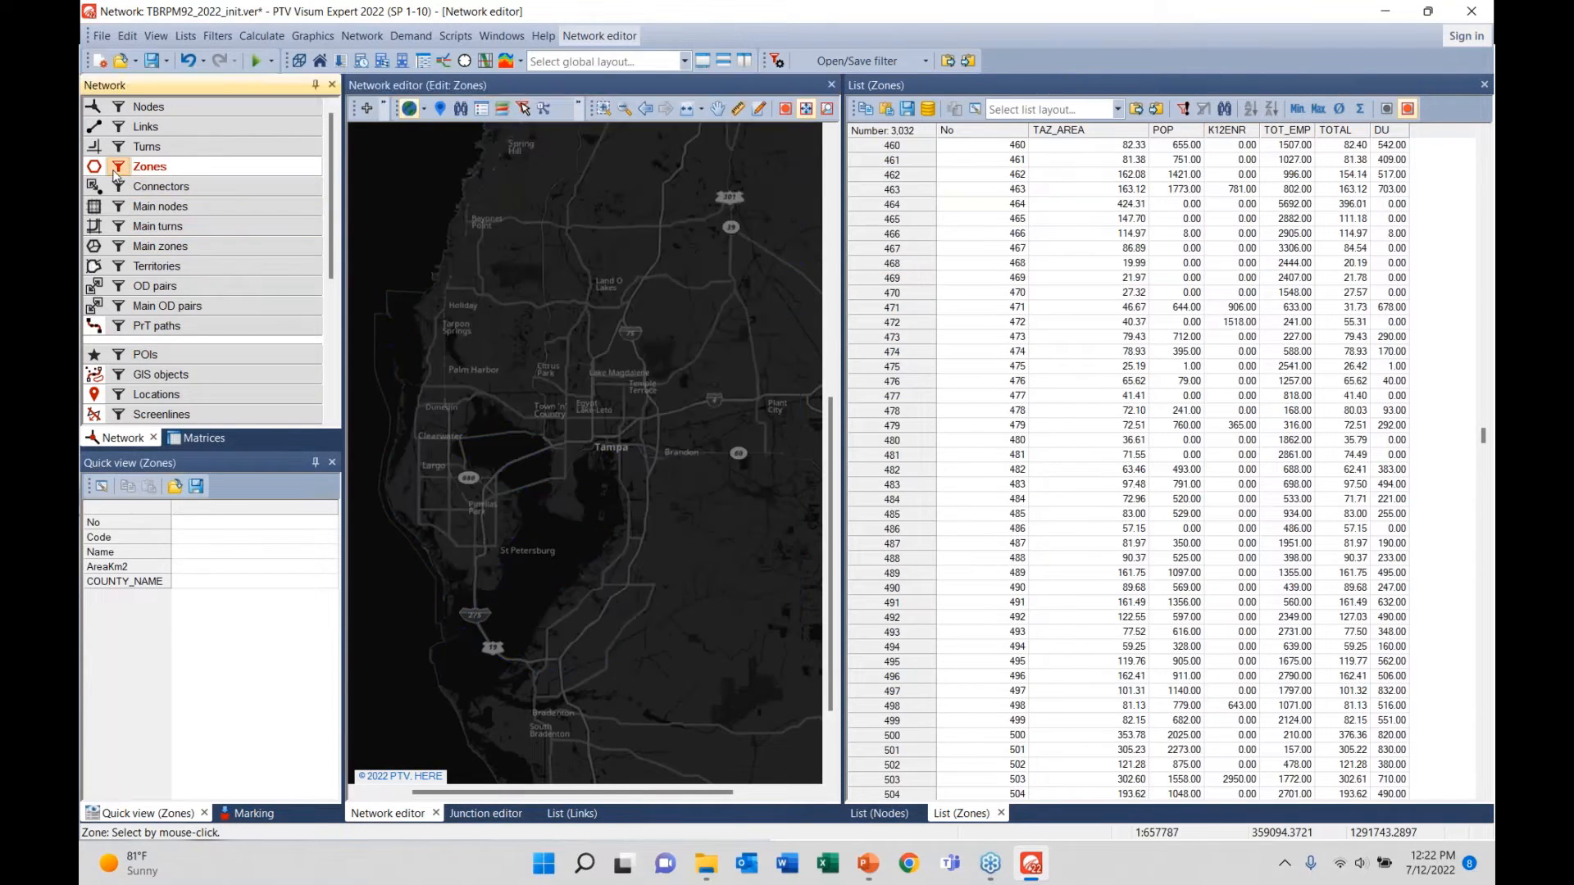
# - Check the K12ENR 100–300 zone filter condition without changes, then switch the Zones filter off
pyautogui.rightClick(171, 169)
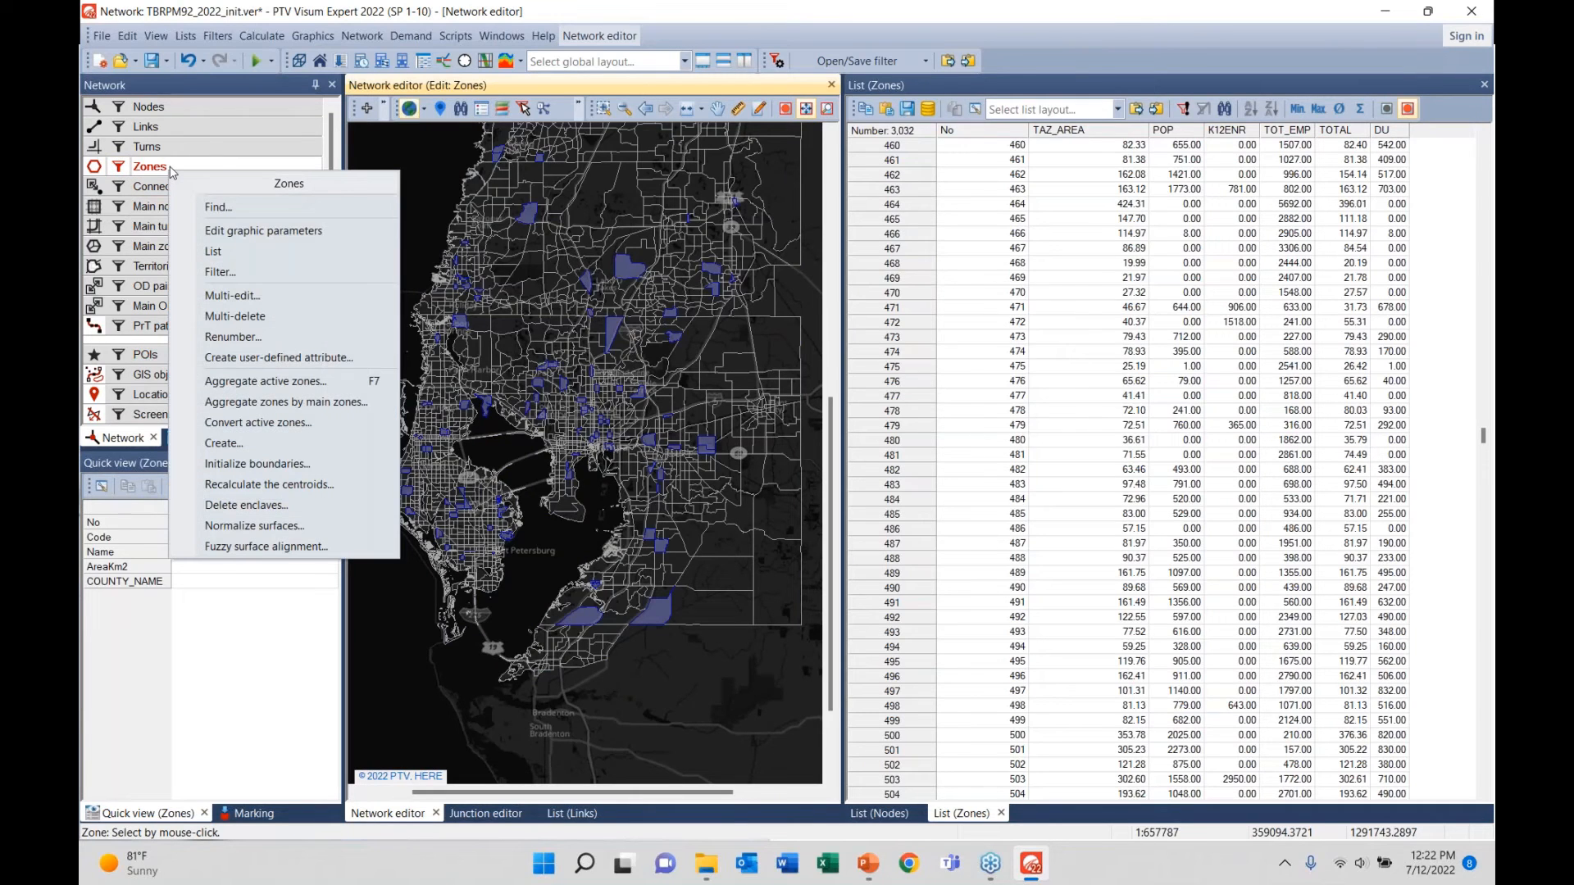
pyautogui.click(218, 272)
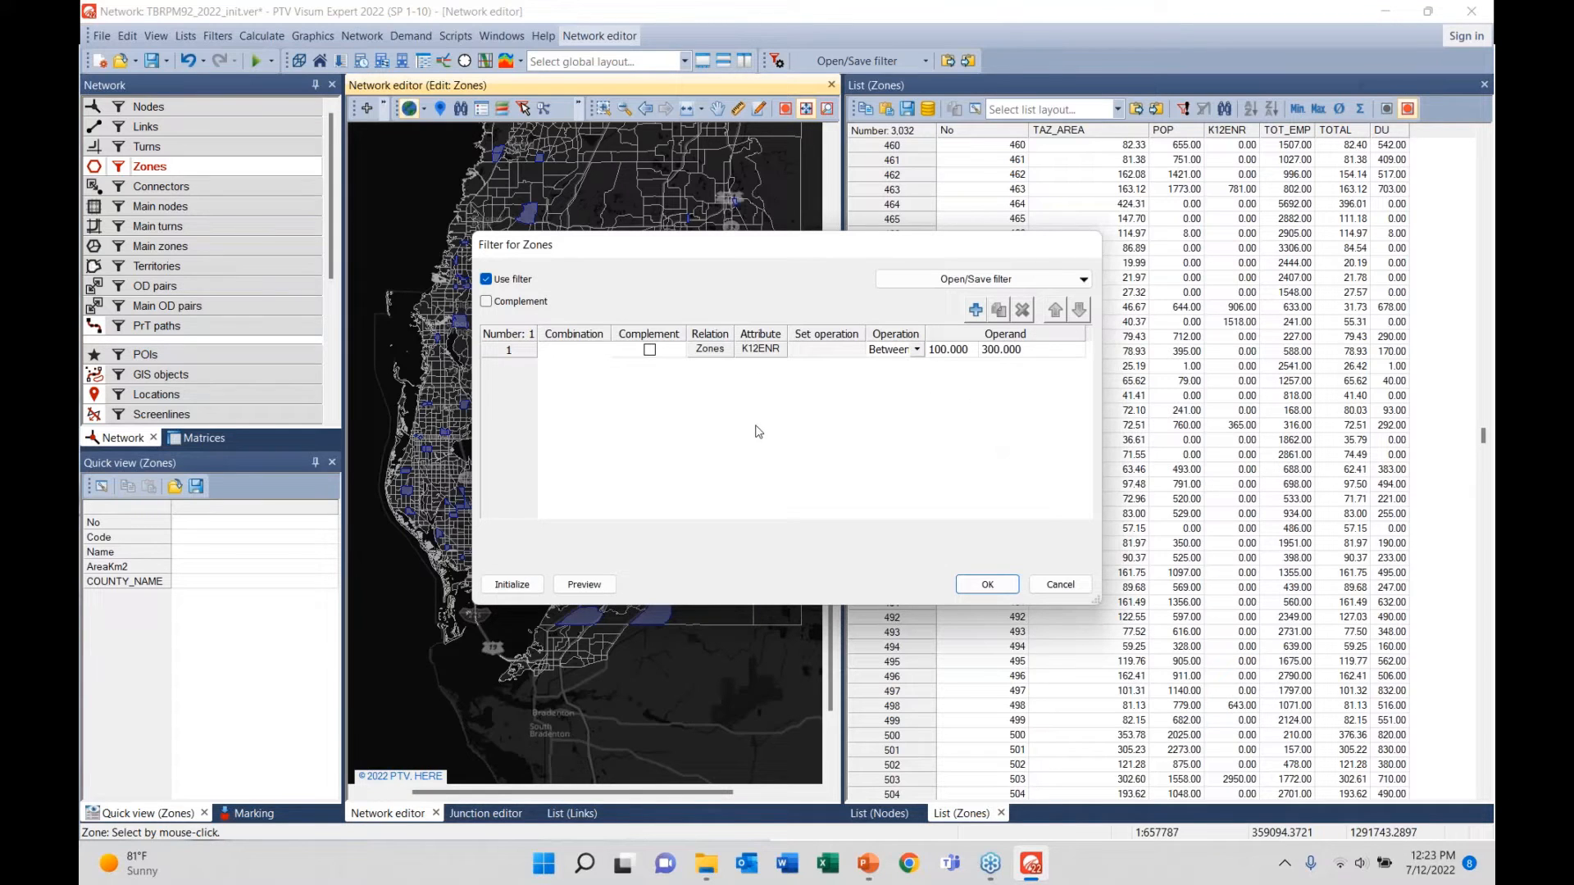
pyautogui.click(1059, 587)
pyautogui.click(150, 169)
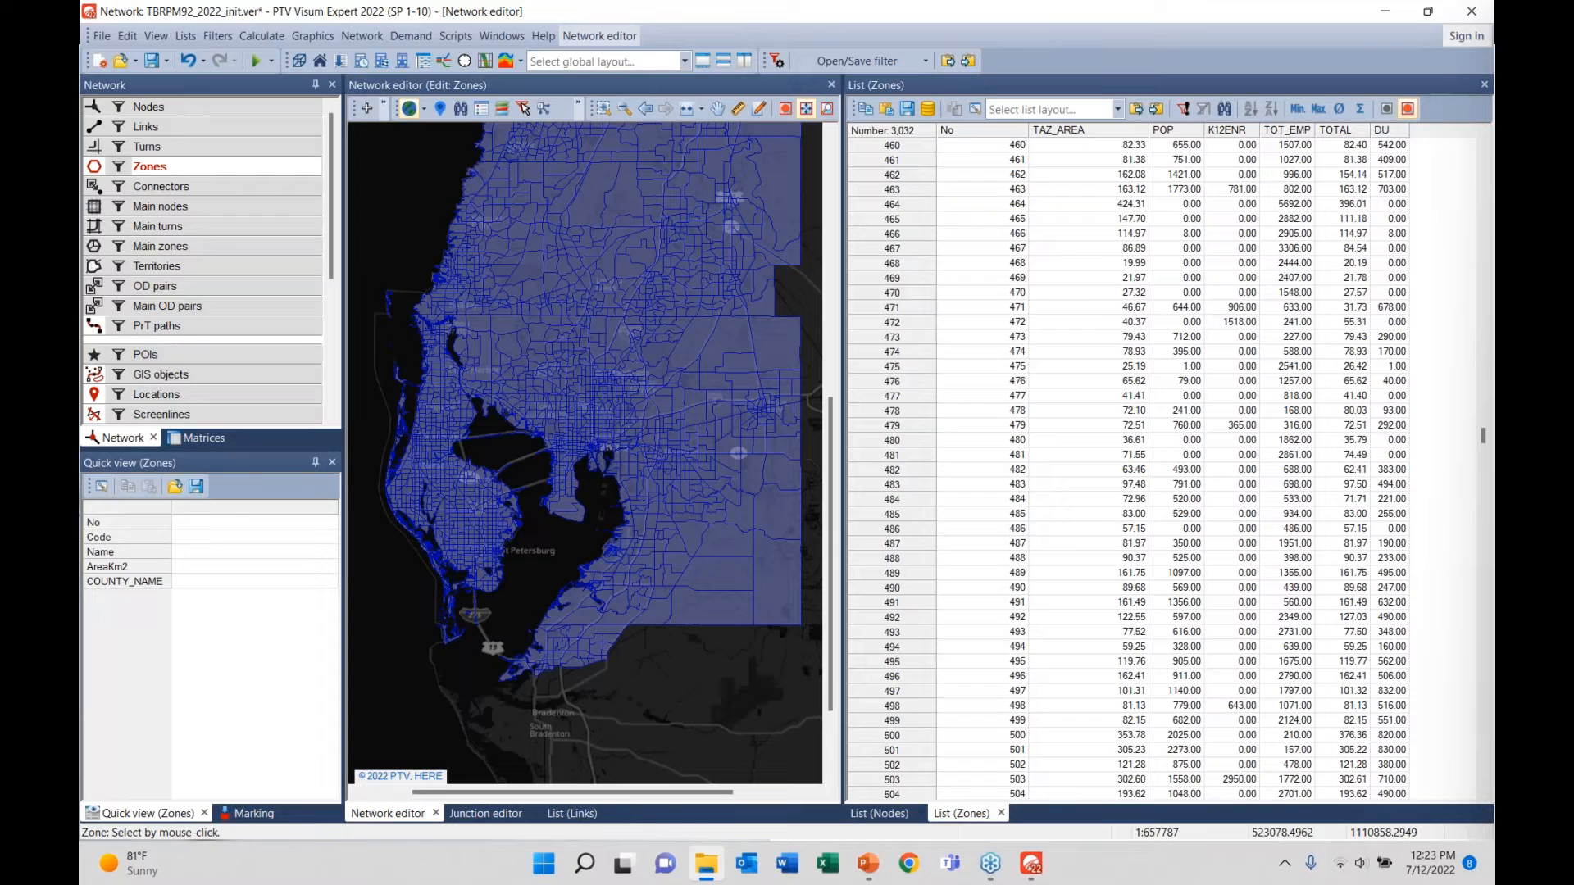
pyautogui.moveTo(1492, 328); pyautogui.dragTo(1367, 377)
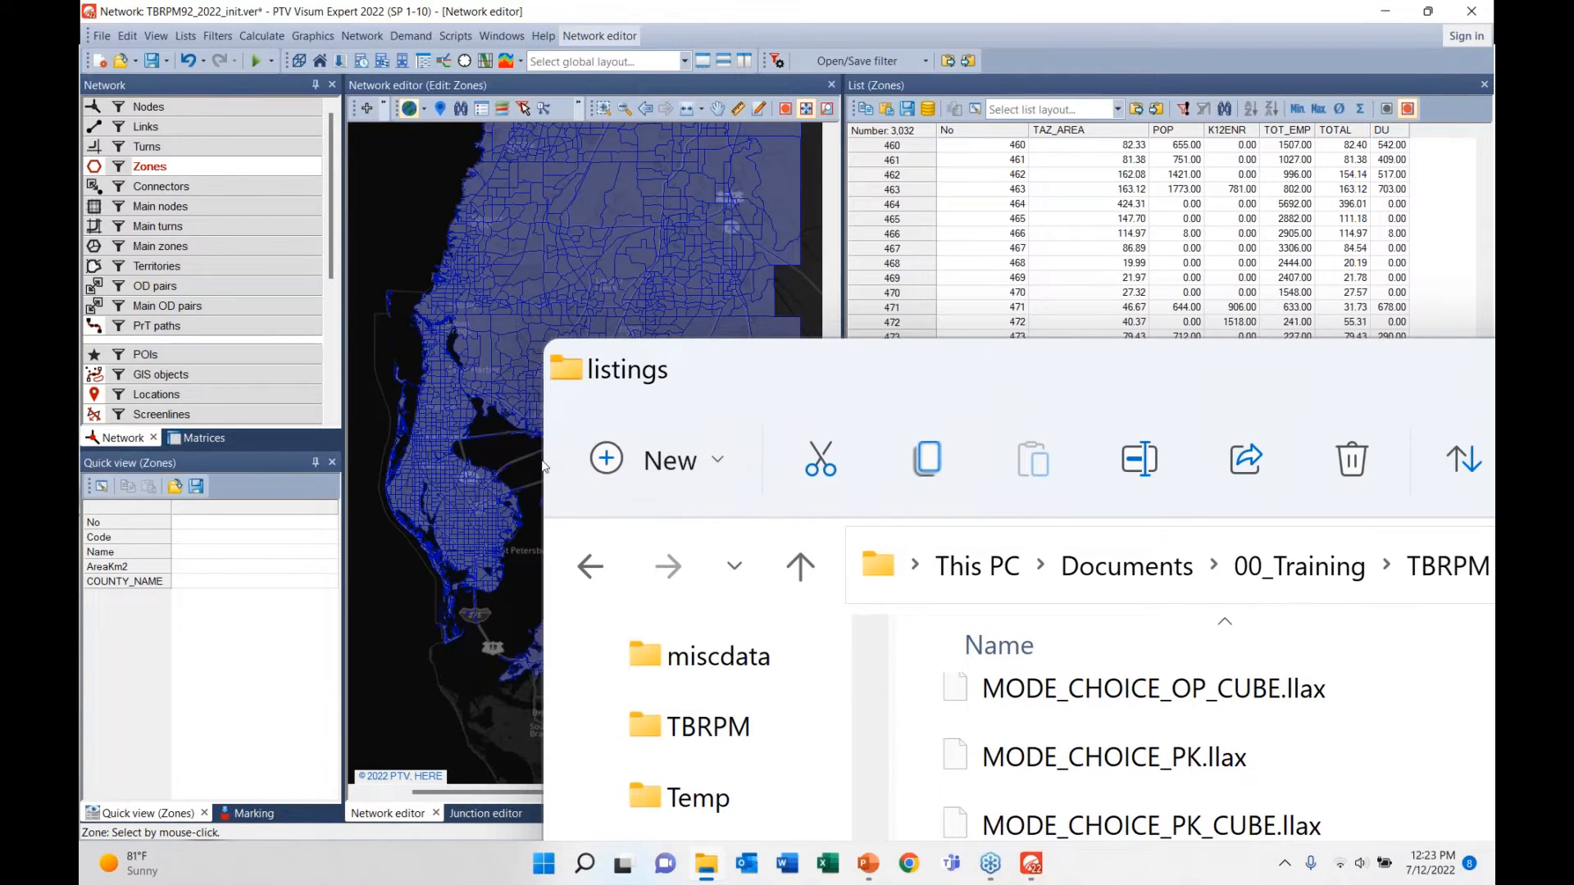
pyautogui.moveTo(727, 361); pyautogui.dragTo(1494, 368)
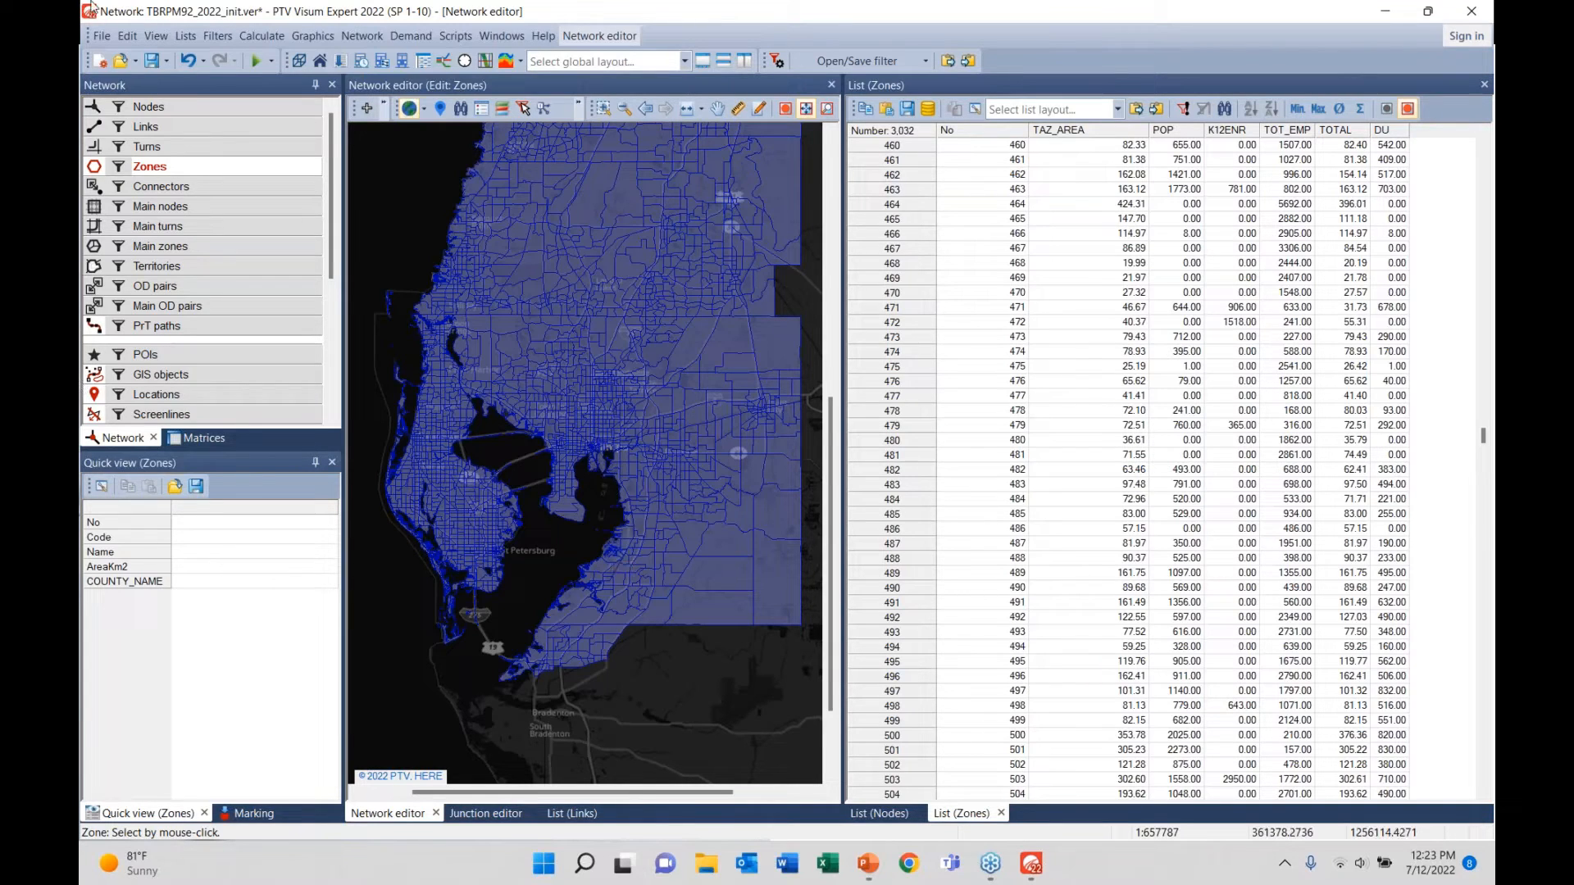
# - Browse the filters folder in the Open: Filter dialog, cancel without loading, and select Zones
pyautogui.click(98, 37)
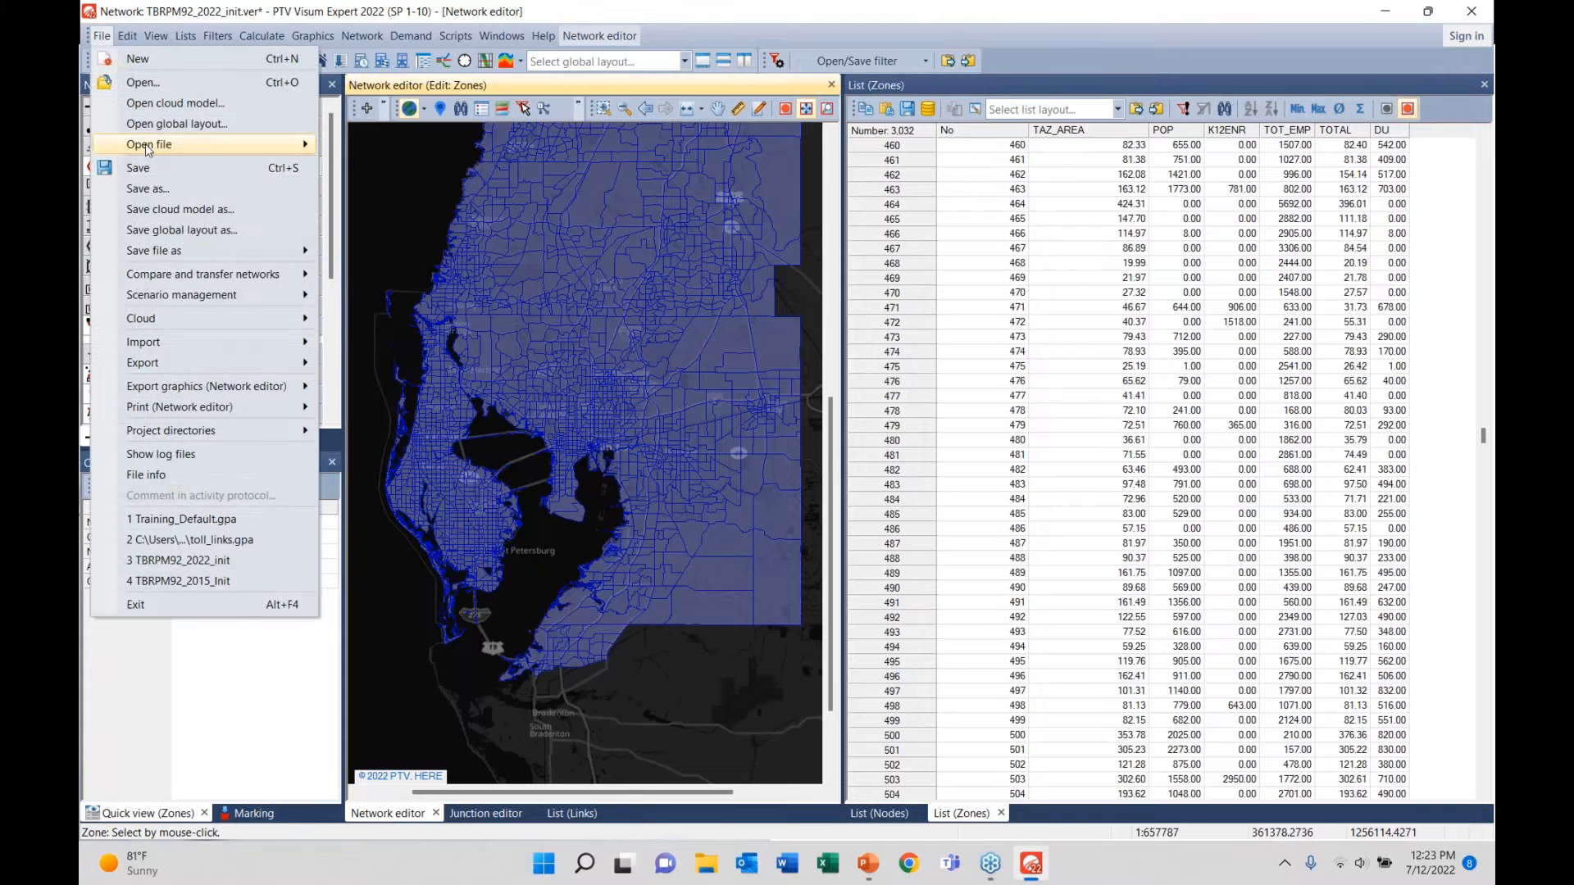
pyautogui.moveTo(205, 144)
pyautogui.click(365, 237)
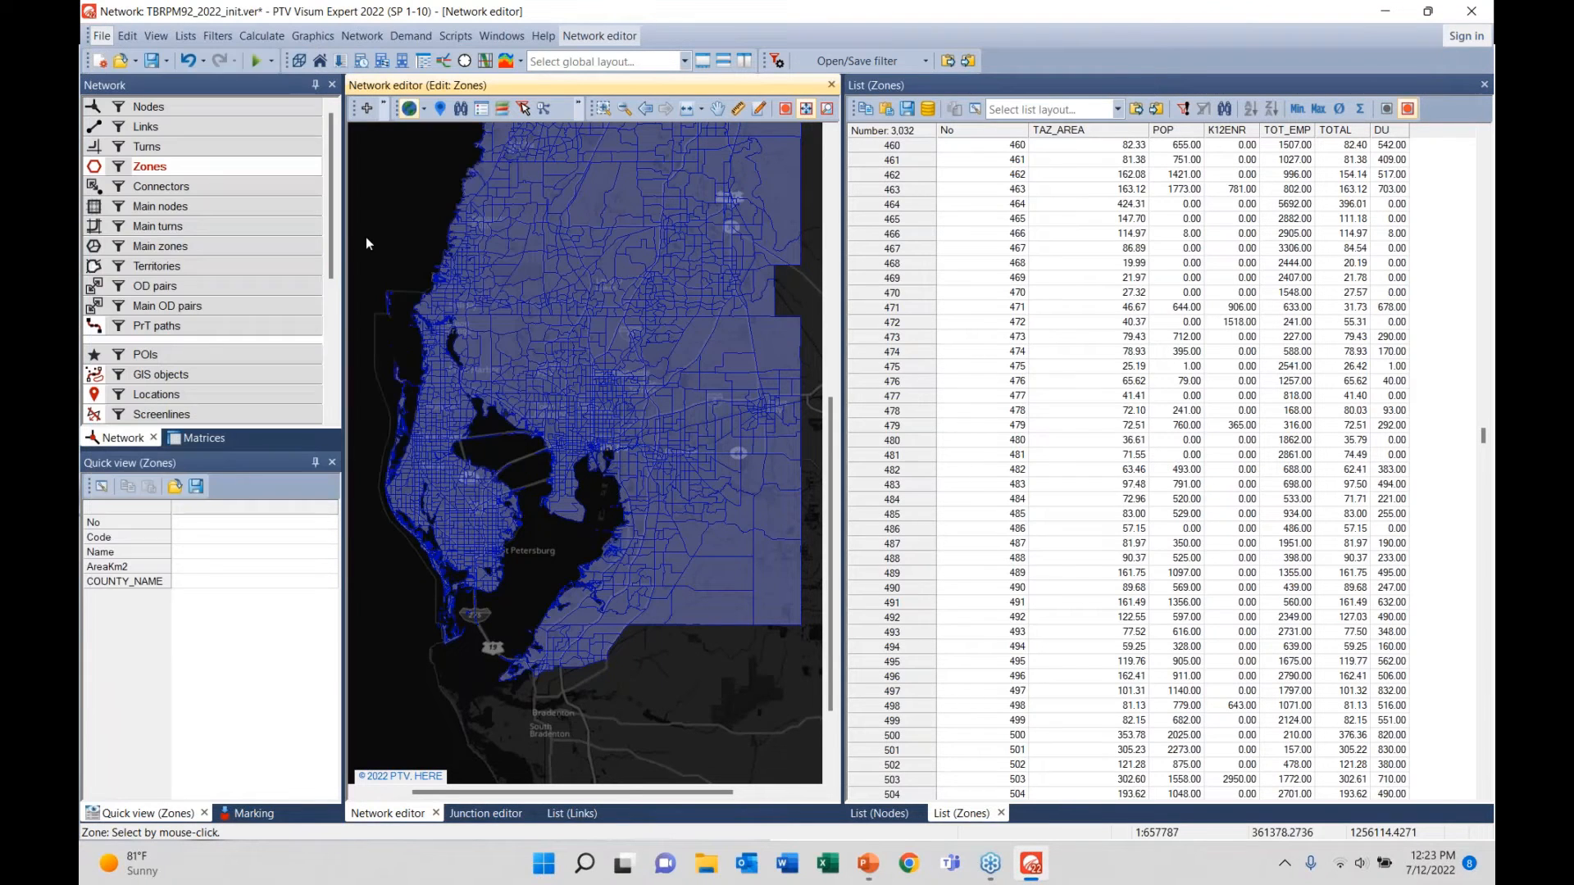
pyautogui.doubleClick(696, 327)
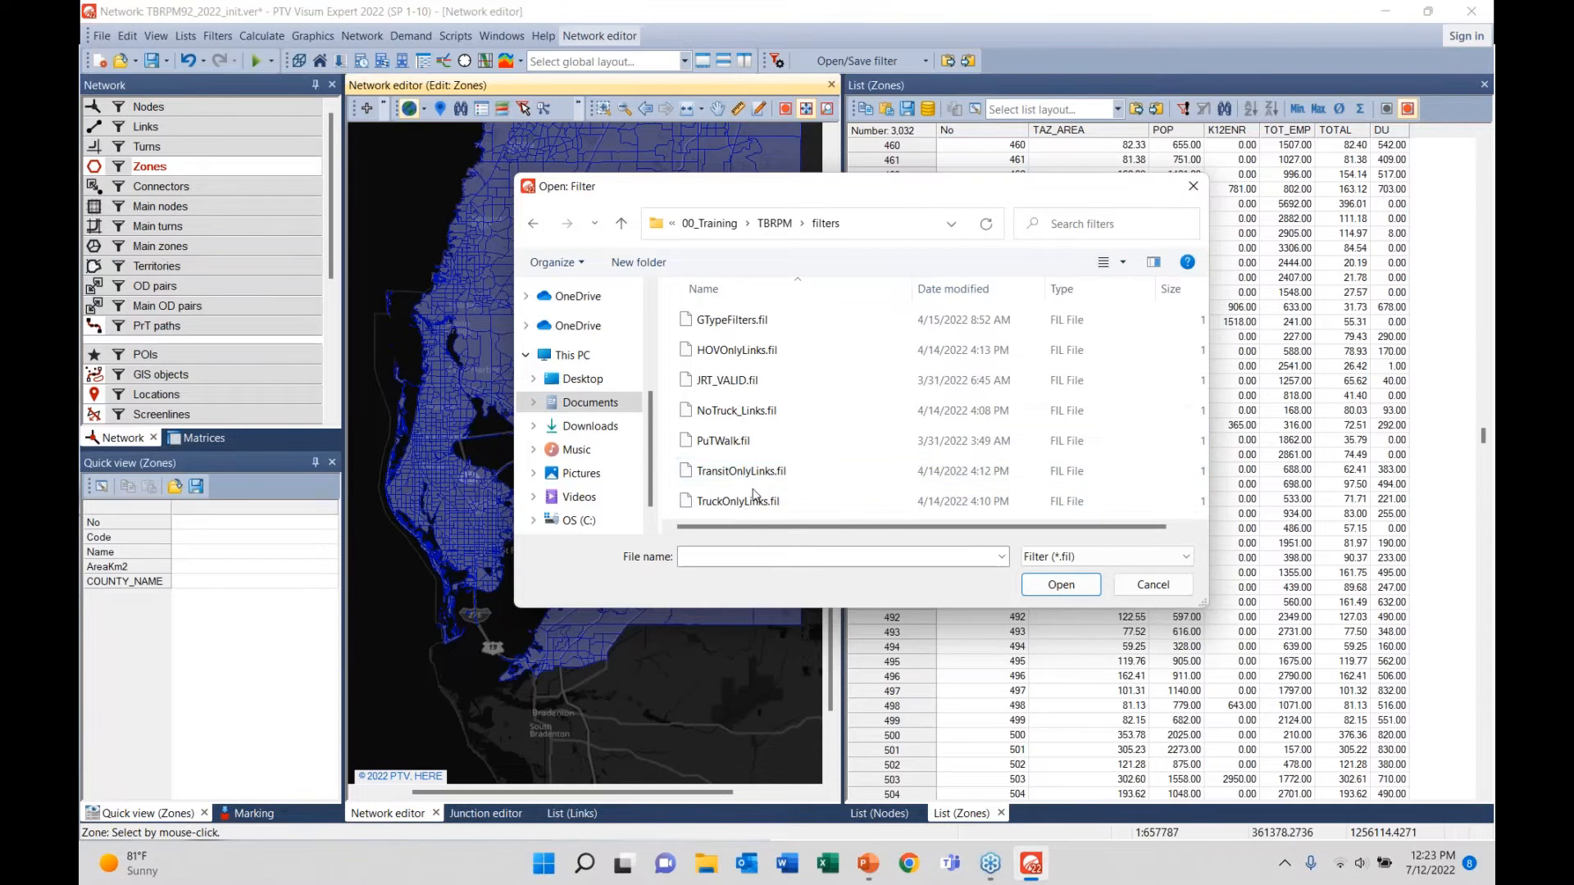
pyautogui.click(1152, 585)
pyautogui.click(119, 167)
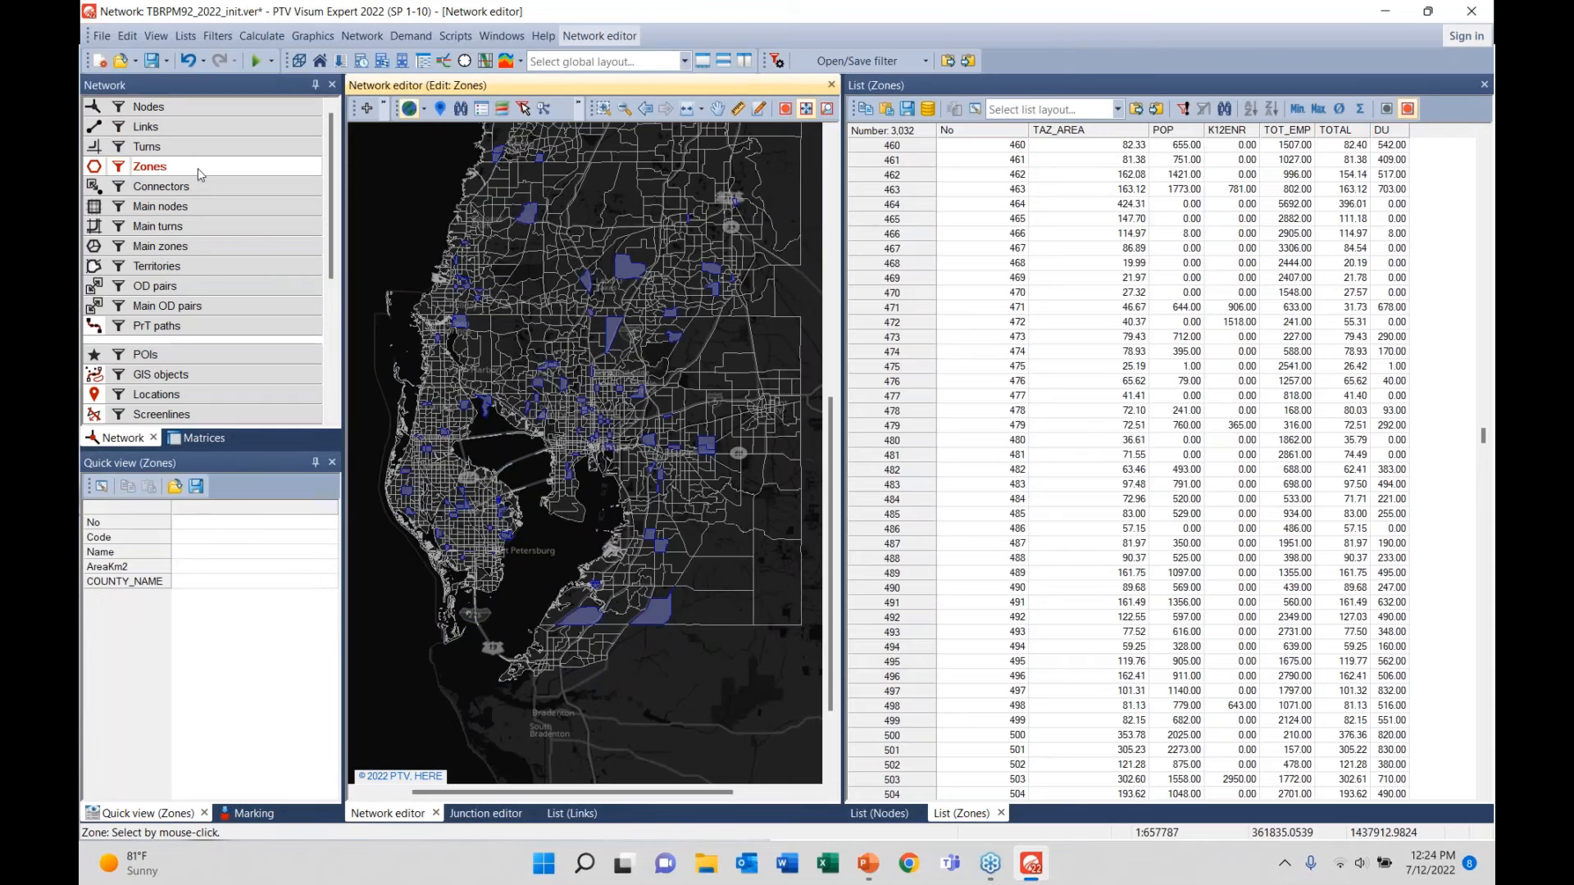
# - Save the K12ENR 100–300 zone filter condition as a new filter file named 'k12_zone'
pyautogui.rightClick(198, 169)
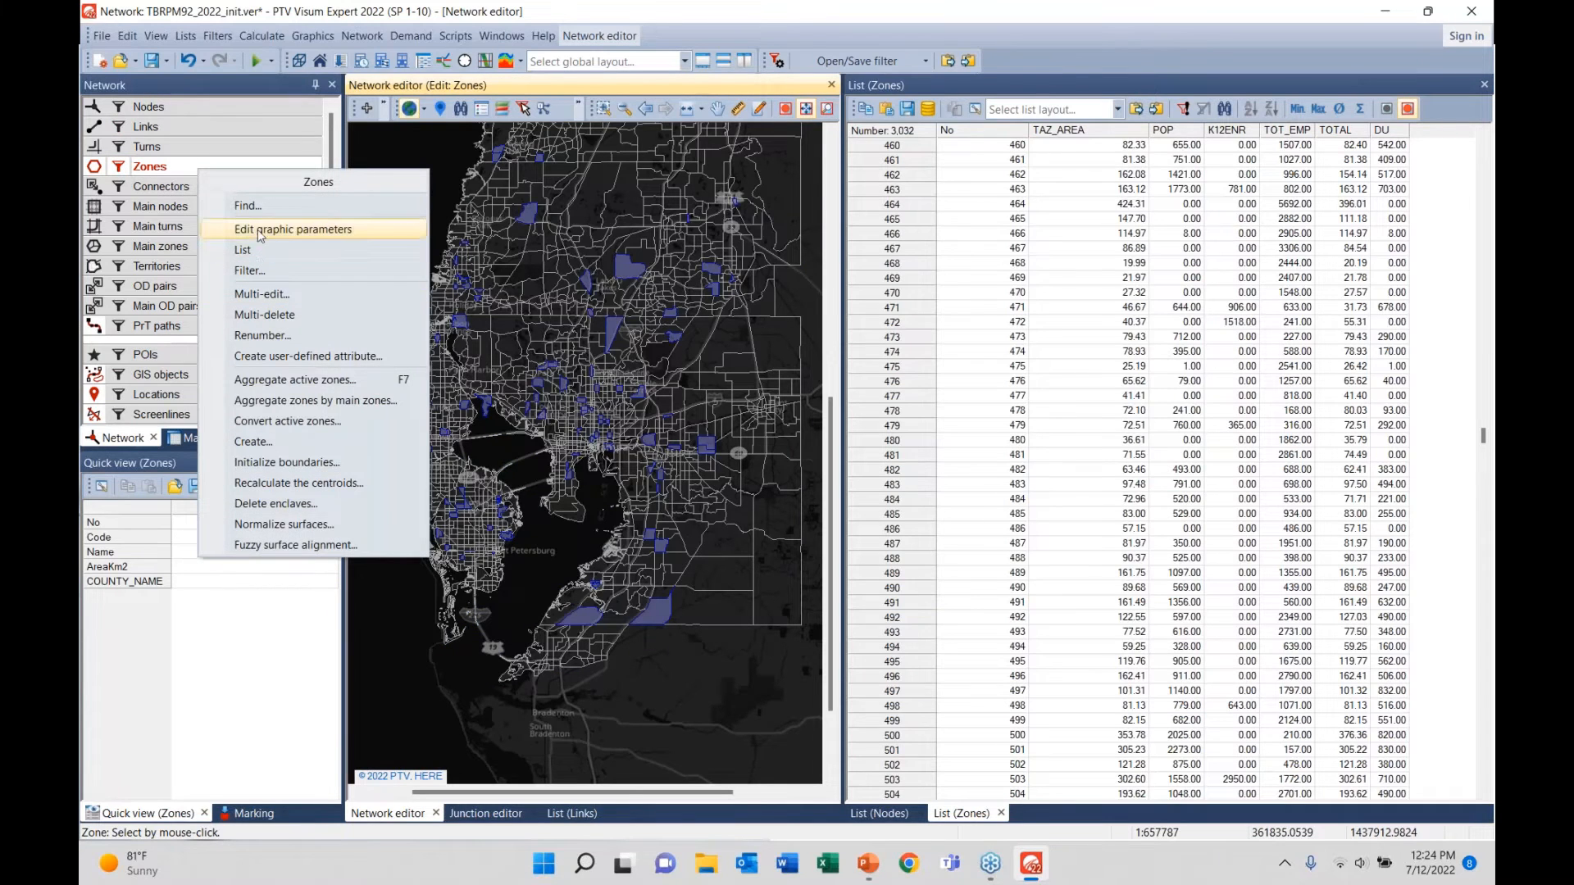
pyautogui.click(263, 268)
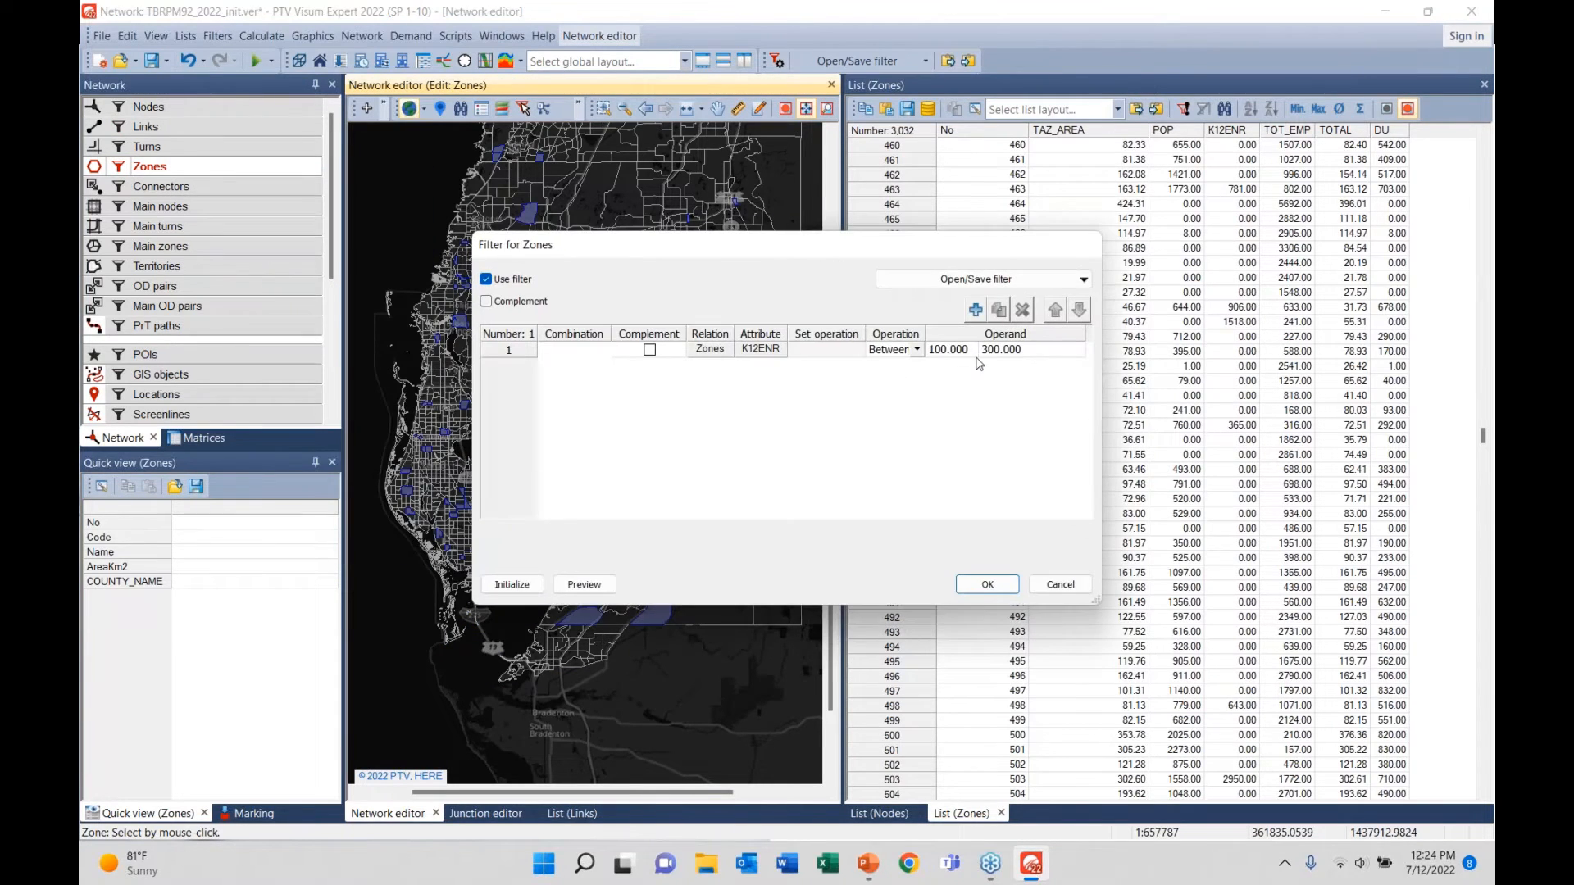
pyautogui.click(509, 350)
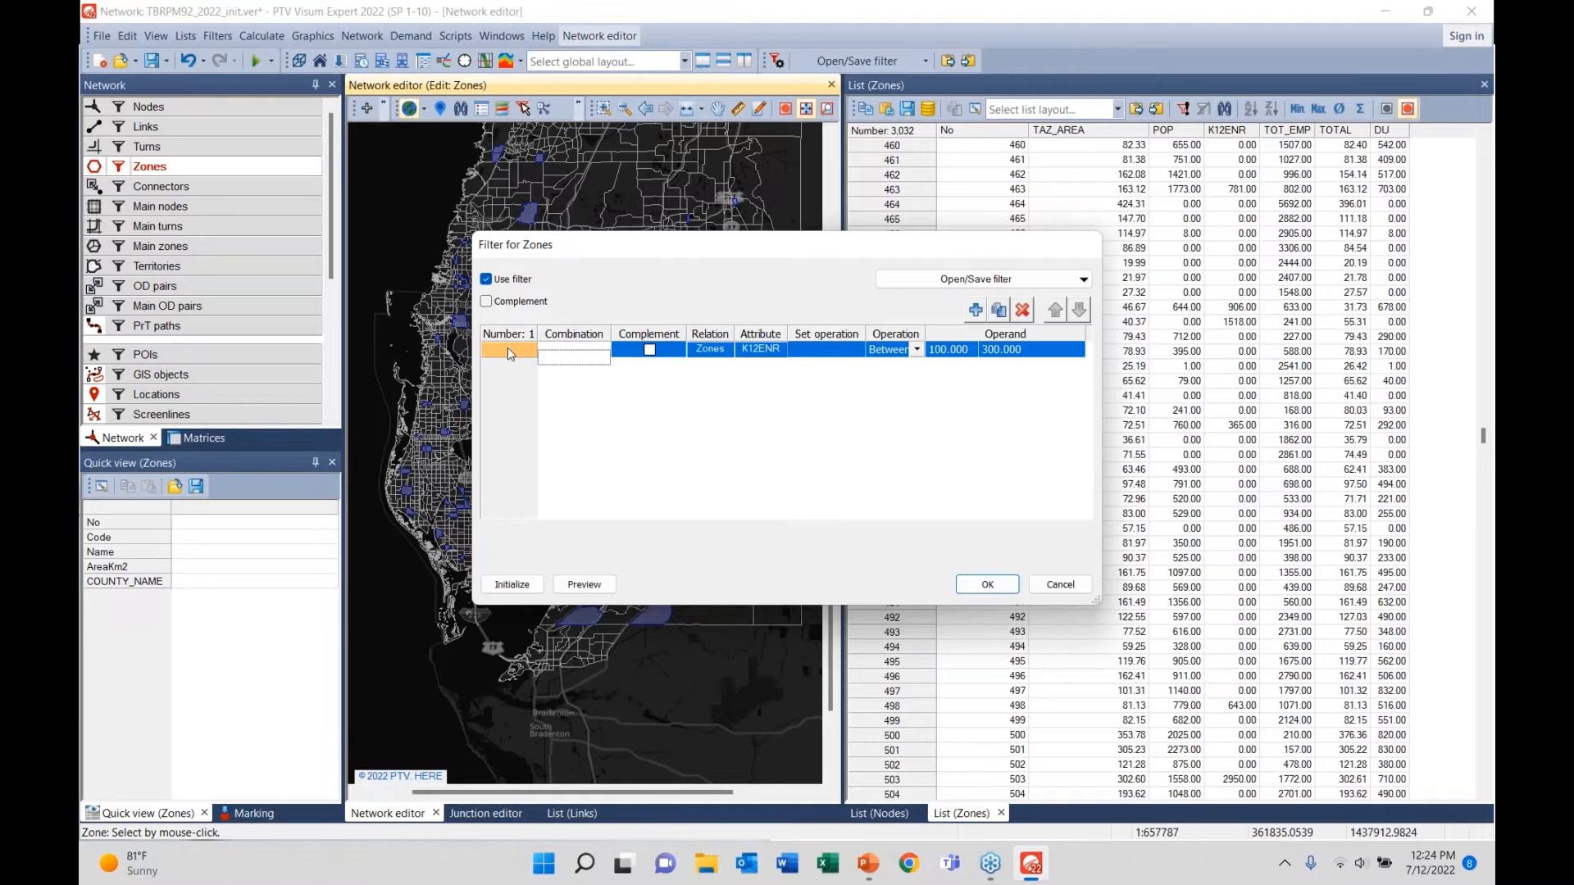
pyautogui.click(939, 284)
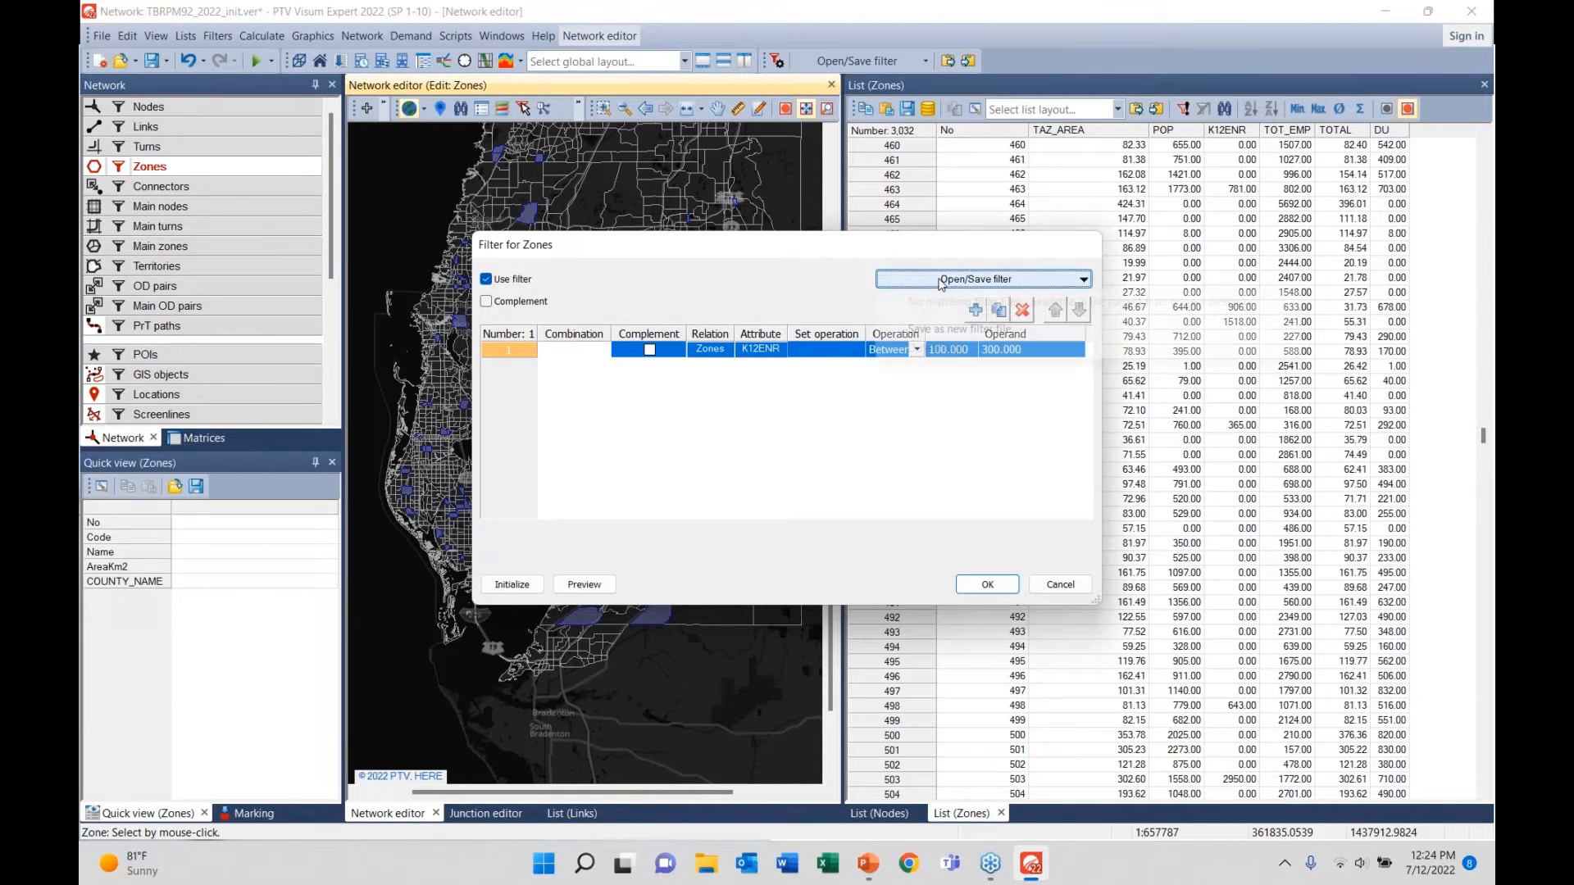
pyautogui.click(949, 331)
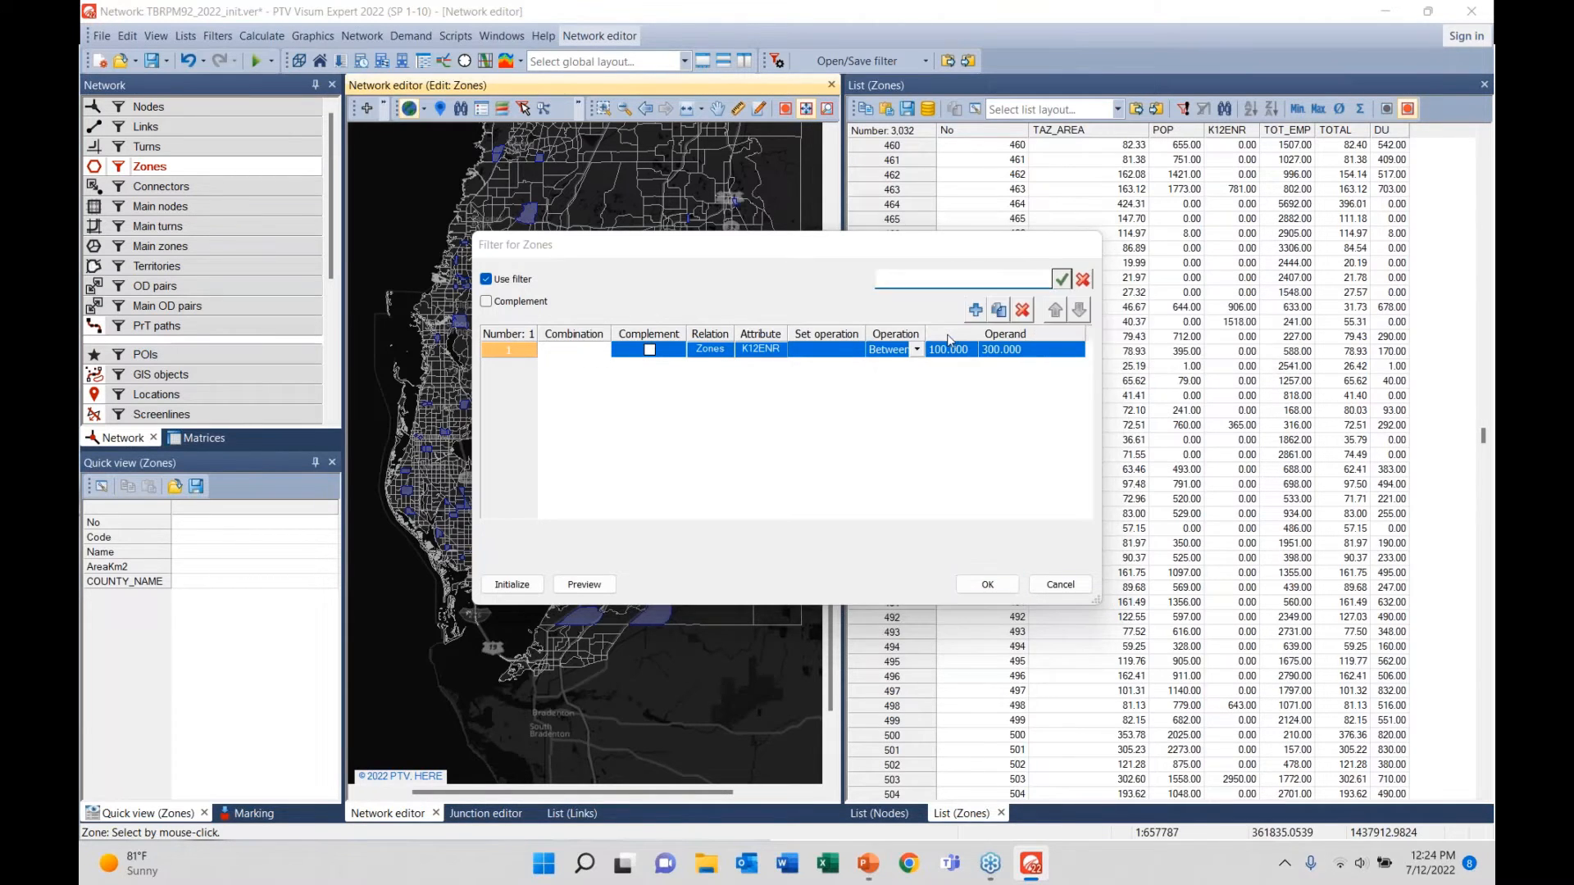
pyautogui.write('s')
pyautogui.press('BackSpace')
pyautogui.write('k12_zone')
pyautogui.click(1062, 281)
pyautogui.click(989, 585)
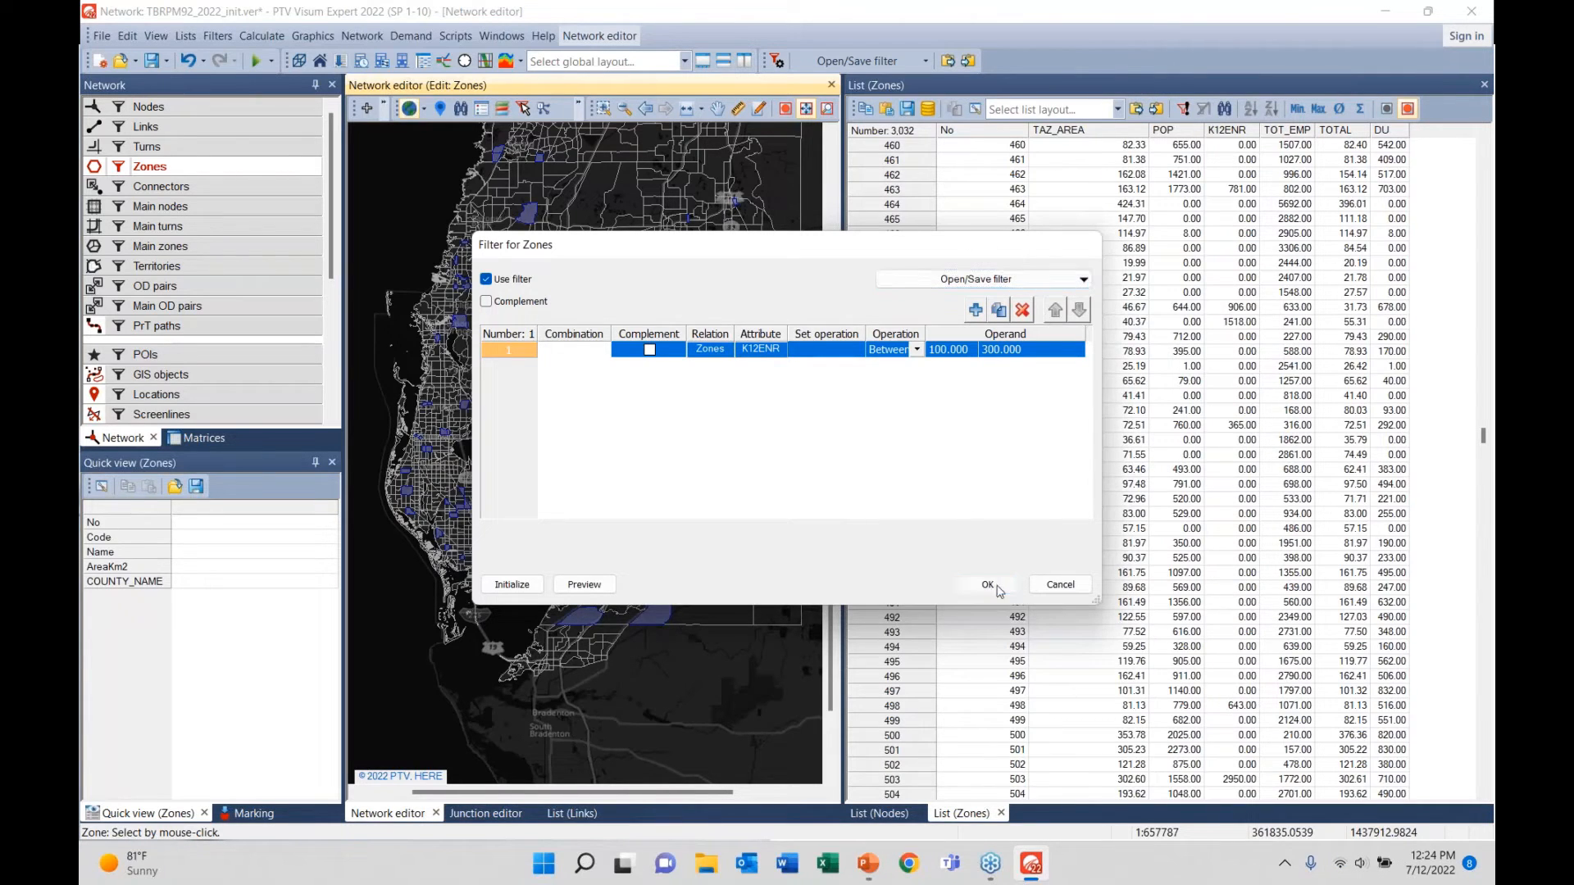
pyautogui.click(101, 35)
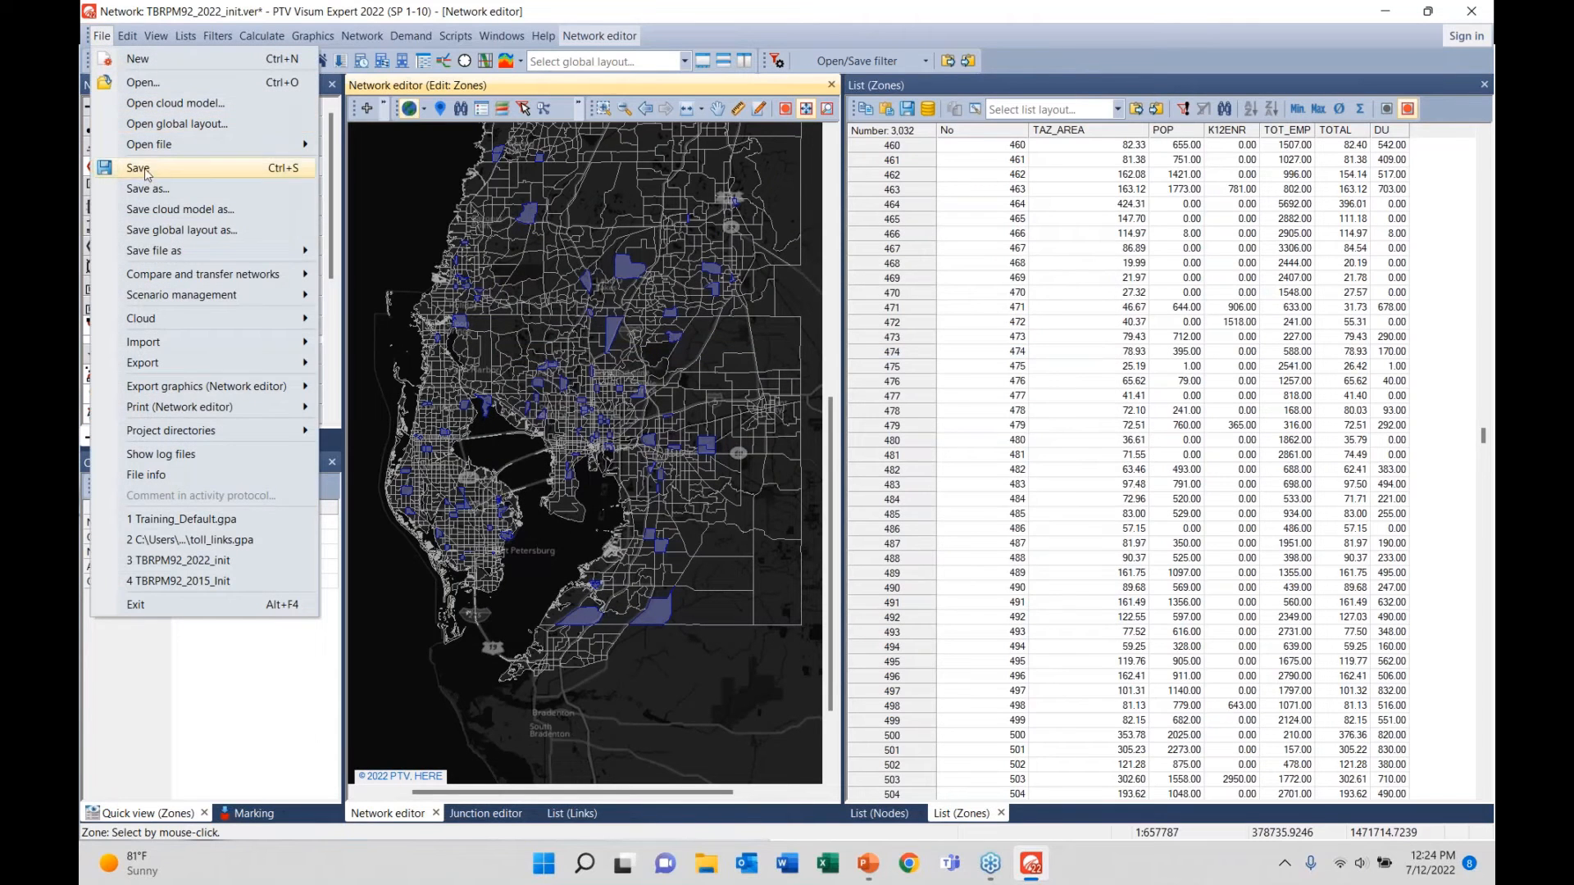
pyautogui.moveTo(151, 149)
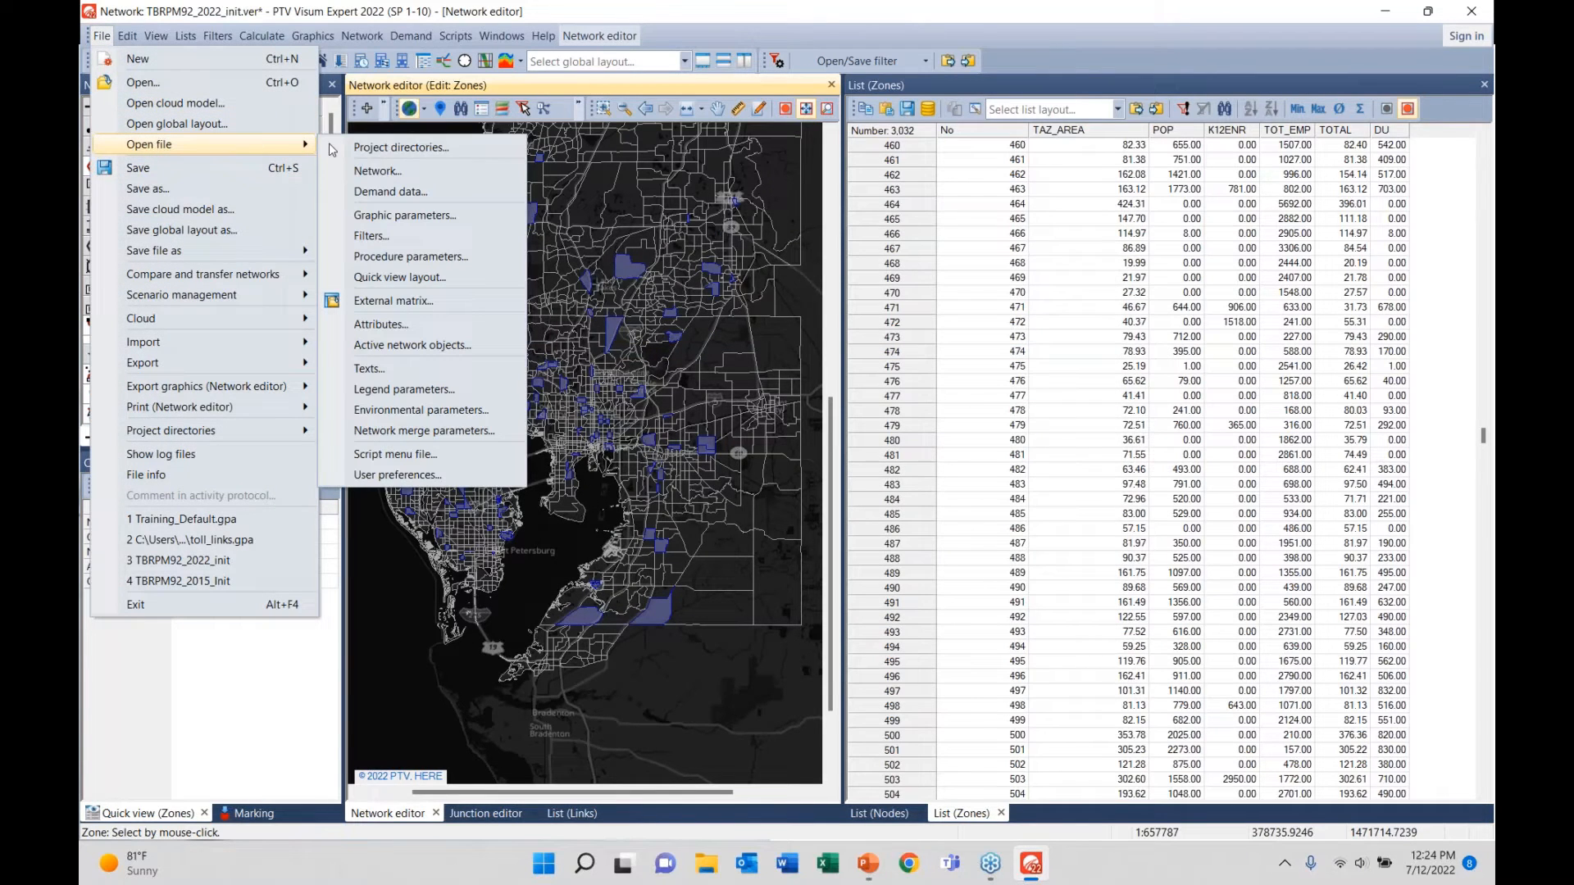
pyautogui.click(386, 236)
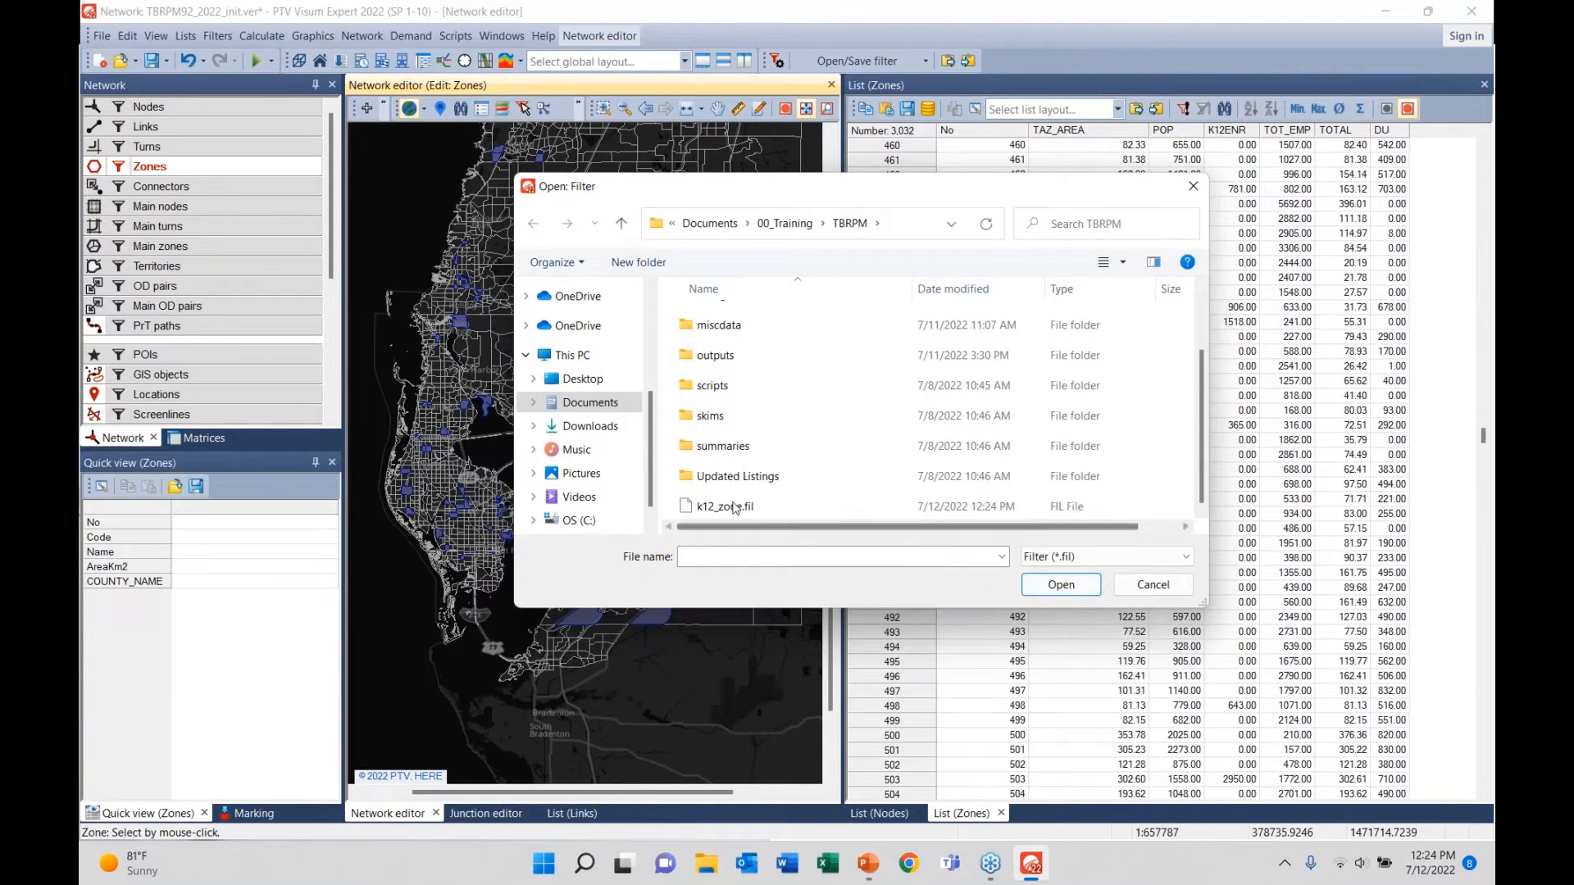
pyautogui.click(746, 507)
pyautogui.click(1147, 591)
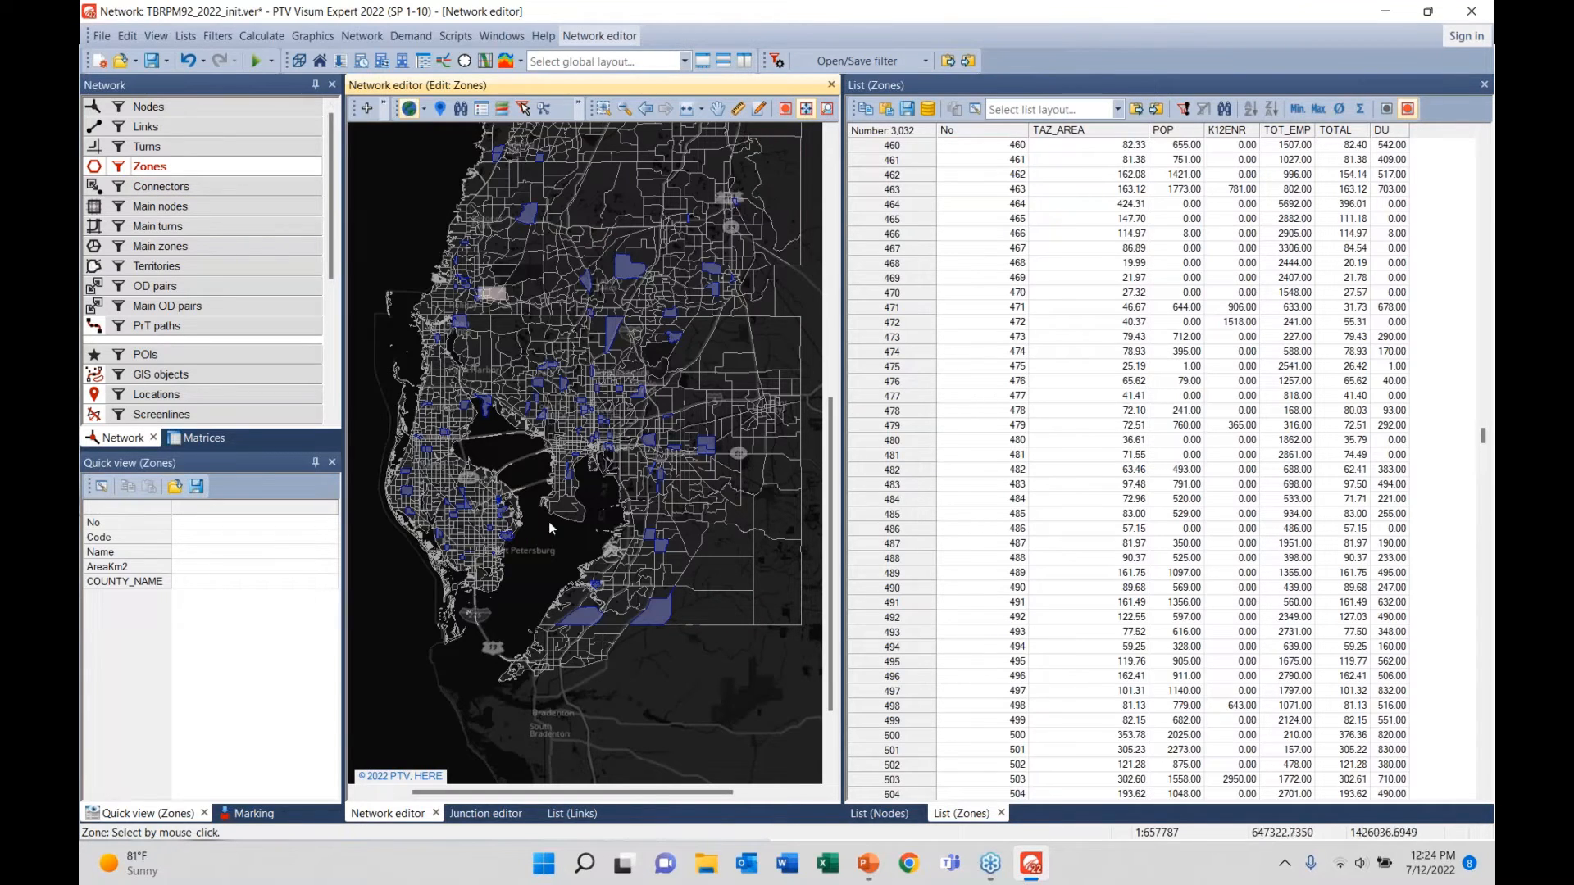
# - Close the Junction editor and List (Links) tabs
pyautogui.click(477, 819)
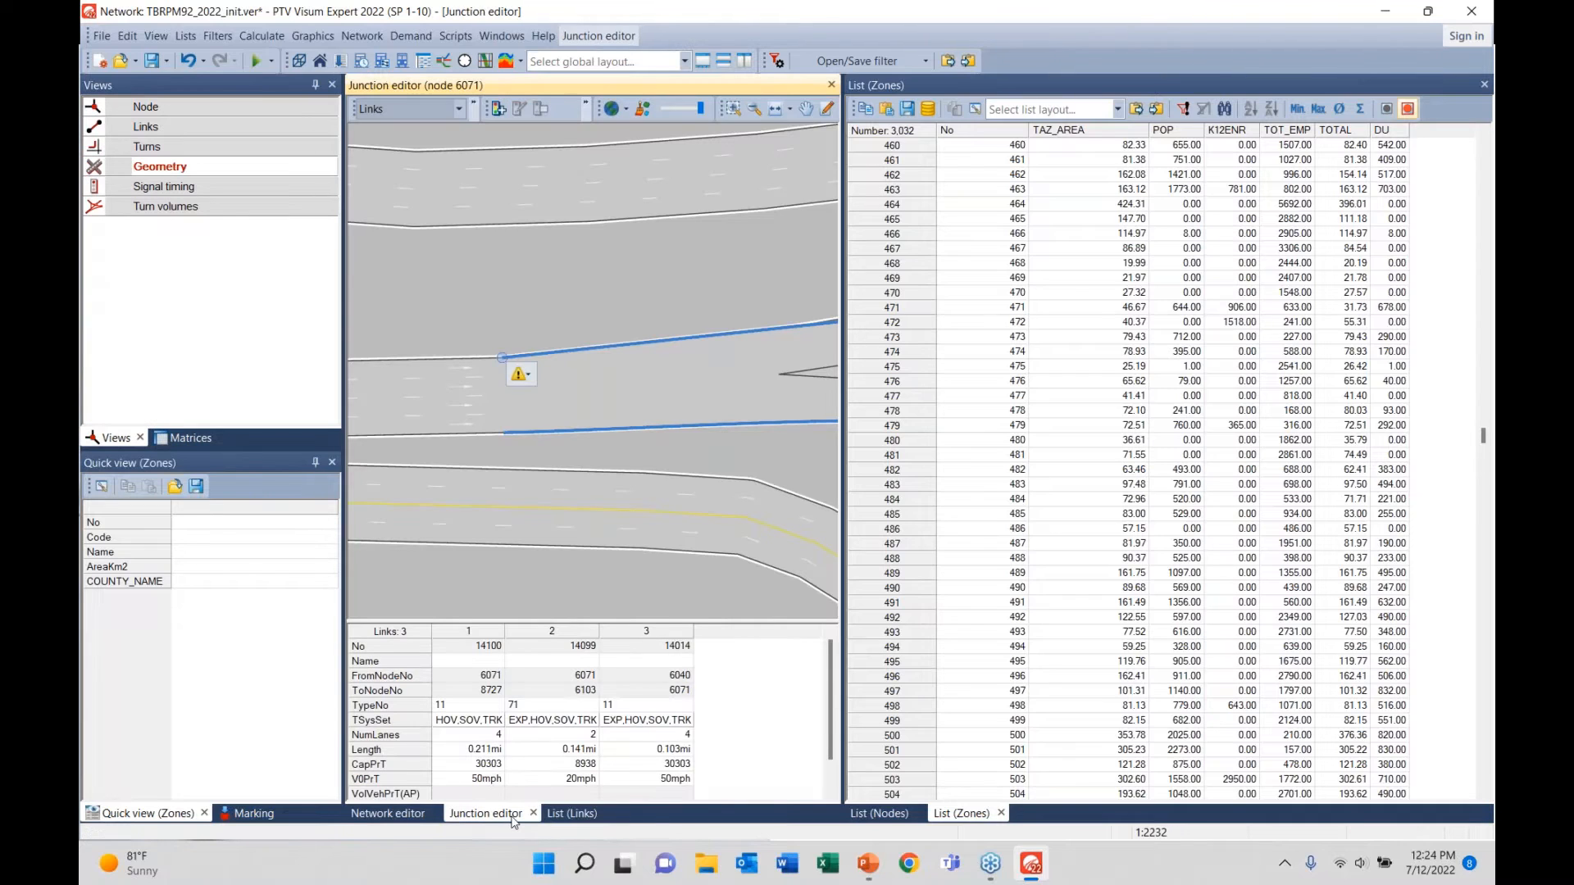
pyautogui.click(534, 818)
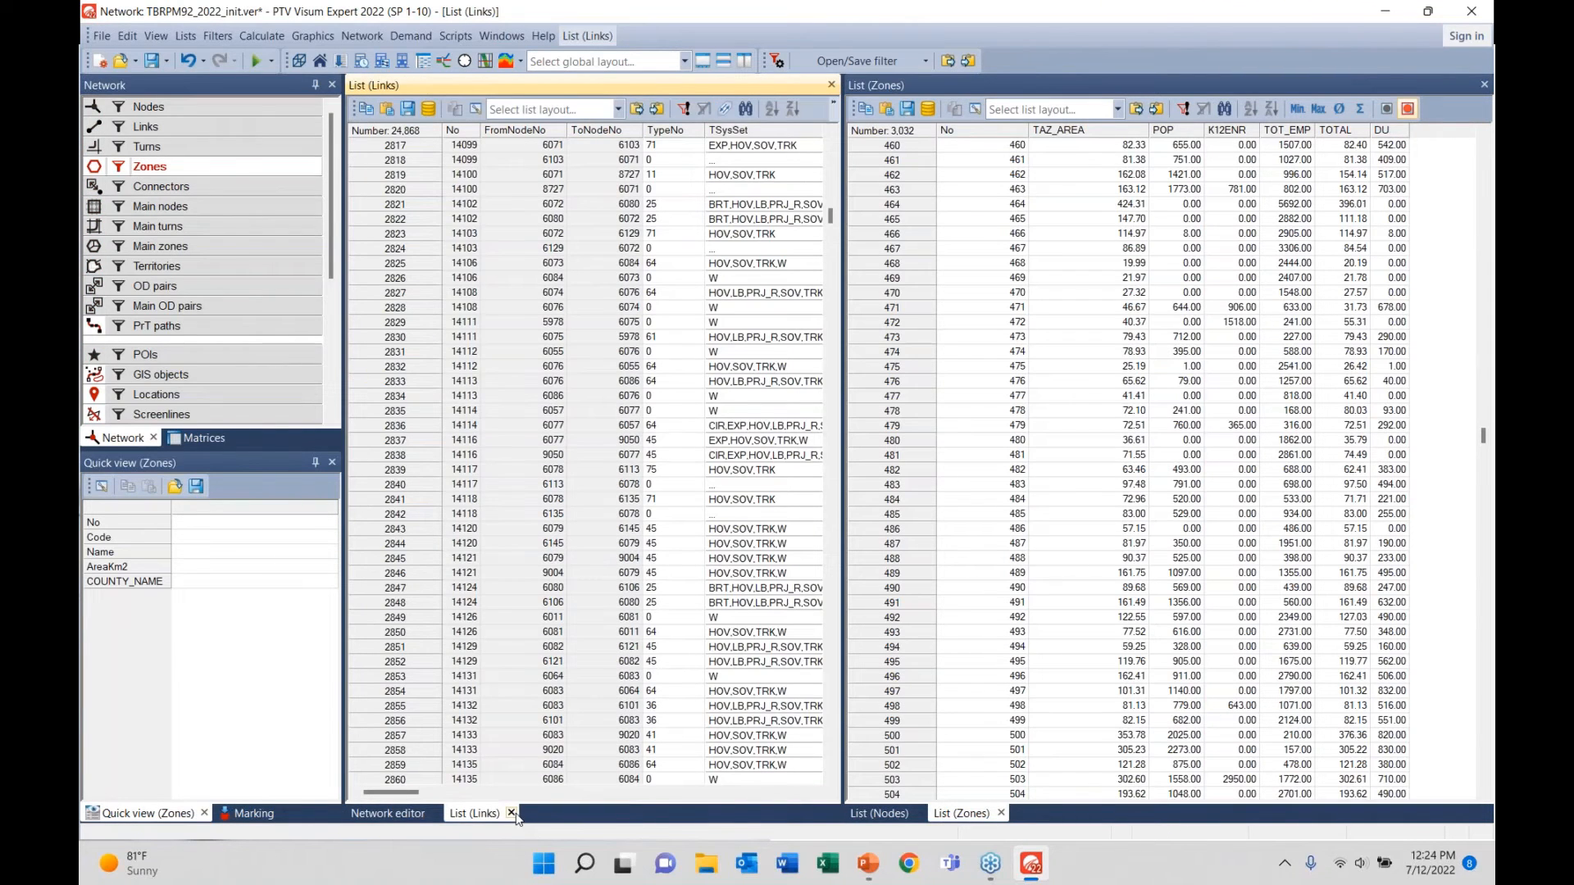
pyautogui.click(510, 813)
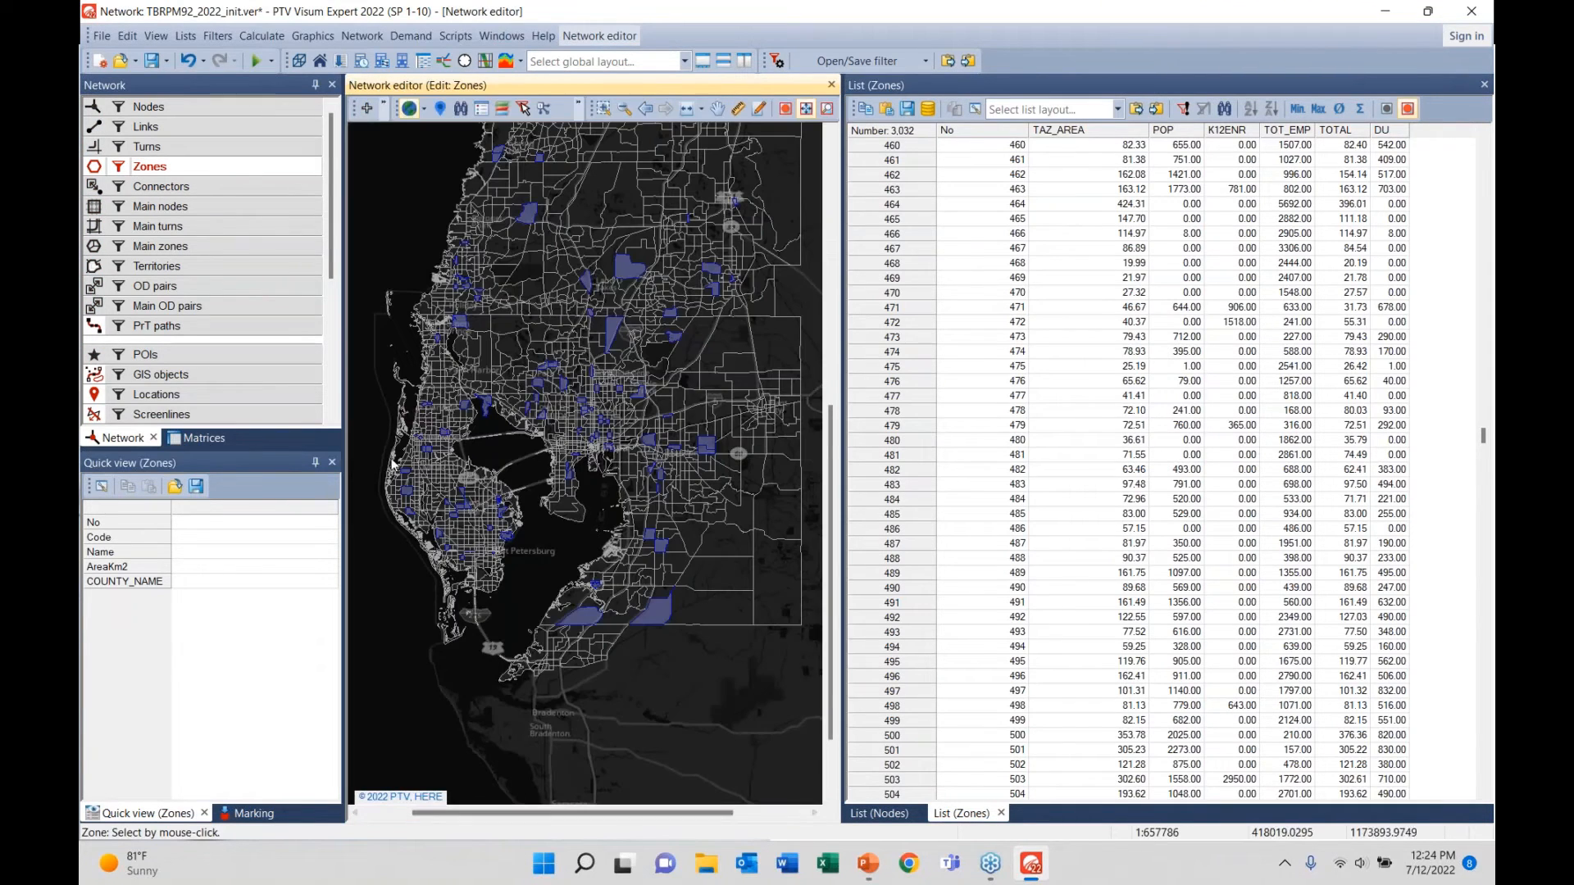
# - Open the procedure sequence, then expand and collapse the Create MC tables, Mode Choice, Generation and Network Assignment AM groups
pyautogui.click(262, 36)
pyautogui.click(321, 59)
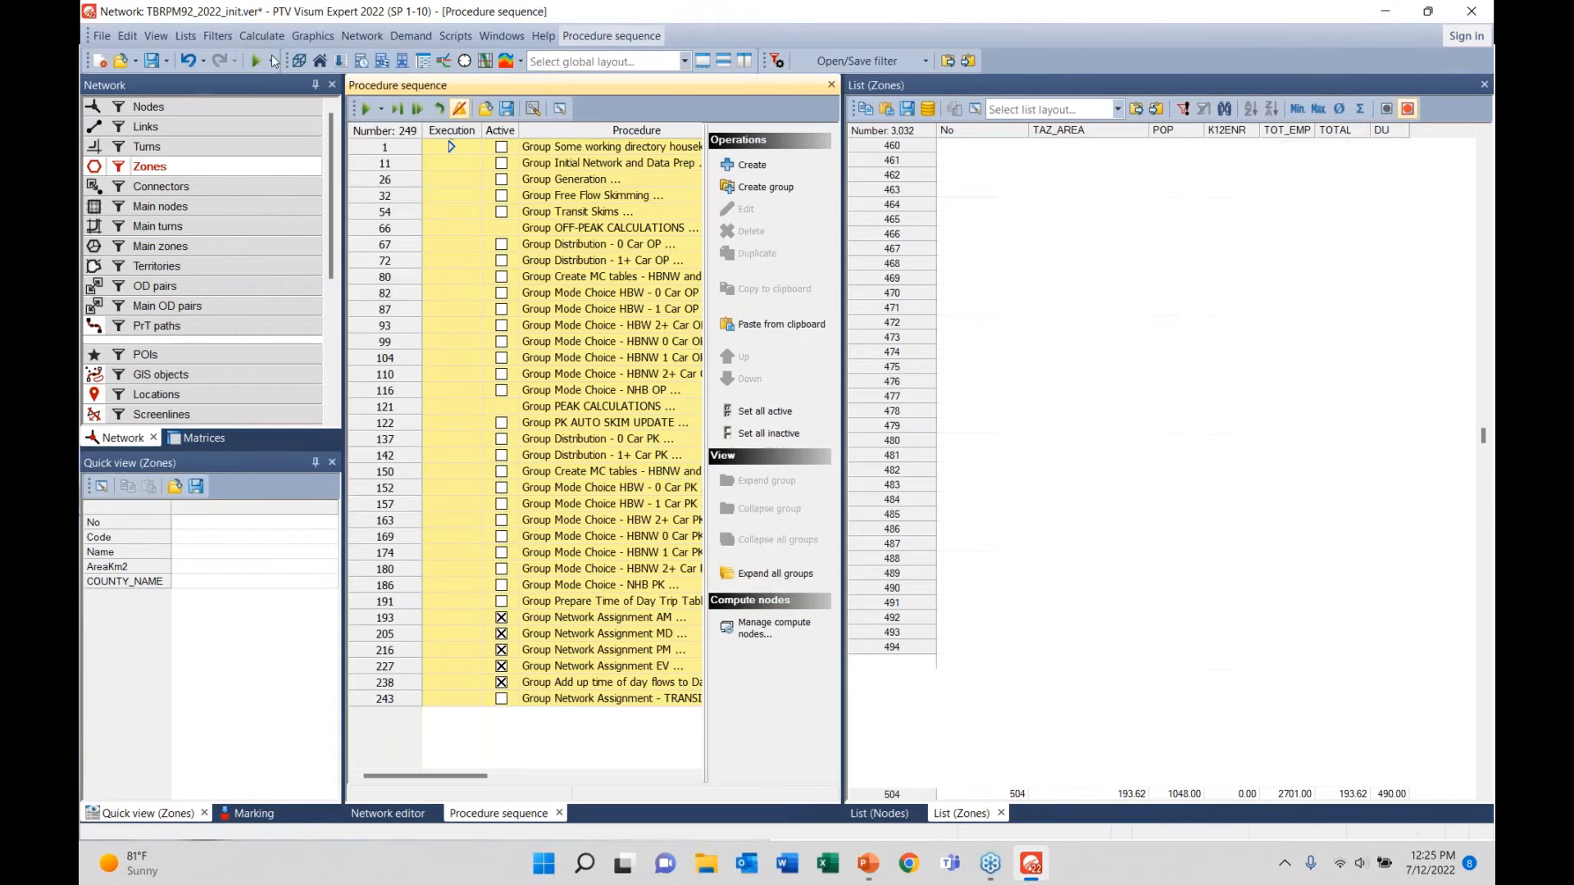
pyautogui.doubleClick(460, 281)
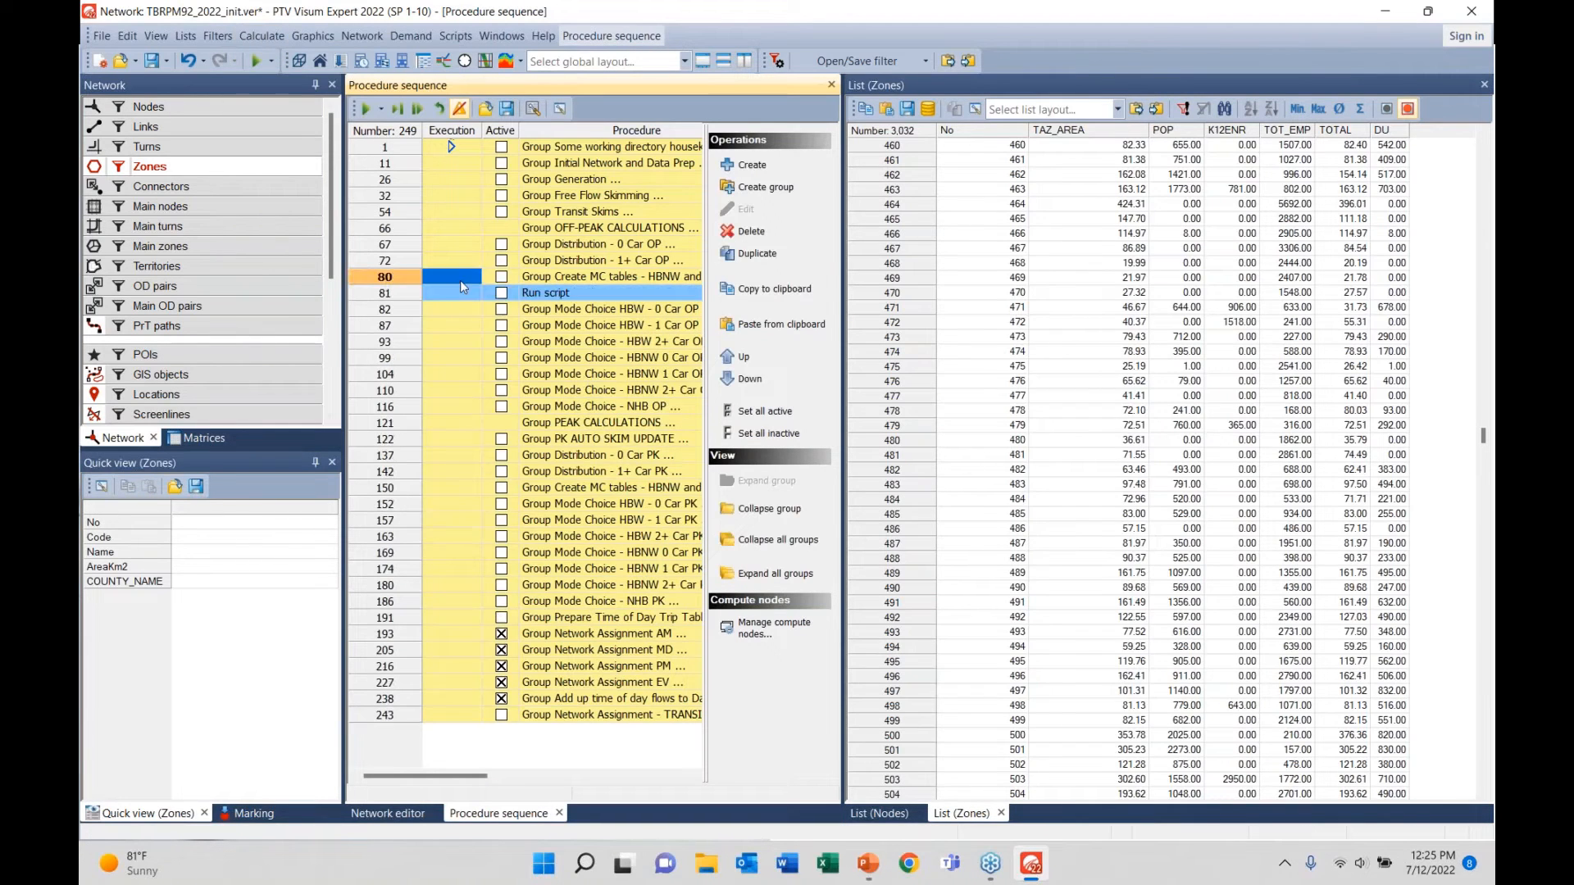
pyautogui.doubleClick(459, 281)
pyautogui.doubleClick(464, 294)
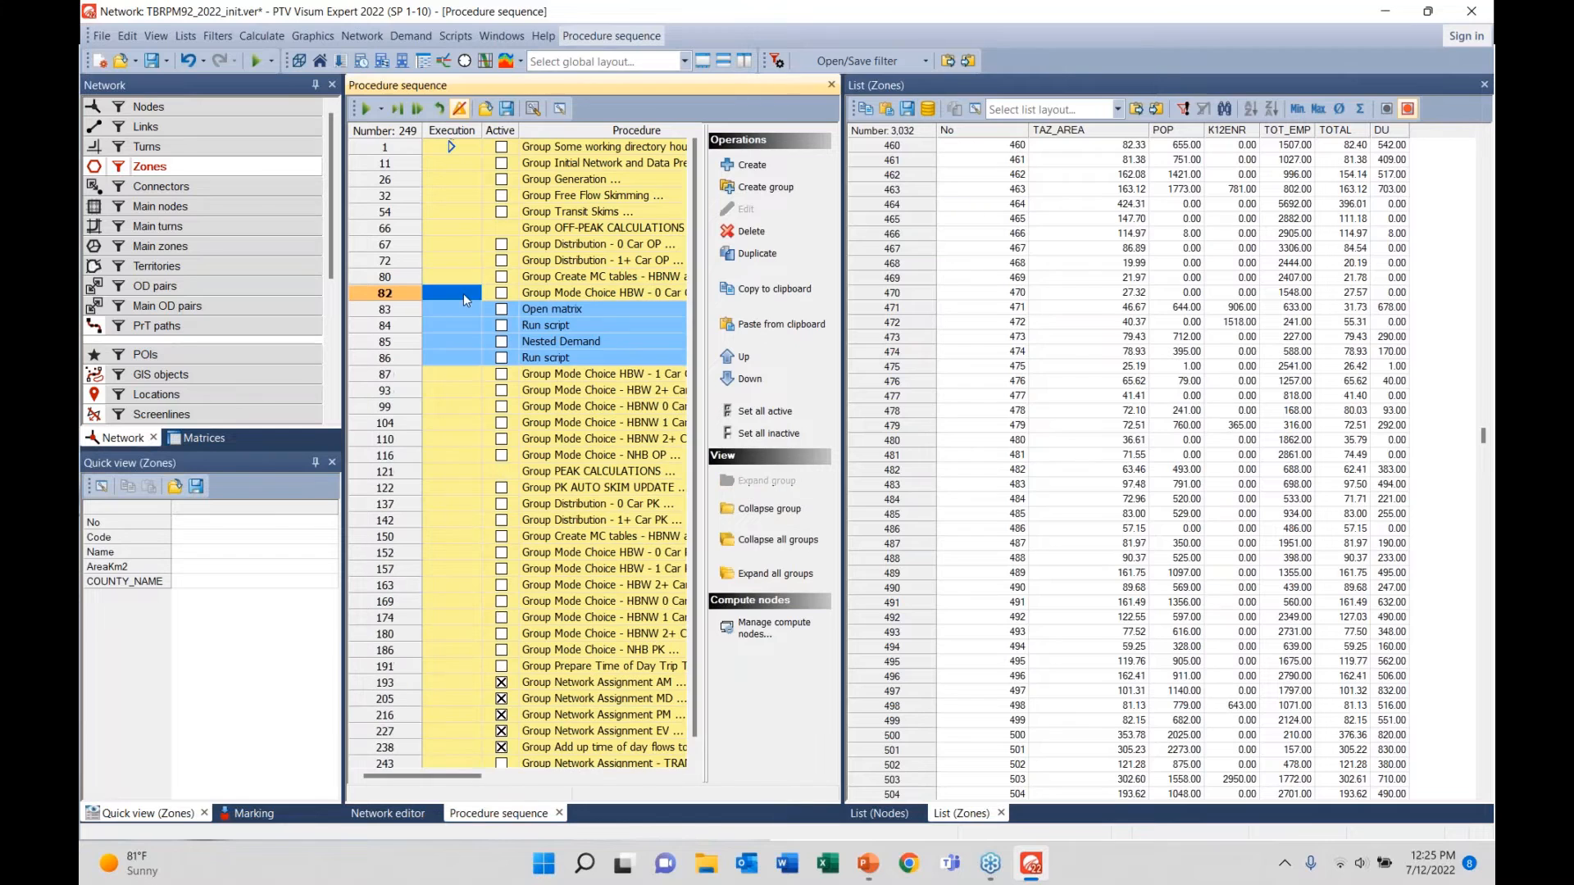
pyautogui.doubleClick(464, 293)
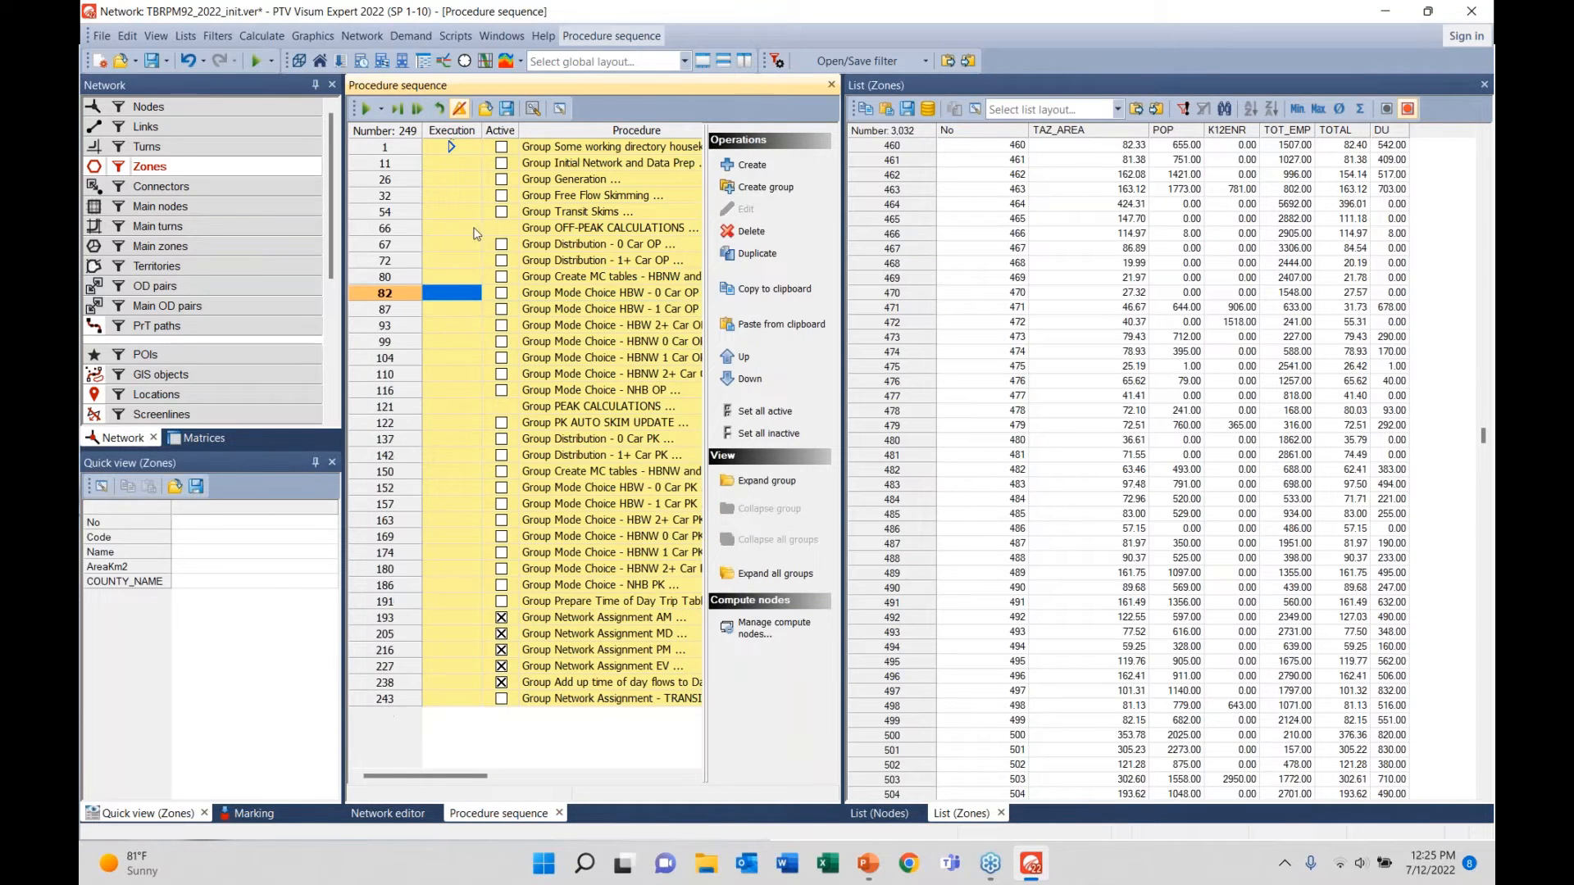
pyautogui.doubleClick(472, 182)
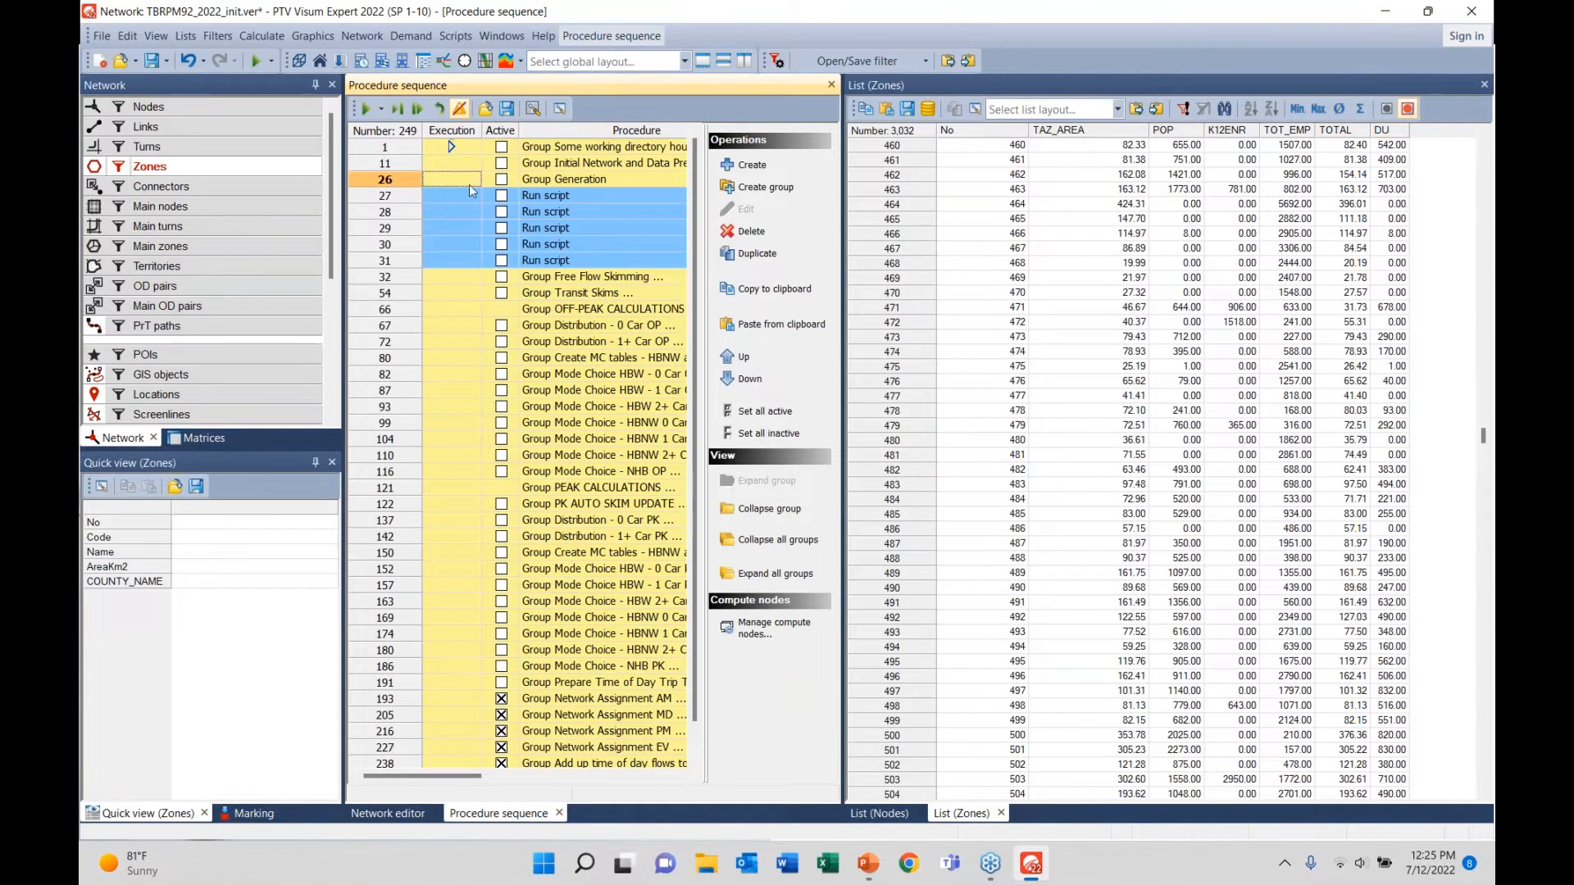
pyautogui.doubleClick(469, 184)
pyautogui.doubleClick(466, 165)
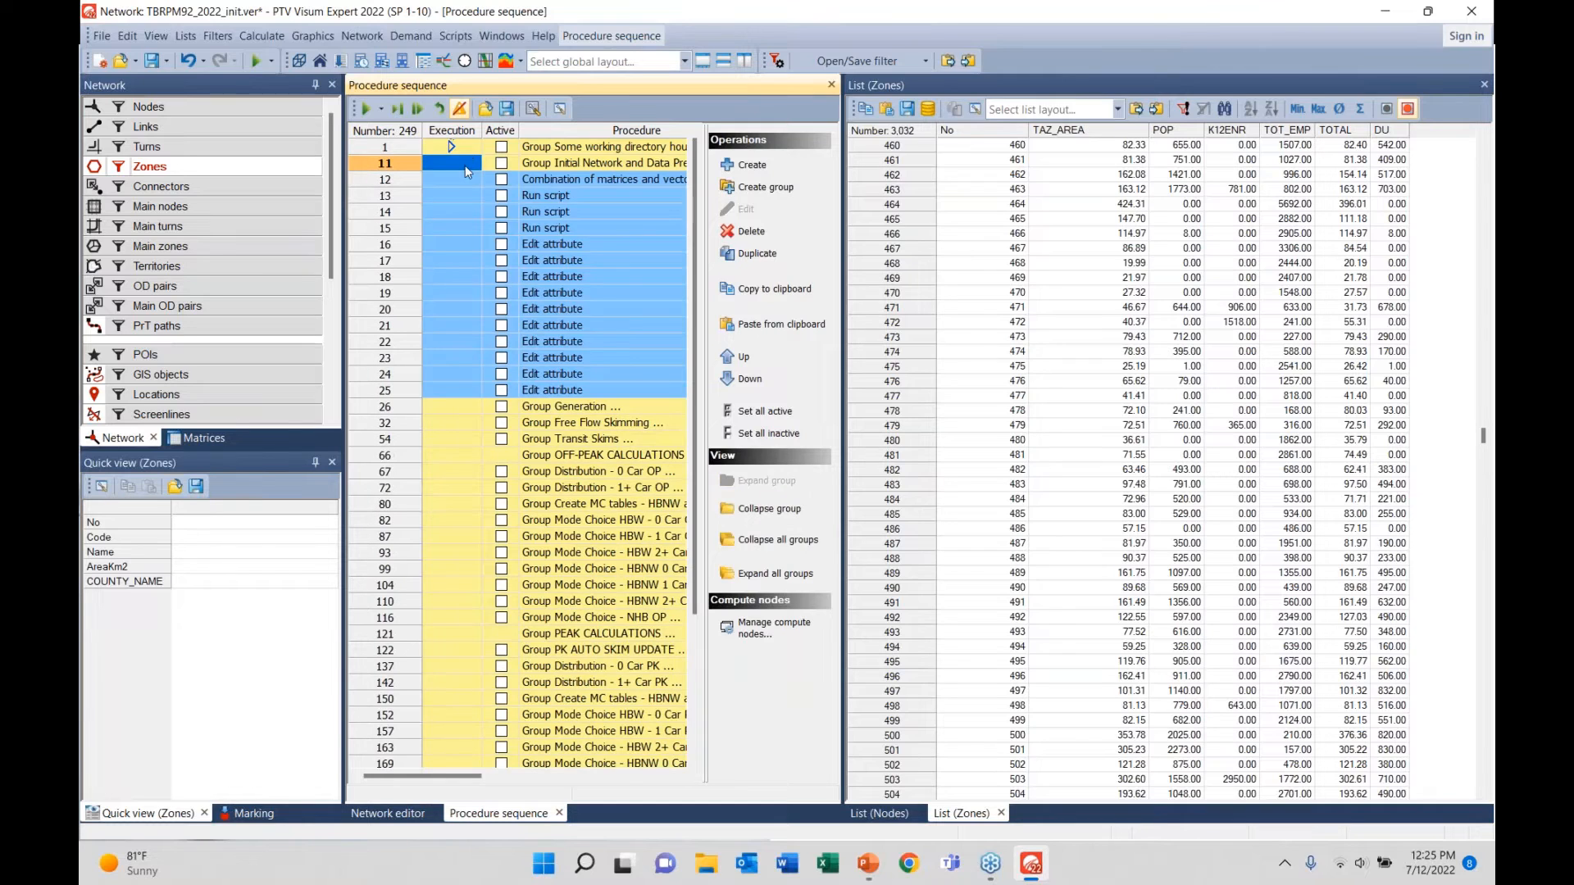
pyautogui.doubleClick(465, 166)
pyautogui.doubleClick(445, 622)
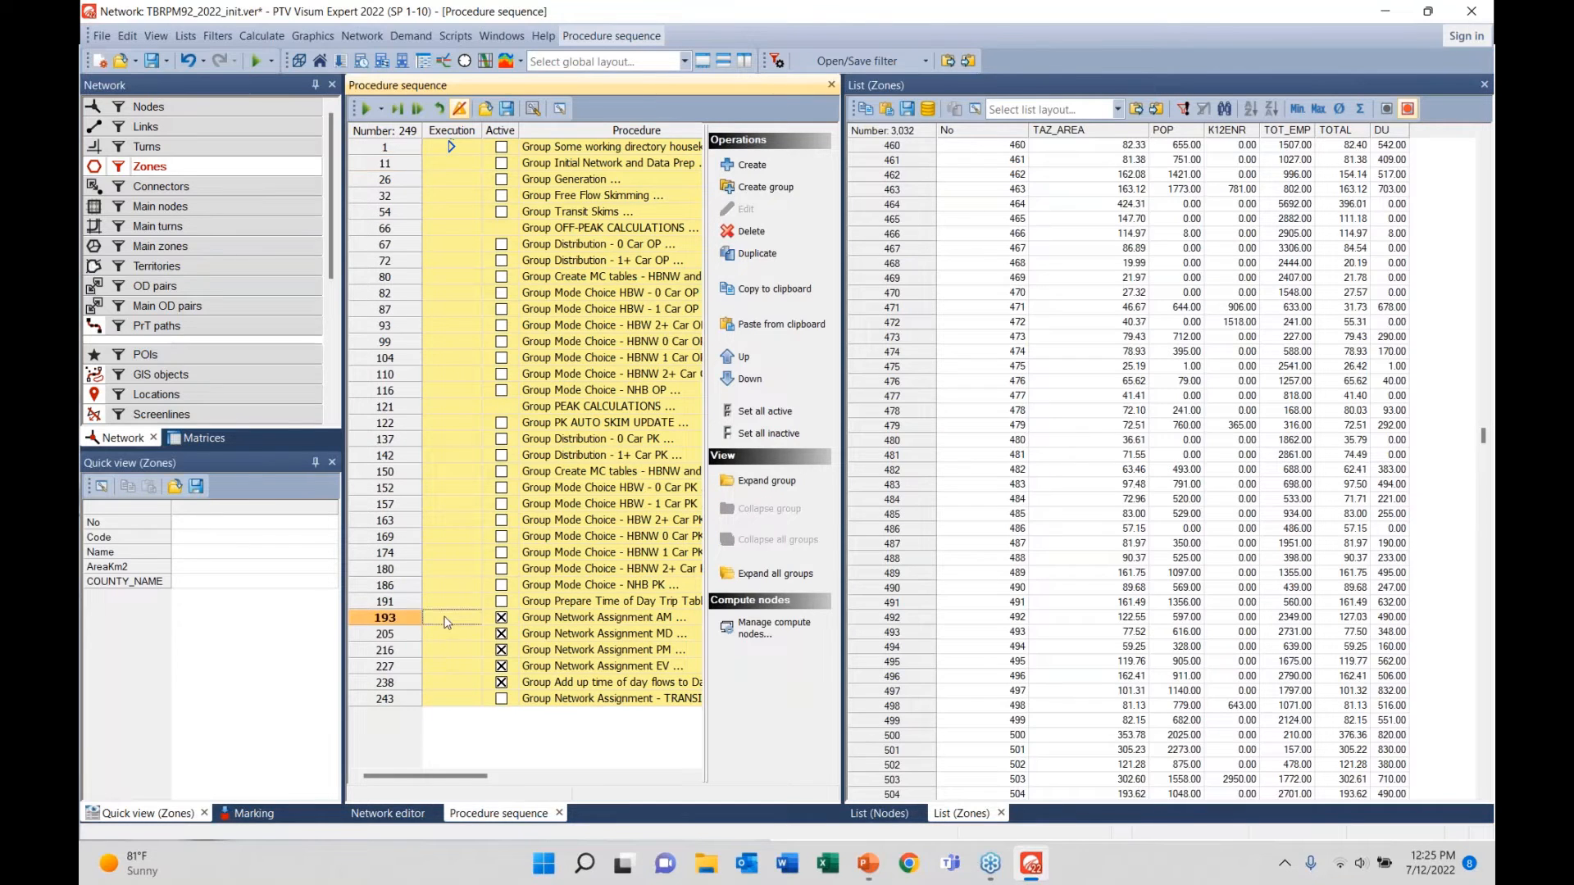
pyautogui.doubleClick(445, 621)
pyautogui.click(748, 165)
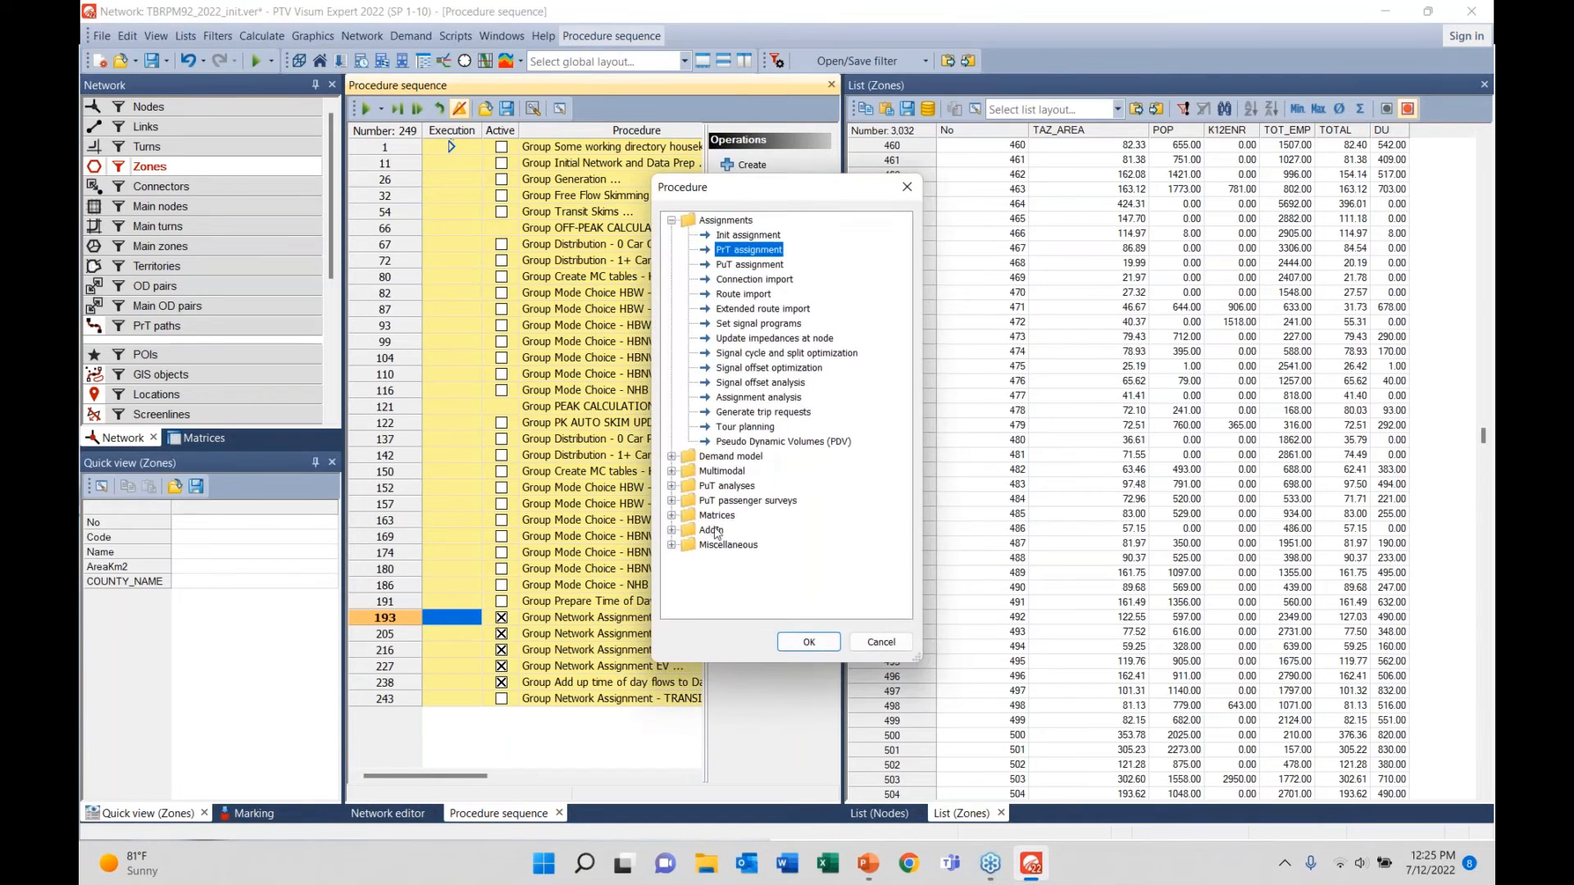
pyautogui.click(720, 545)
pyautogui.doubleClick(722, 545)
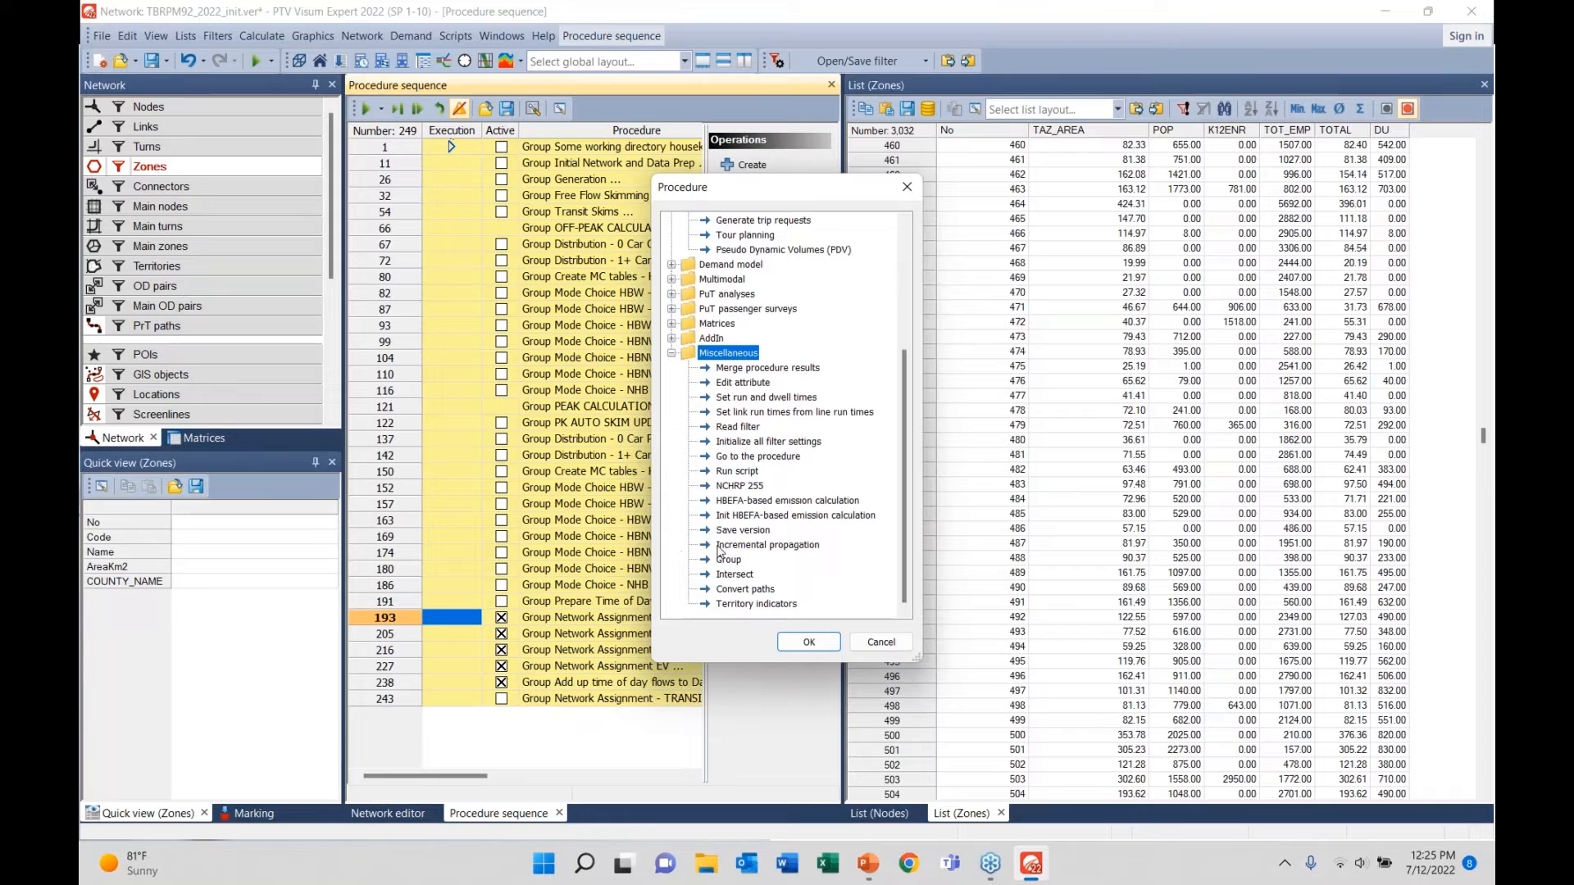
pyautogui.click(734, 427)
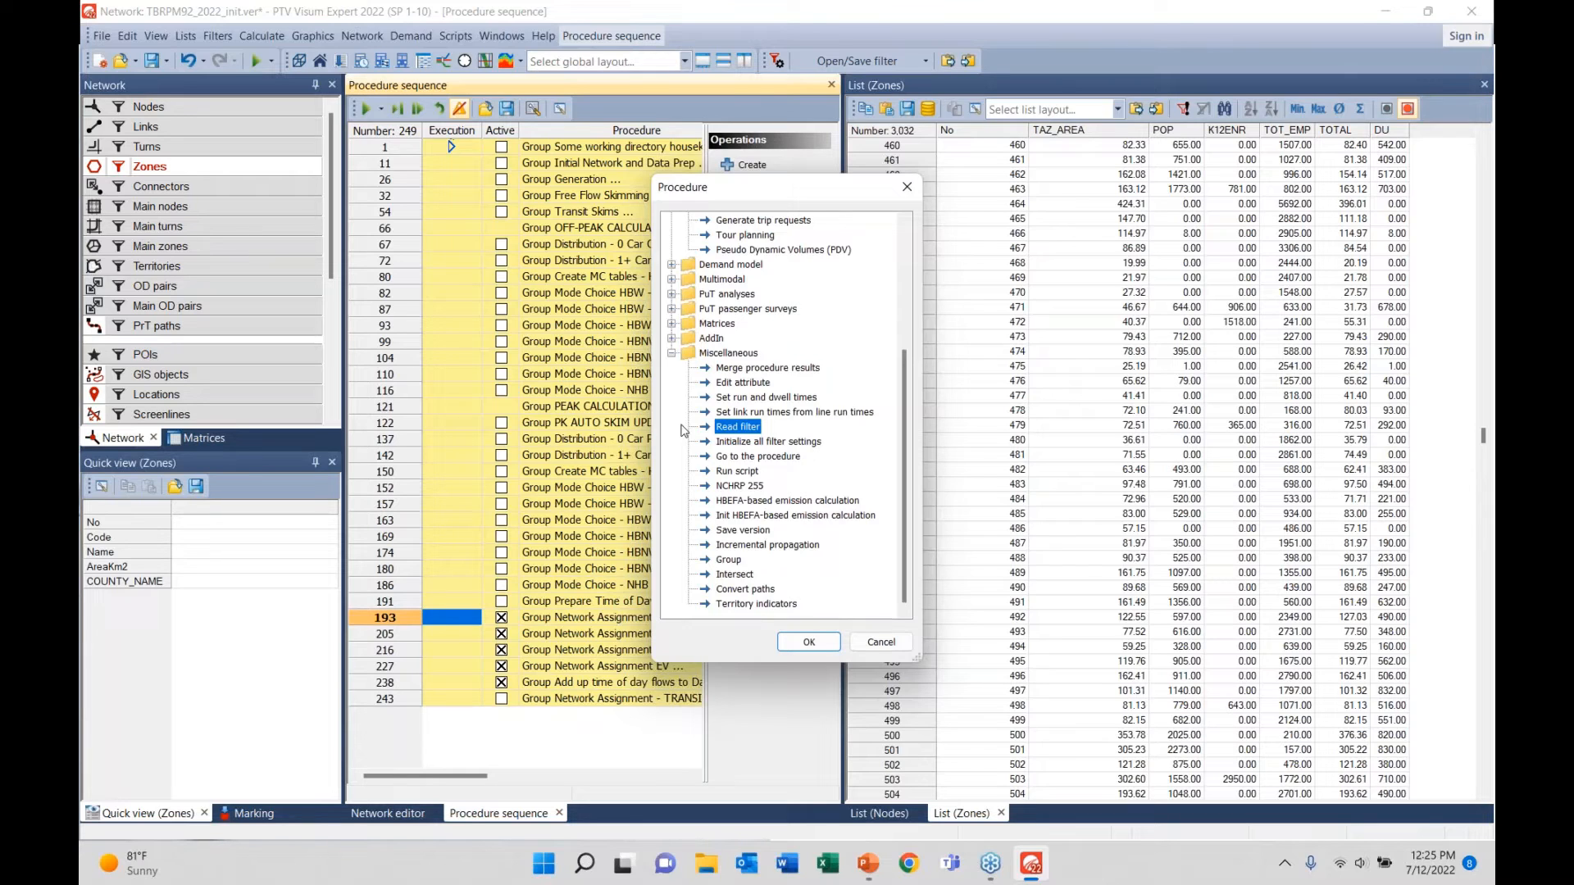
pyautogui.click(881, 642)
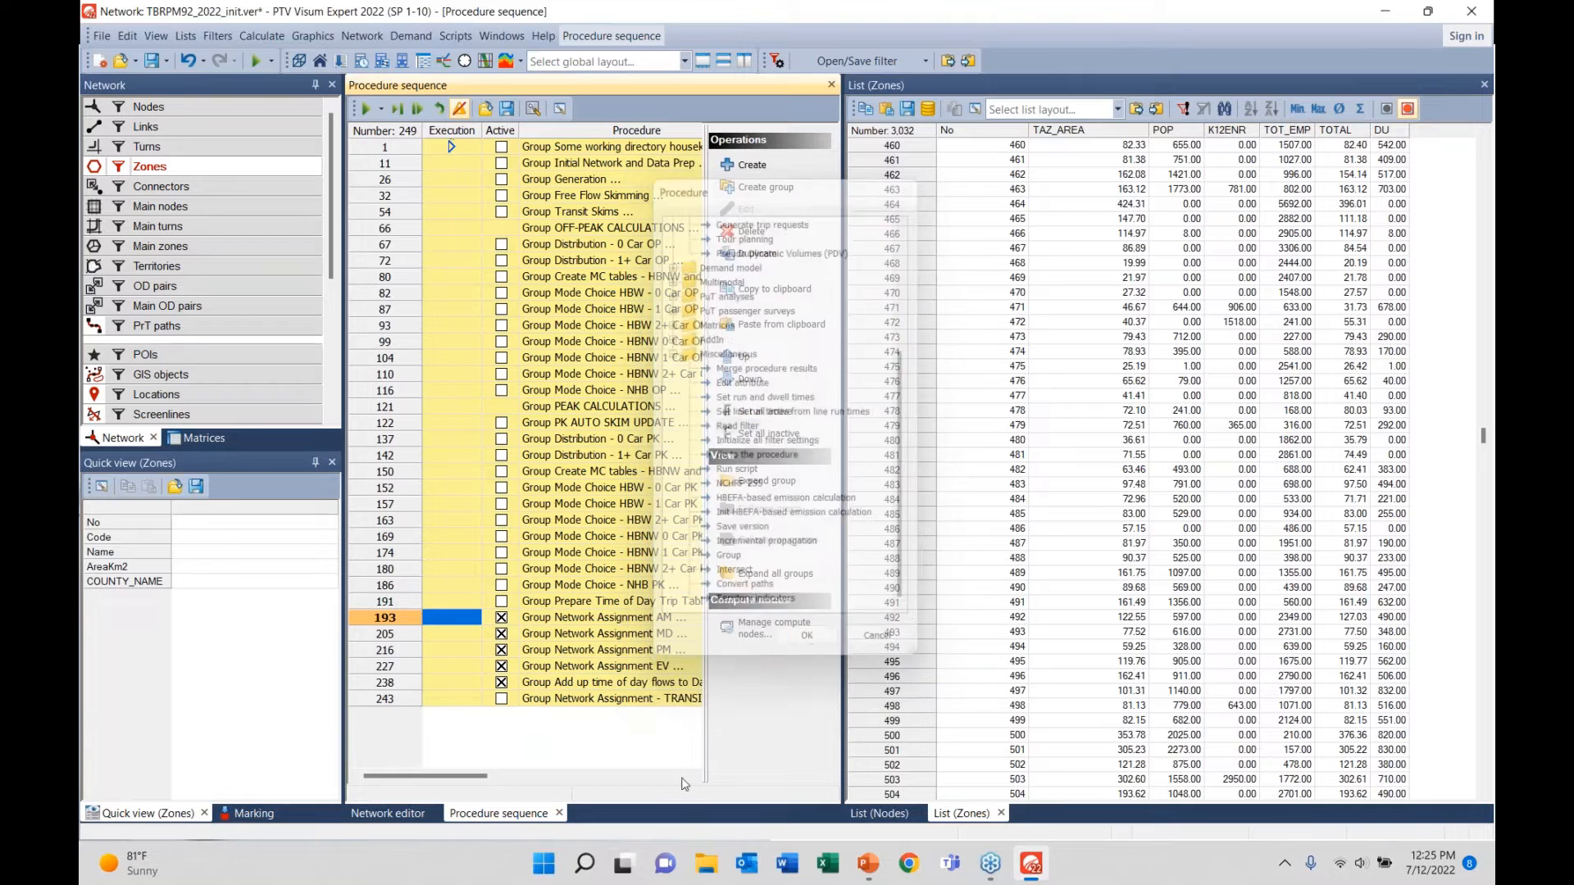
# - Disable the Zones filter in the Network editor, then switch to the PowerPoint slide show
pyautogui.click(388, 813)
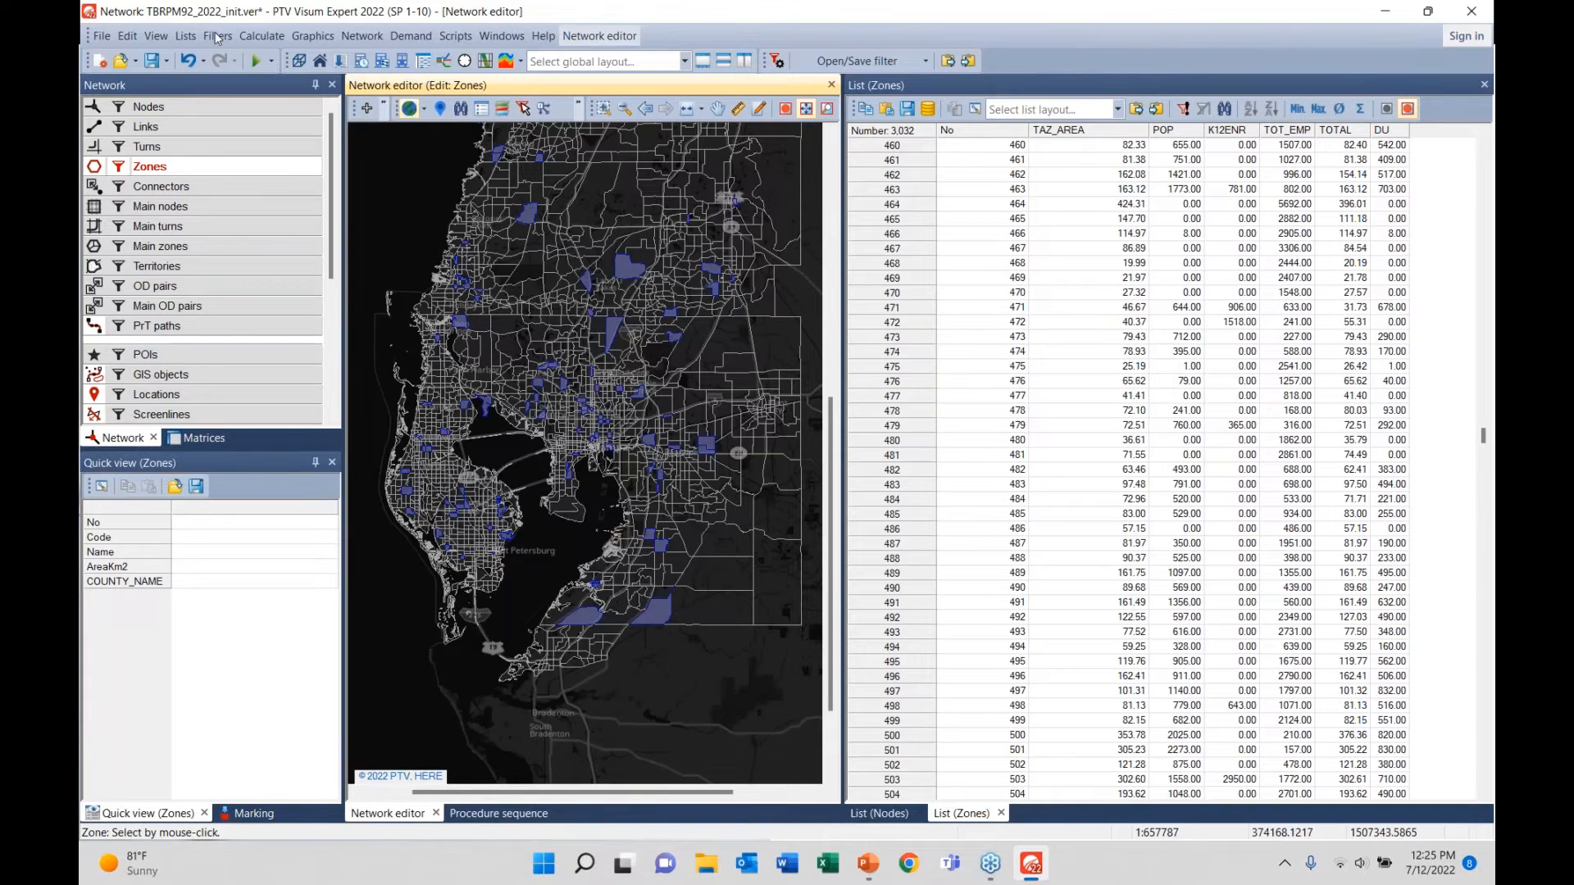
pyautogui.click(119, 168)
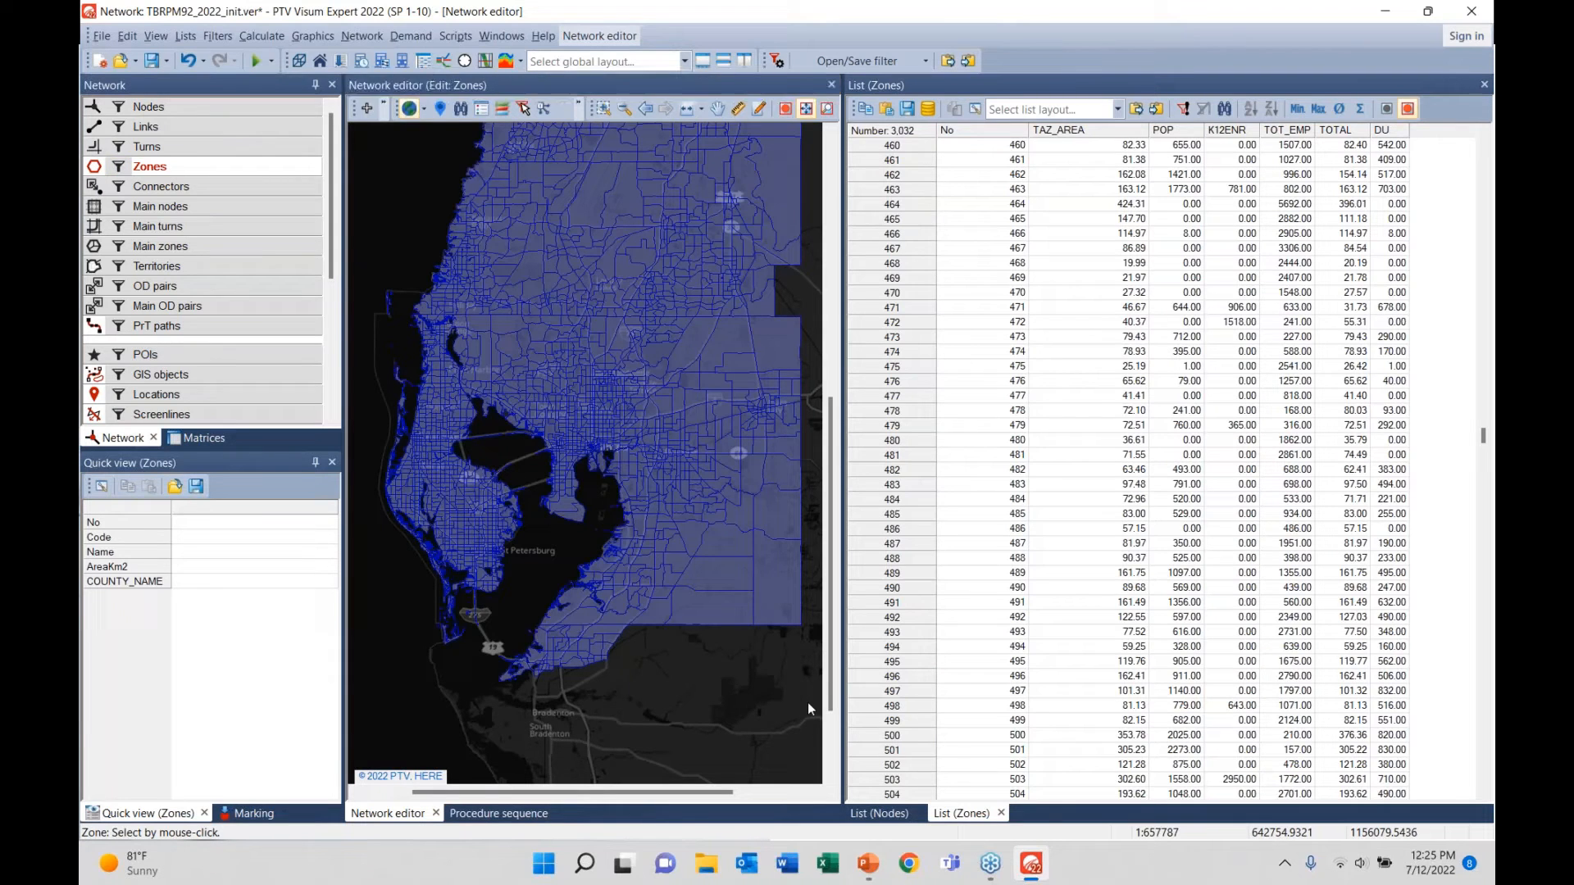
pyautogui.hotkey('alt', 'Tab')
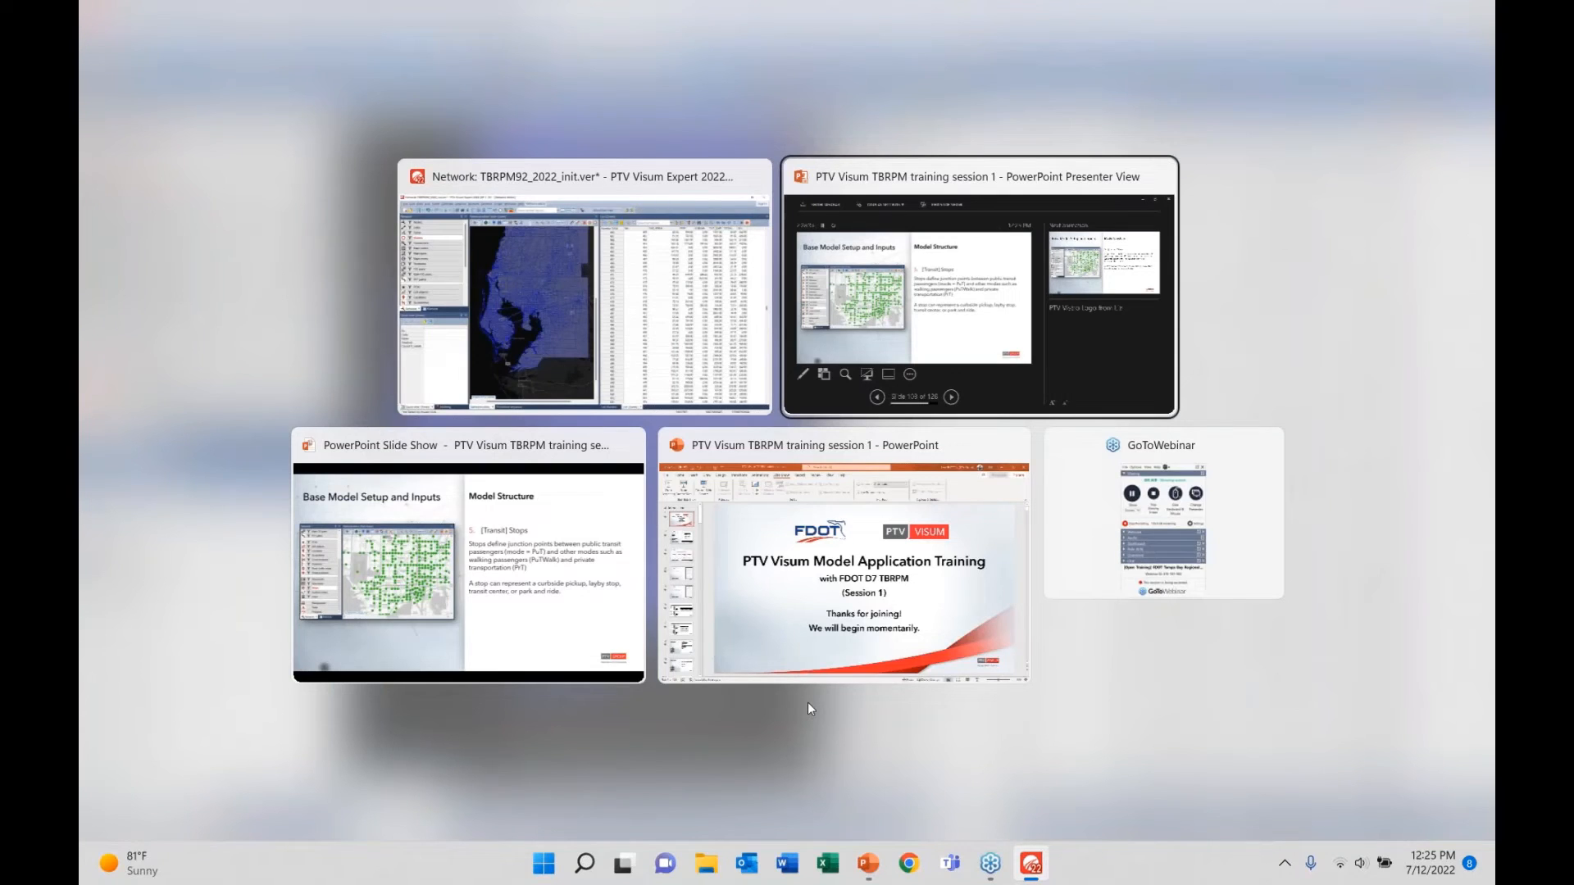
pyautogui.hotkey('alt', 'Tab')
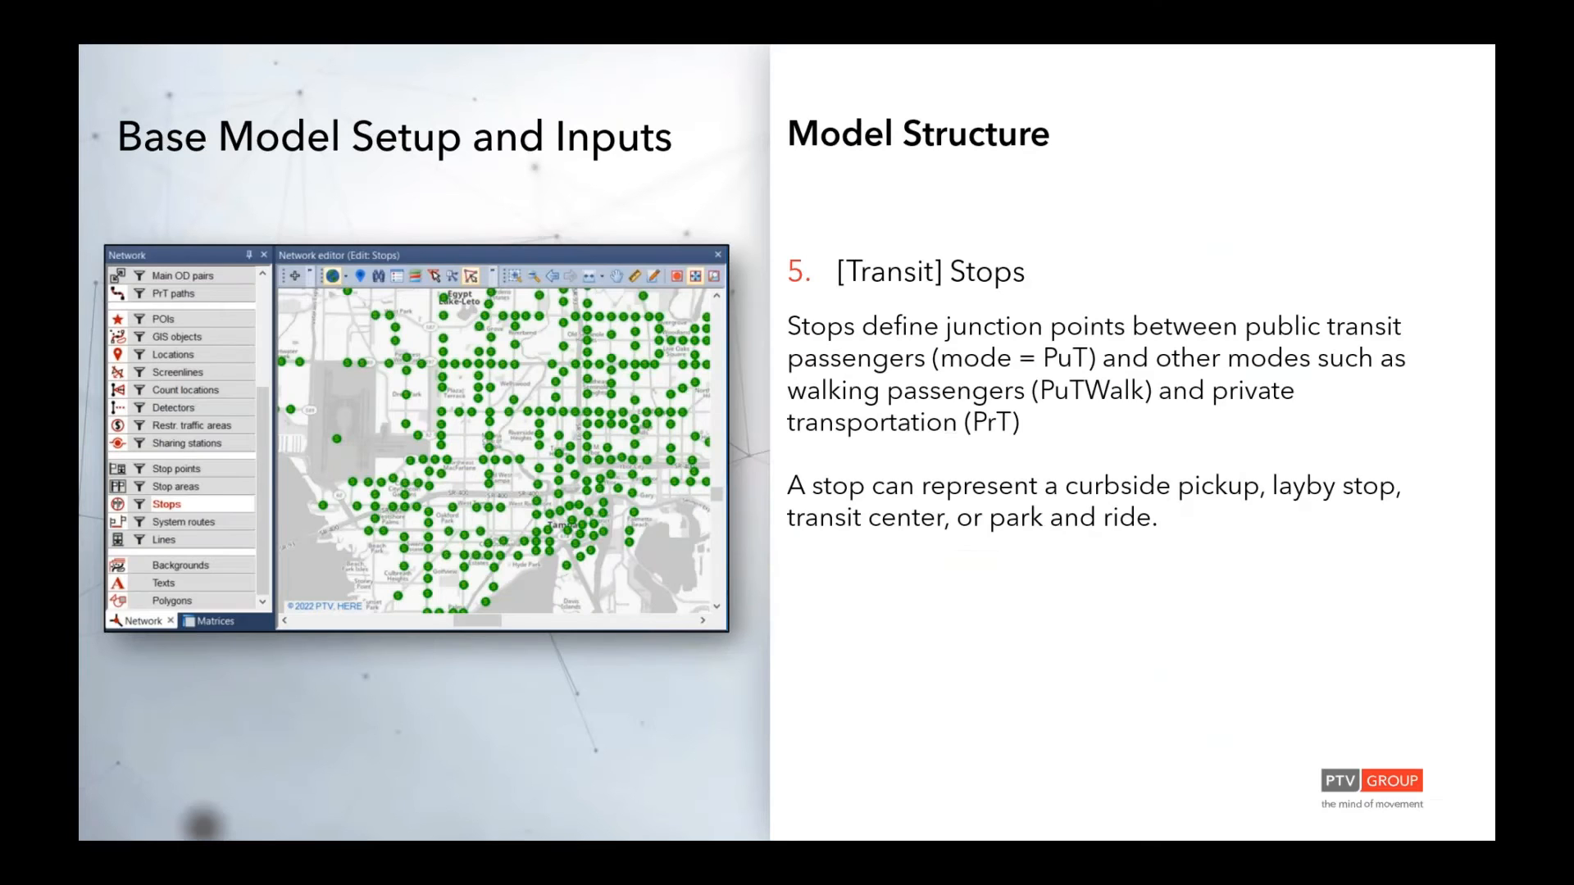
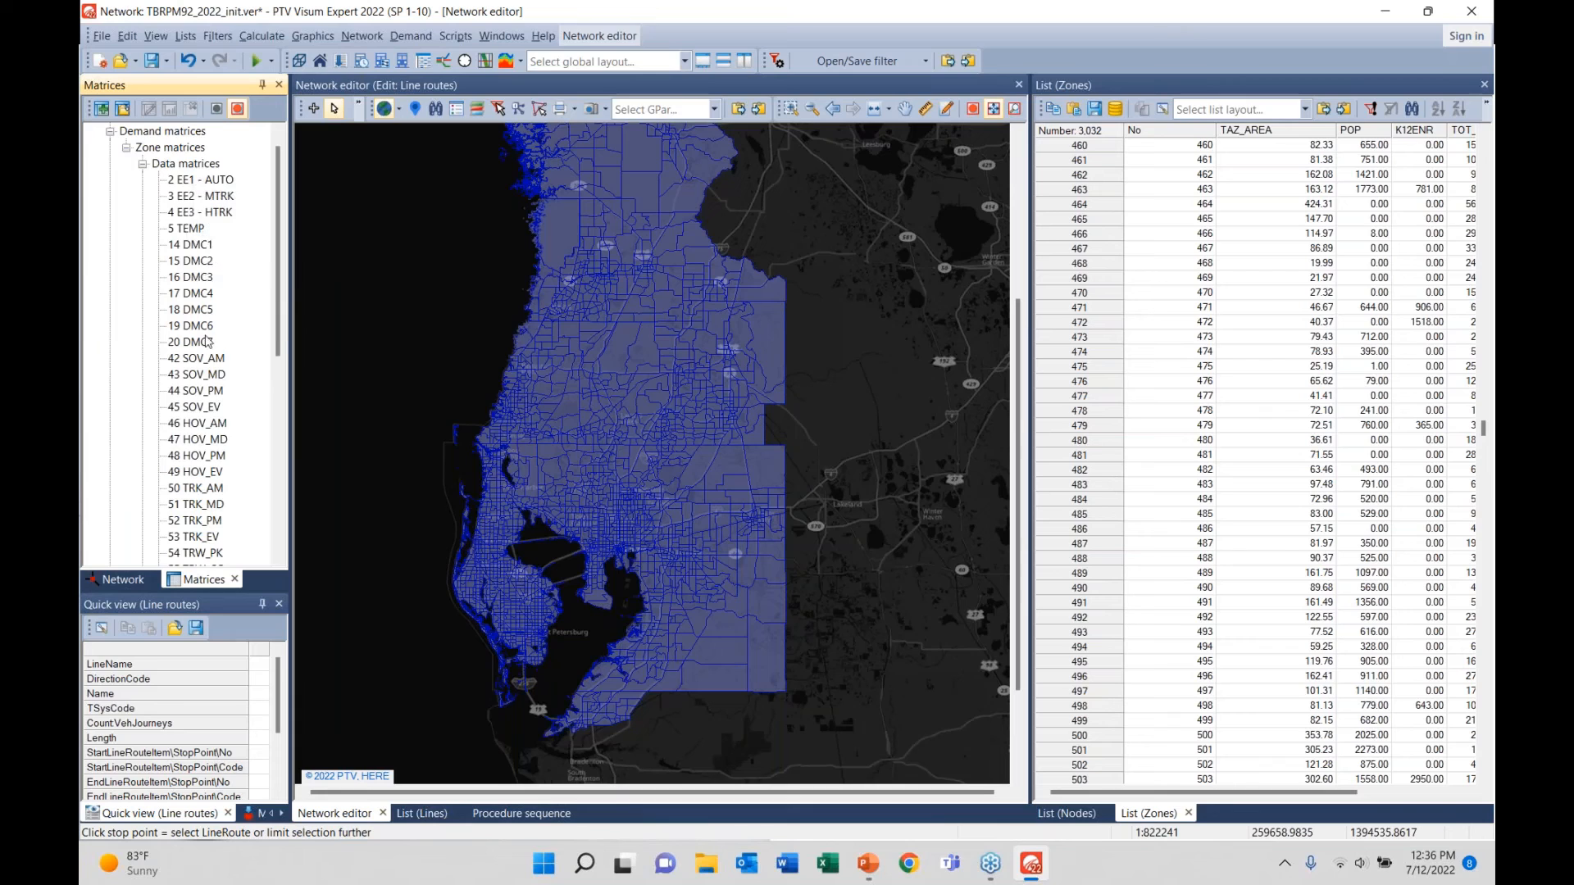
# - Browse the Demand matrices > Data matrices tree beside the Tampa Bay network map
pyautogui.scroll(-8, 203, 368)
pyautogui.scroll(5, 208, 426)
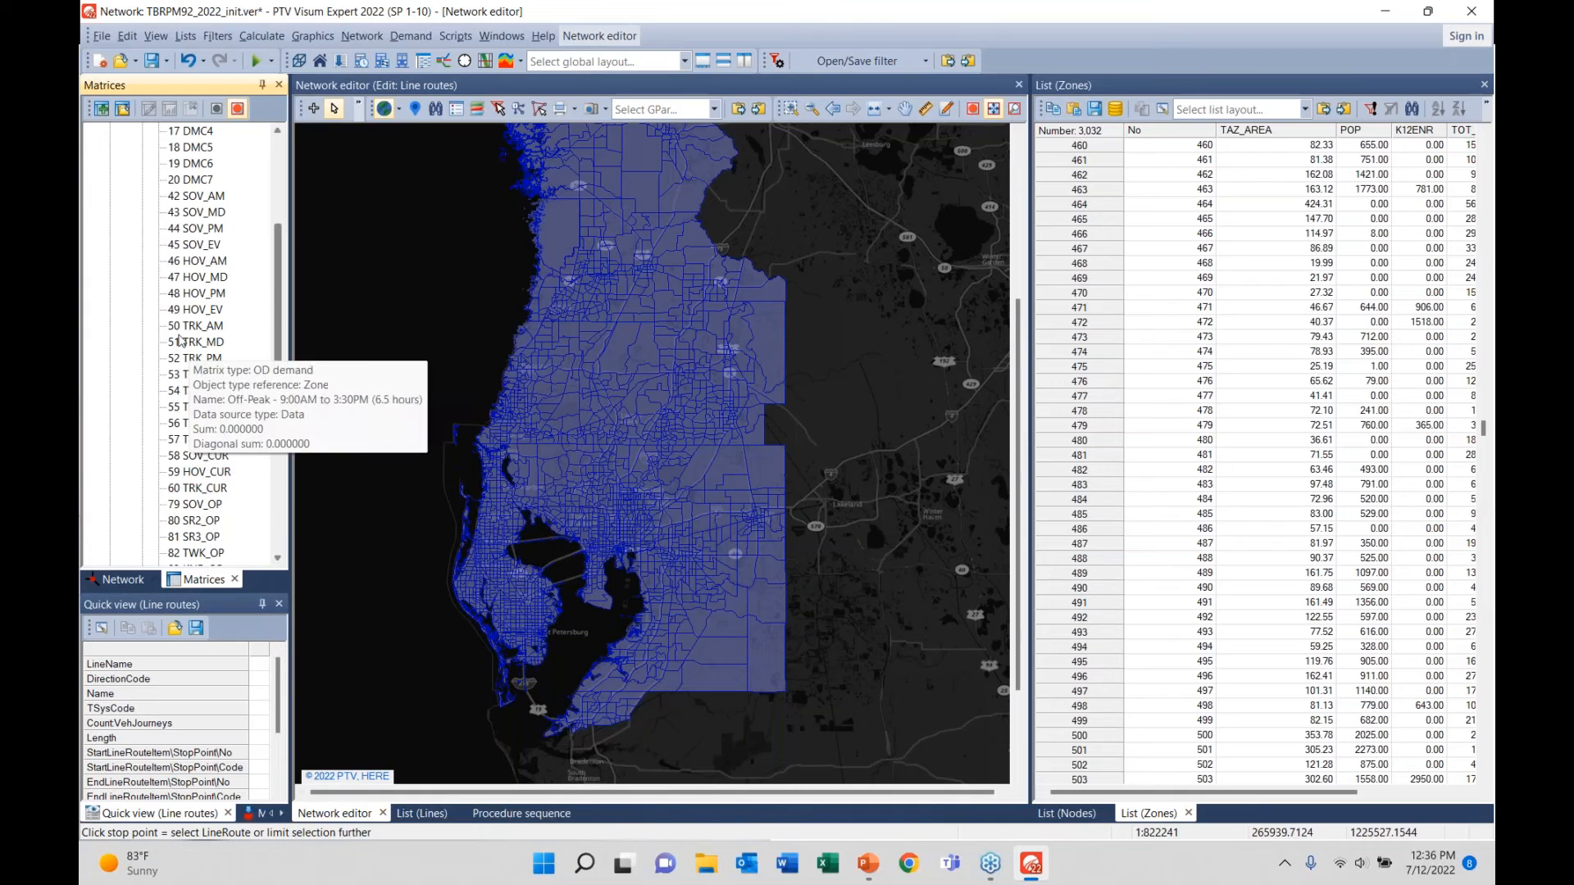
# - Open matrix 42 SOV_AM in a floating Matrix editor over the network map
pyautogui.click(184, 201)
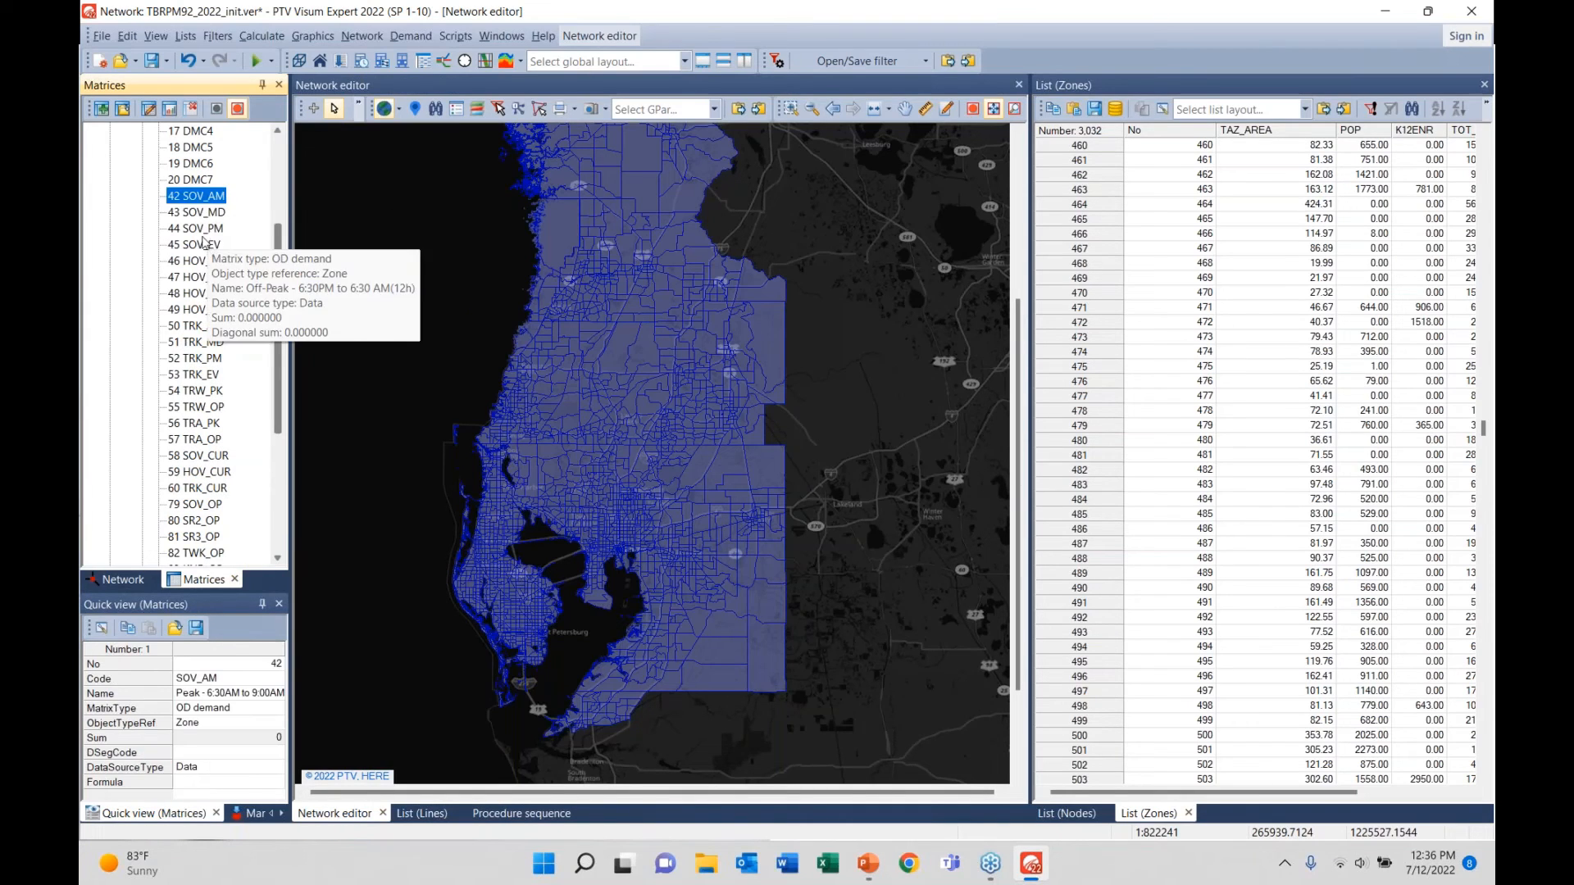
pyautogui.doubleClick(187, 197)
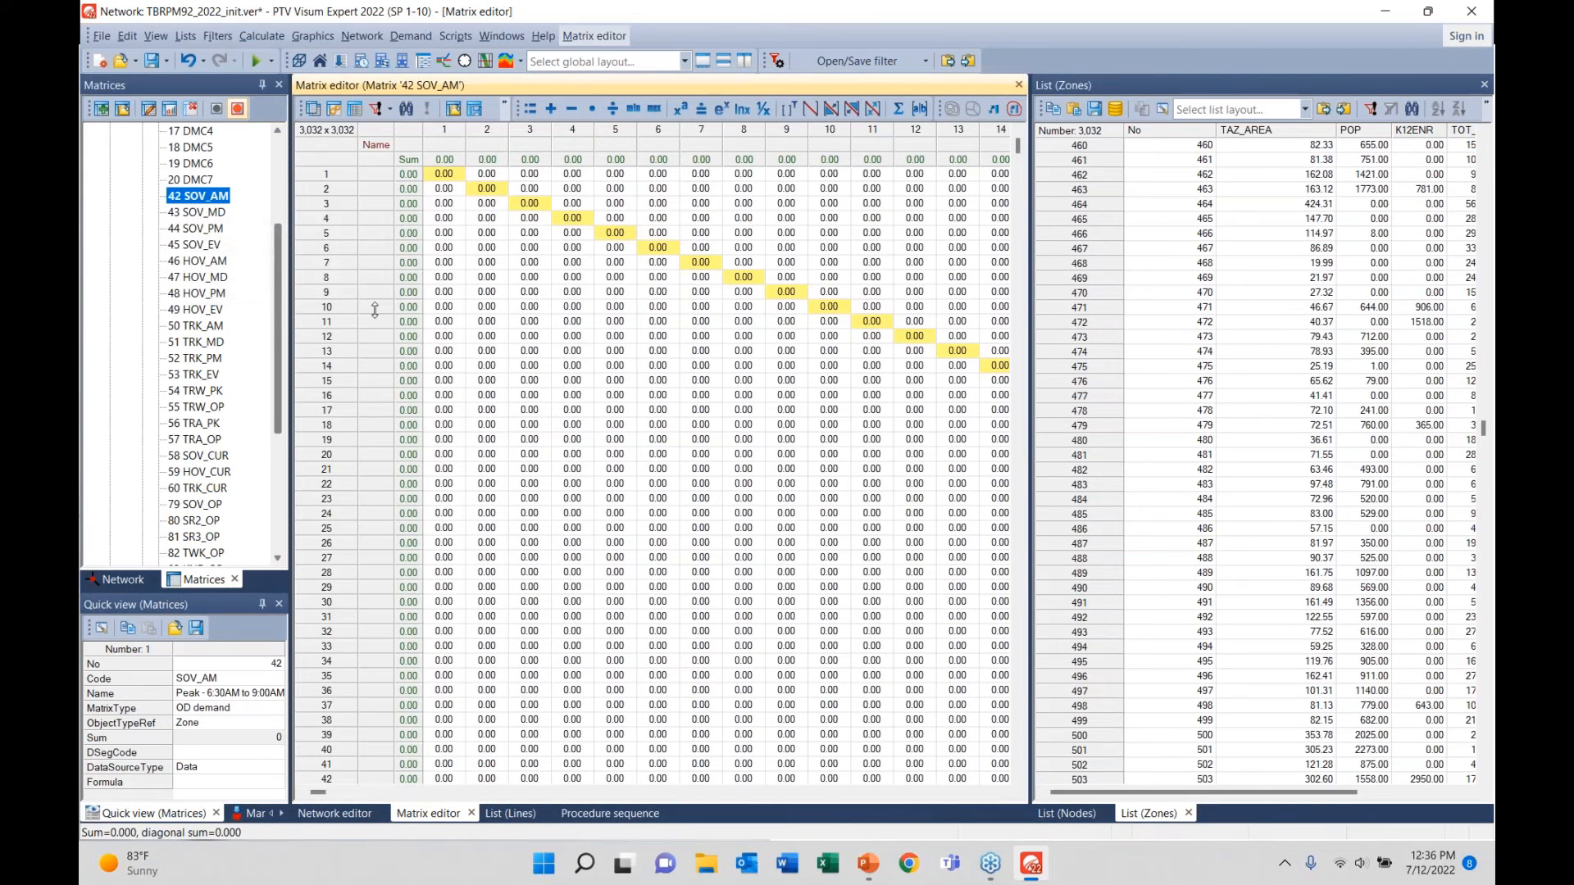
pyautogui.moveTo(435, 813); pyautogui.dragTo(410, 385)
pyautogui.moveTo(322, 461); pyautogui.dragTo(638, 459)
pyautogui.moveTo(864, 389); pyautogui.dragTo(746, 308)
pyautogui.click(335, 813)
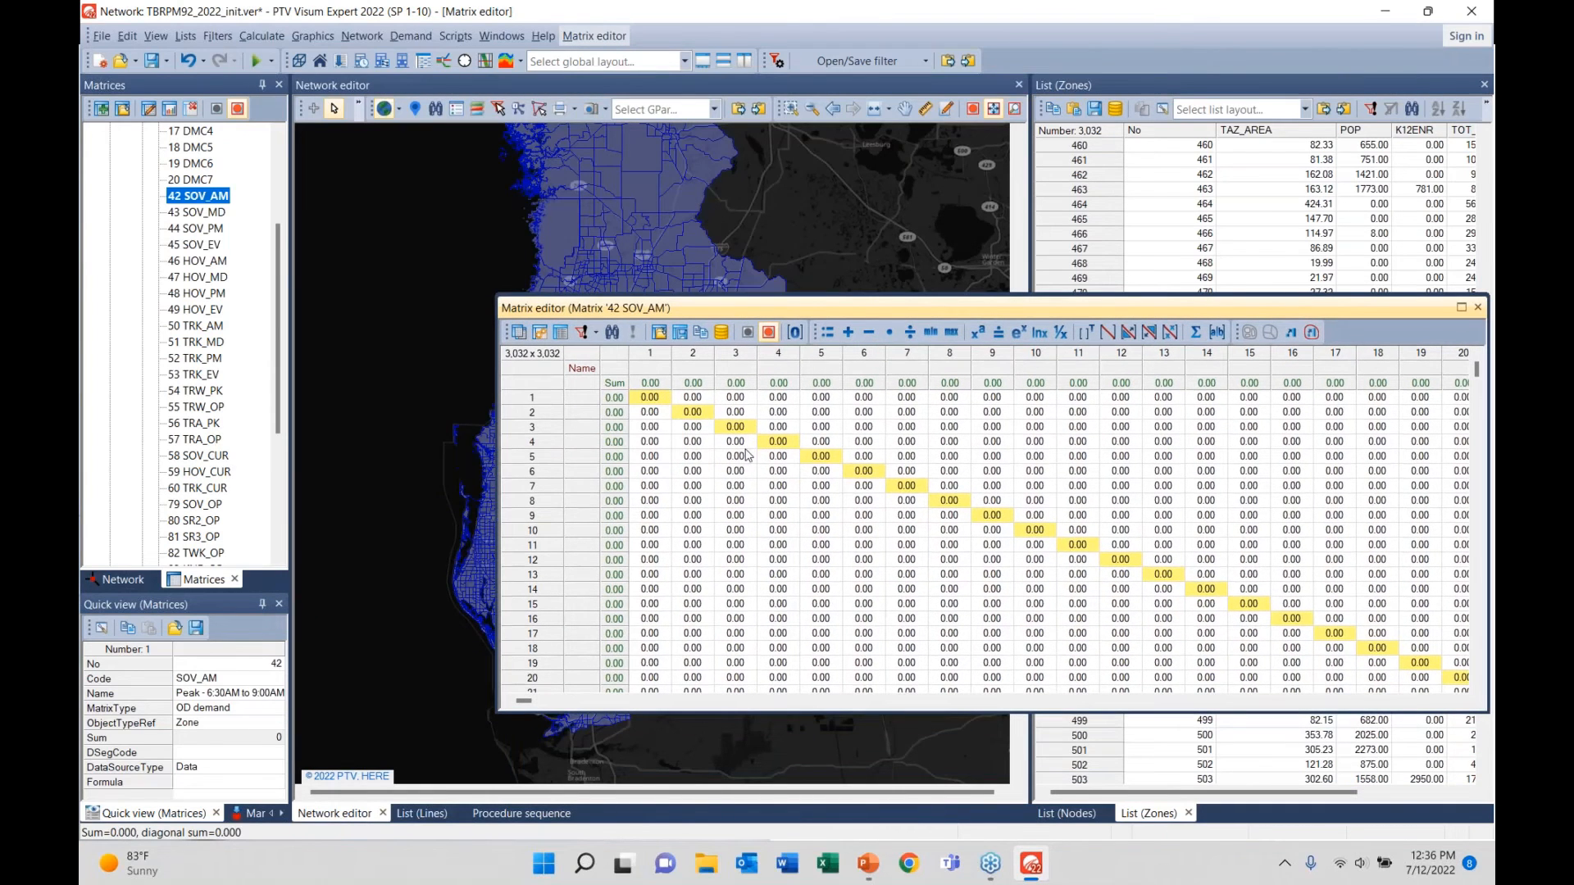
# - Select the zone 5 to zone 7 OD pair and reposition the editor to reveal it on the map
pyautogui.scroll(-6, 747, 455)
pyautogui.scroll(6, 759, 508)
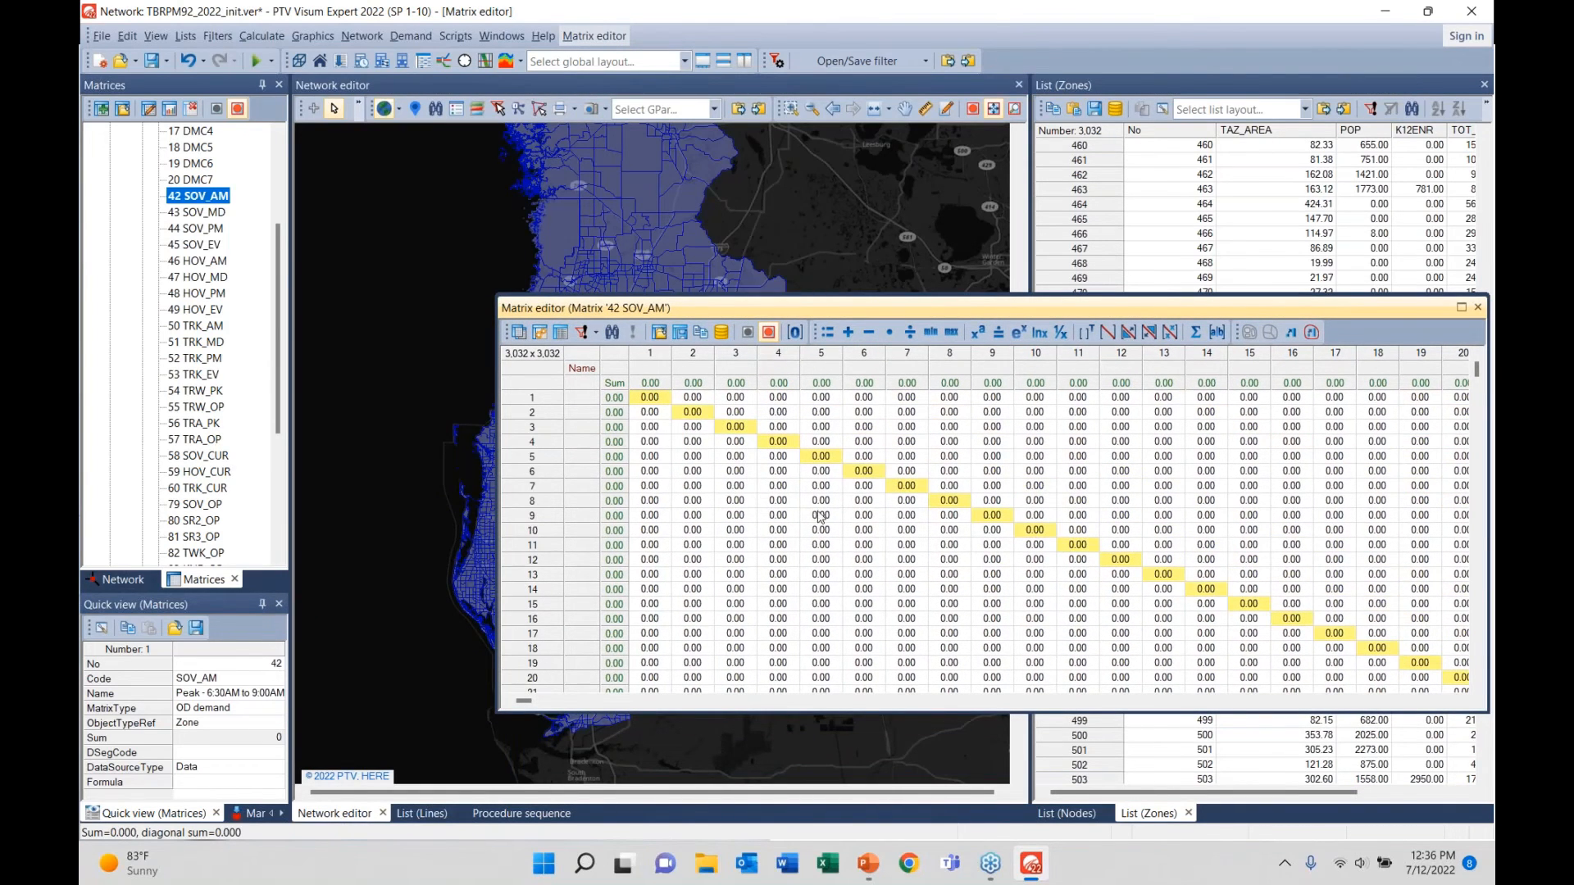
pyautogui.click(866, 502)
pyautogui.click(897, 460)
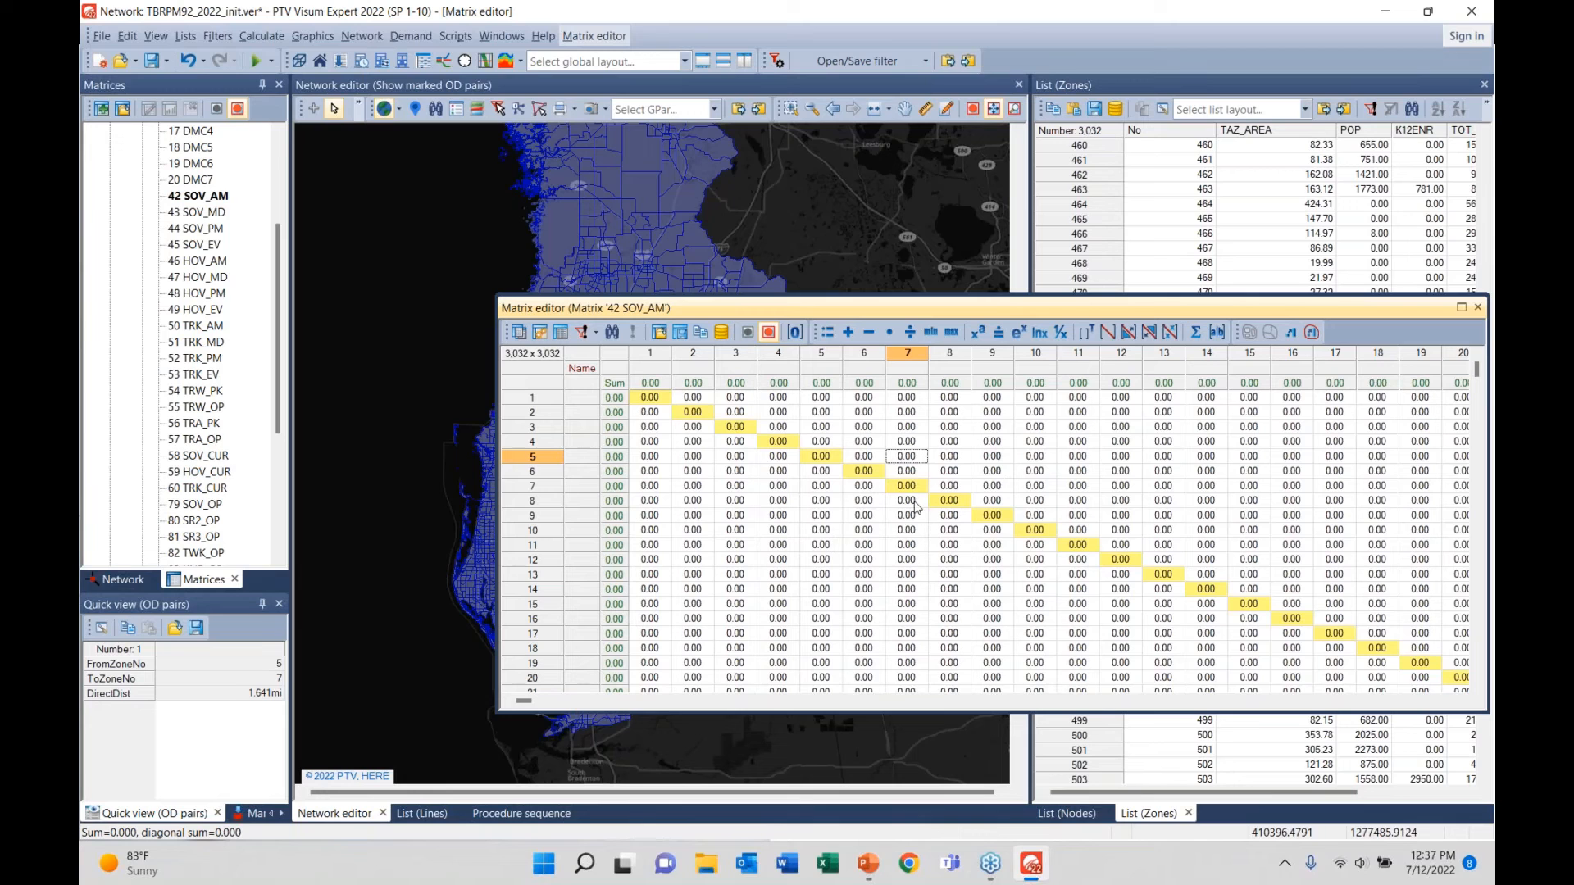
pyautogui.moveTo(810, 308); pyautogui.dragTo(777, 522)
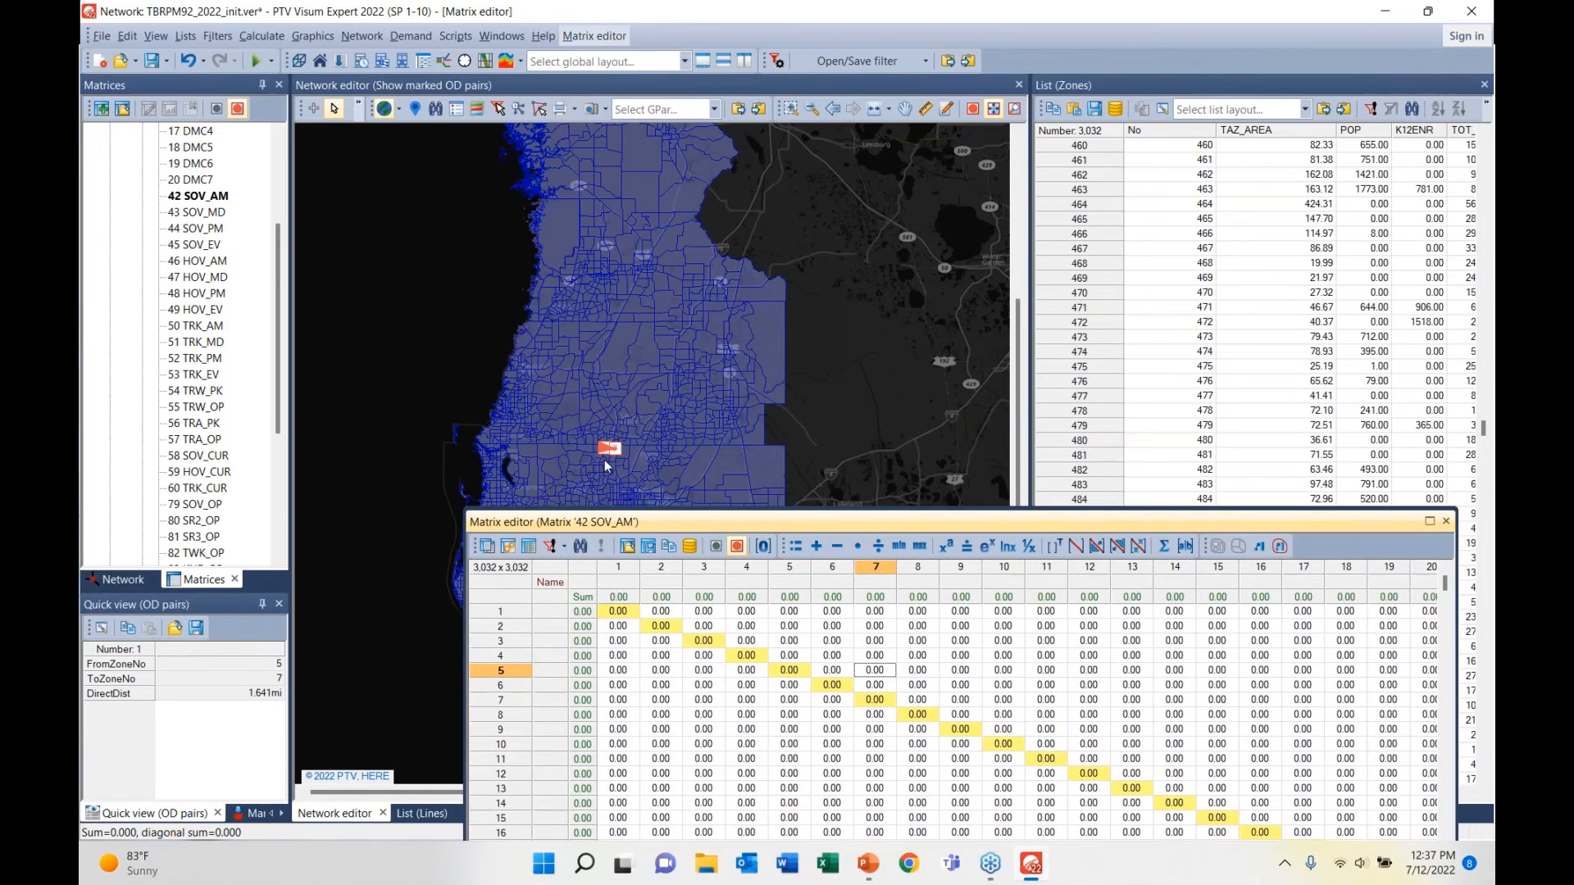
pyautogui.scroll(5, 604, 460)
pyautogui.scroll(3, 613, 445)
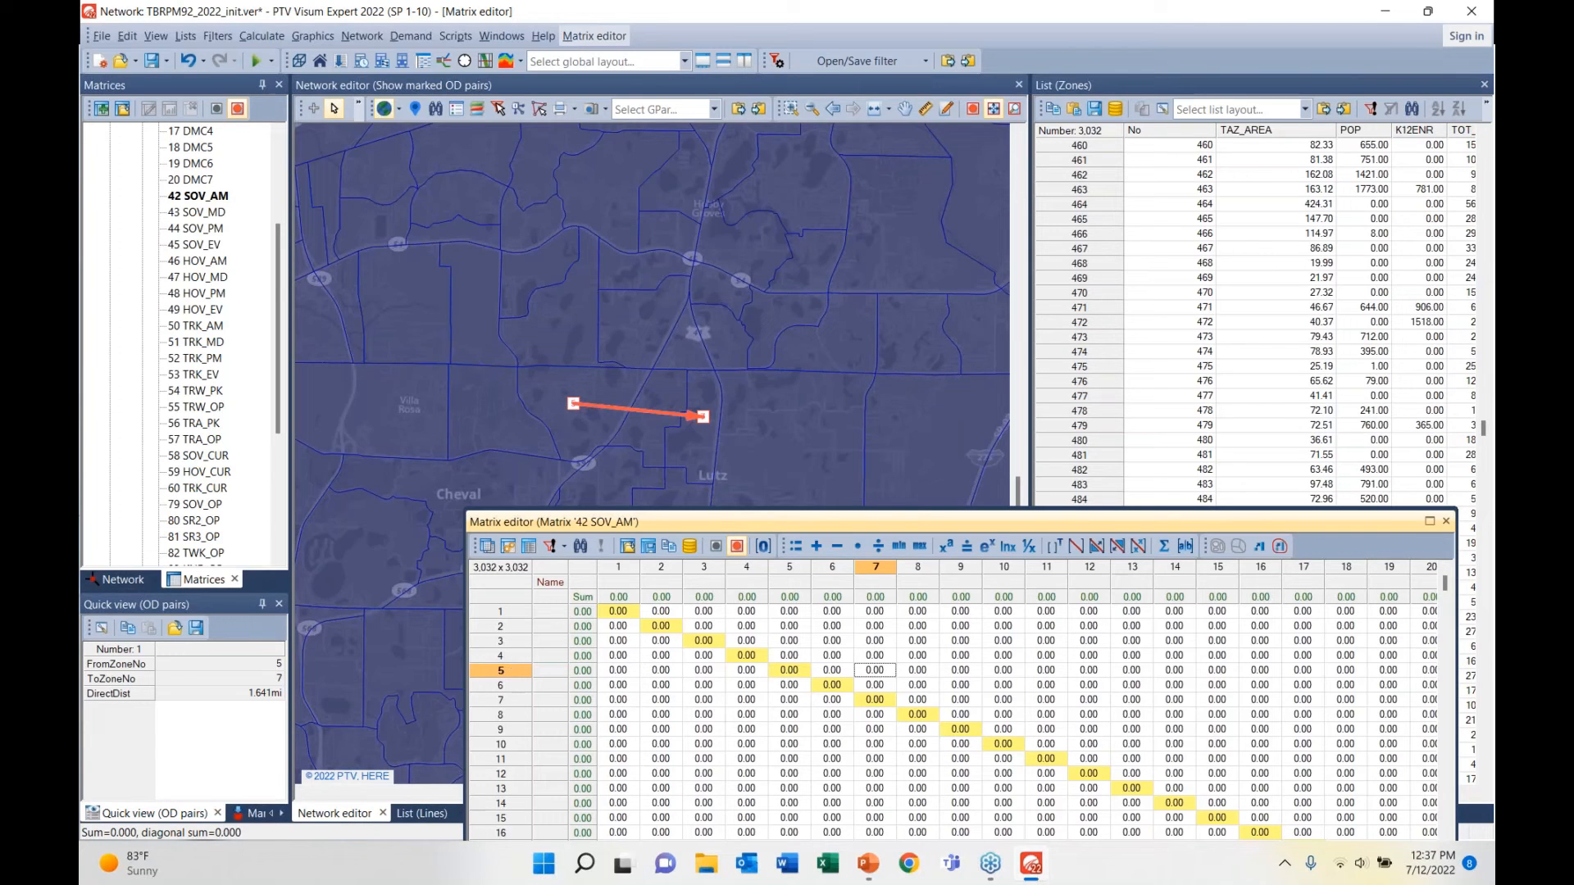
pyautogui.moveTo(851, 524); pyautogui.dragTo(724, 503)
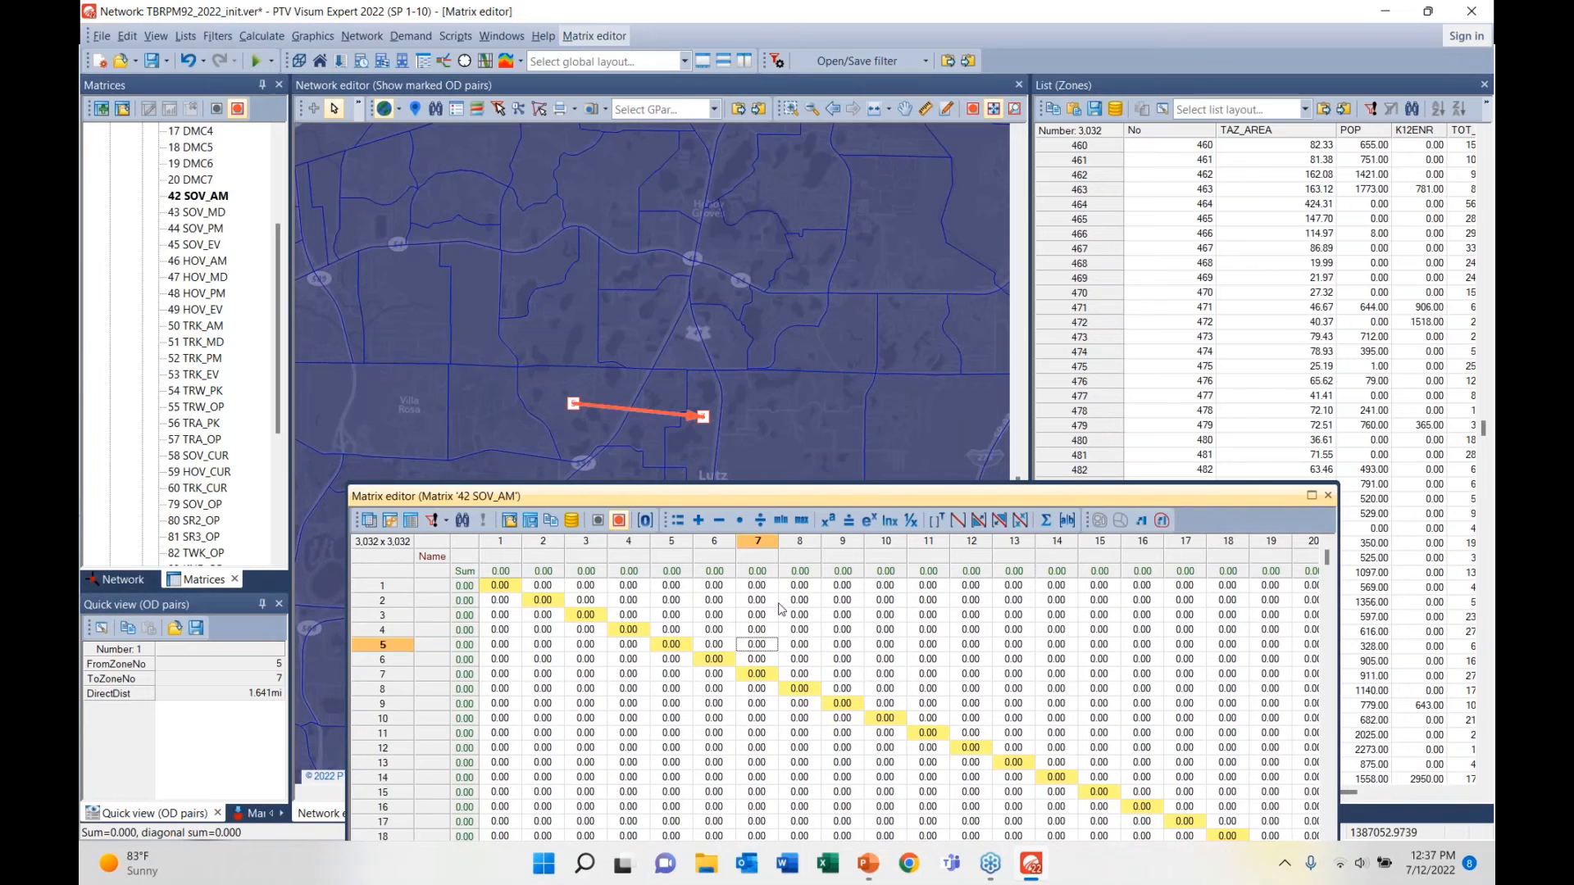
pyautogui.moveTo(697, 495); pyautogui.dragTo(641, 264)
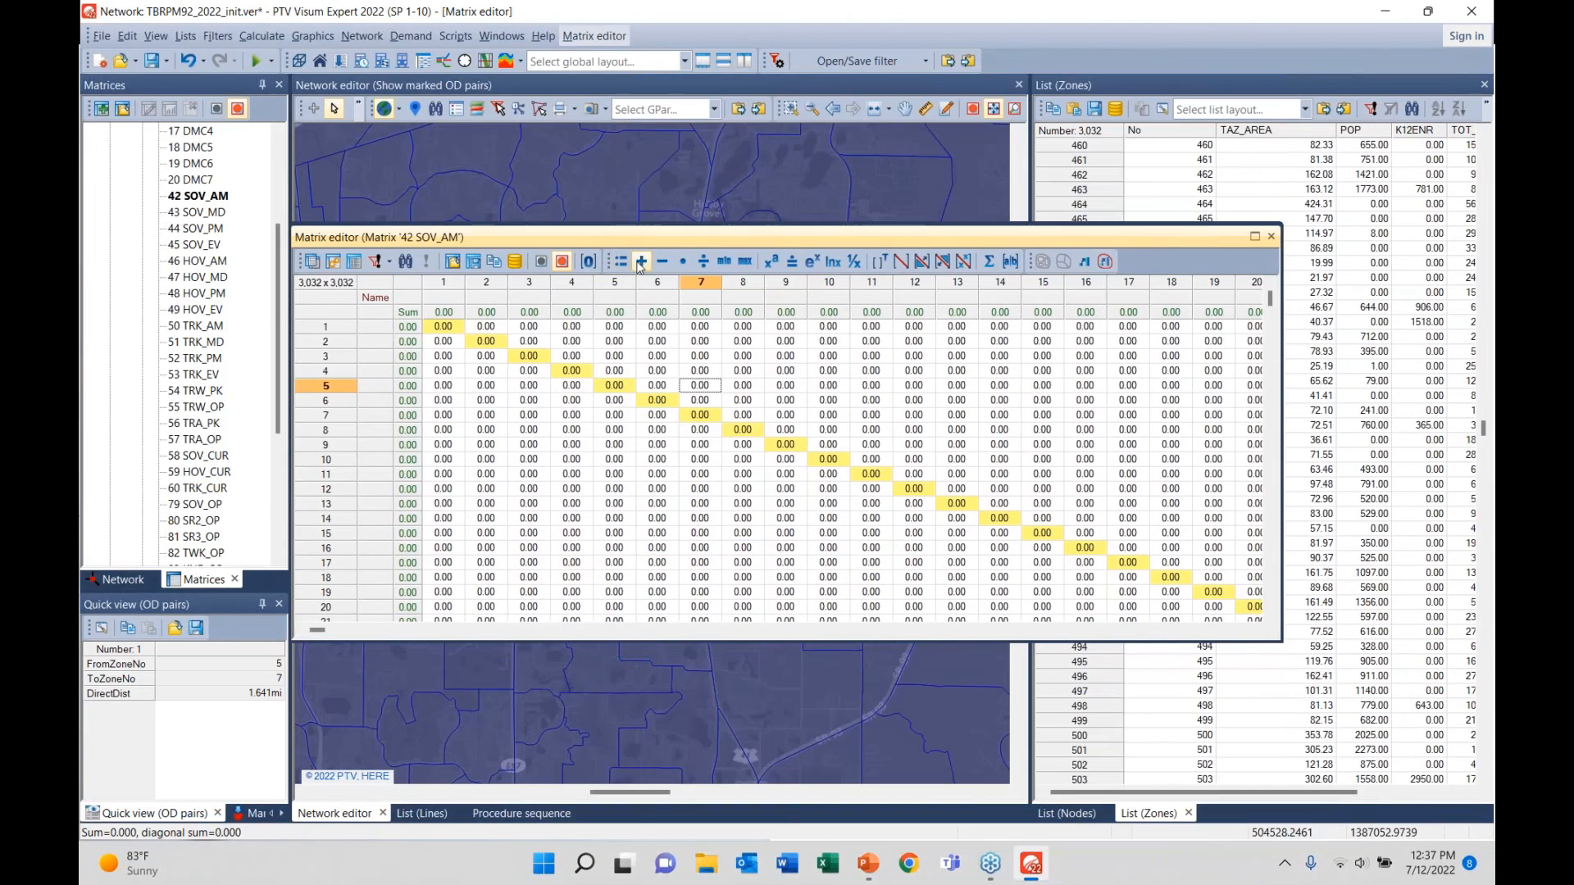
pyautogui.click(683, 260)
pyautogui.moveTo(822, 151); pyautogui.dragTo(919, 180)
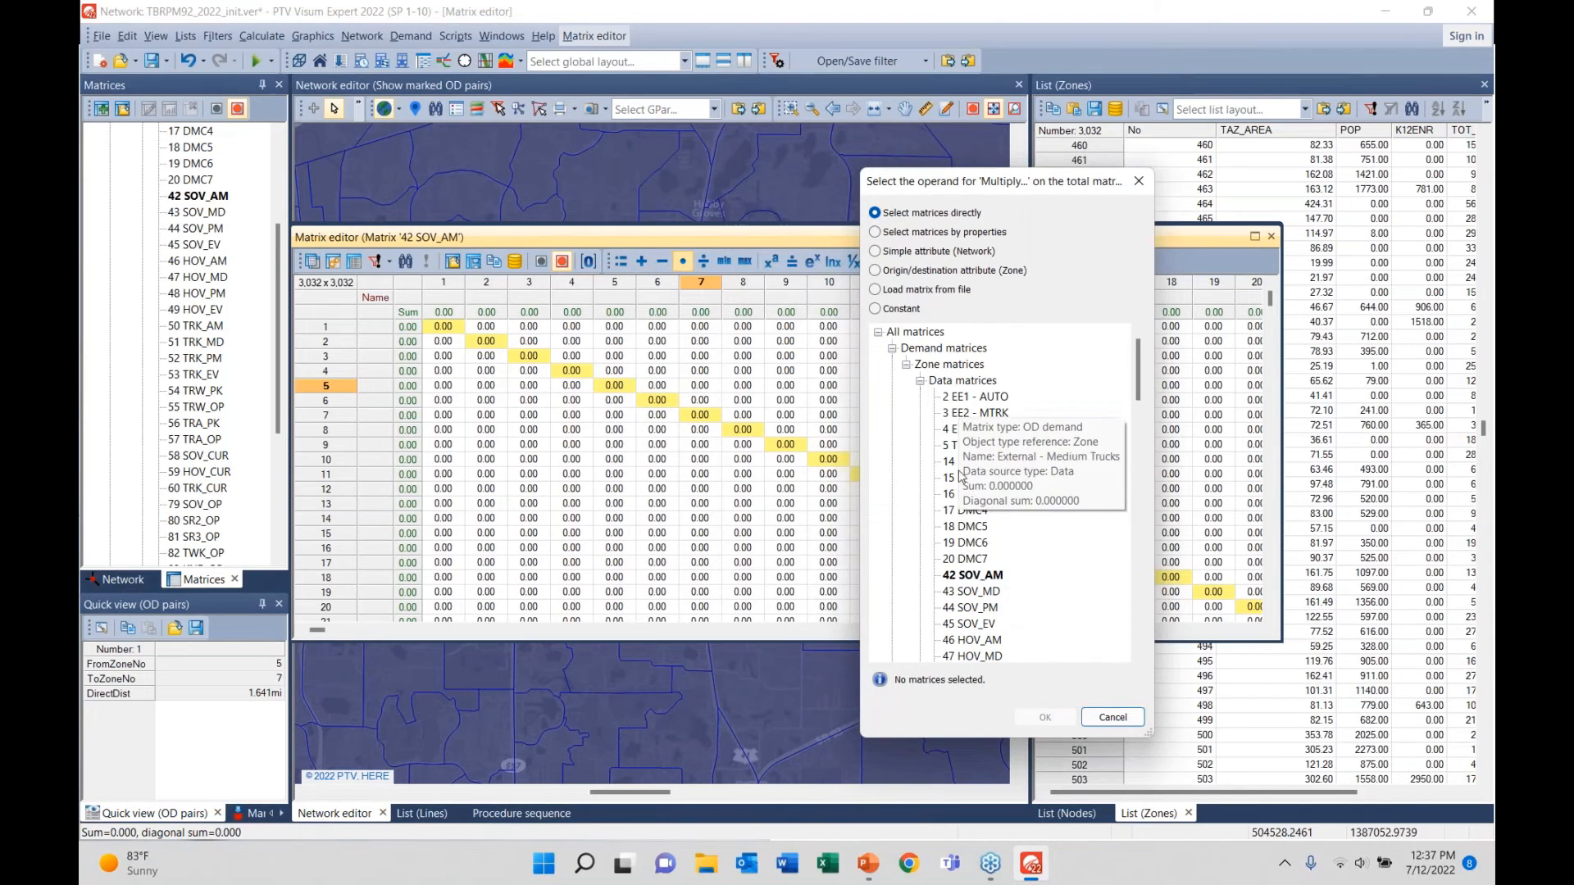
pyautogui.click(968, 590)
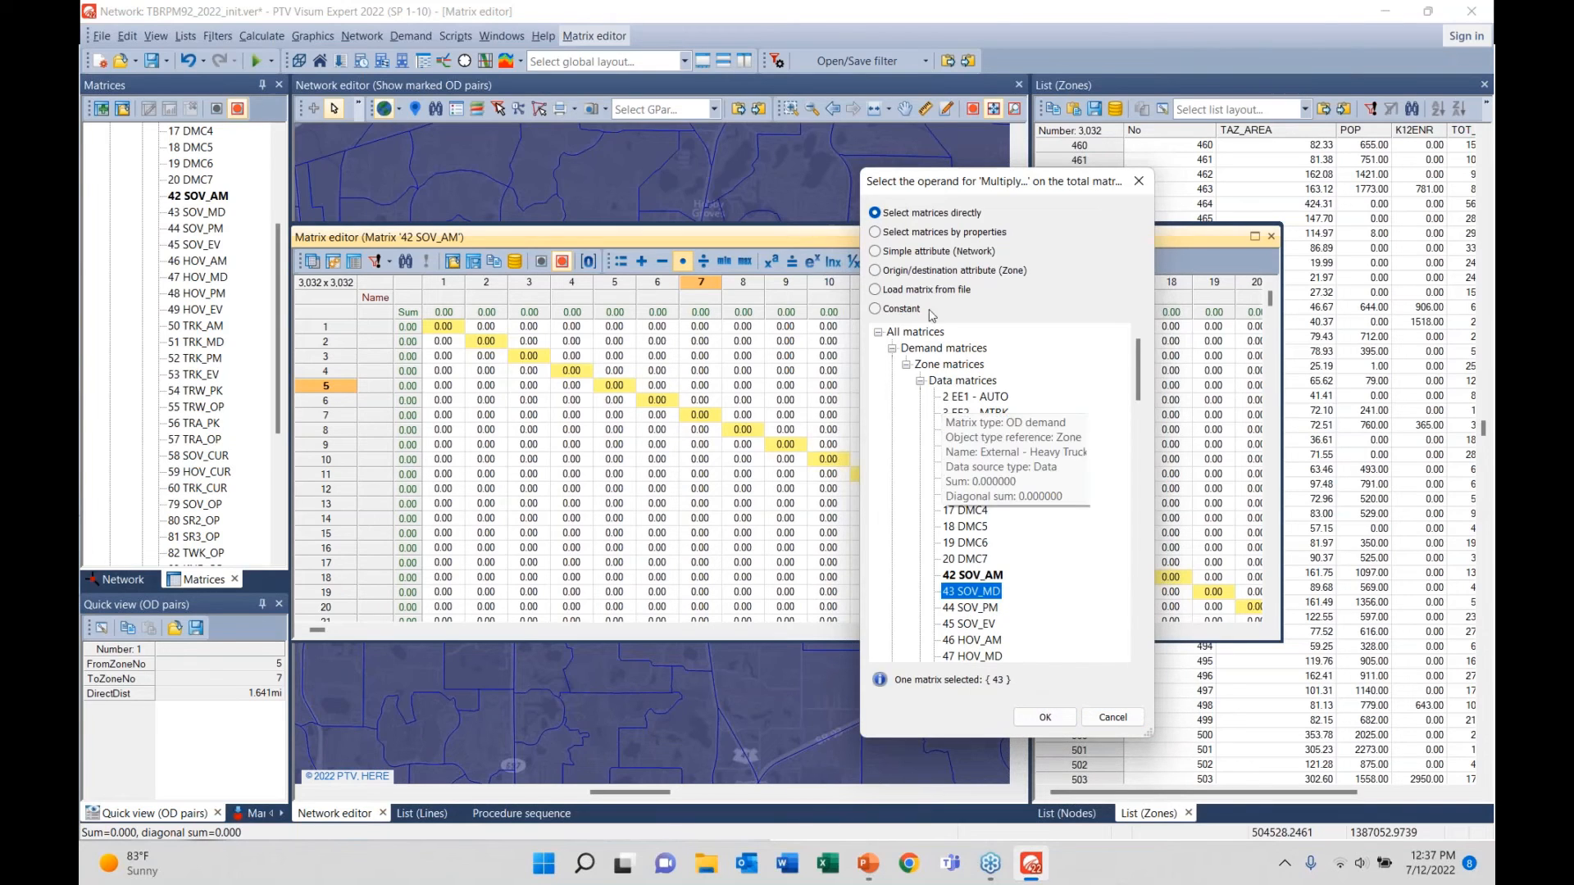
pyautogui.click(876, 309)
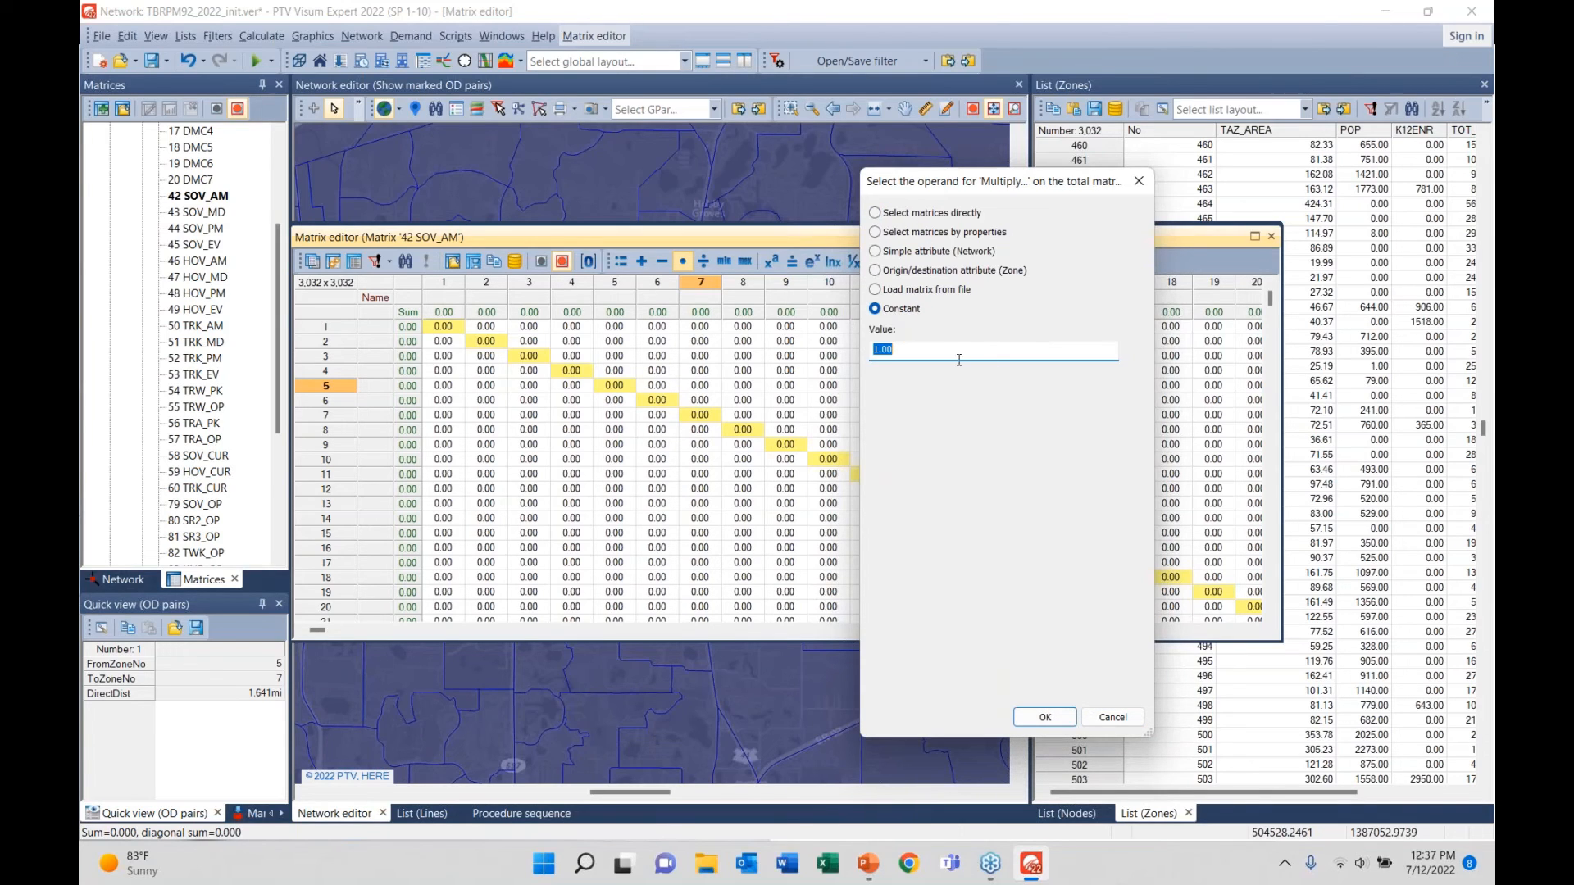
pyautogui.write('1')
pyautogui.click(1105, 718)
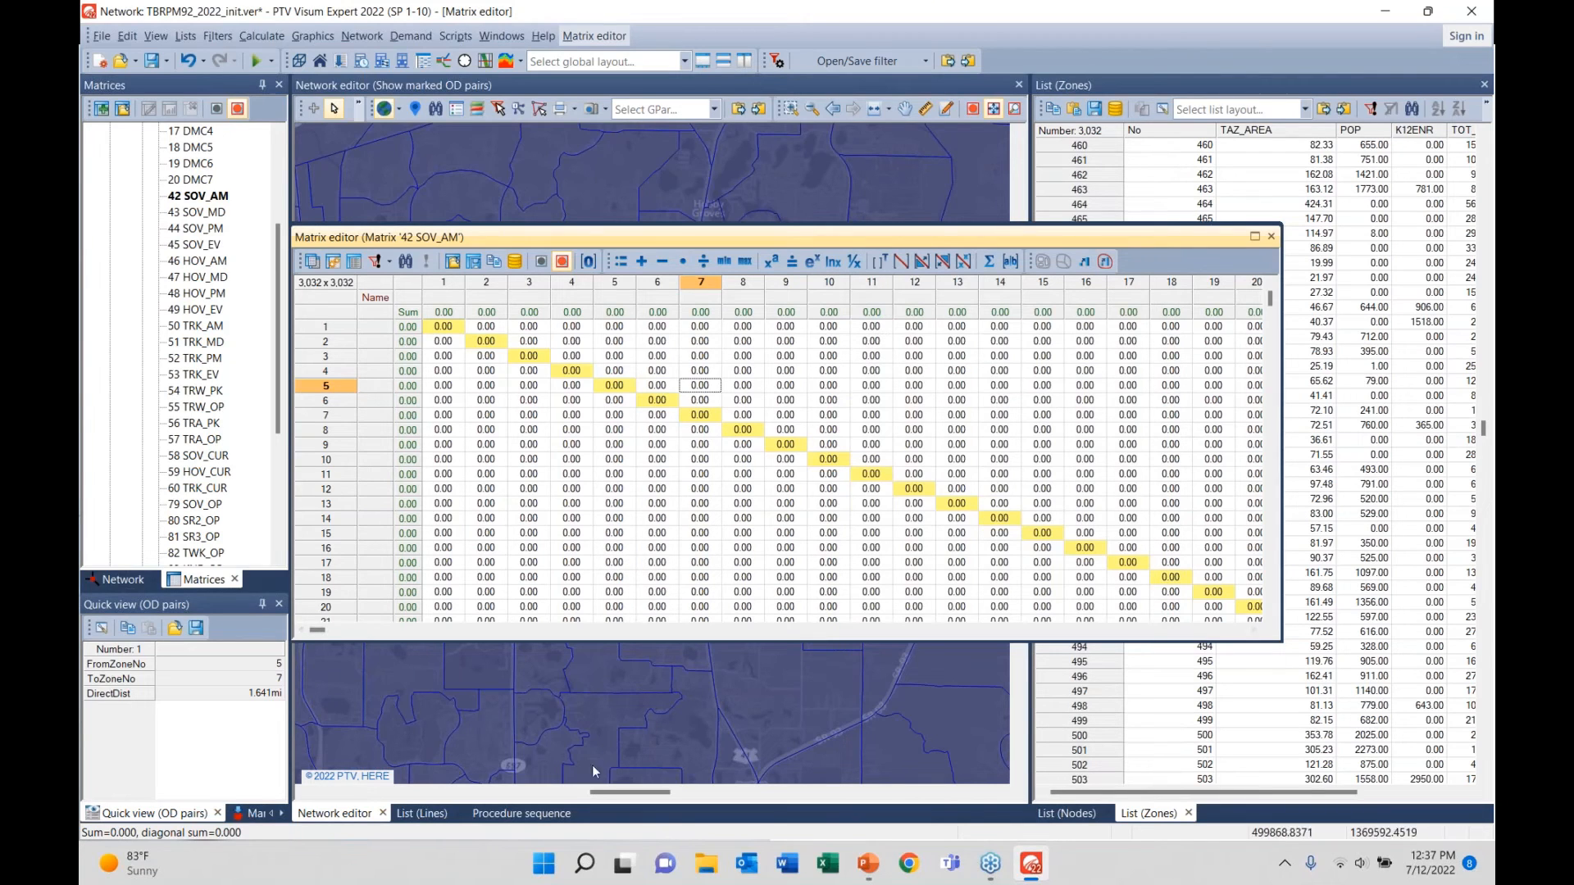
# - Close the Matrix editor and start adding a Combination of matrices and vectors procedure, then cancel
pyautogui.click(530, 813)
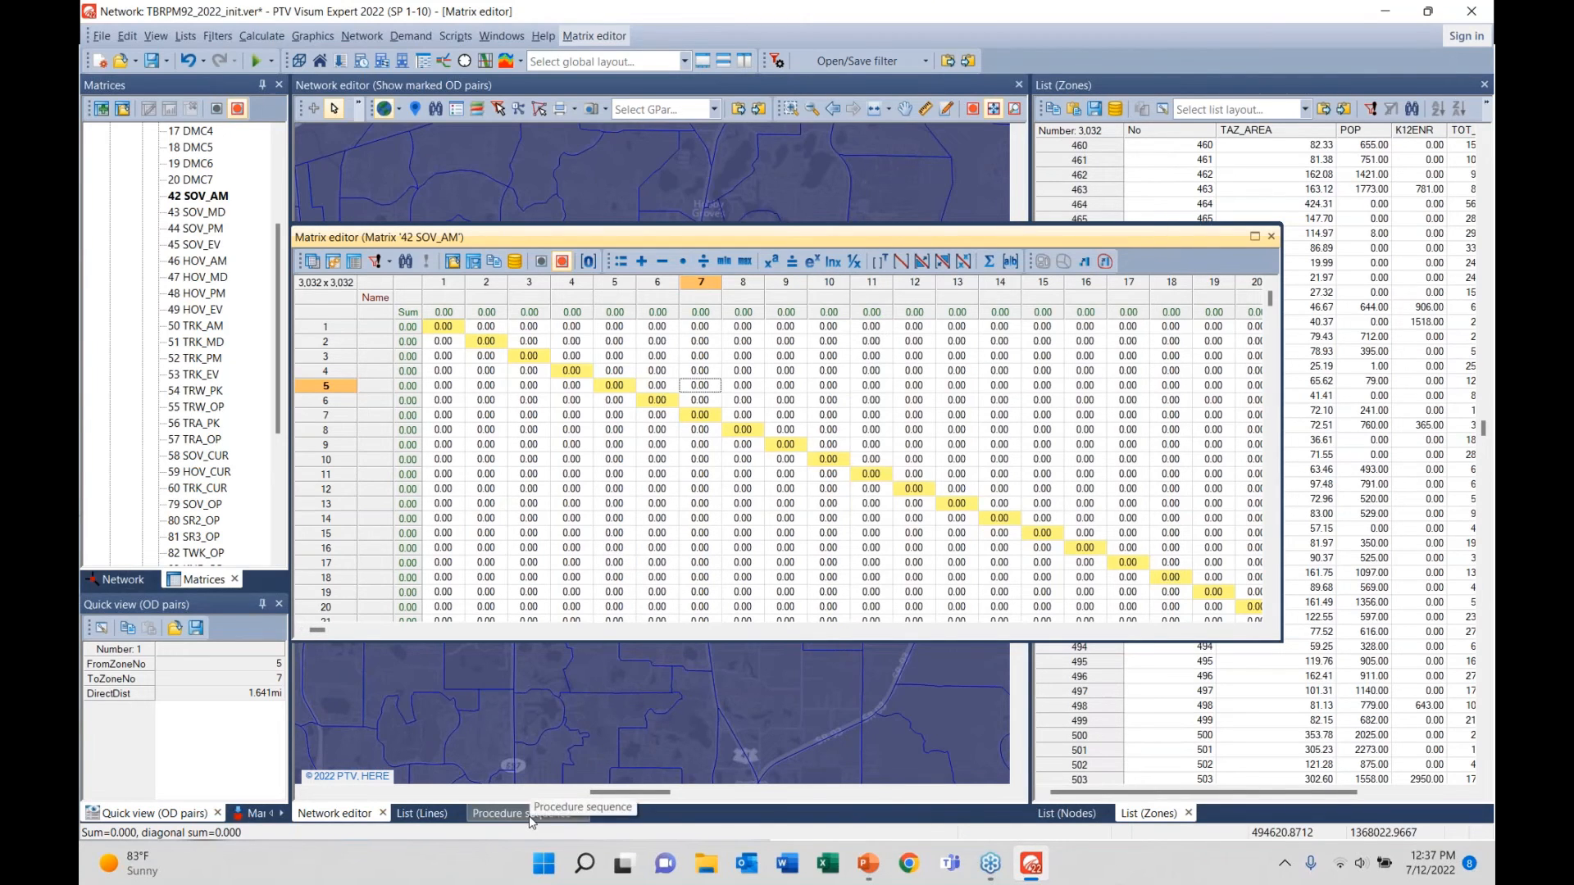
pyautogui.click(1271, 237)
pyautogui.click(1270, 237)
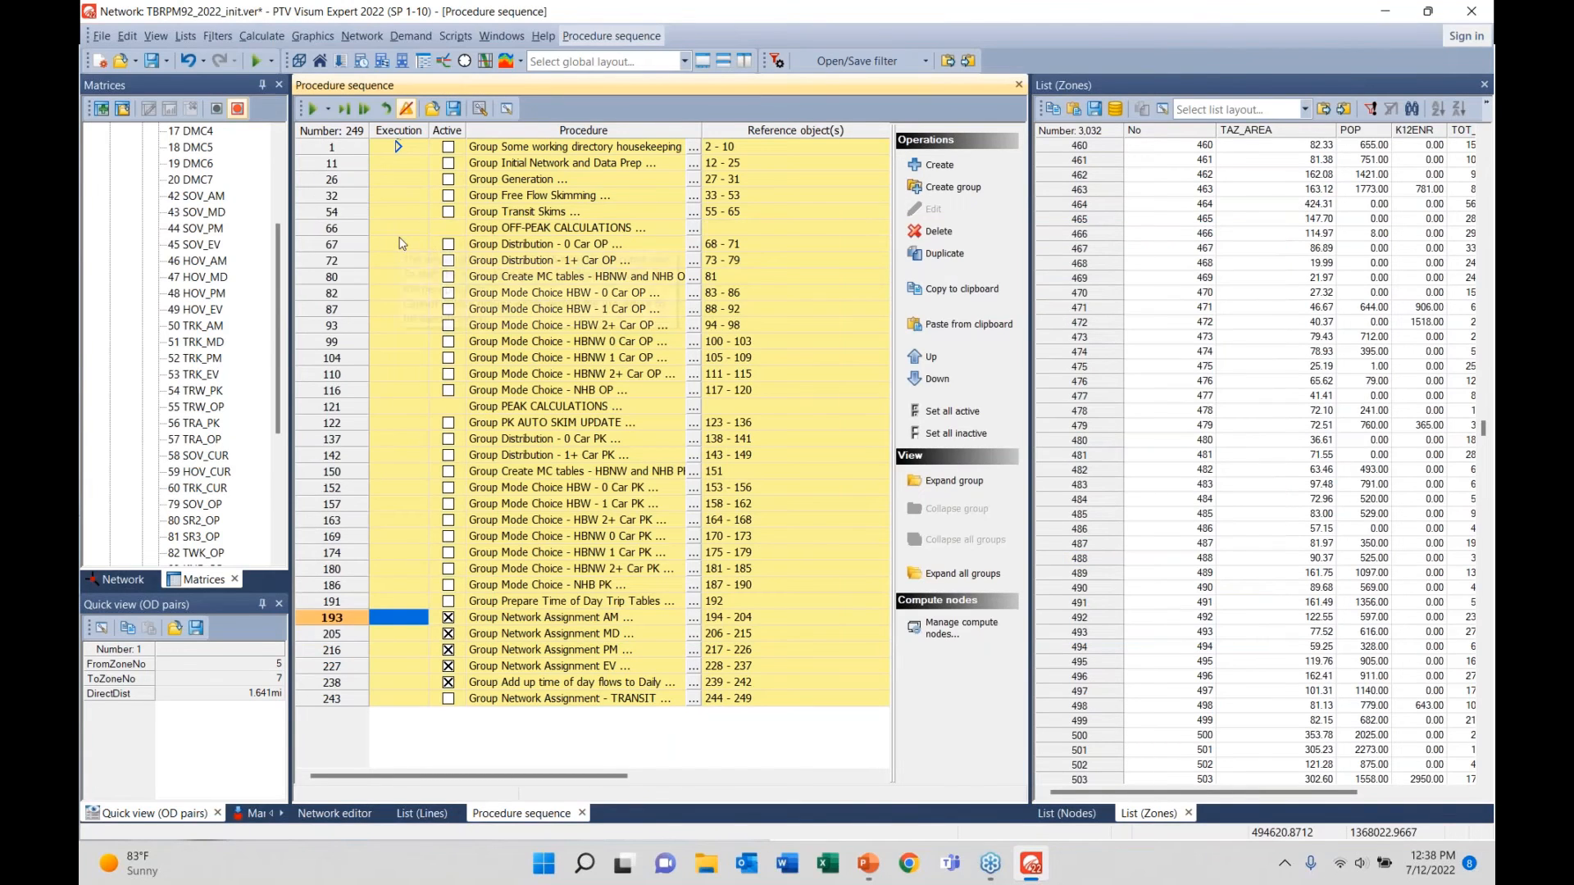
pyautogui.click(927, 163)
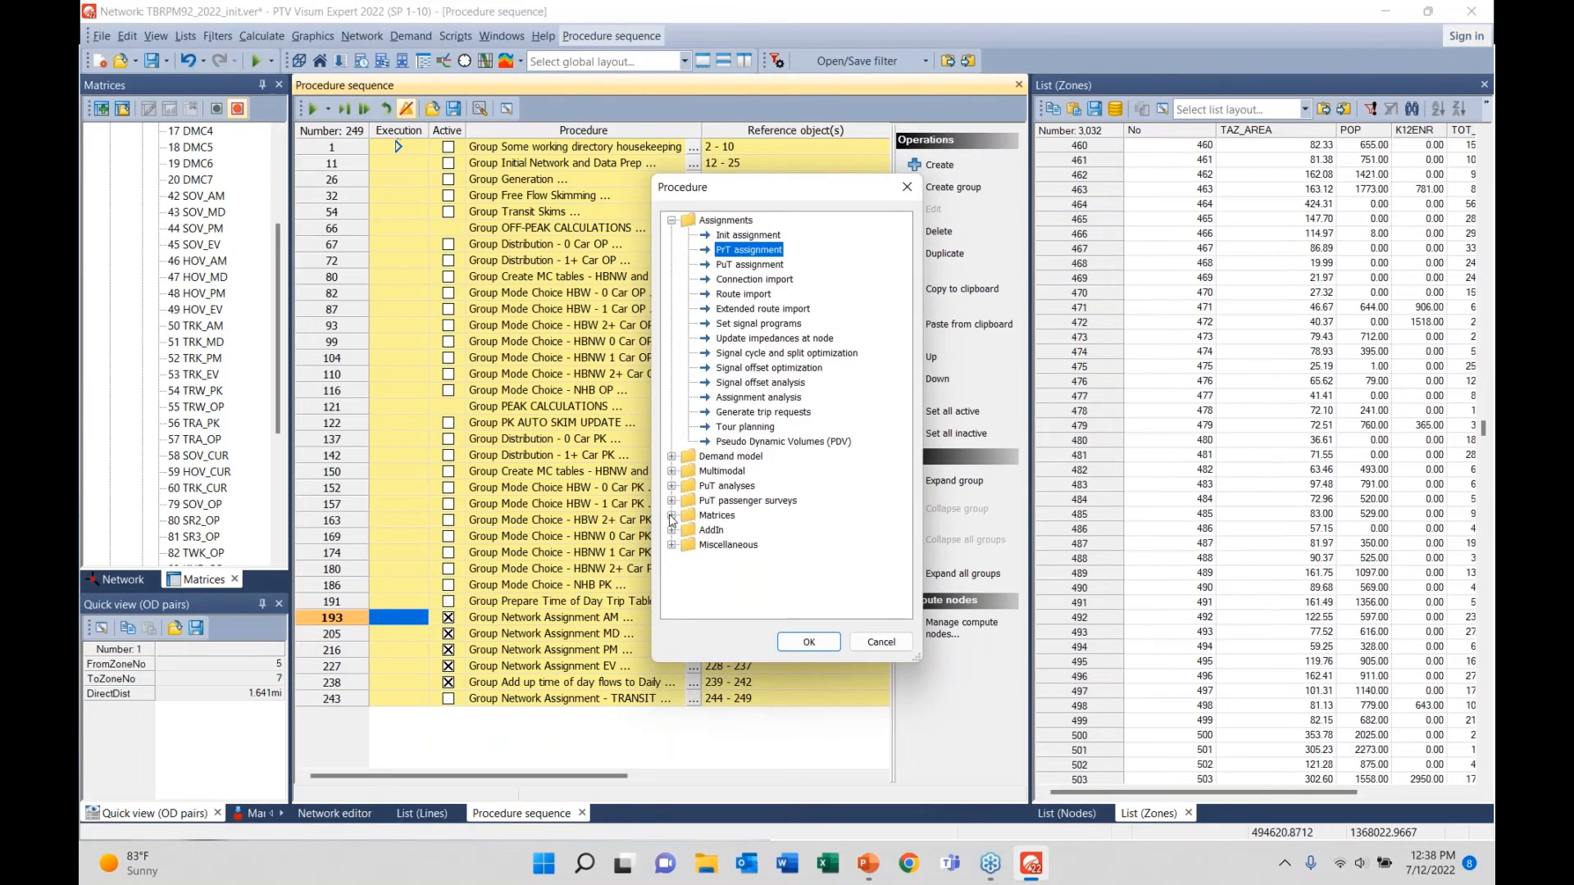
pyautogui.click(672, 516)
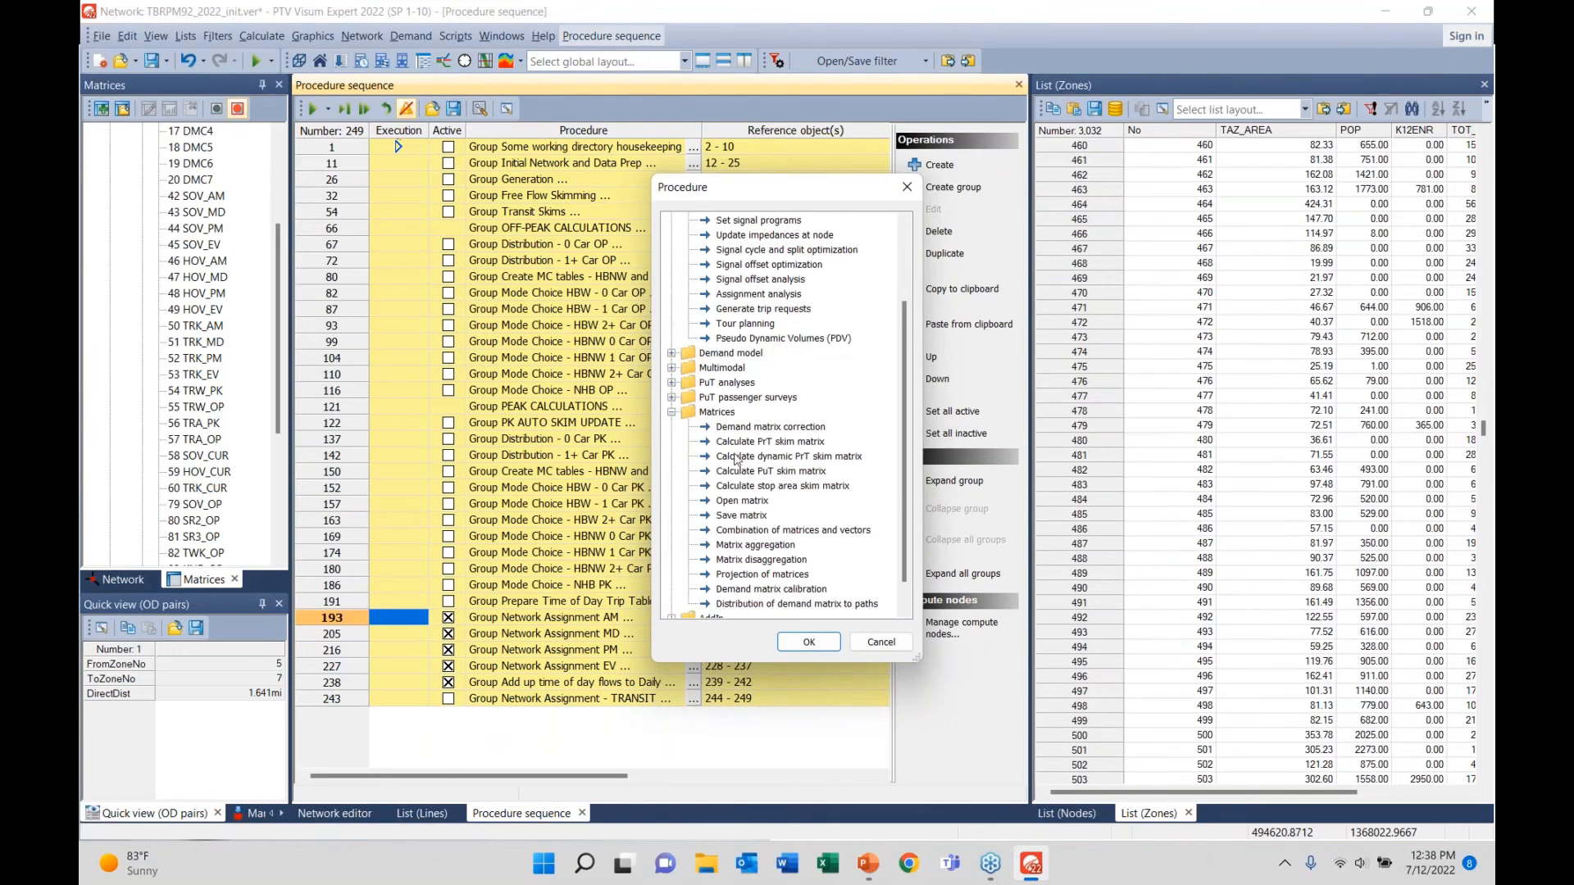
pyautogui.click(768, 531)
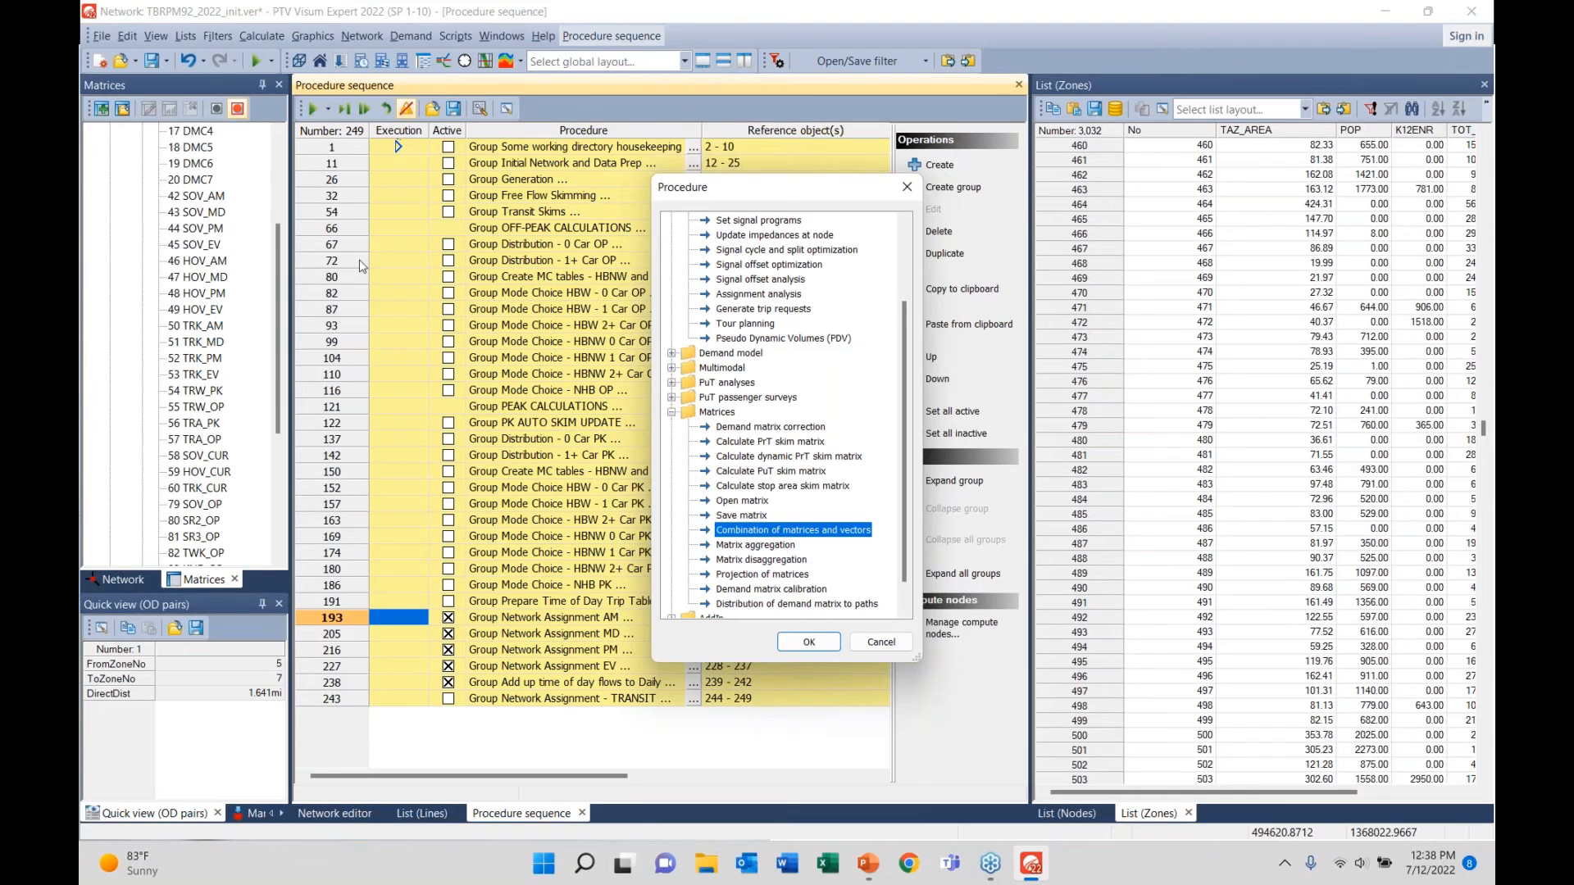
pyautogui.click(880, 643)
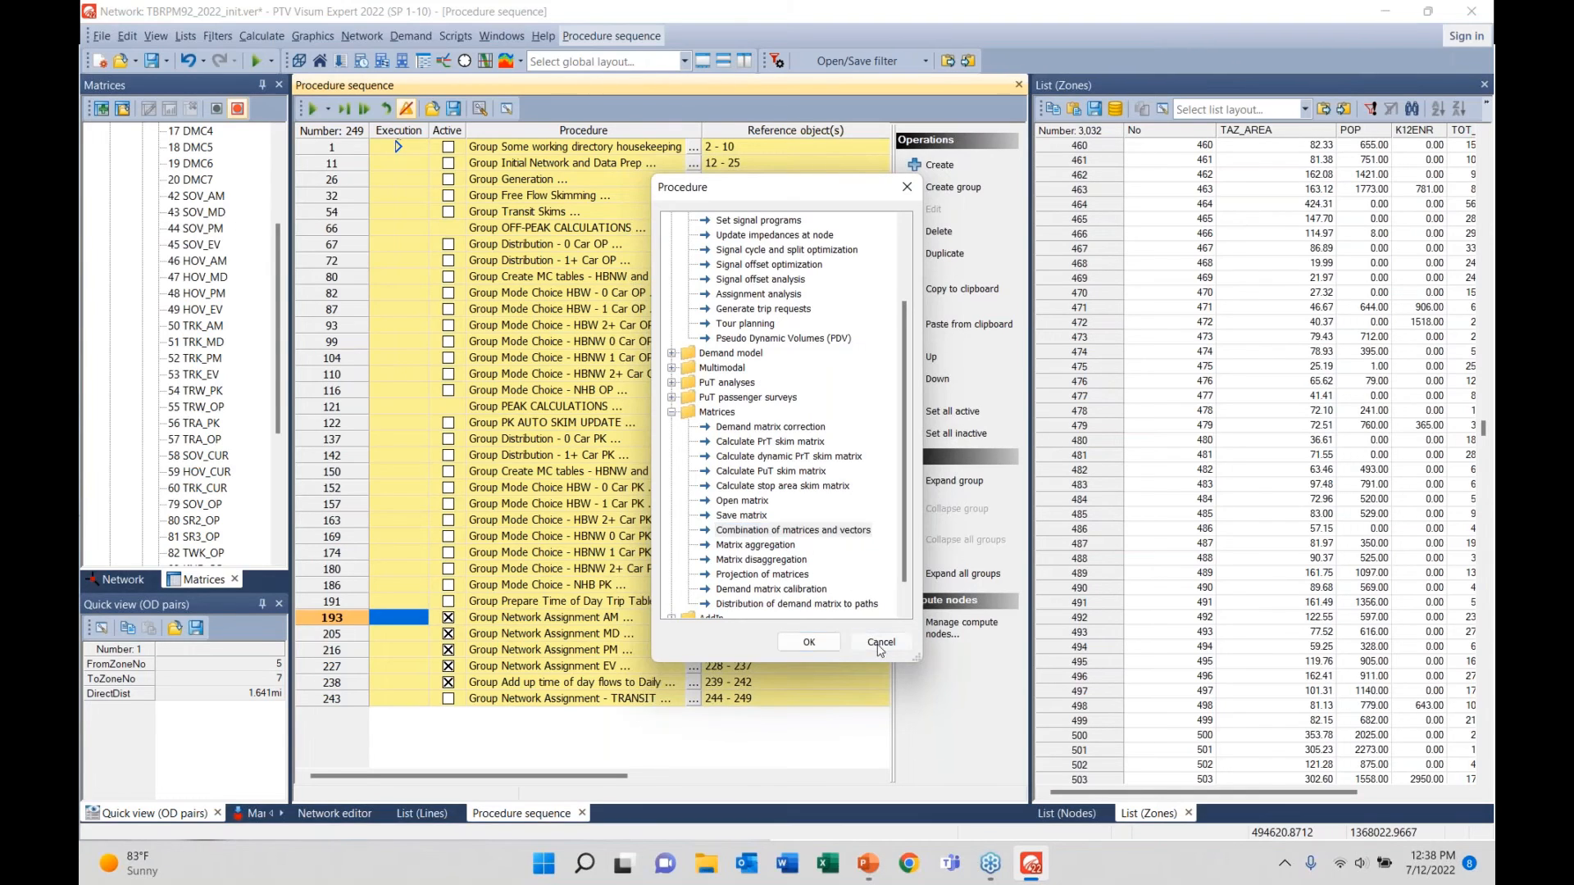
# - Insert Combination of matrices and vectors after row 243 as new step 244
pyautogui.click(318, 701)
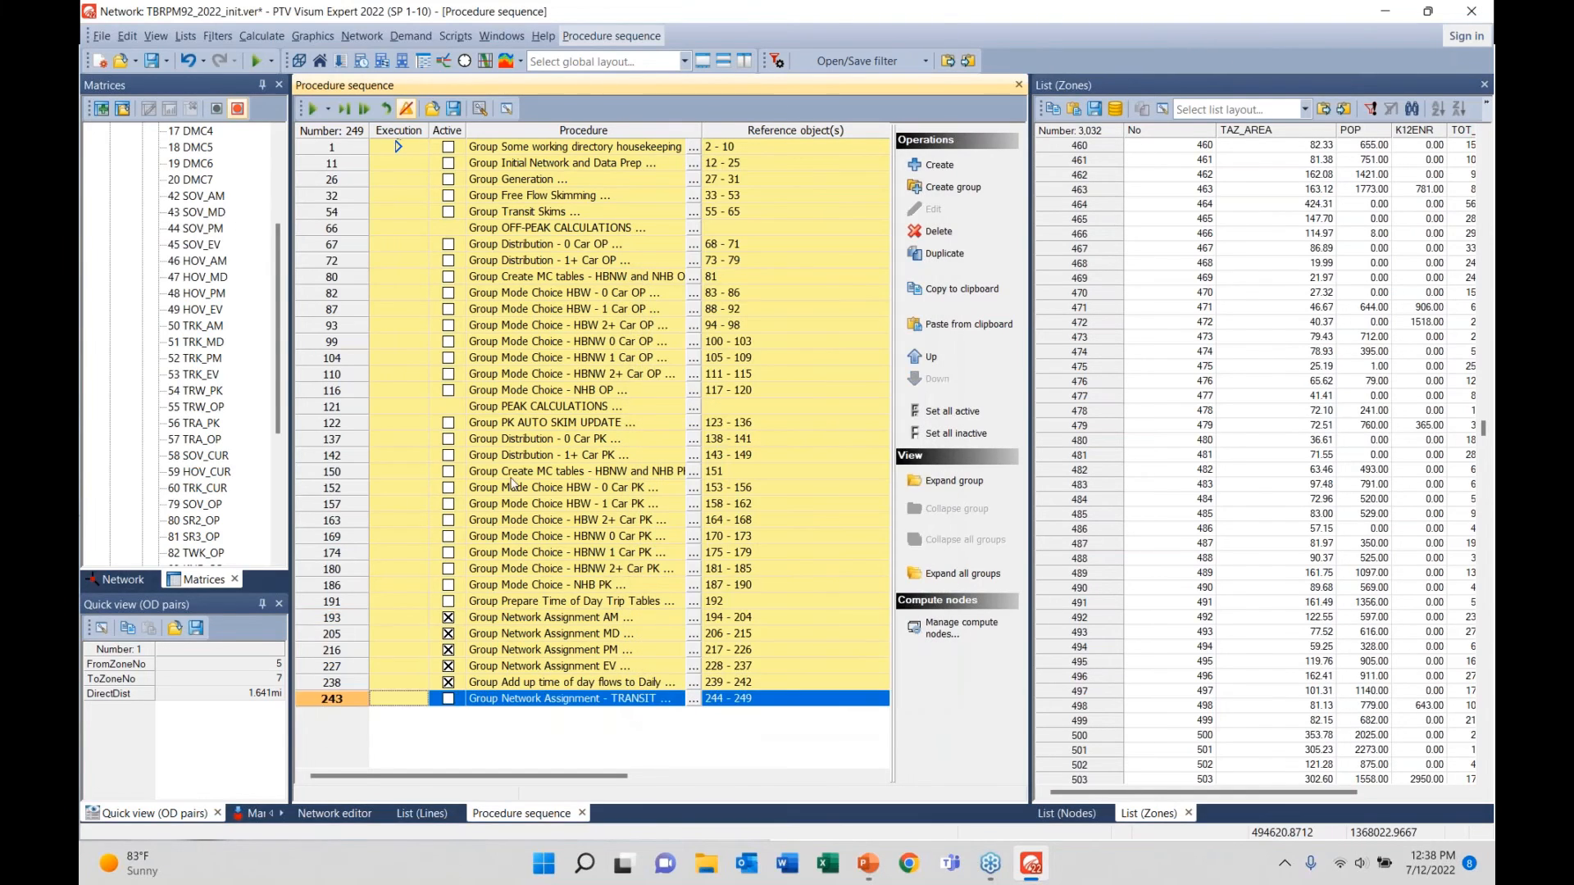
pyautogui.click(929, 165)
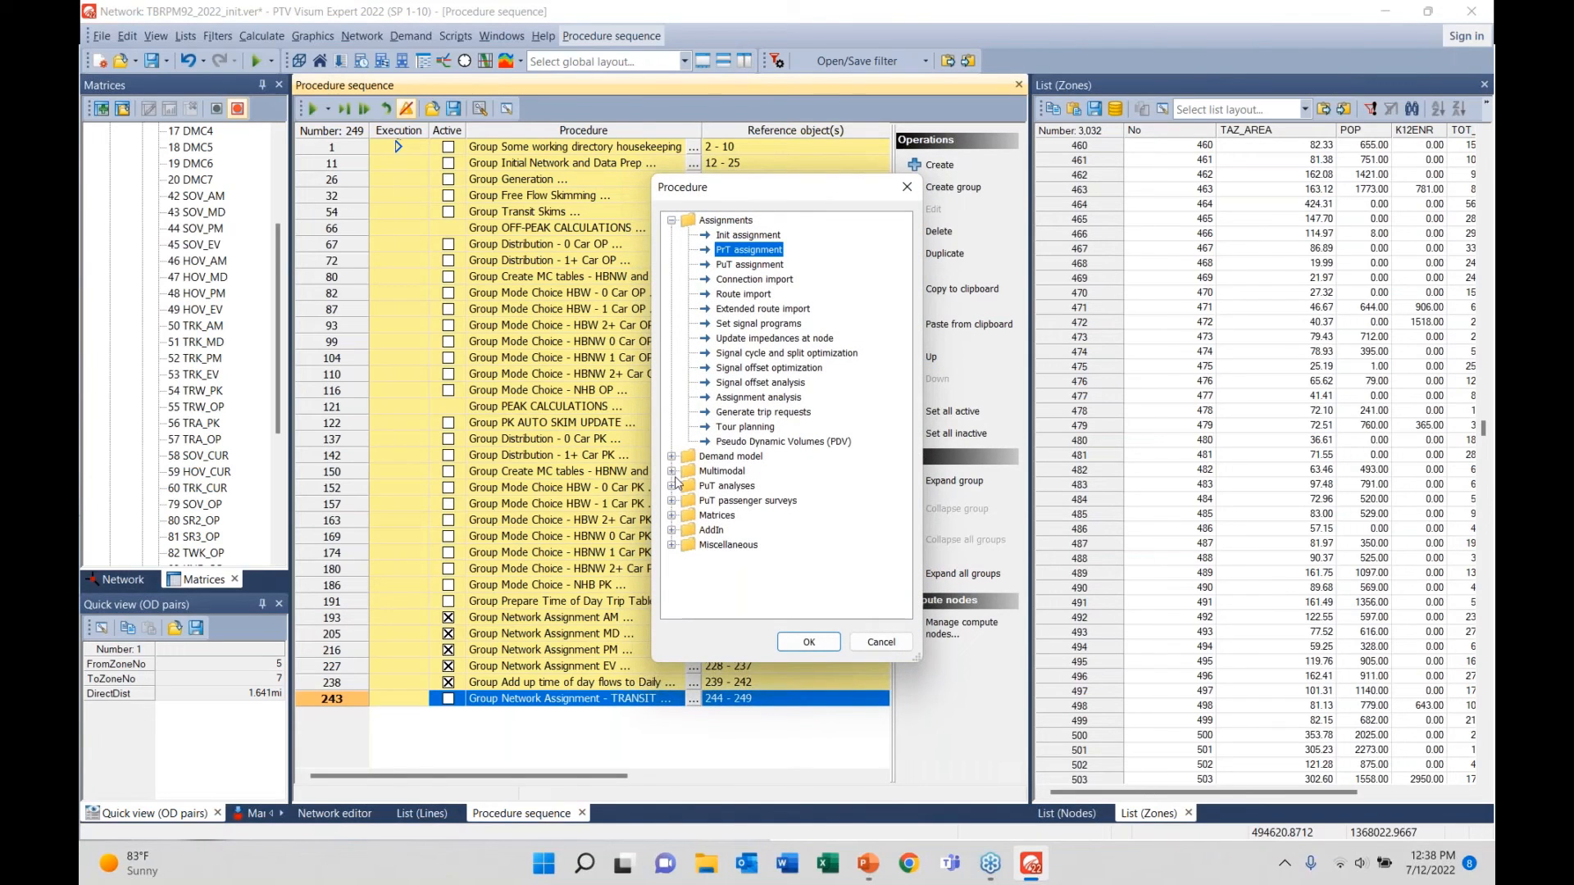
pyautogui.click(672, 516)
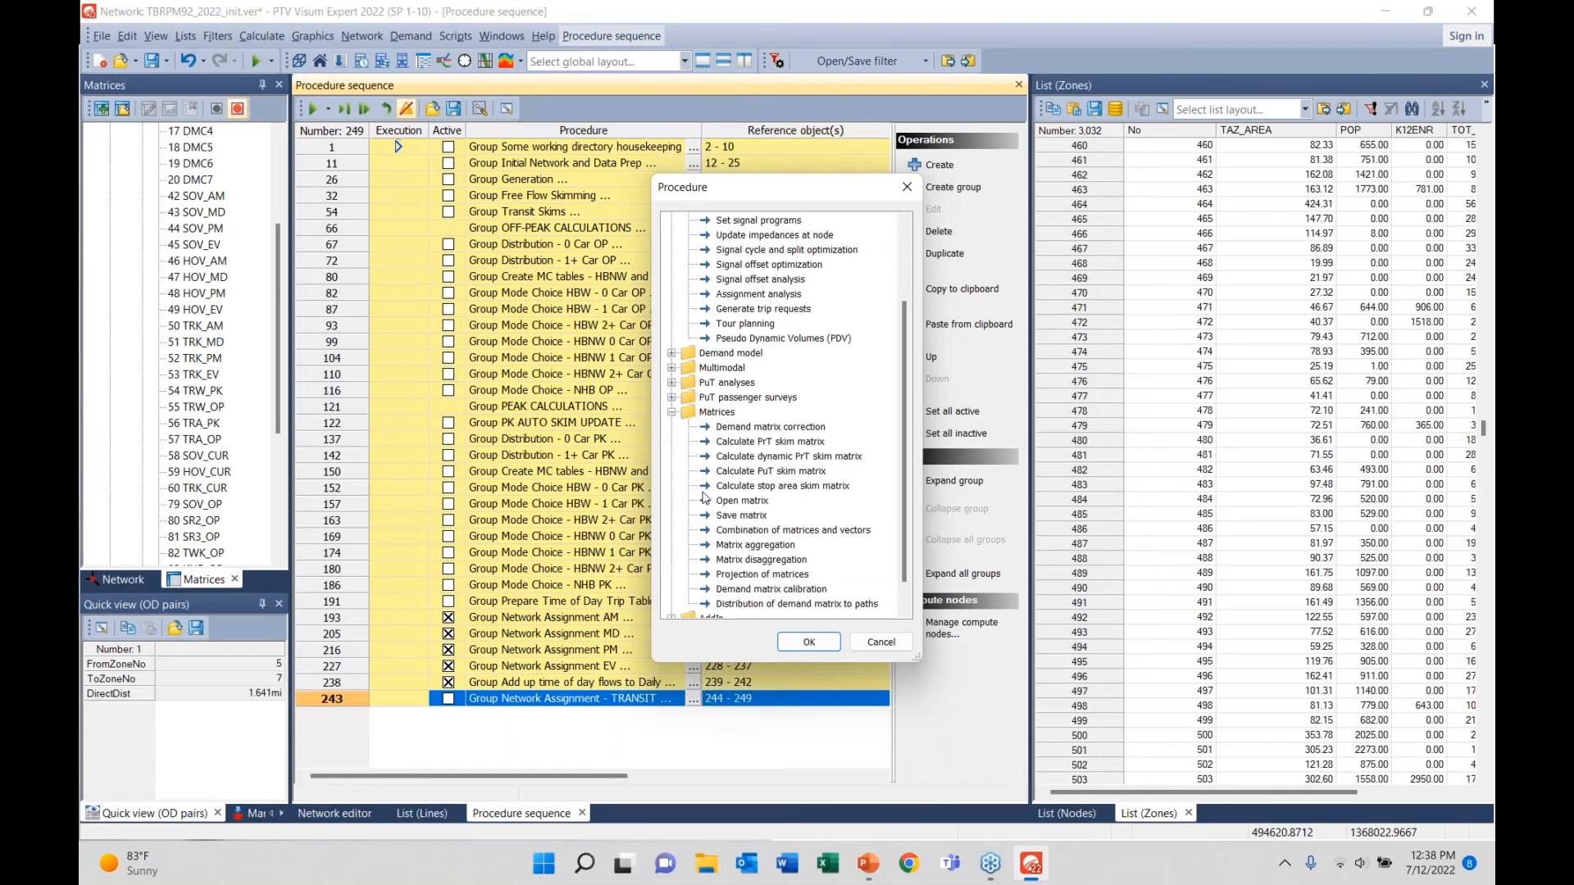
pyautogui.scroll(-1, 761, 508)
pyautogui.click(761, 502)
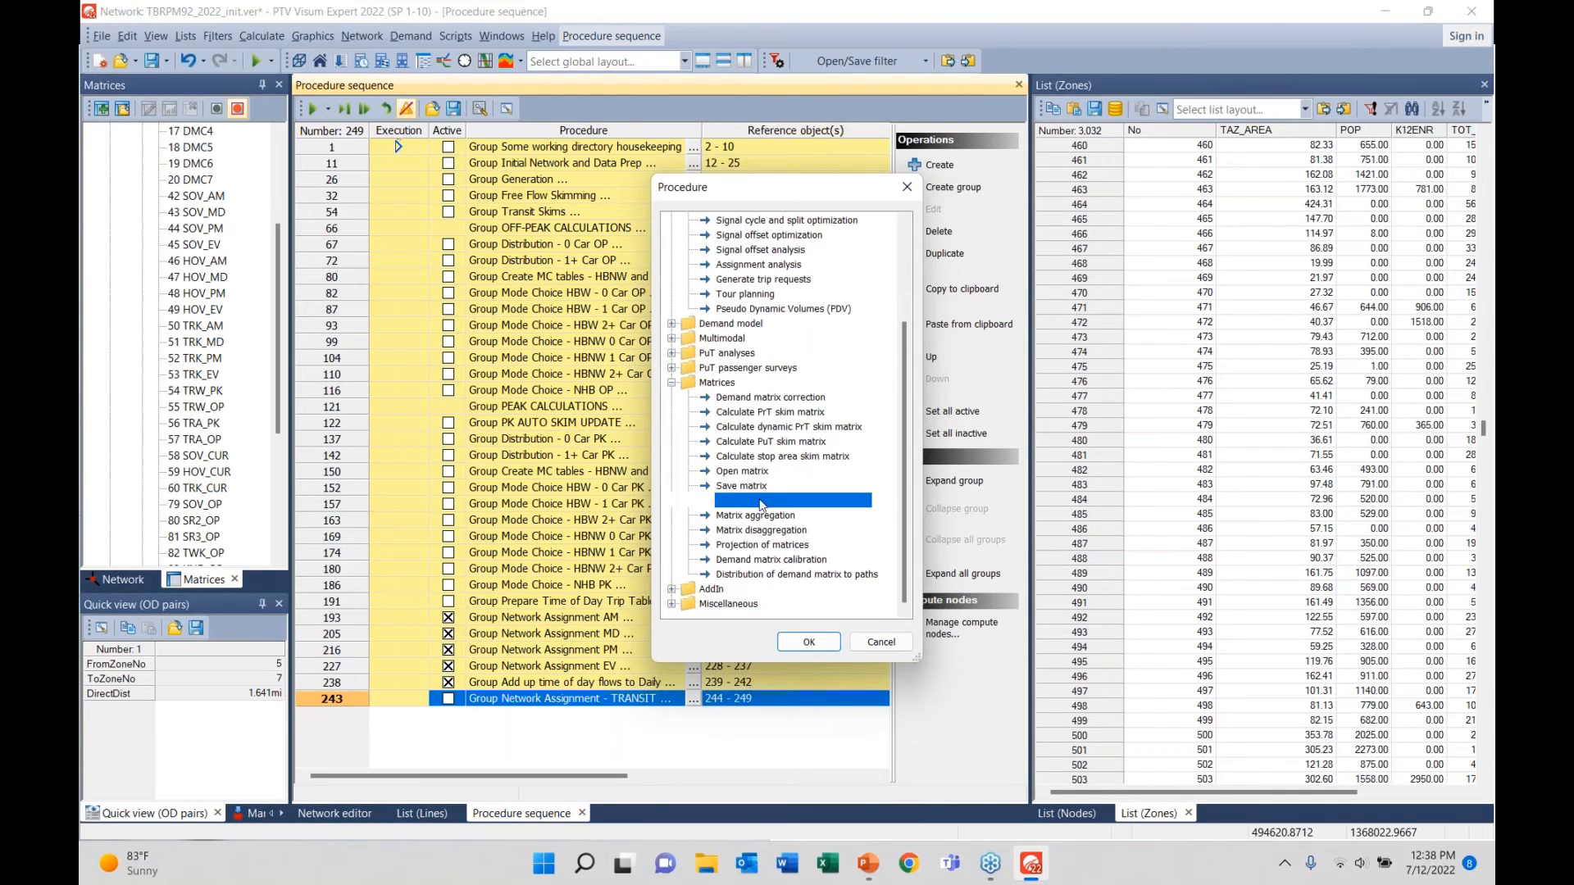
pyautogui.doubleClick(760, 501)
pyautogui.scroll(-2, 452, 709)
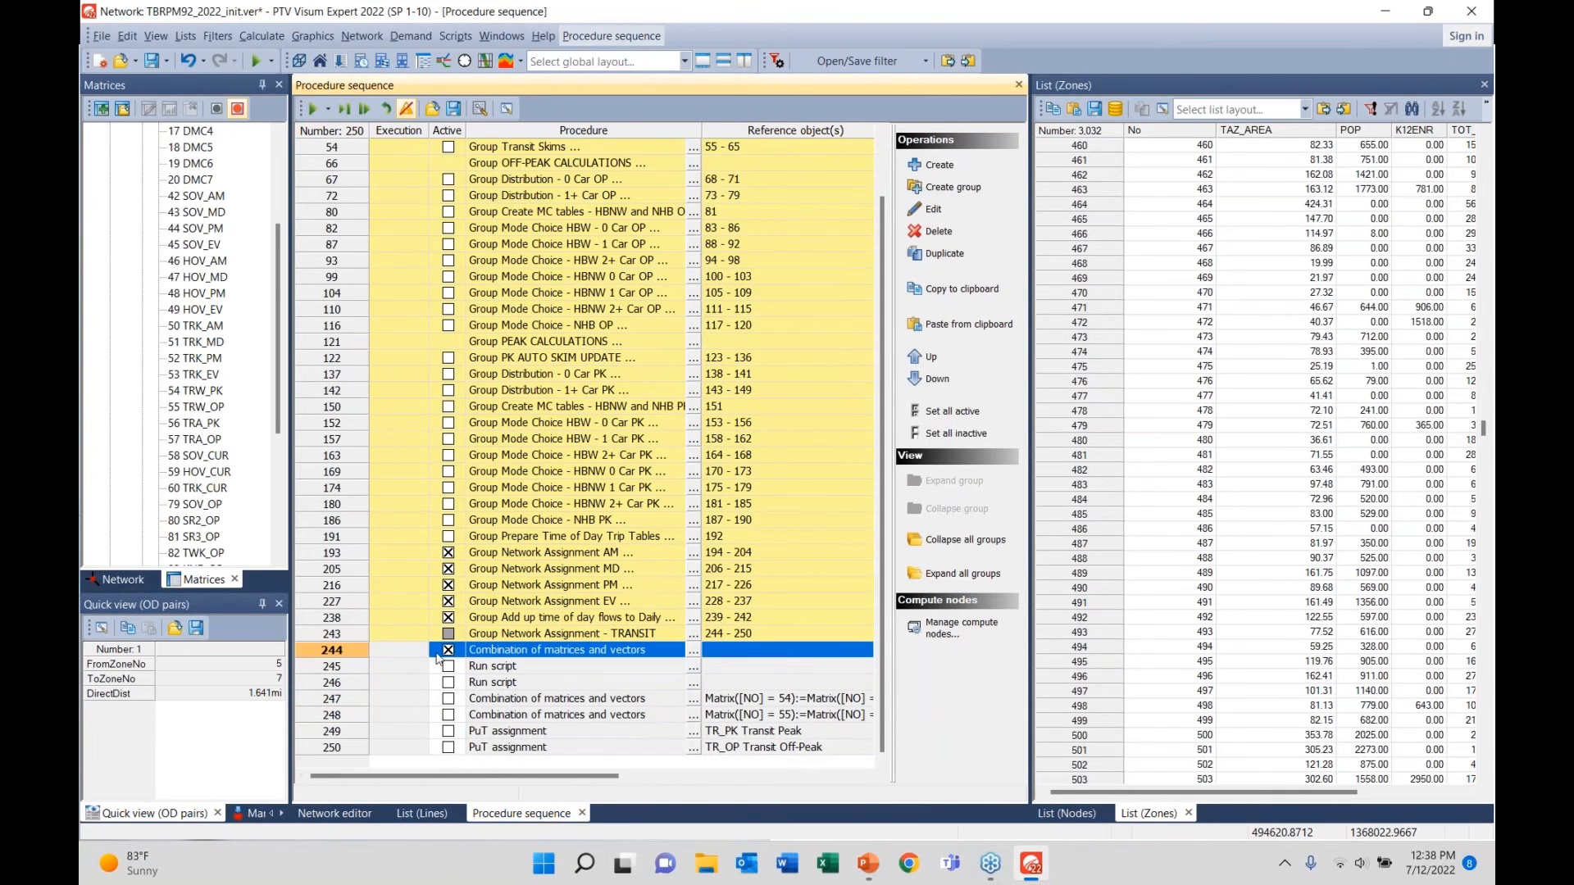
# - Enter the formula 42 SOV_AM * 43 SOV_MD in step 244, cancel it, and delete the step
pyautogui.doubleClick(514, 651)
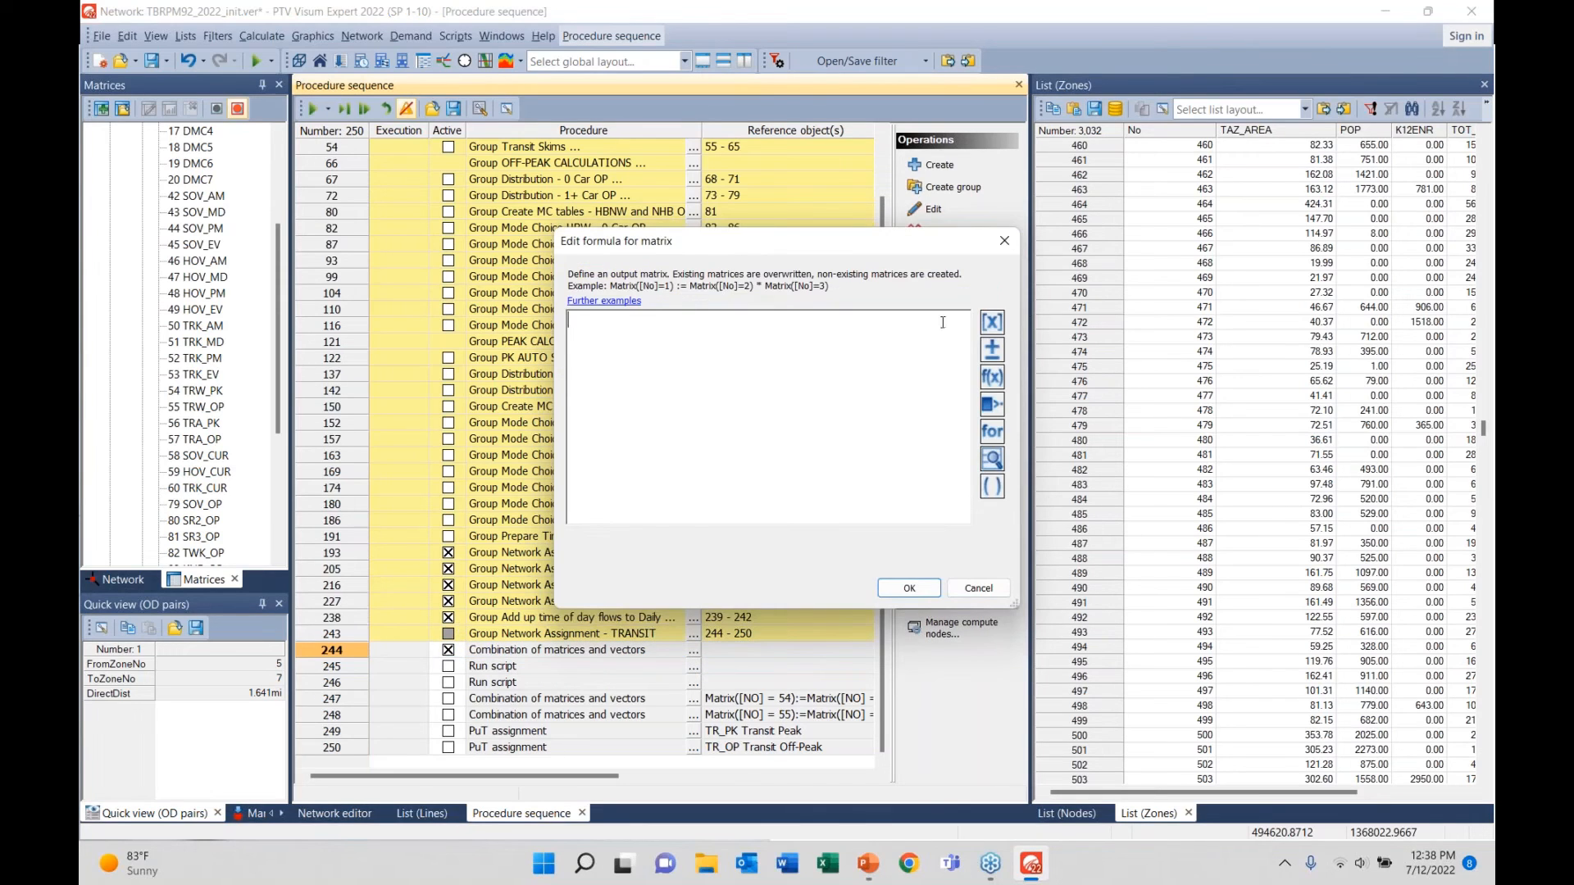
pyautogui.click(992, 322)
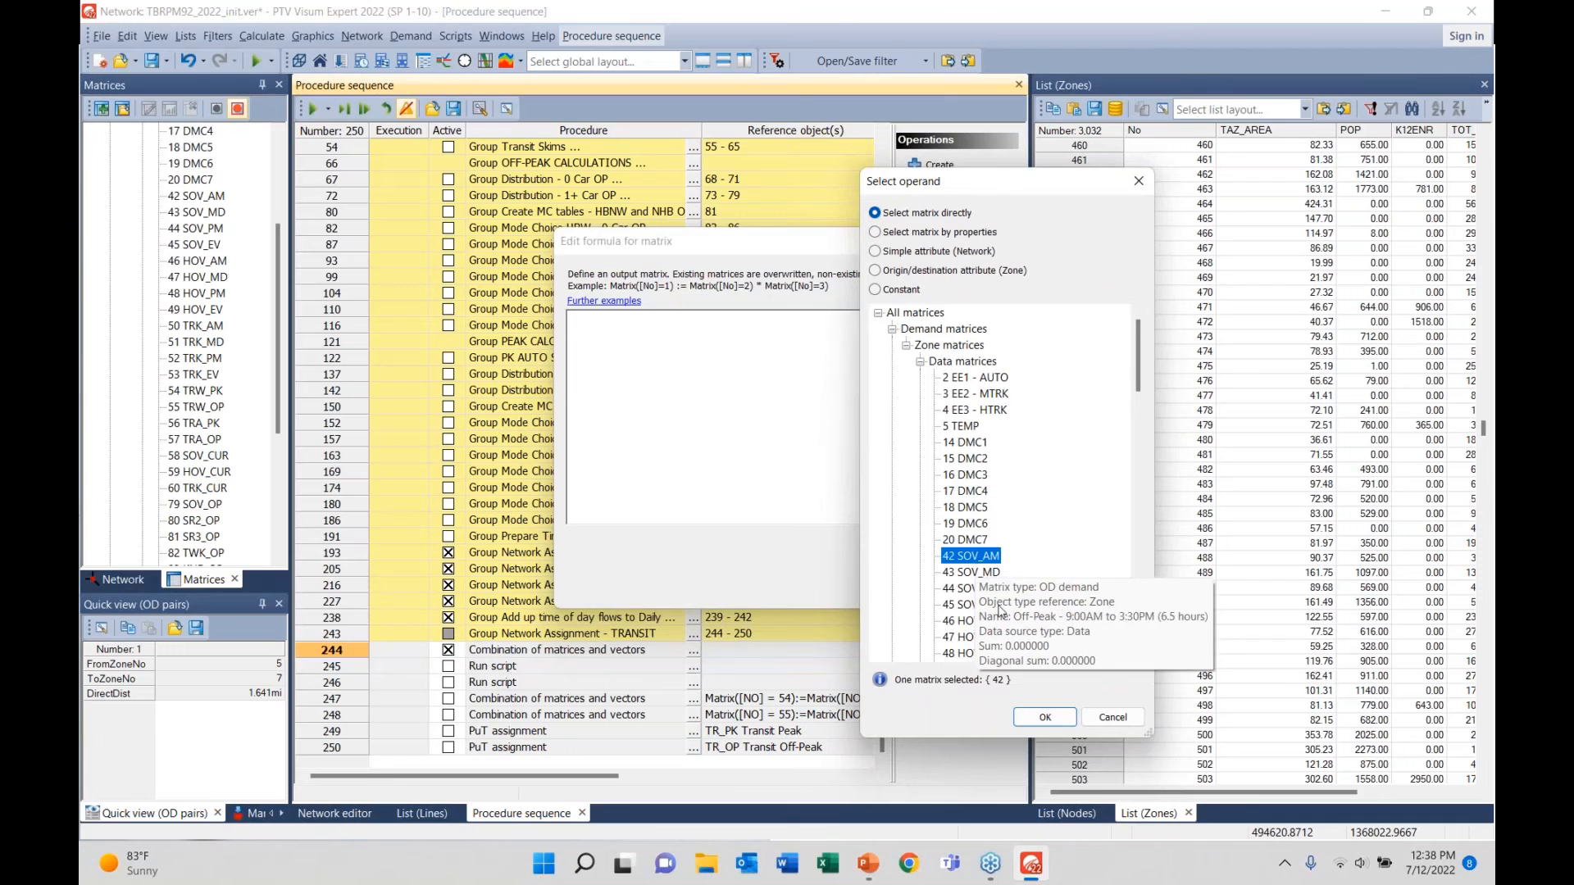
pyautogui.doubleClick(970, 556)
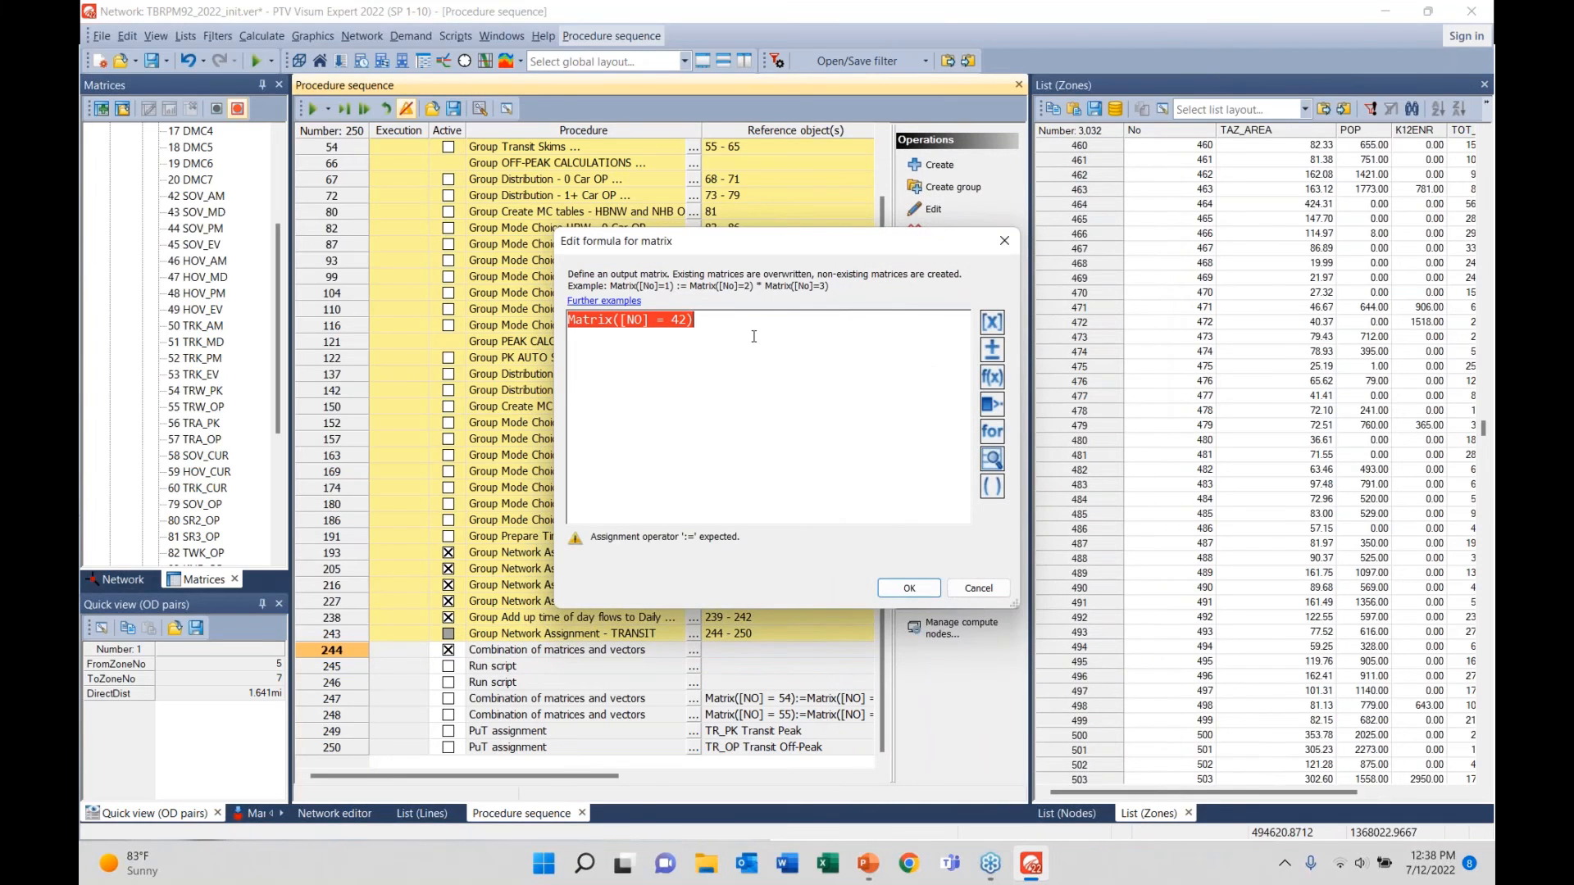
pyautogui.write('*')
pyautogui.click(992, 322)
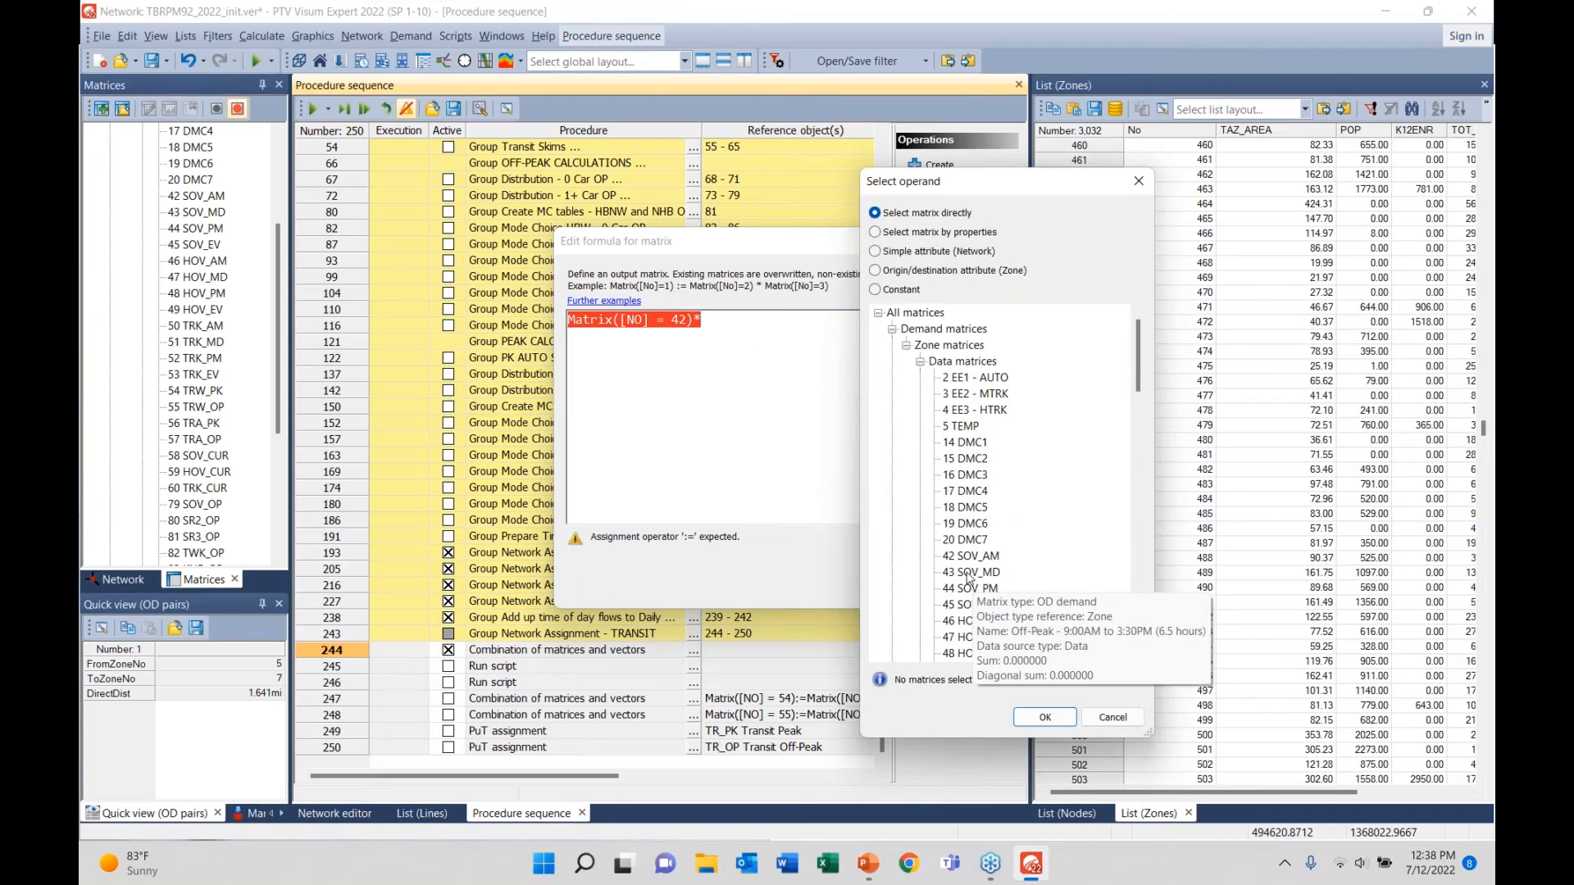
pyautogui.doubleClick(970, 572)
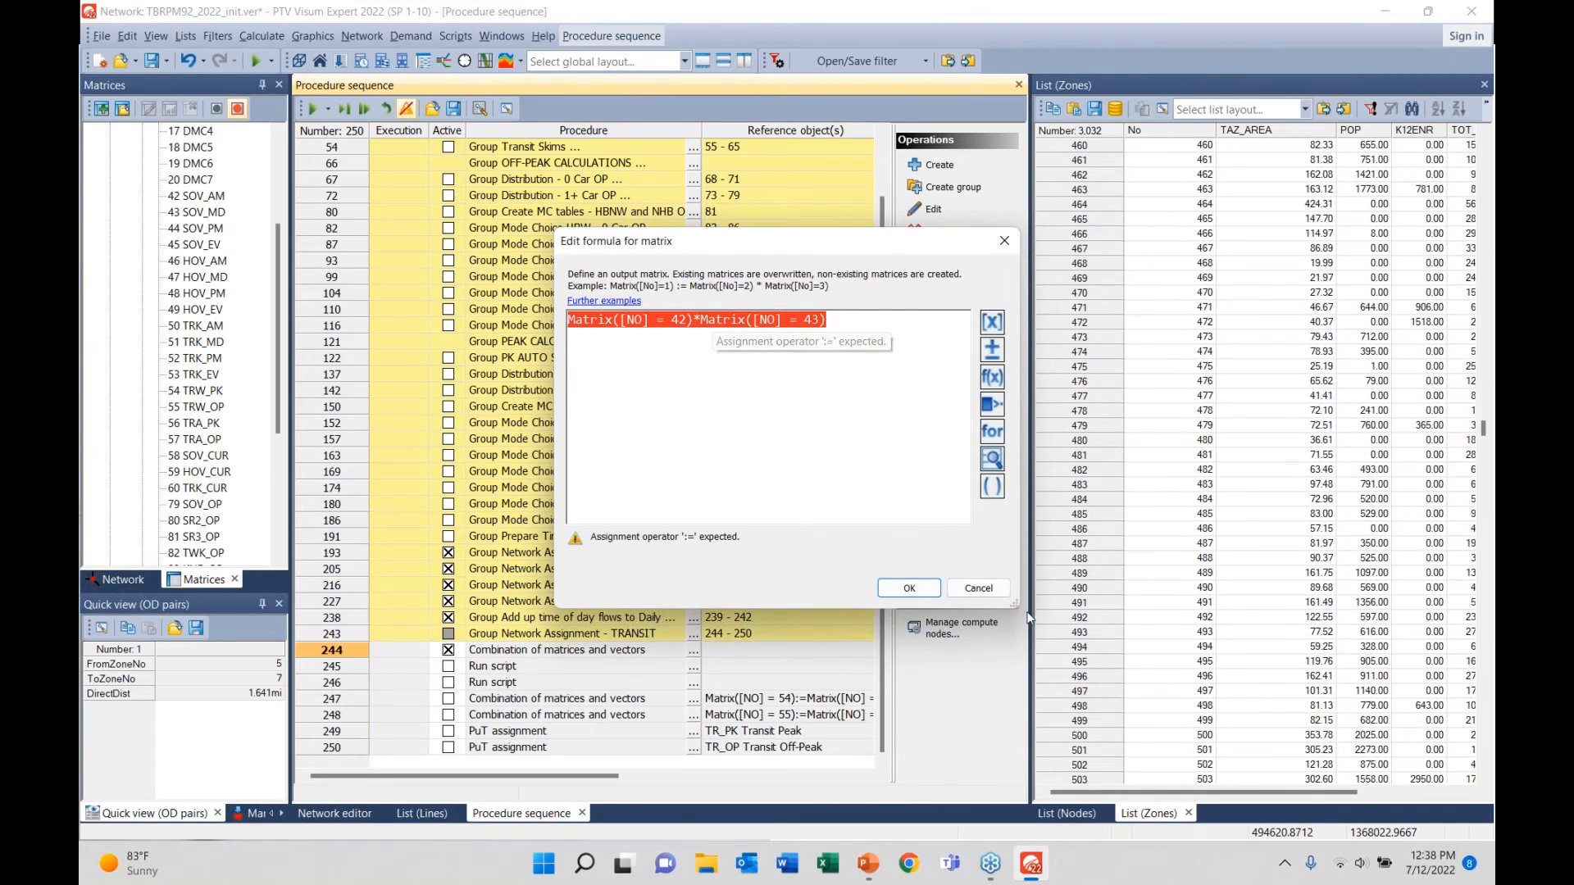
pyautogui.click(979, 590)
pyautogui.click(949, 234)
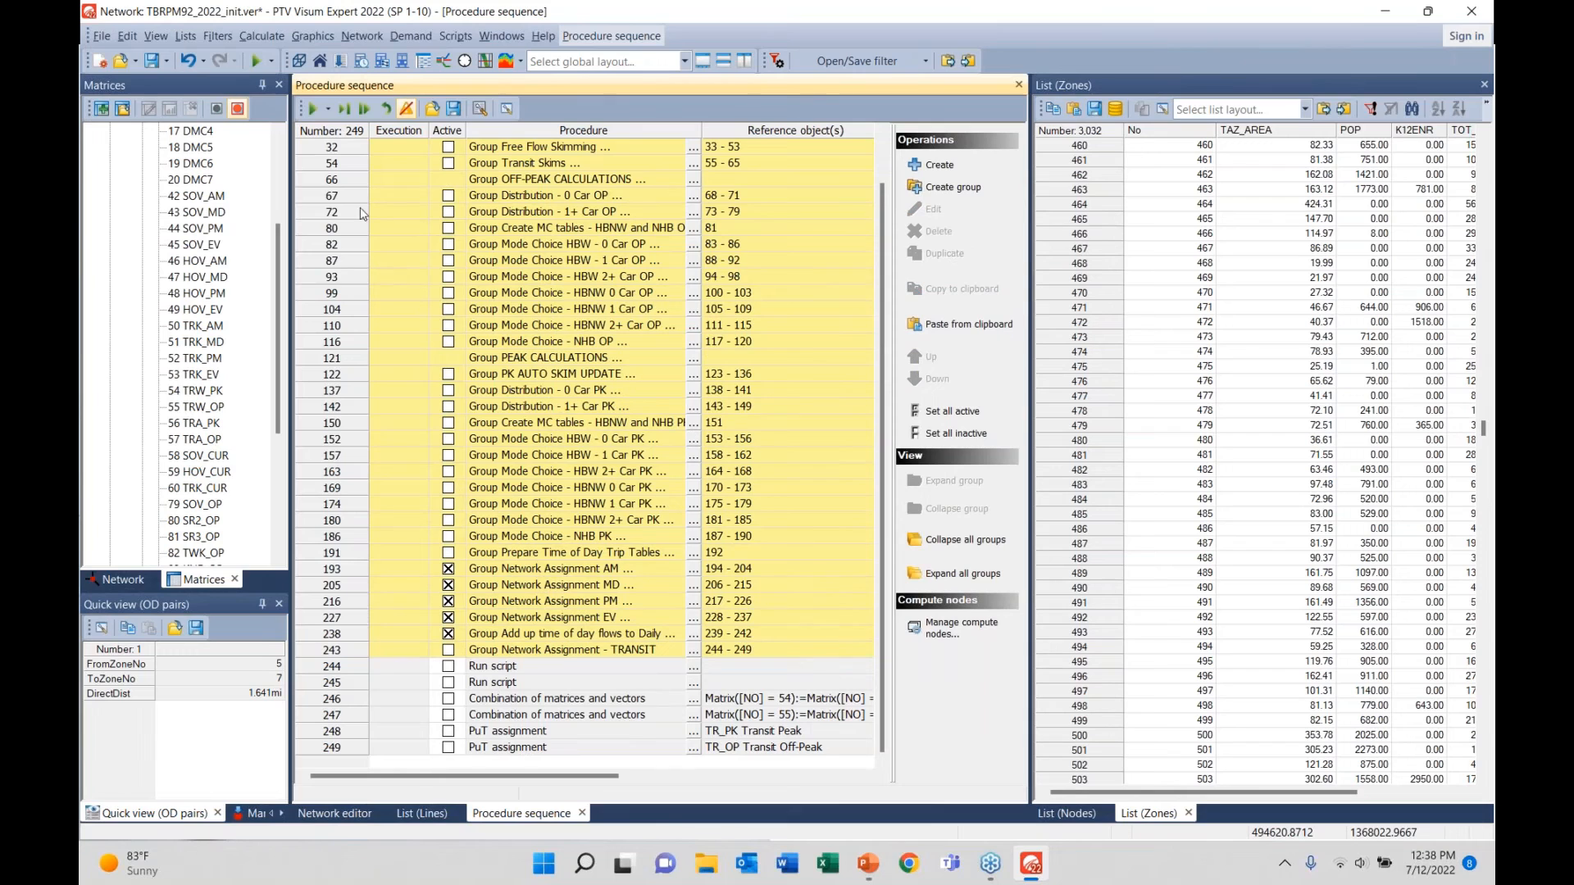
# - Expand the Distribution 0 Car OP, Mode Choice HBW 0 Car OP and HBNW 1 Car OP groups
pyautogui.doubleClick(355, 199)
pyautogui.doubleClick(341, 310)
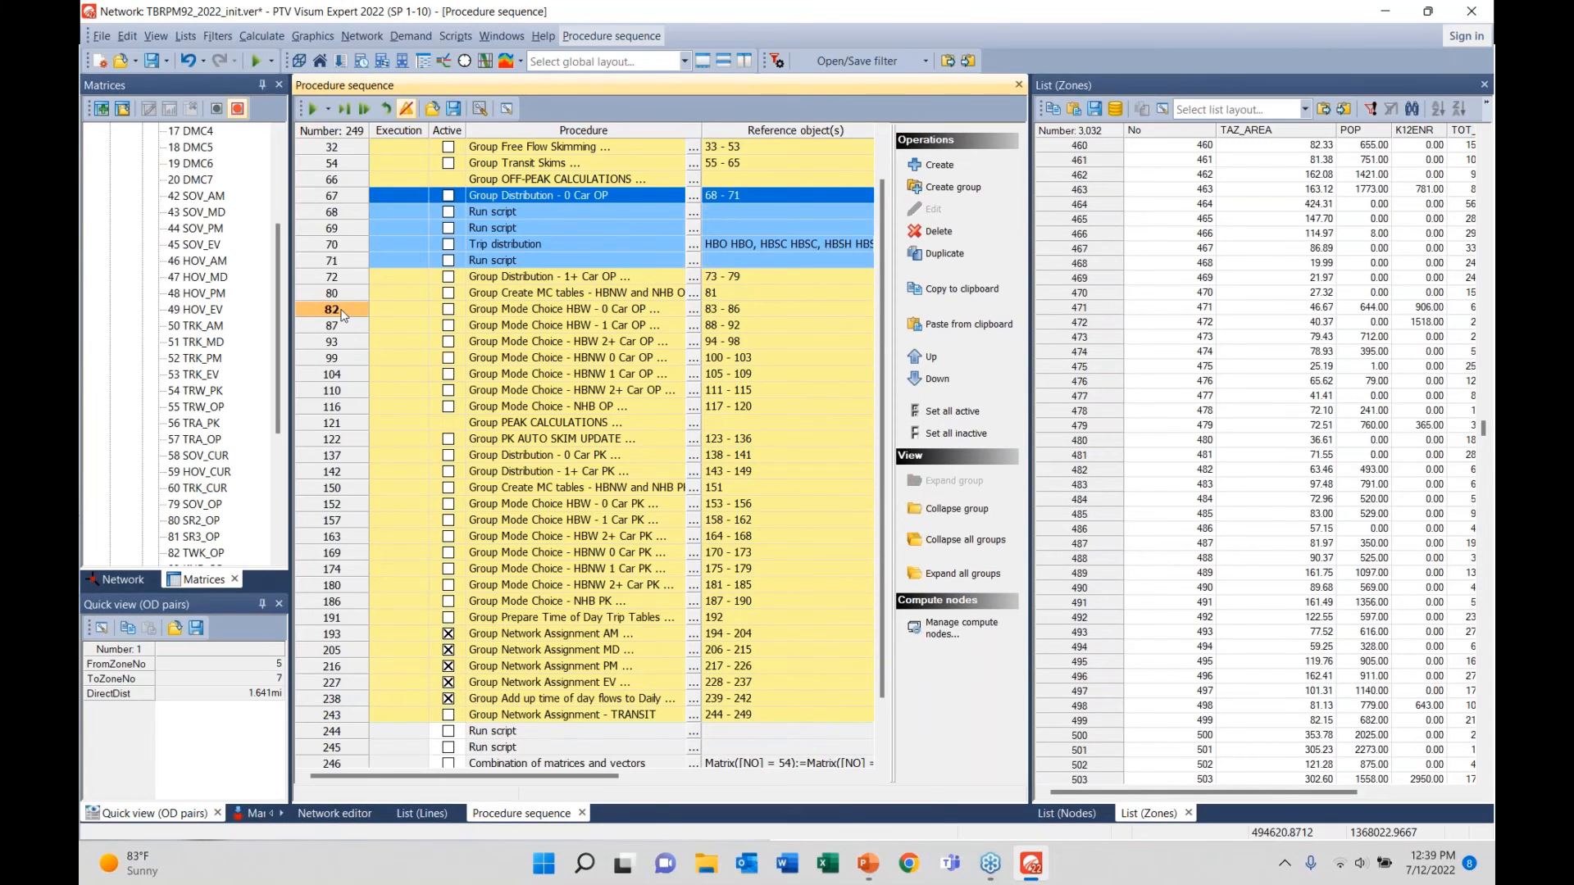
pyautogui.doubleClick(338, 440)
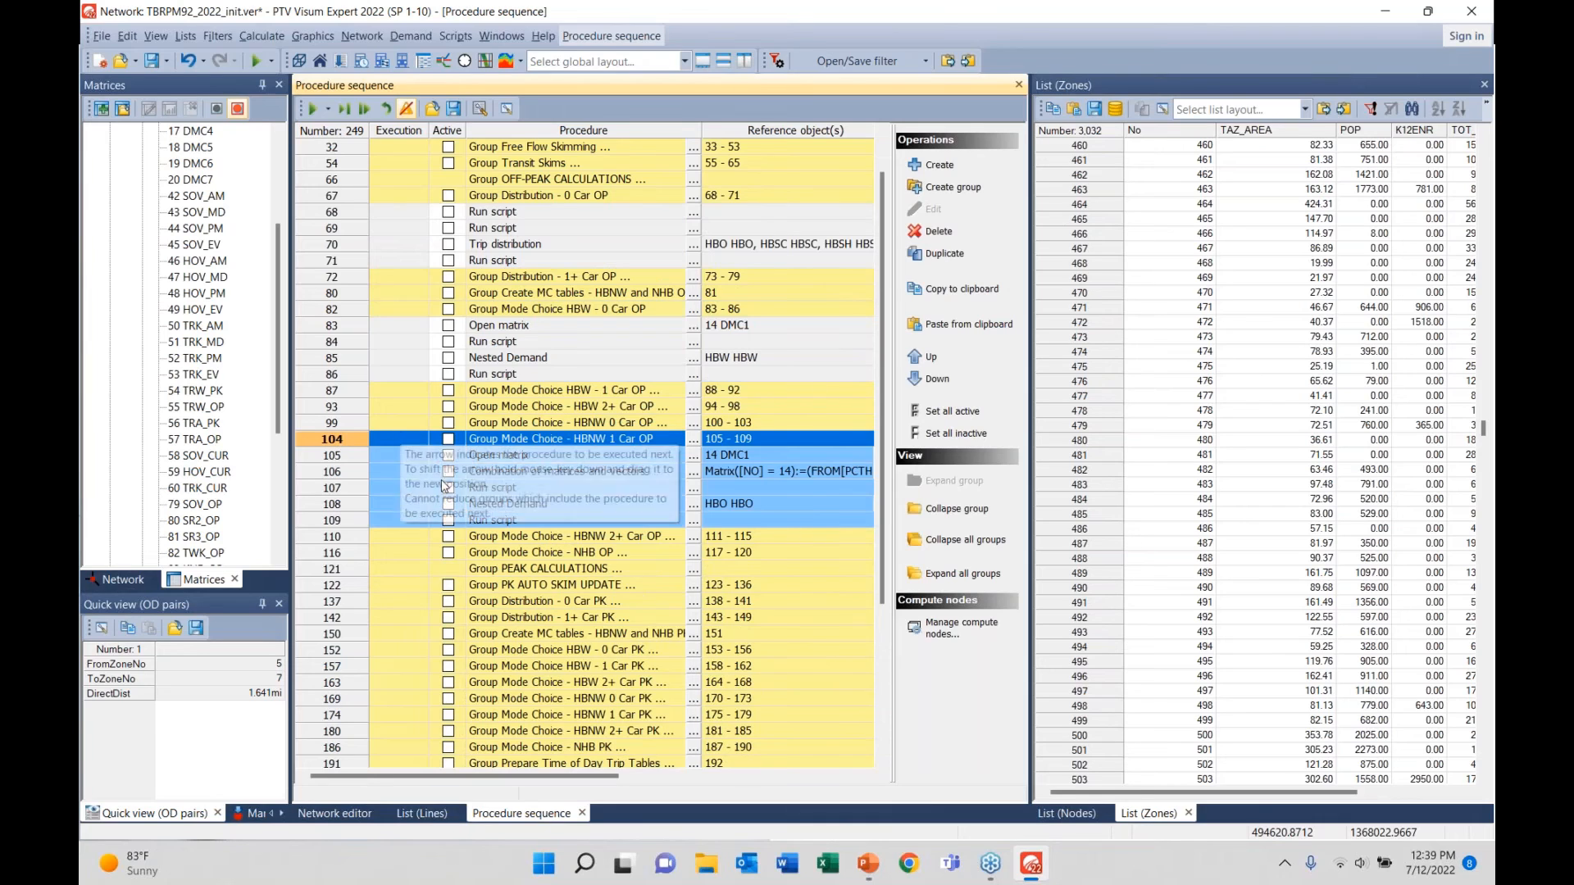
# - Inspect the output matrix in row 106's formula without changes, then collapse the HBNW 1 Car OP group
pyautogui.click(388, 475)
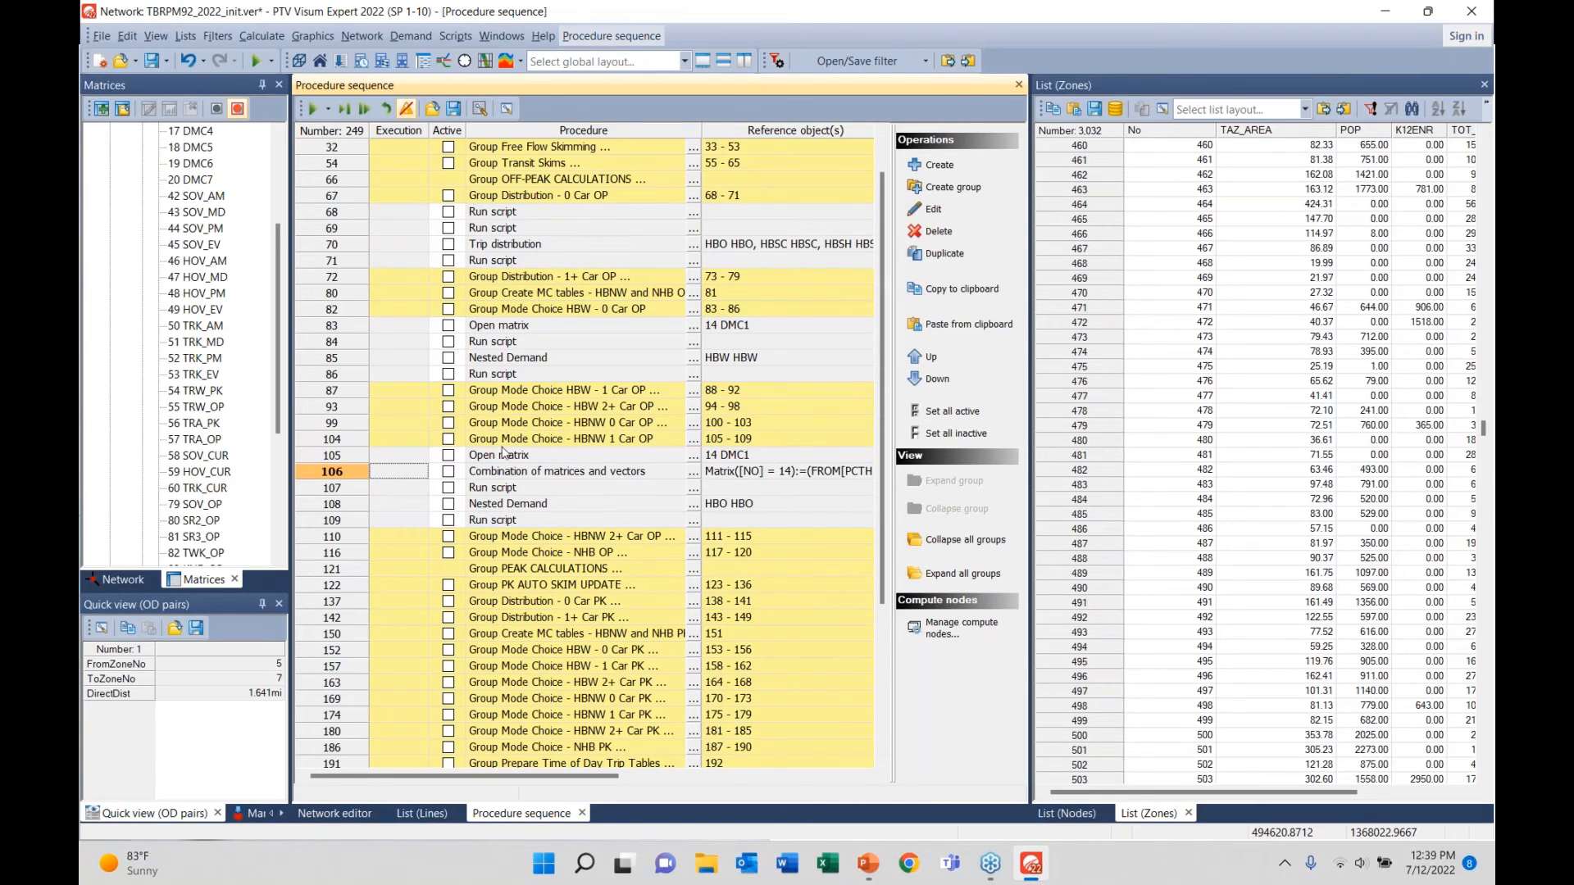
pyautogui.doubleClick(390, 473)
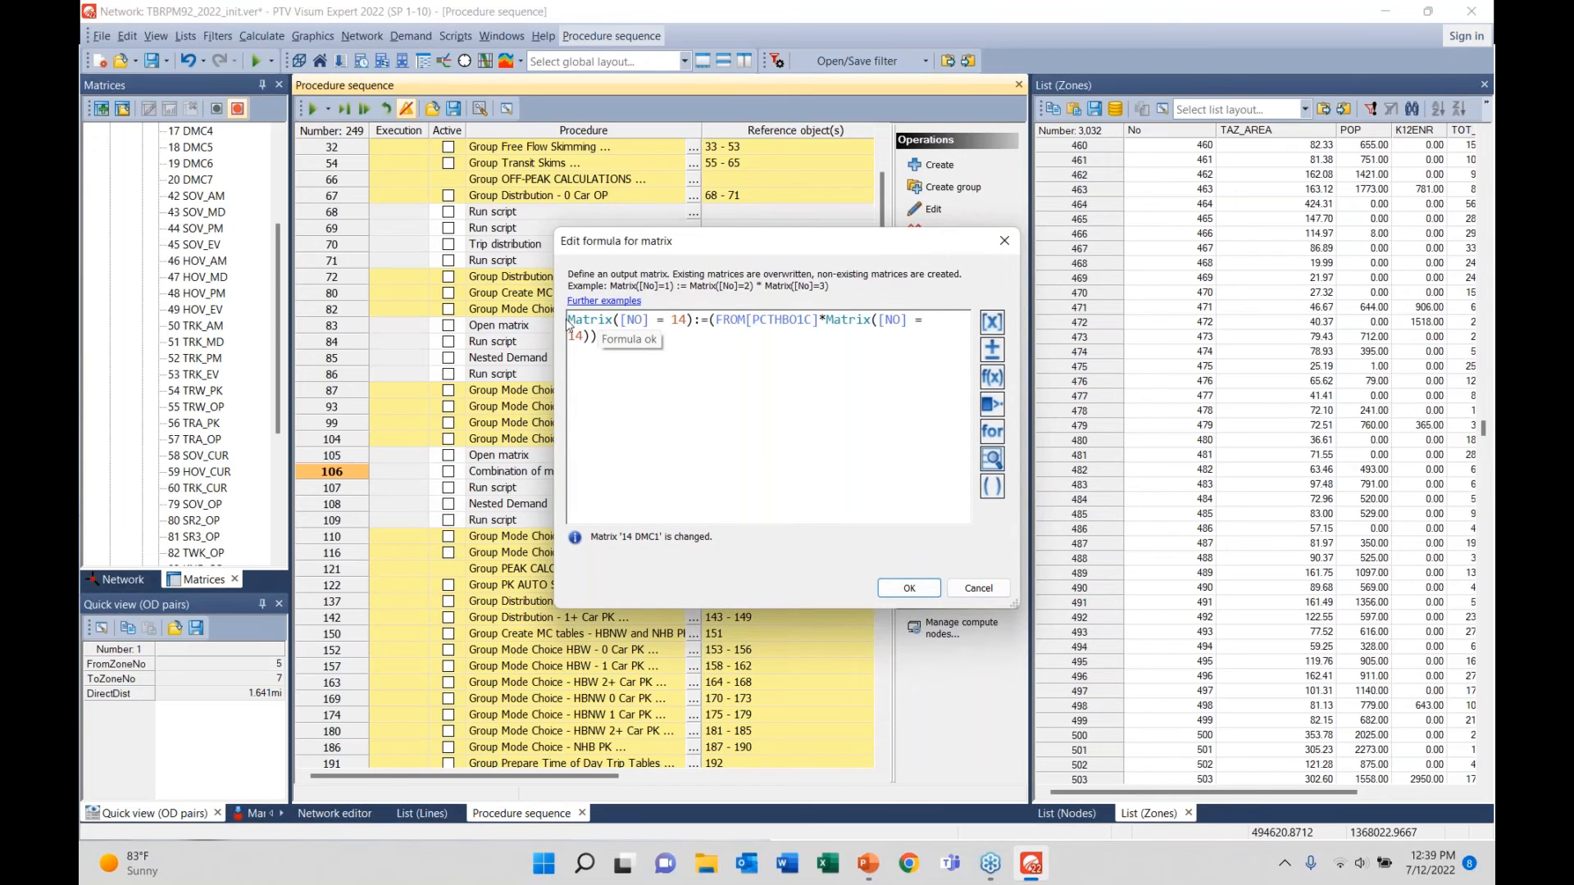
pyautogui.moveTo(568, 322); pyautogui.dragTo(751, 313)
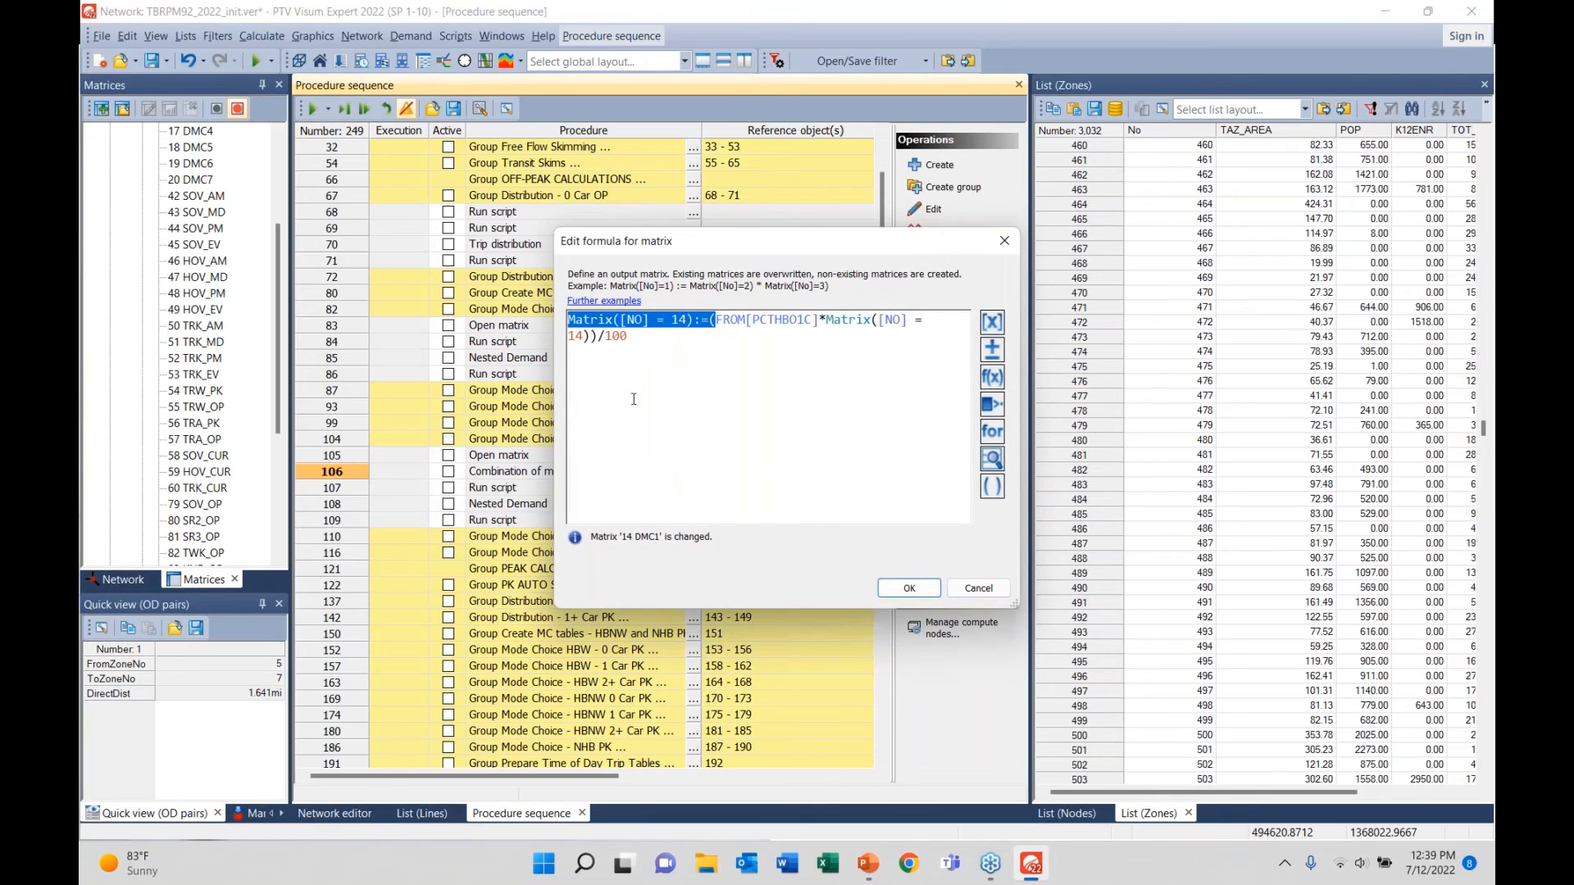
pyautogui.click(968, 587)
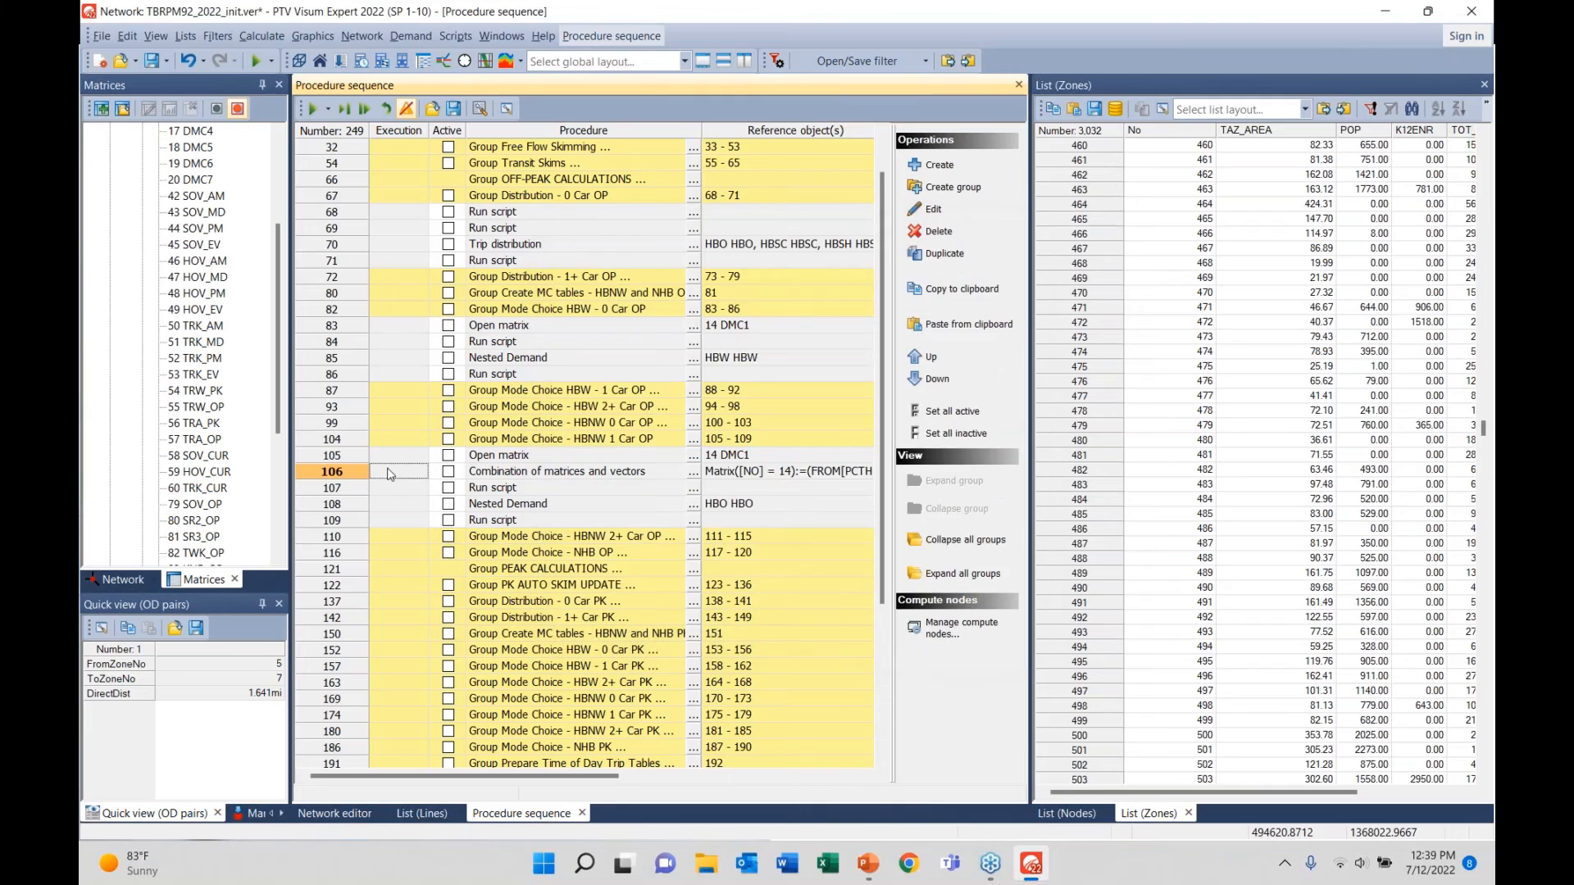
pyautogui.doubleClick(340, 442)
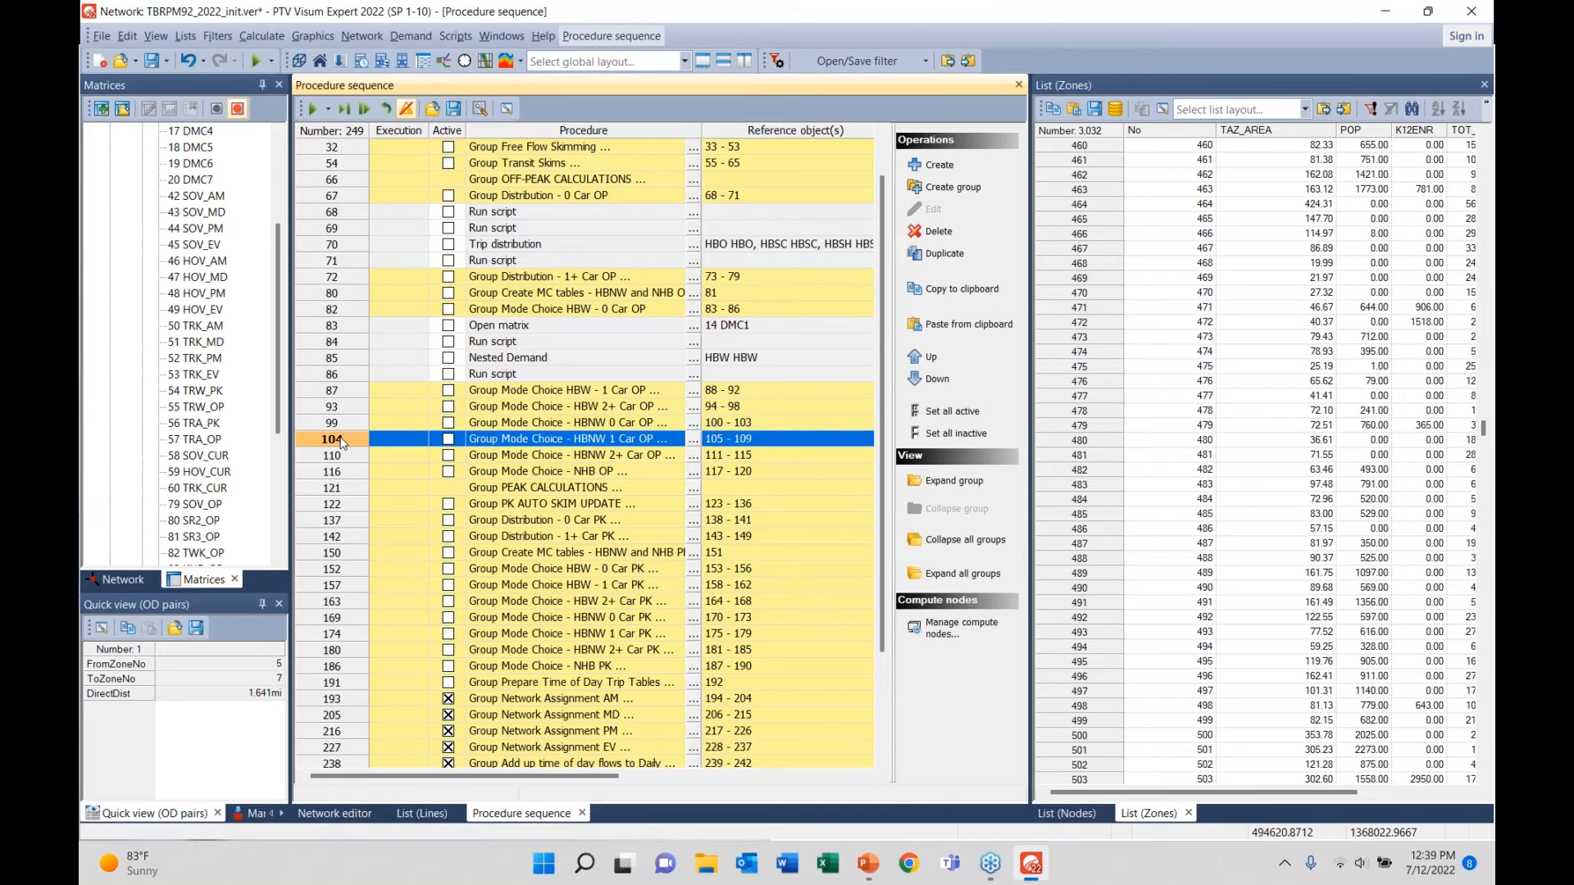
pyautogui.scroll(-3, 225, 401)
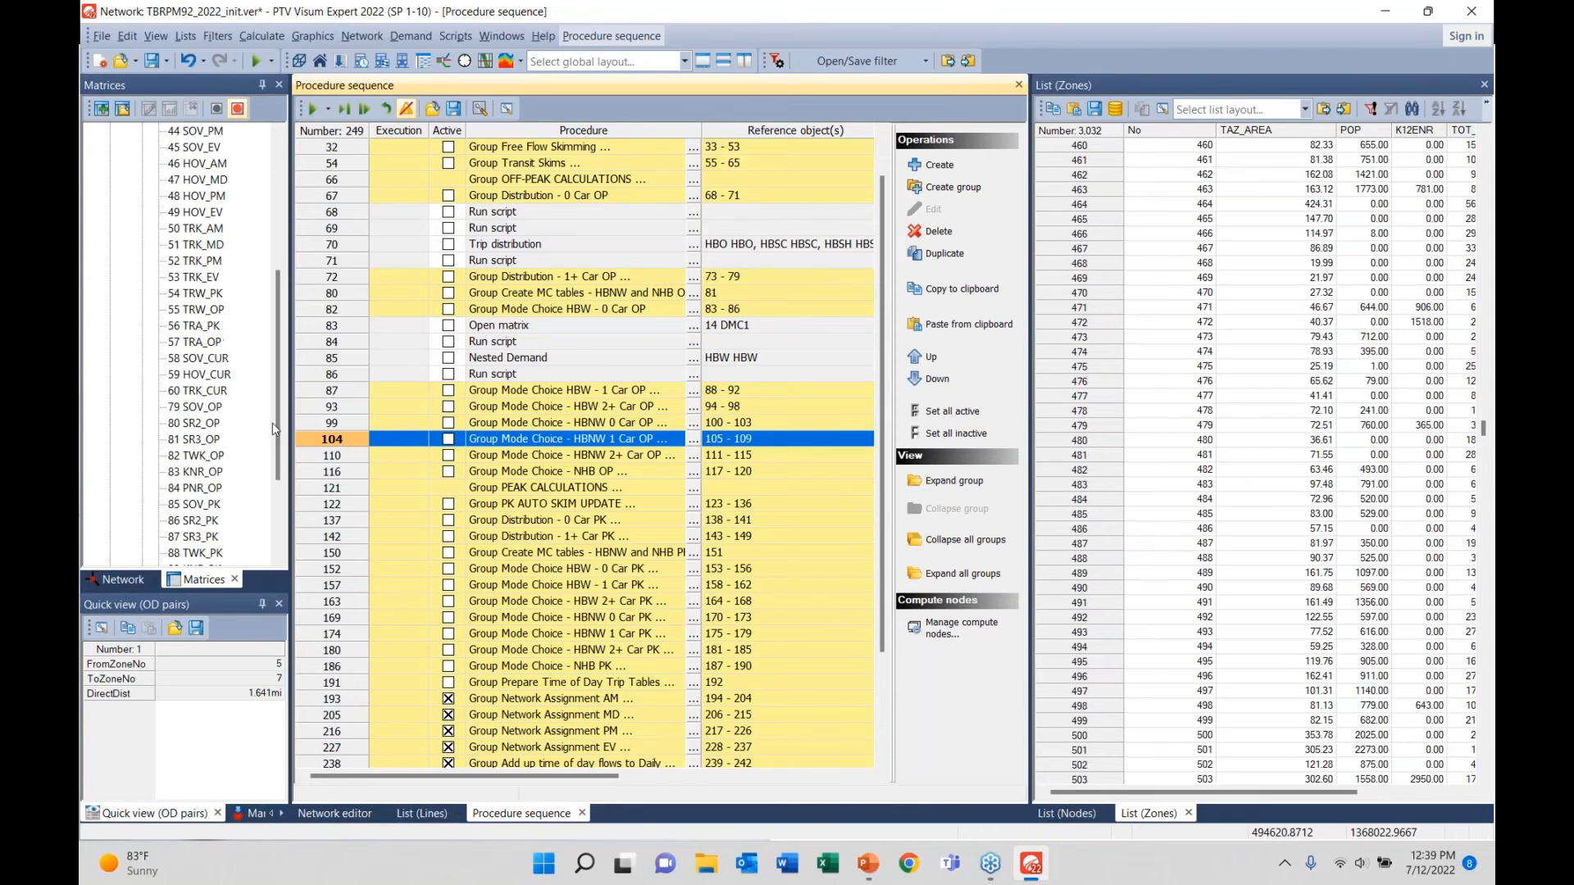
pyautogui.scroll(-3, 549, 681)
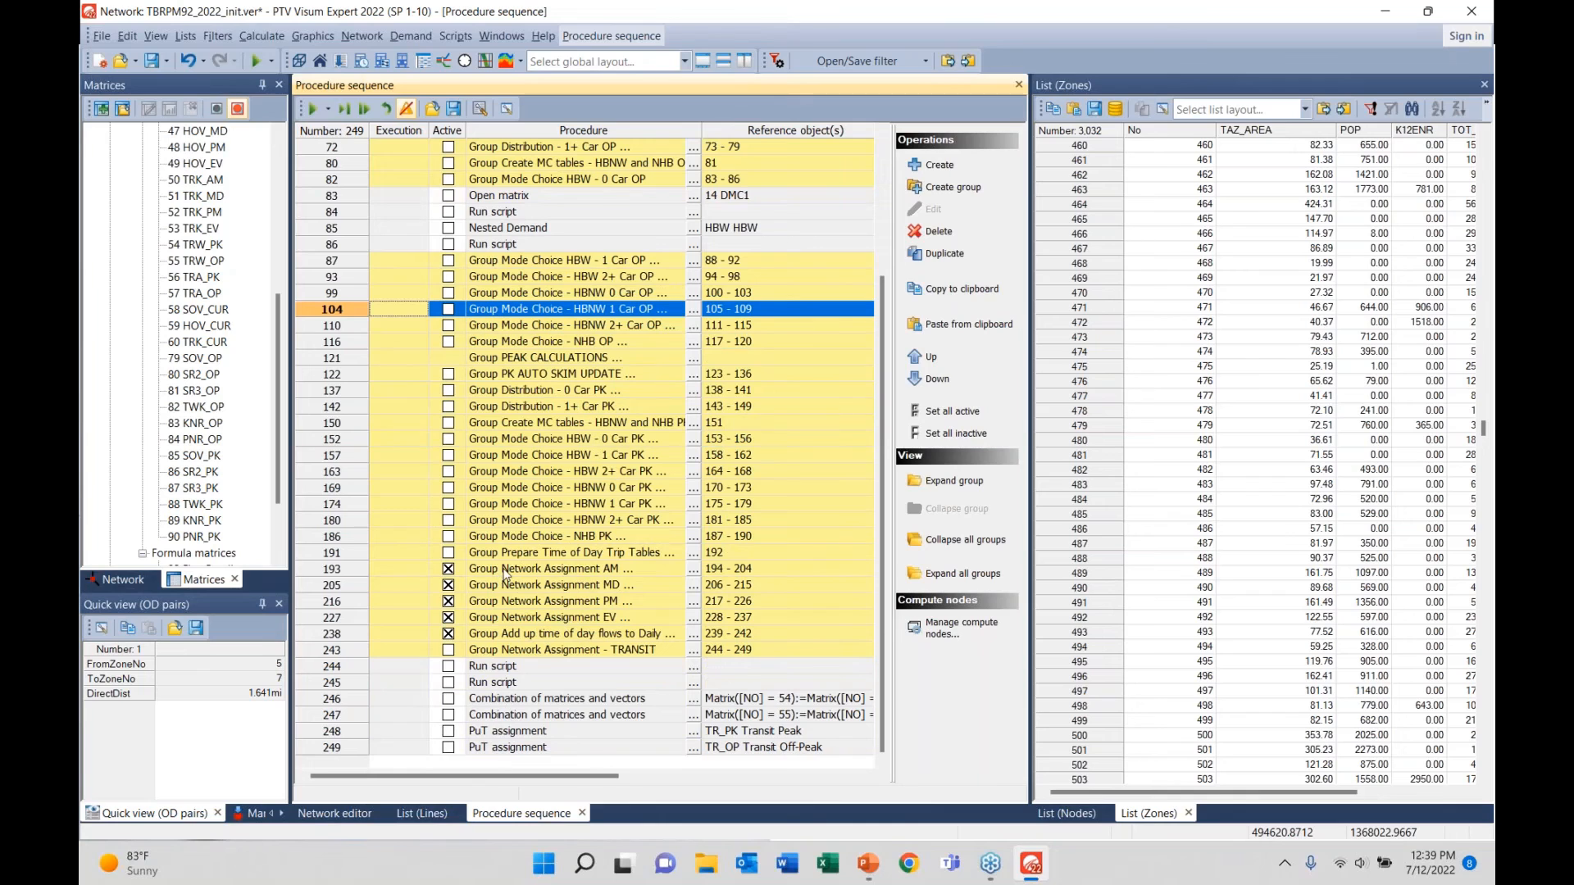
# - Zoom out the network map to show the zone 5 to 7 OD pair region-wide, then switch to PowerPoint
pyautogui.click(334, 813)
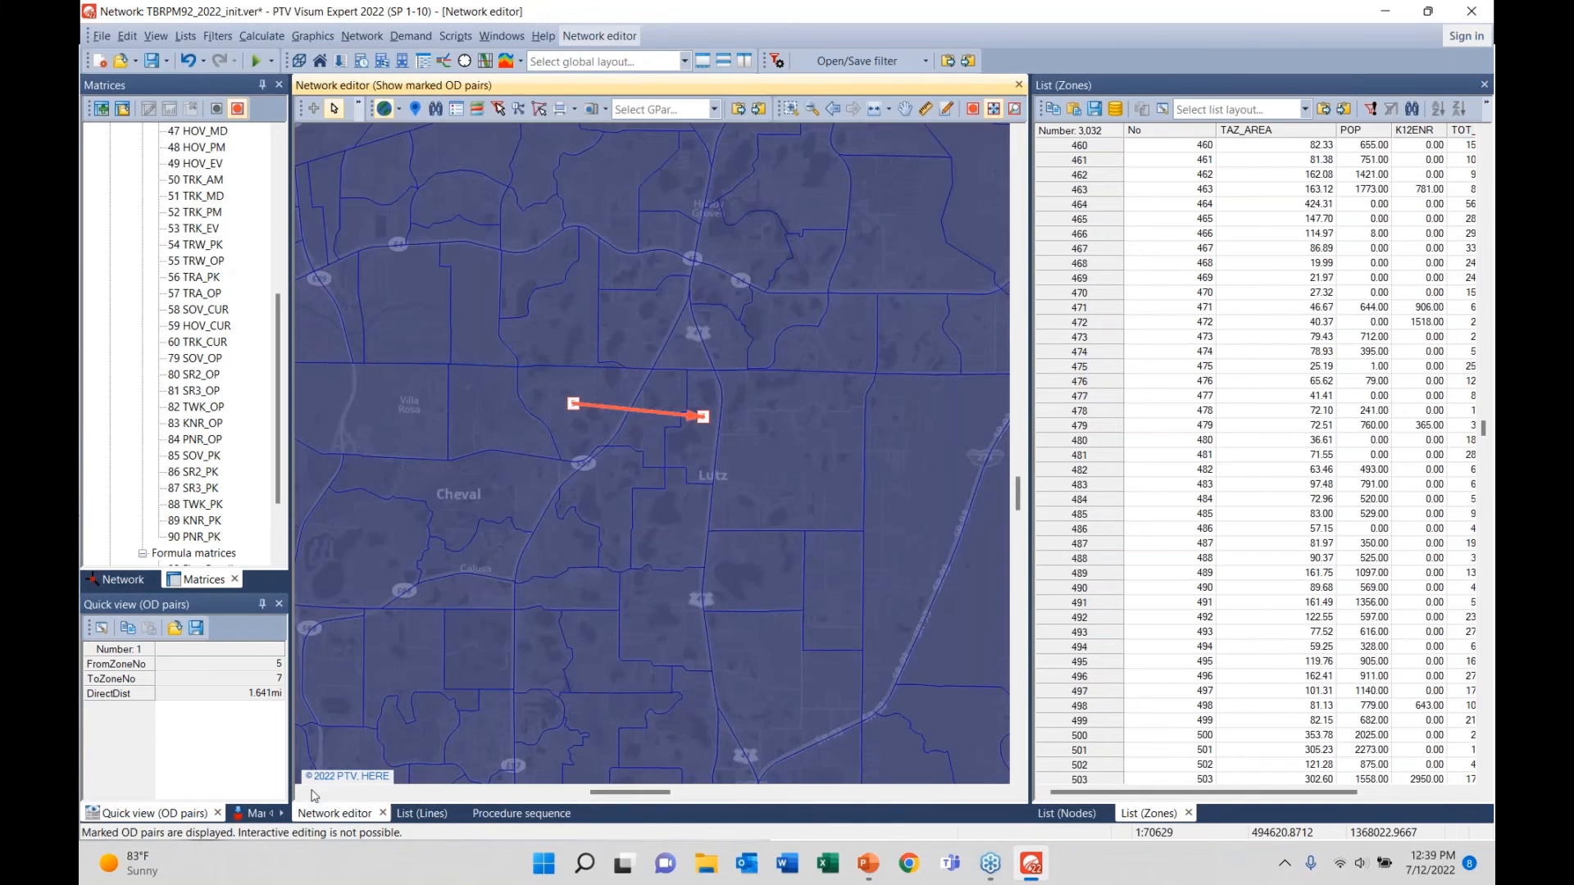
pyautogui.scroll(-5, 562, 426)
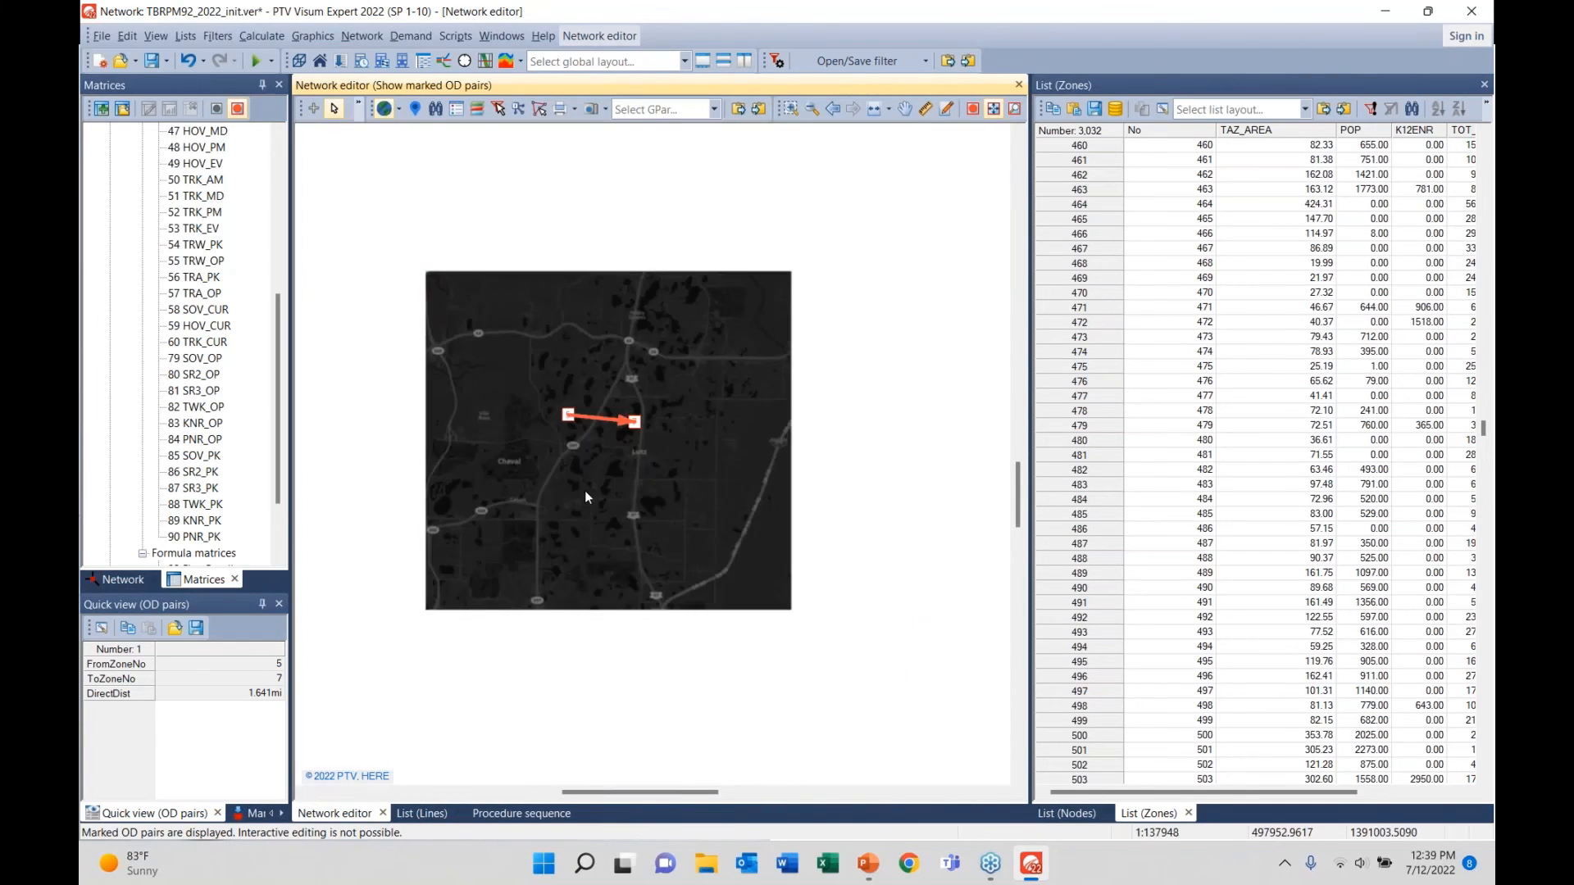
pyautogui.scroll(-1, 583, 490)
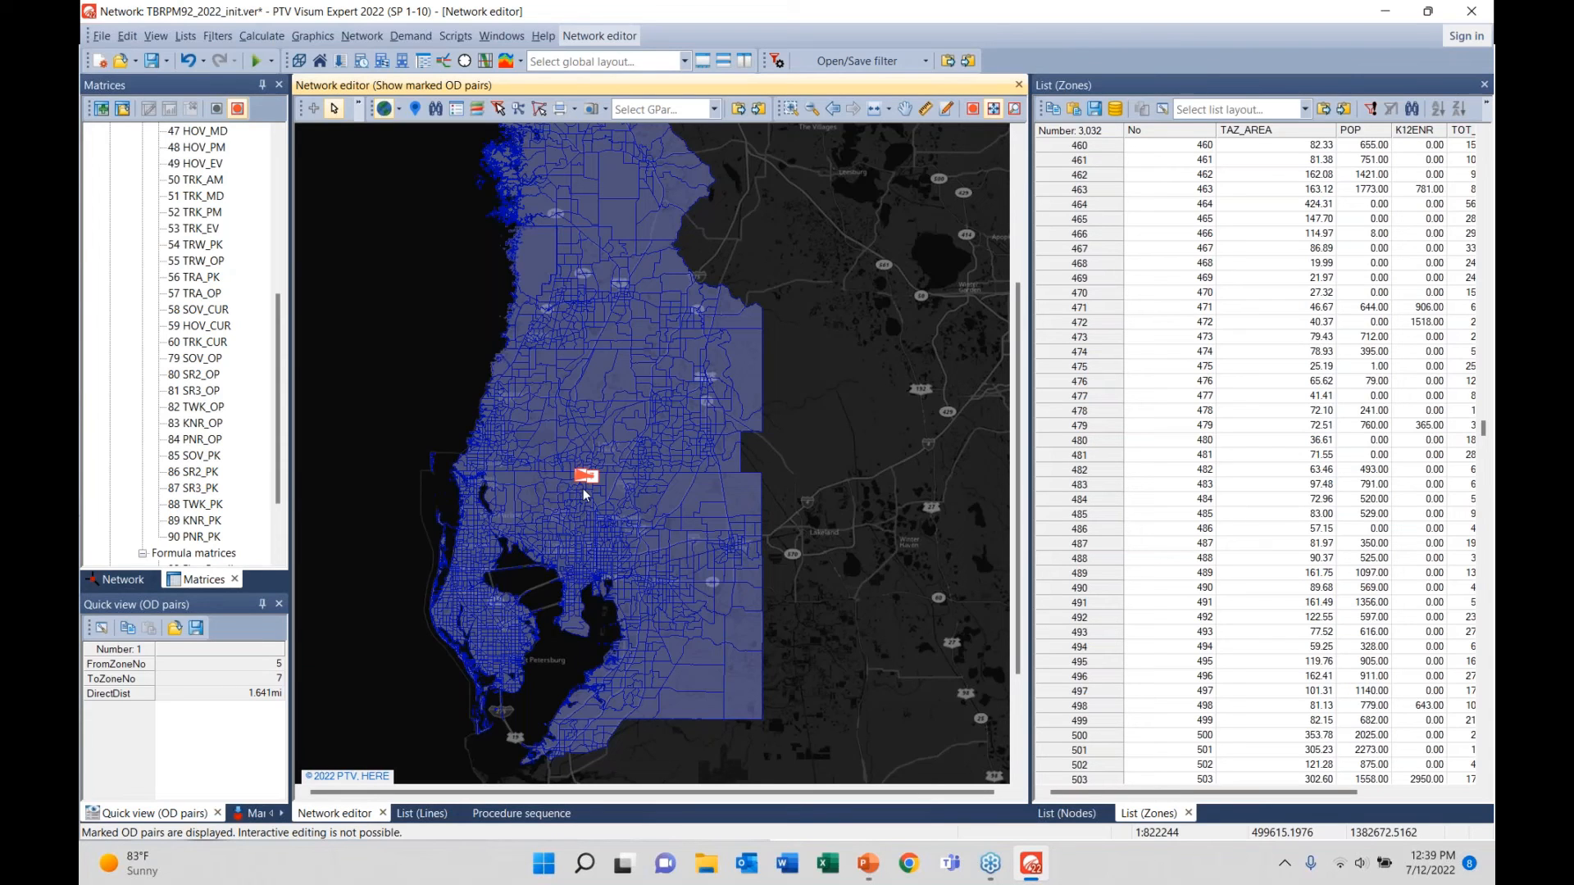
pyautogui.hotkey('alt', 'Tab')
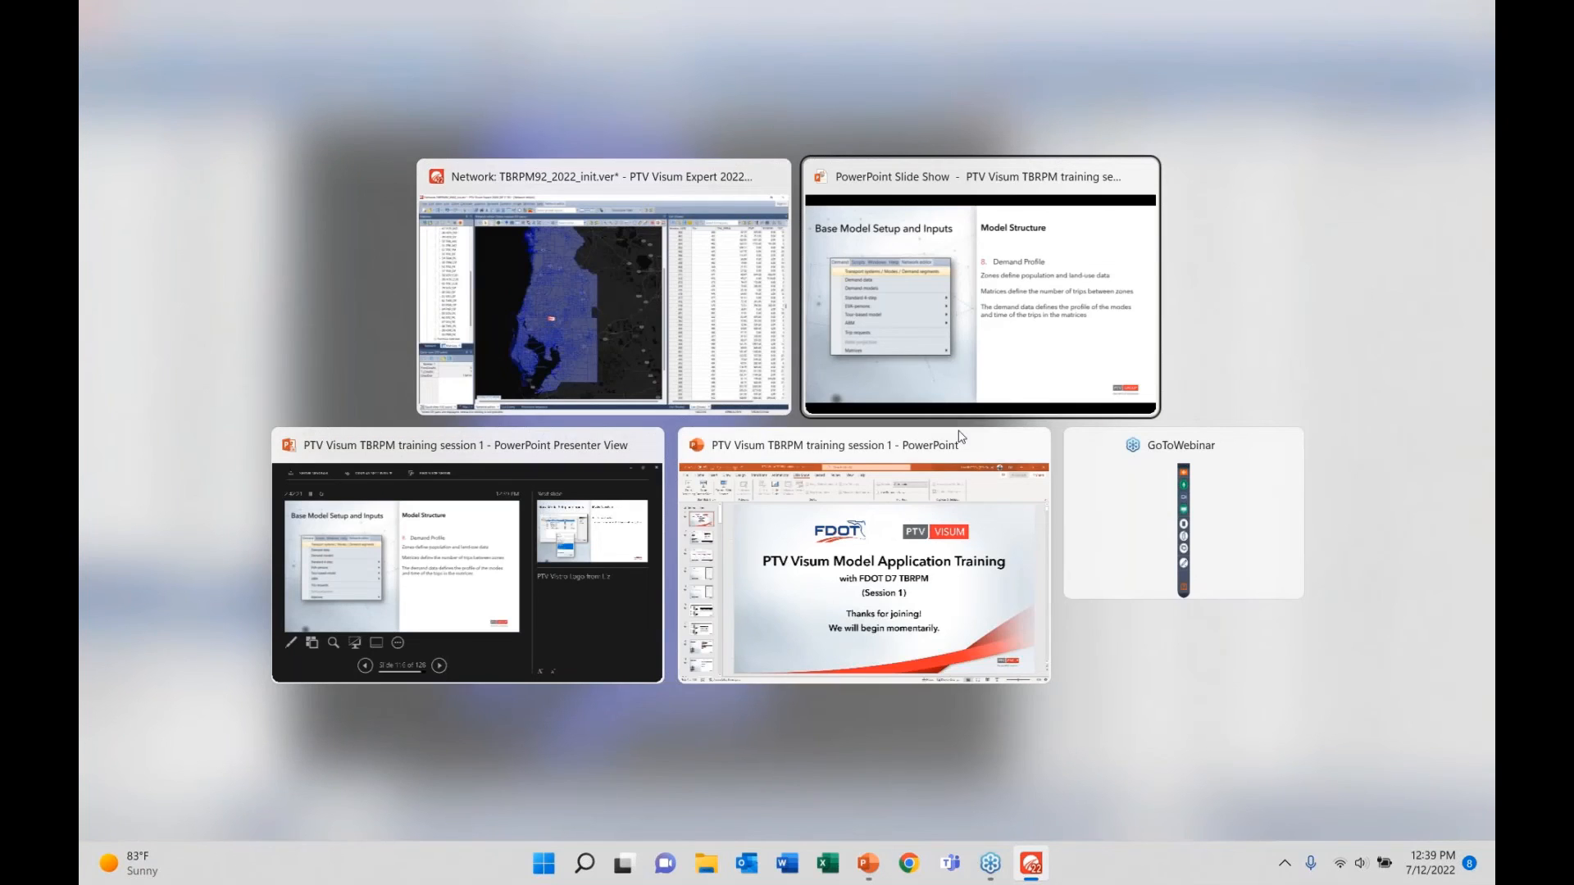